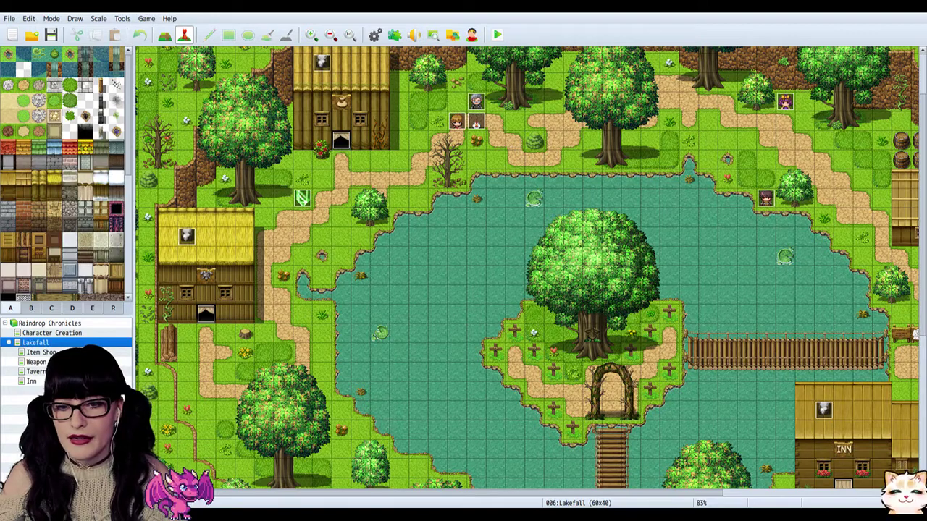
Switch to the pixel art editor, hide the character portrait layer, and show the barrel's outline and brown base fill layers.
key("alt+Tab")
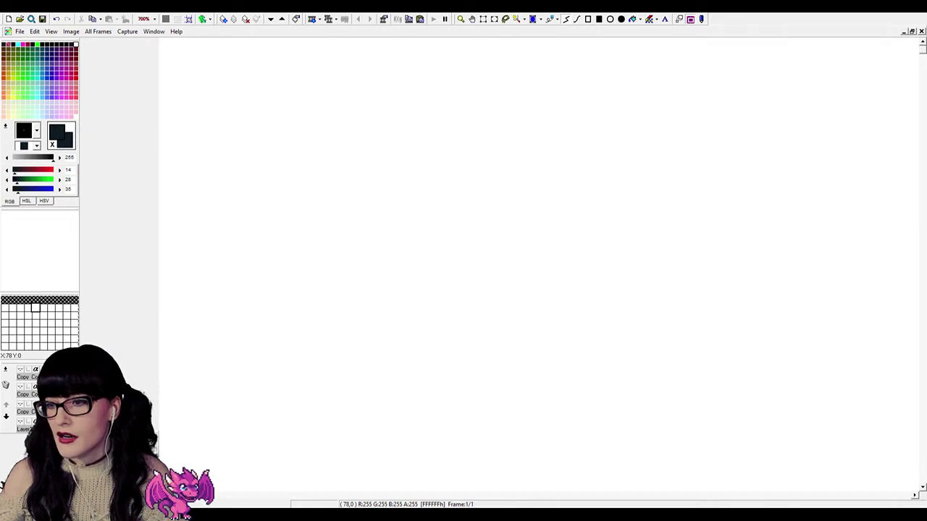
left_click(21, 422)
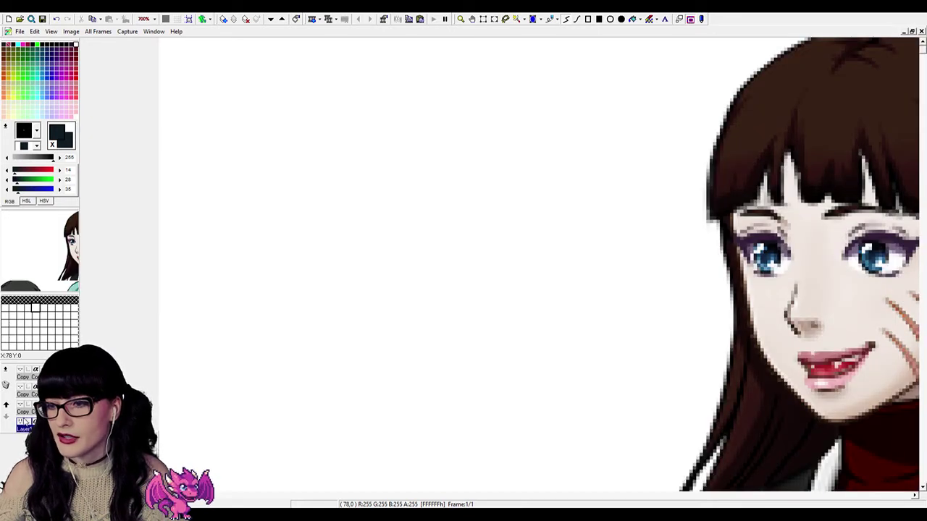
left_click(21, 421)
left_click(19, 395)
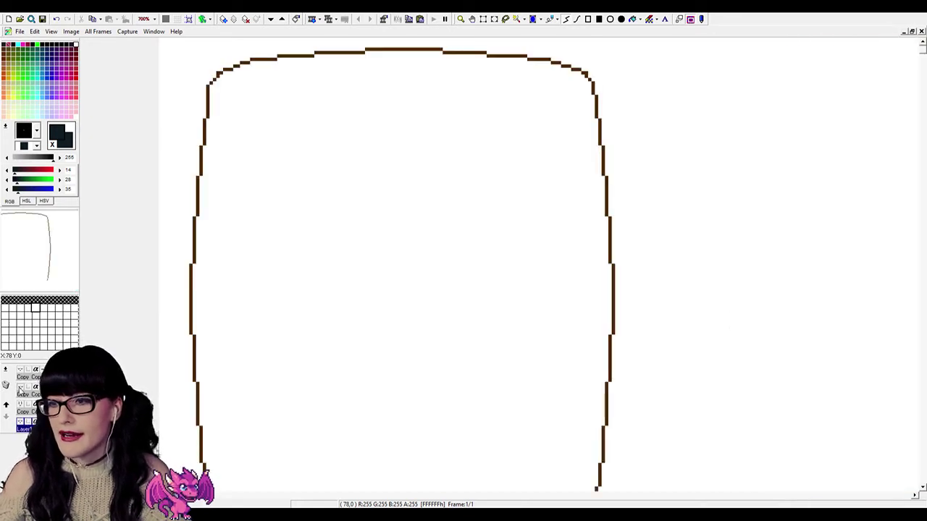
left_click(19, 388)
left_click(461, 19)
right_click(478, 148)
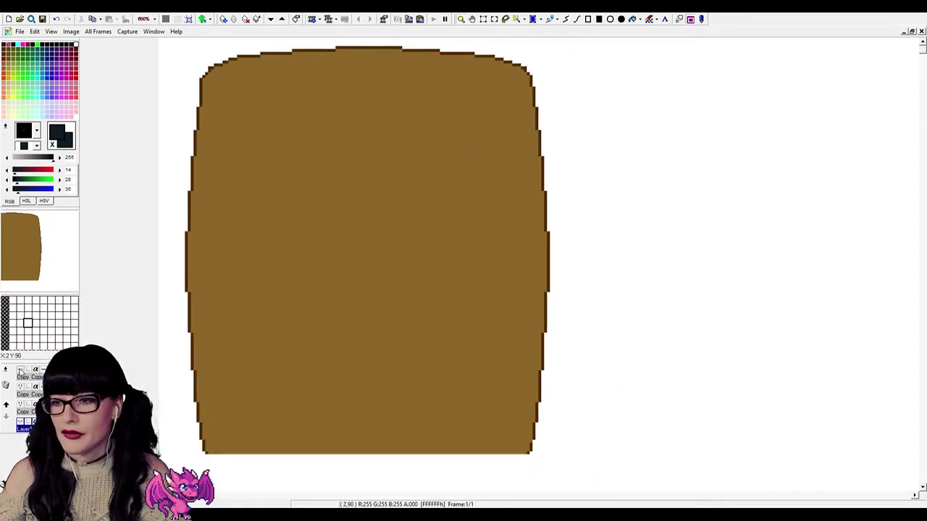
Show the barrel's lid, pale rim and vertical plank line layers in order.
left_click(19, 371)
left_click(20, 371)
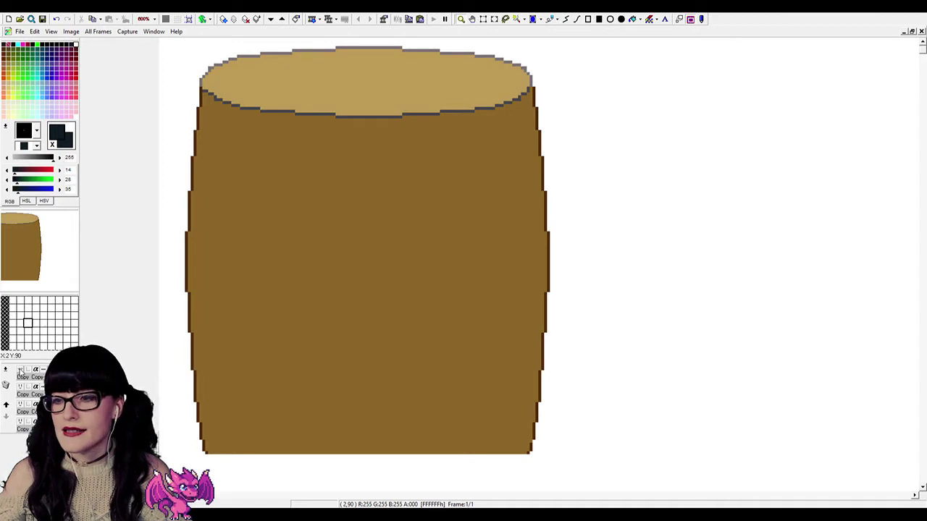
left_click(21, 371)
left_click(20, 370)
left_click(20, 371)
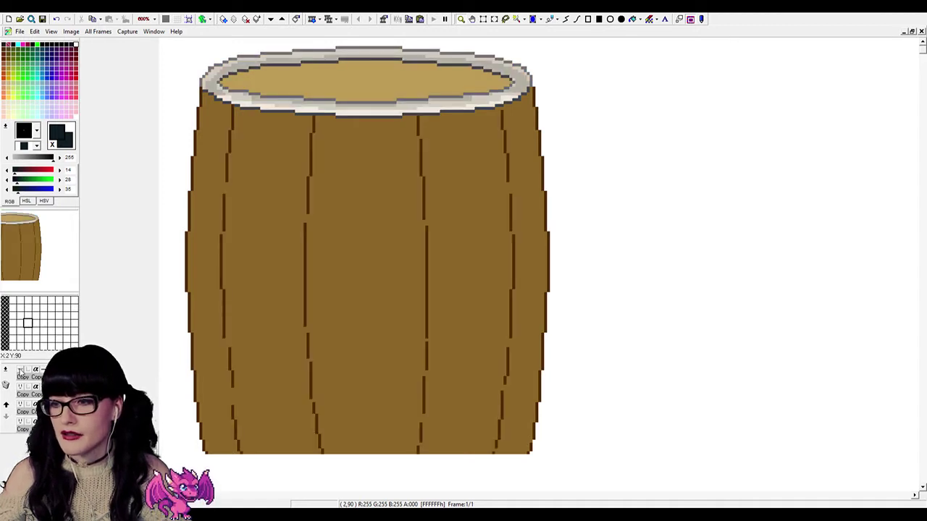
Show the barrel's wood shading layers and the dark metal band layer.
left_click(20, 371)
left_click(21, 370)
left_click(20, 371)
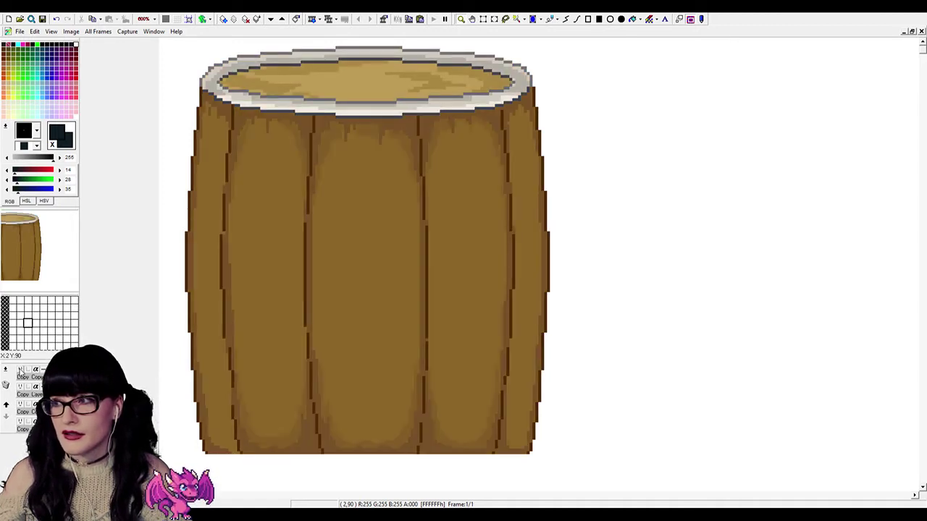
left_click(20, 370)
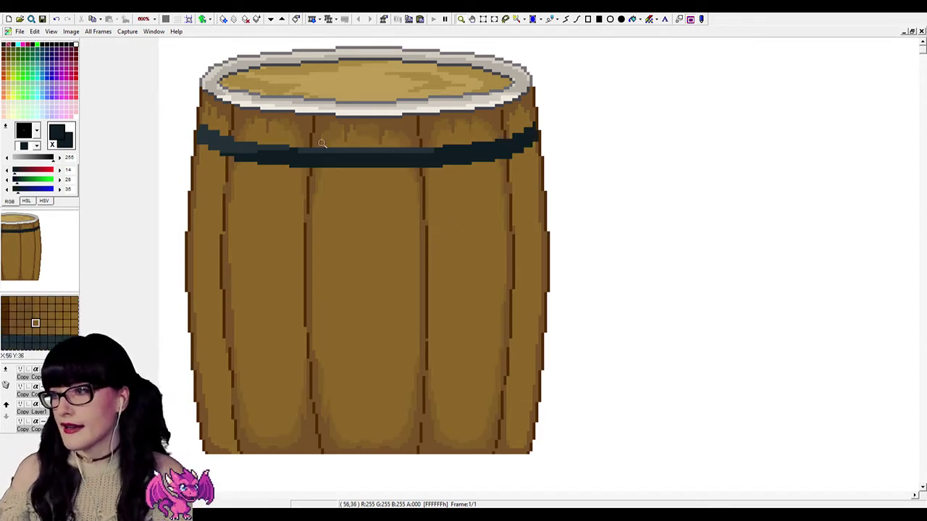
left_click(20, 371)
left_click(21, 371)
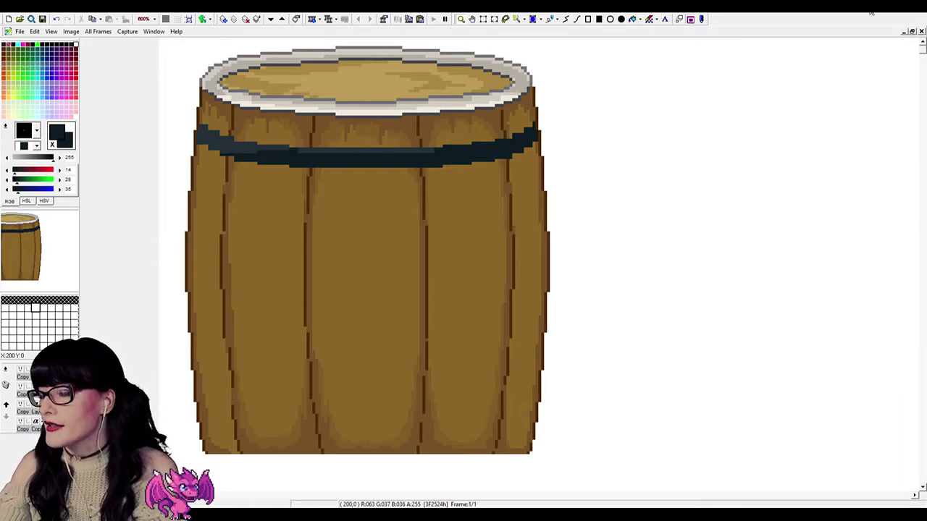
Switch to Discord, open the Raindrop Chronicles server, and look at the Carol The Barrel bot's profile.
key("alt+Tab")
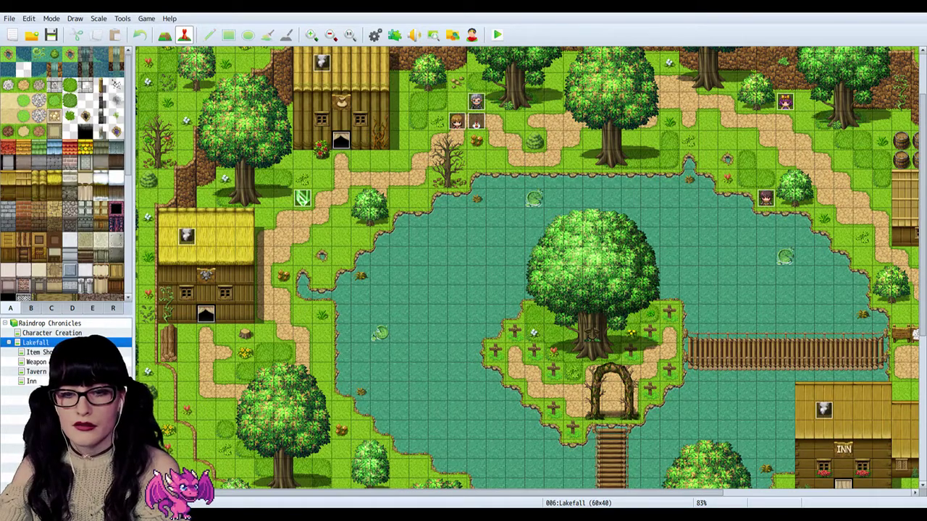
key("alt+Tab")
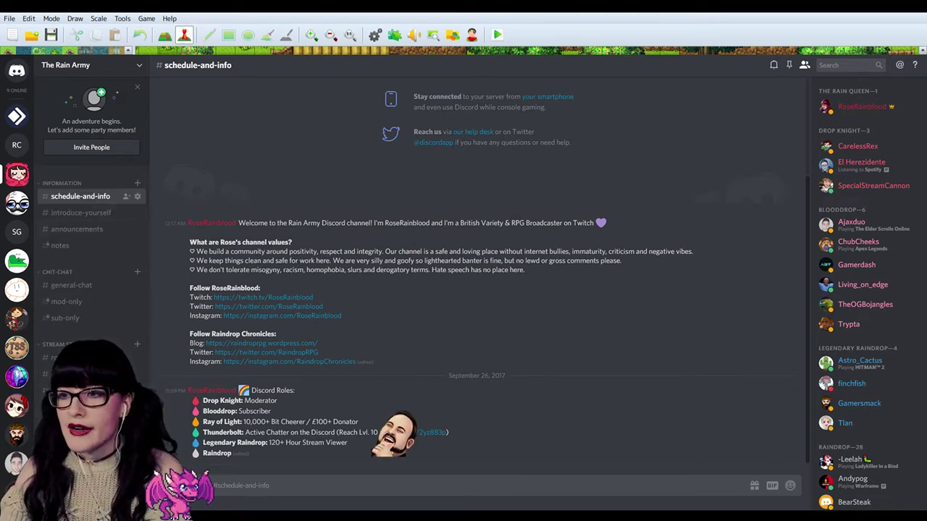
left_click(20, 145)
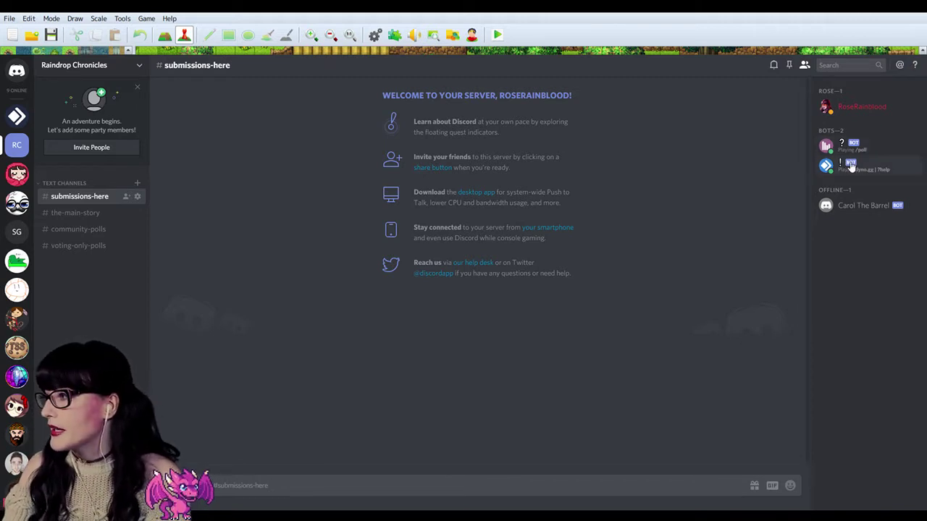
left_click(861, 214)
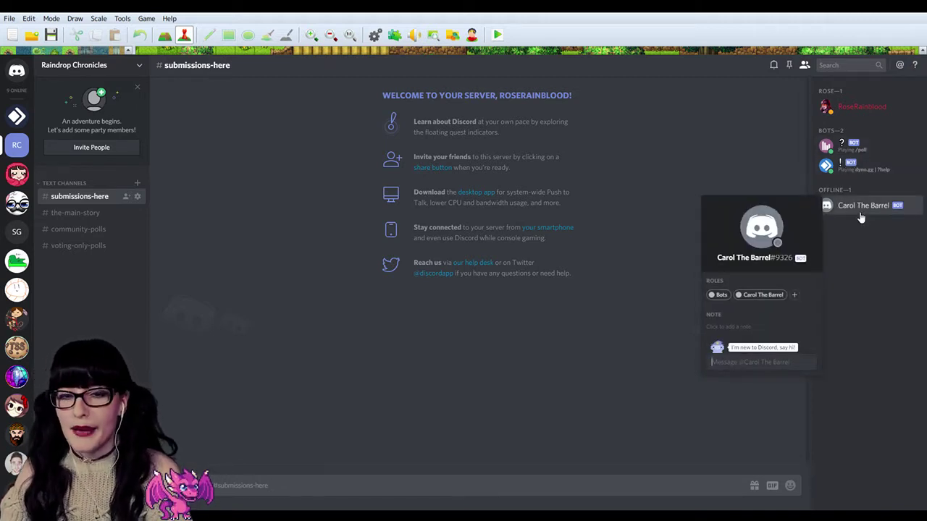
left_click(861, 215)
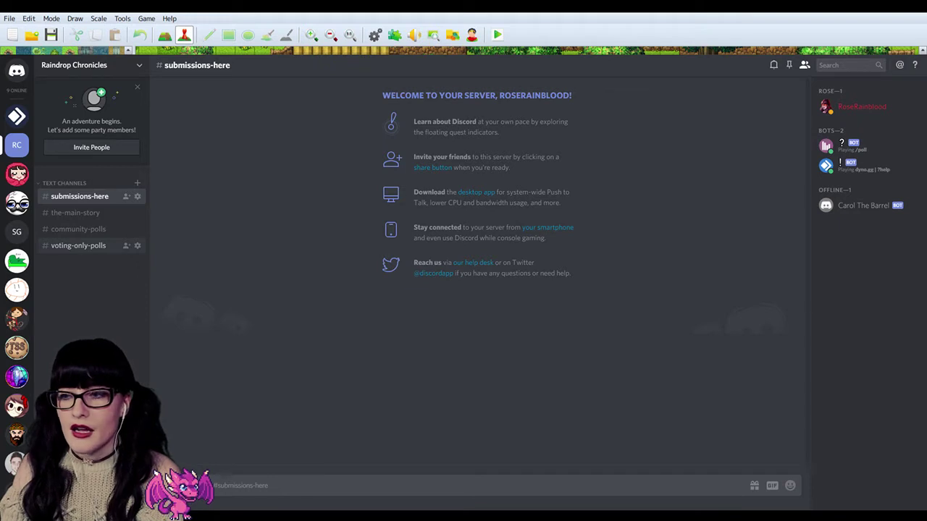
Open the voting-only-polls channel and review the poll "What should our hero be?" with its two answer options.
left_click(93, 246)
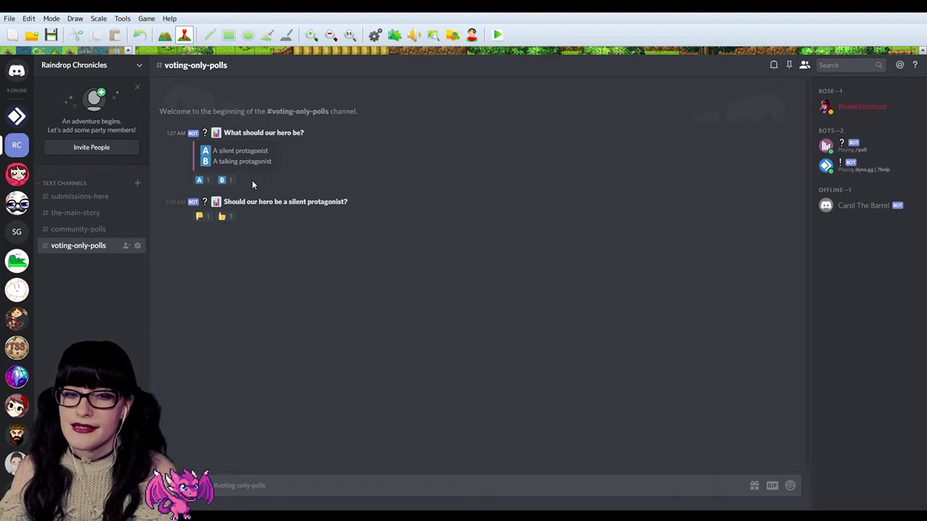
left_click(792, 203)
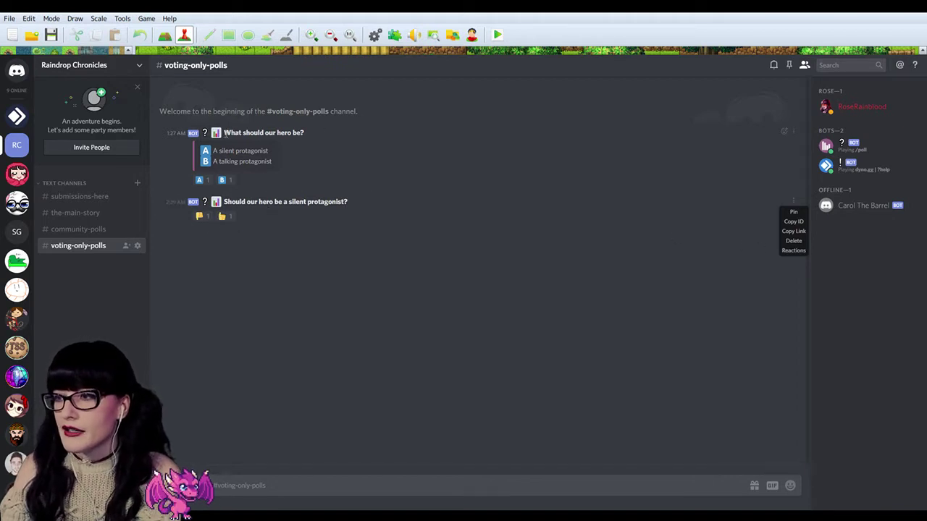
left_click_drag(226, 135, 288, 164)
left_click(262, 203)
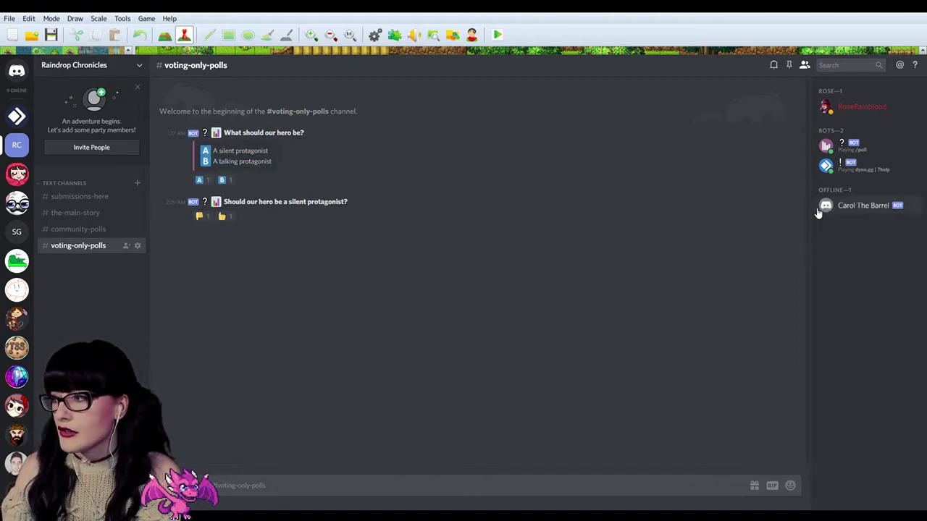
Delete the poll "Should our hero be a silent protagonist?" from the voting-only-polls channel.
left_click(795, 202)
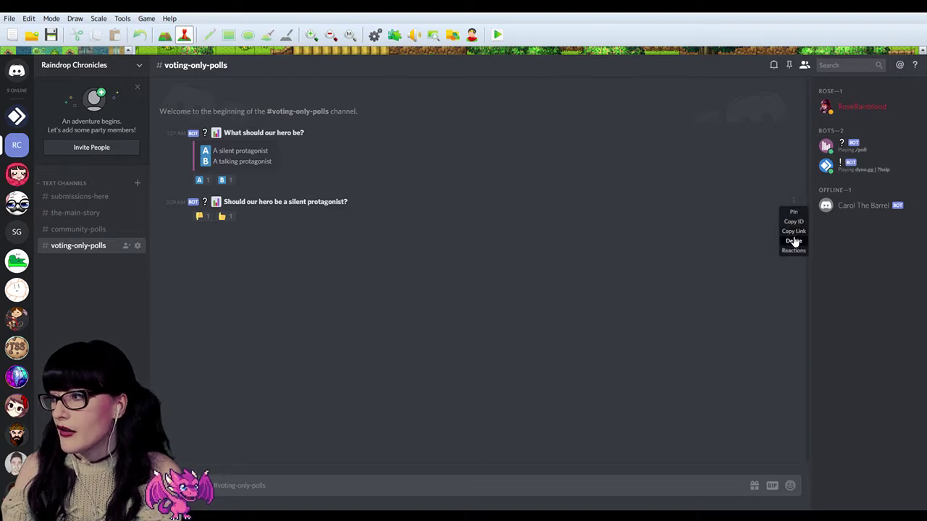
left_click(795, 241)
left_click(537, 341)
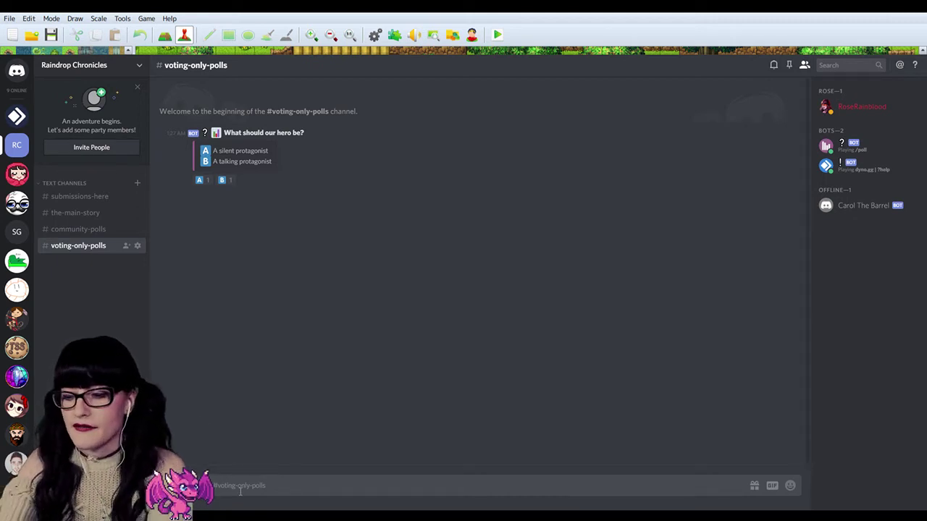
type("/po")
key("BackSpace")
key("BackSpace")
key("BackSpace")
key("BackSpace")
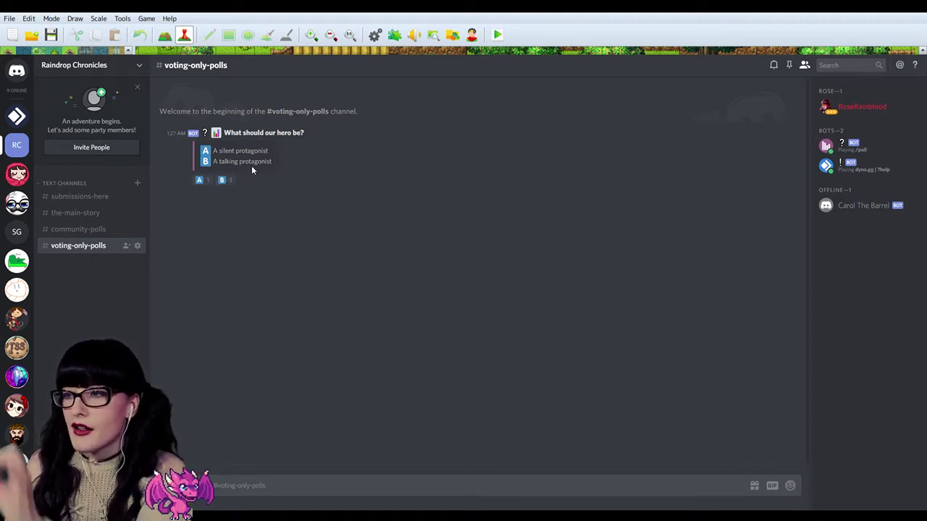
Look at the Simple Poll bot's profile, highlight the text of its hero poll, and close the profile.
left_click(846, 153)
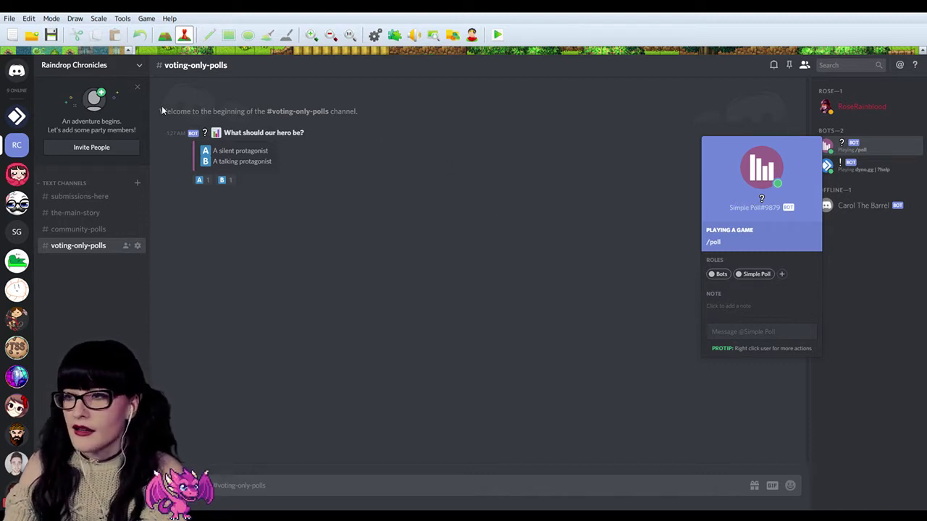
left_click_drag(210, 135, 241, 149)
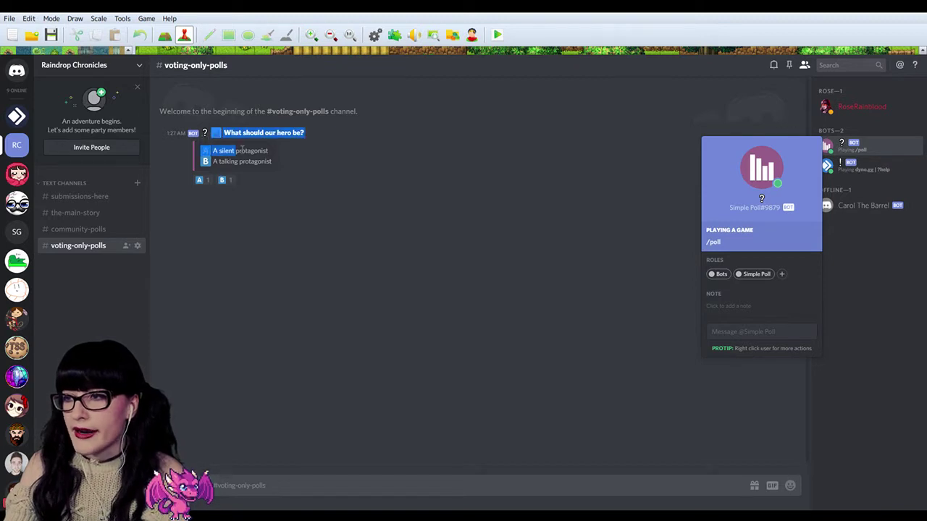
left_click(346, 160)
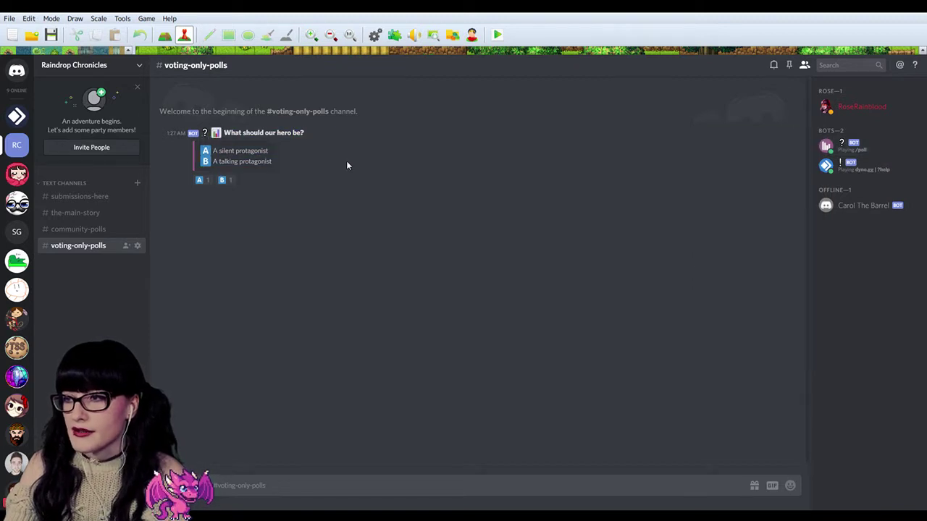
Open the community-polls channel and review the forest village name poll from its question down to the submitted suggestions.
left_click(90, 231)
scroll(323, 263, "up", 3)
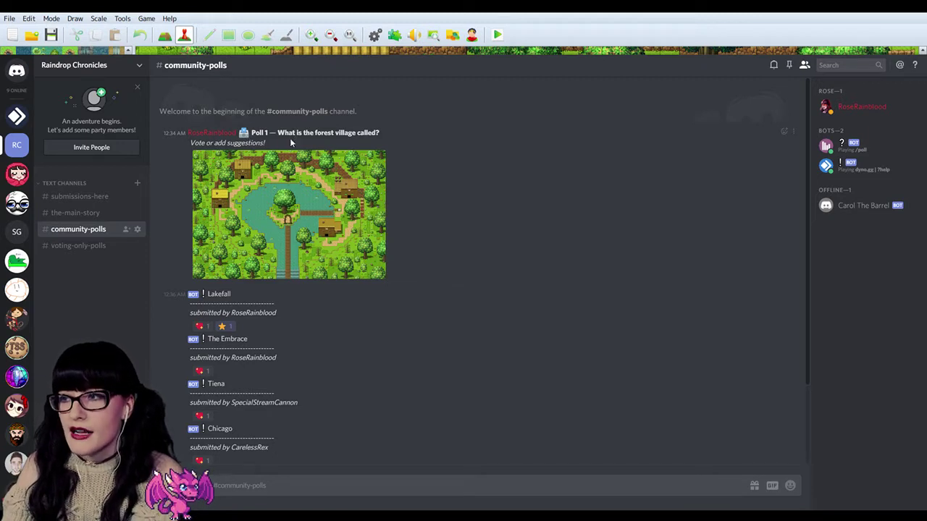
scroll(254, 357, "down", 3)
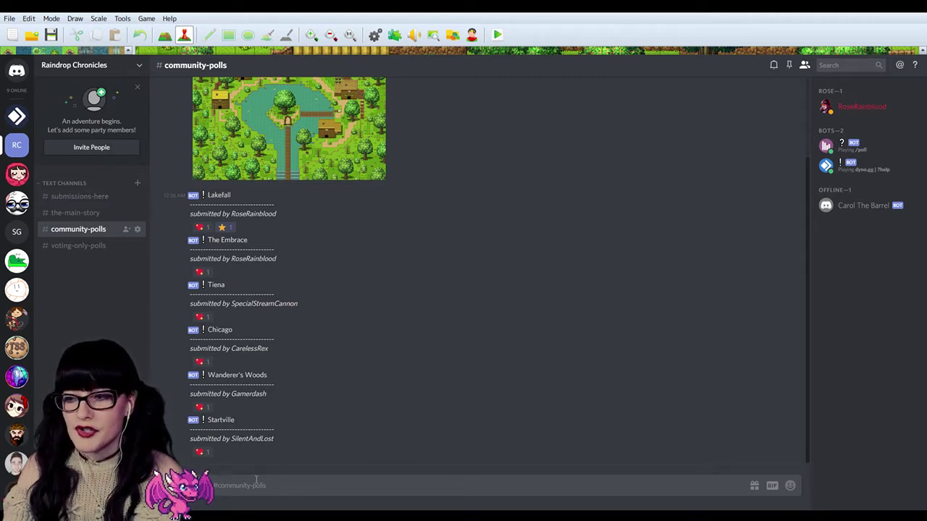
Send a test suggestion of random letters from the submissions-here channel, prefixed with "#community-polls".
left_click(89, 201)
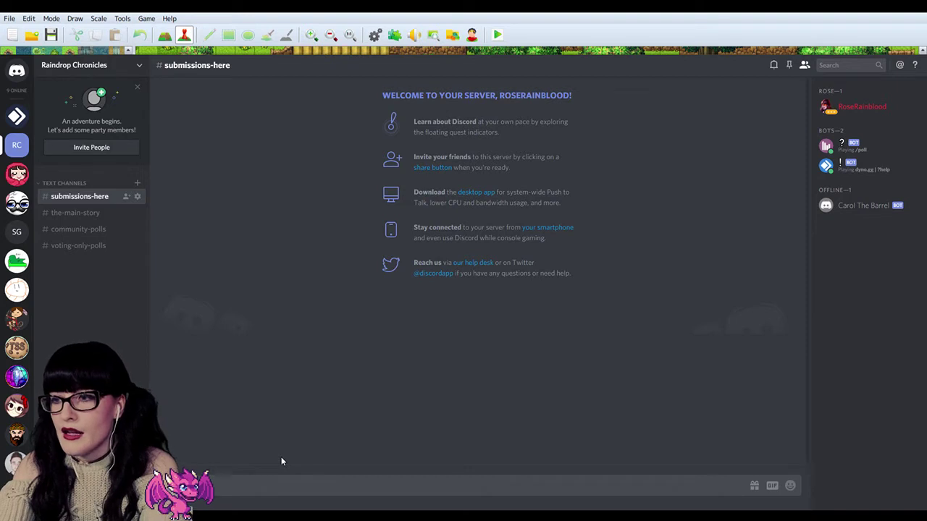
type("#community-p")
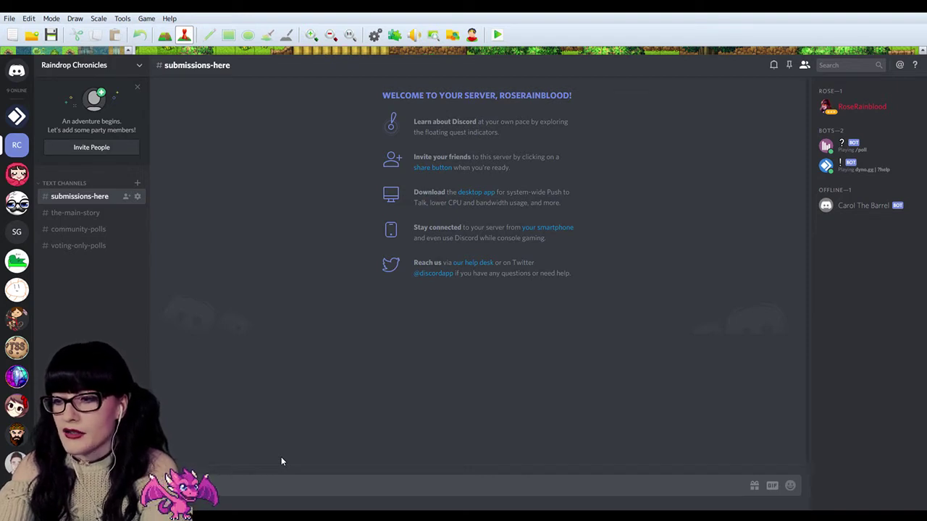
type("olls")
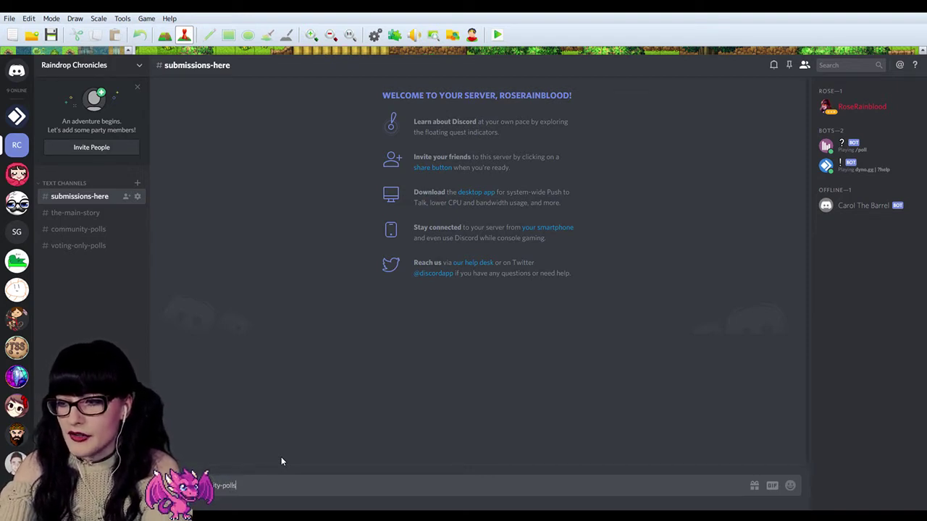
type(" sdghkdfgfkgkdfjgdfgdfjgdfjkgkdfjgjdfghkdfghk")
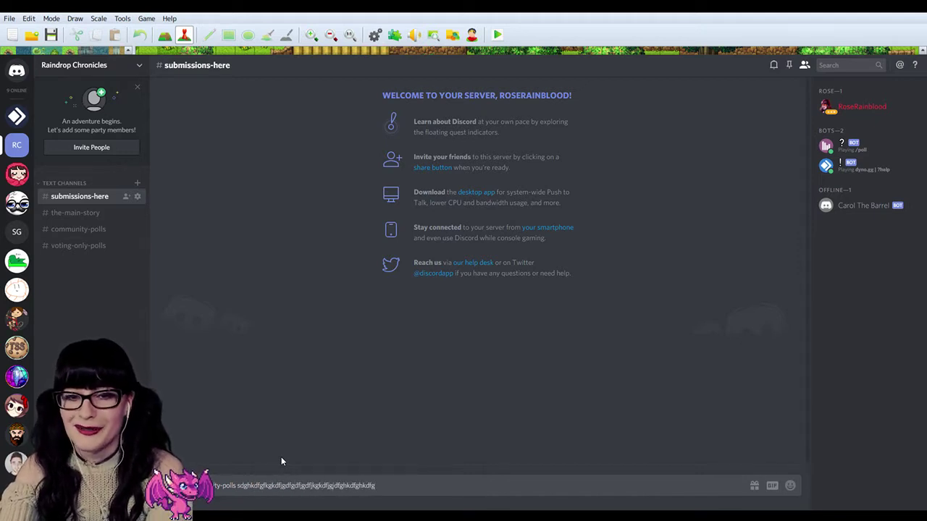
type("dfg")
key("Return")
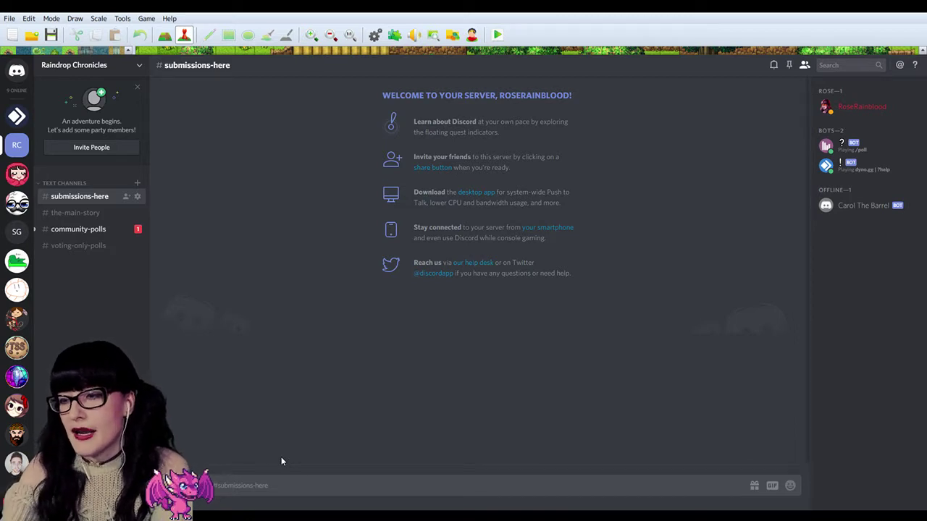
Open the community-polls channel and check the new test submission's text and its "submitted by" line.
left_click(102, 229)
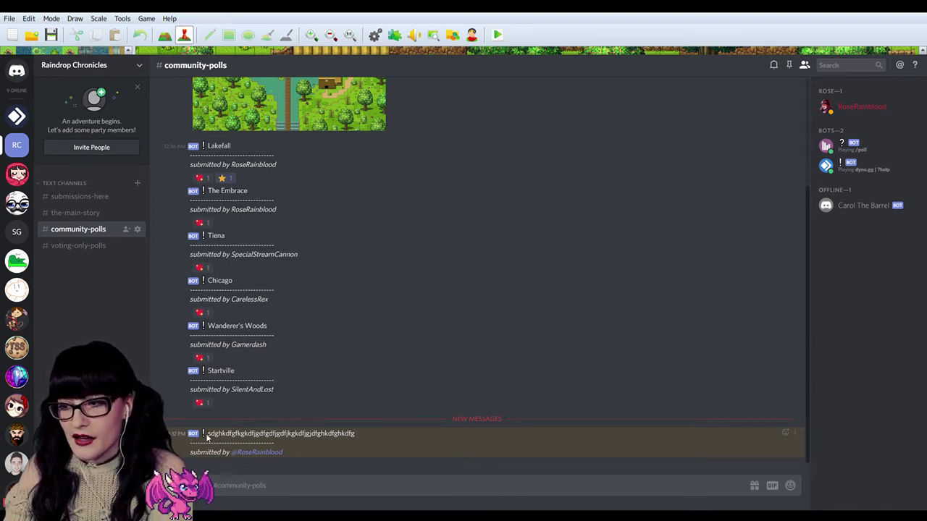
left_click_drag(221, 433, 355, 434)
left_click(307, 451)
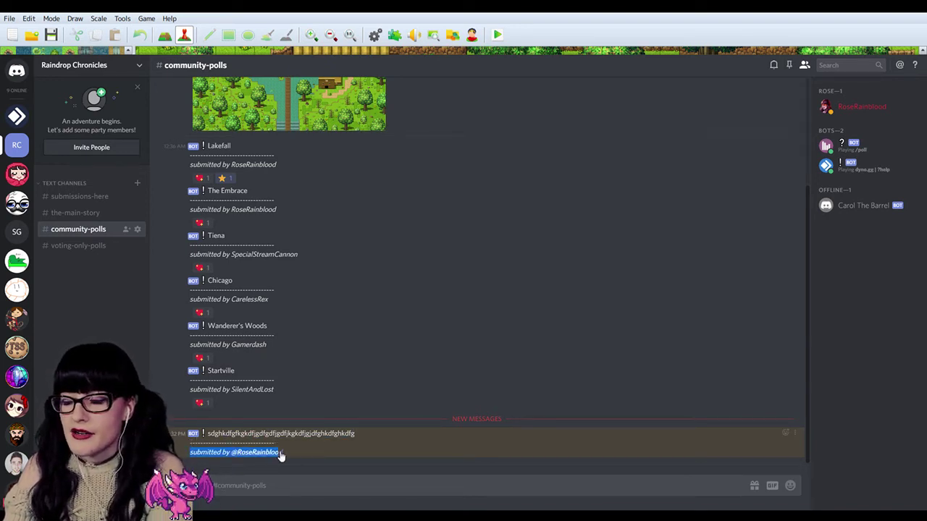
left_click_drag(307, 451, 207, 455)
left_click(207, 455)
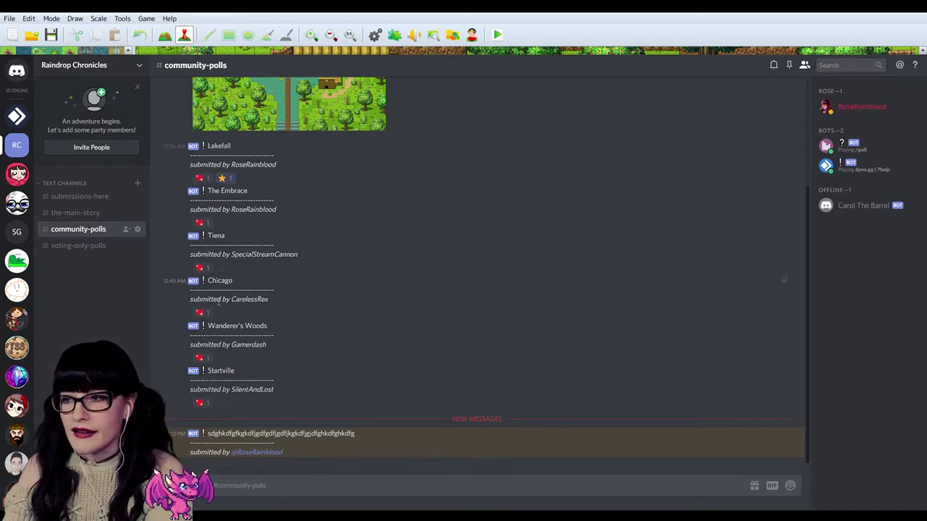
Remove the star reaction from the Lakefall suggestion and dismiss the emoji picker.
left_click(223, 179)
left_click(223, 179)
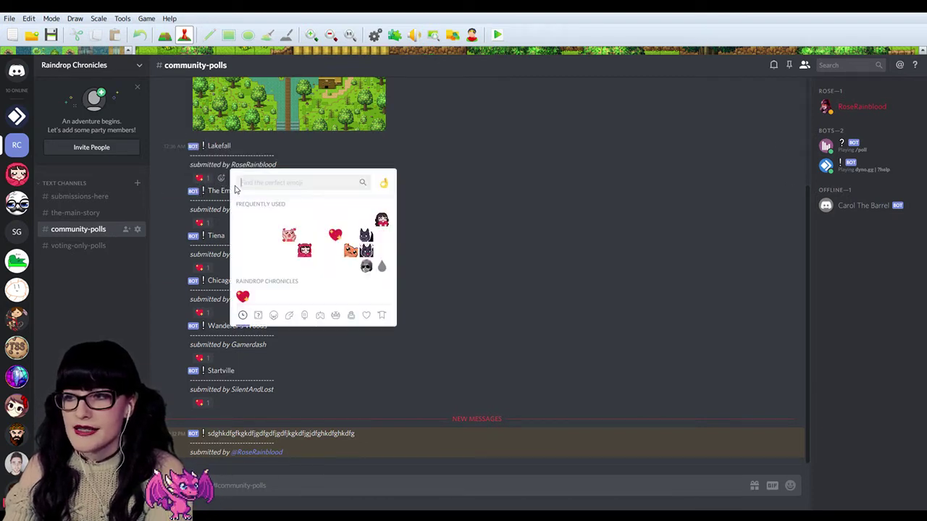
left_click(545, 263)
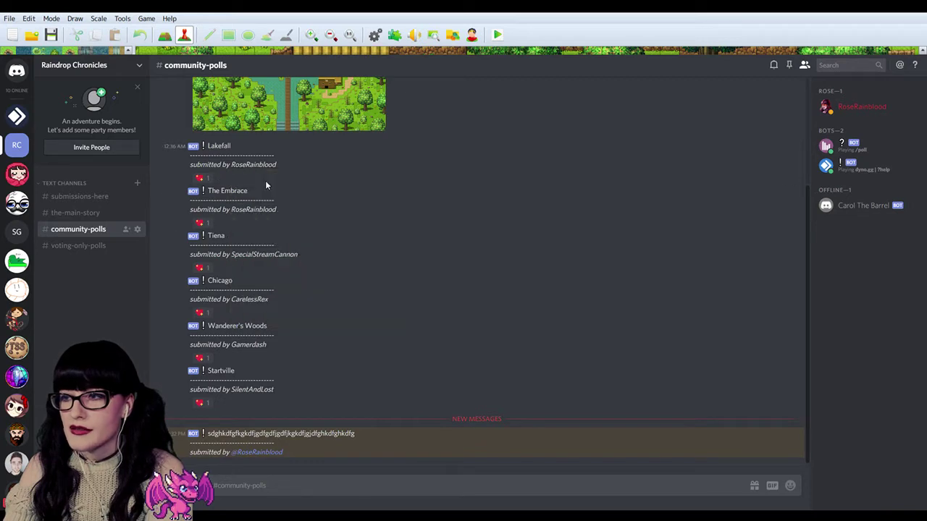
left_click(221, 179)
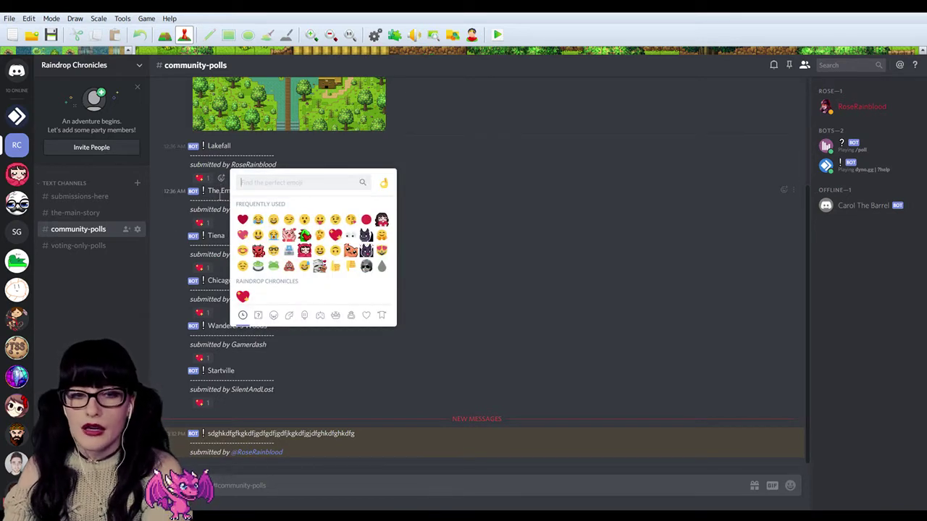
type("star")
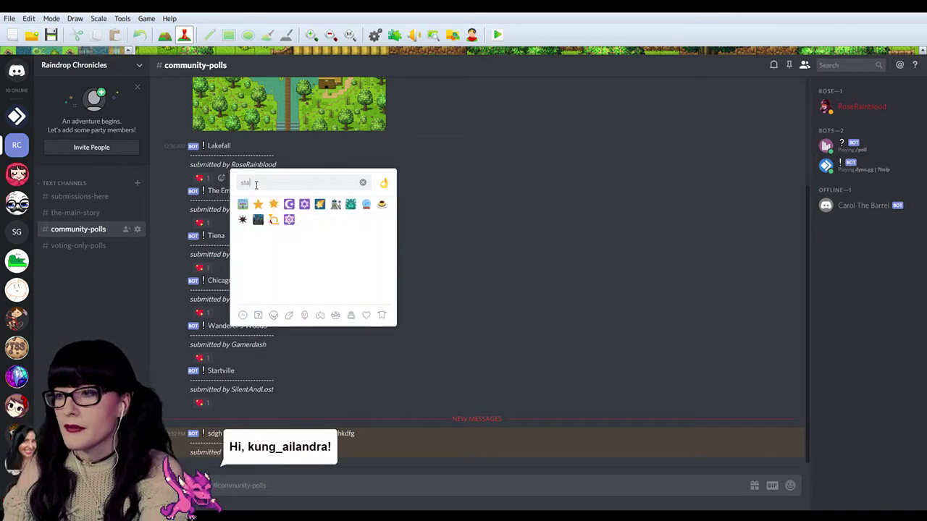
left_click(242, 204)
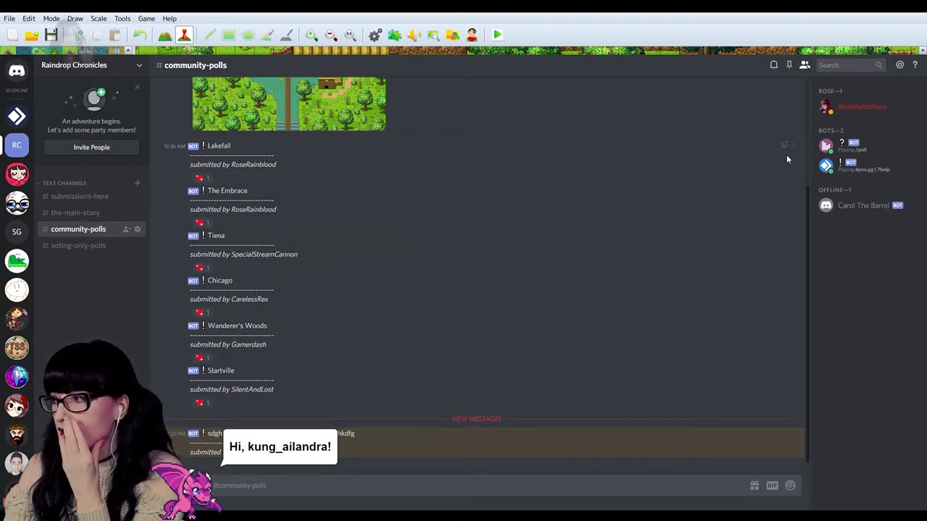
Find the star emoji by searching for "star" and add it as a reaction to the Lakefall suggestion.
left_click(784, 149)
type("ss")
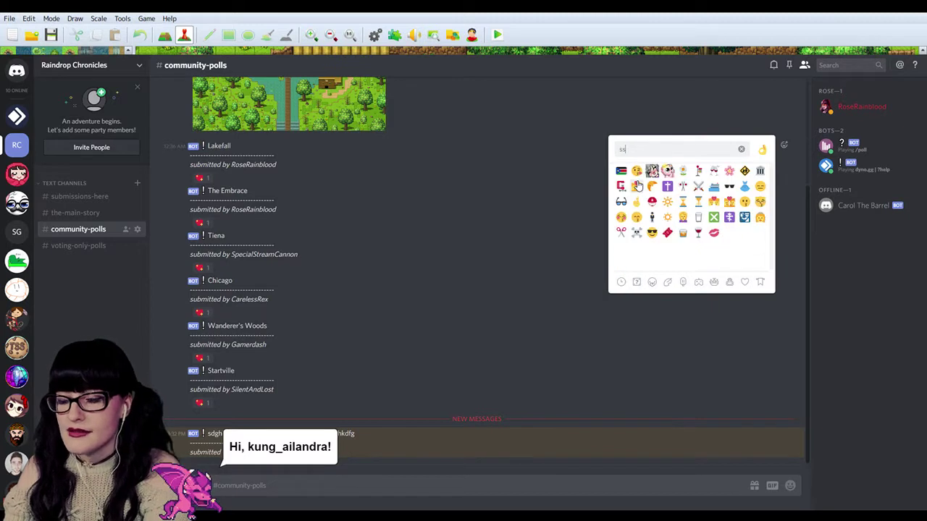
key("BackSpace")
key("BackSpace")
type("star")
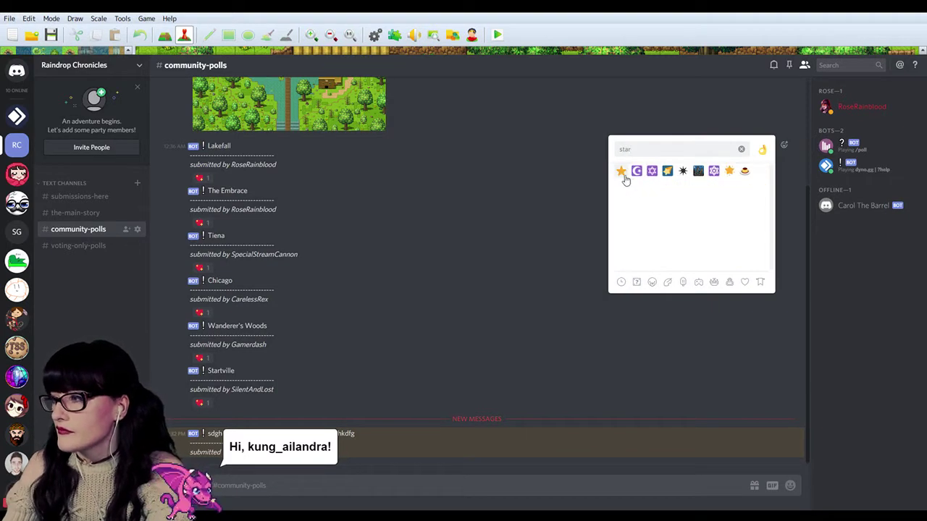
left_click(620, 175)
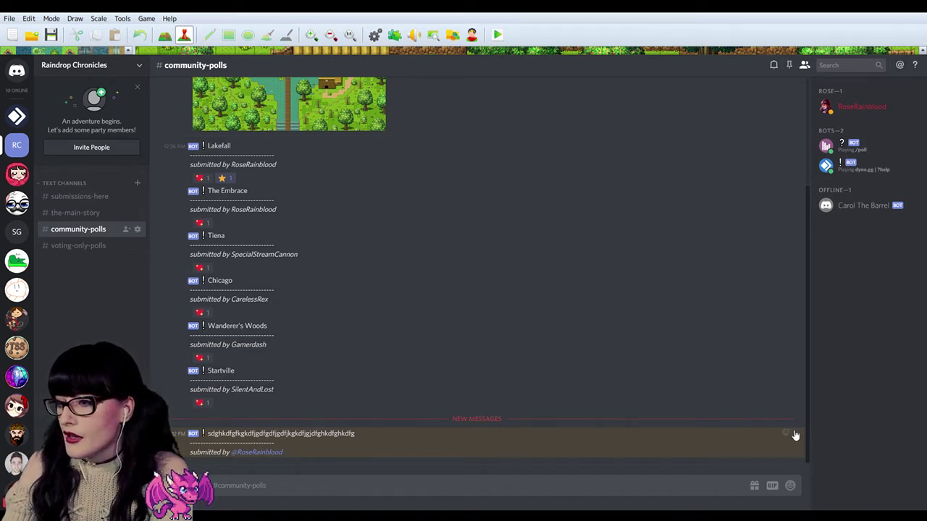
Delete the random-letters test submission below the Startville suggestion in the community-polls channel.
left_click(795, 435)
left_click(782, 464)
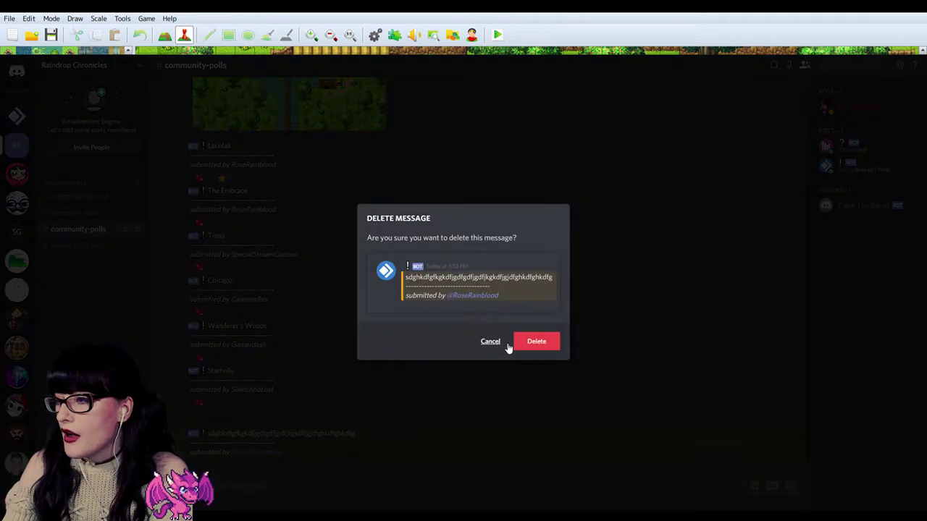
left_click(517, 343)
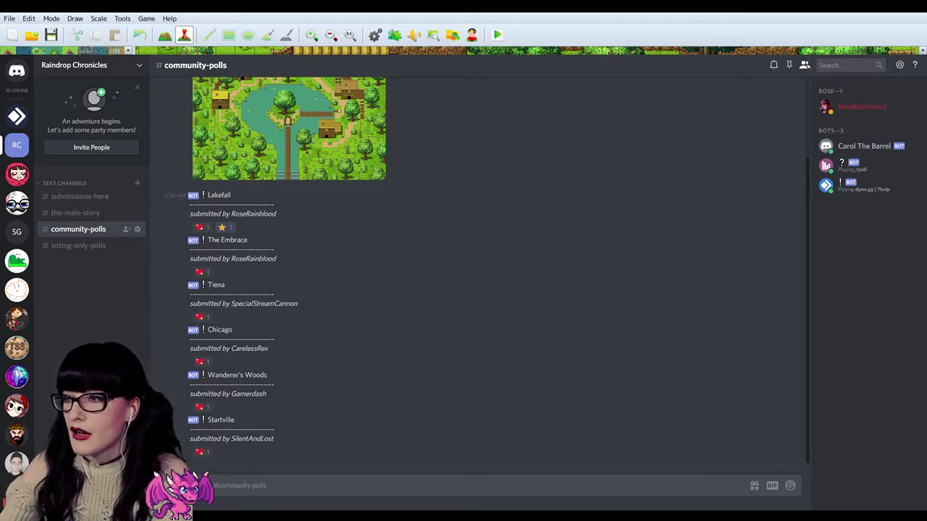
Send another test suggestion of random letters from the submissions-here channel, addressed to "#community-polls".
left_click(84, 199)
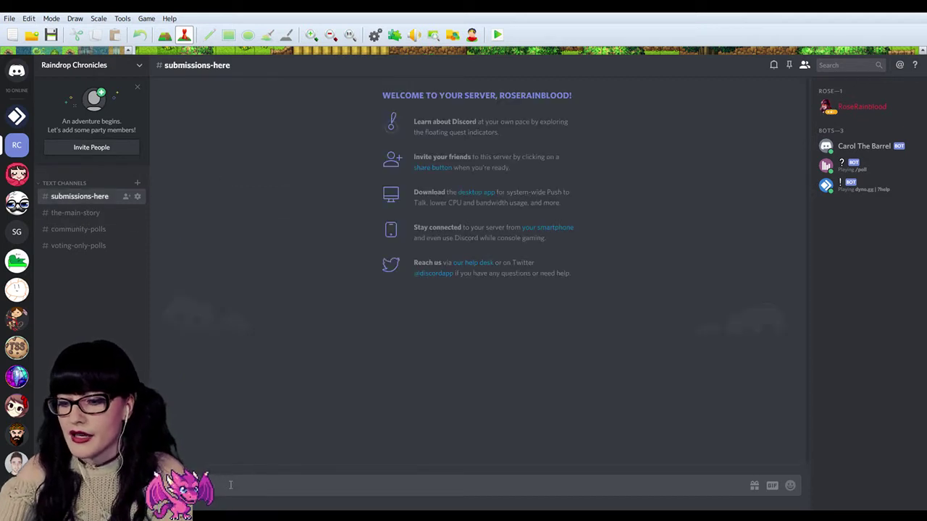
type("y-p")
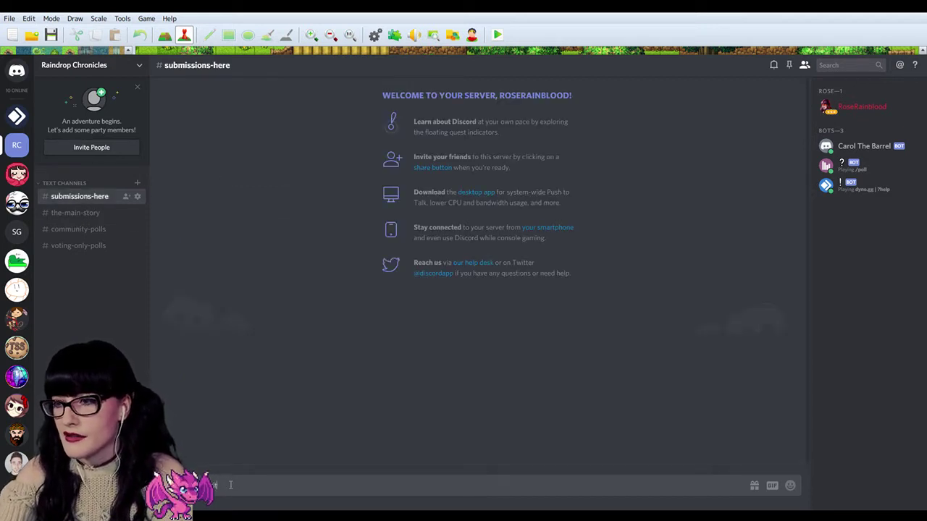
type("olls submitted")
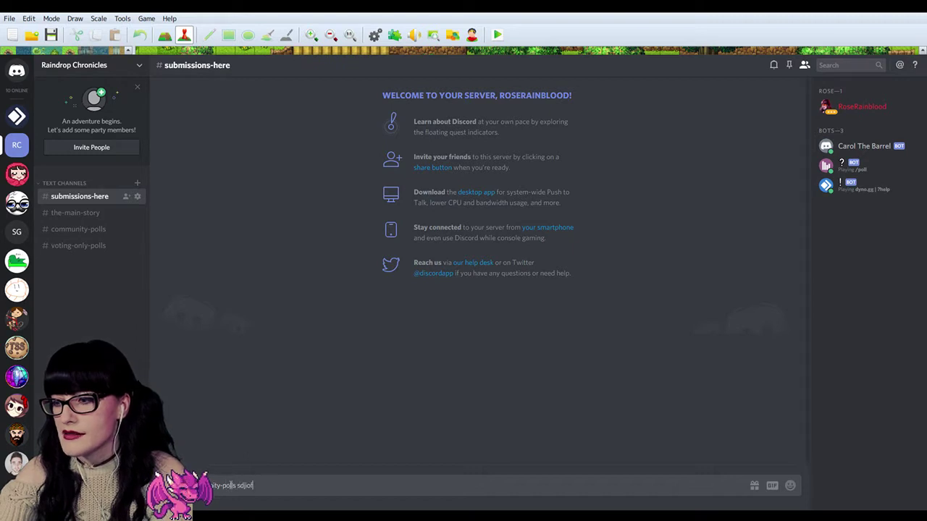
key("ctrl+a")
key("BackSpace")
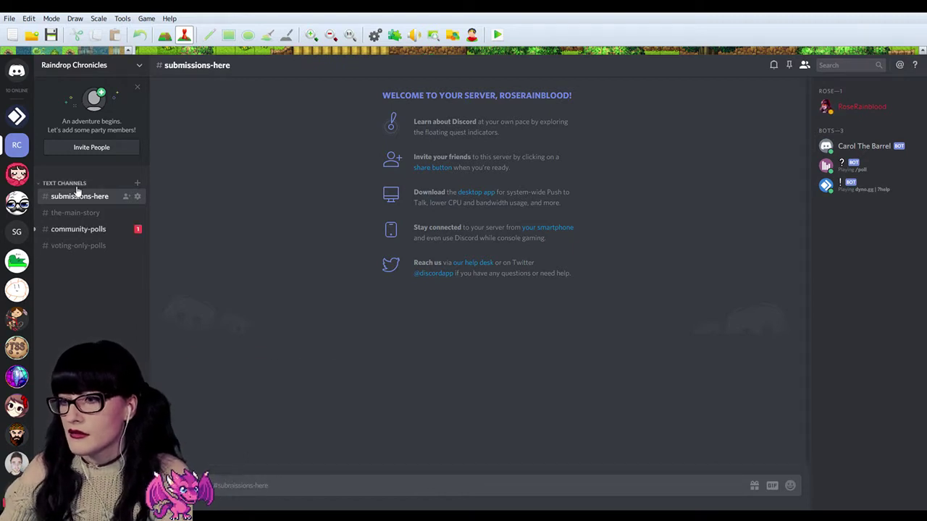
Check the second test submission and its heart reaction in community-polls, glance at the-main-story channel and return to community-polls.
left_click(78, 229)
mouse_move(203, 460)
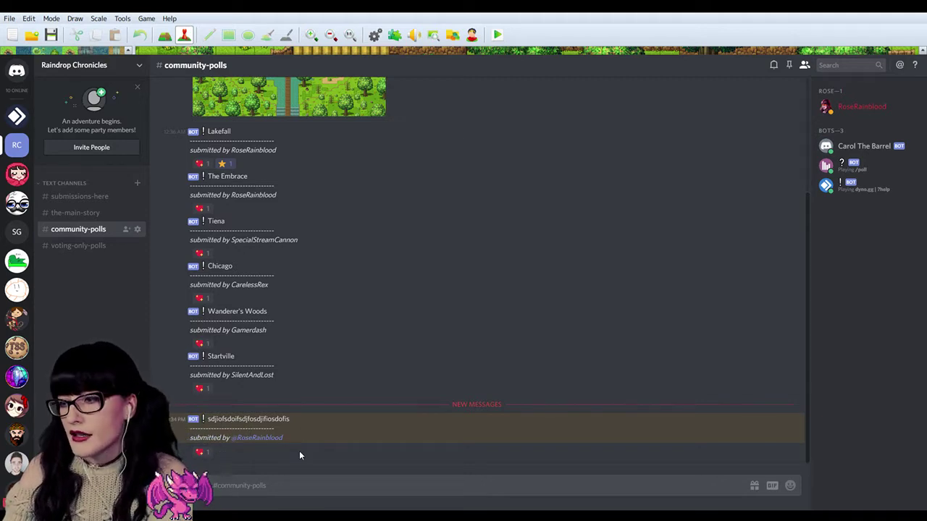
scroll(377, 304, "up", 3)
scroll(376, 313, "down", 3)
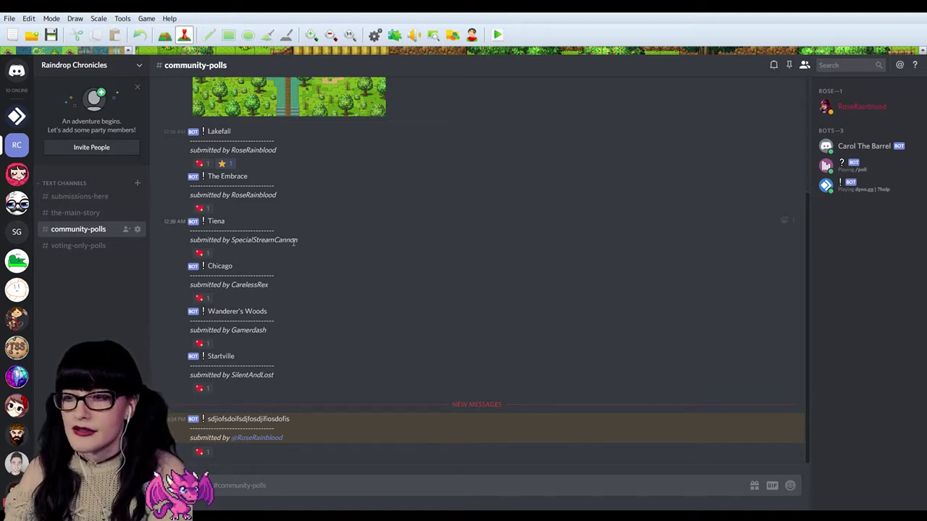
scroll(308, 240, "up", 2)
scroll(308, 240, "down", 2)
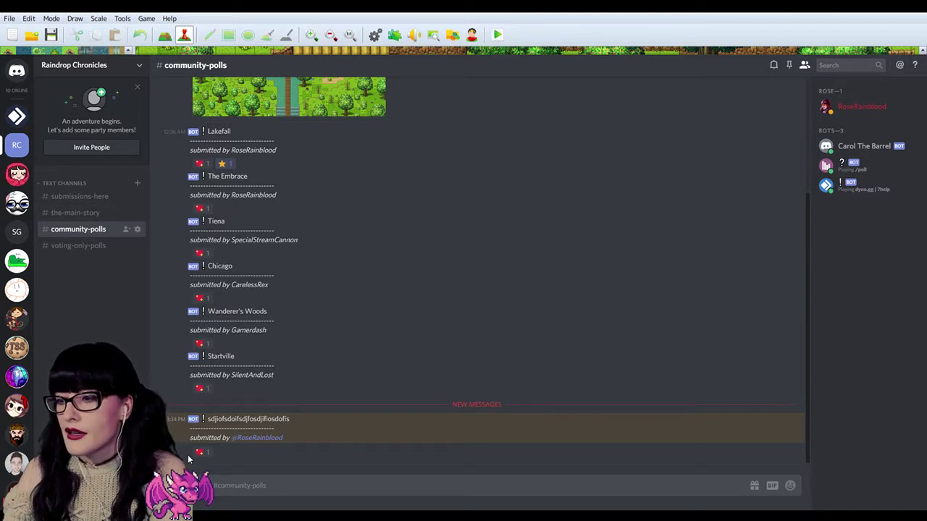
left_click(100, 217)
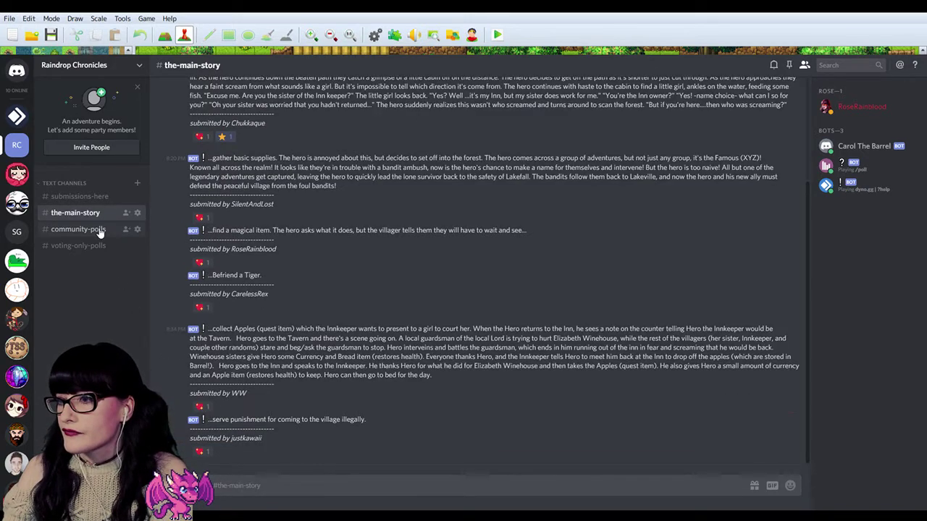
left_click(100, 228)
View the profile card of the Carol The Barrel bot and its roles, and close the card.
left_click(855, 153)
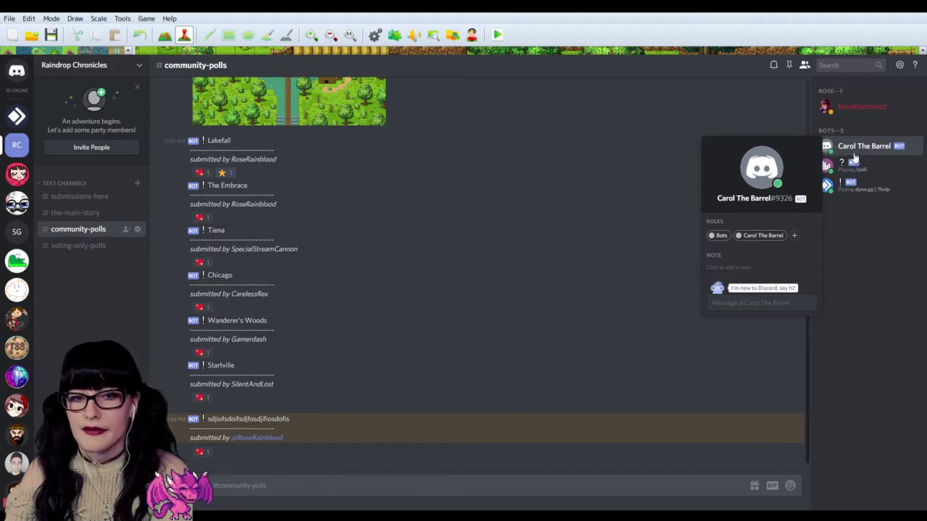
left_click(861, 149)
left_click(863, 148)
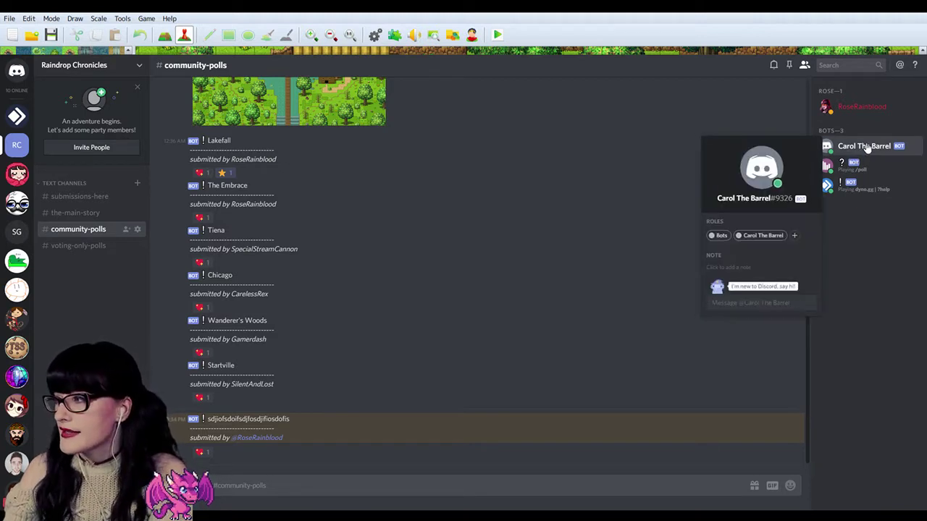
left_click(866, 148)
left_click(866, 148)
left_click(867, 148)
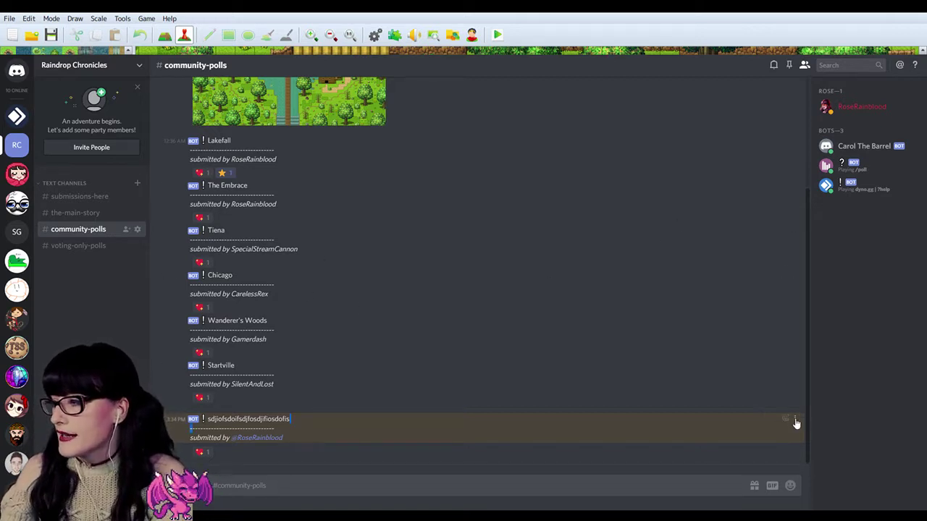
Delete the second random-letters test submission from the community-polls channel.
left_click(795, 417)
left_click(795, 459)
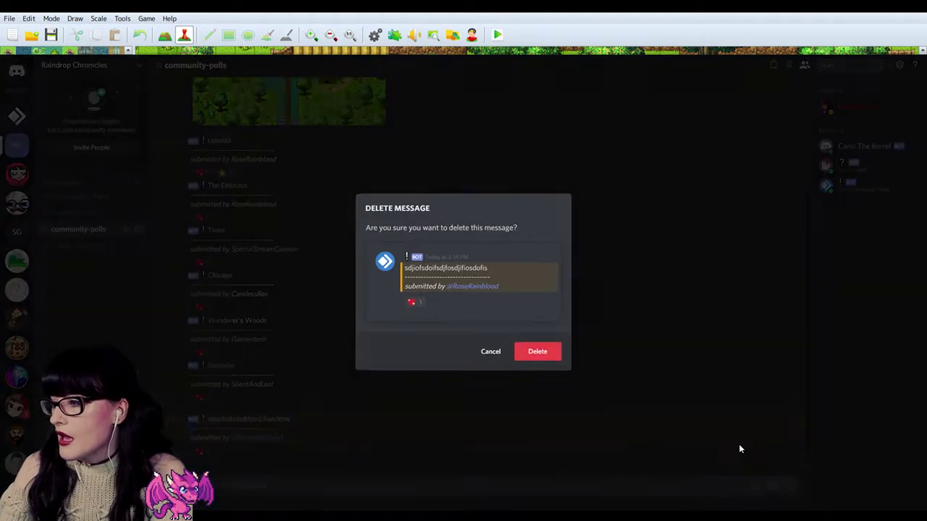
left_click(556, 358)
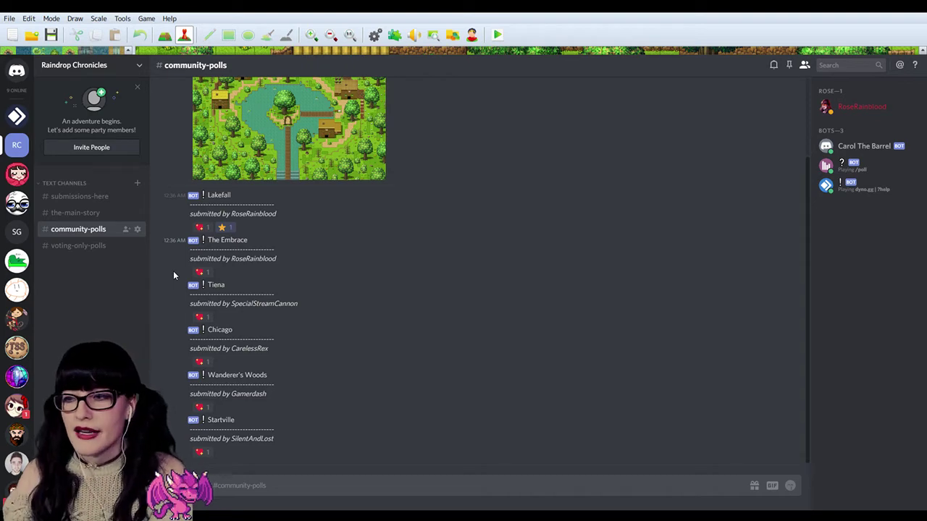
Review Poll 1 about the forest village's name, from its question and map image down to the Startville suggestion.
scroll(321, 265, "up", 2)
scroll(231, 239, "down", 2)
scroll(230, 239, "up", 2)
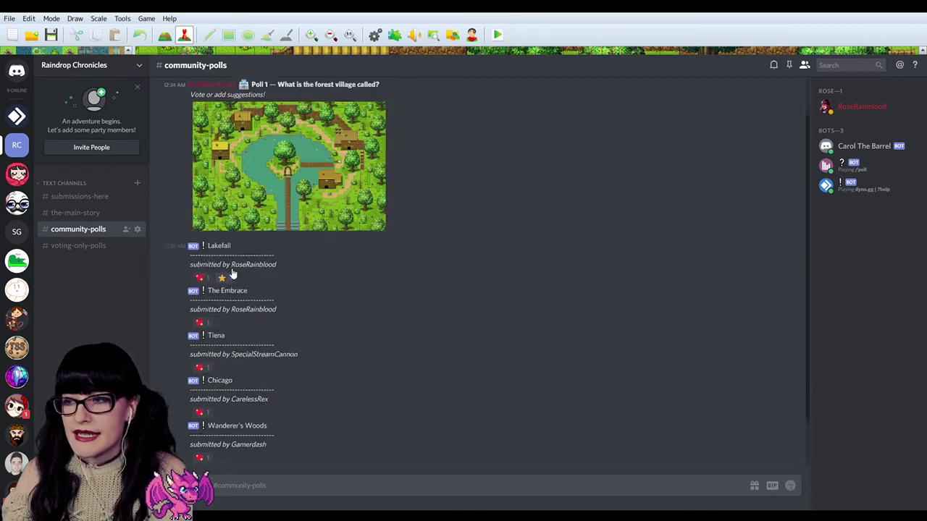
scroll(232, 269, "down", 2)
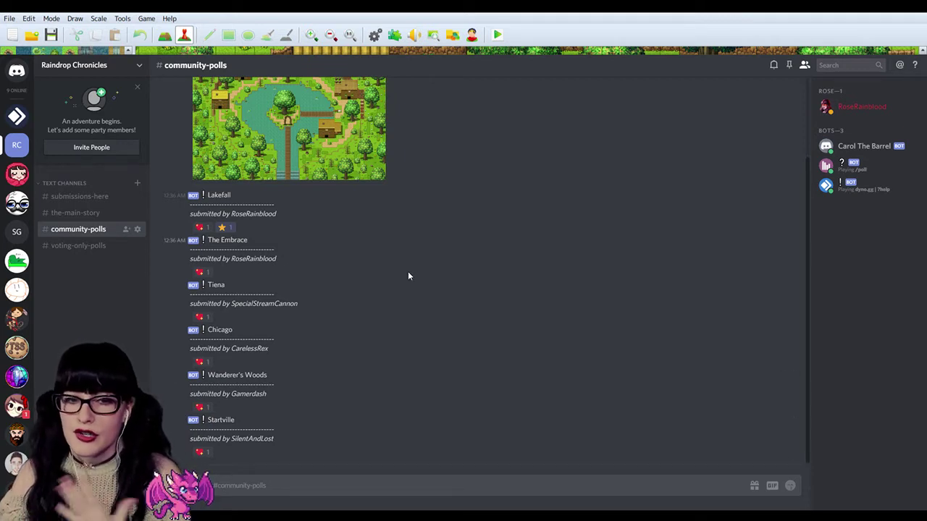
scroll(408, 271, "up", 3)
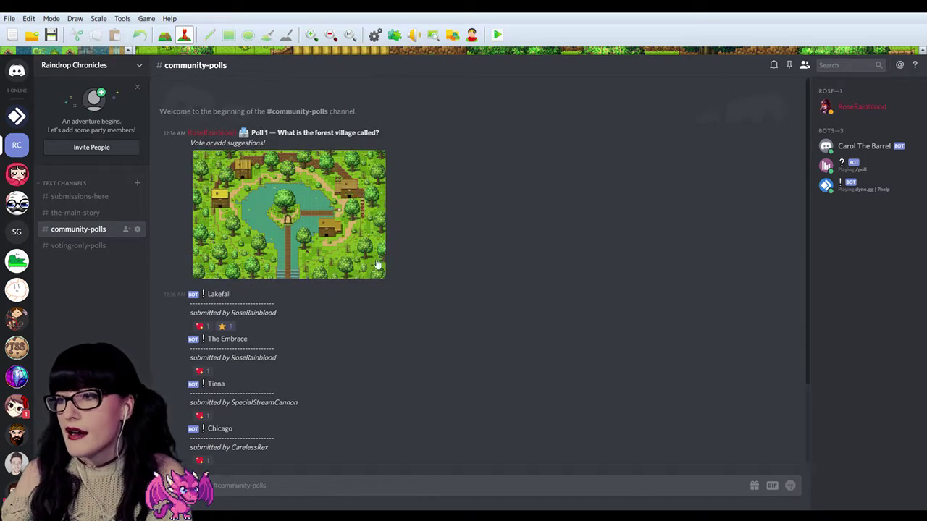
scroll(241, 239, "down", 3)
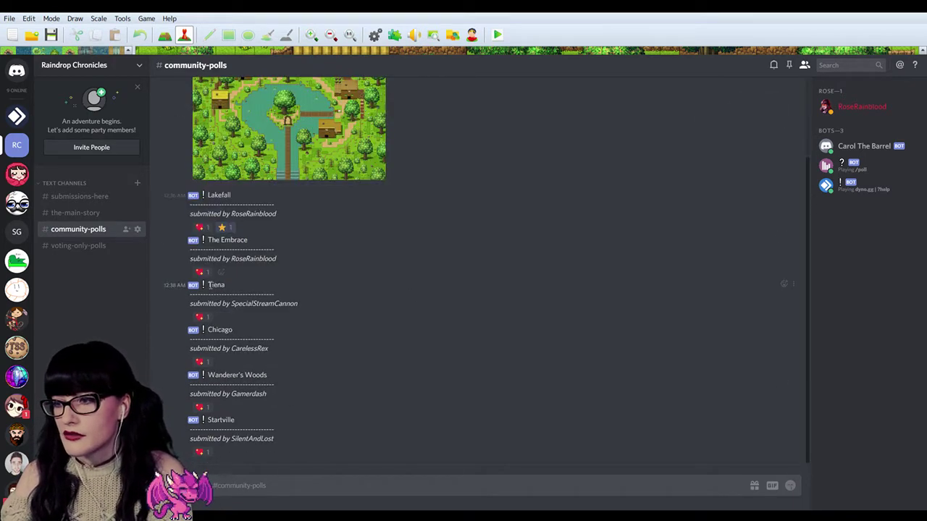
scroll(188, 242, "up", 3)
Look at the voting-only-polls channel, and open the-main-story to review the Chapter 1, Part 1 prompt and its submitted continuations.
left_click(91, 248)
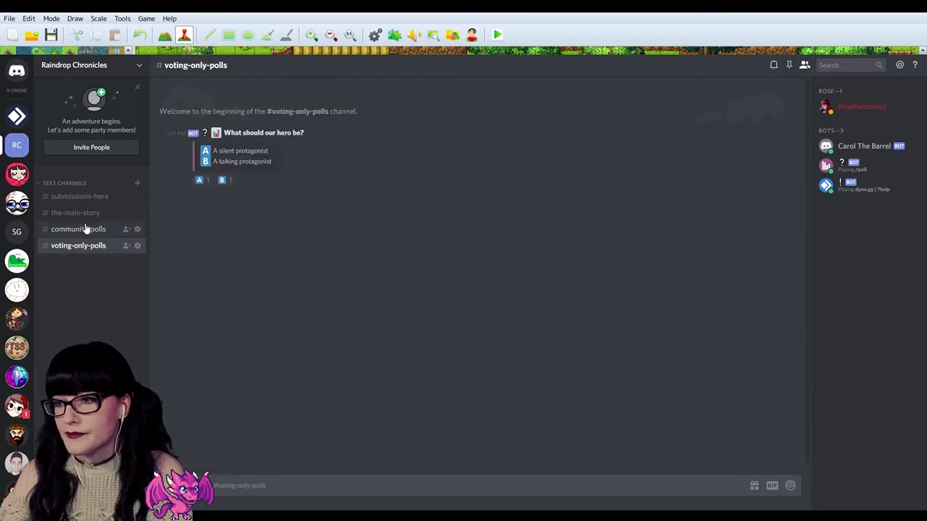
left_click(85, 229)
left_click(85, 214)
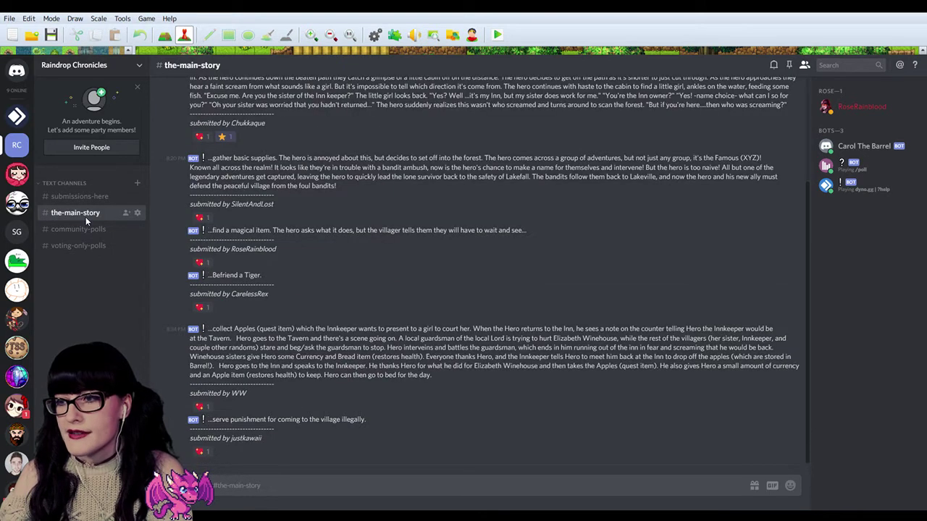
scroll(418, 289, "up", 5)
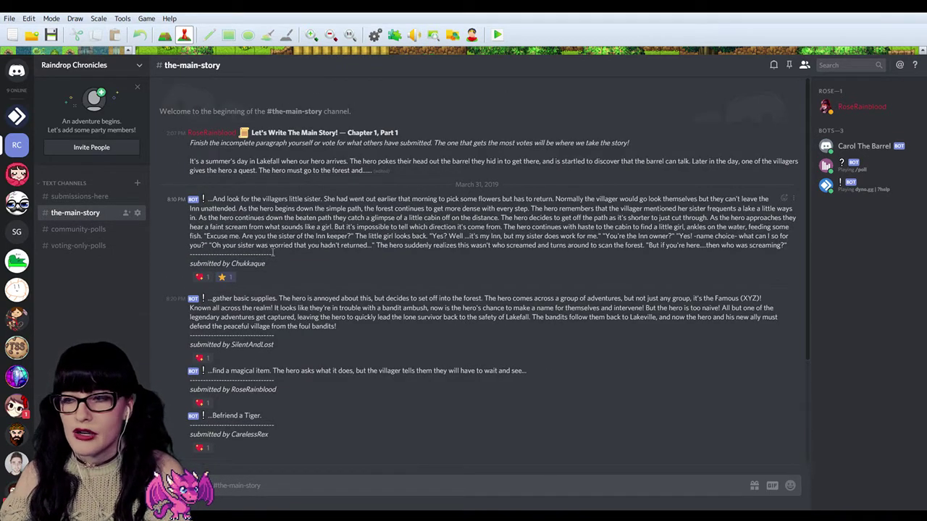
scroll(273, 252, "down", 3)
scroll(408, 304, "up", 3)
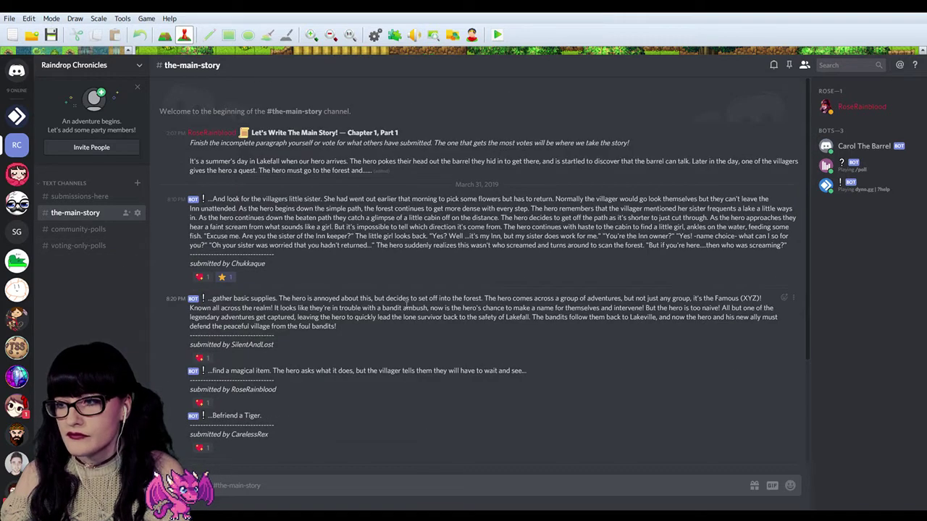
scroll(278, 266, "down", 3)
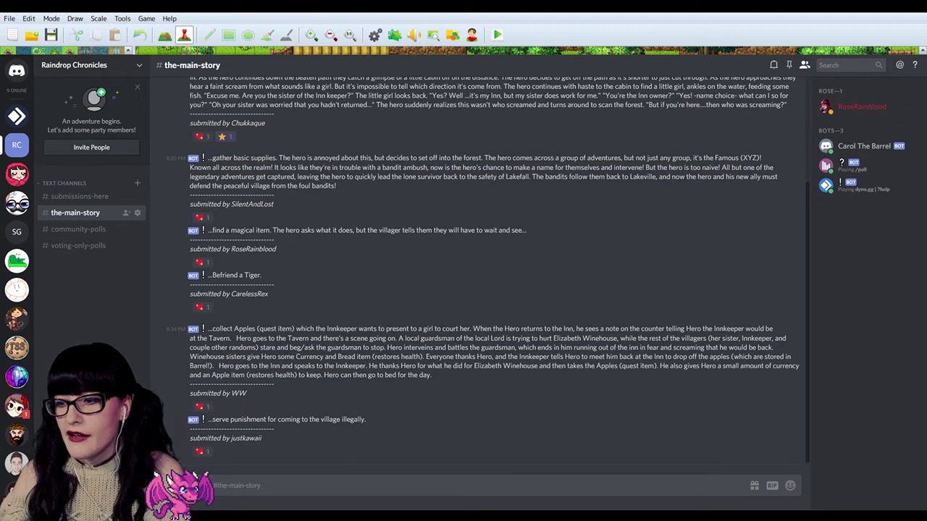
Examine the message display options in the Appearance settings, close the settings and look over the-main-story submissions again.
key("ctrl+comma")
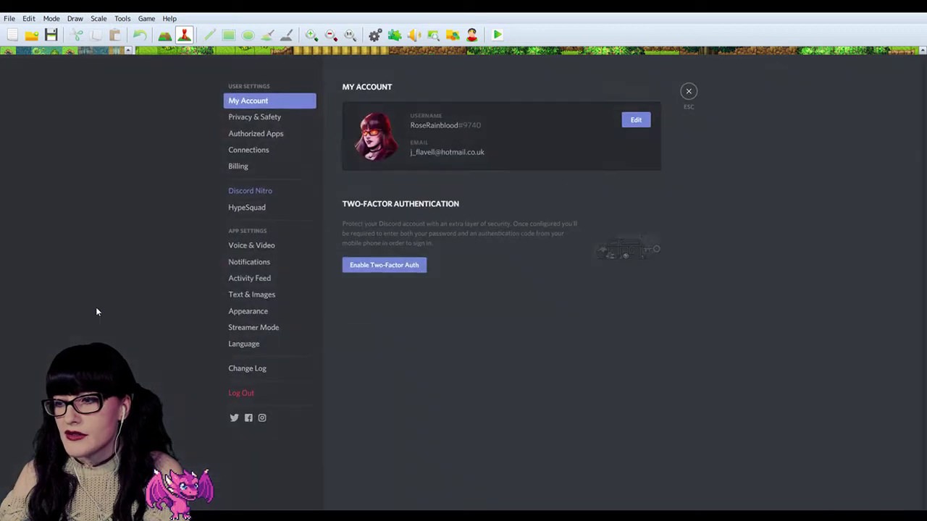
left_click(265, 313)
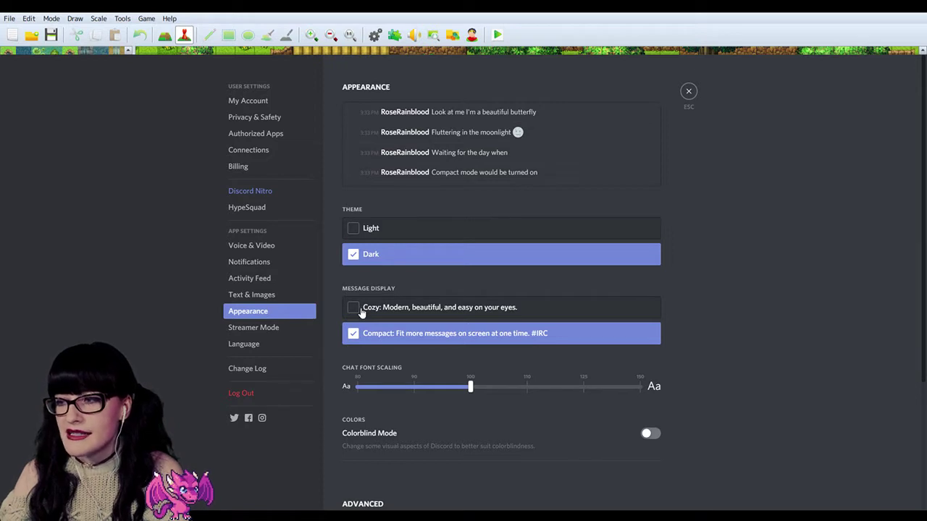
left_click(687, 92)
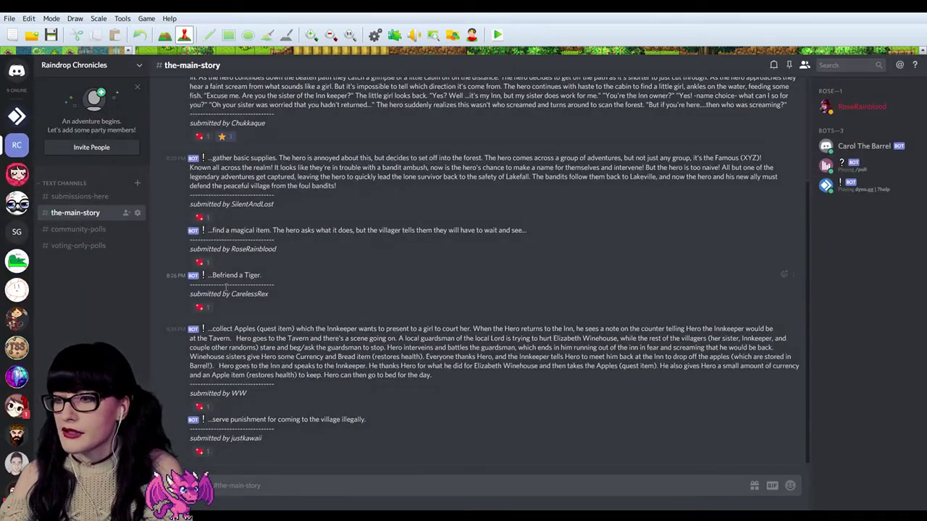
scroll(226, 287, "up", 3)
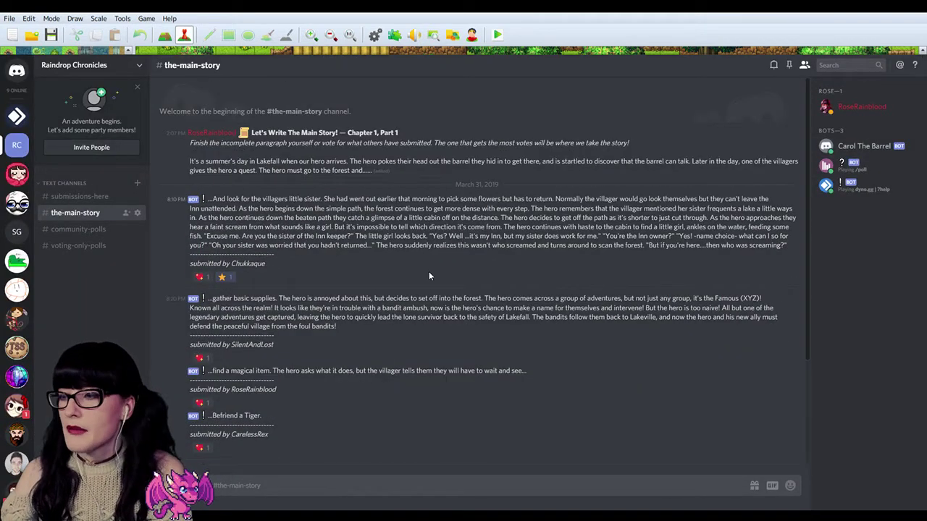
scroll(429, 275, "down", 3)
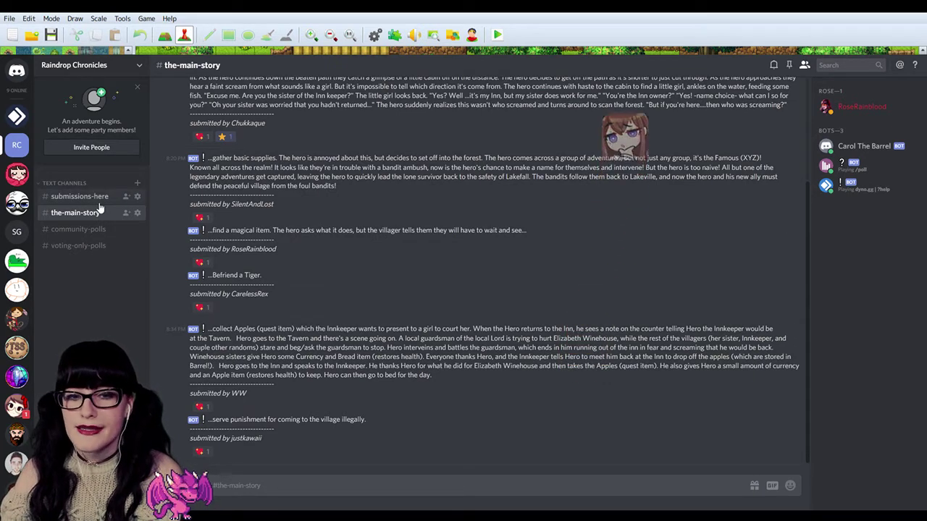
Look at the start of the-main-story, then view the general-chat and schedule-and-info channels of The Rain Army server.
scroll(272, 314, "up", 3)
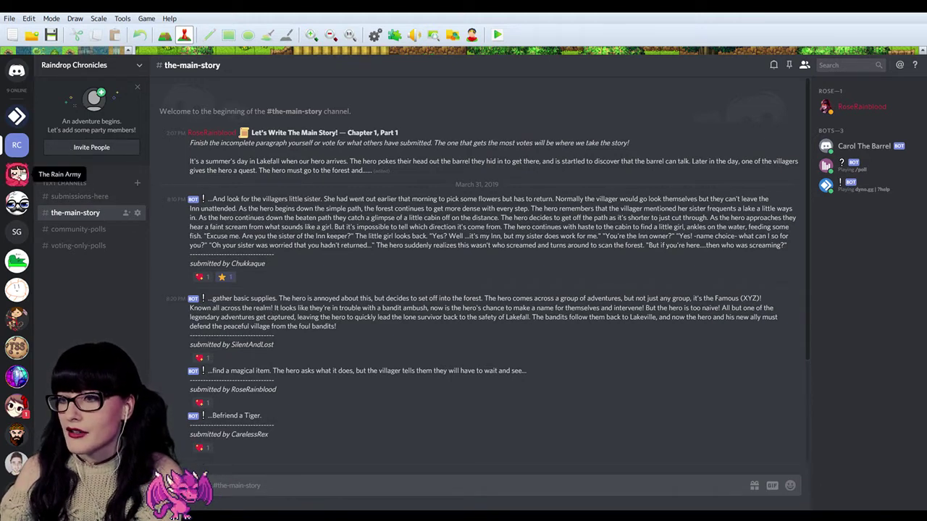
left_click(16, 173)
left_click(73, 285)
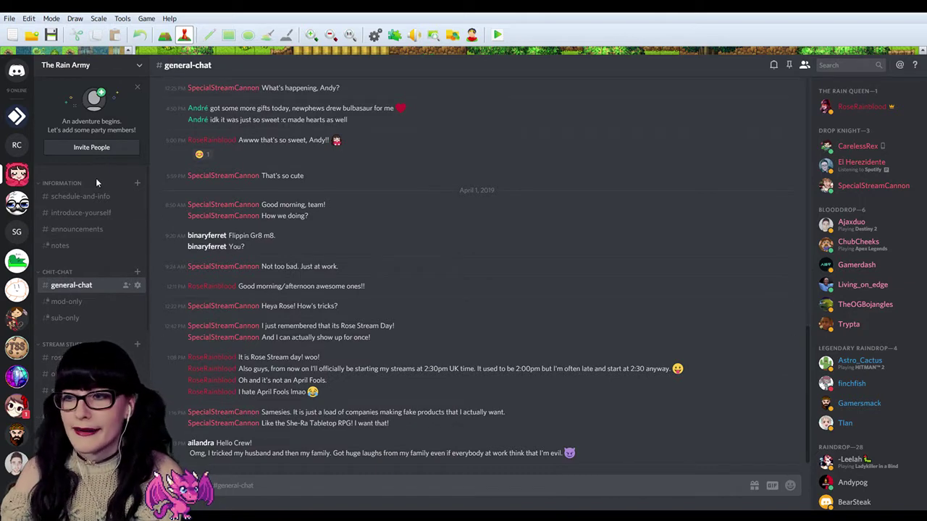
left_click(79, 201)
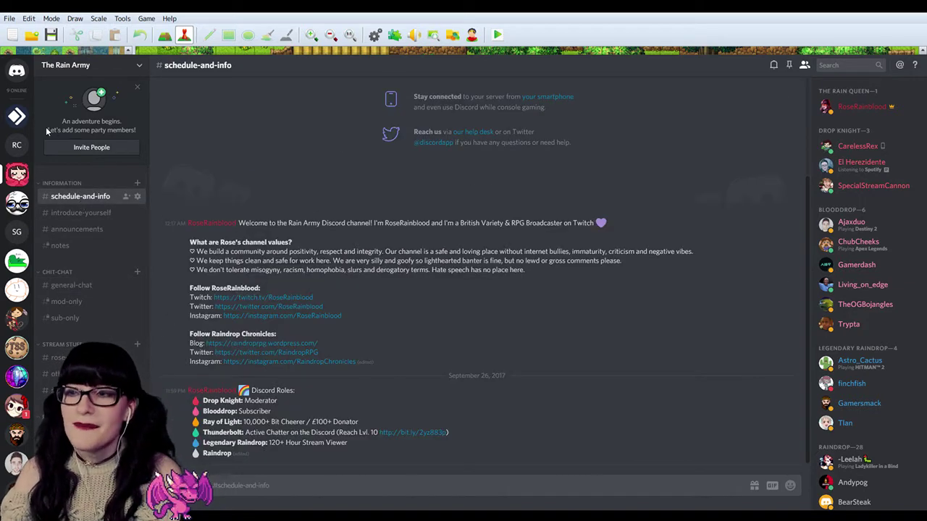
Return to the Raindrop Chronicles server and compare its community-polls, voting-only-polls and the-main-story channels.
left_click(18, 146)
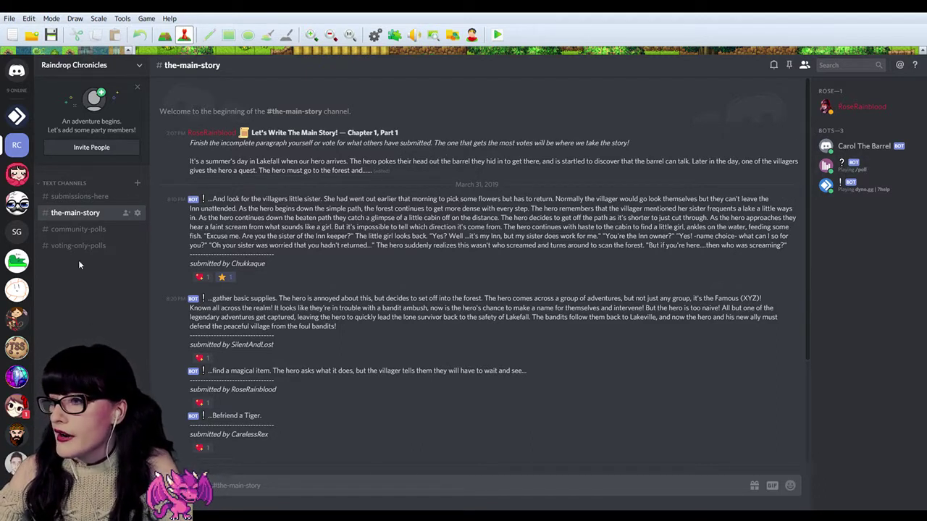
left_click(97, 229)
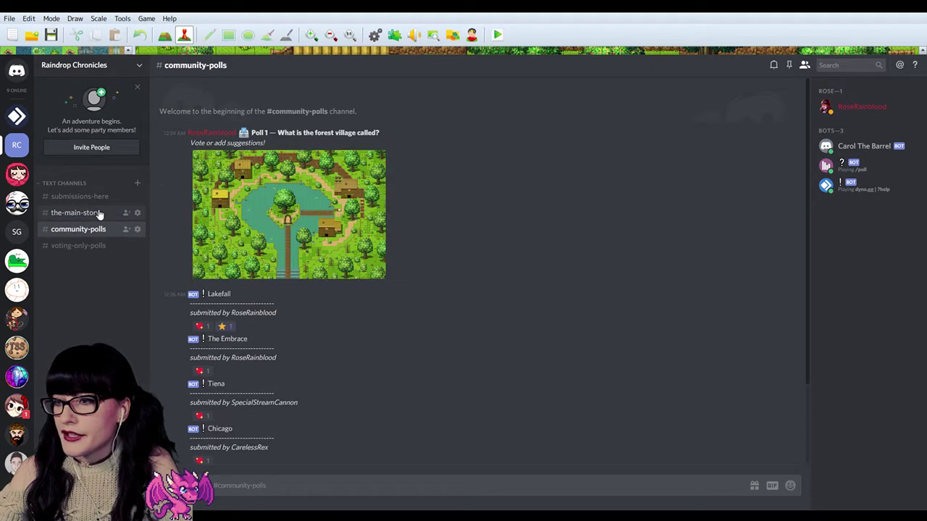
left_click(97, 213)
left_click(87, 229)
left_click(84, 243)
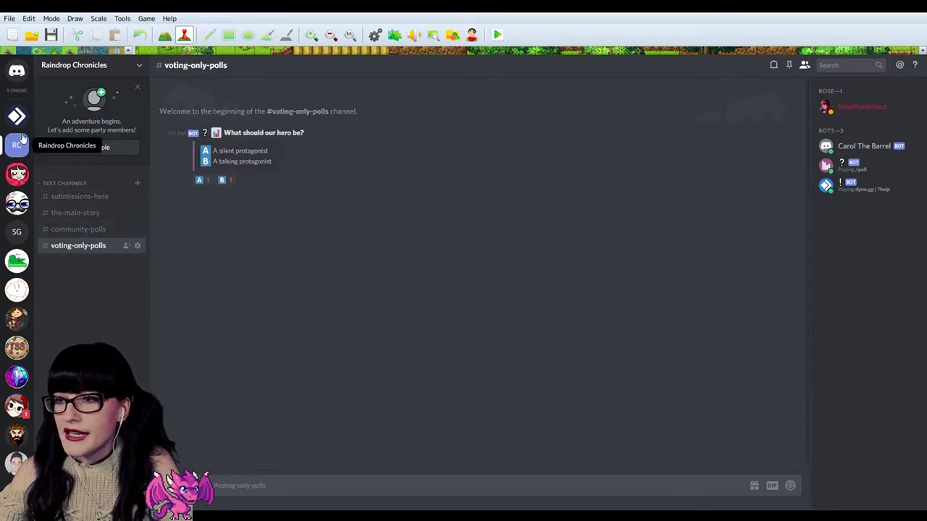
left_click(93, 213)
left_click(90, 228)
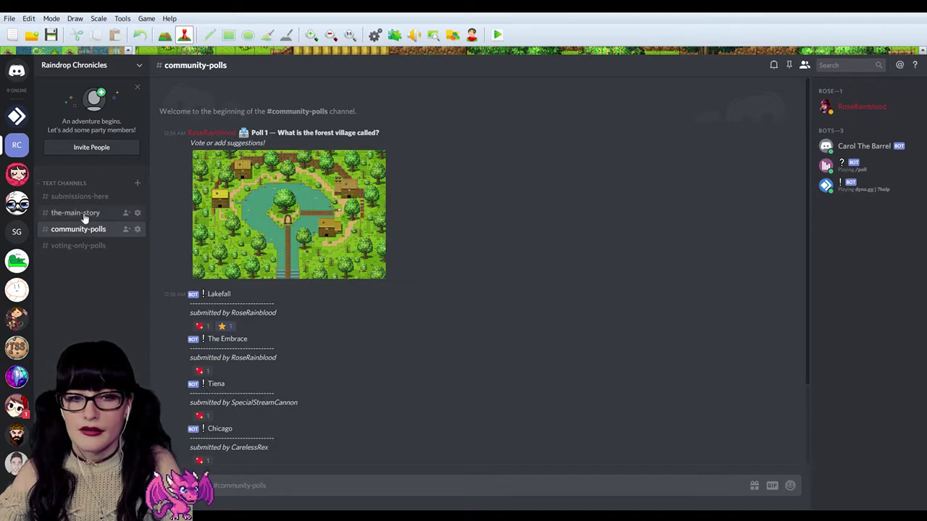
left_click(84, 216)
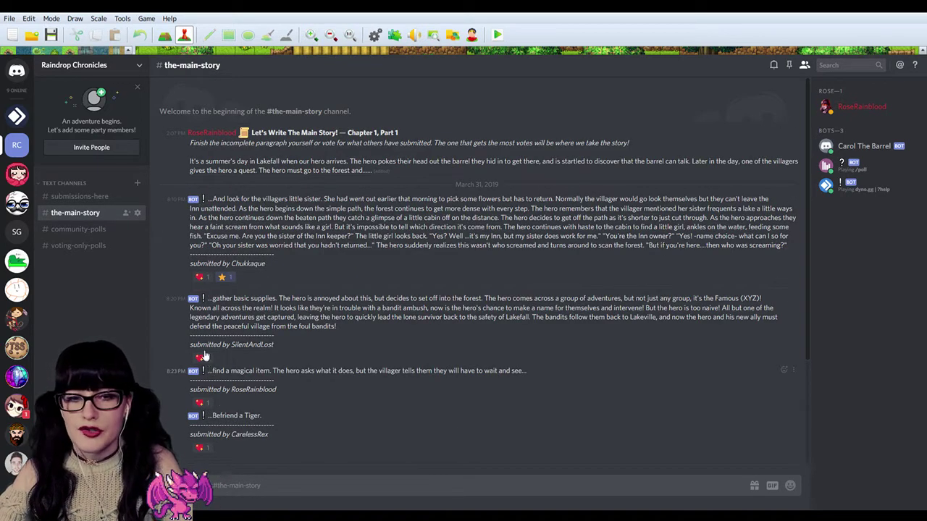
Look through the-main-story, community-polls and voting-only-polls once more, finishing with the submissions-here channel.
left_click(90, 230)
left_click(87, 214)
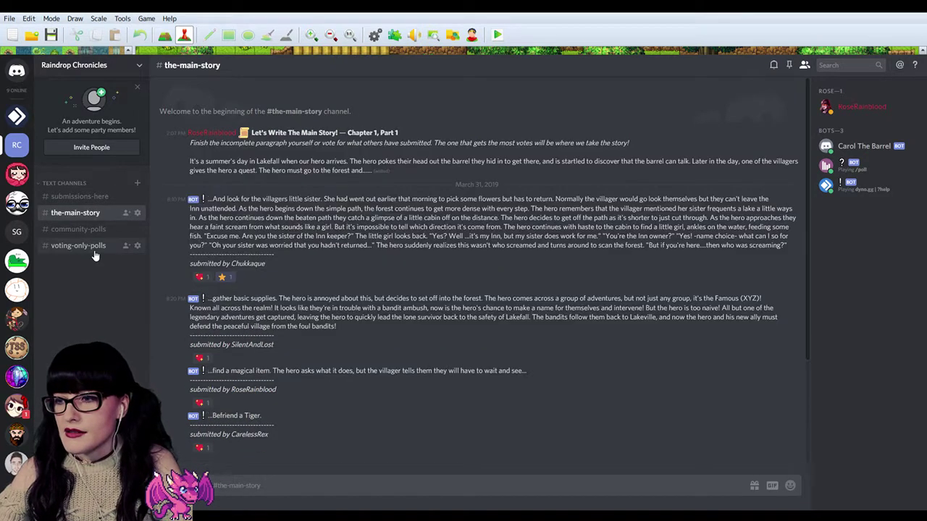
left_click(90, 247)
left_click(84, 229)
left_click(87, 213)
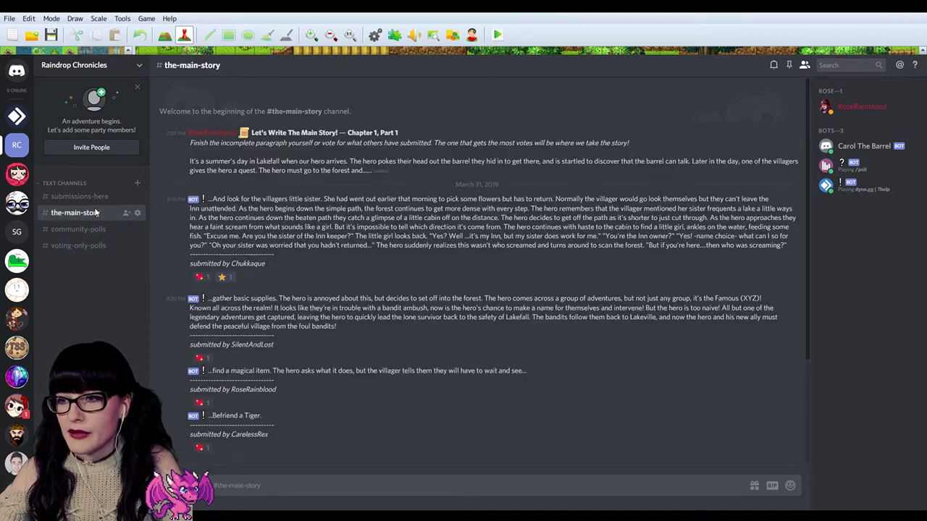
left_click(84, 229)
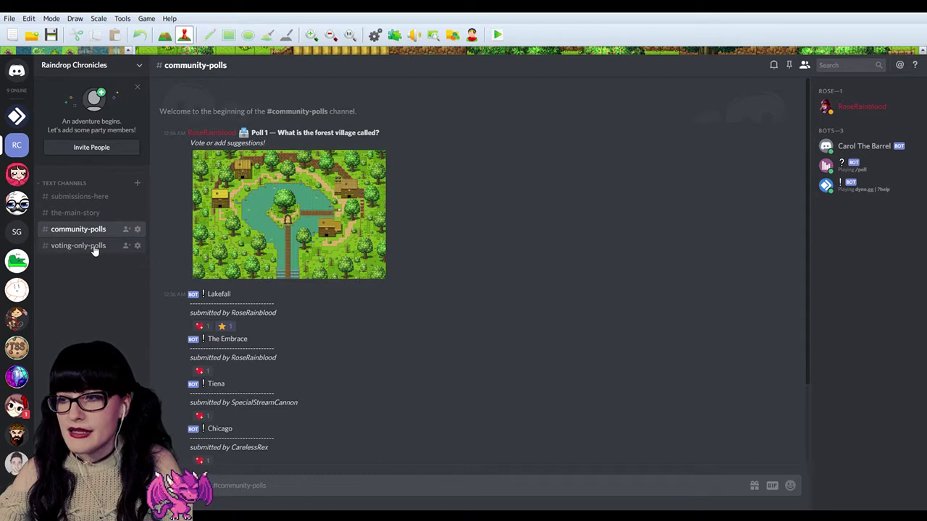
left_click(94, 248)
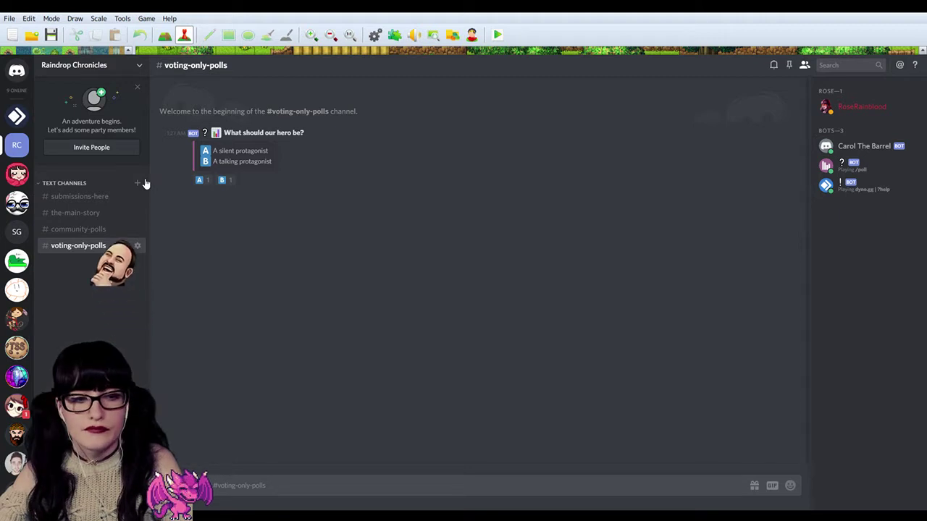
left_click(97, 194)
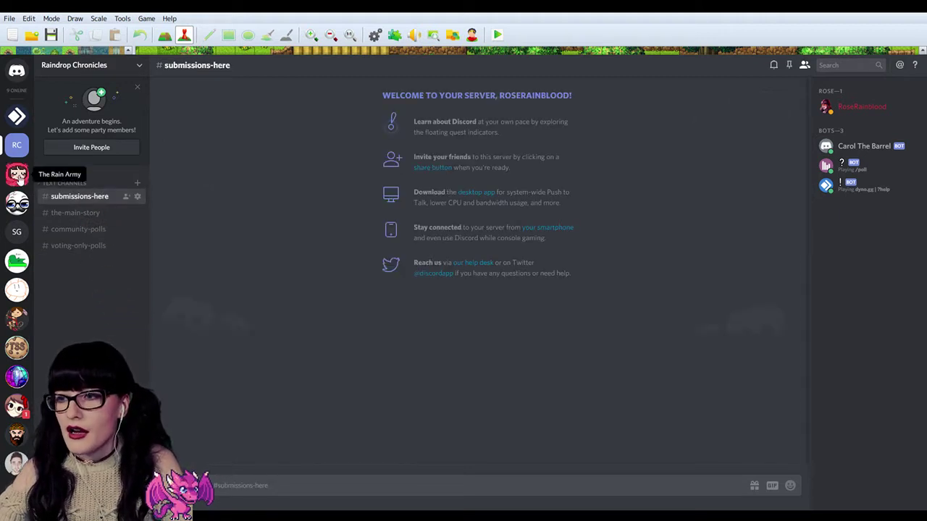
Review The Rain Army server's Raindrop Chronicles channels, including news-and-updates, lets-build-the-world, general-discussion and side-quest-ideas.
left_click(17, 174)
left_click(73, 352)
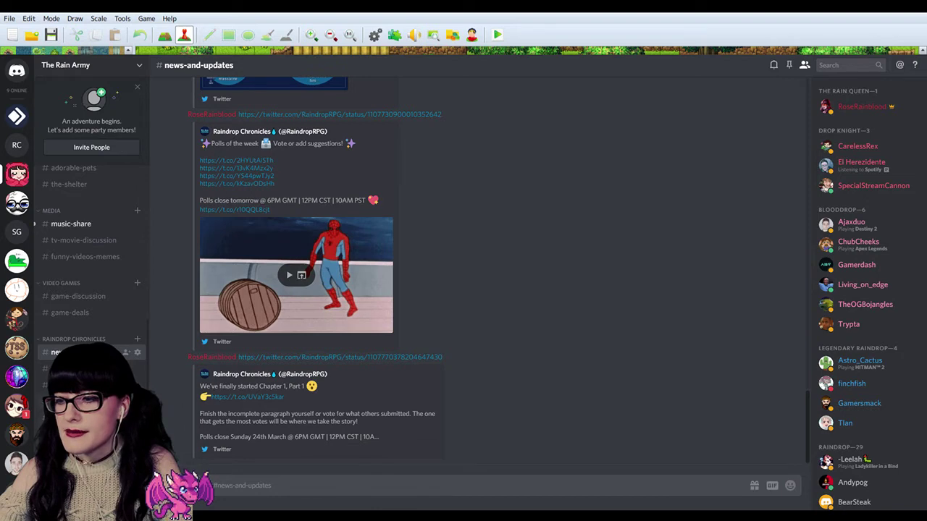
left_click(72, 368)
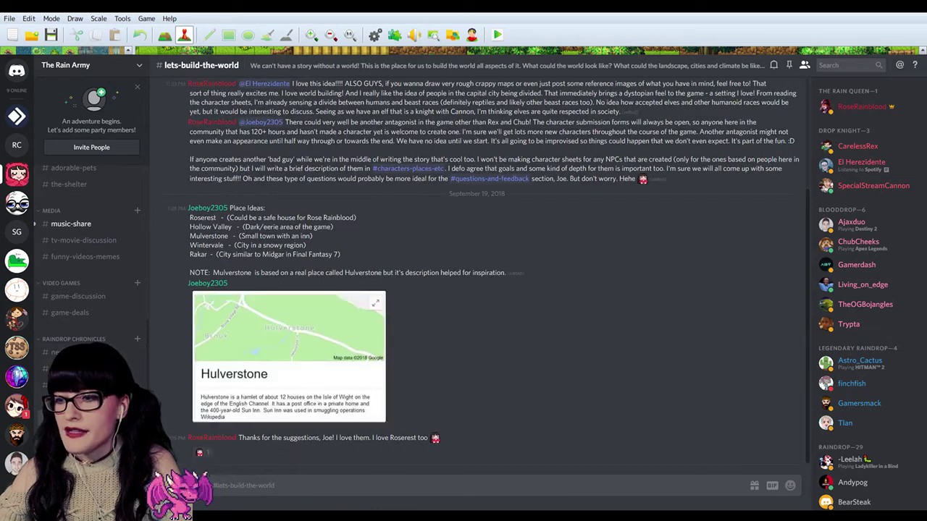
left_click(73, 385)
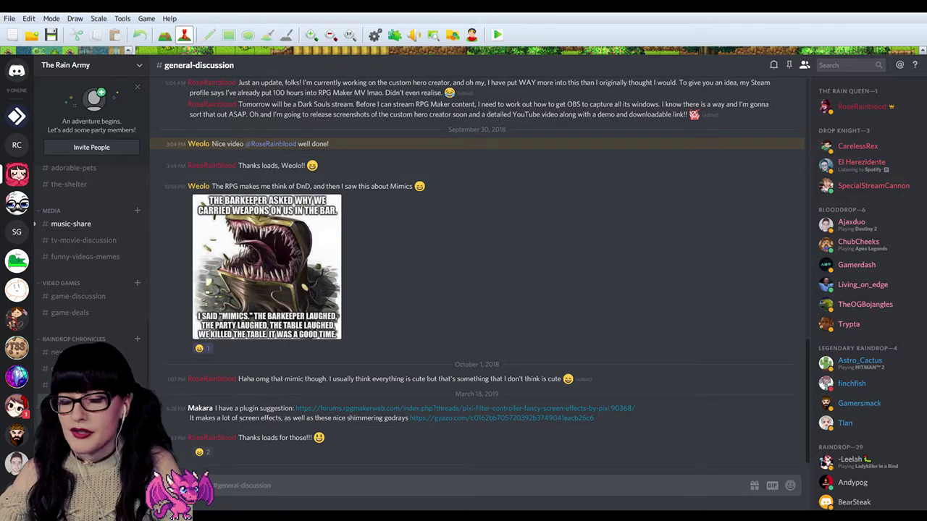
left_click(73, 369)
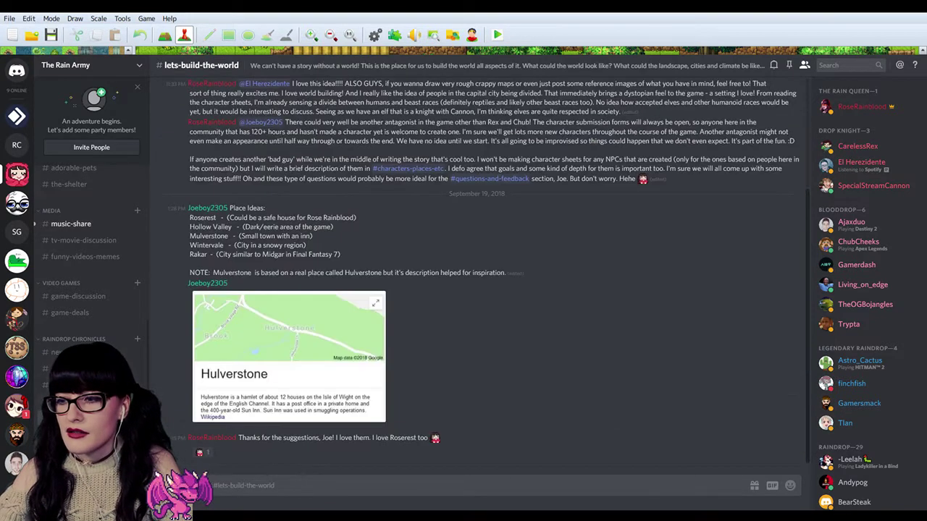
left_click(73, 401)
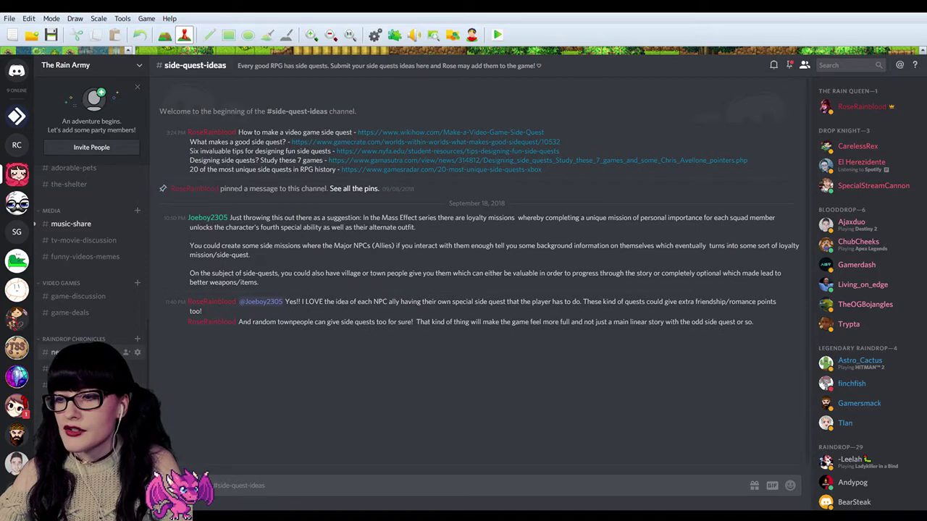
left_click(58, 352)
Go back to the Raindrop Chronicles server and compare the layouts of community-polls and the-main-story.
left_click(17, 145)
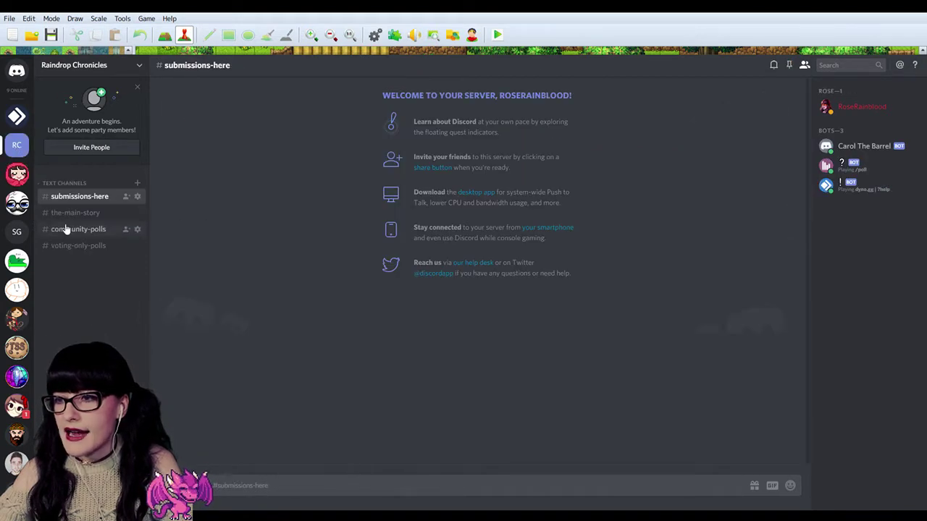
left_click(73, 229)
left_click(67, 215)
left_click(67, 228)
left_click(69, 215)
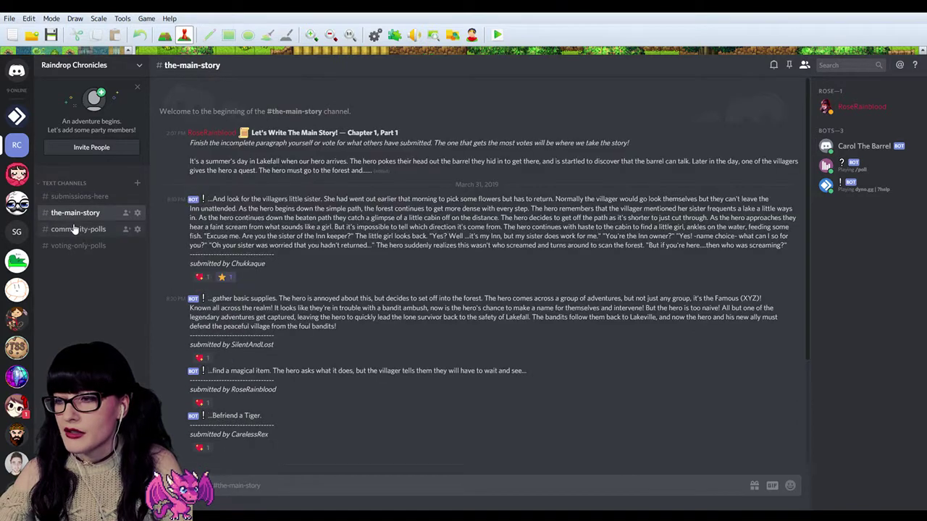
left_click(75, 228)
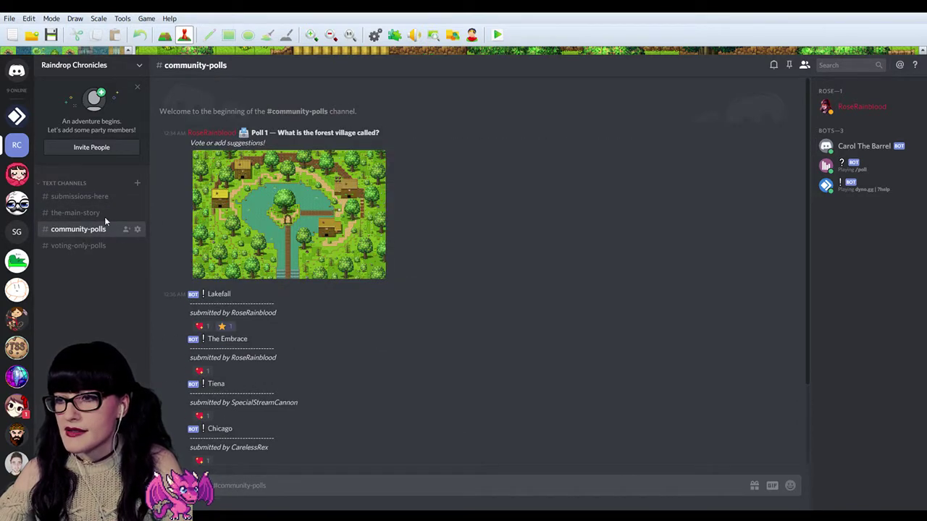
left_click(101, 214)
left_click(59, 226)
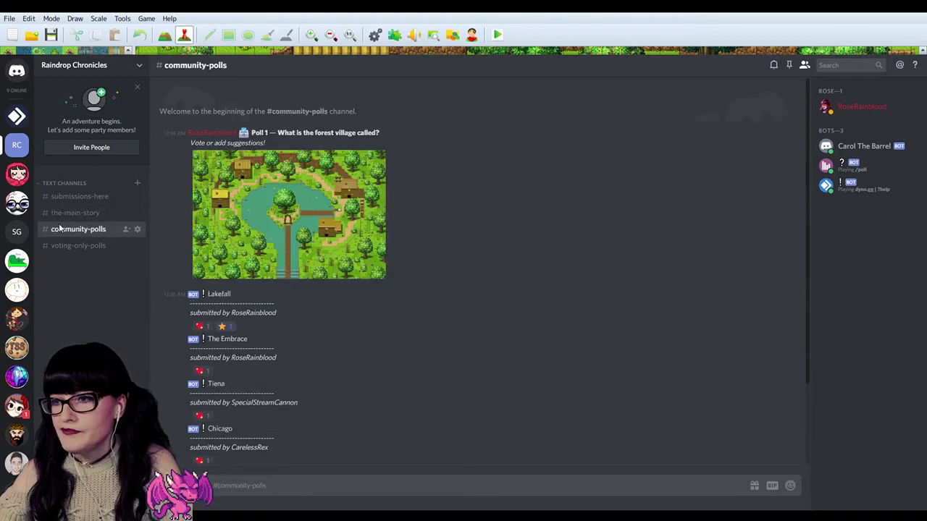
left_click(72, 213)
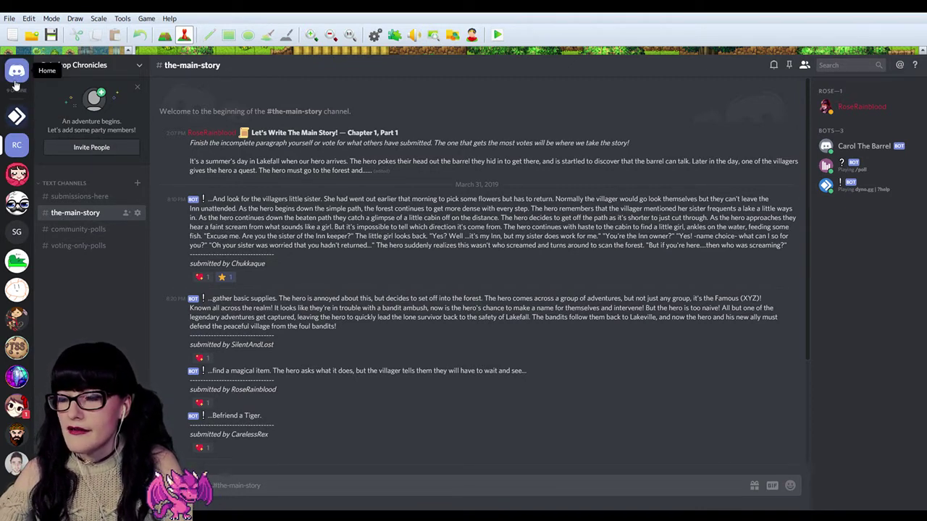
Browse The Rain Army's Raindrop Chronicles channels to general-discussion and read back through its September 2018 messages.
left_click(17, 174)
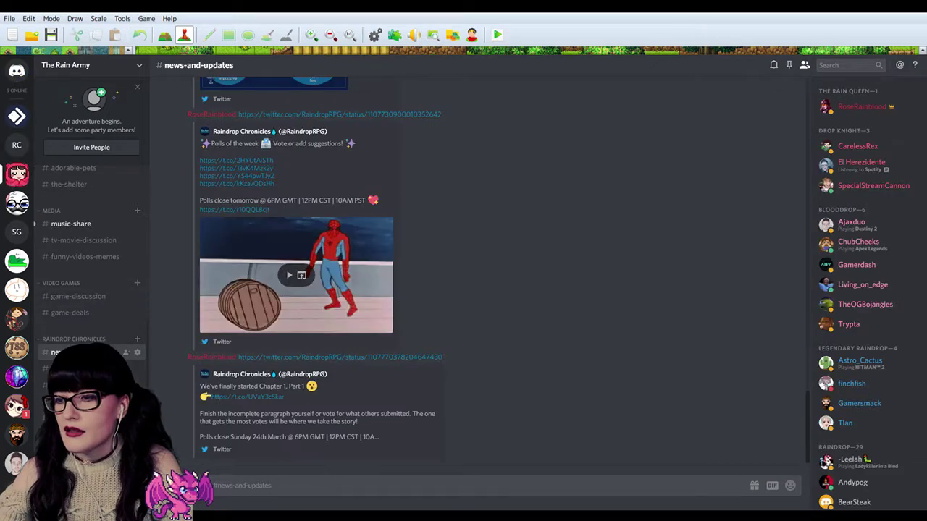
key("alt+Down")
key("alt+Down")
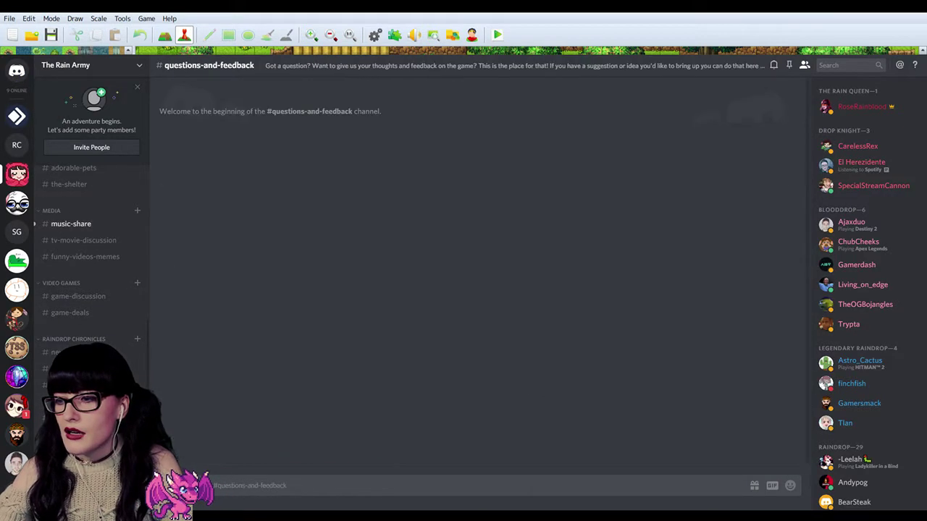
key("alt+Down")
key("alt+Down")
key("alt+Down")
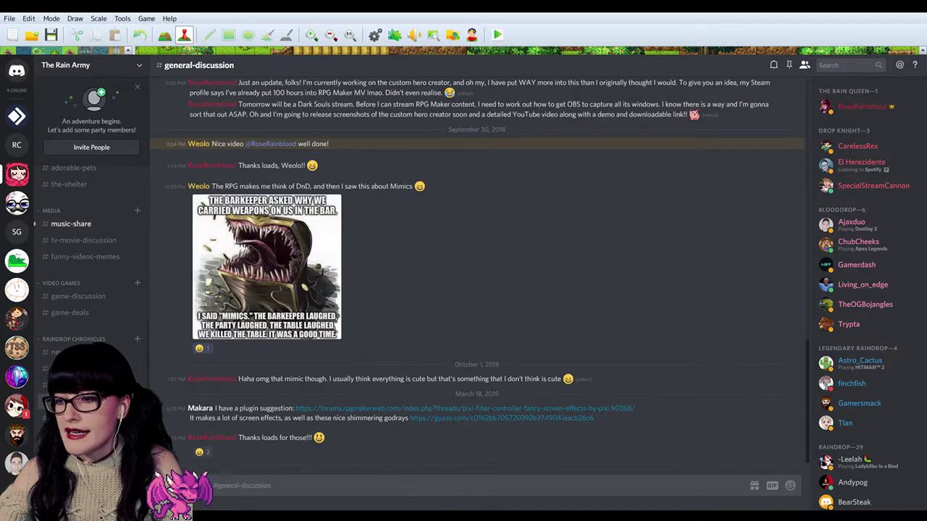
scroll(274, 265, "up", 10)
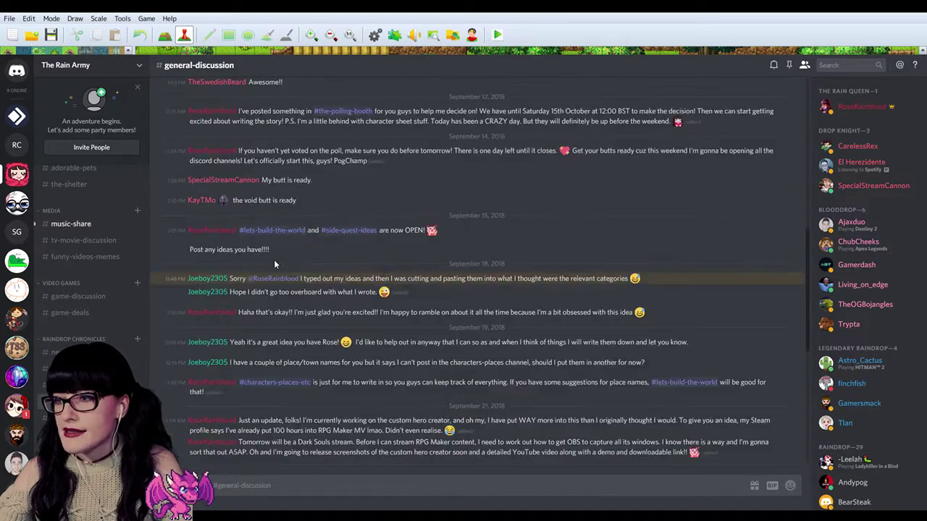
scroll(273, 264, "down", 6)
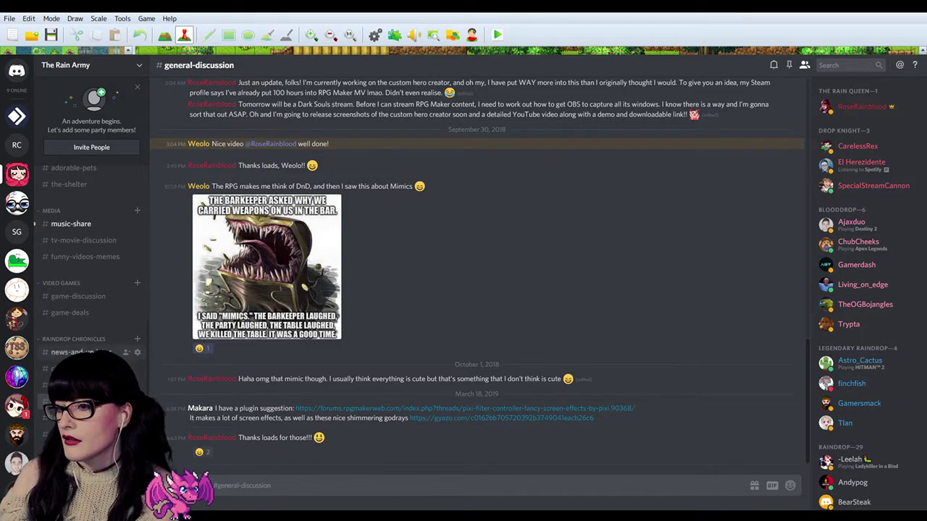
Read through the older Twitter posts in the news-and-updates channel and return to its latest messages.
left_click(80, 352)
scroll(307, 314, "up", 10)
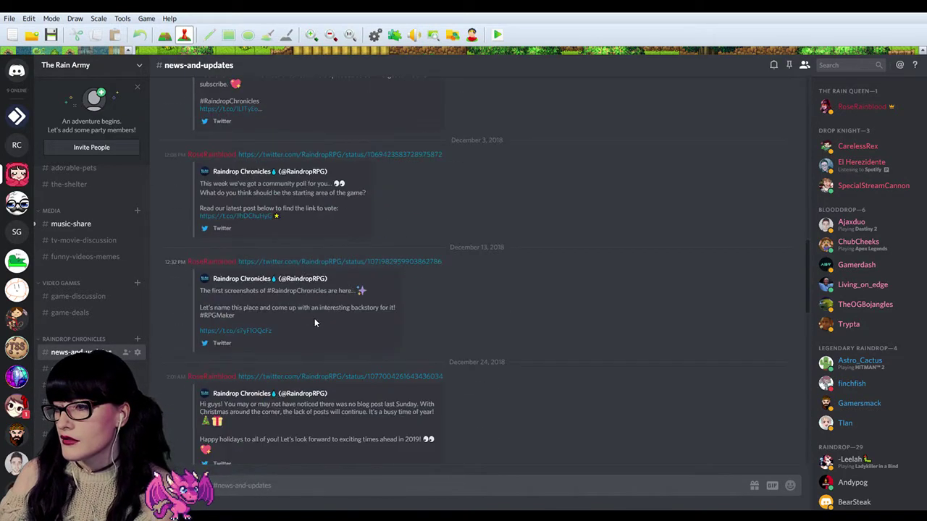
scroll(325, 329, "up", 3)
scroll(326, 332, "down", 10)
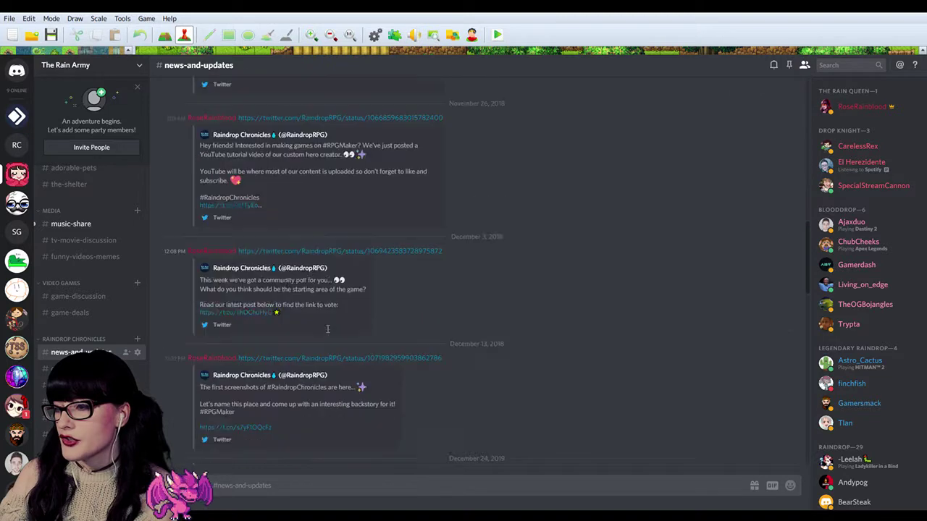
scroll(328, 335, "down", 3)
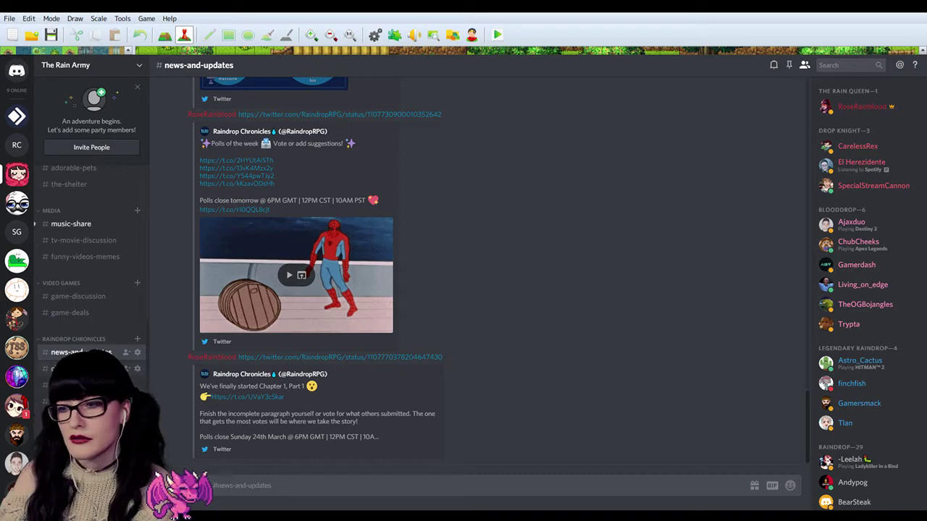
Delete the read-main-story-here channel from The Rain Army server.
left_click(80, 369)
left_click(131, 385)
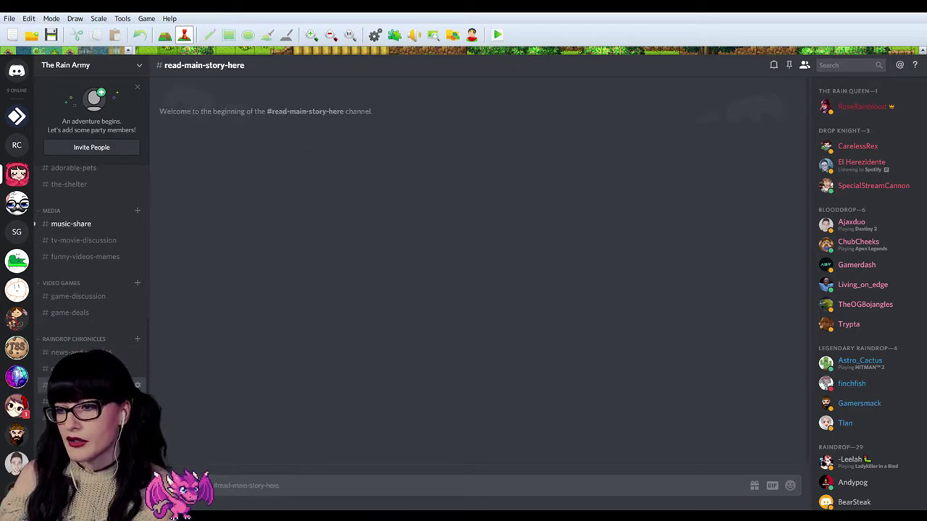
left_click(138, 388)
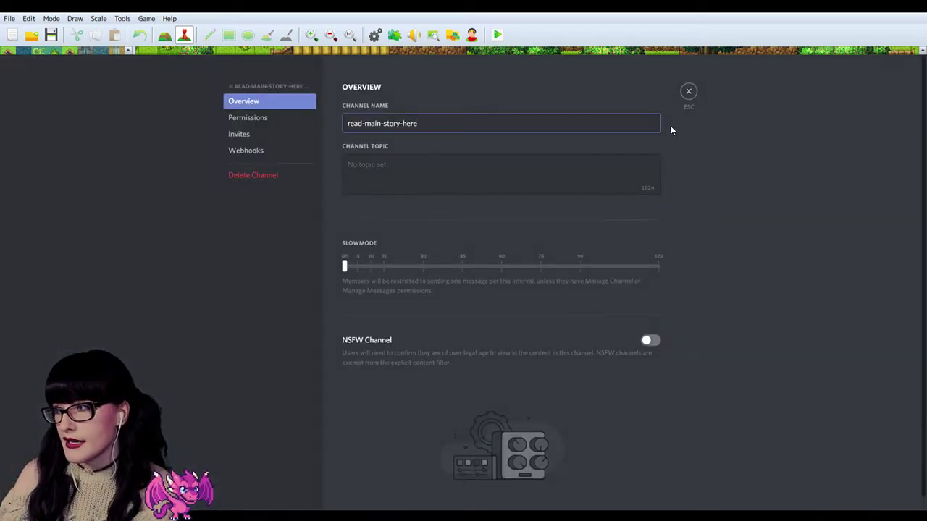
left_click(275, 174)
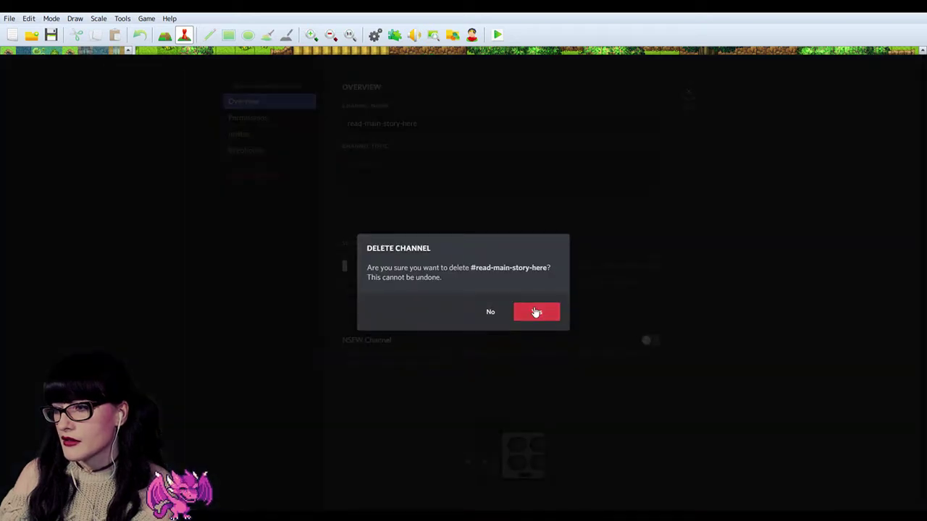
left_click(534, 312)
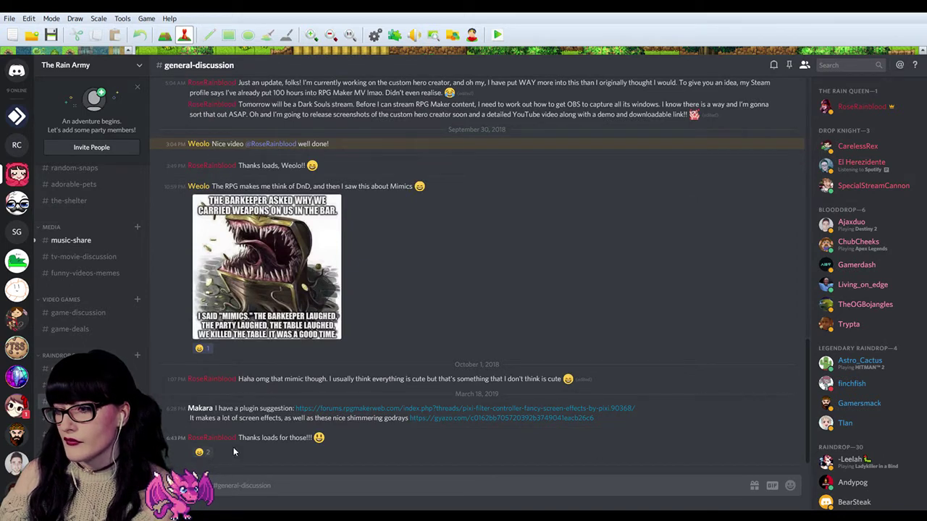
Select the general-discussion message history from the newest message back to the first, switch to another window and return to clear the selection.
left_click_drag(344, 441, 167, 153)
key("alt+Tab")
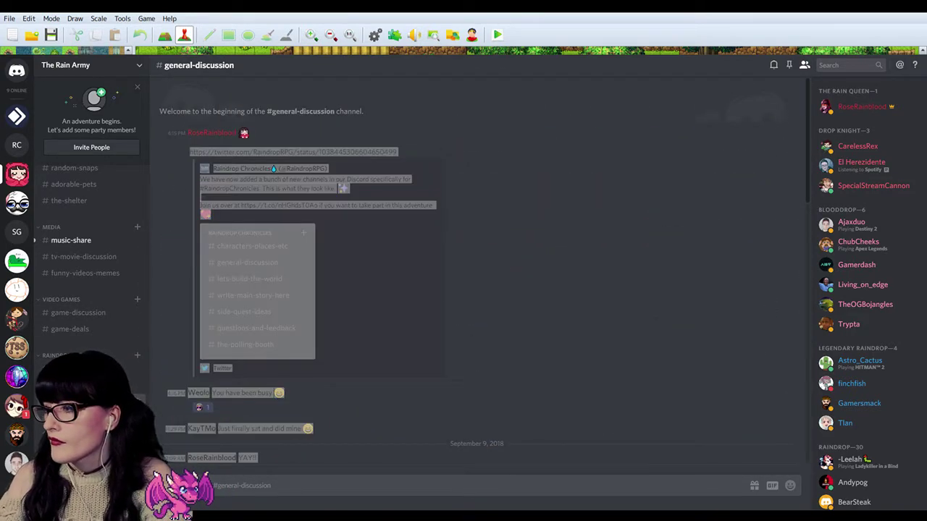
left_click(432, 423)
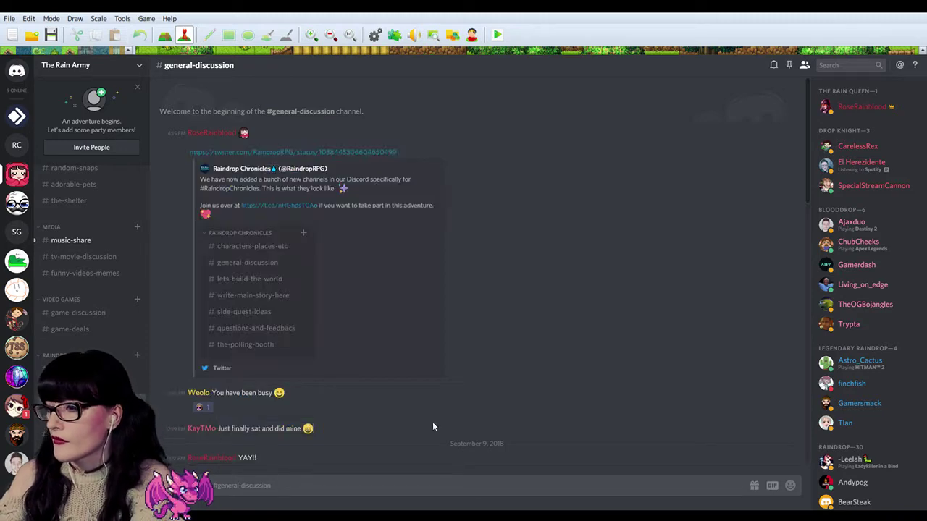
Delete the general-discussion channel from The Rain Army server.
scroll(432, 424, "down", 10)
left_click(137, 404)
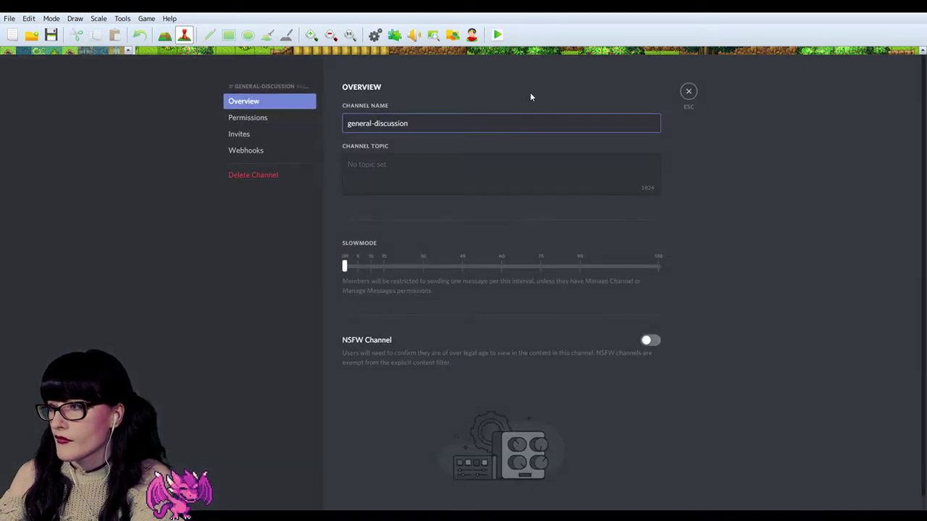
left_click(687, 92)
right_click(109, 404)
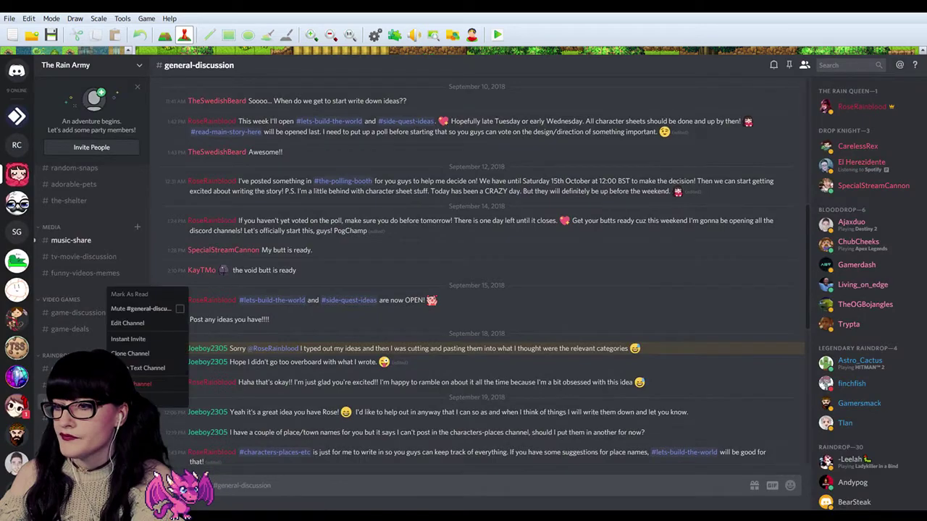
left_click(145, 385)
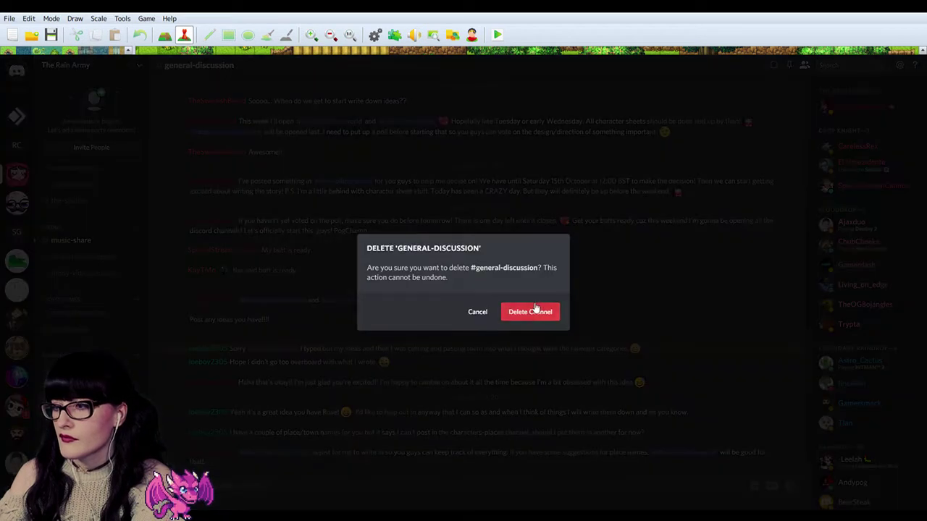
left_click(534, 311)
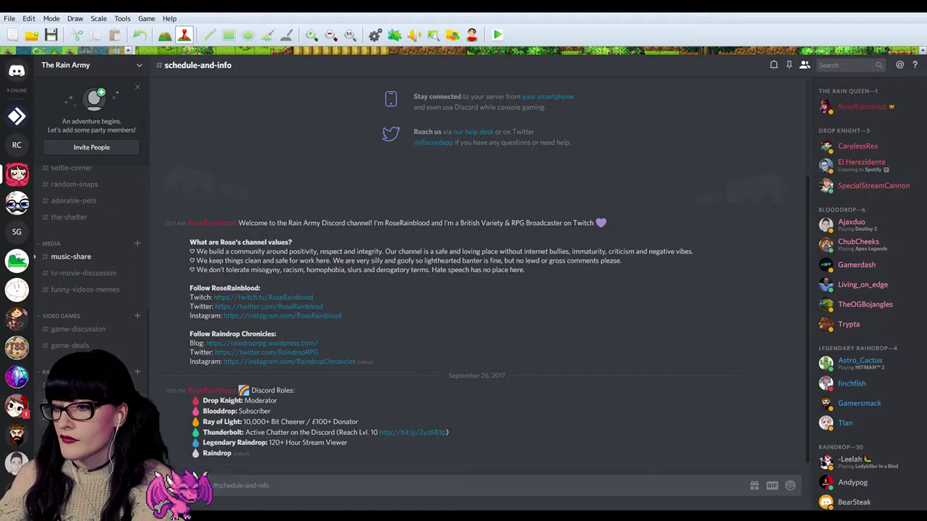
Select the message history in the lets-build-the-world channel and delete that channel.
left_click(108, 403)
left_click_drag(389, 464, 170, 131)
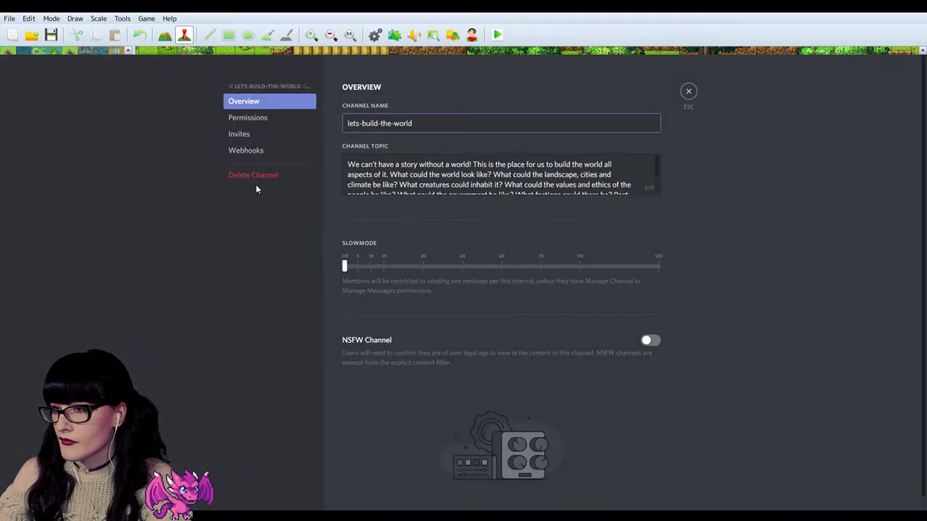
left_click(255, 184)
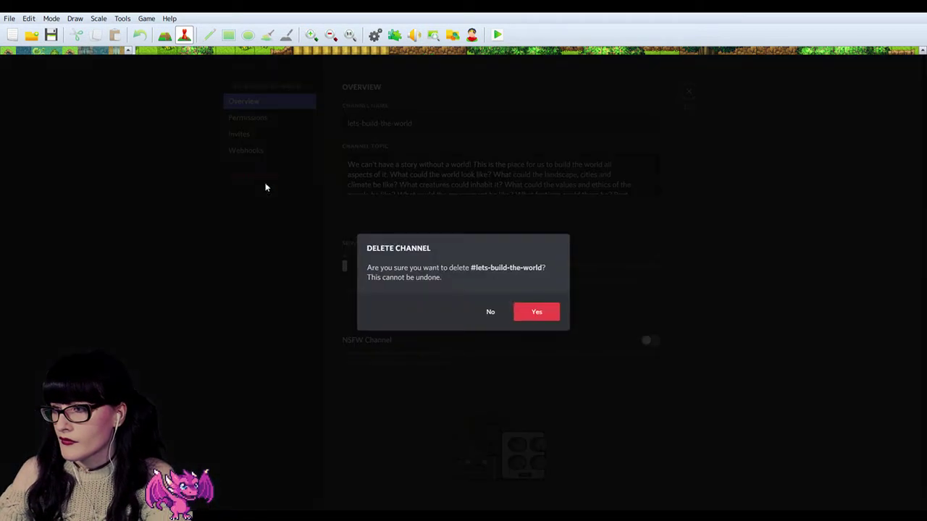
left_click(539, 319)
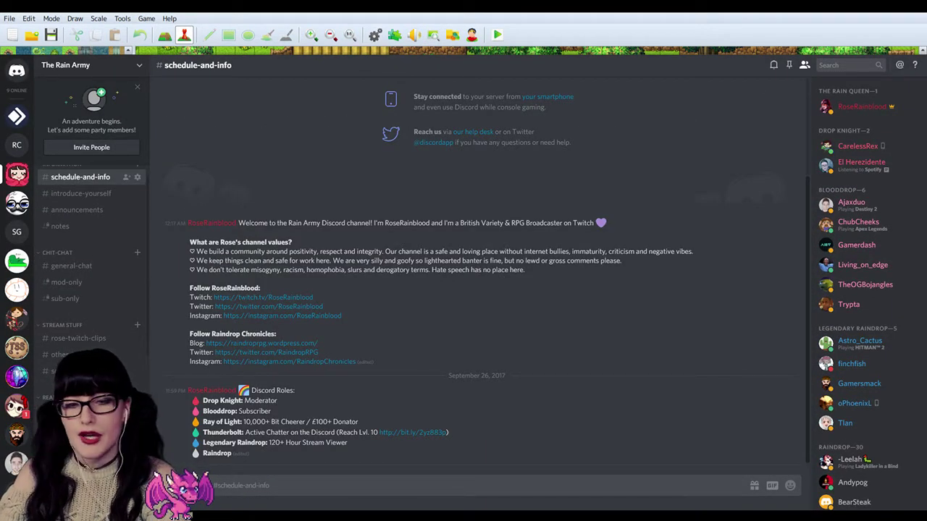
Open the side-quest-ideas channel, select all its messages back to the first one, and switch to another window and back.
scroll(72, 273, "down", 5)
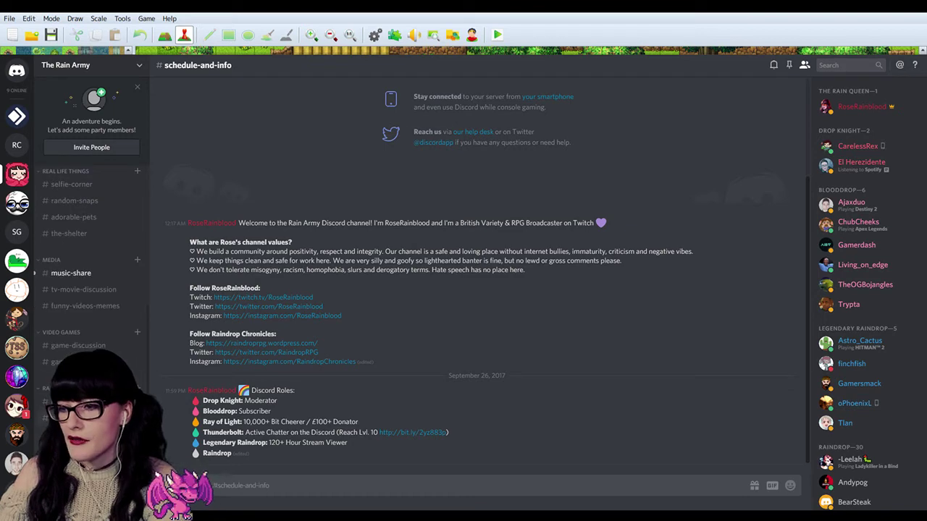
key("alt+Down")
key("alt+Down")
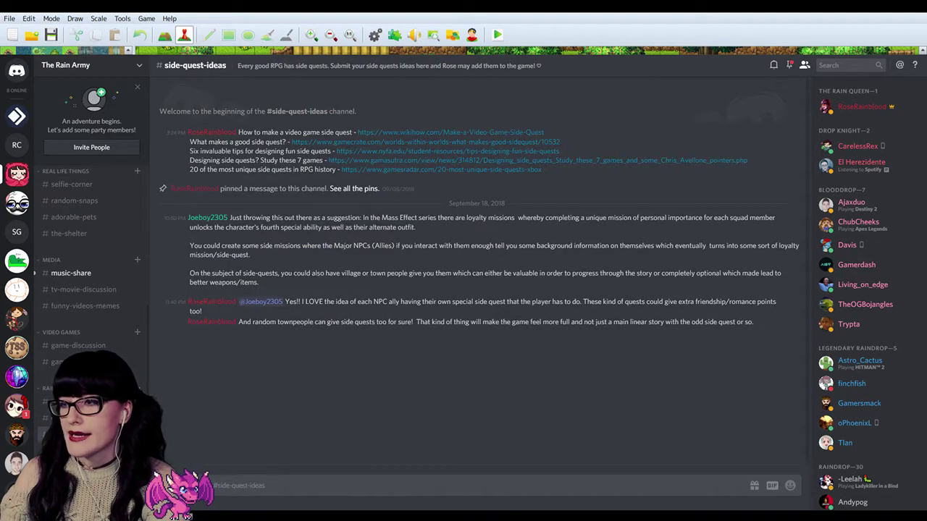
left_click_drag(792, 333, 186, 140)
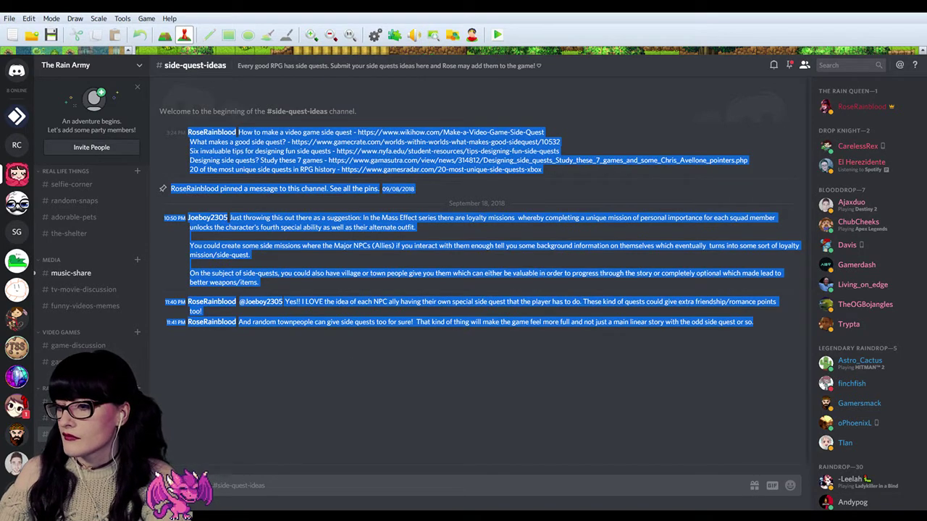
key("alt+Tab")
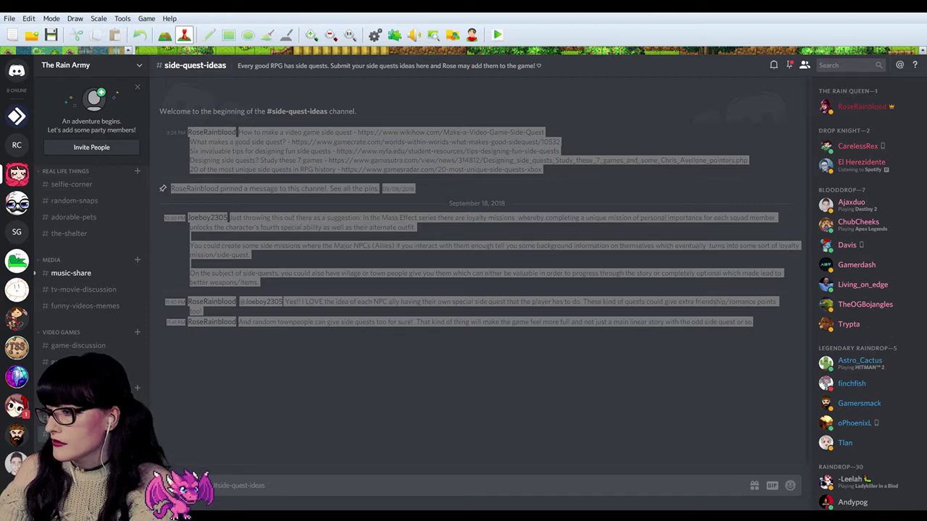
key("alt+Tab")
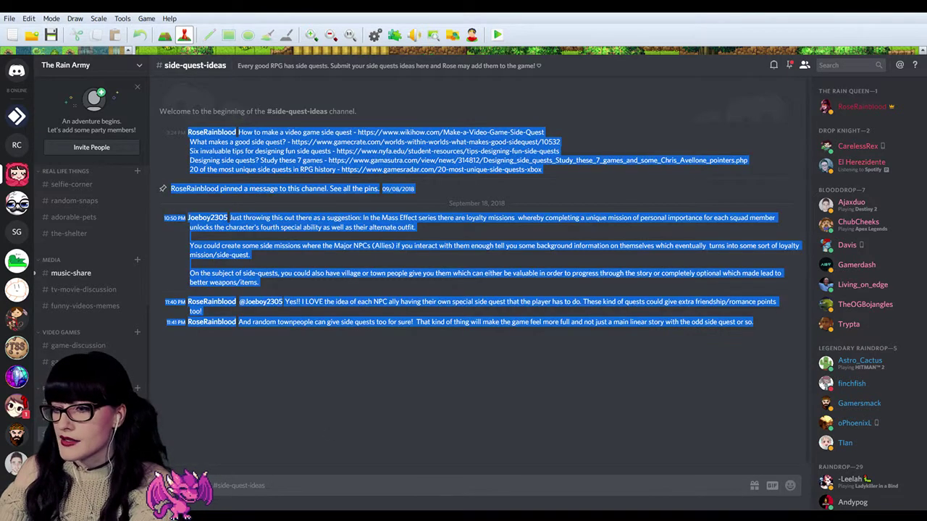
Delete the side-quest-ideas channel from The Rain Army server.
right_click(110, 431)
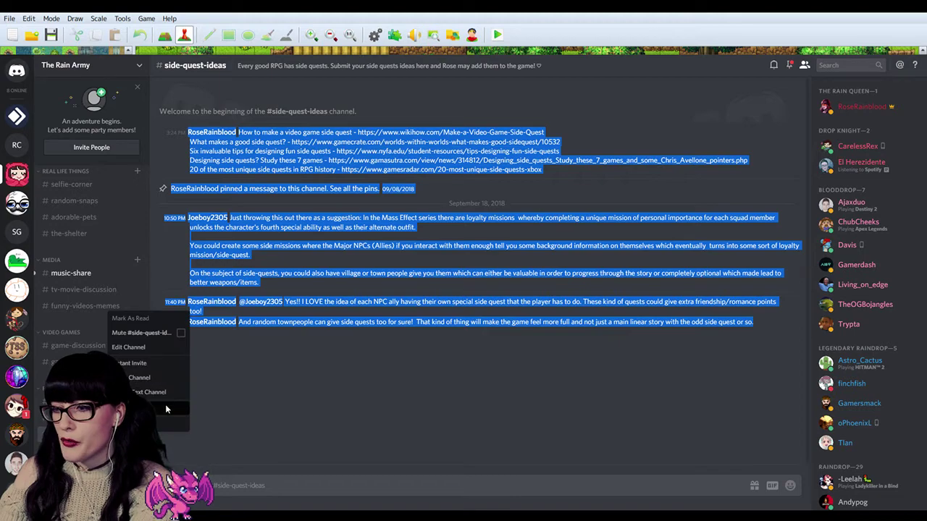
left_click(166, 409)
left_click(525, 317)
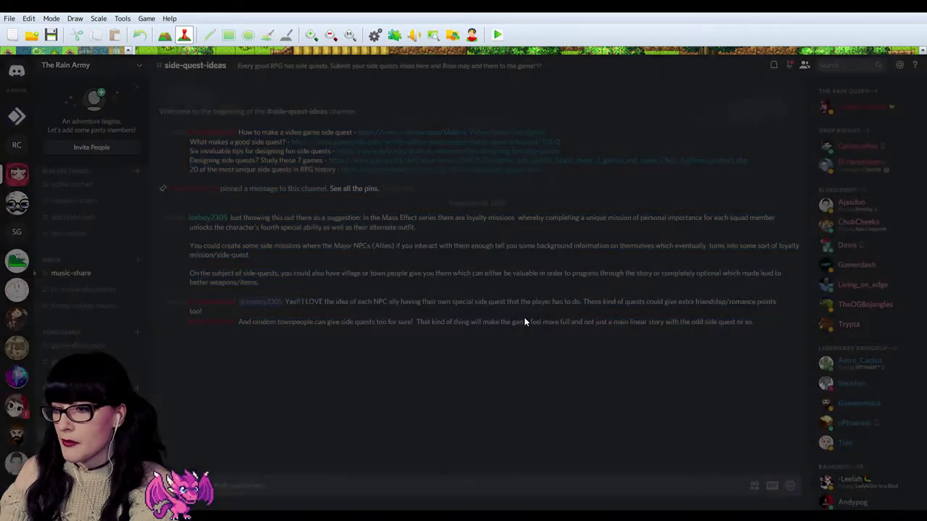
Open the questions-and-feedback channel and delete it from the server.
scroll(109, 394, "down", 5)
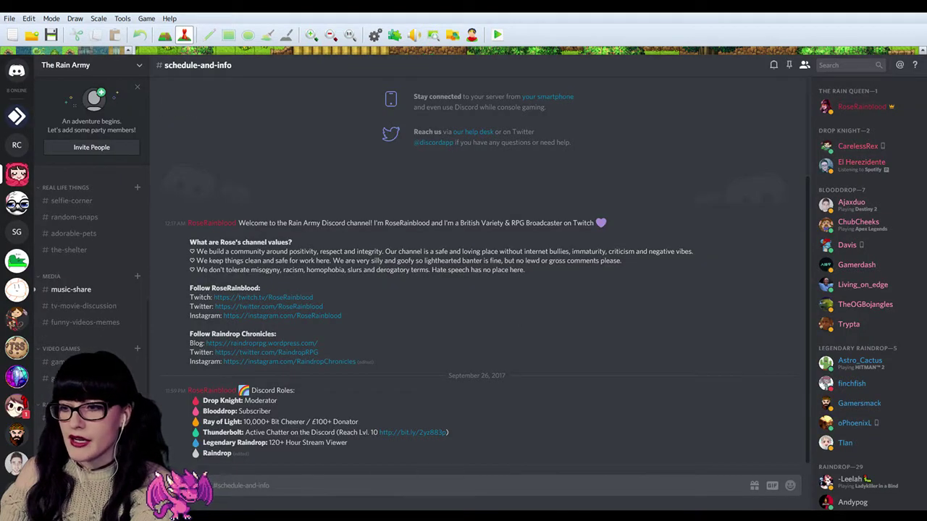
left_click(86, 395)
right_click(94, 395)
left_click(162, 421)
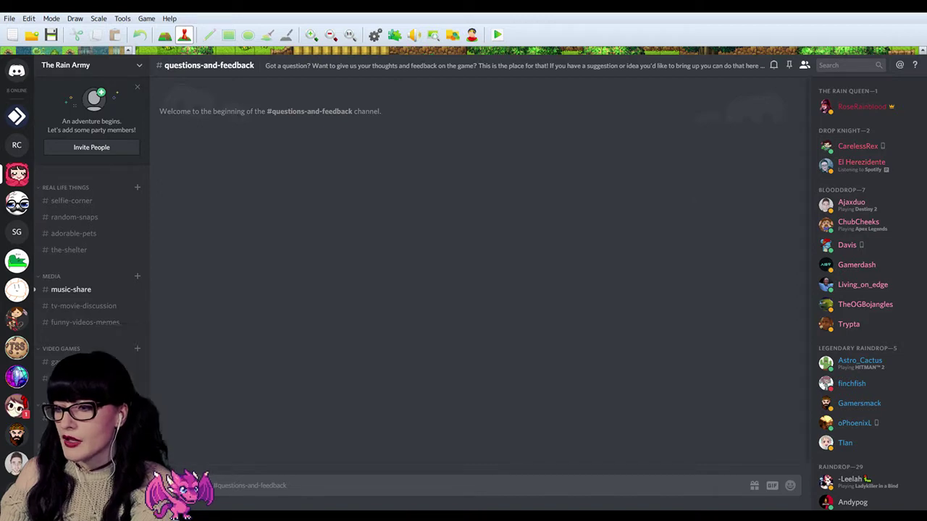
left_click(528, 312)
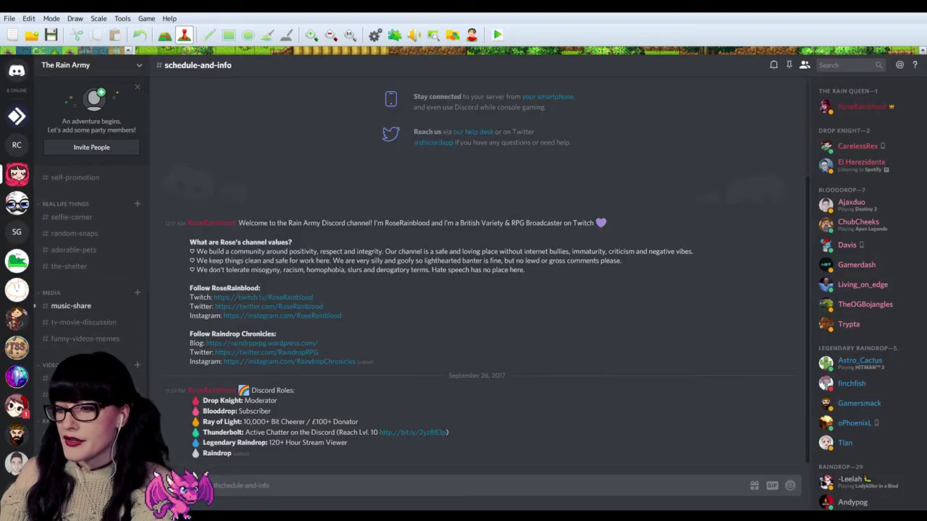
Open the-polling-booth channel and select its message history back to the first post.
key("alt+Down")
left_click_drag(392, 457, 194, 139)
left_click(281, 472)
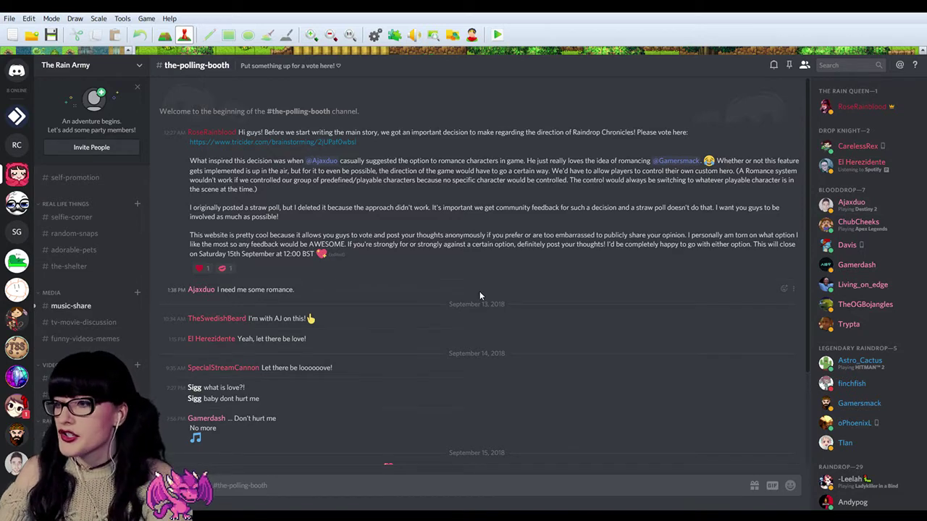
Delete the-polling-booth channel from The Rain Army server.
scroll(409, 297, "down", 3)
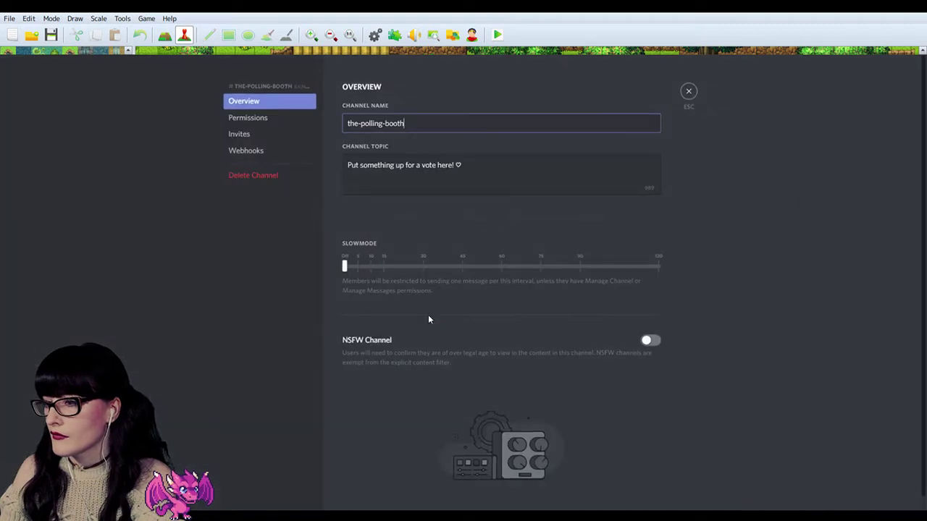
left_click(246, 177)
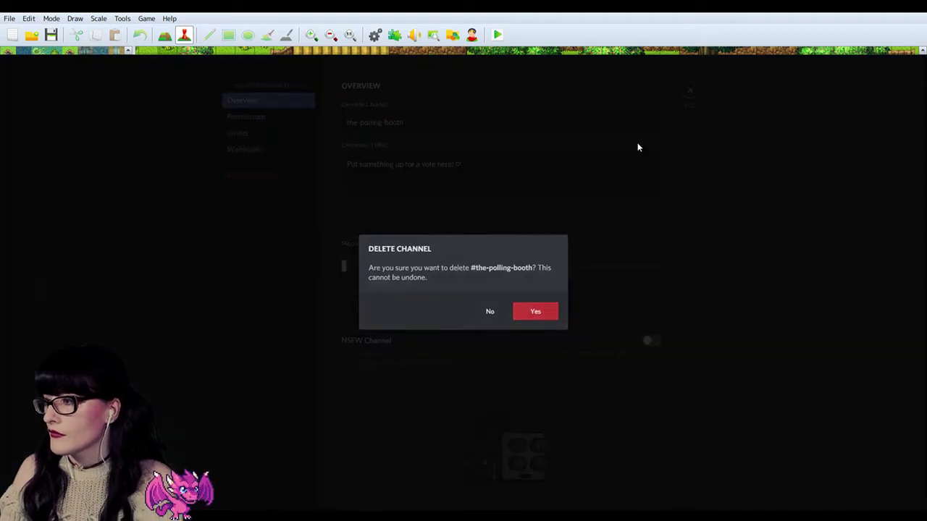
key("Return")
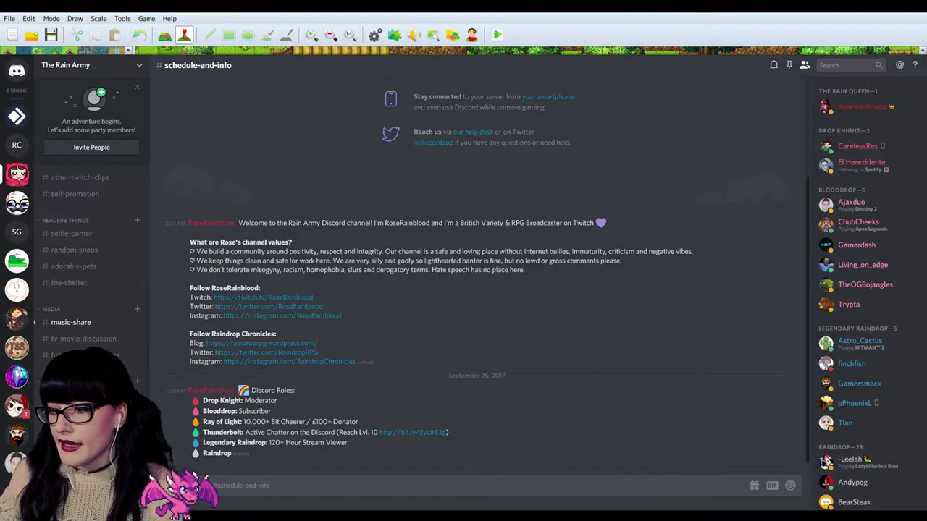
Look through the remaining news-and-updates and characters-places-etc channels, check music-share, and review the server's channel list.
key("alt+Down")
key("alt+Down")
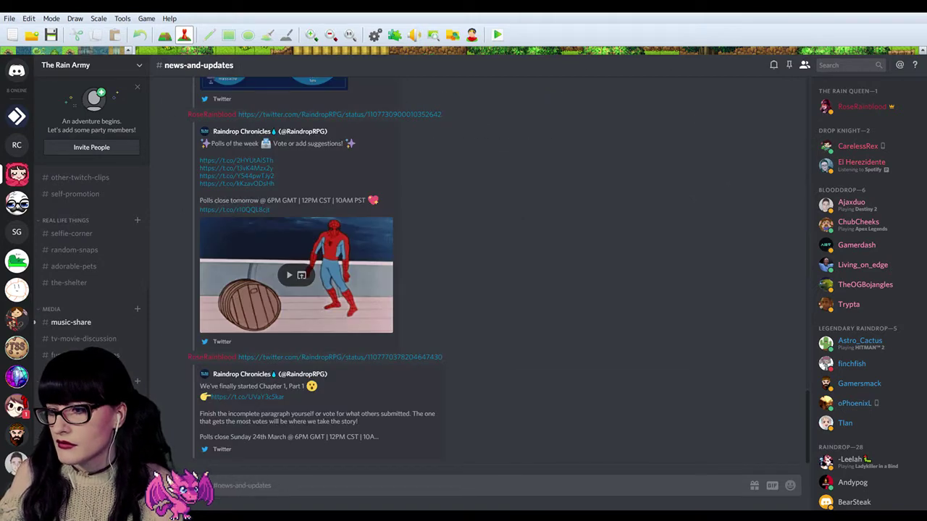
key("alt+Up")
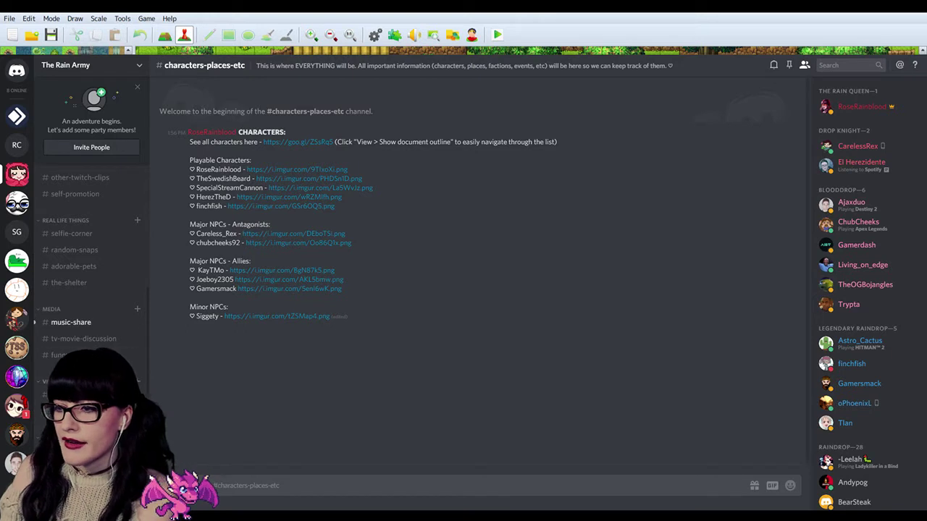
left_click(72, 322)
key("alt+Left")
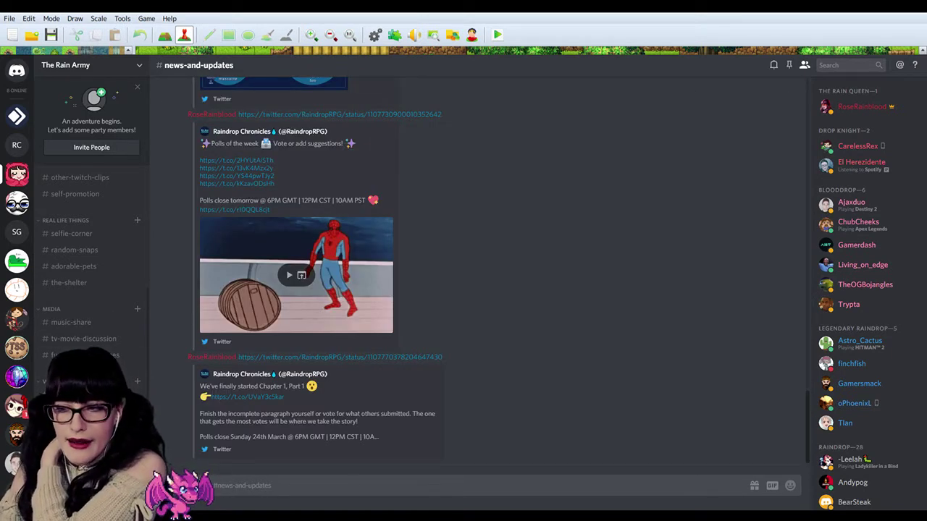
scroll(79, 318, "up", 5)
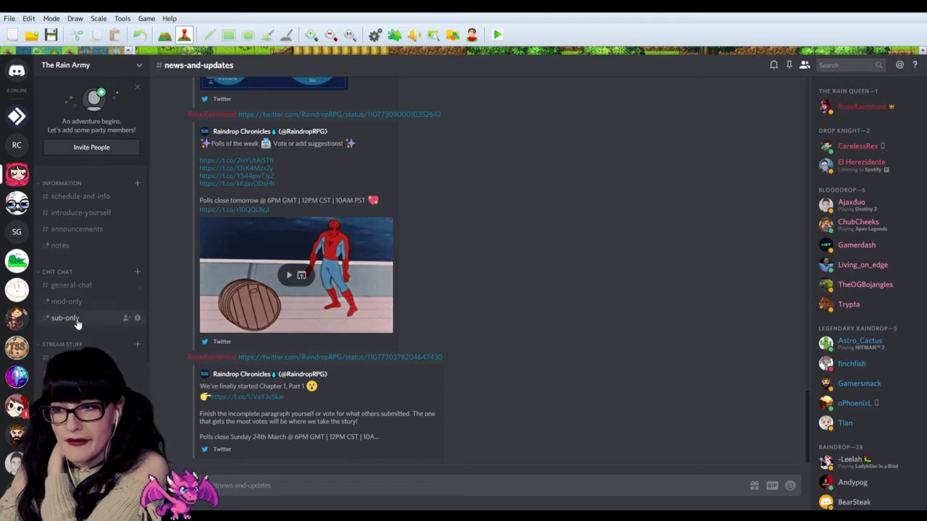
scroll(78, 322, "down", 5)
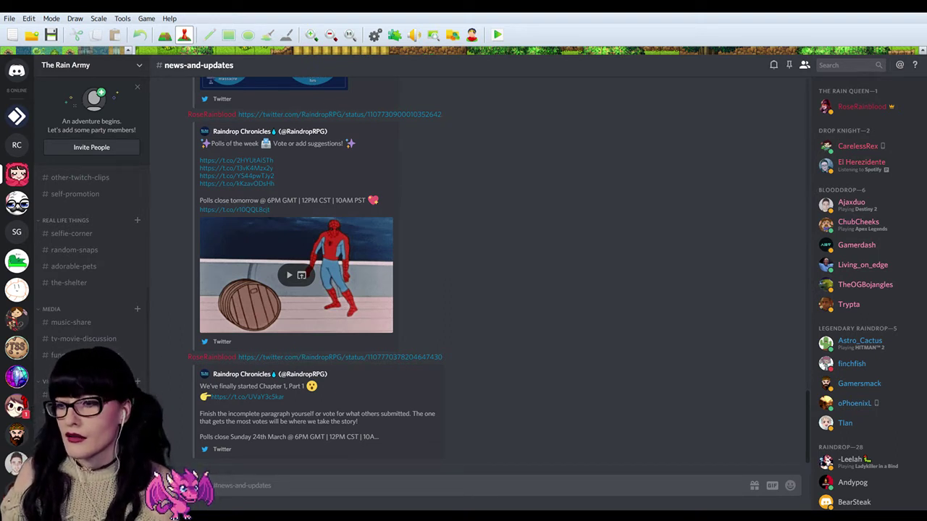
Switch to the Raindrop Chronicles server and view the Simple Poll bot's profile and roles.
left_click(21, 144)
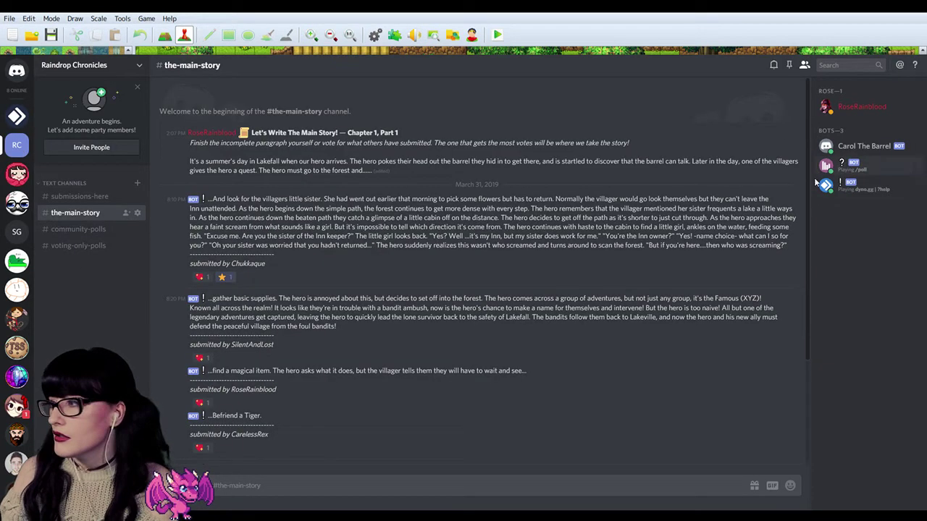
left_click(869, 168)
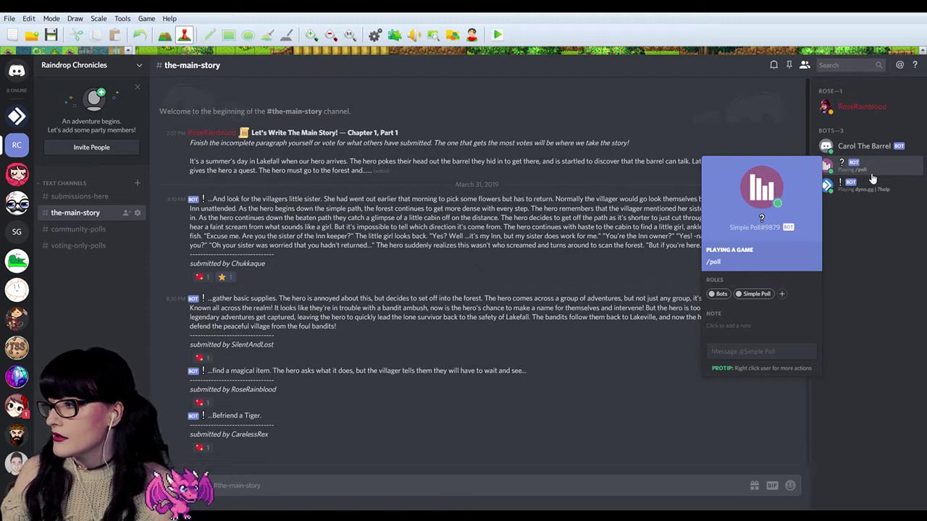
left_click(873, 179)
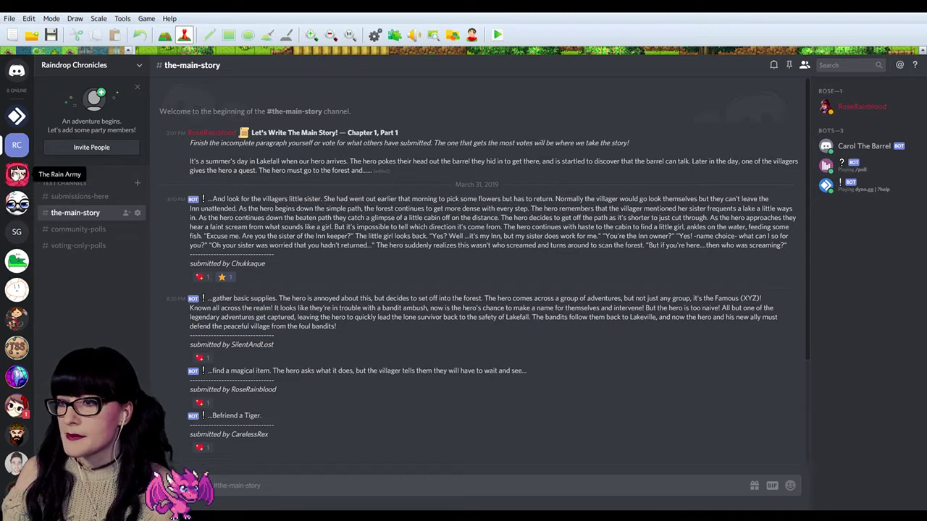
Return to The Rain Army server and delete the MEE6 message welcoming Simple Poll in general-chat.
left_click(18, 174)
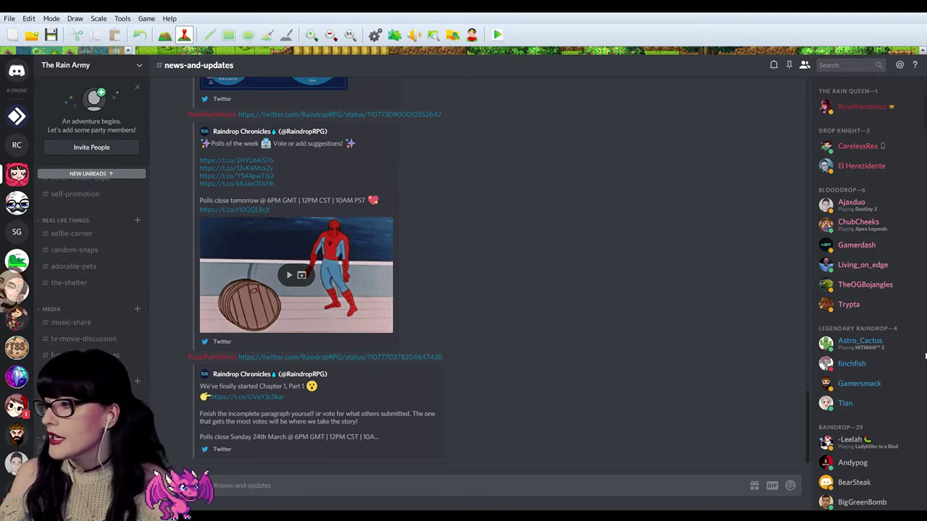
scroll(87, 239, "up", 3)
left_click(63, 281)
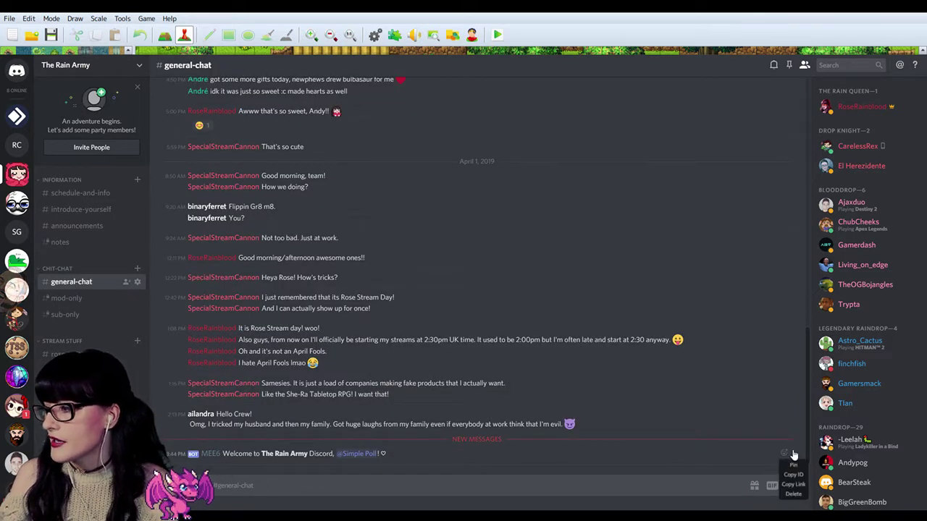
left_click(789, 454)
left_click(753, 478)
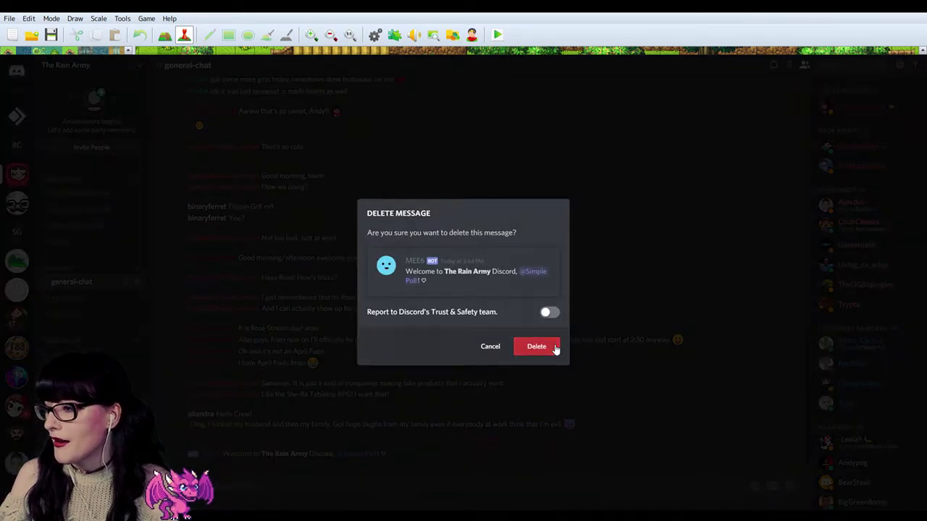
left_click(554, 347)
Assign the Bot role to Simple Poll in The Rain Army server's member list.
scroll(873, 348, "down", 3)
scroll(874, 355, "down", 10)
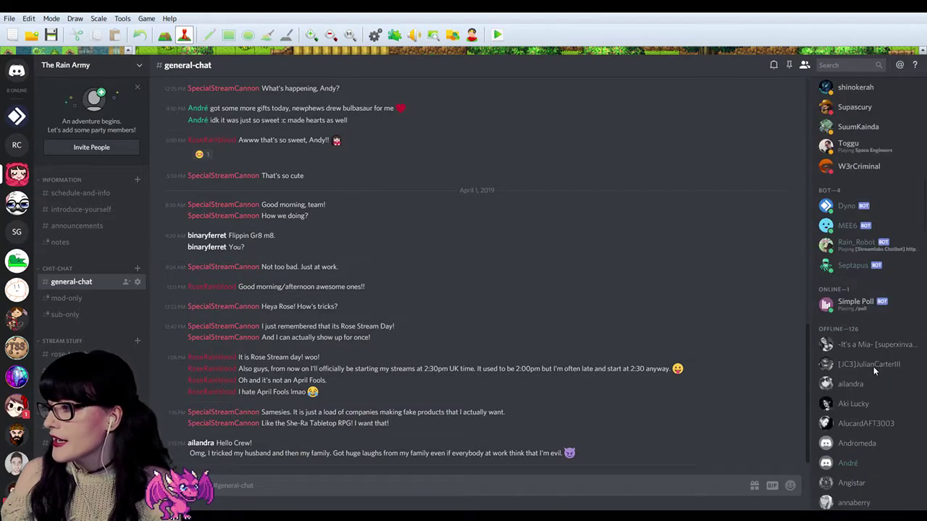
right_click(868, 308)
mouse_move(796, 278)
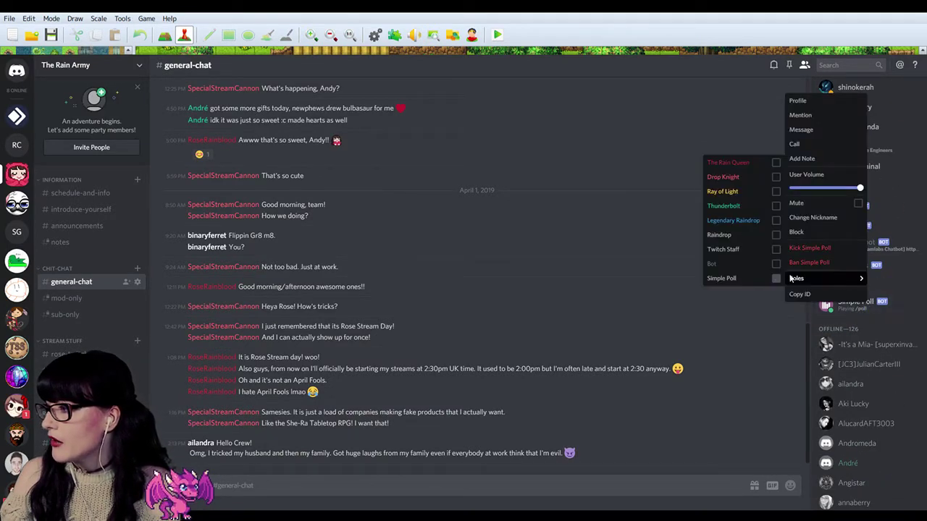
left_click(775, 264)
key("Escape")
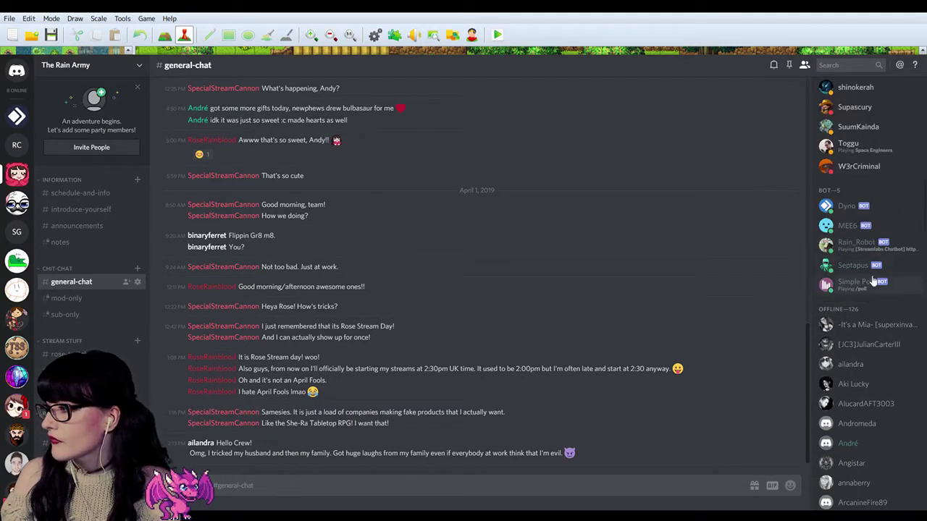
Check the Simple Poll and Septapus bots, then look through The Rain Army's role groups, member list and channel list.
left_click(881, 287)
left_click(881, 286)
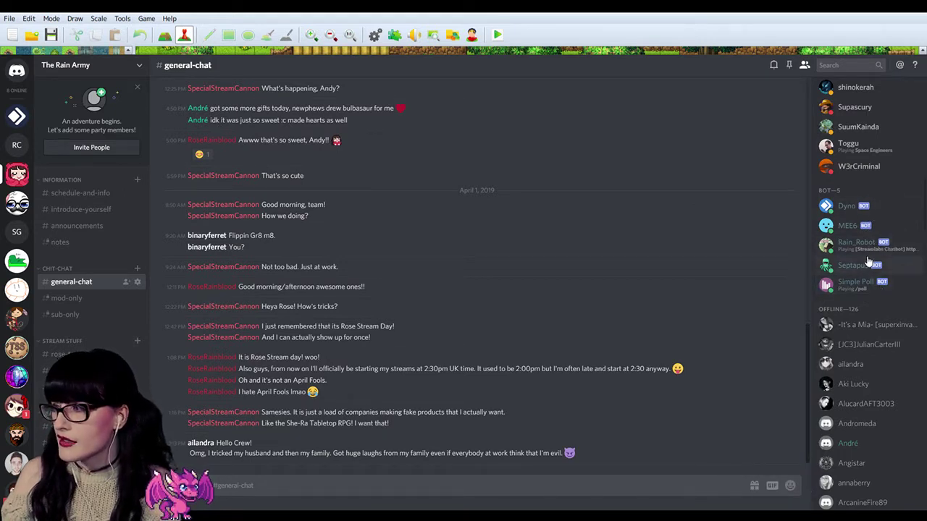
left_click(861, 268)
left_click(860, 268)
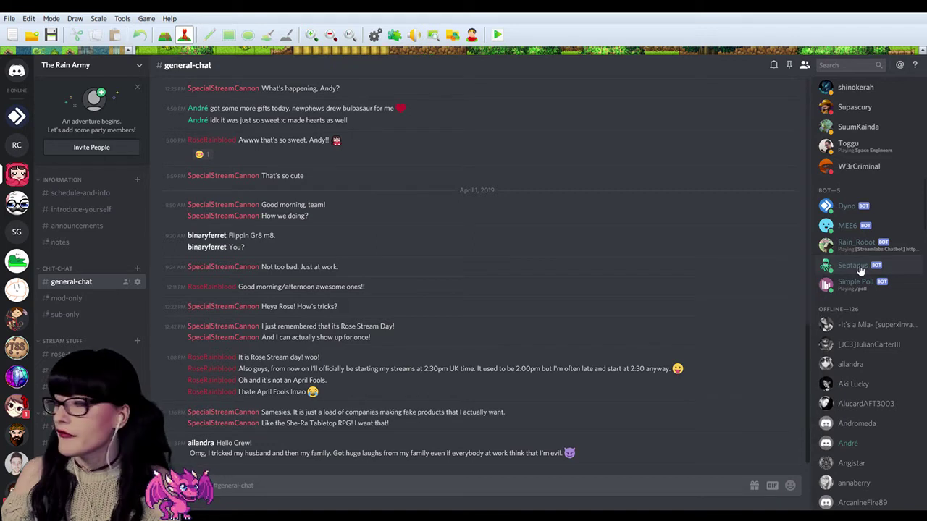
scroll(840, 342, "up", 1)
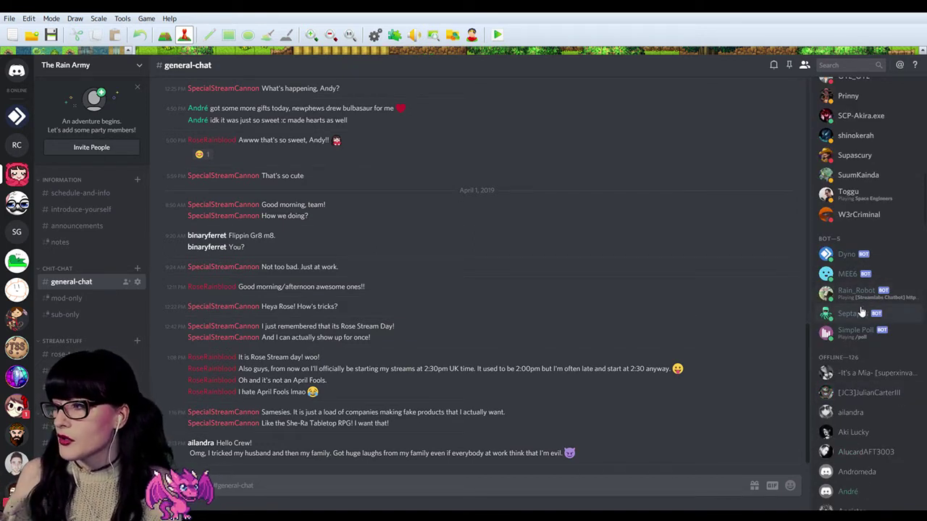
scroll(862, 311, "up", 10)
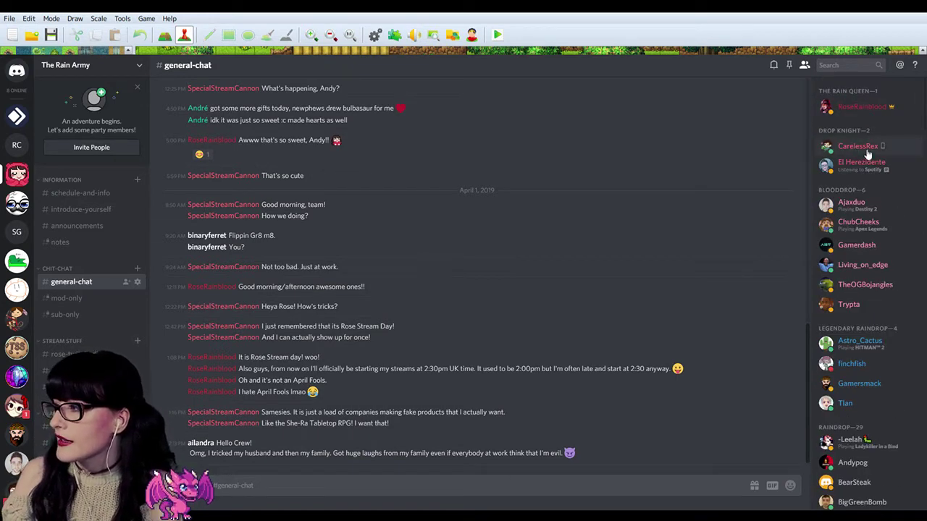
scroll(858, 283, "down", 3)
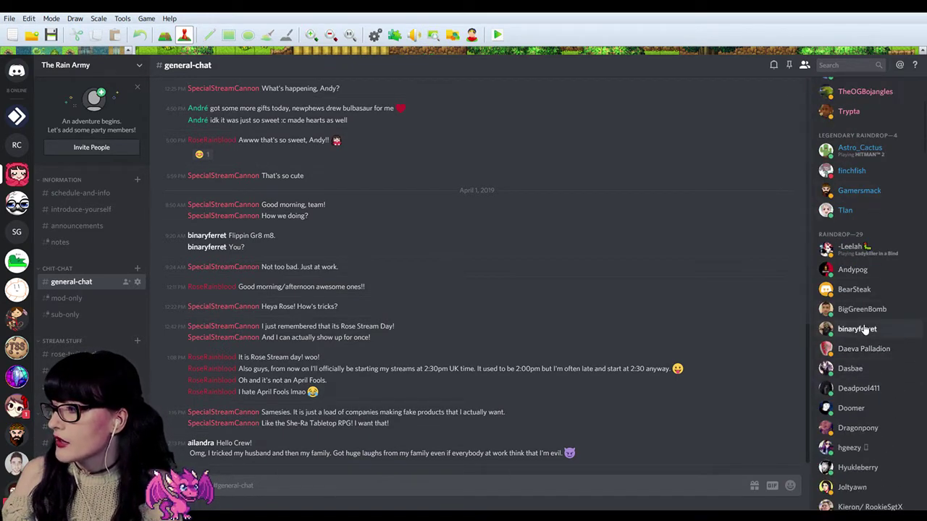
scroll(866, 333, "down", 10)
scroll(867, 349, "up", 2)
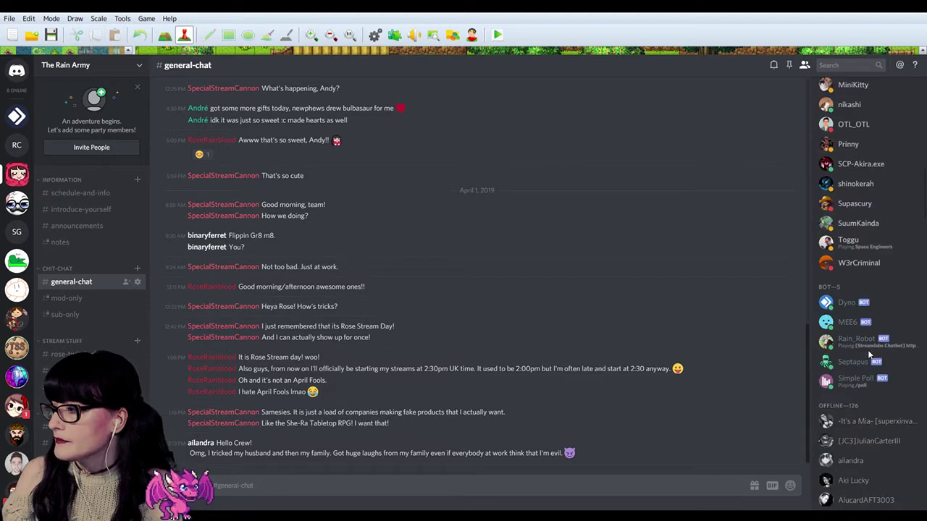
scroll(867, 350, "down", 3)
scroll(868, 349, "up", 2)
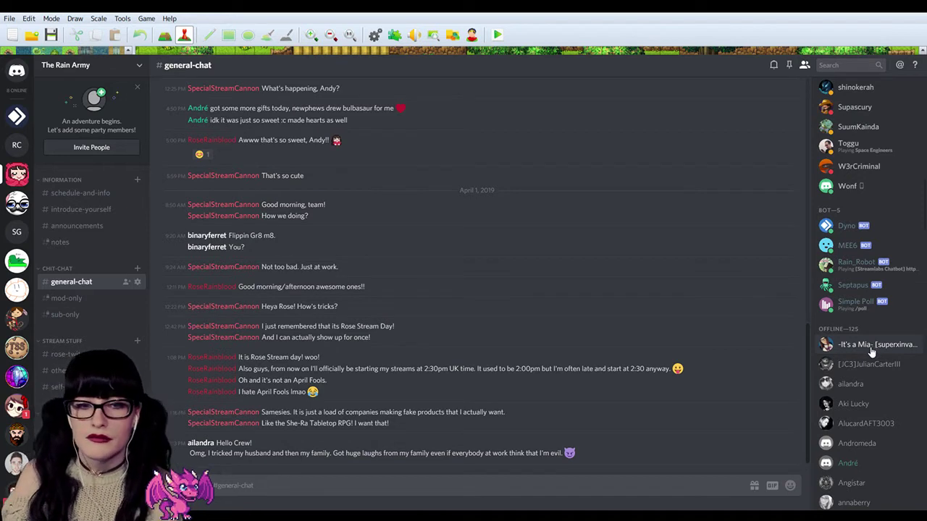
scroll(878, 344, "down", 1)
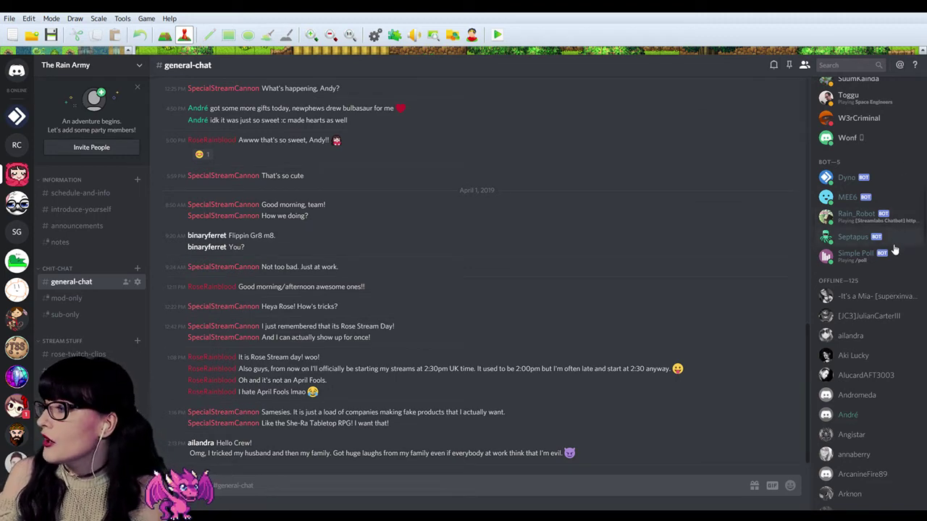
scroll(92, 289, "down", 5)
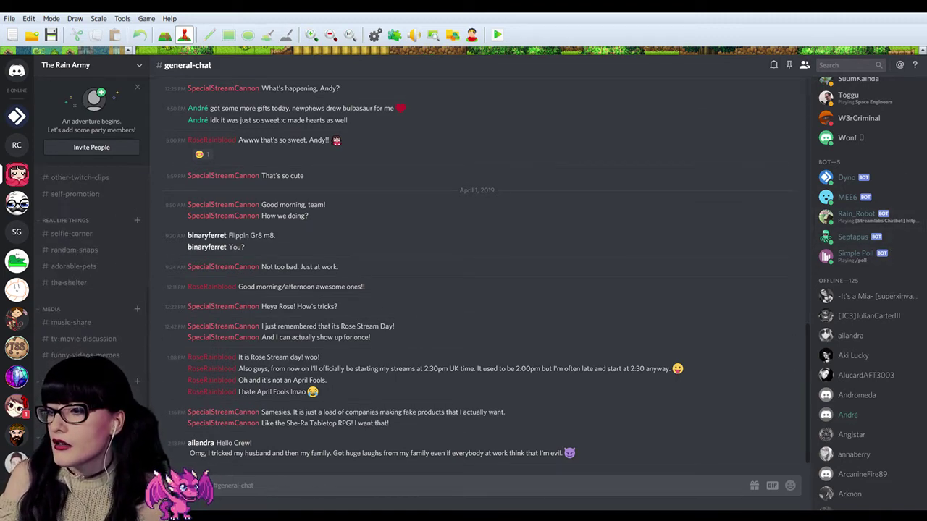
Switch to the Raindrop Chronicles server and view the voting-only-polls channel and its settings.
left_click(17, 145)
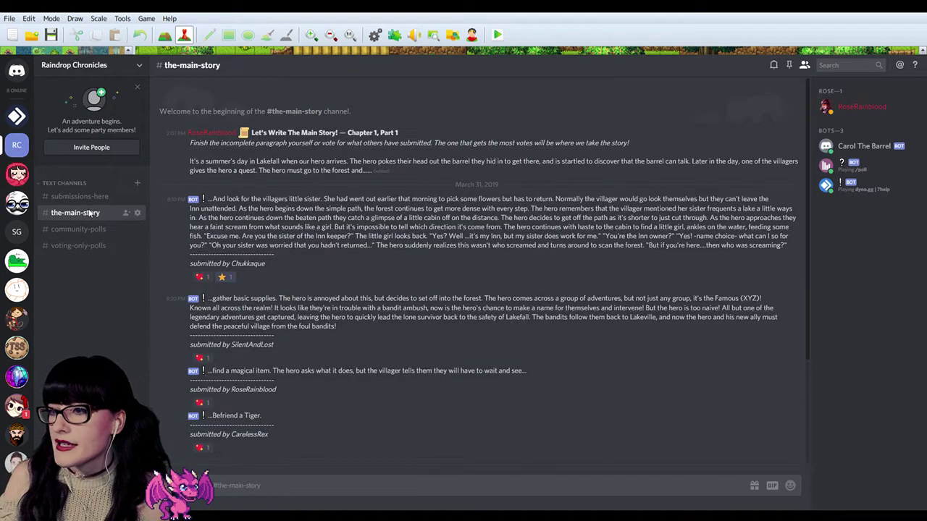
left_click(81, 246)
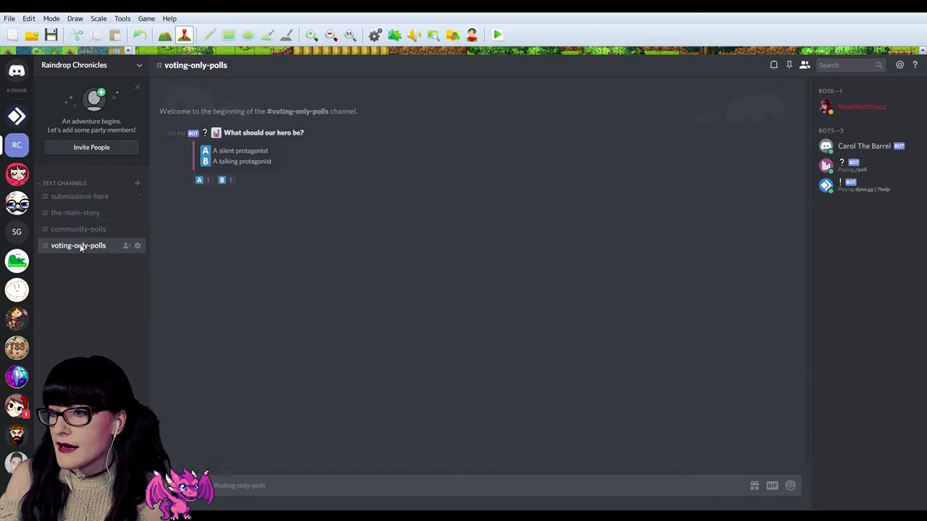
left_click(137, 246)
left_click(689, 91)
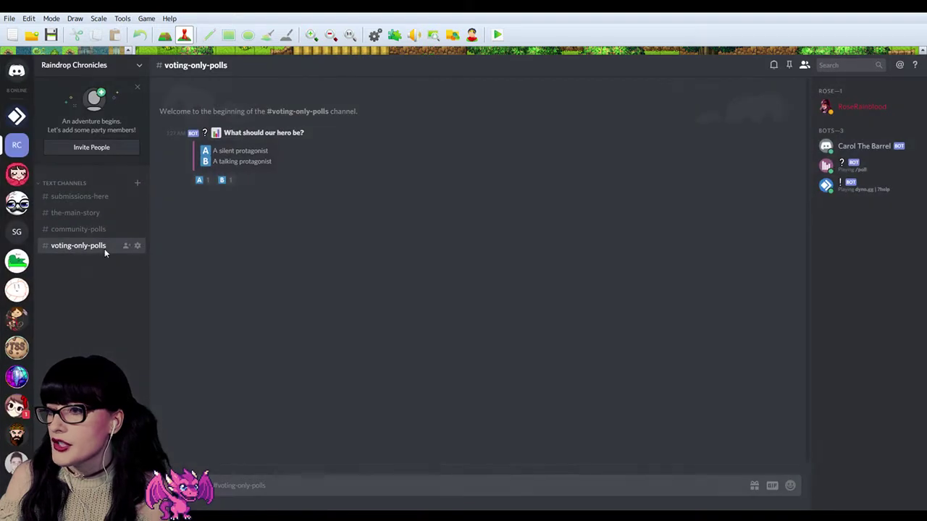
right_click(85, 248)
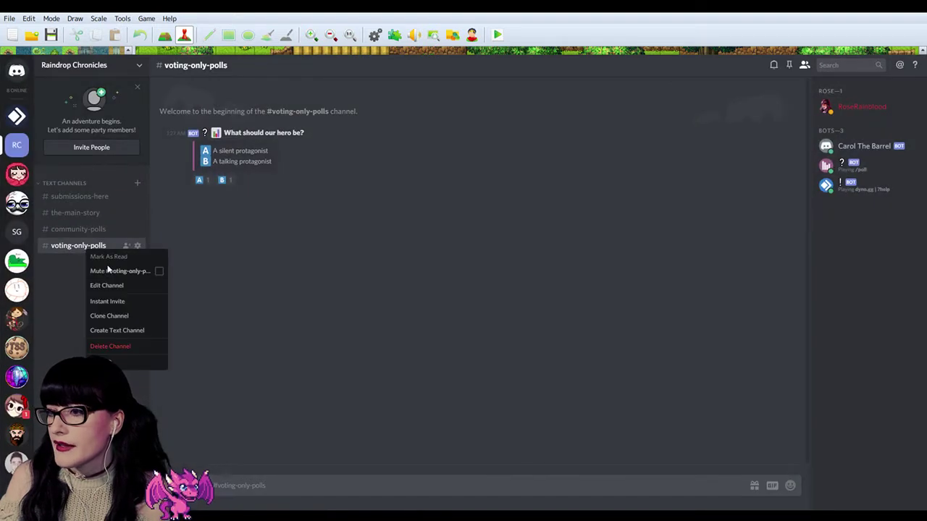
left_click(141, 316)
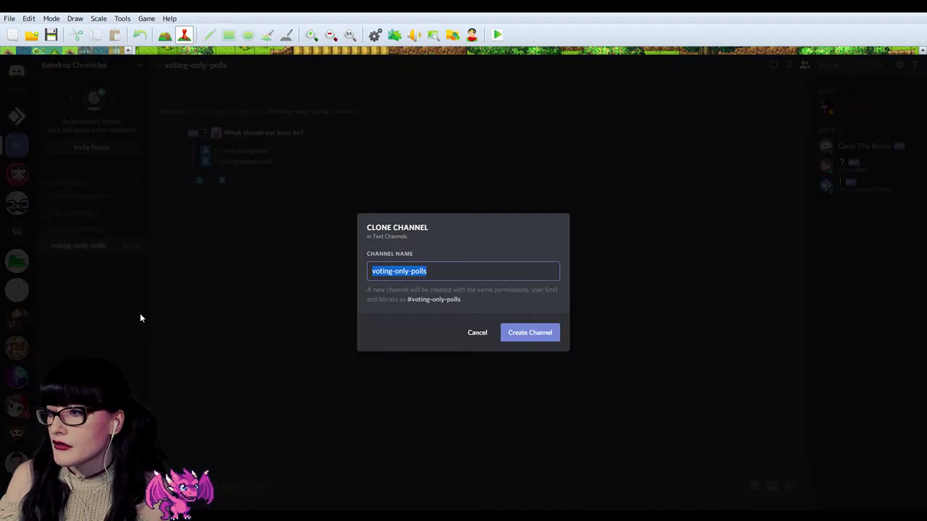
left_click(481, 333)
right_click(86, 249)
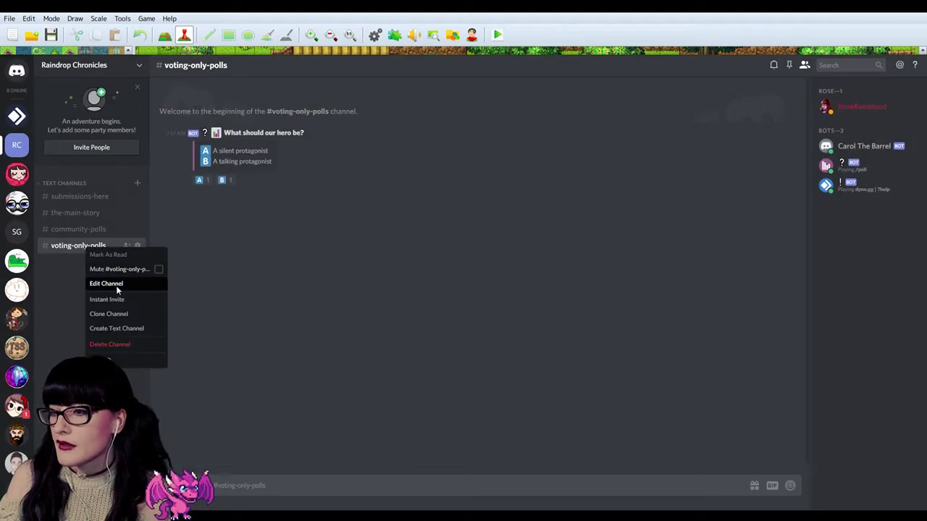
left_click(63, 252)
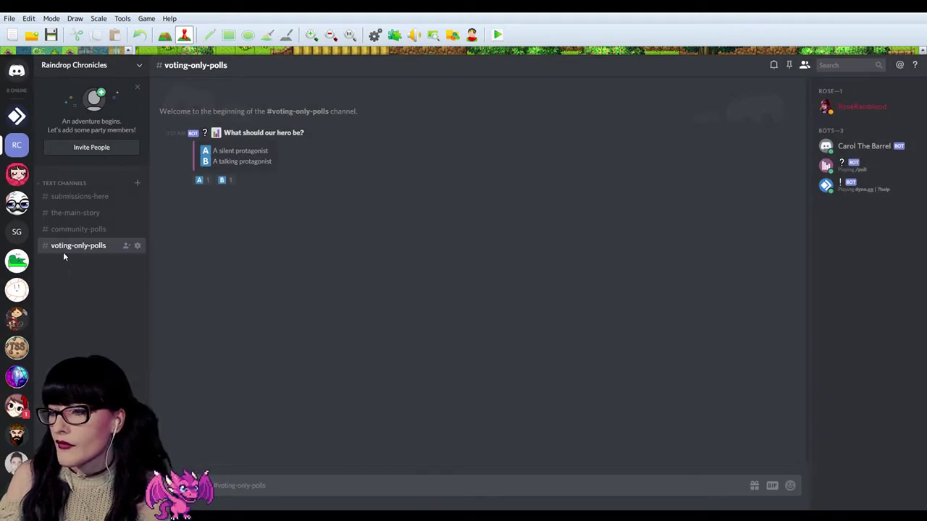
Create a text channel named voting-only-polls in The Rain Army server's Raindrop Chronicles category.
left_click(17, 174)
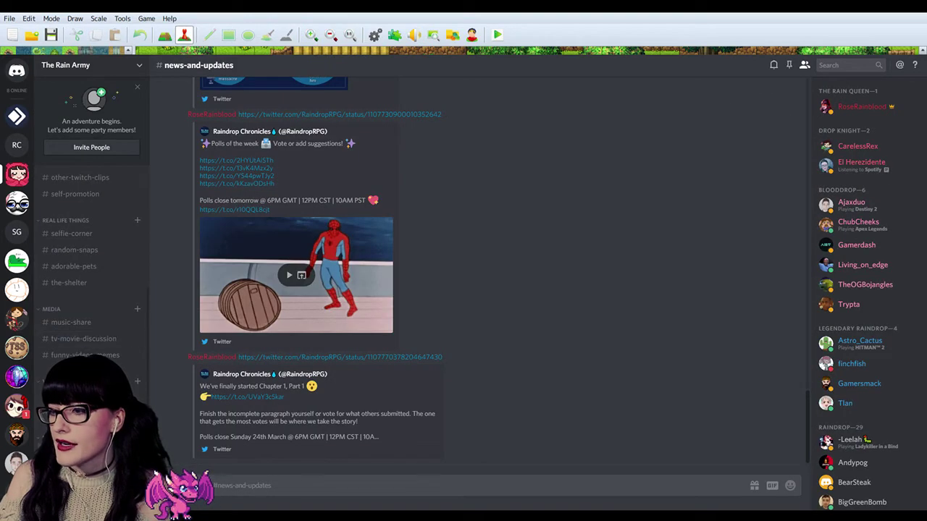
left_click(137, 421)
type("vol")
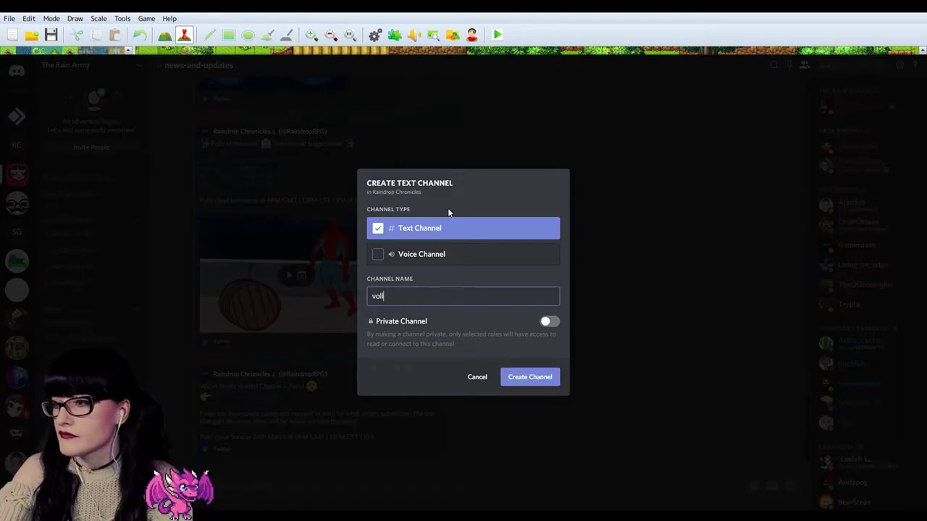
key("BackSpace")
type("ting-onl")
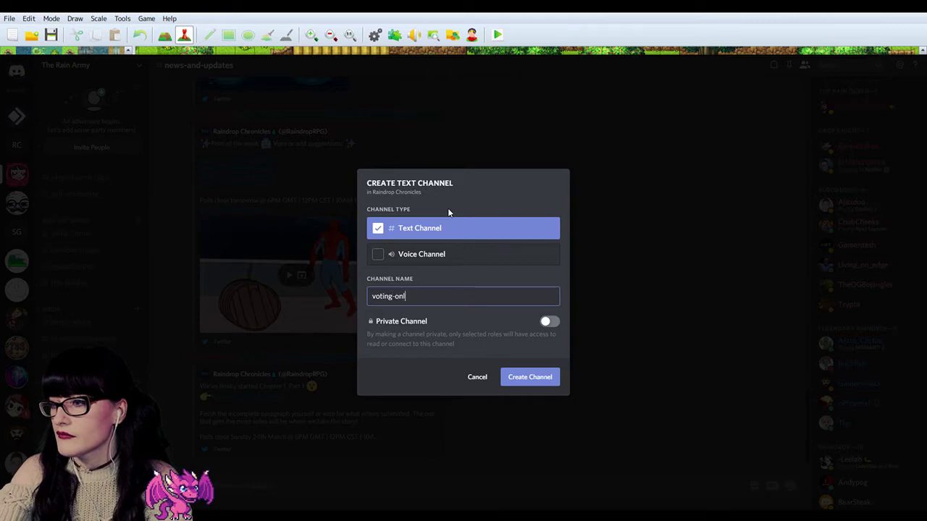
type("y-polls")
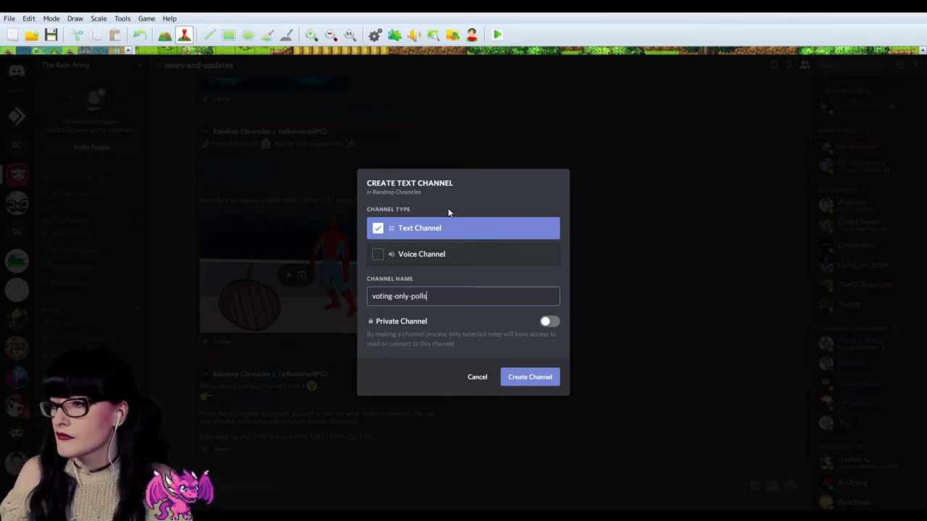
left_click(530, 377)
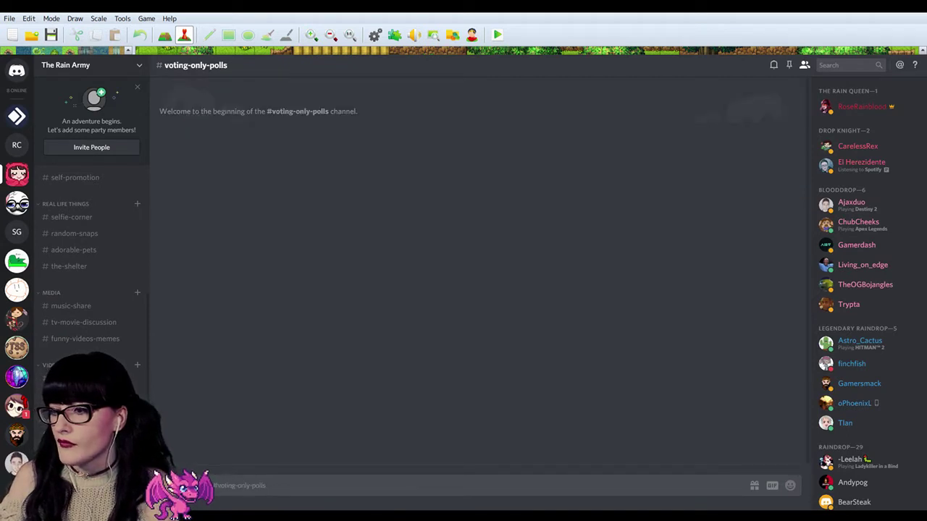
left_click(17, 145)
left_click(138, 245)
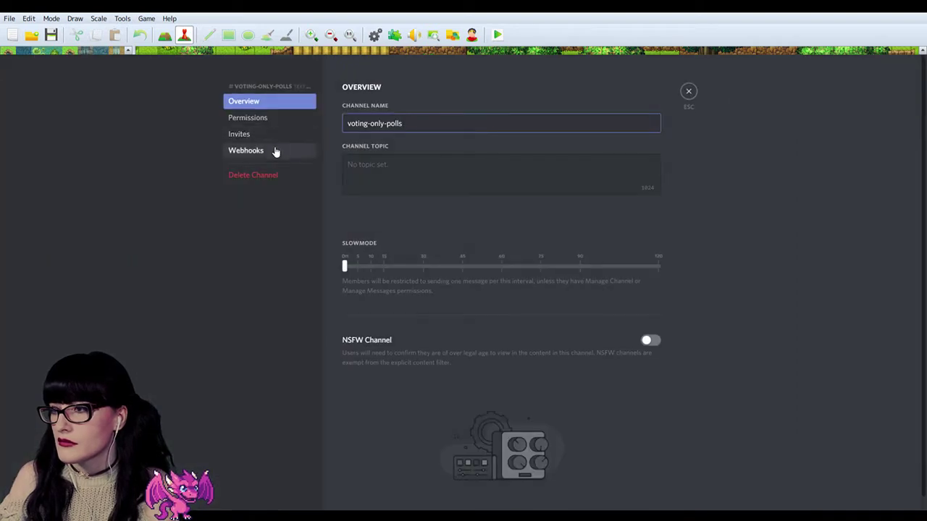
left_click(250, 118)
scroll(495, 209, "down", 3)
scroll(648, 261, "up", 3)
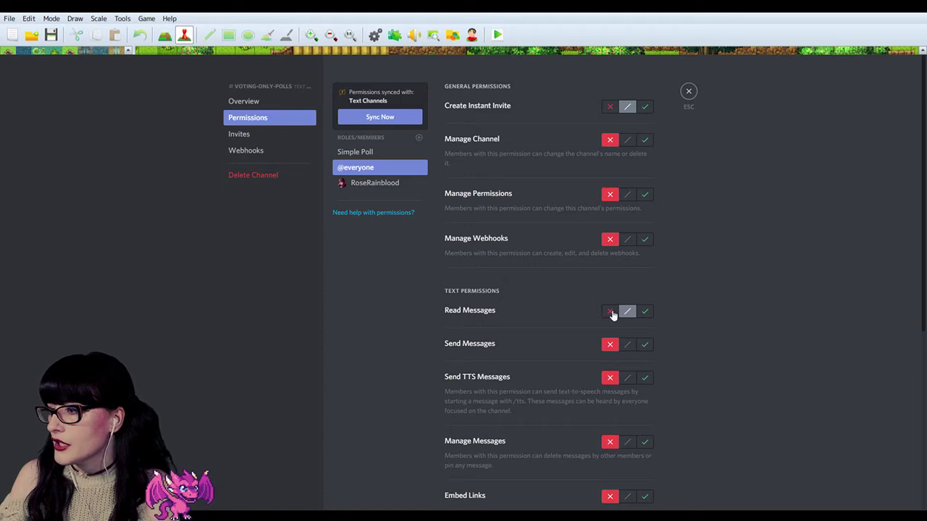
scroll(604, 318, "down", 4)
scroll(586, 304, "up", 4)
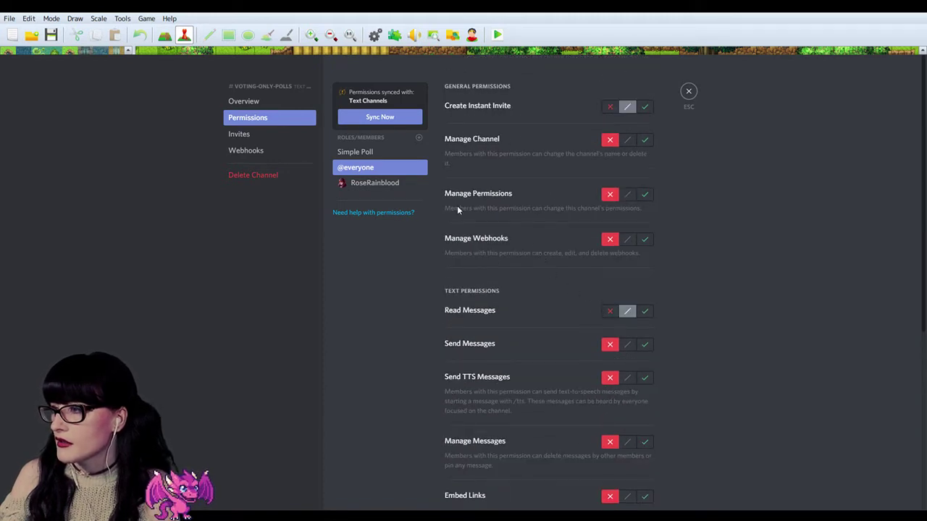
scroll(554, 310, "down", 4)
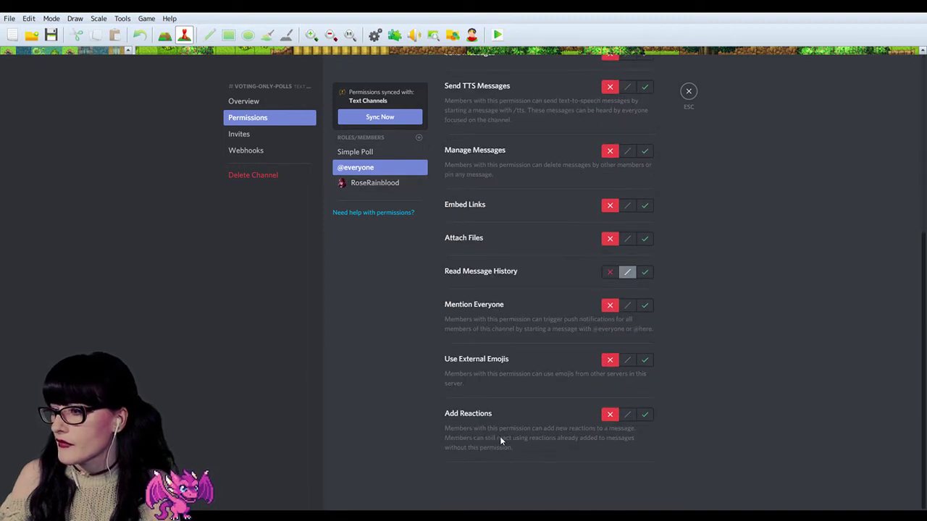
scroll(528, 407, "up", 5)
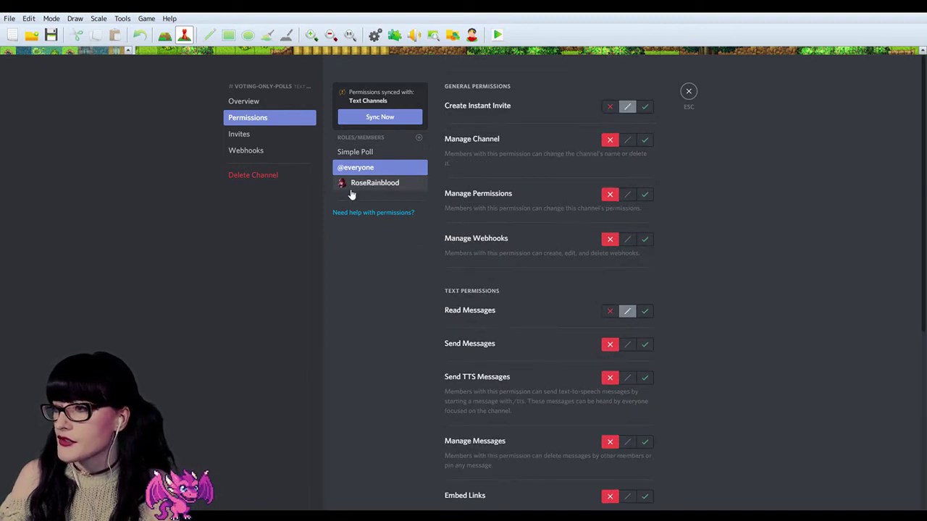
Review the voting-only-polls permissions of the server owner and of the Simple Poll role.
left_click(368, 182)
scroll(556, 215, "down", 5)
scroll(637, 152, "up", 1)
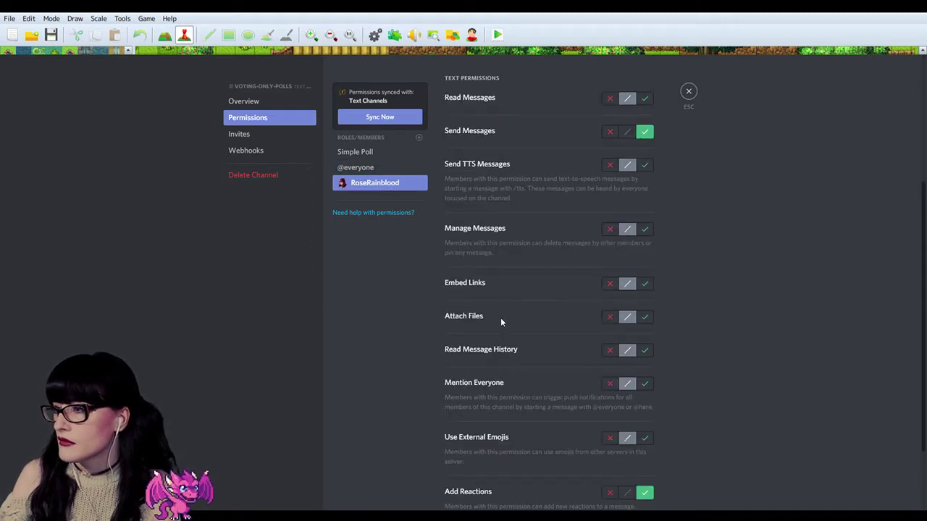
scroll(470, 275, "up", 2)
left_click(366, 152)
scroll(523, 297, "down", 3)
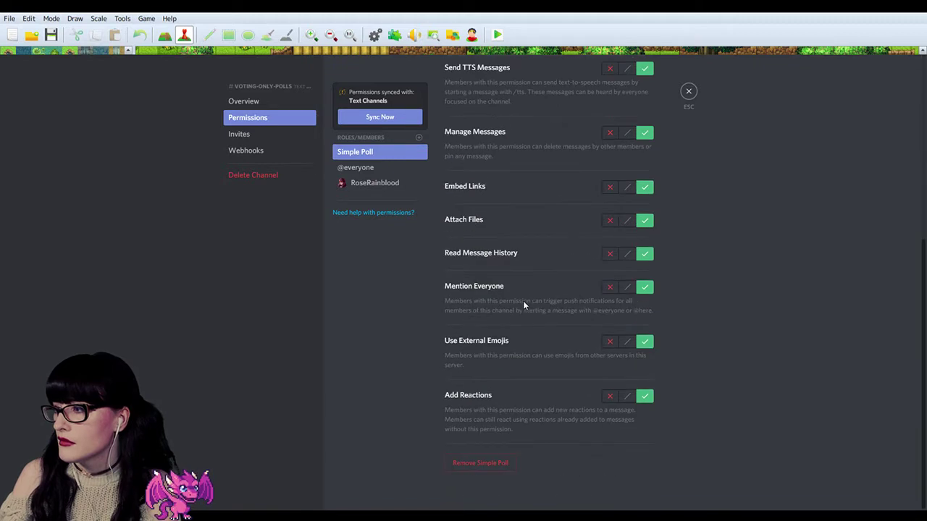
scroll(528, 310, "up", 1)
scroll(528, 310, "down", 1)
scroll(536, 297, "up", 3)
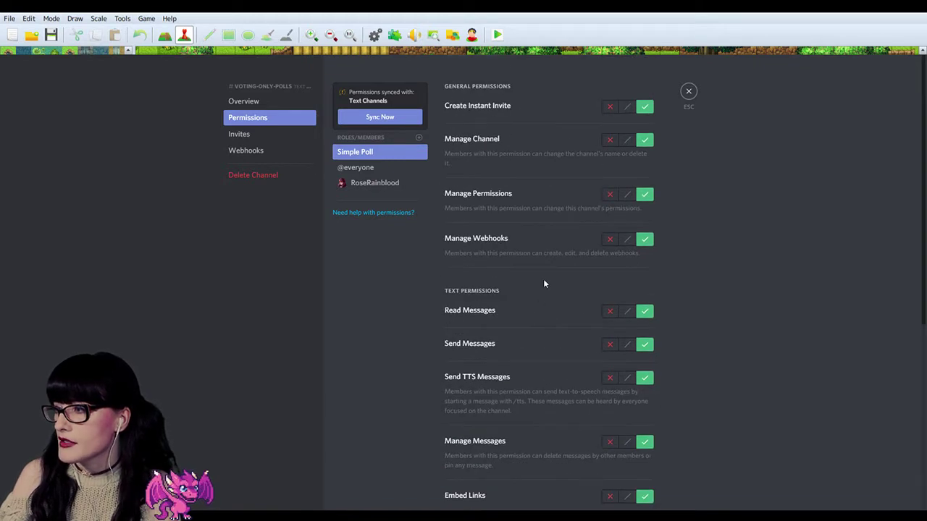
left_click(372, 183)
scroll(537, 303, "down", 3)
scroll(536, 305, "up", 3)
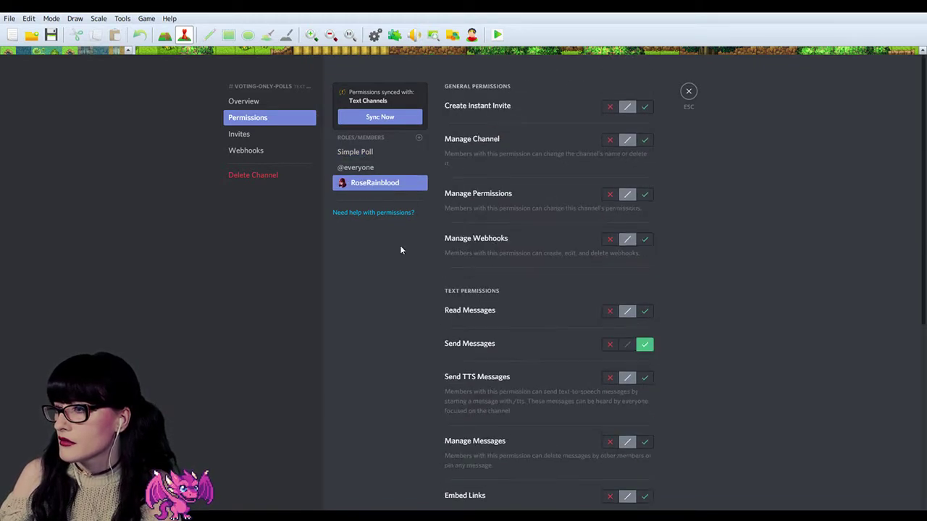
left_click(349, 168)
scroll(567, 217, "down", 4)
left_click(688, 91)
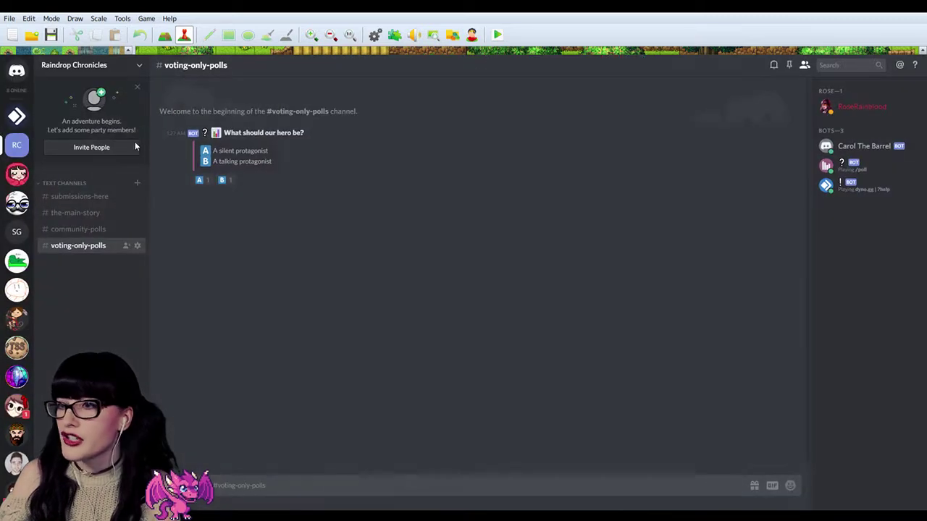
left_click(17, 173)
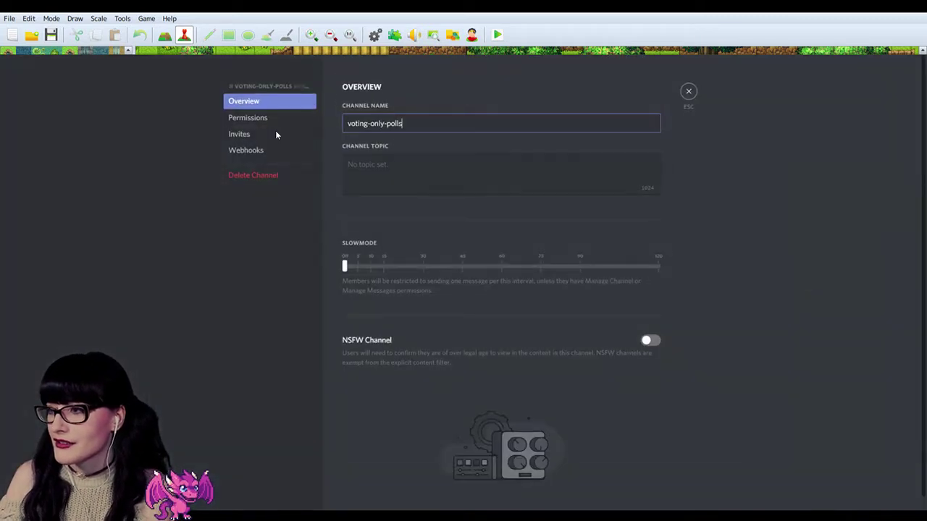
left_click(248, 117)
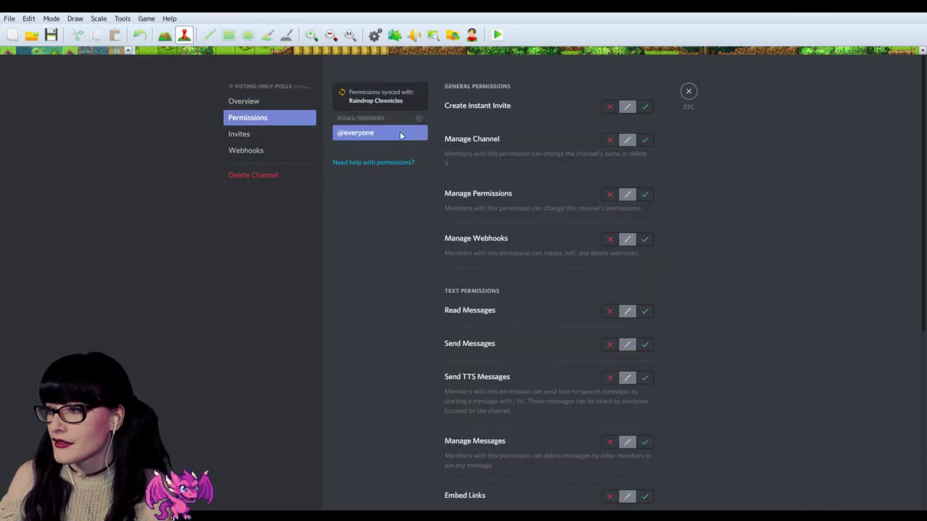
left_click(609, 107)
left_click(609, 139)
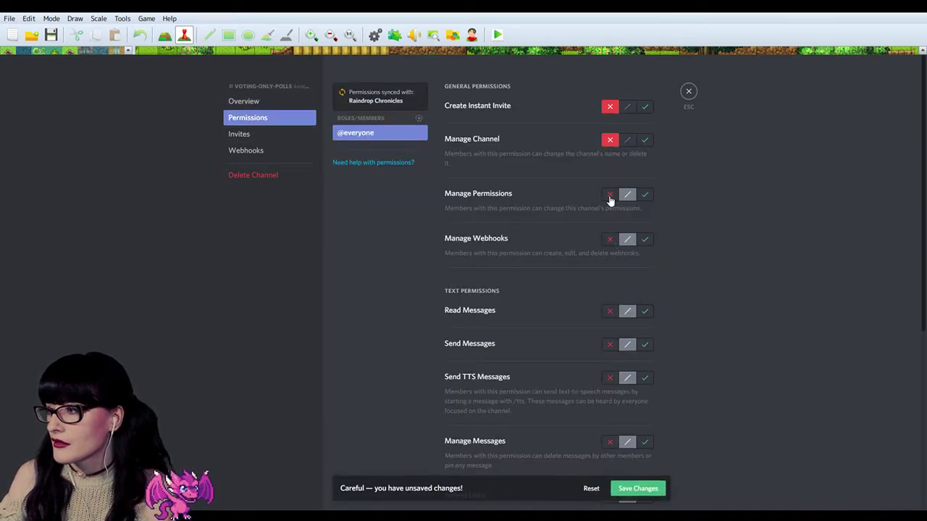
left_click(609, 194)
left_click(610, 239)
left_click(610, 312)
left_click(610, 344)
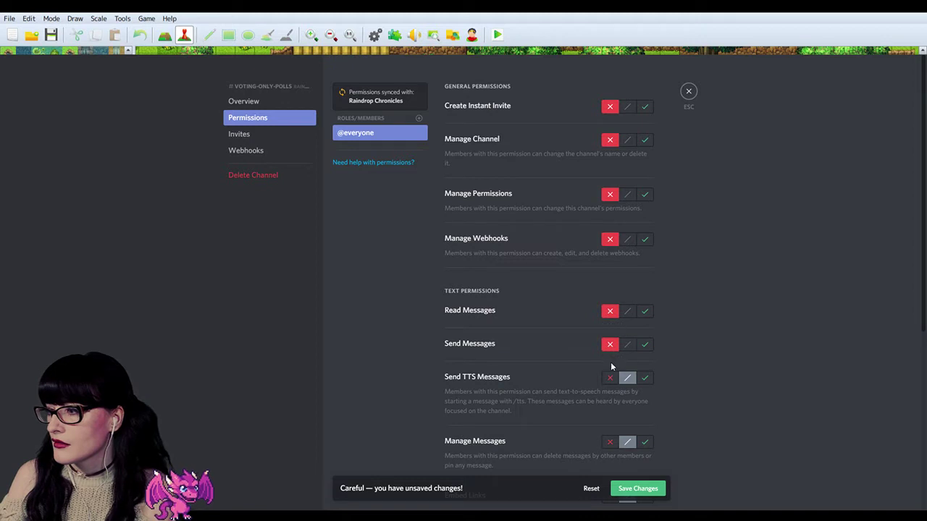
left_click(645, 312)
left_click(610, 377)
scroll(613, 373, "down", 3)
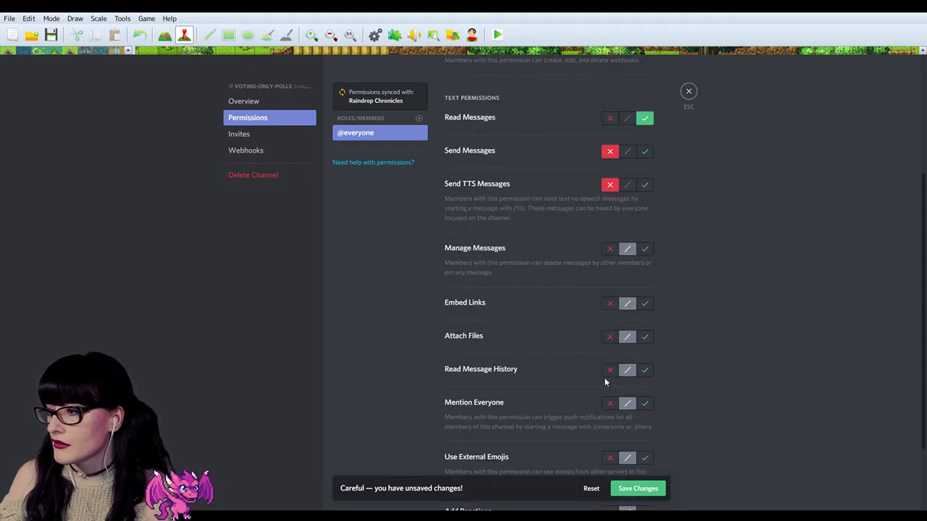
left_click(610, 249)
left_click(610, 303)
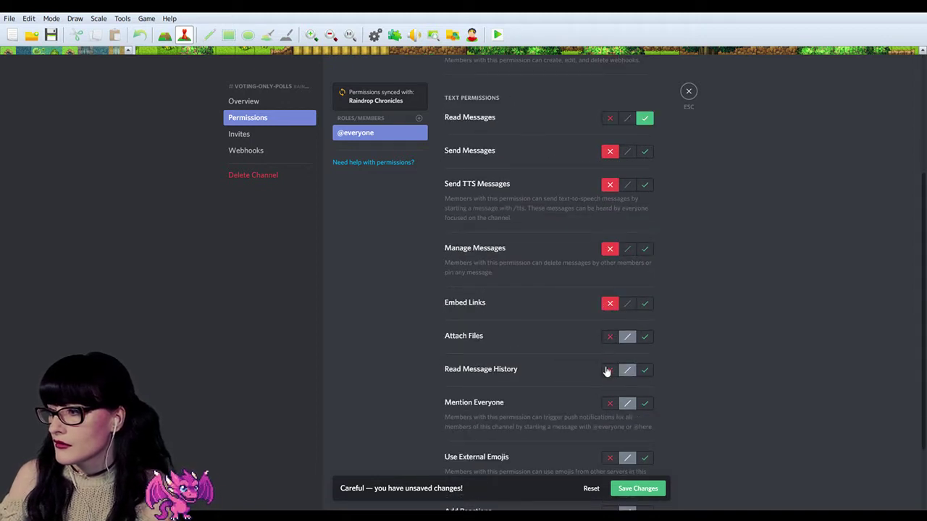
left_click(609, 370)
left_click(609, 337)
left_click(644, 373)
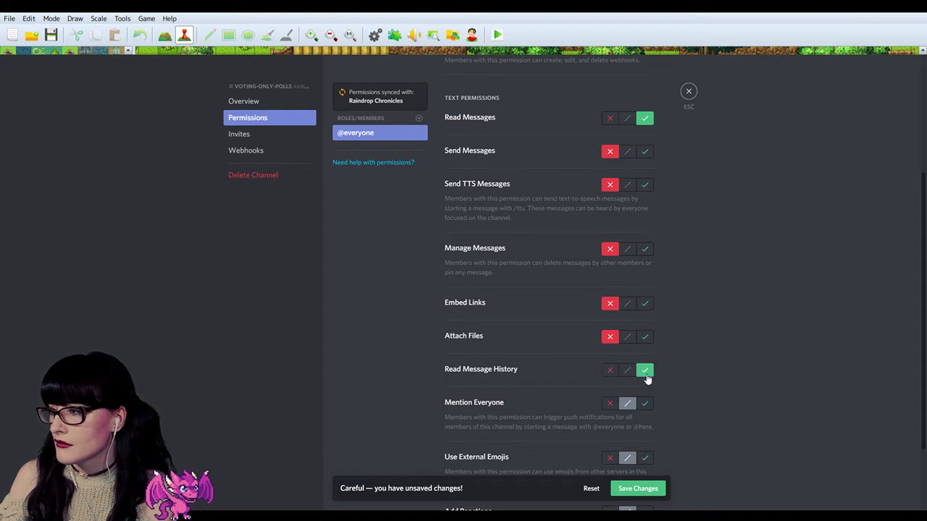
left_click(612, 403)
scroll(609, 406, "down", 2)
left_click(609, 415)
left_click(610, 361)
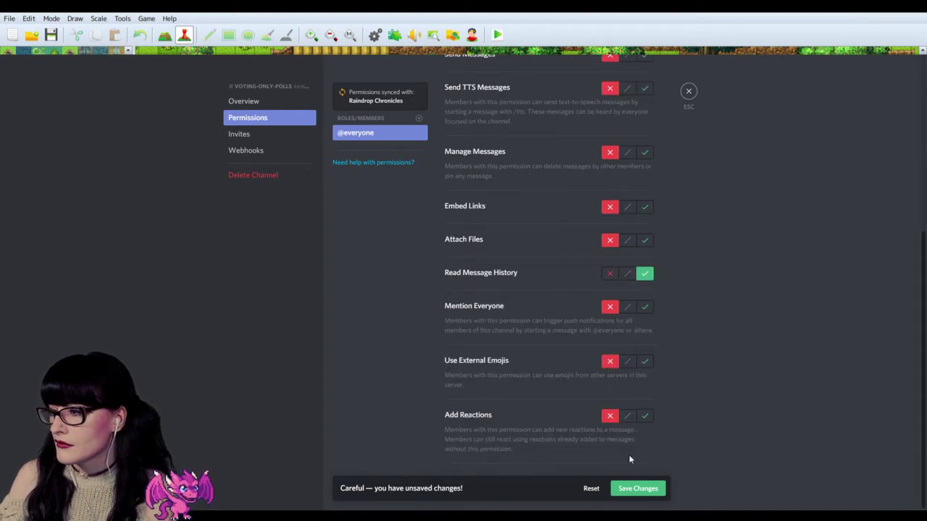
left_click(634, 490)
scroll(627, 356, "up", 6)
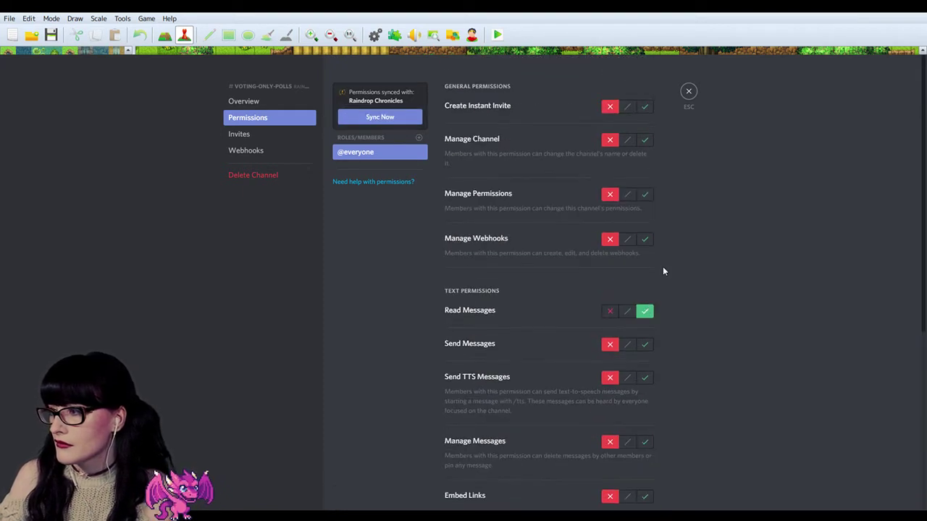
left_click(686, 93)
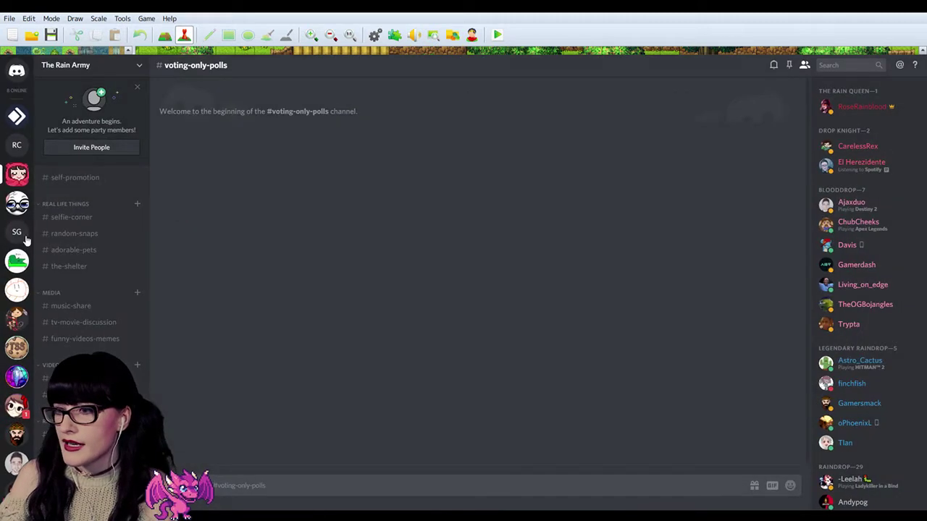
left_click(137, 245)
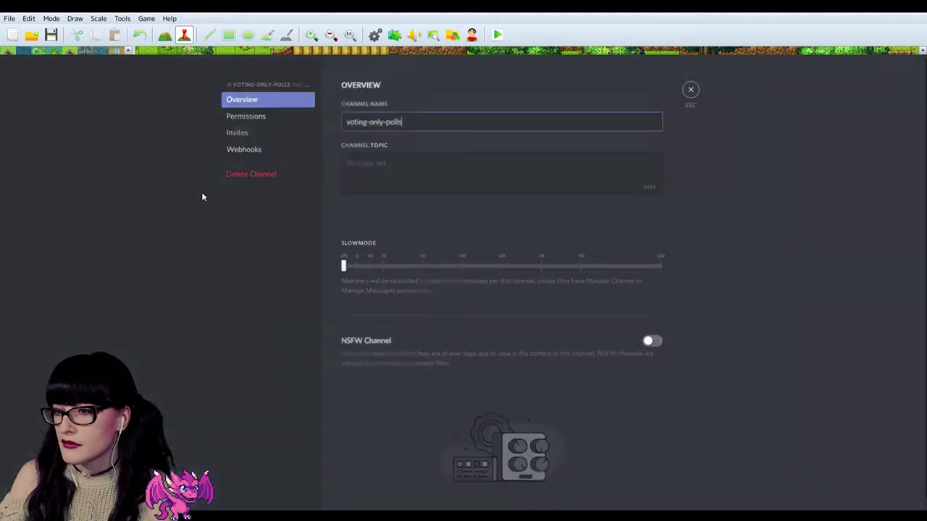
left_click(249, 121)
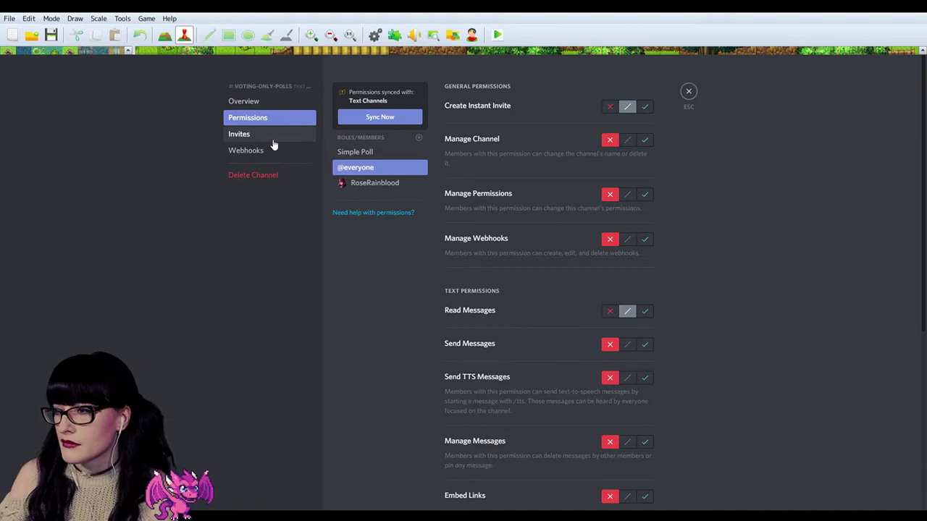
scroll(447, 242, "down", 5)
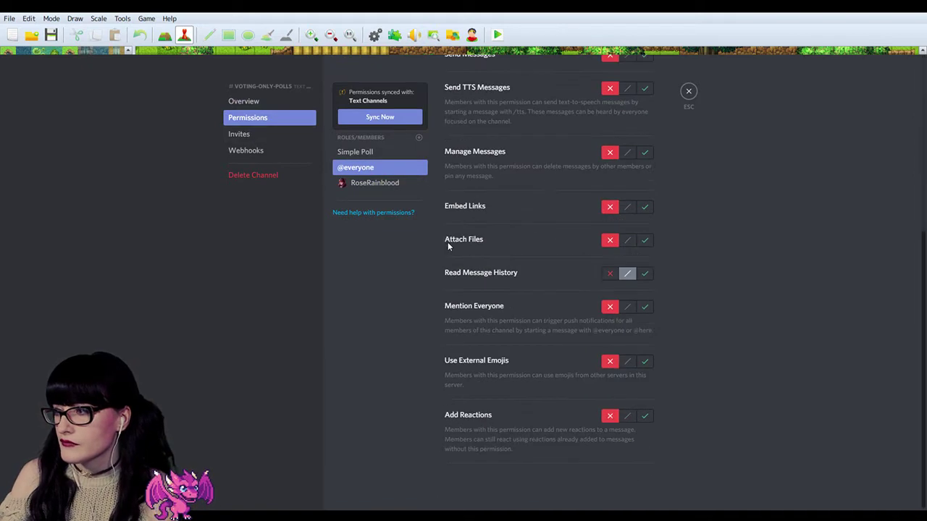
scroll(631, 340, "up", 5)
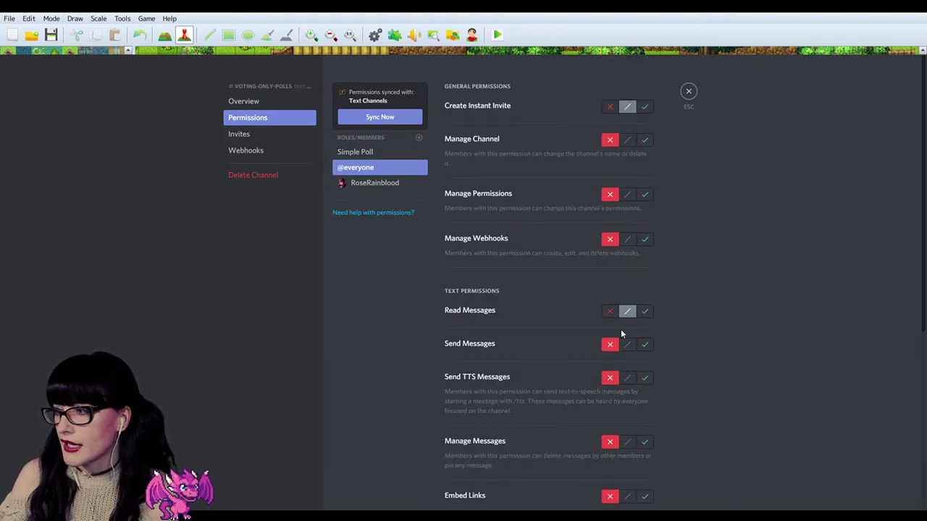
scroll(630, 340, "down", 4)
scroll(638, 347, "up", 5)
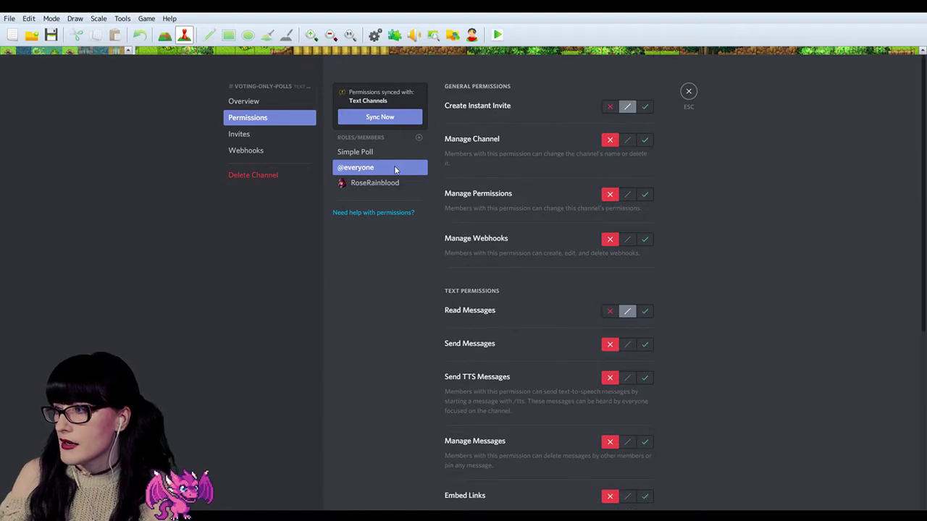
Review the server owner's permissions for the Raindrop Chronicles voting-only-polls channel and close the settings.
left_click(375, 184)
scroll(530, 313, "down", 4)
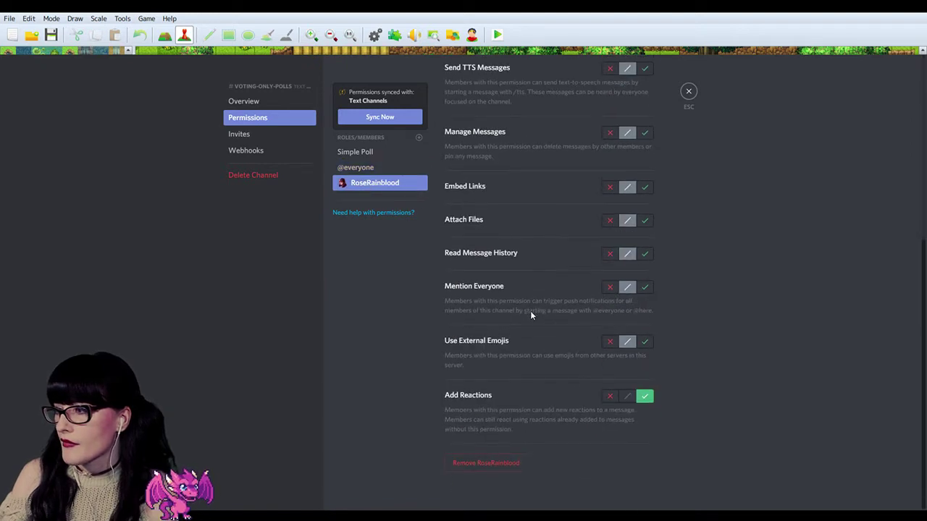
scroll(531, 312, "up", 2)
scroll(531, 311, "up", 3)
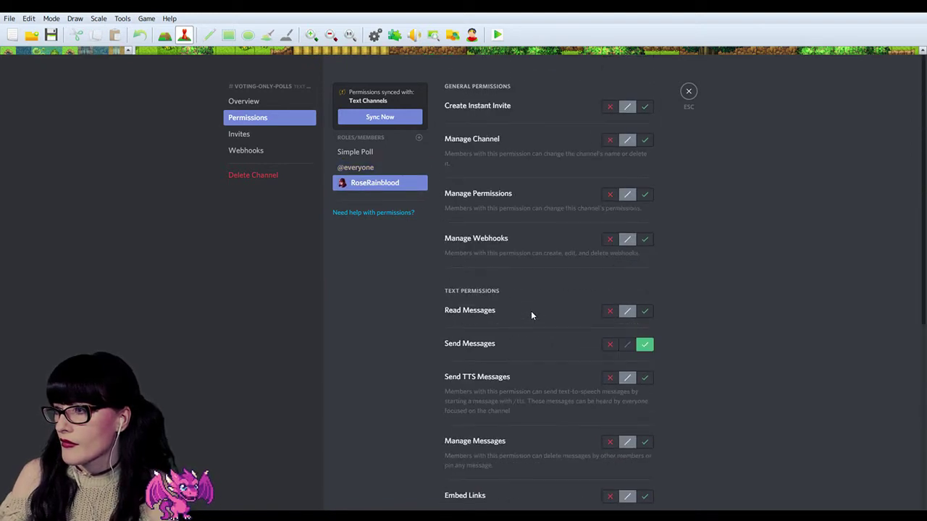
left_click(686, 92)
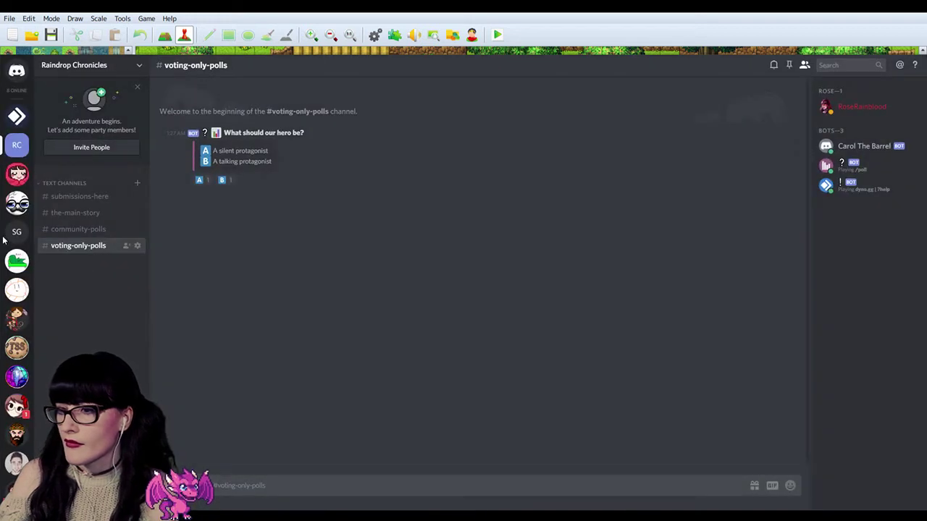
left_click(16, 174)
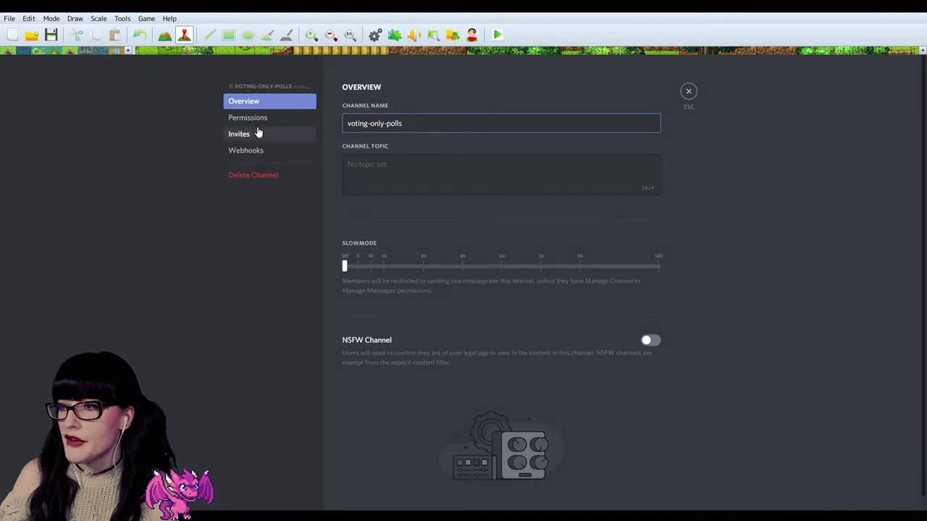
left_click(254, 118)
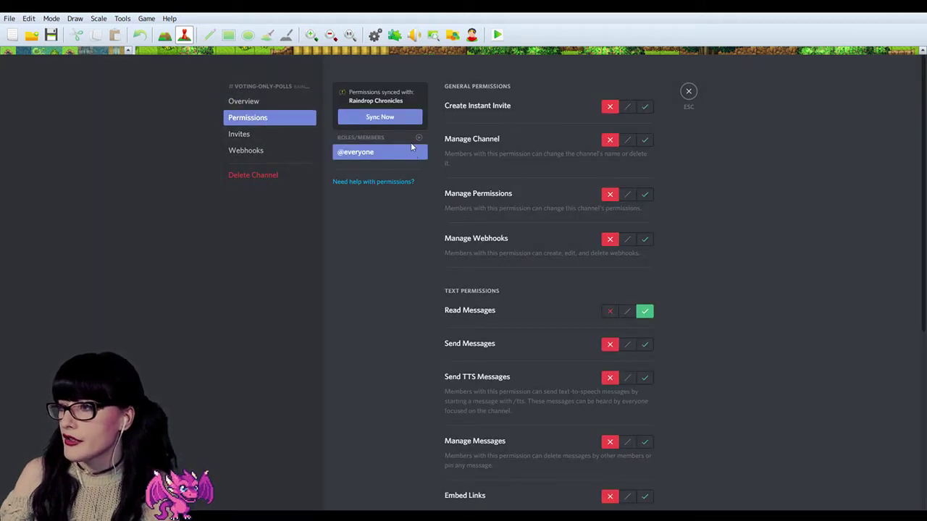
left_click(627, 107)
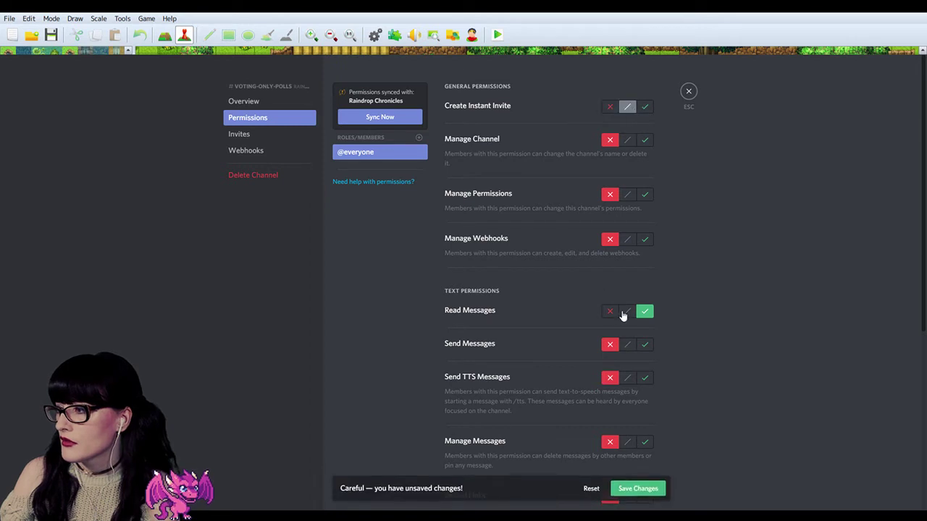
scroll(620, 314, "down", 4)
left_click(627, 273)
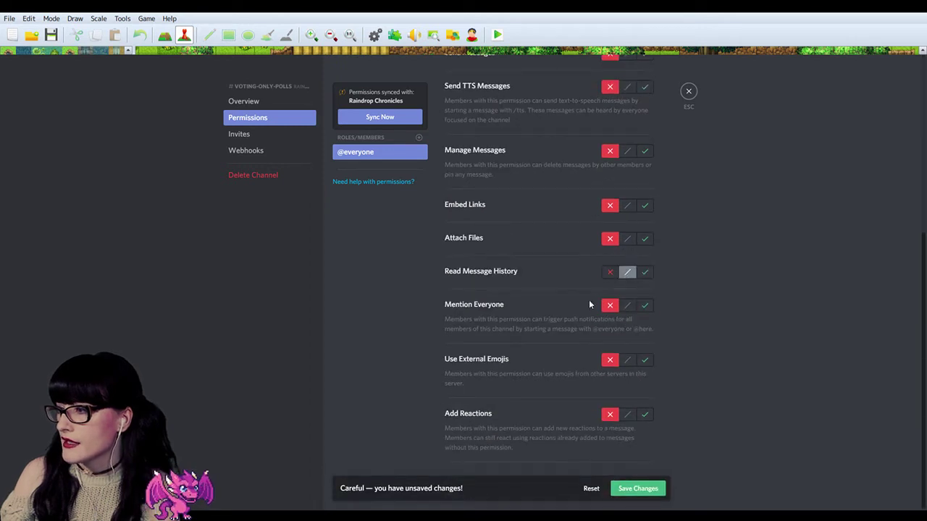
scroll(596, 283, "up", 4)
Add The Rain Queen role to the channel's permission overrides.
left_click(418, 137)
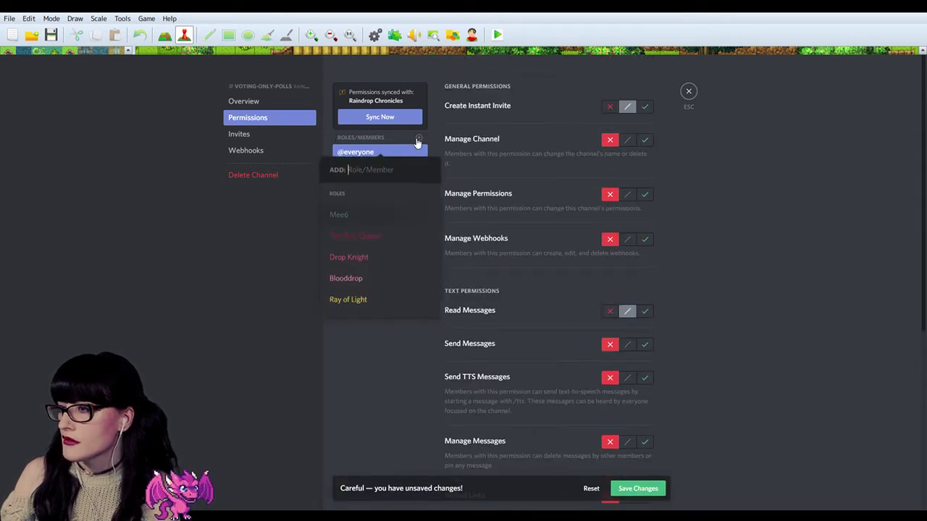
scroll(368, 250, "down", 3)
scroll(368, 231, "up", 2)
scroll(368, 229, "up", 3)
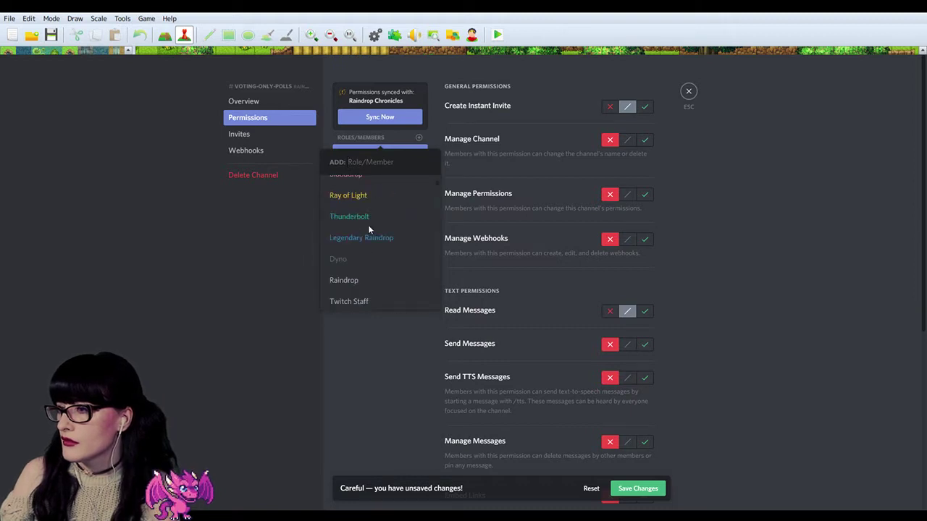
scroll(366, 222, "down", 4)
scroll(372, 238, "up", 2)
scroll(374, 249, "up", 2)
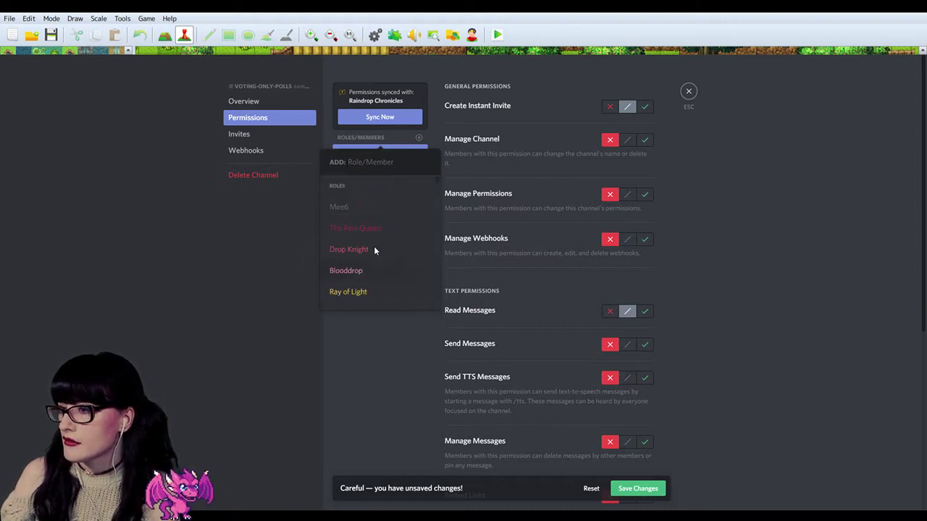
left_click(377, 229)
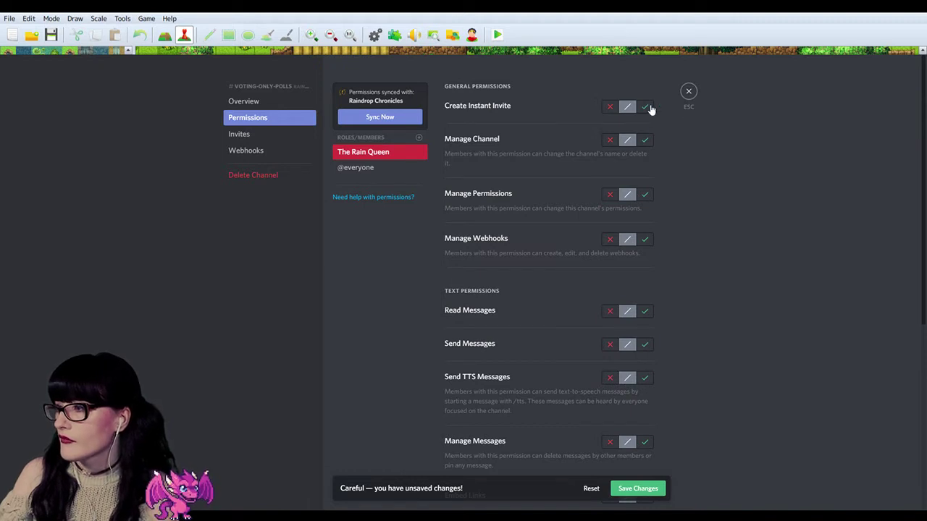
Allow The Rain Queen role Read Messages and Add Reactions, save the changes, and close the channel settings.
left_click(645, 312)
scroll(648, 319, "down", 4)
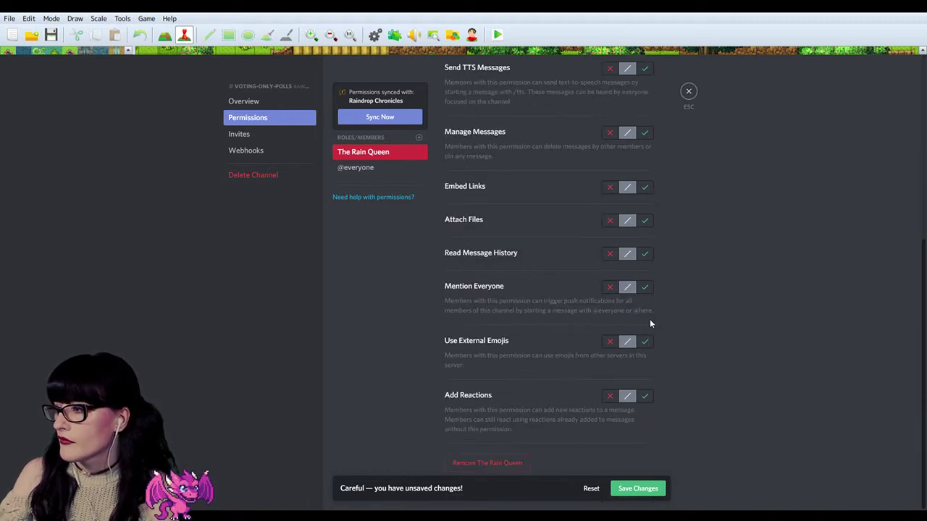
scroll(682, 334, "up", 3)
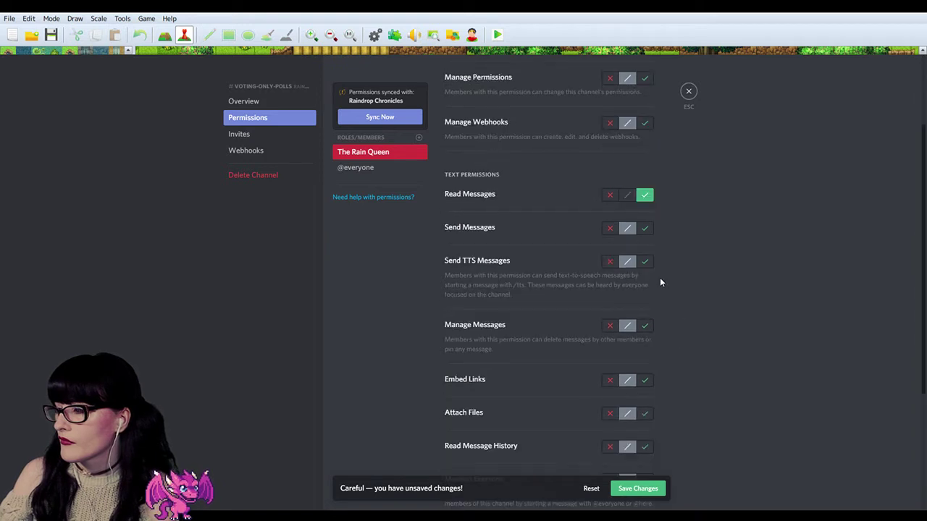
scroll(660, 281, "down", 3)
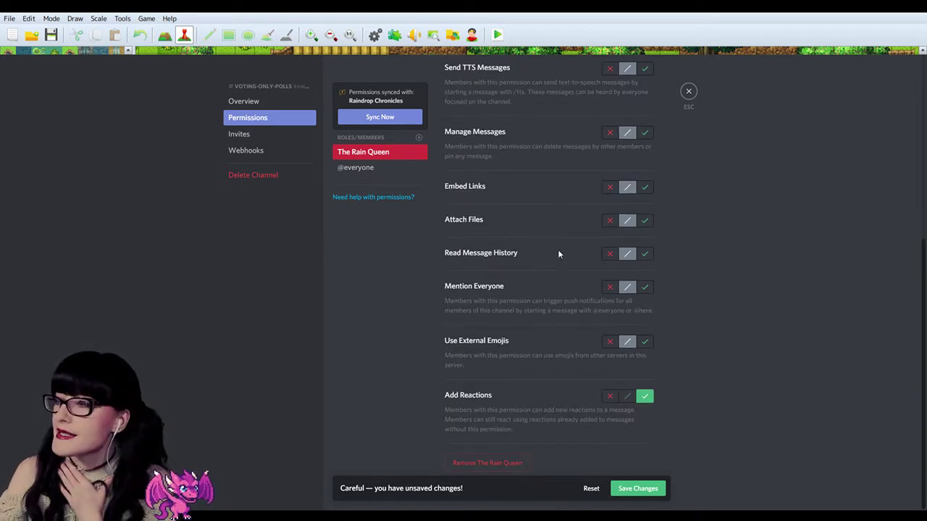
scroll(581, 187, "up", 2)
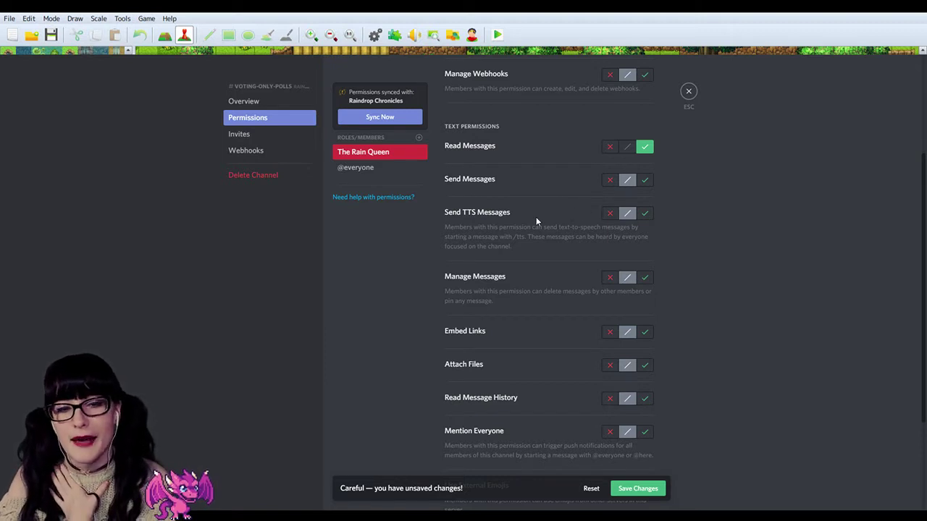
scroll(612, 295, "up", 2)
scroll(565, 434, "down", 2)
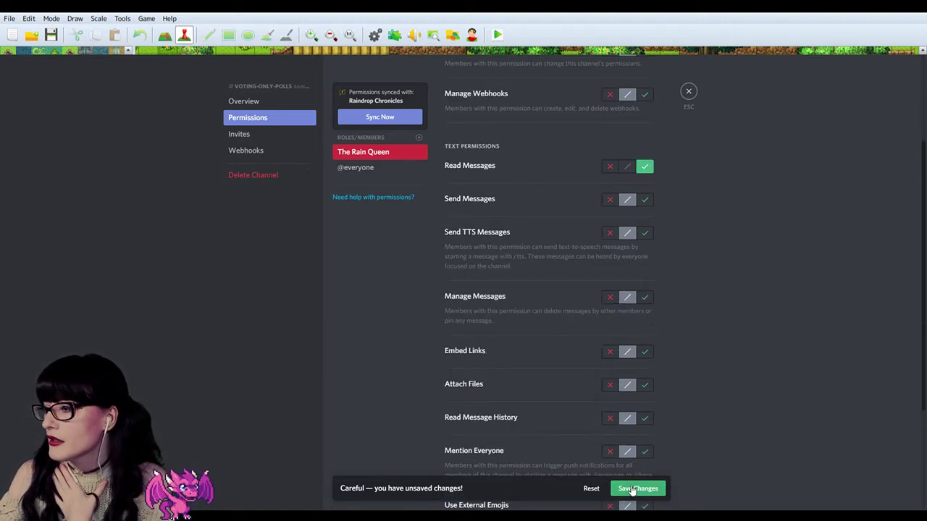
scroll(558, 365, "up", 2)
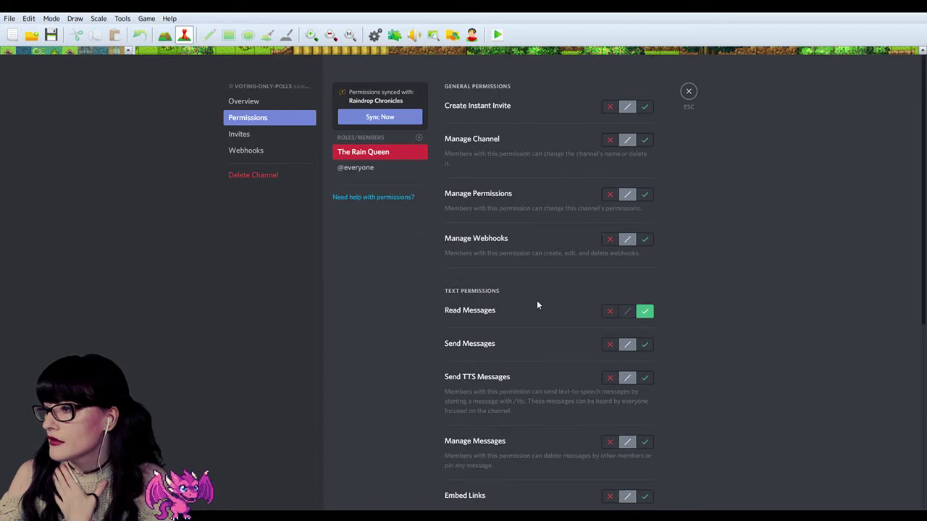
scroll(535, 308, "down", 3)
scroll(536, 313, "up", 4)
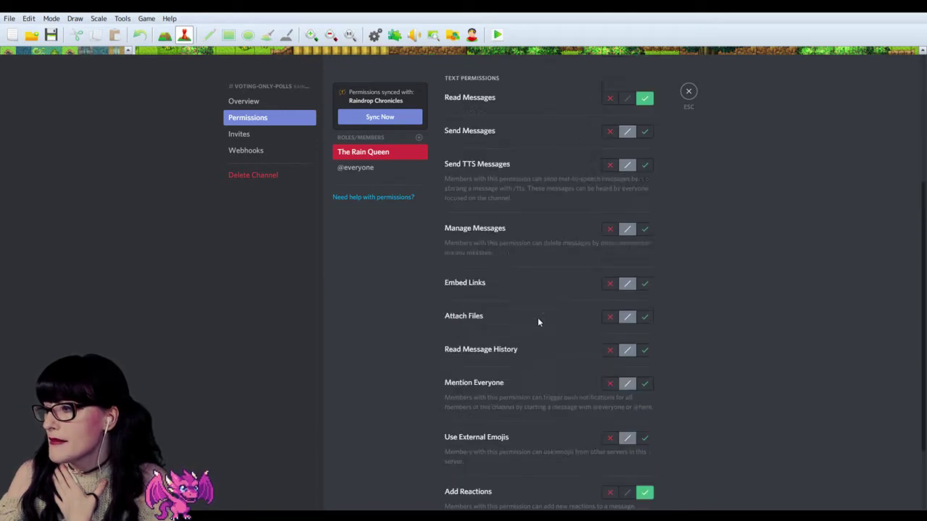
left_click(692, 95)
Review the server owner's permission overrides for the Raindrop Chronicles voting-only-polls channel.
left_click(17, 145)
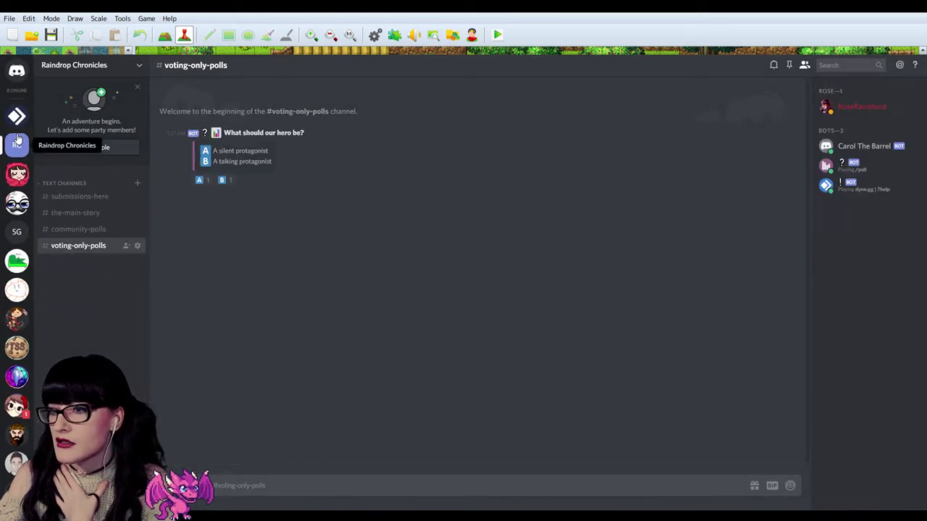
left_click(138, 247)
left_click(250, 118)
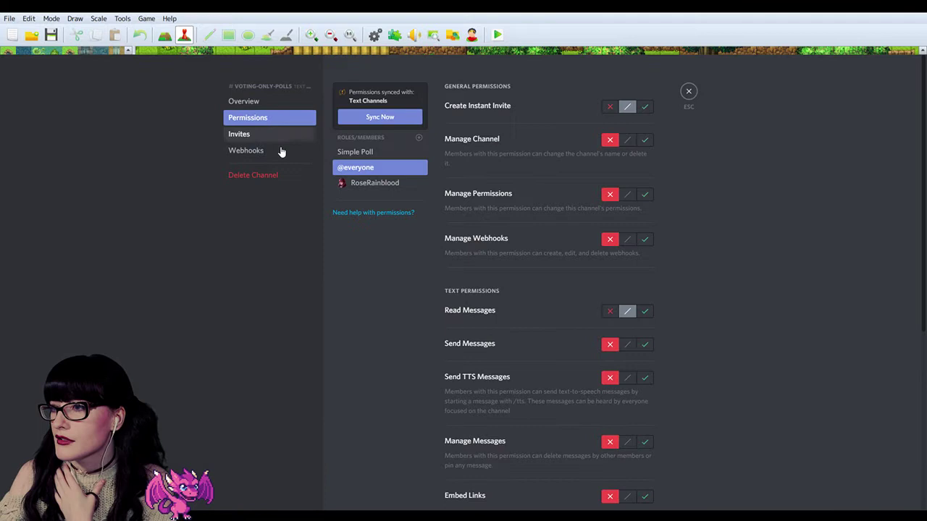
left_click(360, 187)
scroll(634, 319, "down", 3)
scroll(643, 174, "down", 2)
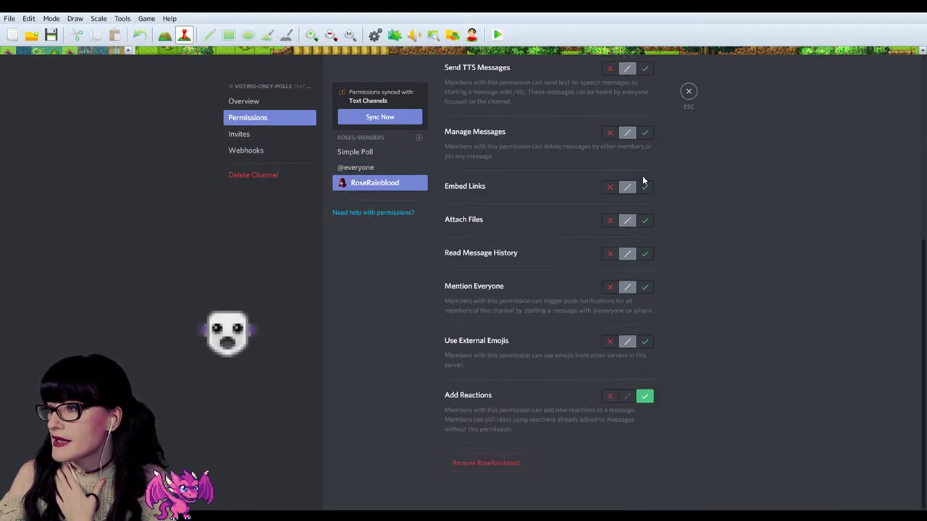
scroll(646, 369, "up", 5)
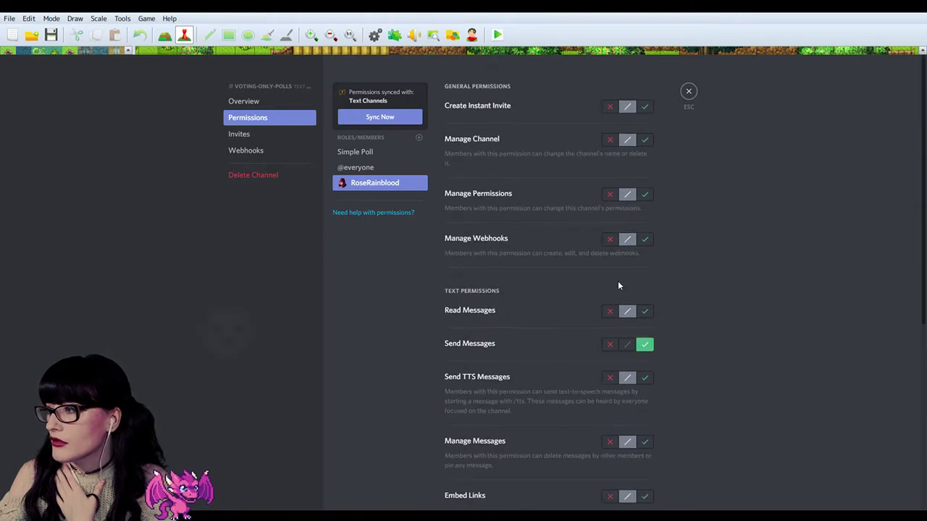
left_click(371, 171)
scroll(464, 265, "down", 3)
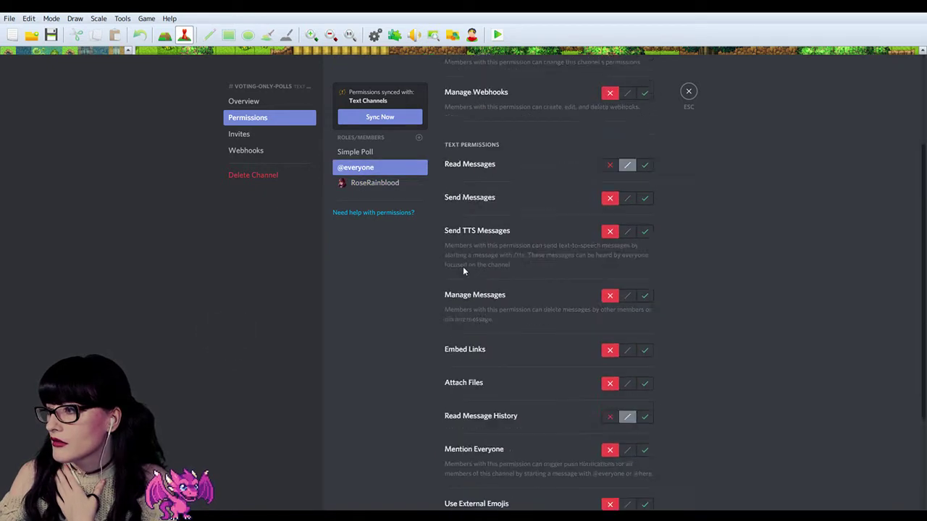
scroll(463, 268, "up", 3)
left_click(369, 155)
scroll(541, 146, "down", 3)
scroll(543, 170, "up", 3)
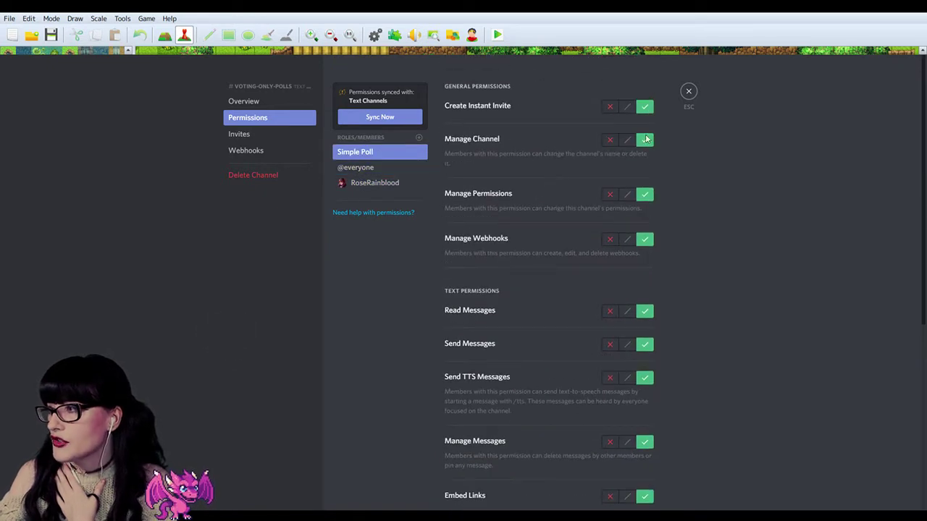
left_click(687, 92)
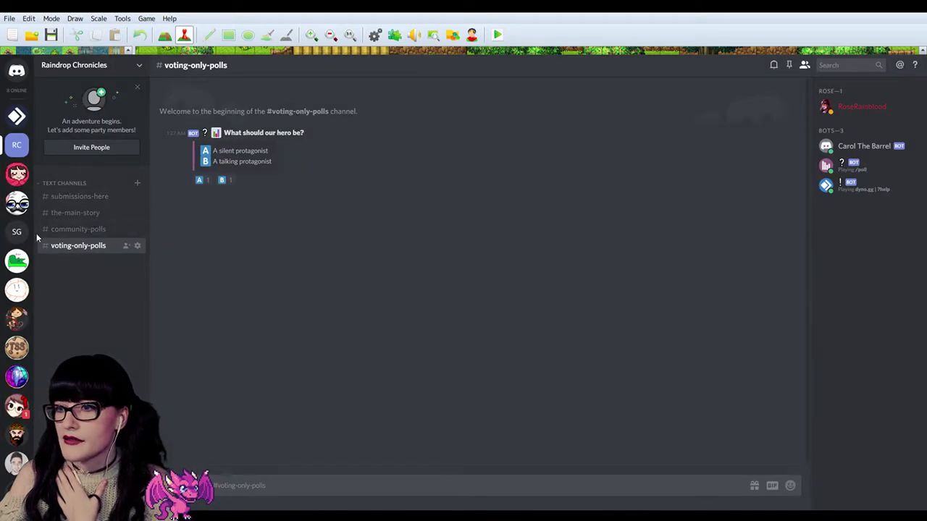
In The Rain Army's voting-only-polls channel, set The Rain Queen role's Read Messages to neutral and allow Send Messages.
left_click(18, 174)
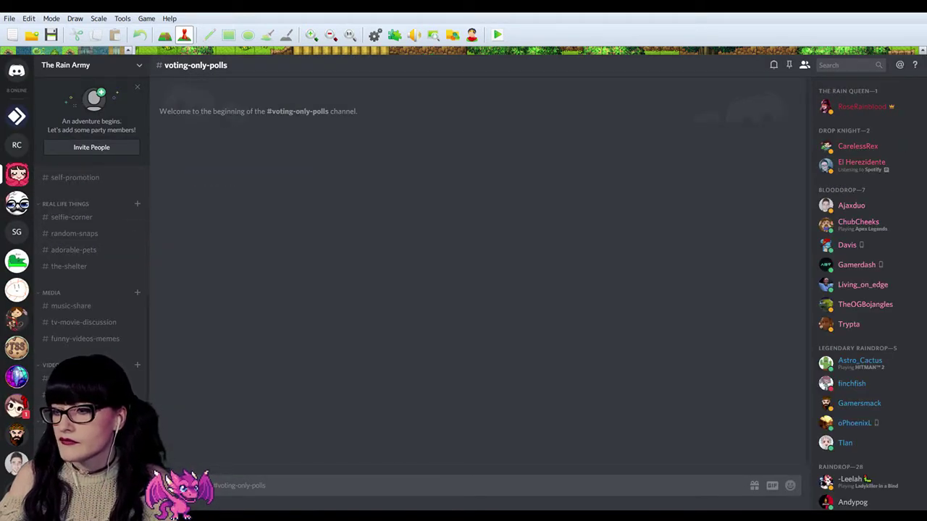
left_click(269, 118)
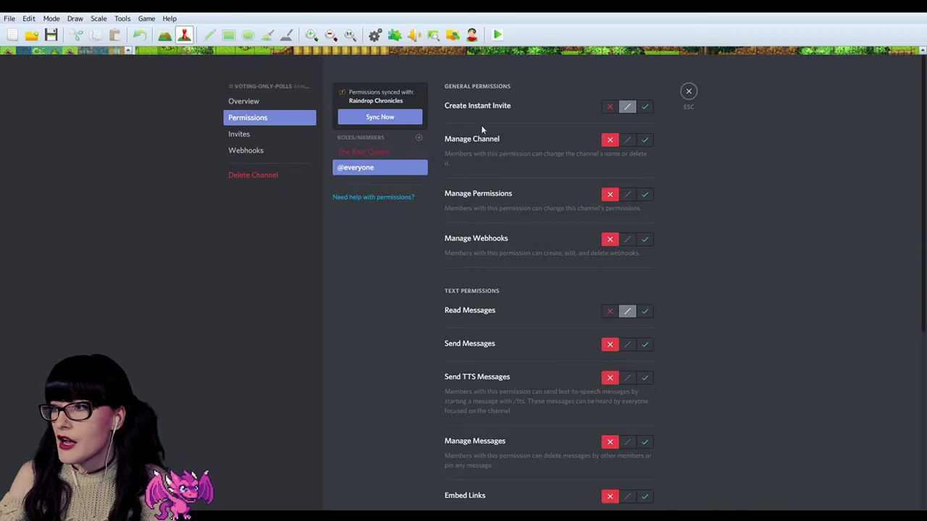
scroll(690, 258, "down", 4)
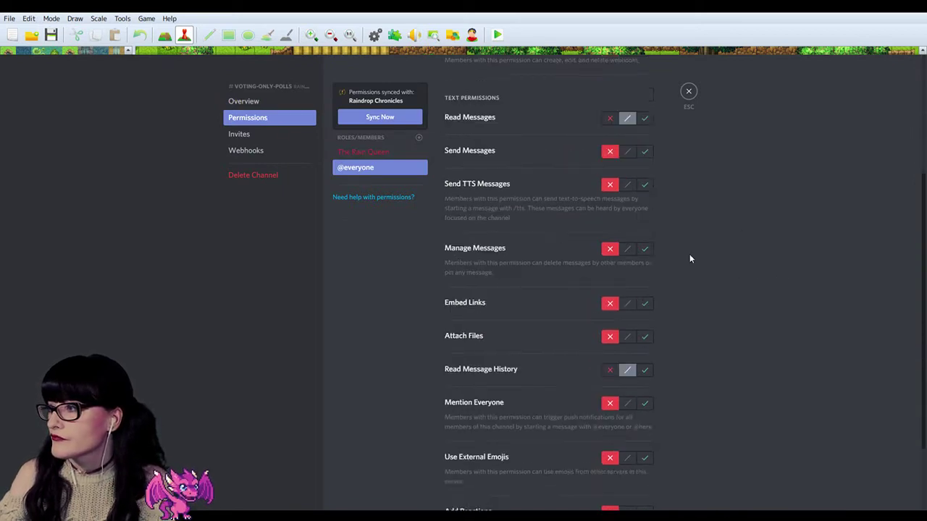
left_click(363, 151)
scroll(693, 190, "up", 3)
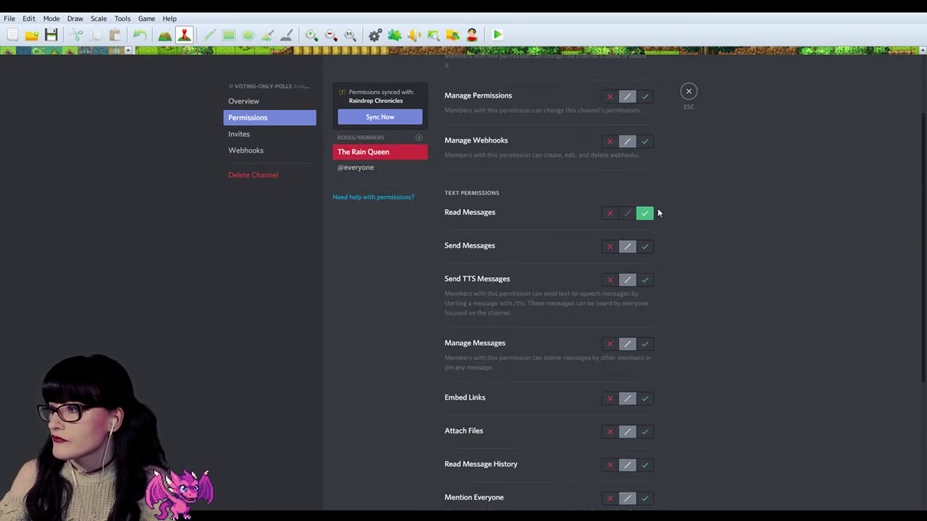
left_click(647, 250)
scroll(515, 326, "down", 3)
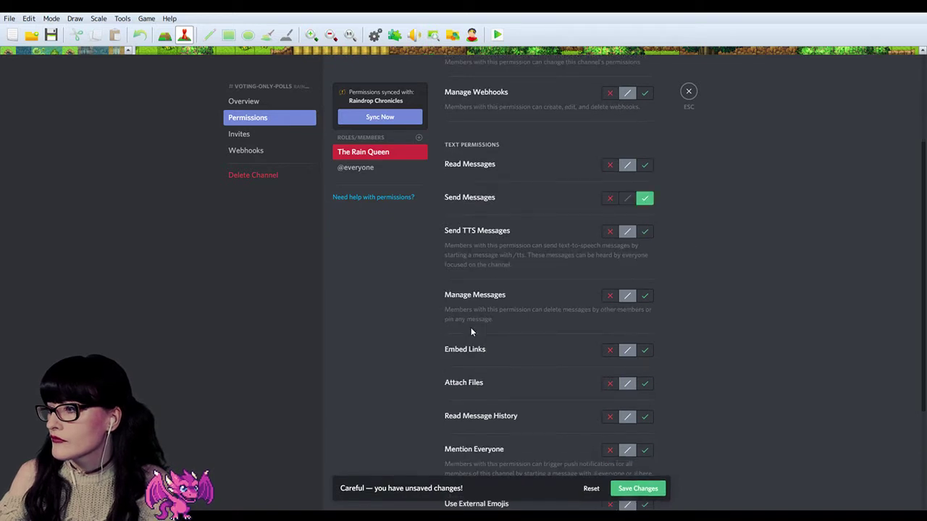
Add the Simple Poll role to the voting-only-polls channel's permission overrides.
left_click(419, 139)
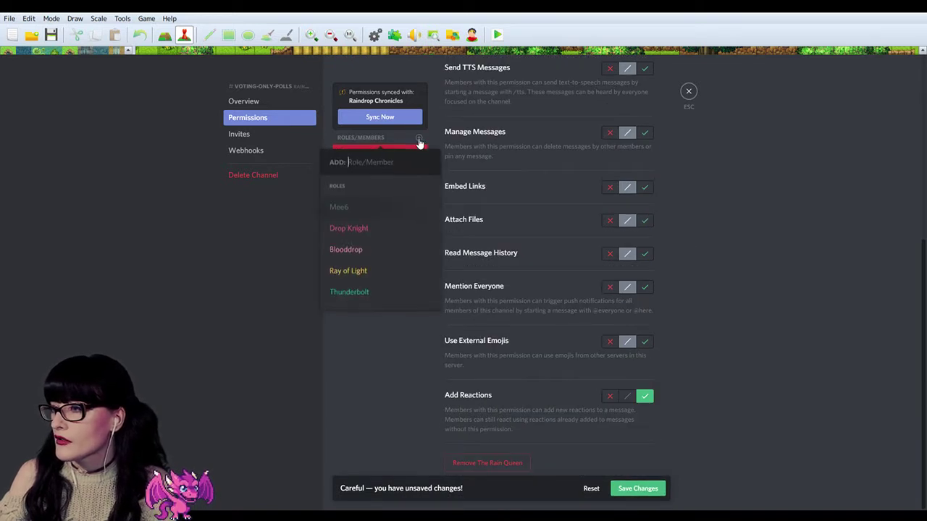
scroll(381, 219, "down", 2)
scroll(381, 224, "up", 1)
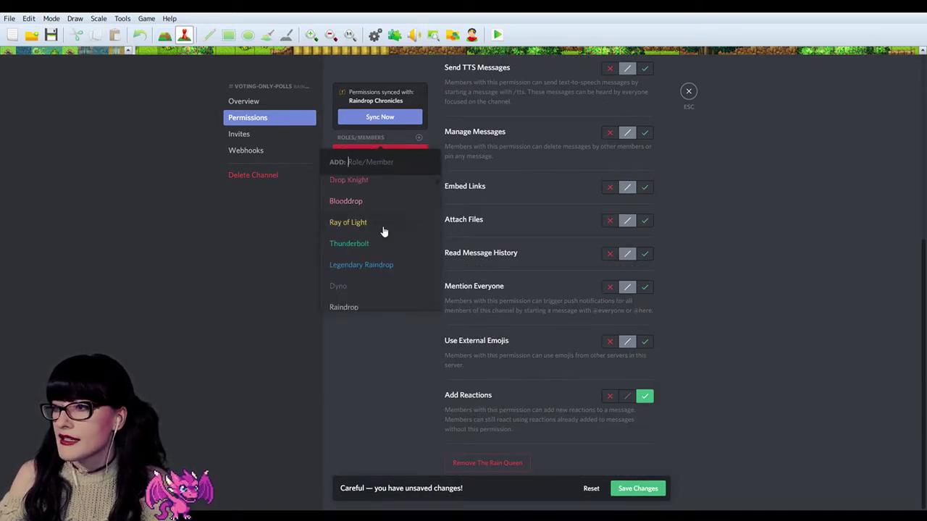
scroll(371, 231, "up", 1)
scroll(370, 233, "down", 1)
scroll(369, 234, "up", 1)
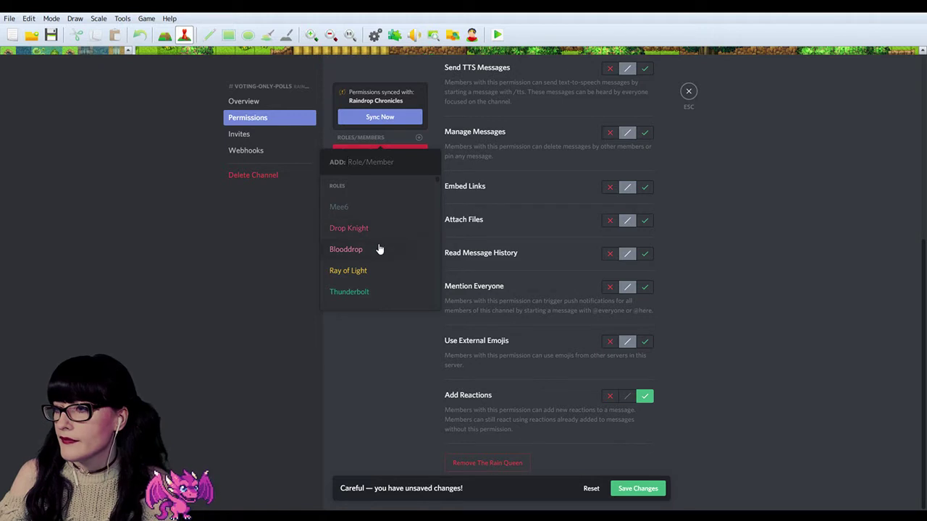
scroll(368, 256, "down", 5)
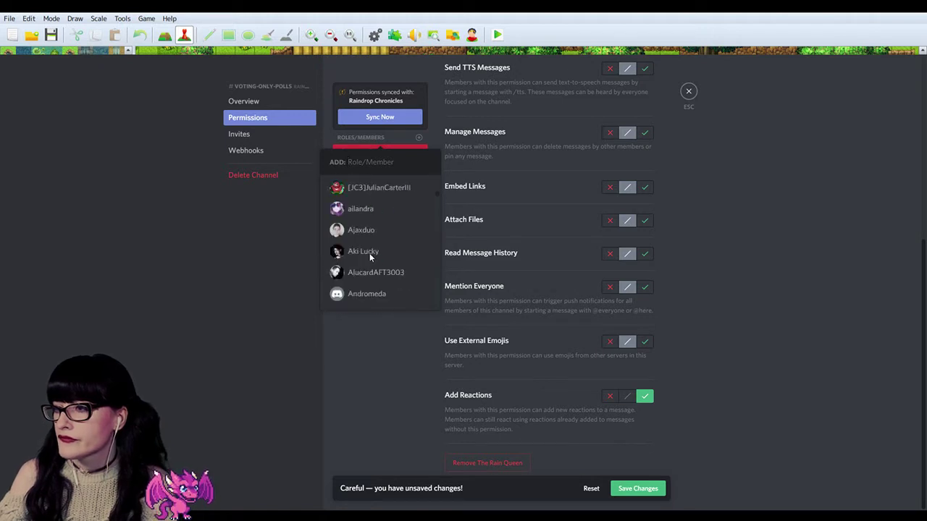
scroll(369, 253, "up", 3)
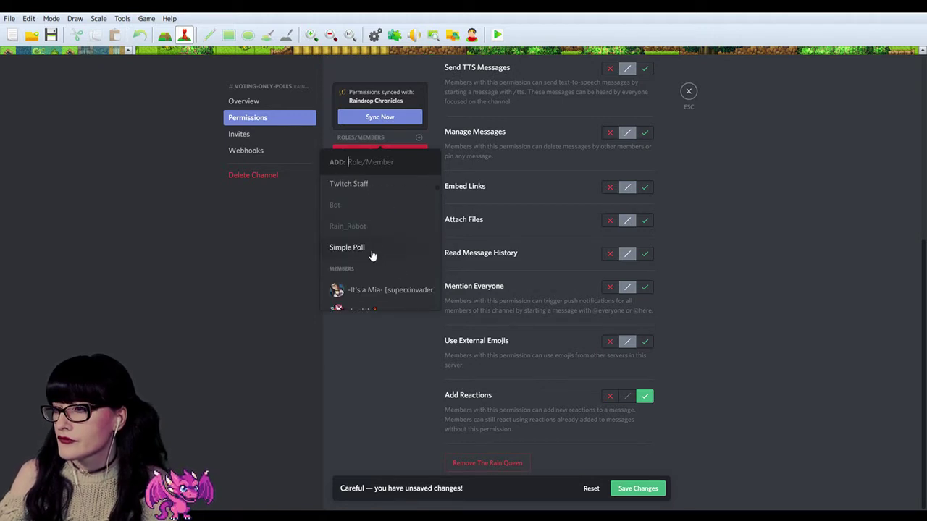
left_click(347, 248)
Allow the Simple Poll role Create Instant Invite, Manage Channel, Manage Permissions and Manage Webhooks.
scroll(589, 111, "up", 5)
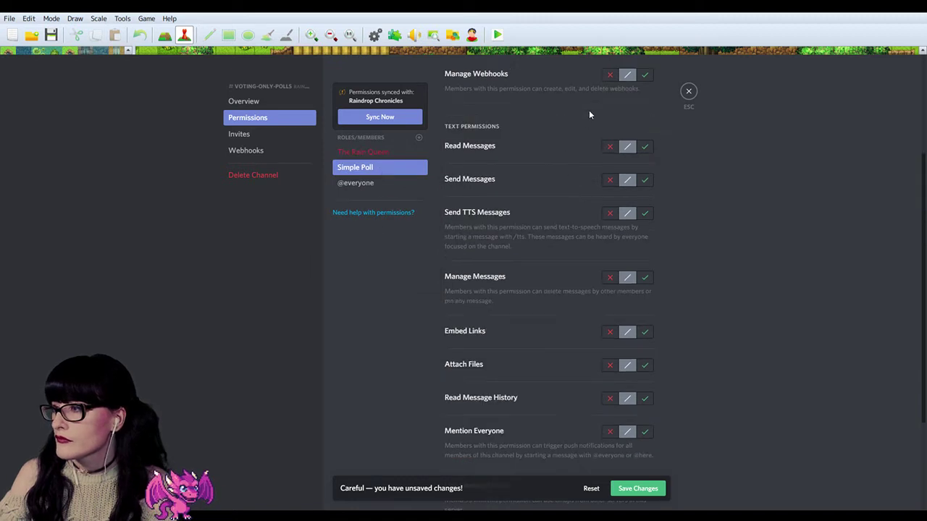
left_click(644, 107)
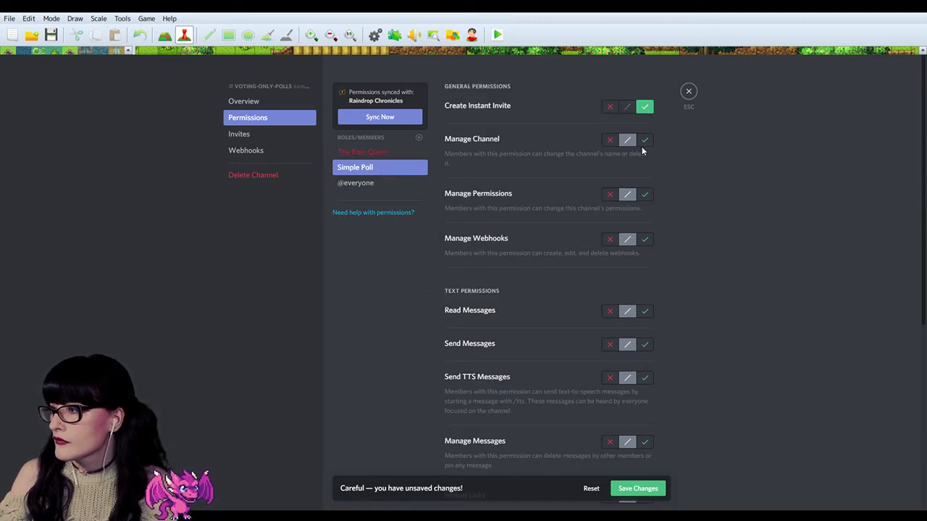
left_click(644, 139)
left_click(645, 194)
left_click(644, 240)
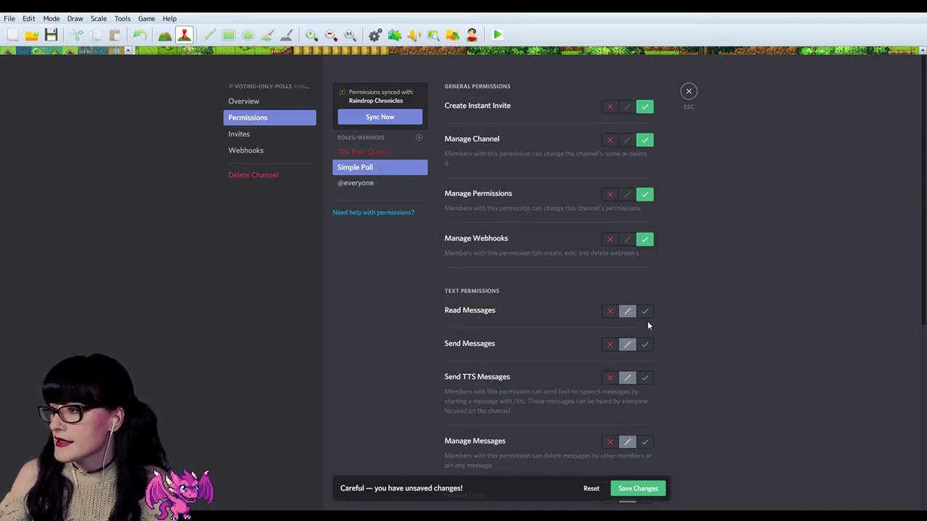
Allow the Simple Poll role Read Messages, Send Messages, Send TTS Messages, Manage Messages, Embed Links and Attach Files.
left_click(645, 344)
left_click(645, 378)
scroll(646, 385, "down", 2)
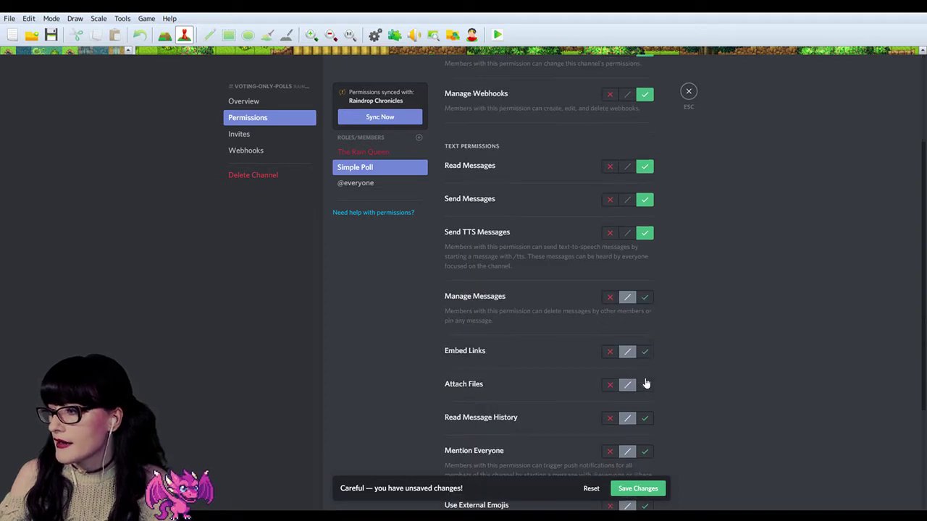
left_click(645, 297)
left_click(644, 351)
scroll(644, 353, "down", 1)
left_click(644, 288)
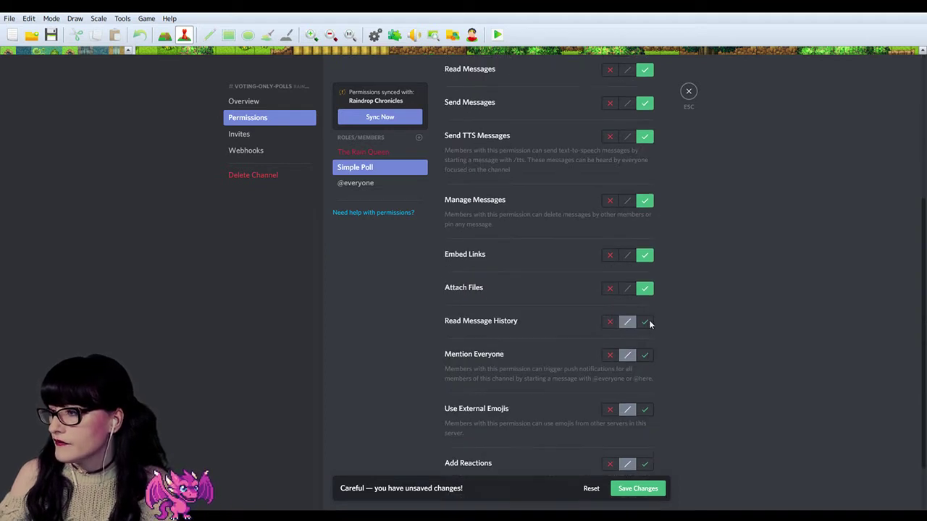
Allow Simple Poll Read Message History, Mention Everyone and Use External Emojis, save the changes, and close the channel settings.
left_click(644, 321)
left_click(646, 354)
scroll(647, 354, "down", 1)
left_click(646, 344)
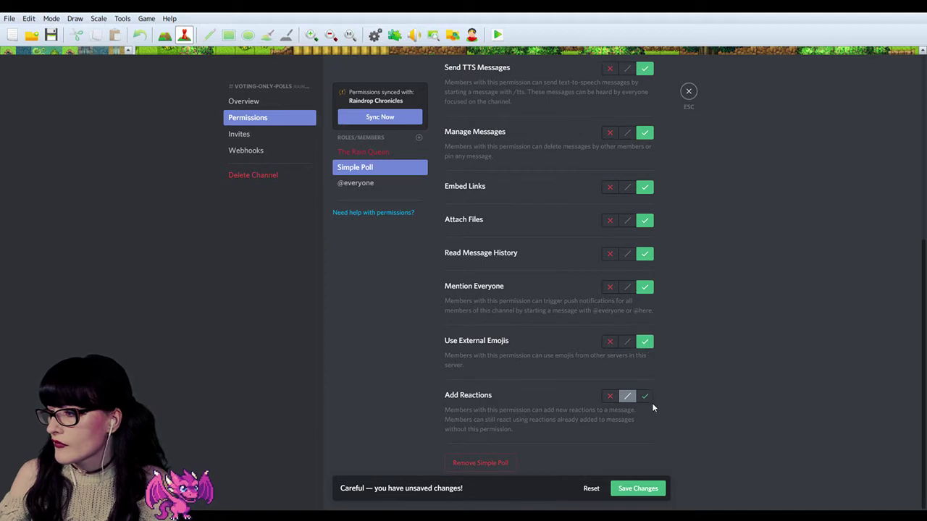
scroll(539, 331, "up", 5)
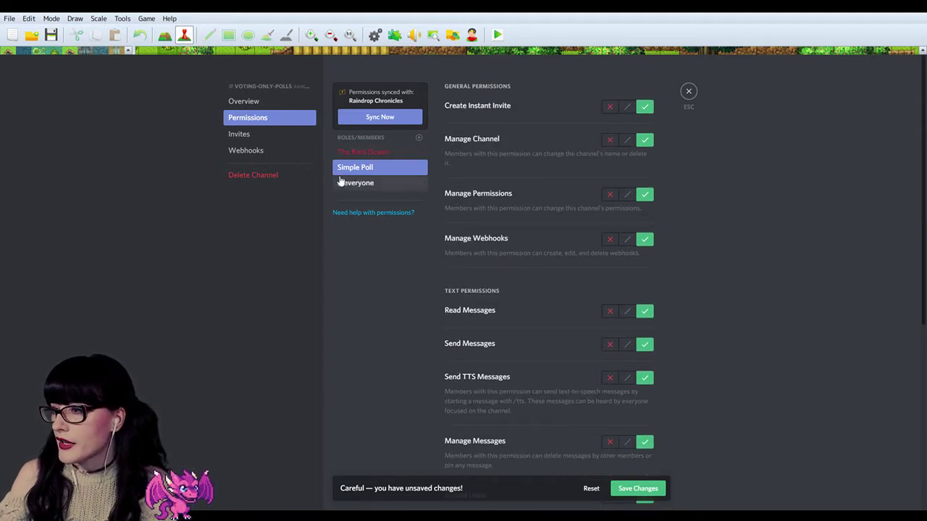
left_click(620, 491)
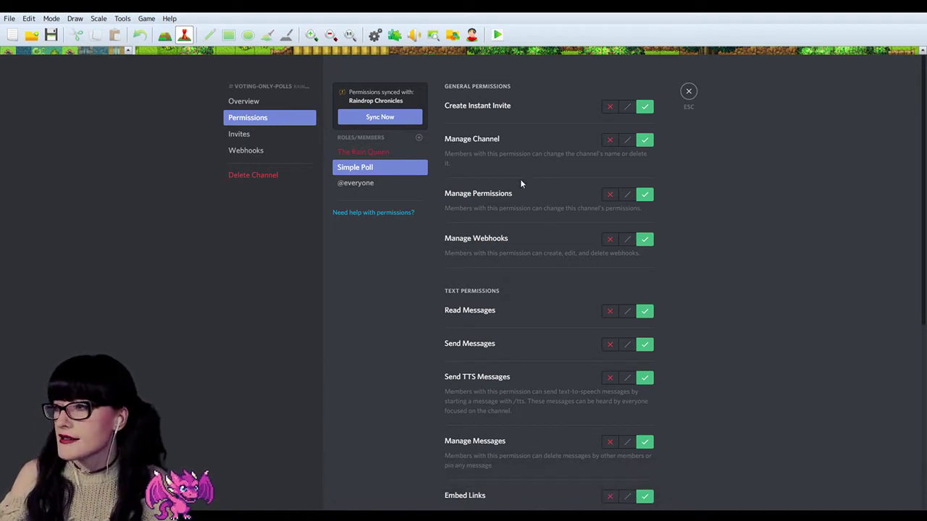
left_click(687, 91)
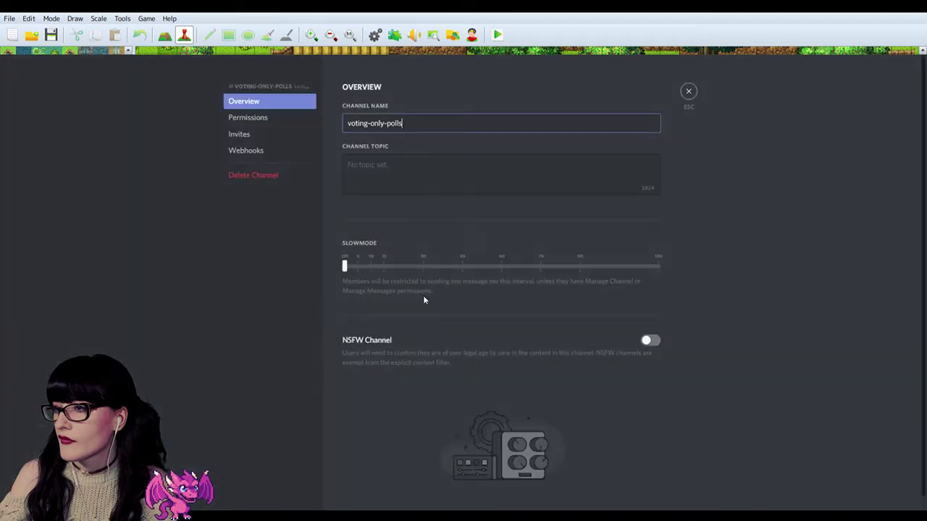
left_click(248, 117)
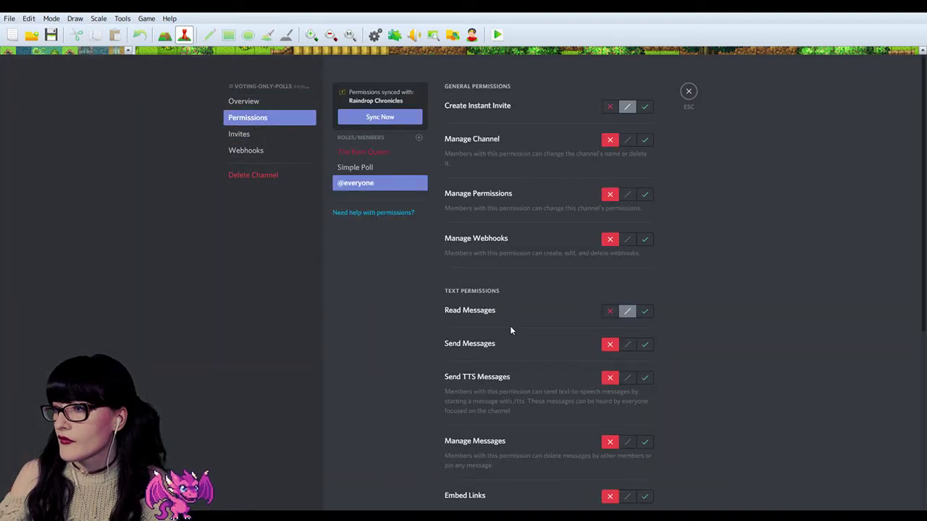
scroll(594, 289, "down", 5)
scroll(614, 375, "up", 5)
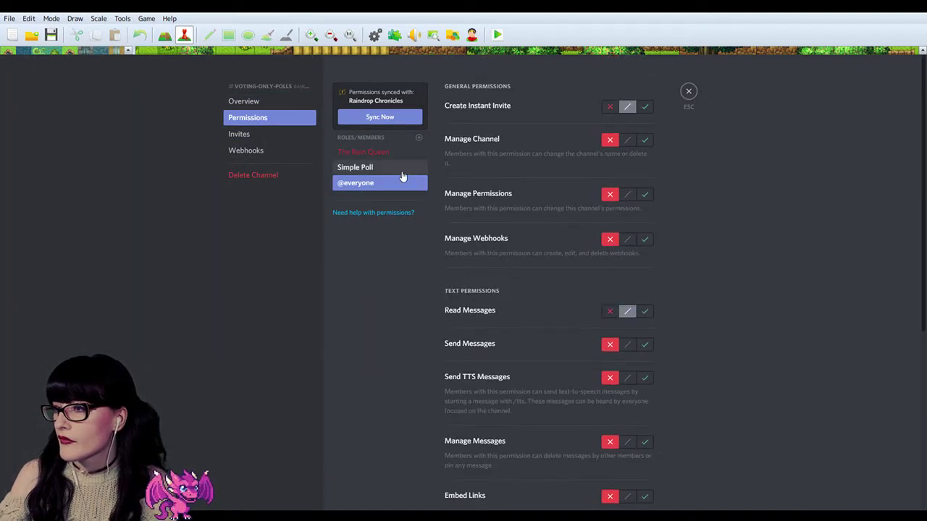
left_click(377, 167)
left_click(372, 153)
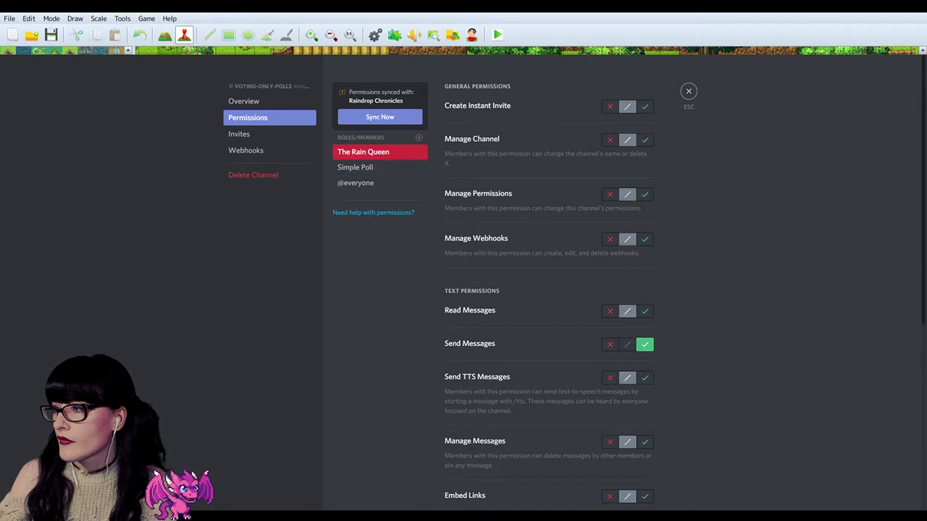
left_click(688, 91)
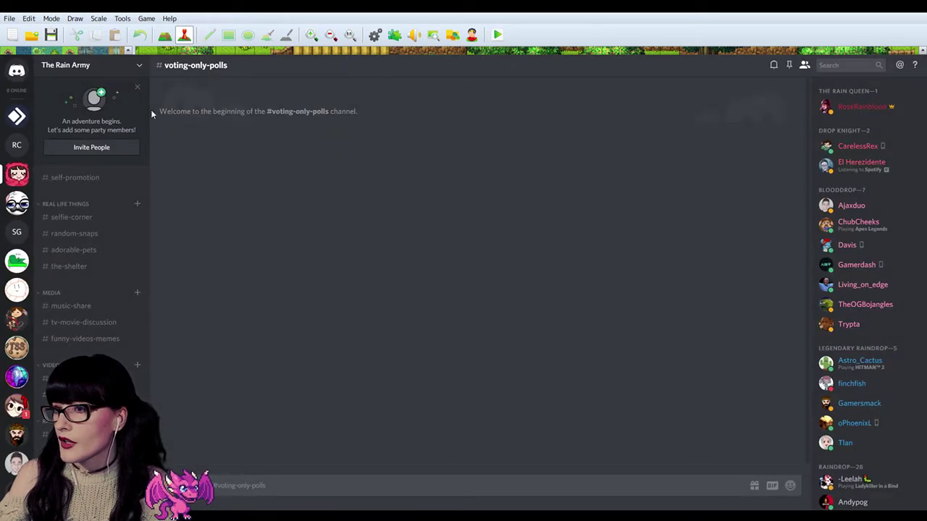
left_click(17, 145)
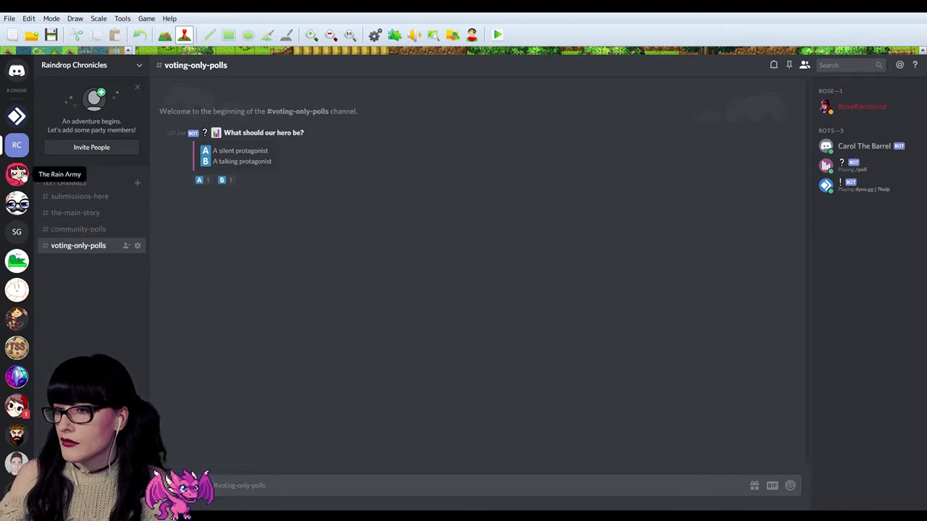
left_click(17, 174)
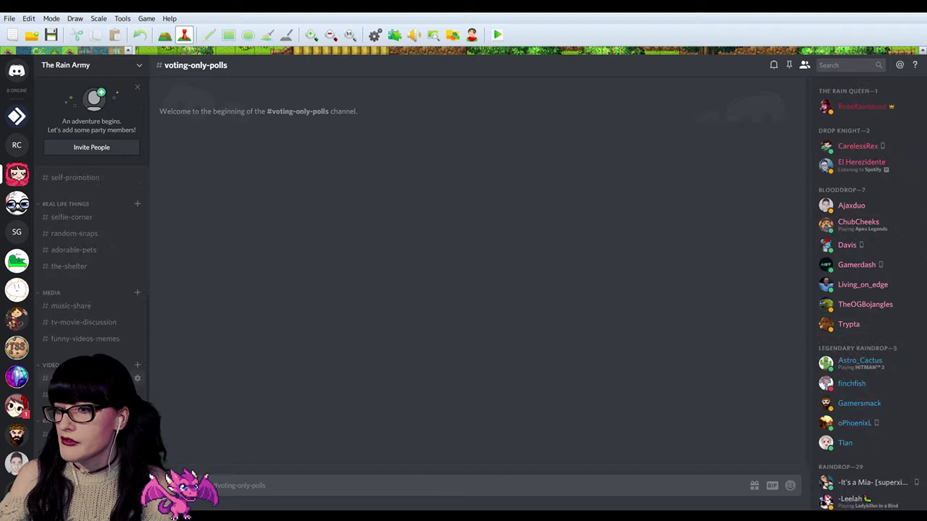
left_click(280, 483)
type("/p")
key("BackSpace")
key("BackSpace")
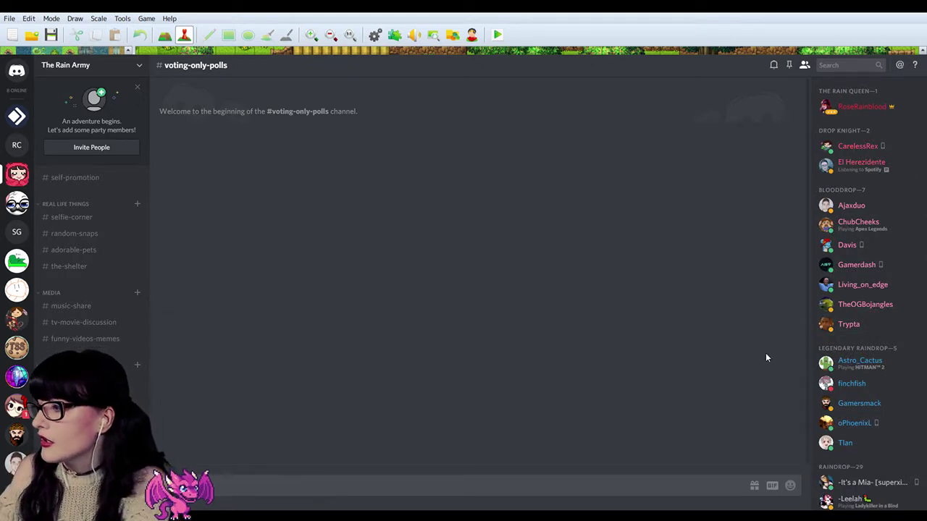
type("/")
key("BackSpace")
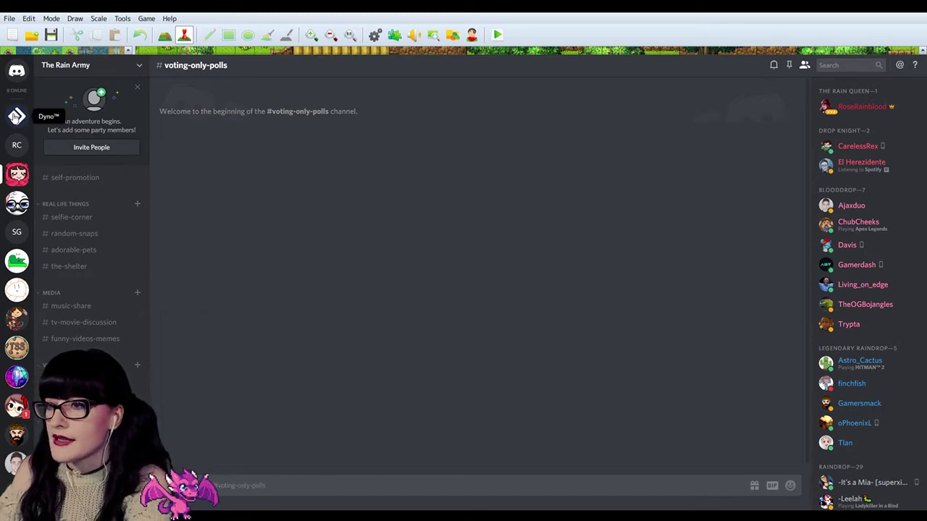
Check the Simple Poll bot's nickname in the Raindrop Chronicles server without changing it.
left_click(16, 145)
left_click(869, 165)
right_click(874, 165)
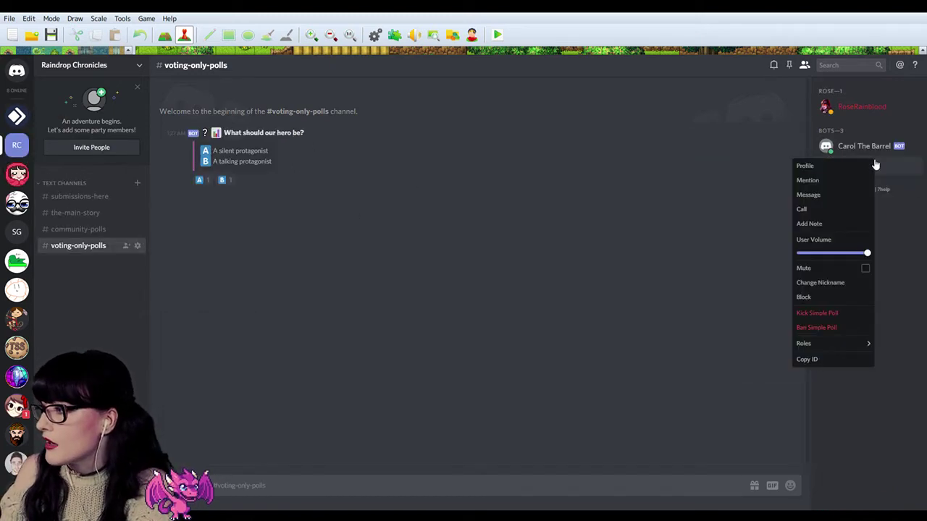
left_click(833, 282)
left_click(485, 349)
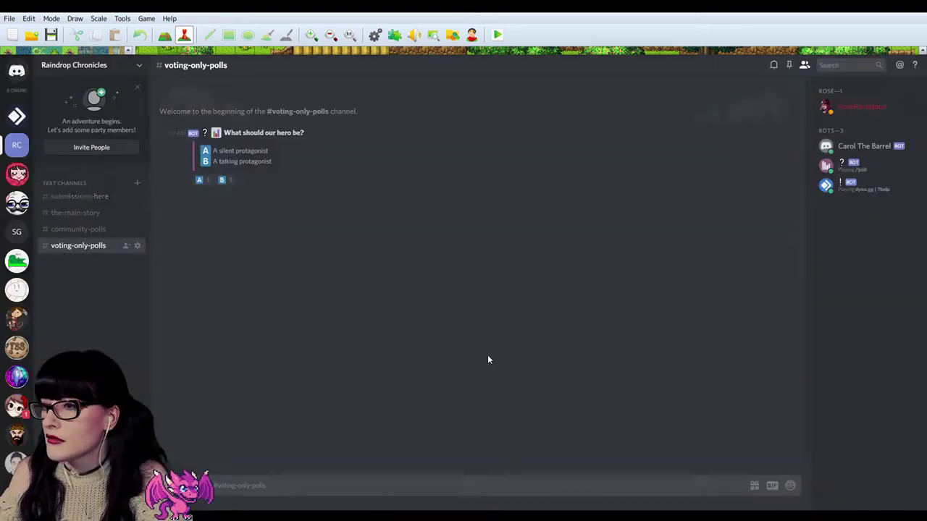
Change the Simple Poll bot's nickname to "?" in The Rain Army server.
left_click(18, 175)
scroll(876, 315, "down", 10)
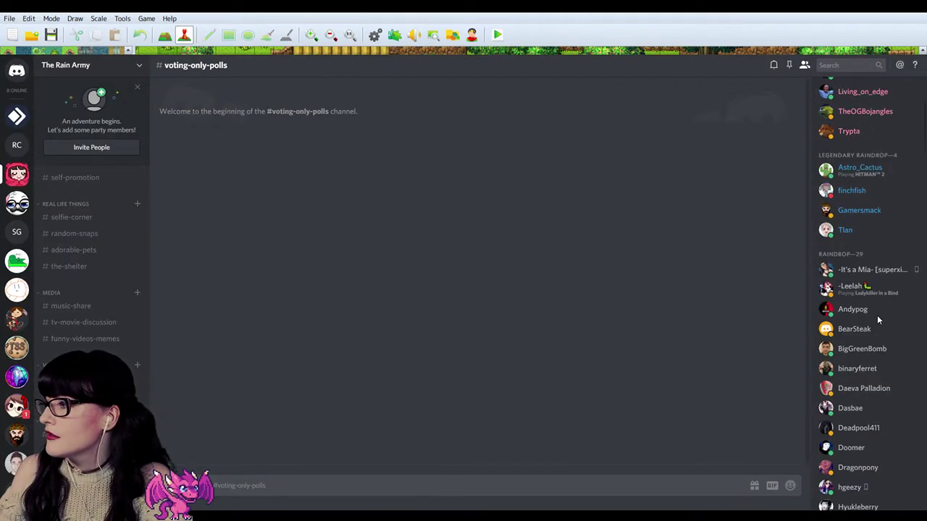
scroll(861, 289, "down", 5)
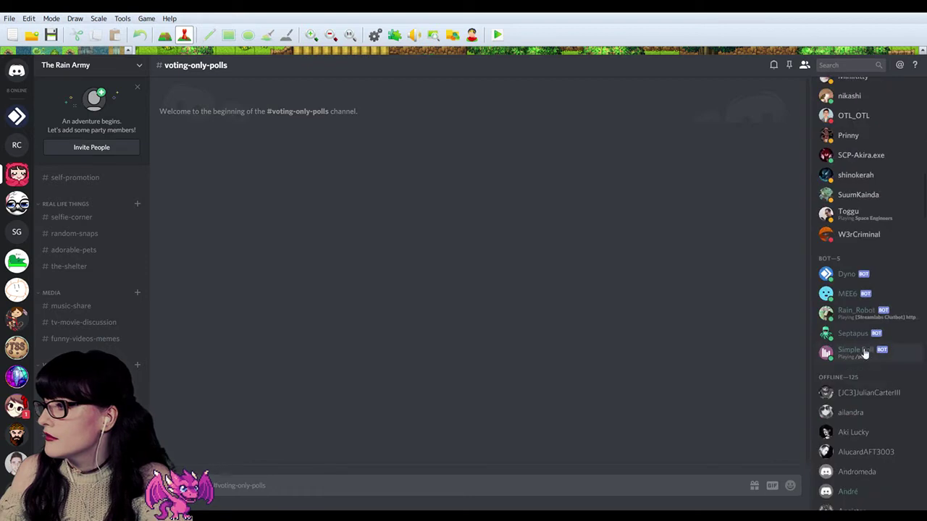
right_click(854, 352)
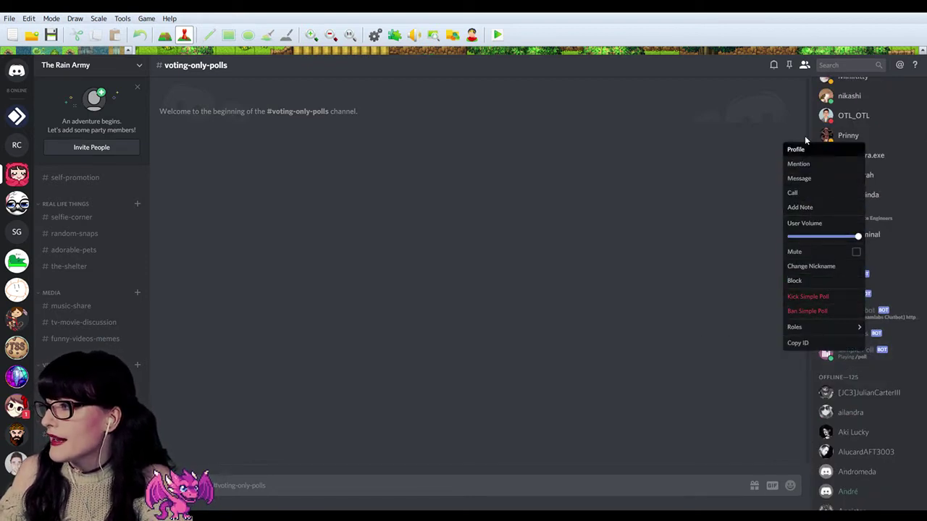
left_click(811, 266)
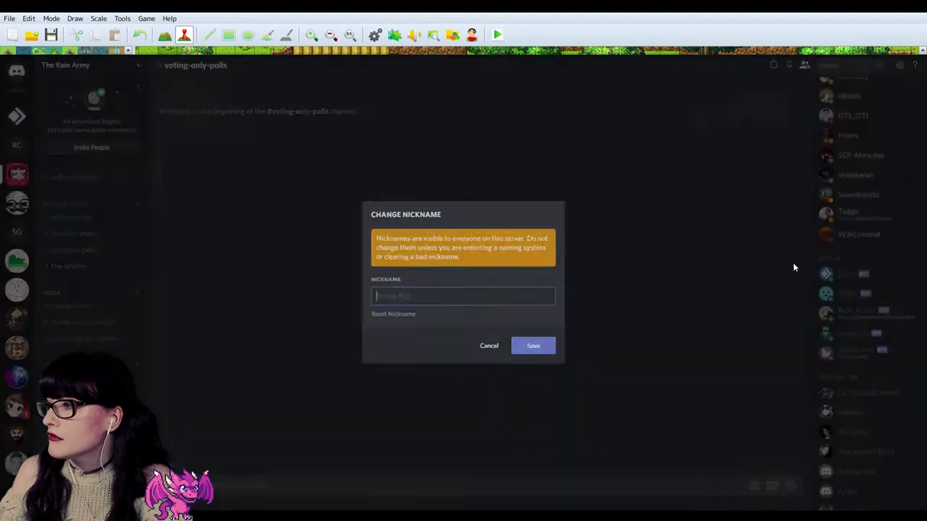
type("?")
left_click(540, 349)
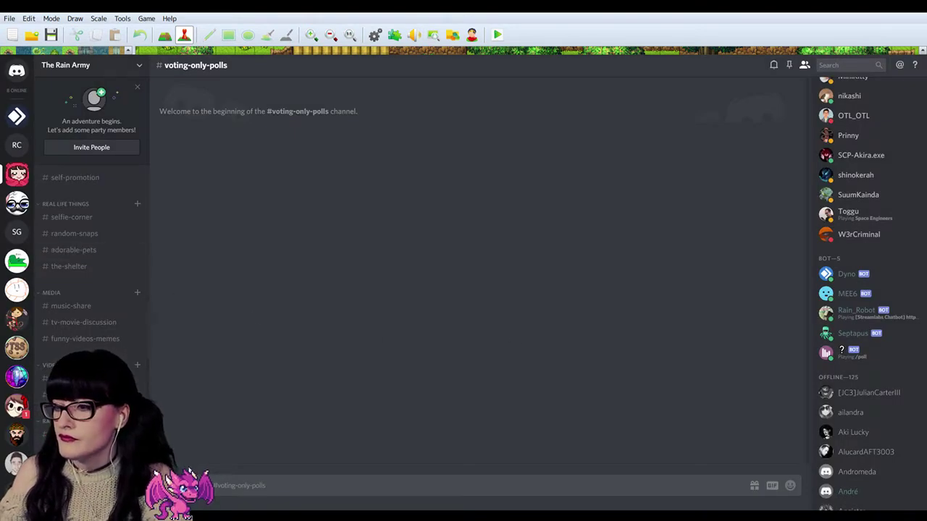
Draft a /poll command asking "What should our hero be?" in The Rain Army's voting-only-polls and check the original poll's options in Raindrop Chronicles.
type("/poll")
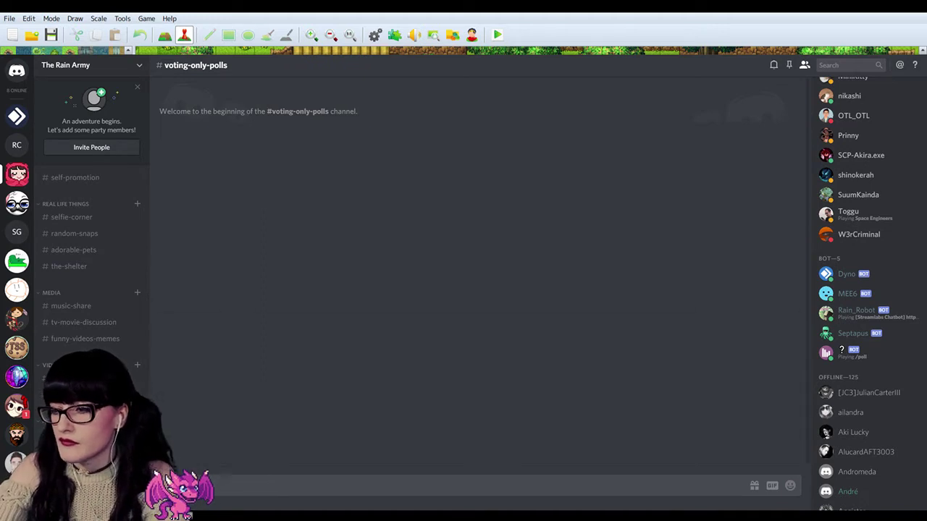
type("@")
key("BackSpace")
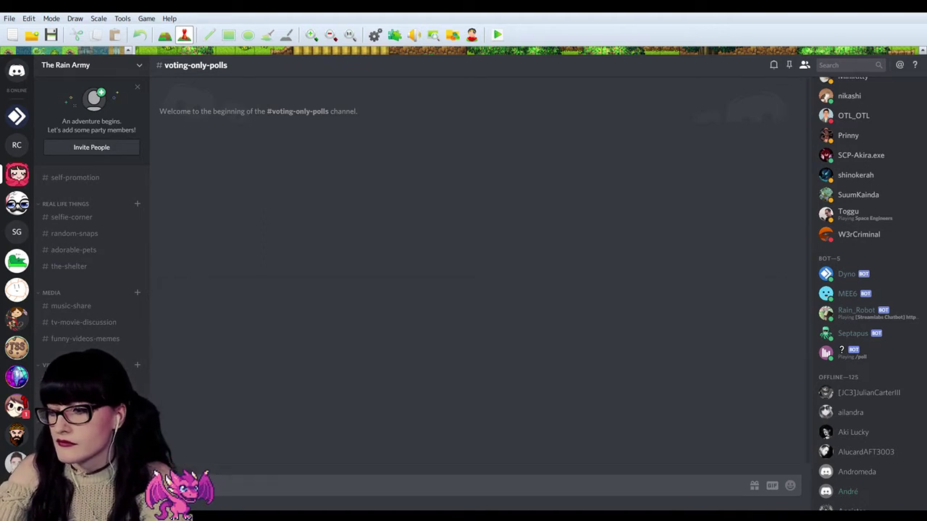
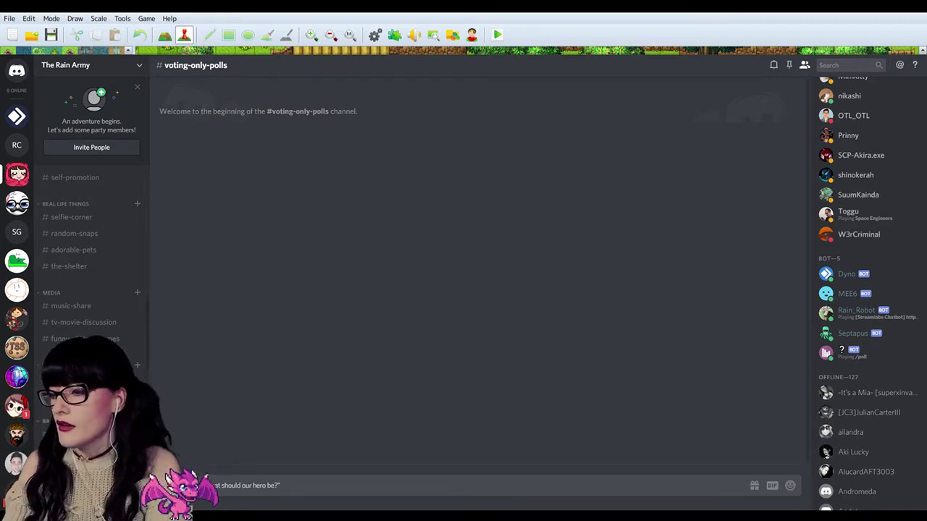
left_click(16, 145)
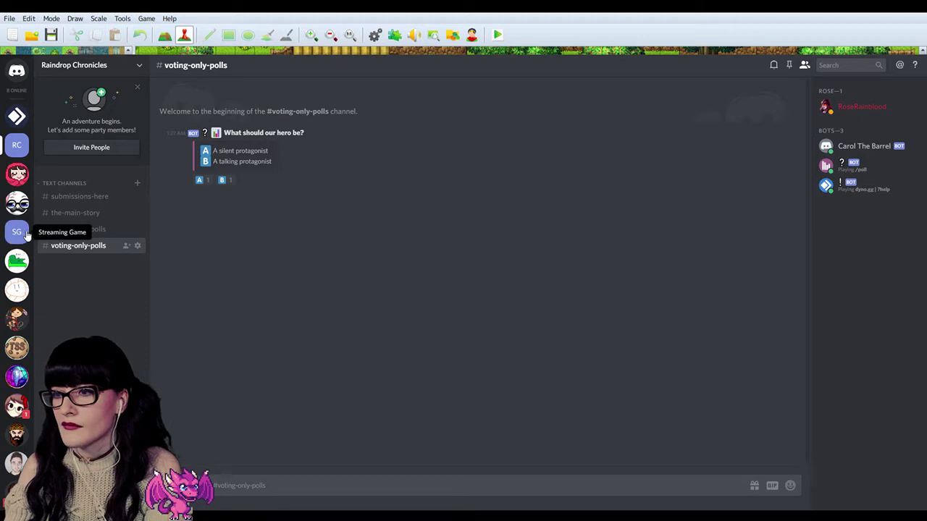
left_click(16, 173)
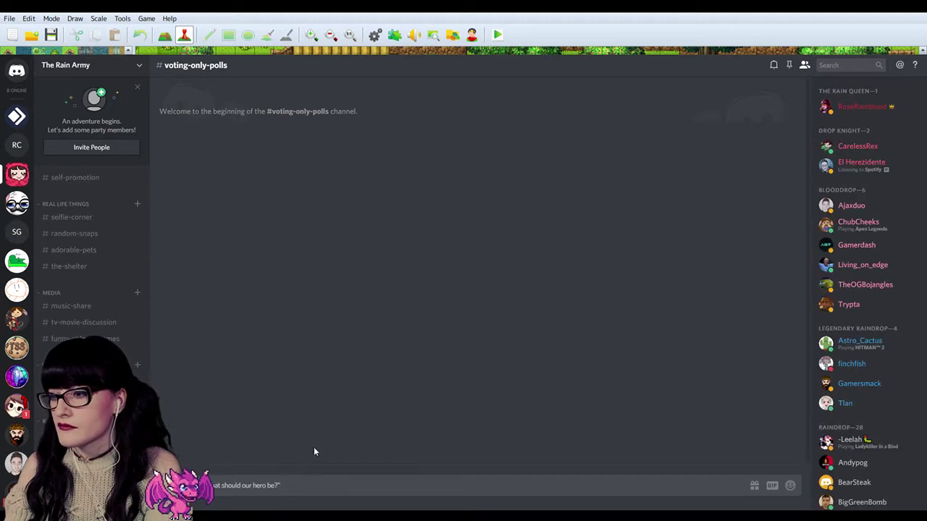
Add the answer options "A silent protagonist" and "A talking one" to the drafted poll command.
type("\"")
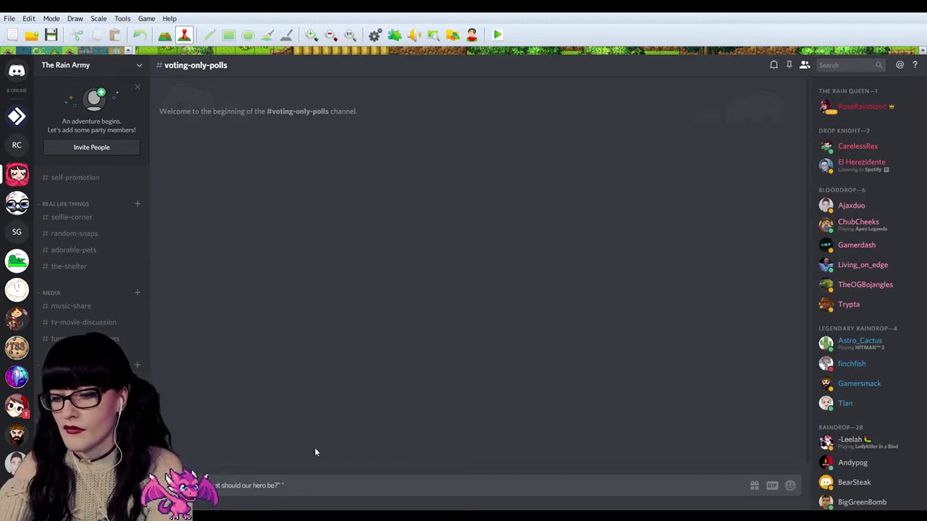
type("A silent p")
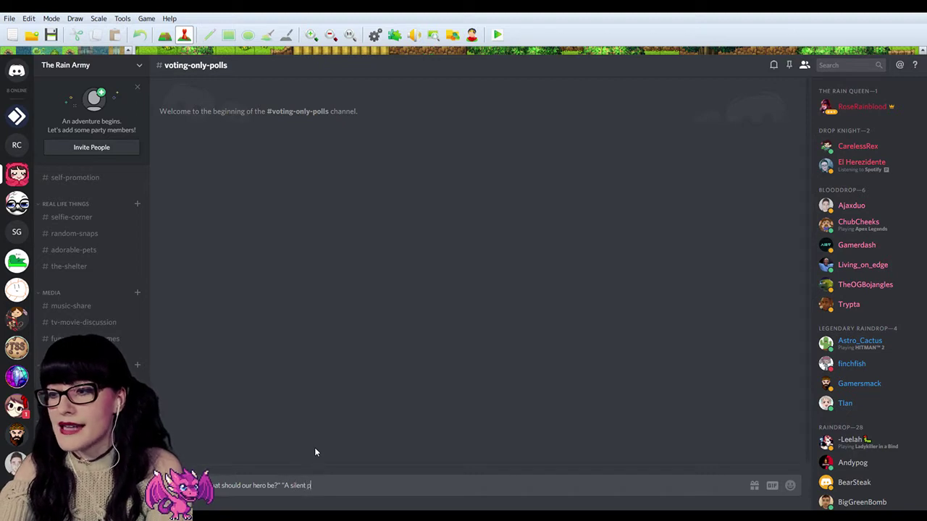
type("rogont")
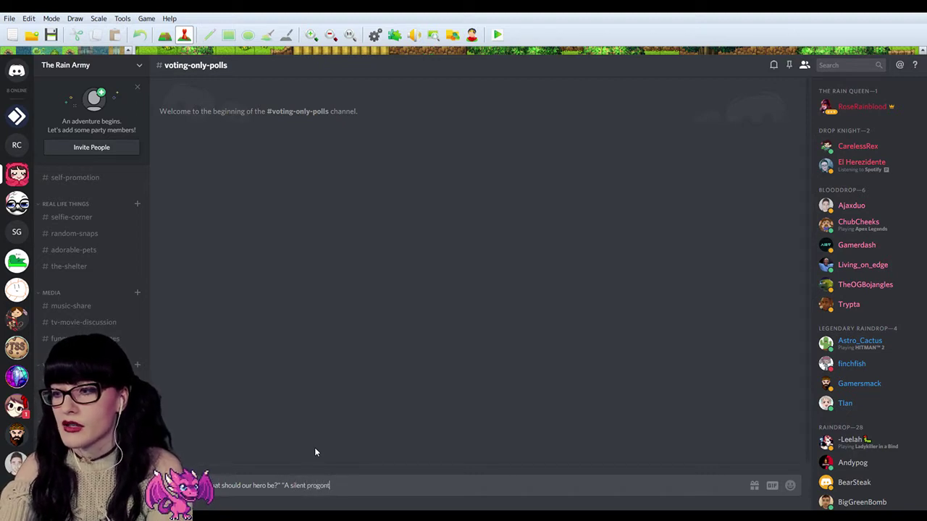
key("BackSpace")
key("BackSpace")
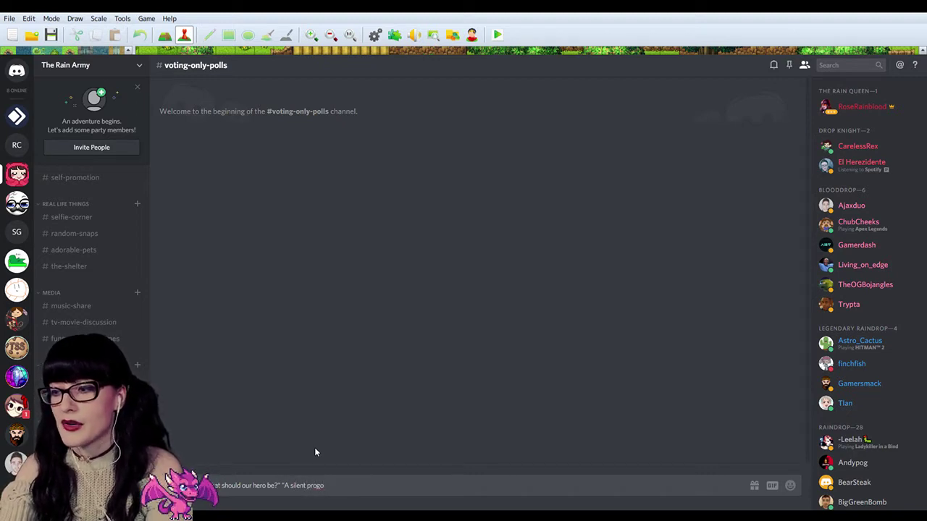
key("BackSpace")
key("BackSpace")
type("tago")
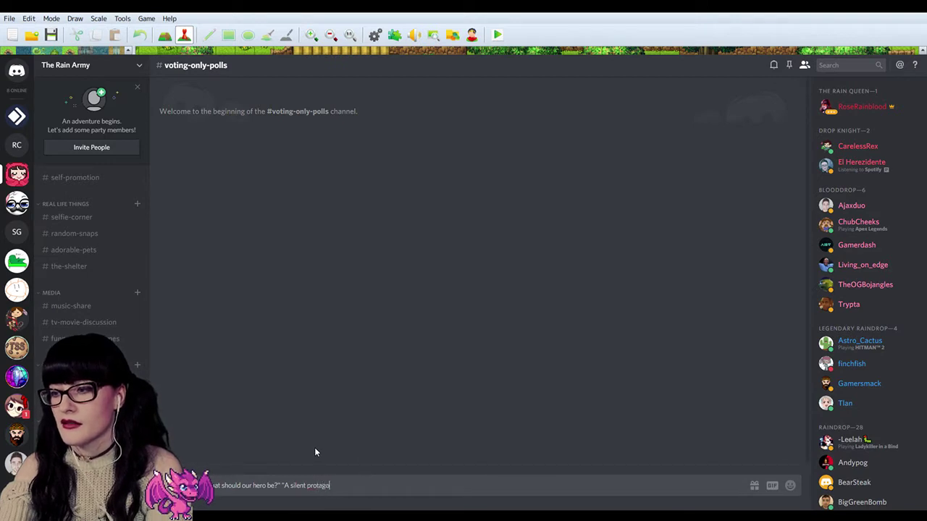
type("nist\" \"A")
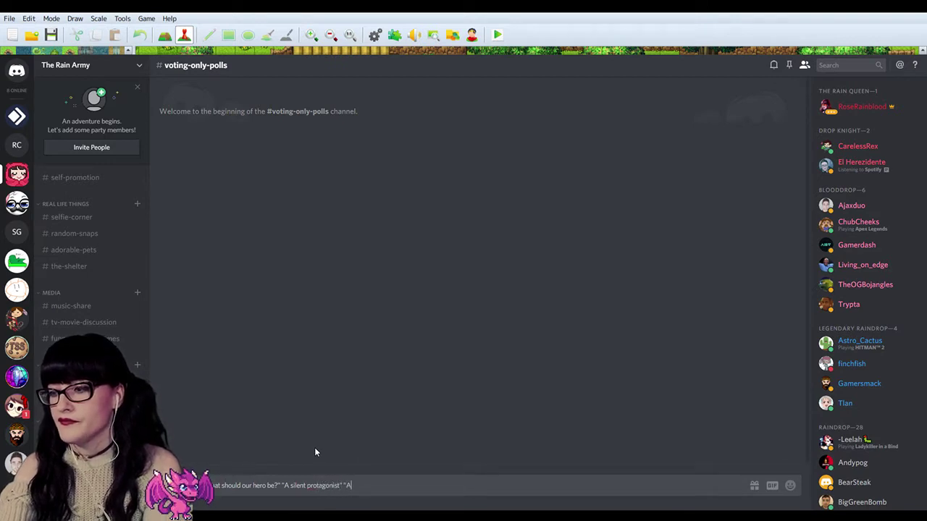
type(" talking one?")
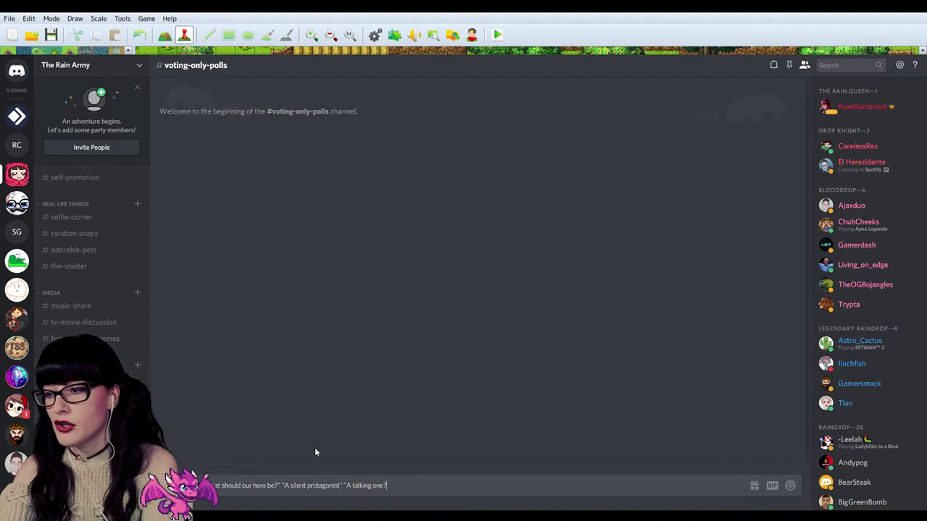
key("BackSpace")
type("\"")
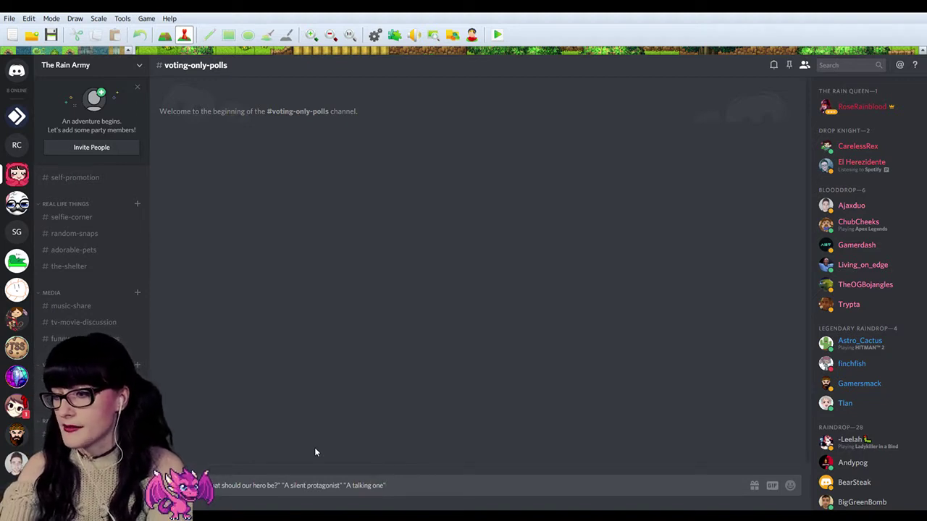
Put the full poll command on the clipboard and post it in voting-only-polls.
key("ctrl+a")
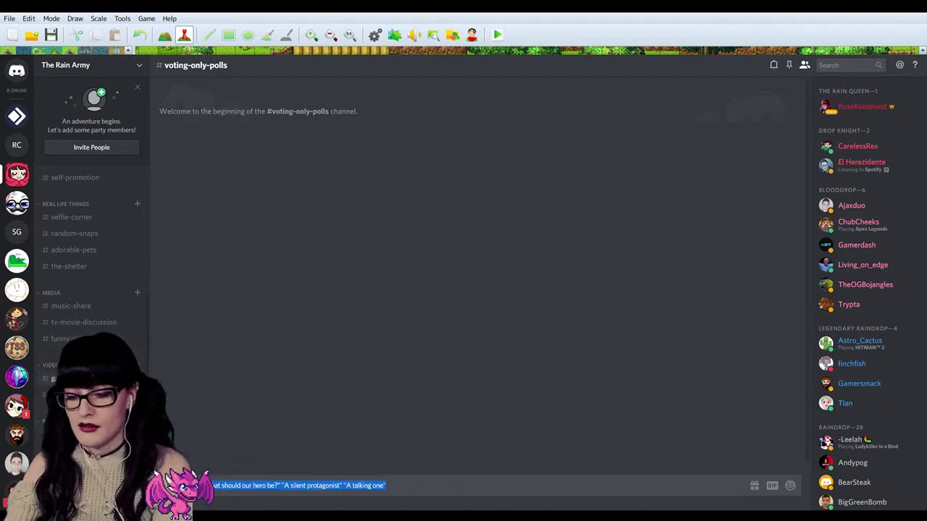
key("ctrl+x")
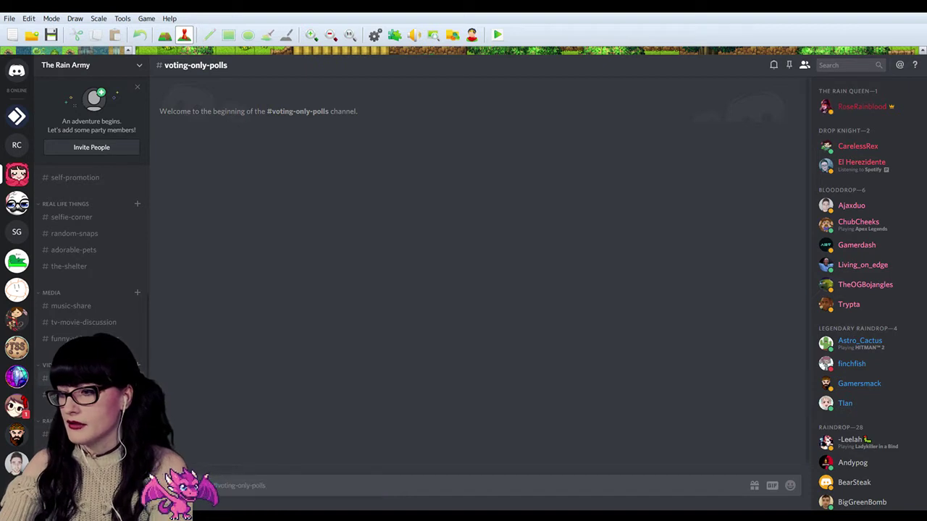
key("ctrl+v")
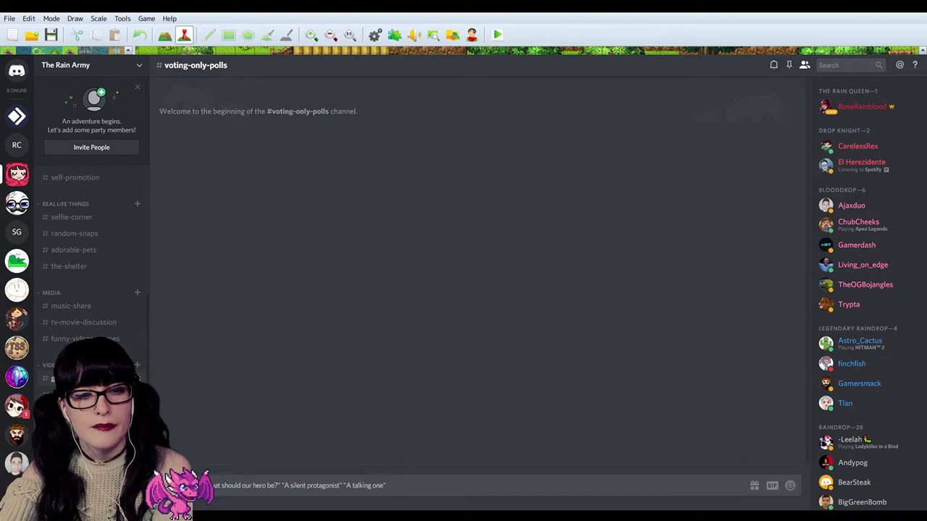
key("Return")
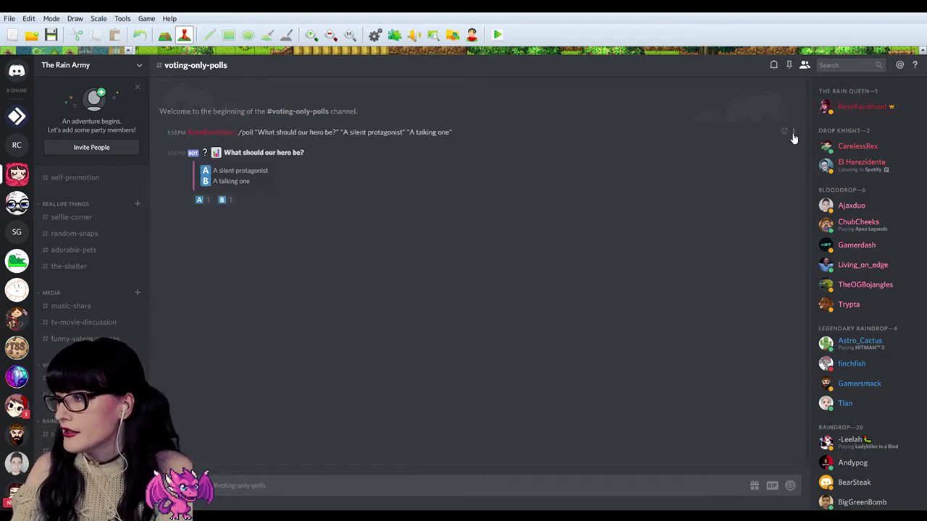
Delete the /poll command message from voting-only-polls and copy the link to the bot's poll message.
left_click(793, 134)
left_click(790, 184)
left_click(535, 337)
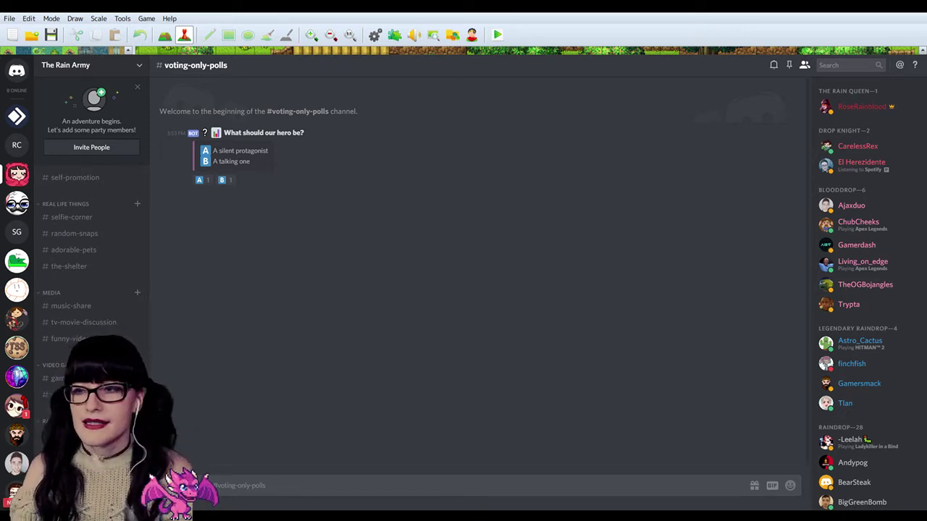
left_click(791, 135)
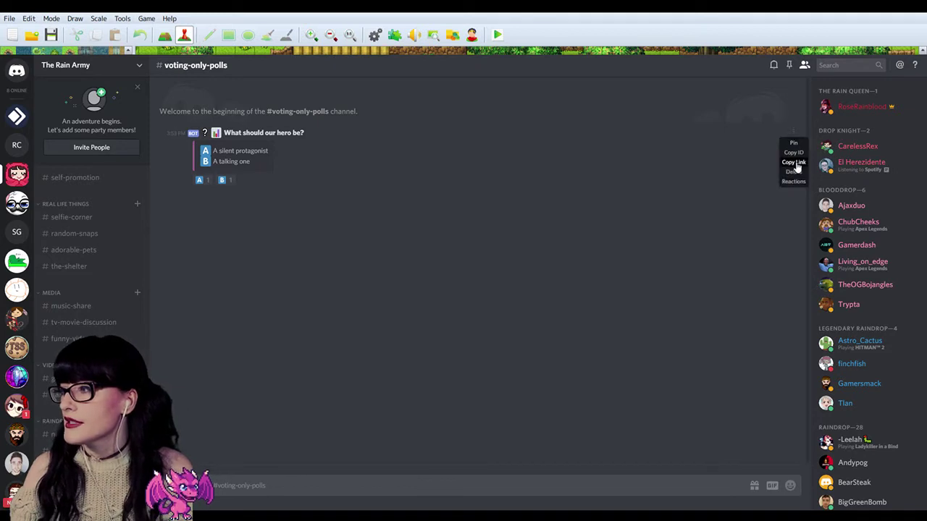
left_click(796, 163)
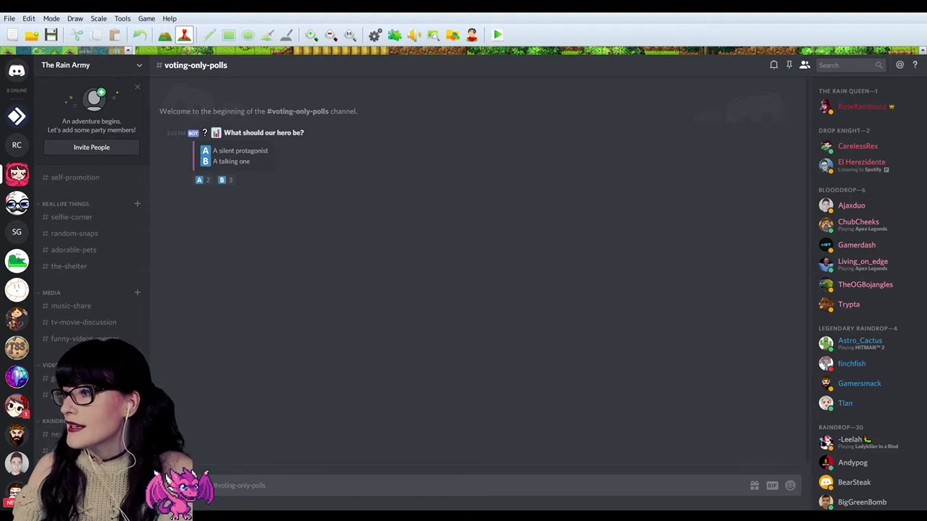
Review the forest village naming poll and its submitted suggestions in Raindrop Chronicles' community-polls channel.
left_click(17, 145)
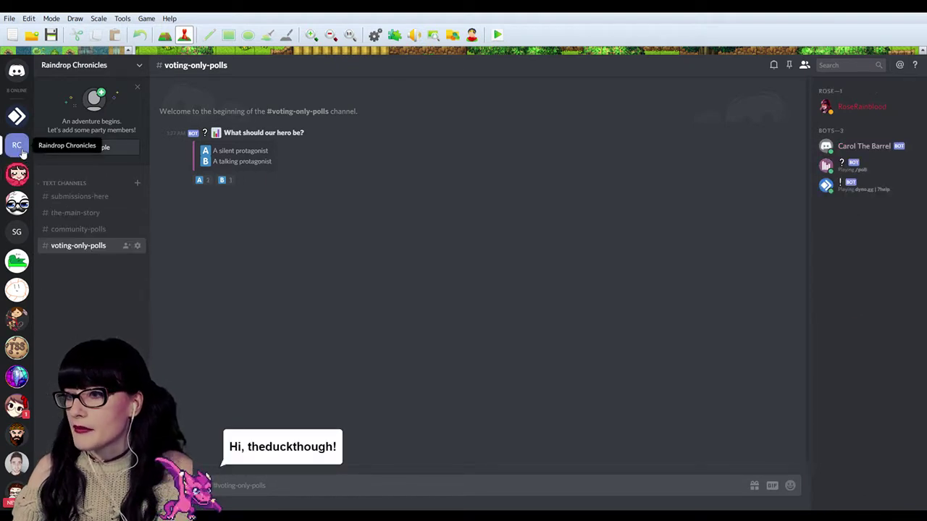
left_click(75, 229)
scroll(334, 267, "down", 3)
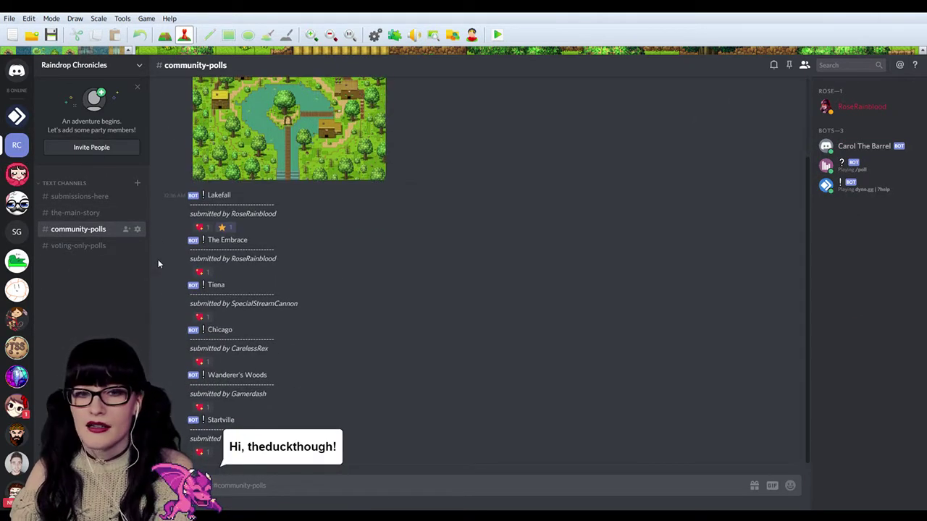
scroll(158, 264, "up", 3)
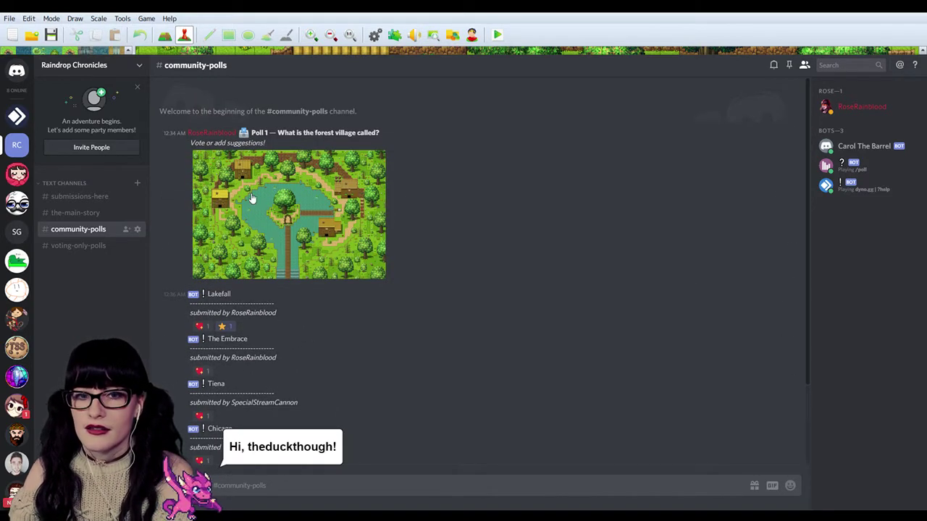
Post a !submissions-here command followed by random filler text in Raindrop Chronicles' submissions-here channel.
left_click(80, 197)
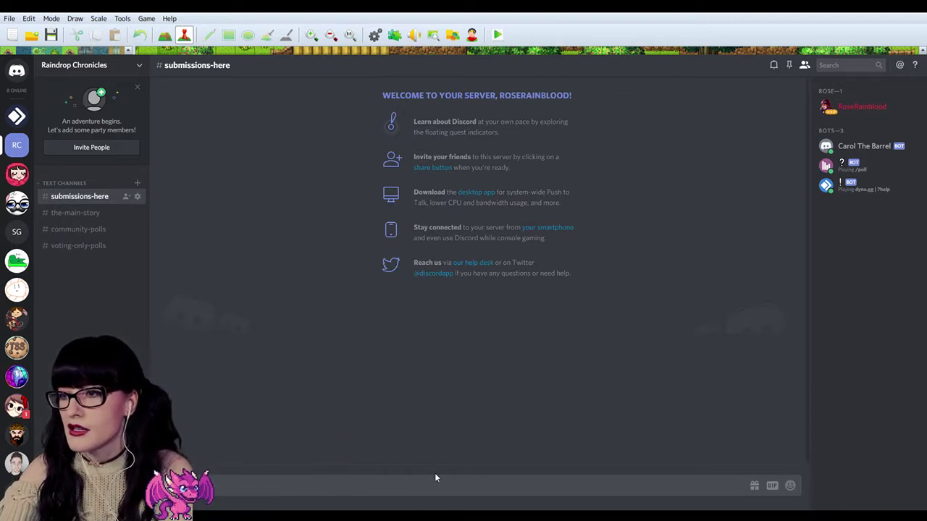
type("ere sdjfsdflsdjkfljksdfklsdlfksdkflfksdfksdfkljsdjk")
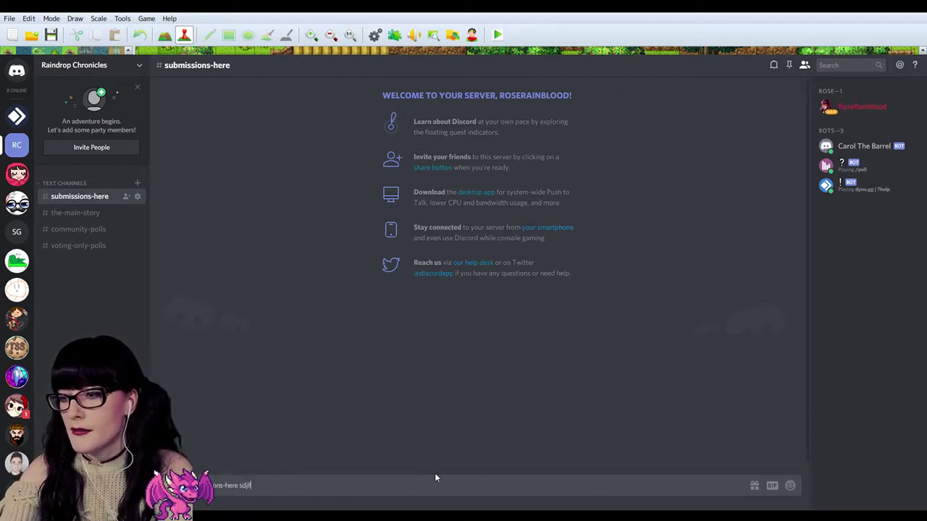
type("lflksdjfkljdskjfsdkfksjdf")
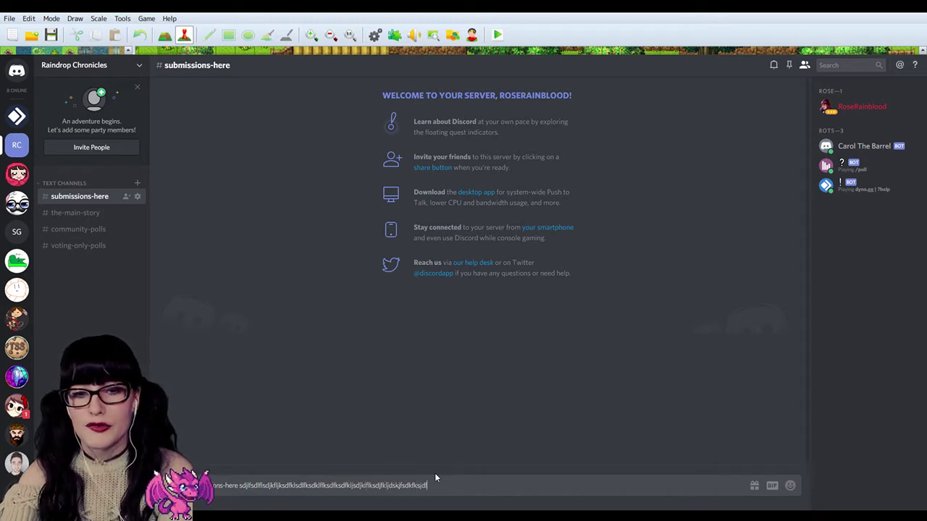
key("Return")
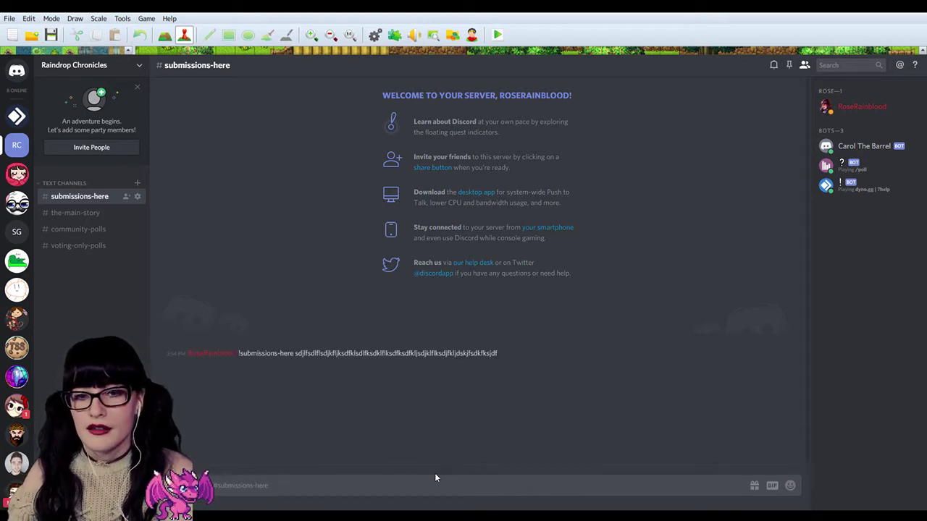
Delete the test message with random filler text from the submissions-here channel in Raindrop Chronicles.
double_click(793, 356)
right_click(795, 358)
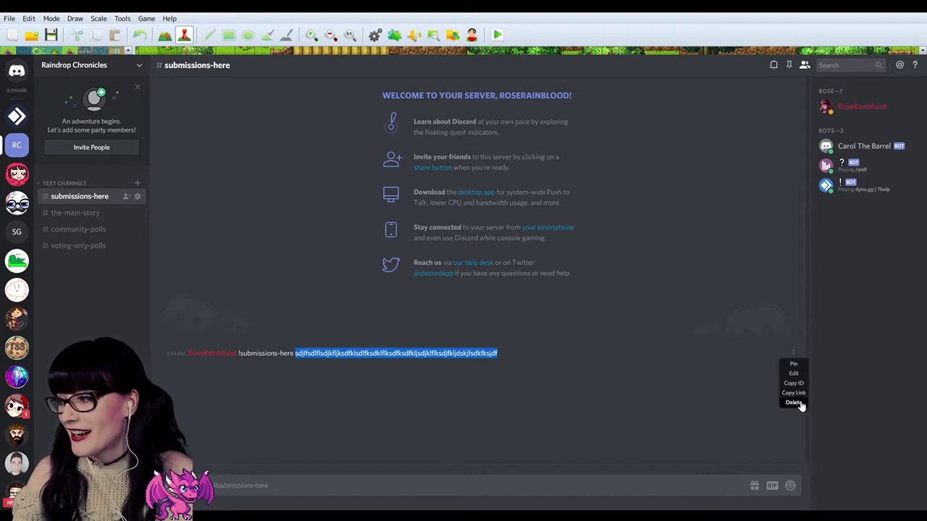
left_click(799, 401)
left_click(794, 354)
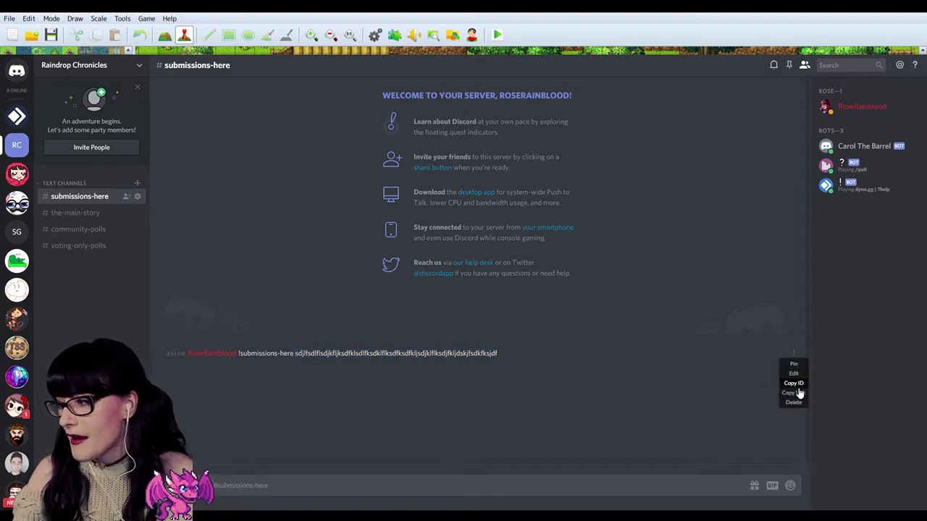
left_click(794, 402)
left_click(553, 350)
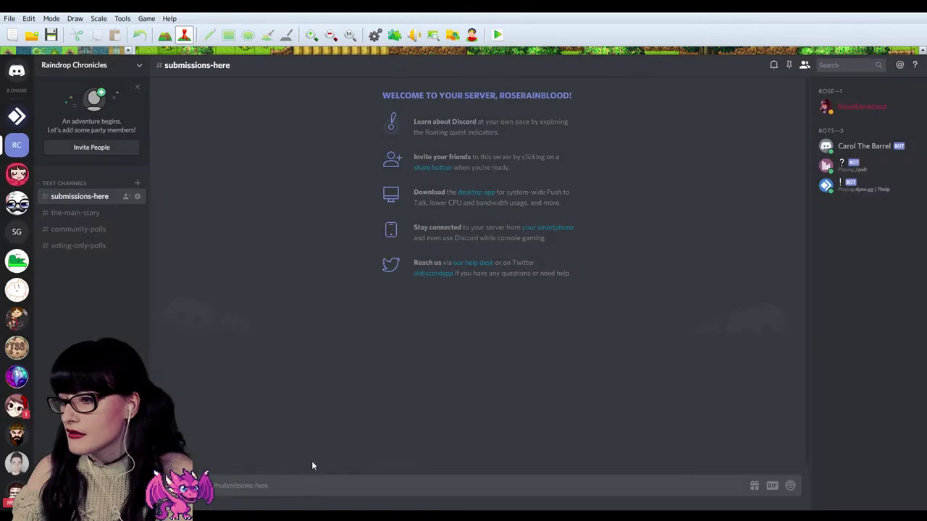
Post a community-polls submission command followed by random filler text in the submissions-here channel.
type("okay")
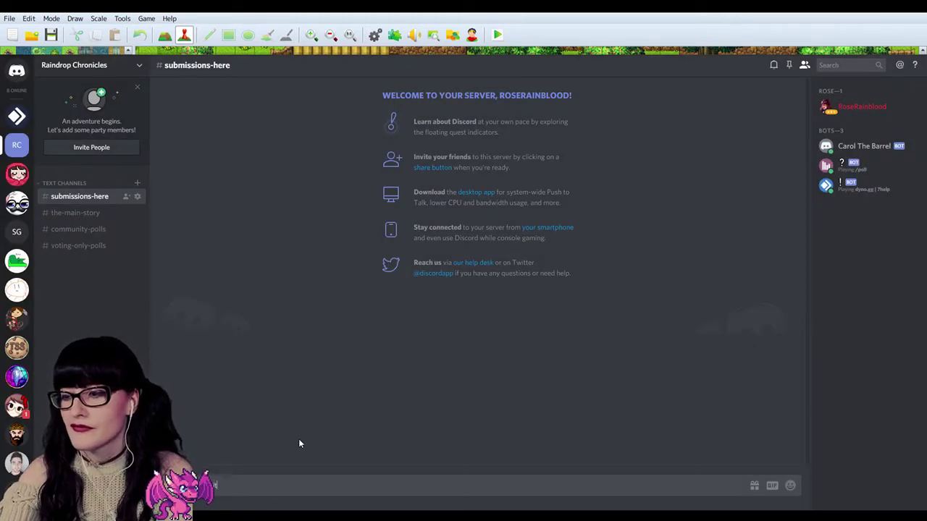
type("ty-polls")
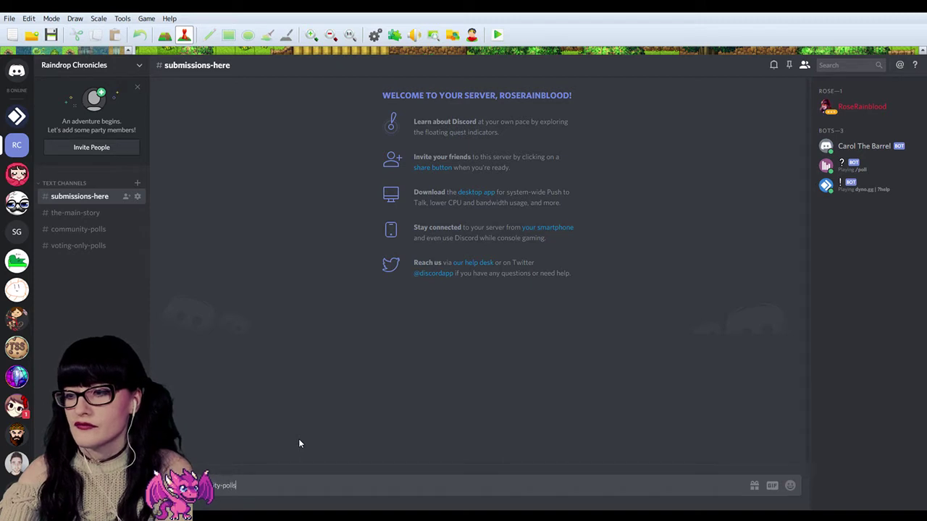
type(" jfjsdfsdfsdfsdfsdf")
key("Return")
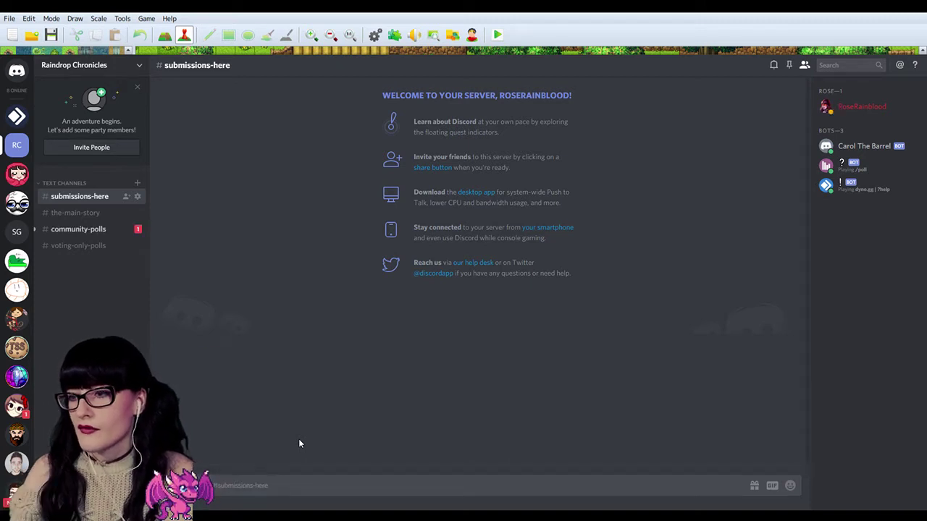
Review the forest village poll in community-polls, checking the new test submission and the reactions on the suggested names.
left_click(94, 230)
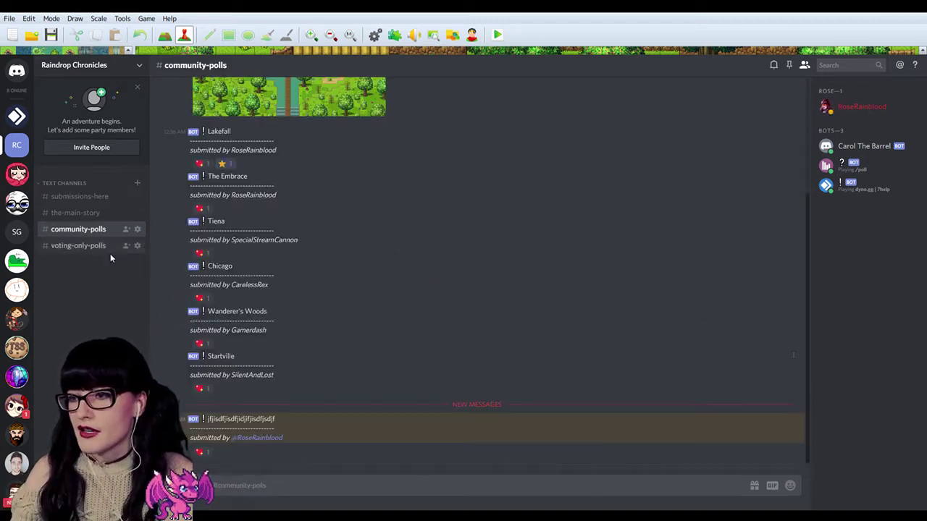
left_click(200, 455)
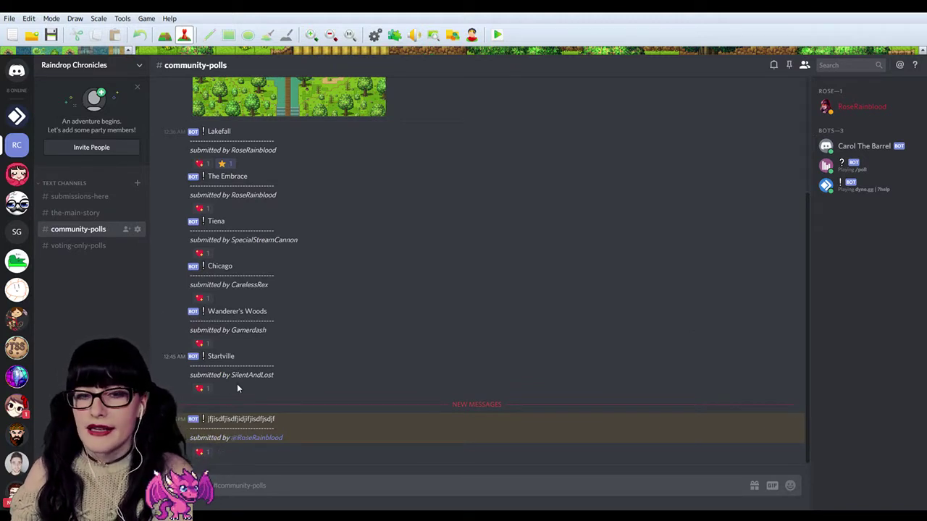
scroll(236, 383, "up", 3)
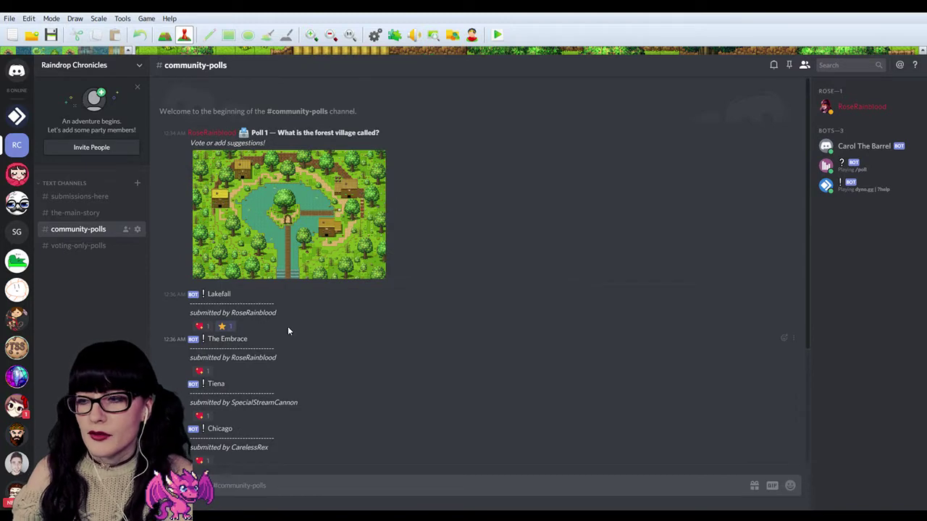
scroll(284, 326, "down", 3)
scroll(281, 326, "up", 3)
scroll(275, 325, "down", 3)
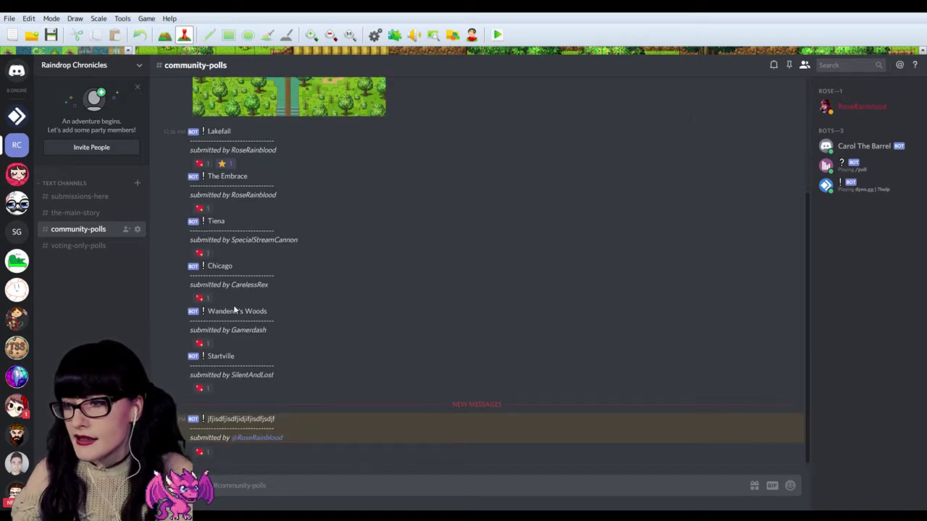
scroll(239, 310, "up", 3)
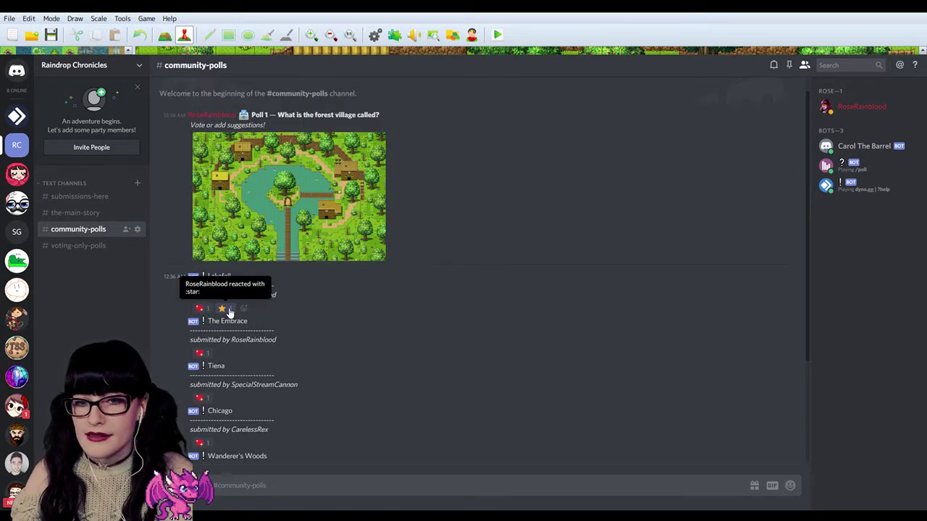
scroll(429, 372, "up", 1)
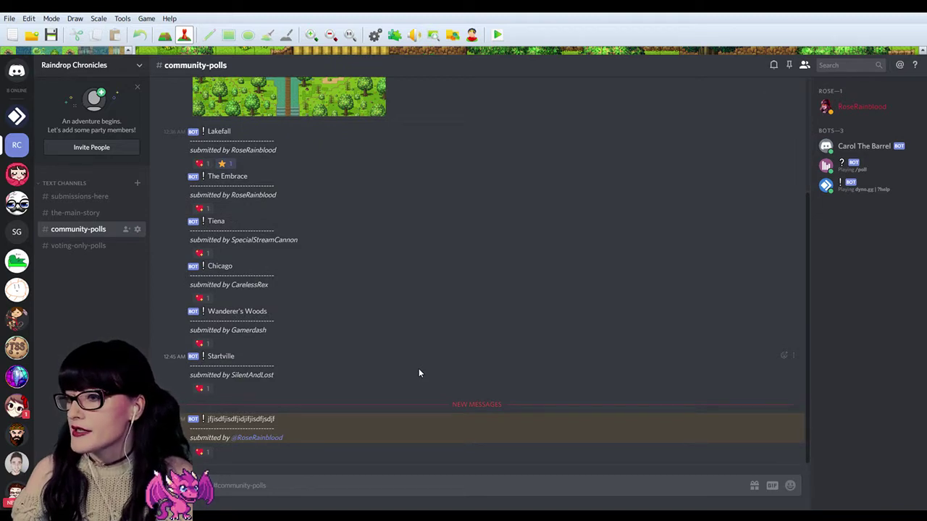
Delete the bot's filler-text submission from the community-polls channel.
left_click(797, 420)
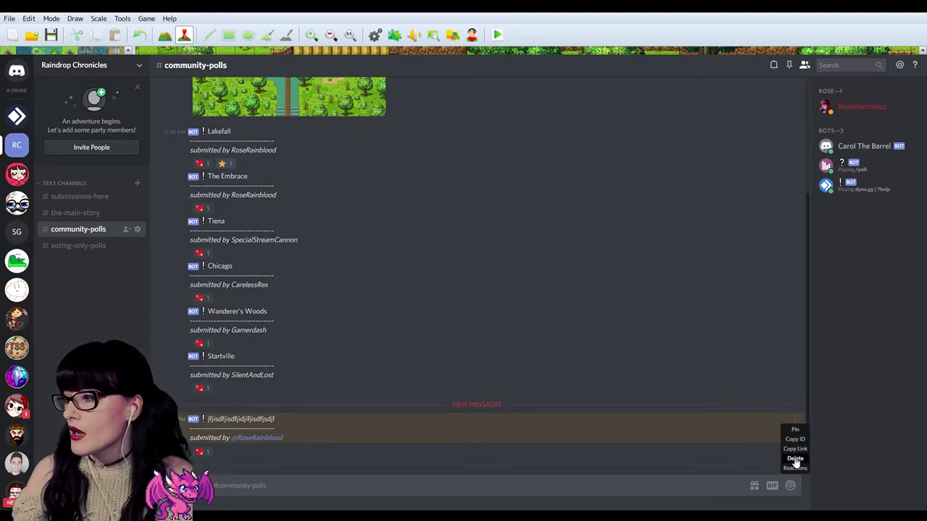
left_click(793, 467)
left_click(479, 348)
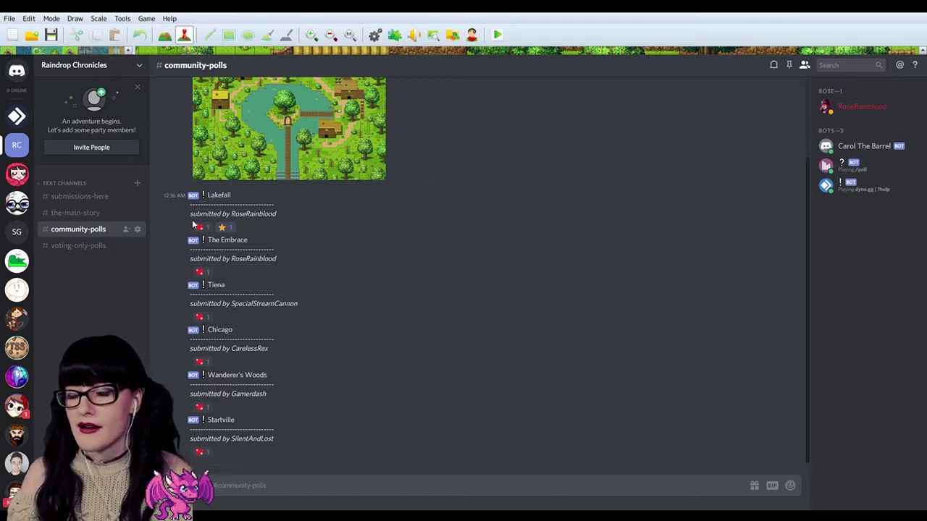
View the community's story submissions in the-main-story and return to the submissions-here channel.
left_click(94, 211)
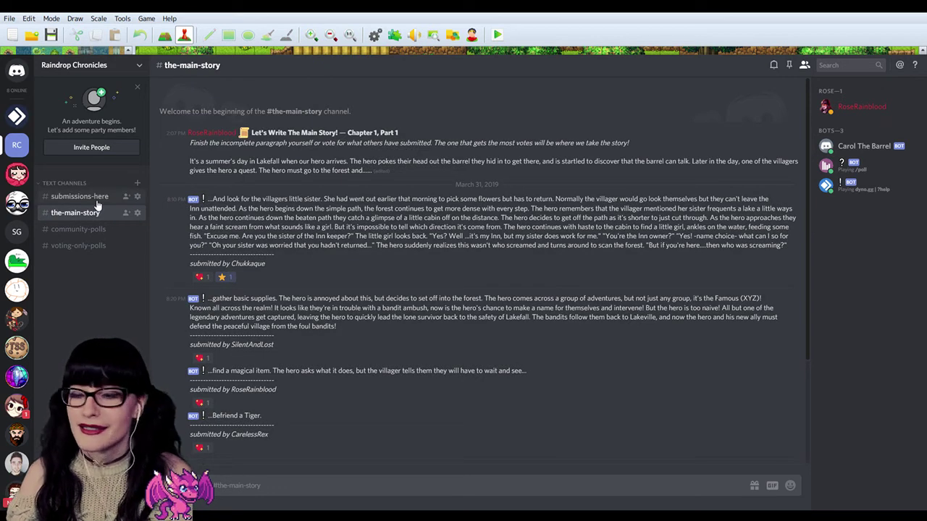
left_click(98, 202)
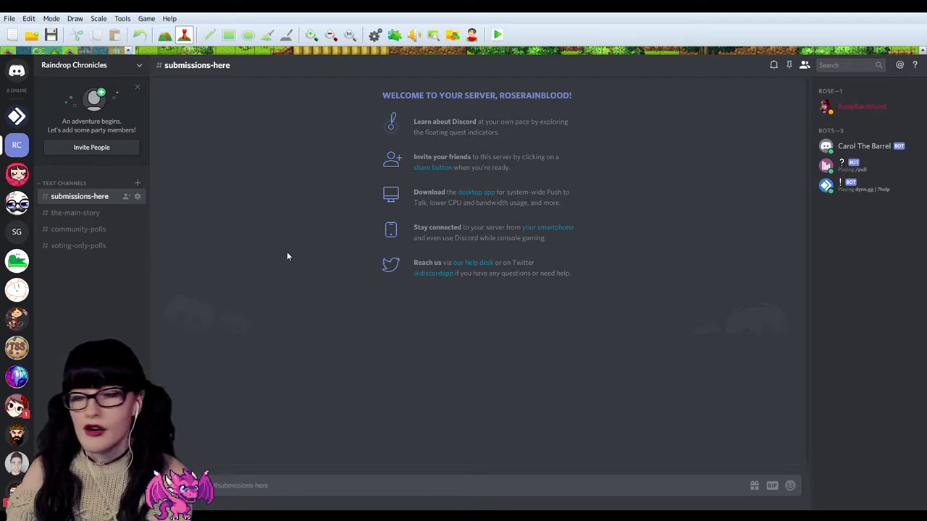
Copy the link to the "What should our hero be?" poll message in The Rain Army's voting-only-polls channel.
left_click(25, 181)
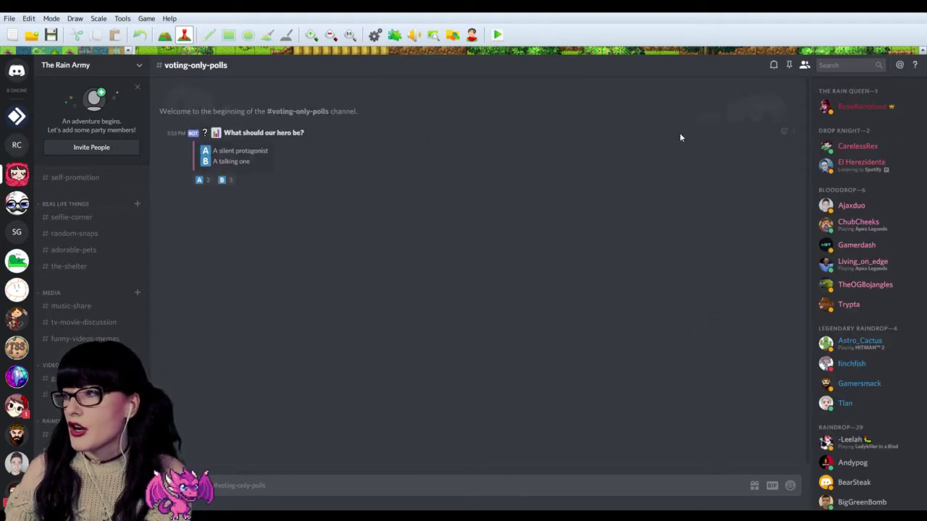
left_click(791, 132)
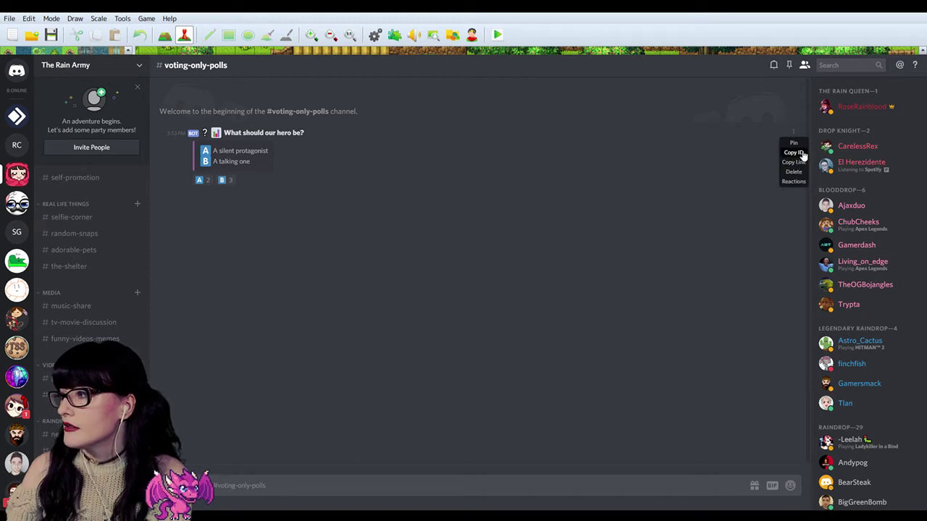
left_click(796, 162)
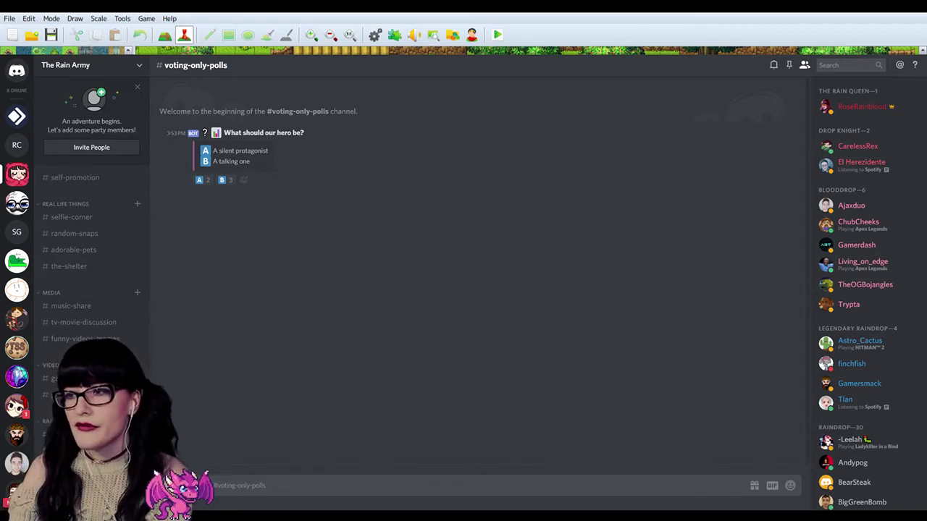
Enlarge the interface and check the votes on the "What should our hero be?" poll.
mouse_move(225, 180)
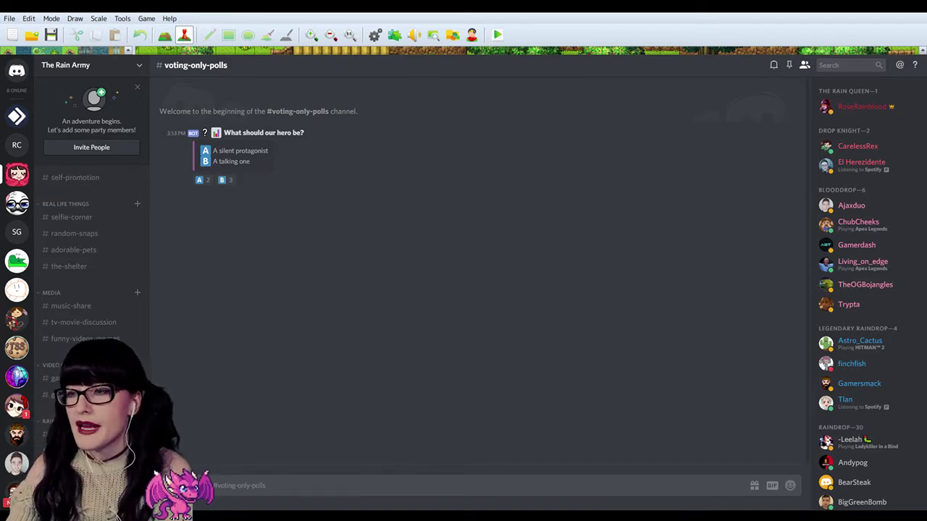
key("ctrl+equal")
key("ctrl+equal")
key("ctrl+equal")
key("ctrl+minus")
key("ctrl+minus")
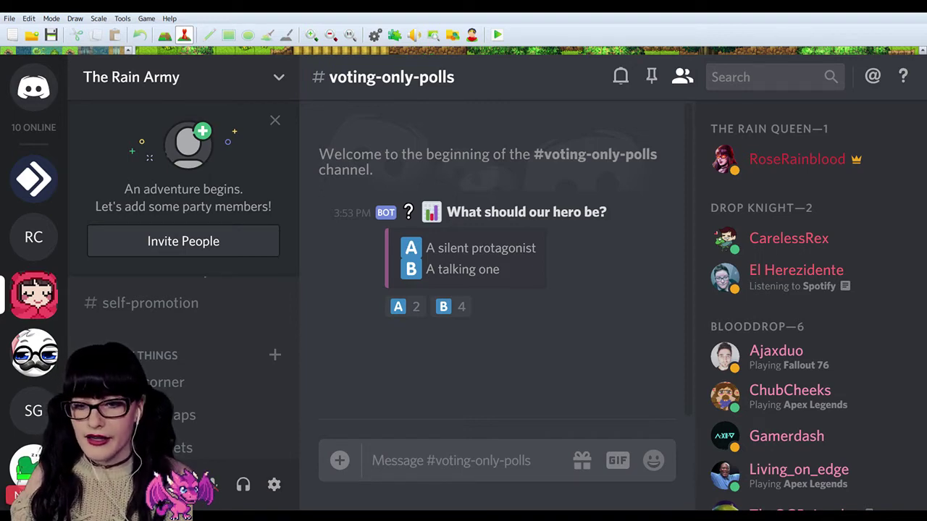
Switch to RPG Maker MV and examine the dialogue commands of the Colonel Sanders event on the Lakefall map.
key("alt+Tab")
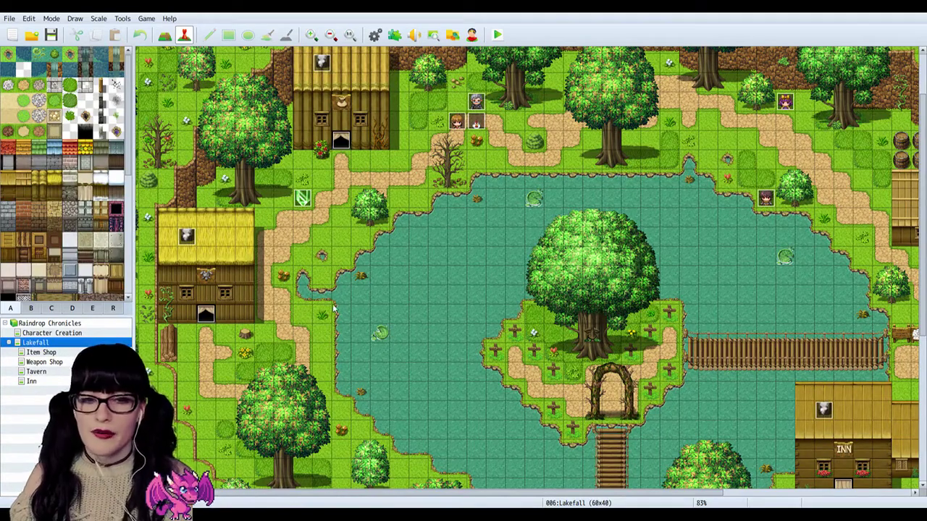
scroll(336, 307, "up", 2)
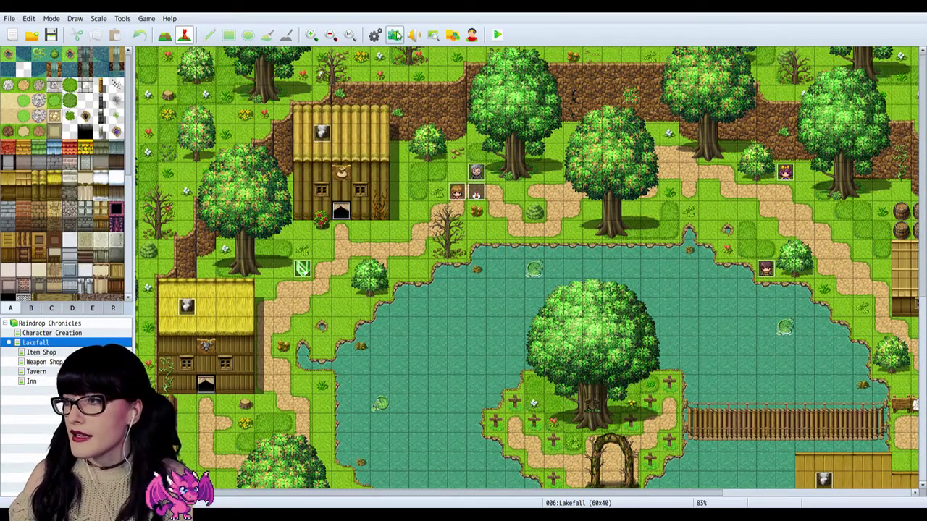
left_click(311, 35)
left_click(311, 35)
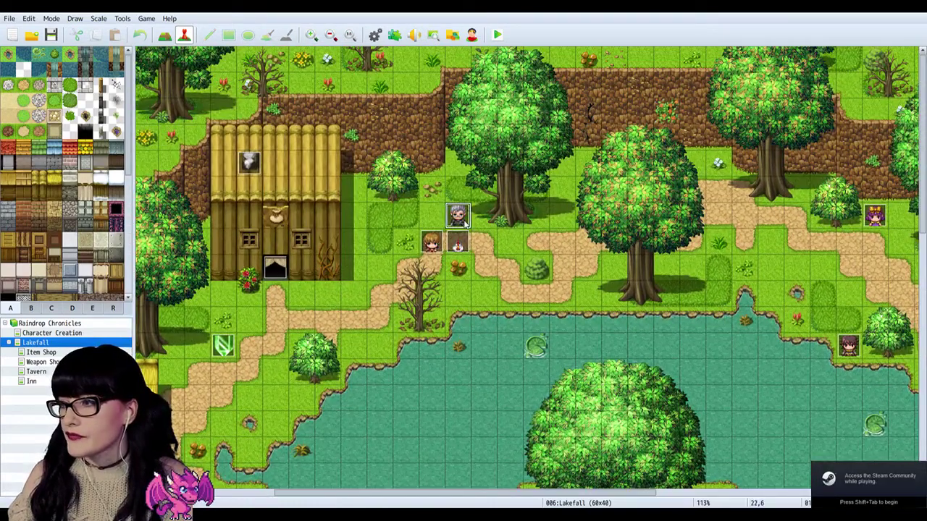
double_click(457, 215)
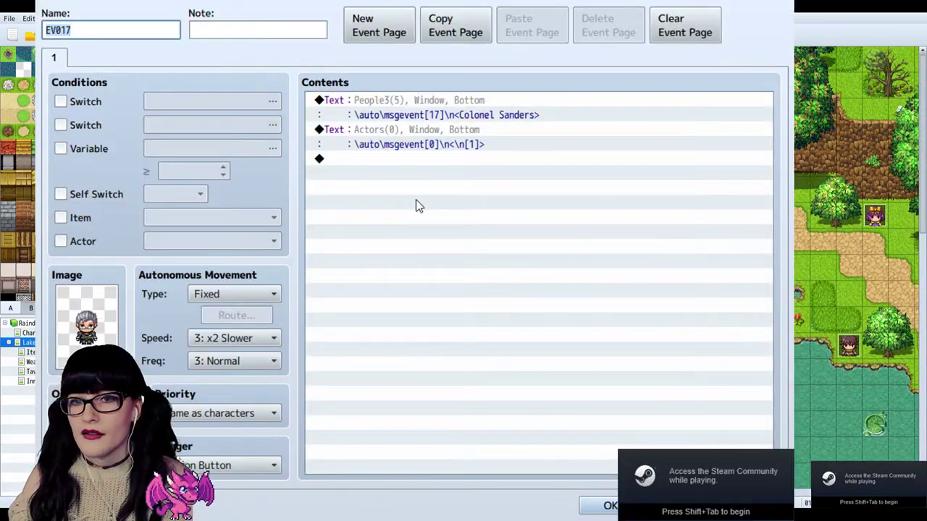
key("Escape")
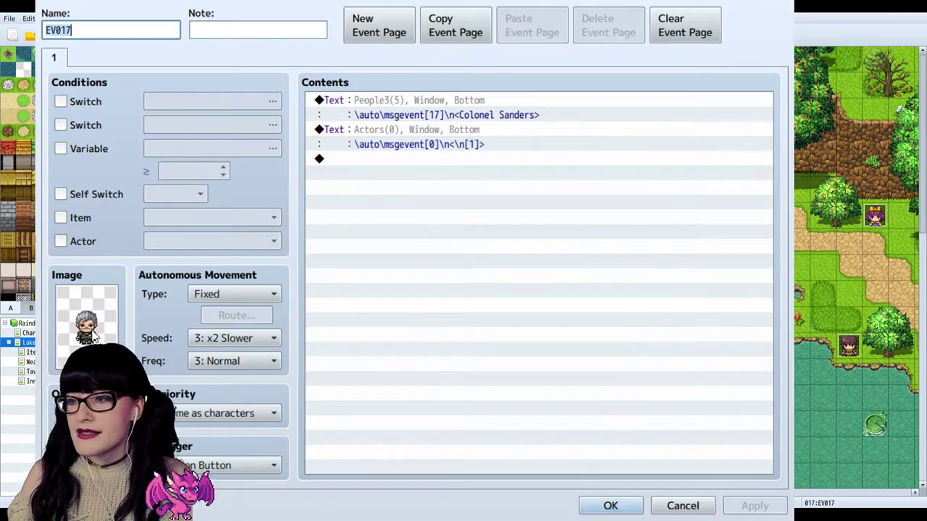
double_click(465, 220)
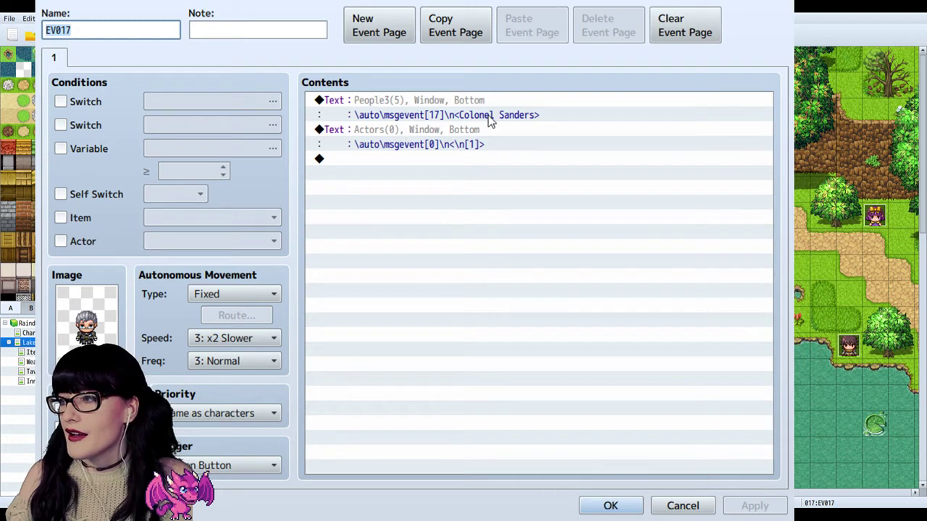
double_click(445, 162)
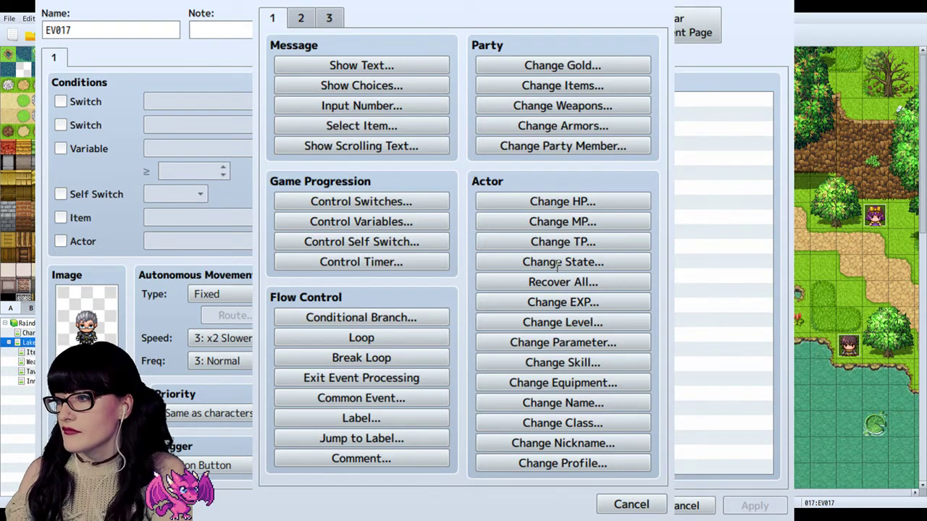
key("Escape")
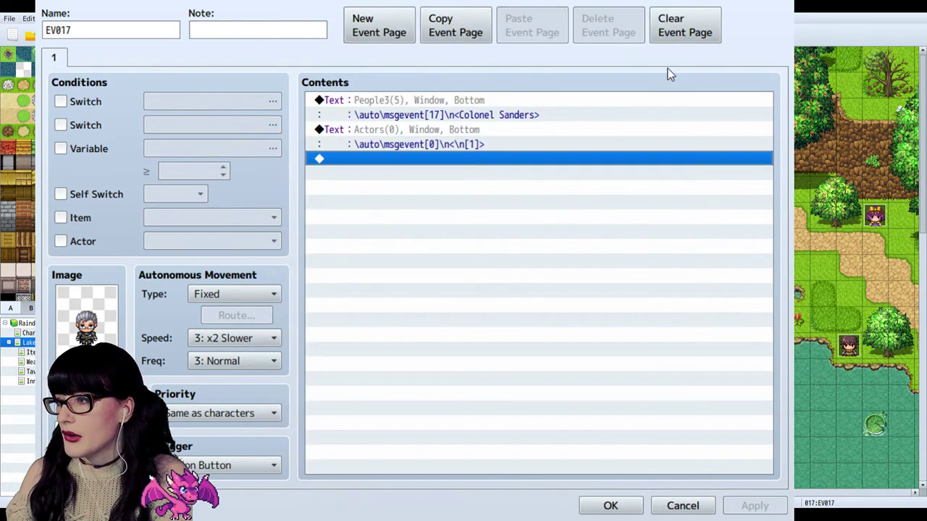
key("Escape")
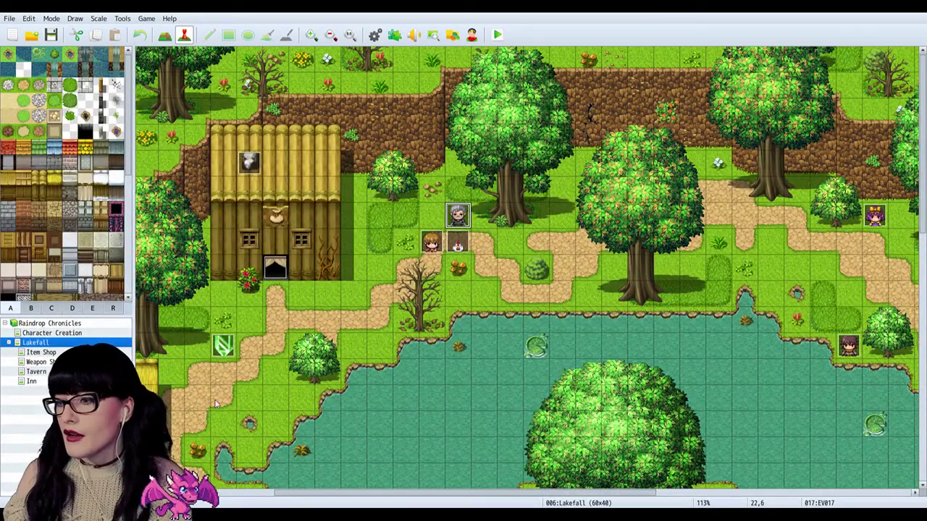
Playtest the game and continue from the saved game in File 1.
left_click(498, 35)
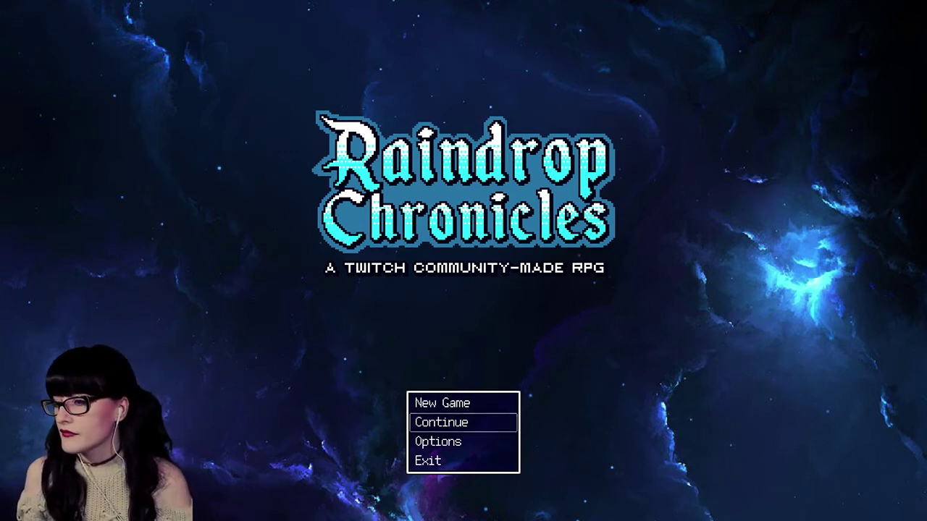
key("Return")
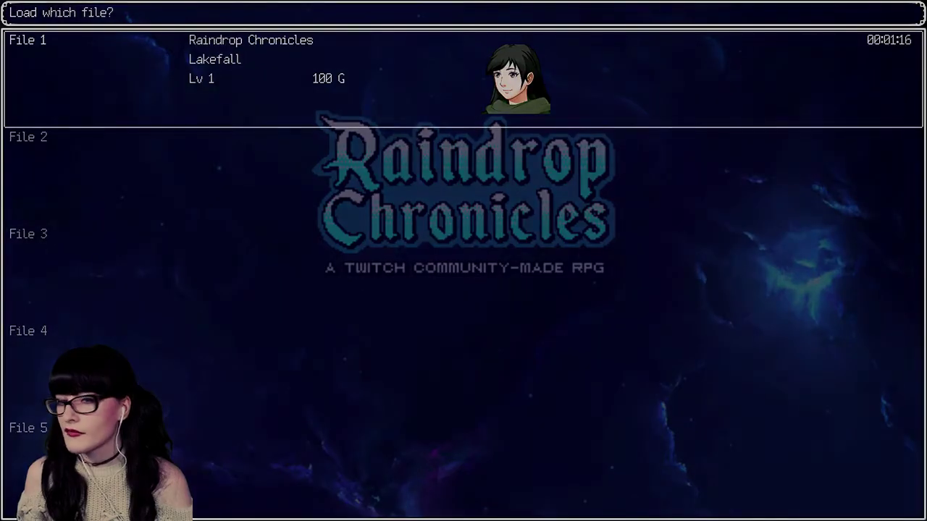
key("Return")
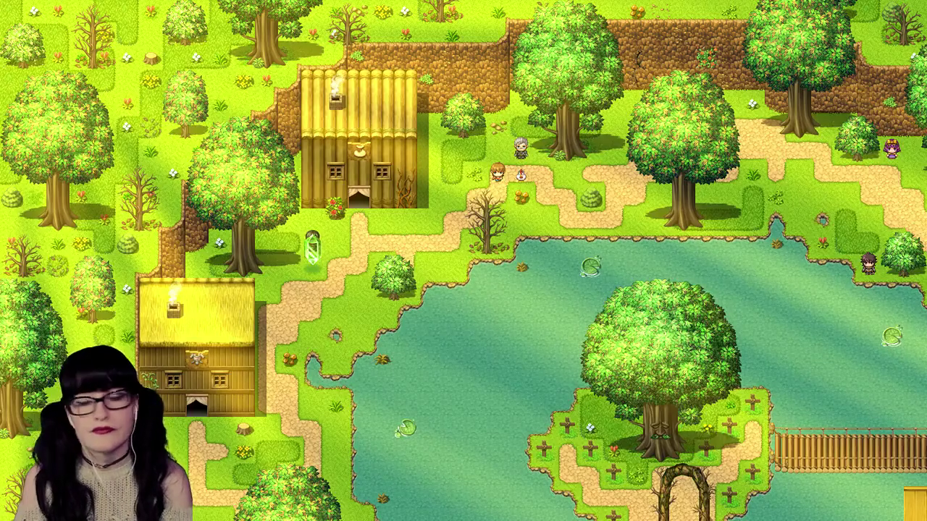
Walk the hero to the Colonel Sanders character north of the lake and talk to him.
key("Right")
key("Up")
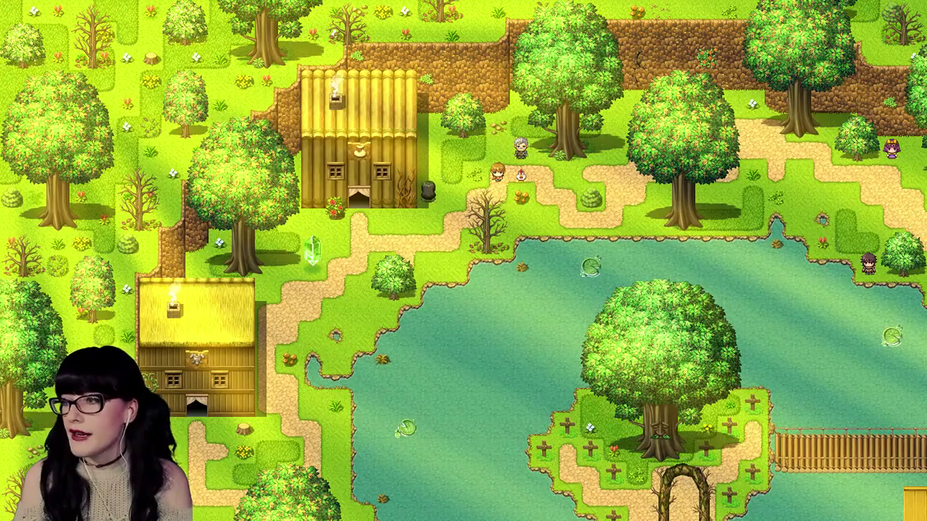
key("Right")
key("Return")
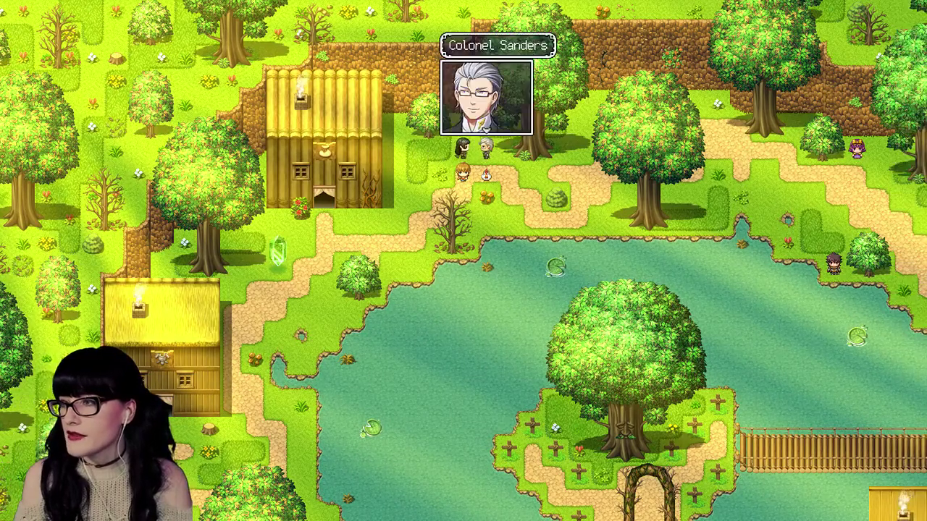
Finish the conversation with Colonel Sanders, walk the hero around the nearby house, and leave the playtest for the map editor.
key("Return")
key("Return")
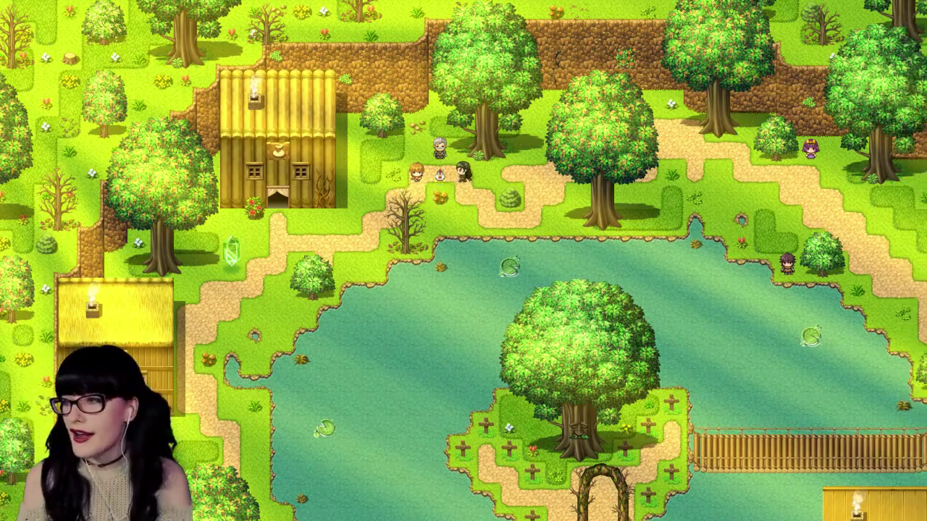
key("Left")
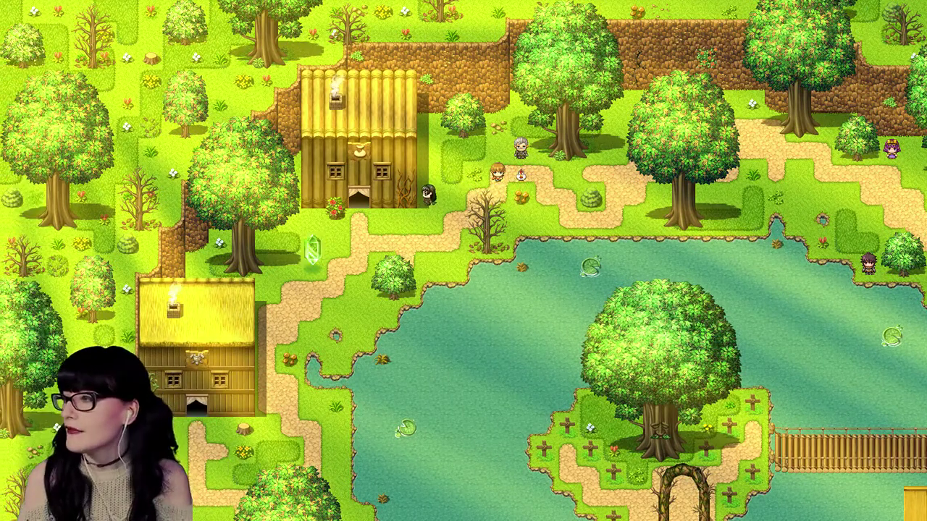
key("Down")
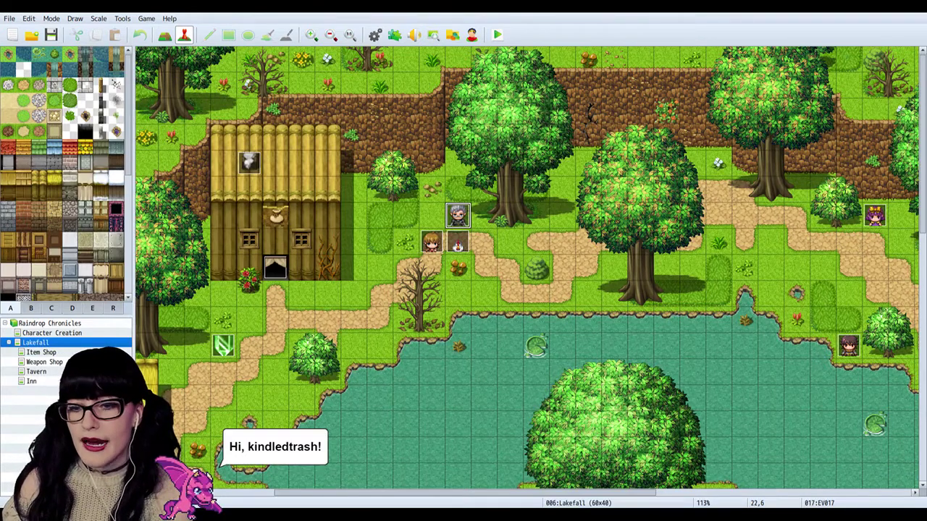
key("alt+Tab")
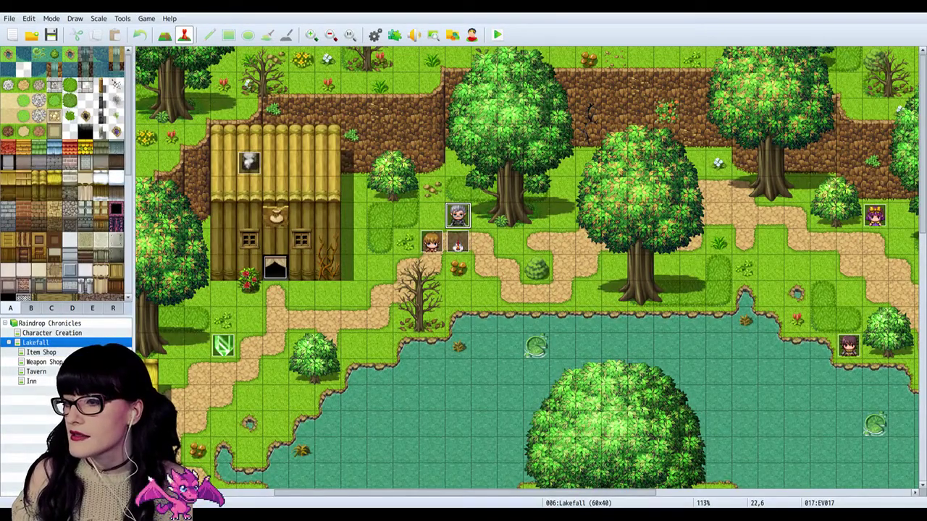
Playtest the game again, starting a new game and advancing past the hero's awakening message to the gender question.
left_click(498, 37)
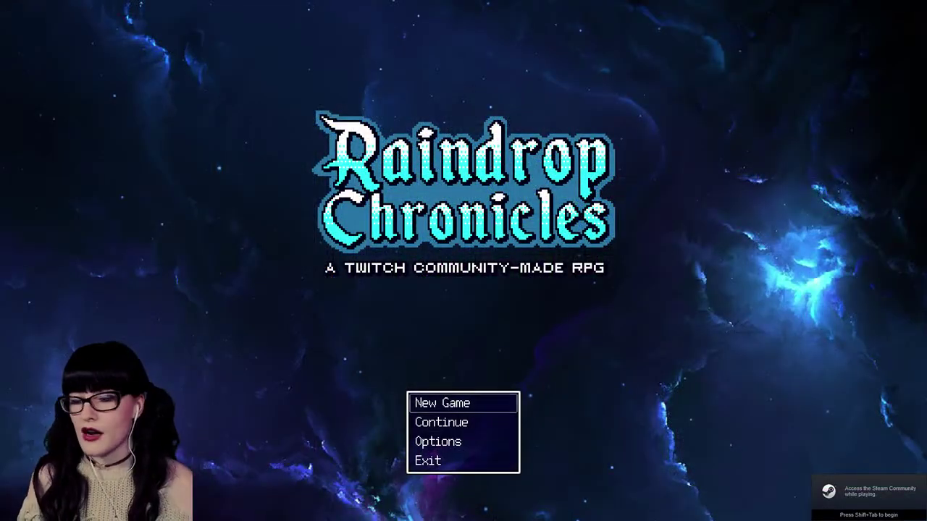
key("Return")
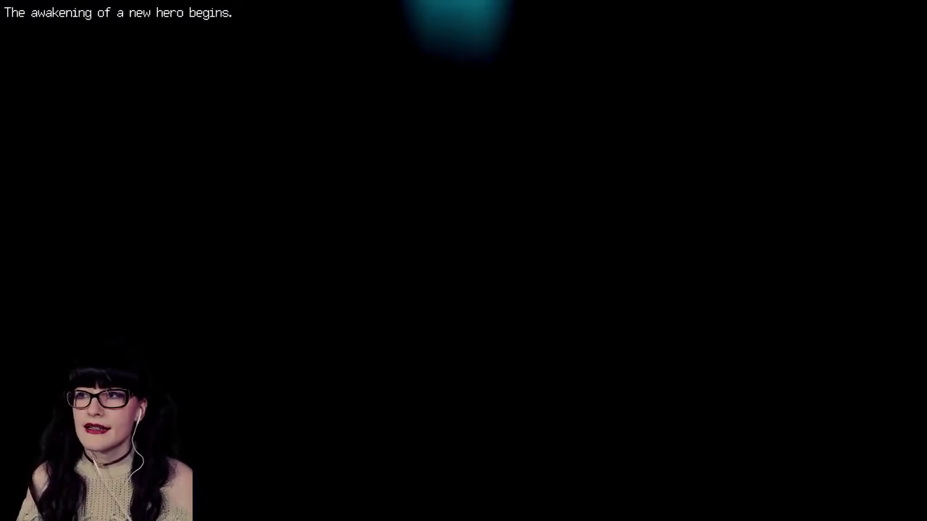
key("Return")
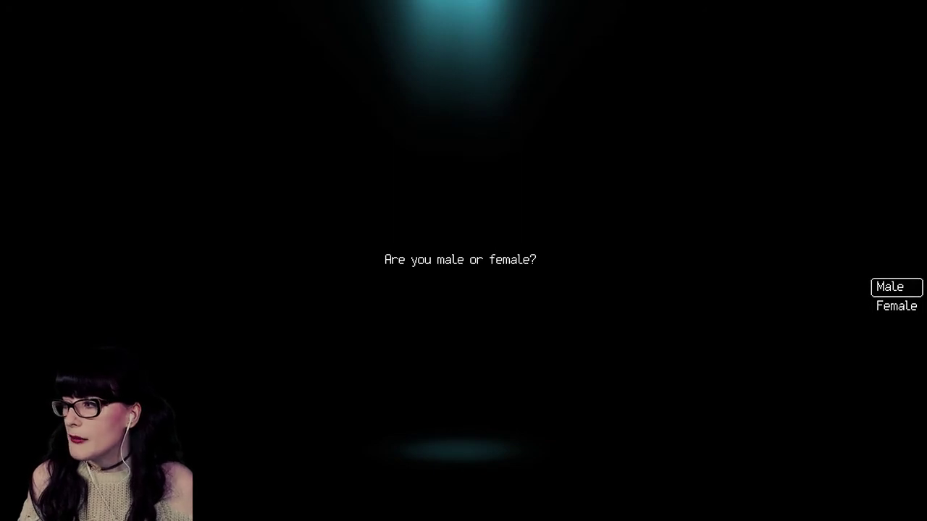
Choose Female as the hero's gender and highlight Medium for the complexion.
key("Down")
key("Return")
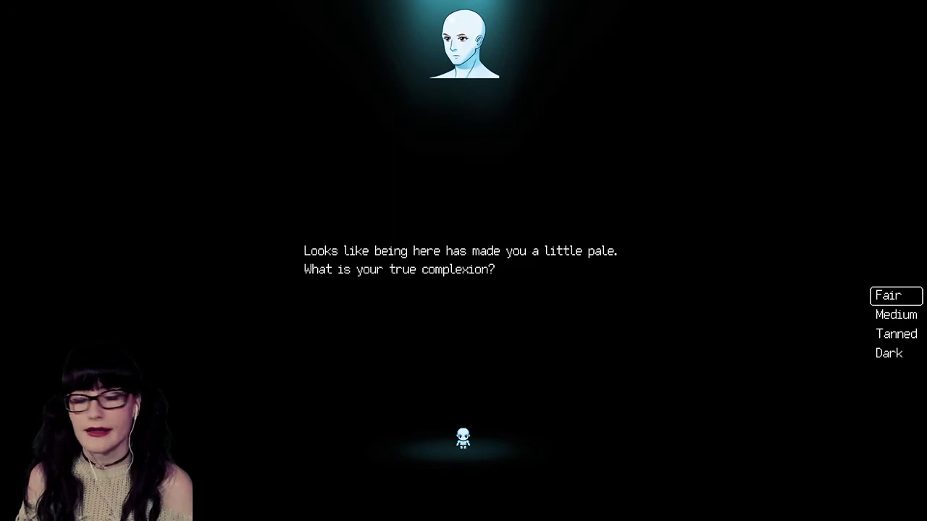
key("Down")
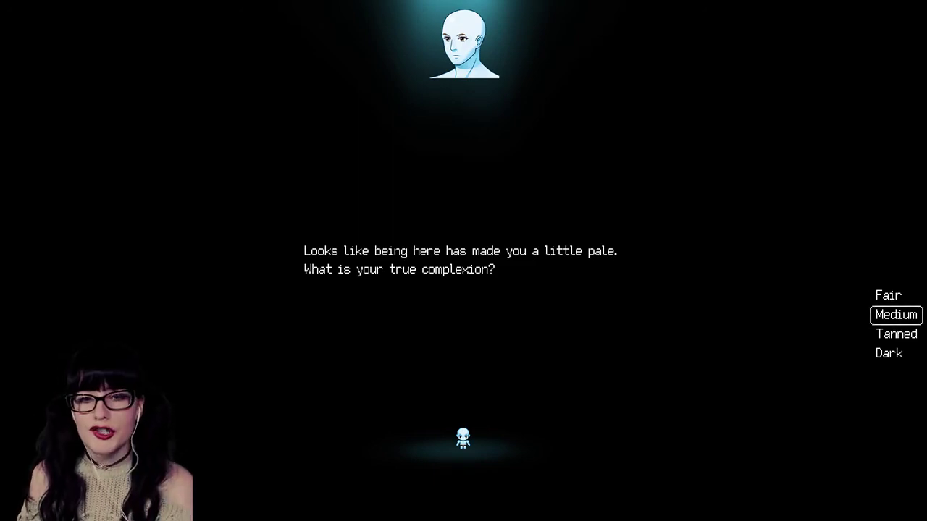
key("Up")
key("Down")
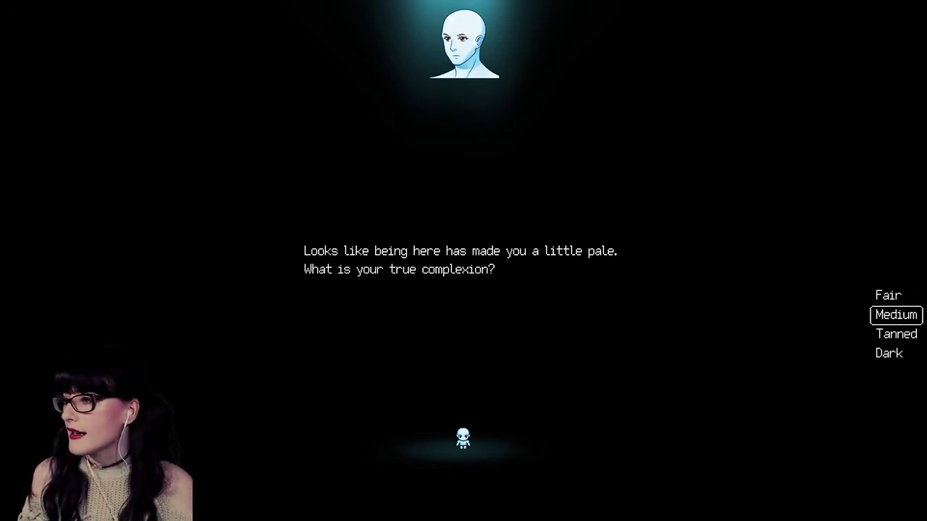
Give the hero a Tanned complexion and Brown hair in the character creation questions.
key("Down")
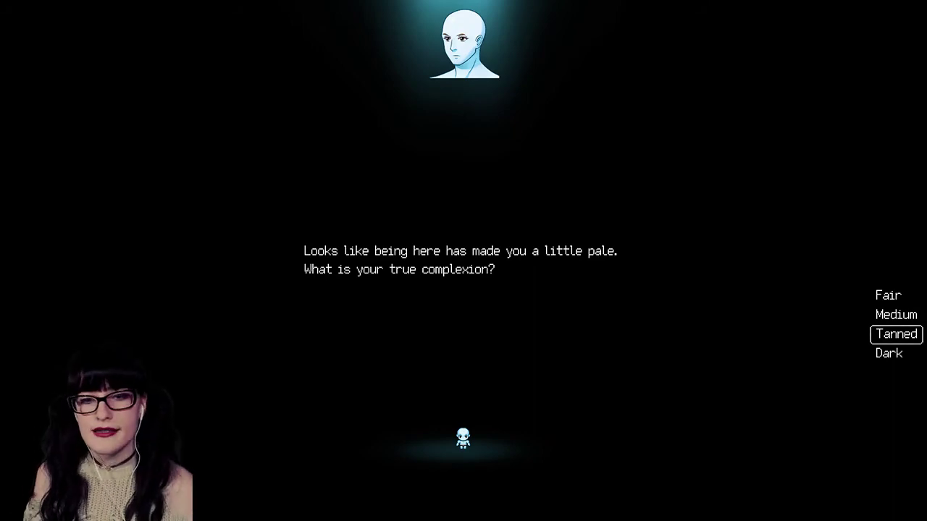
key("Return")
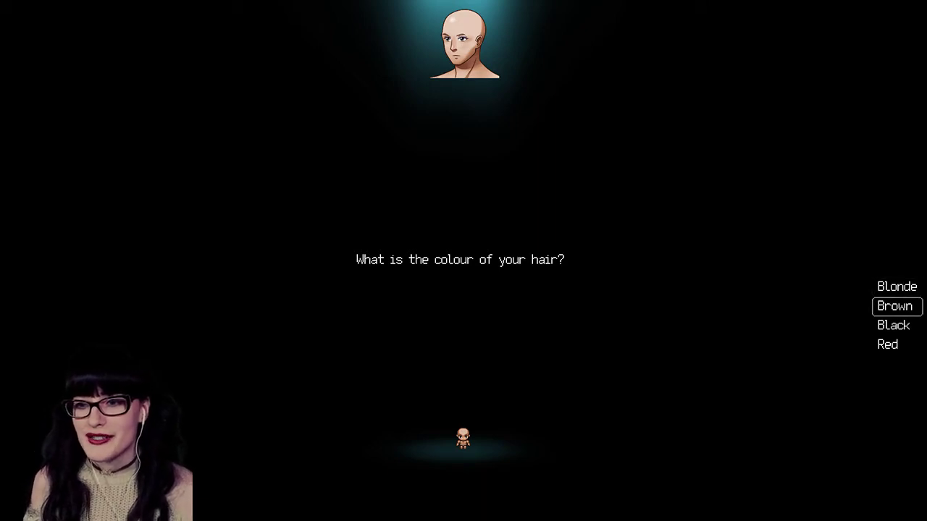
key("Down")
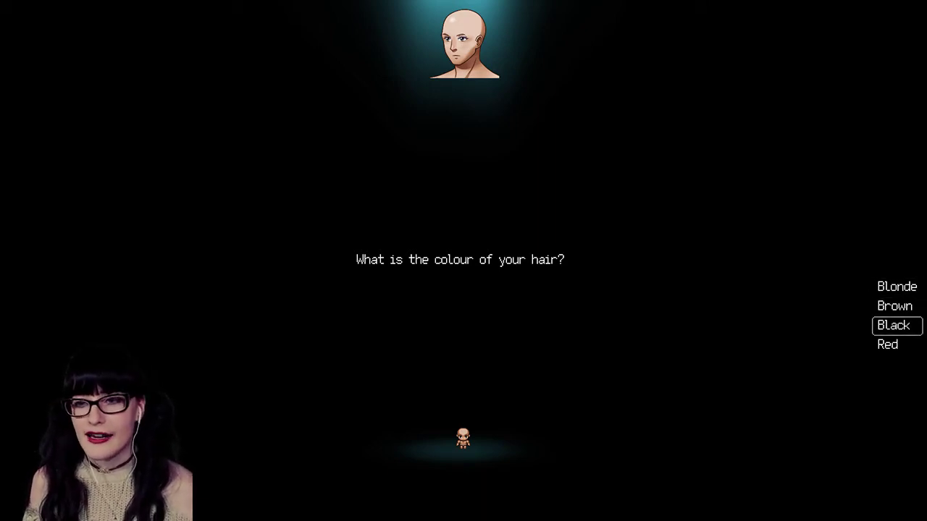
key("Up")
key("Return")
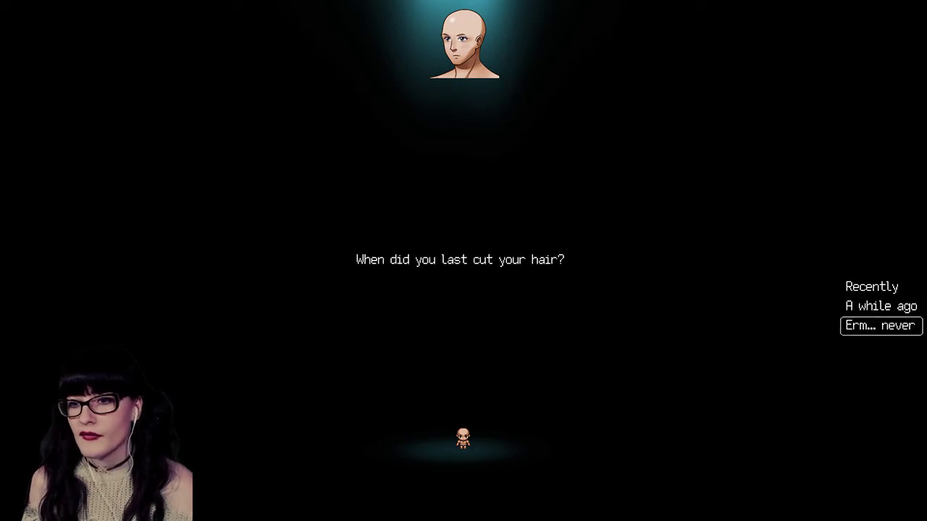
Answer "Erm... never" for the hero's last haircut and give him a beard.
key("Return")
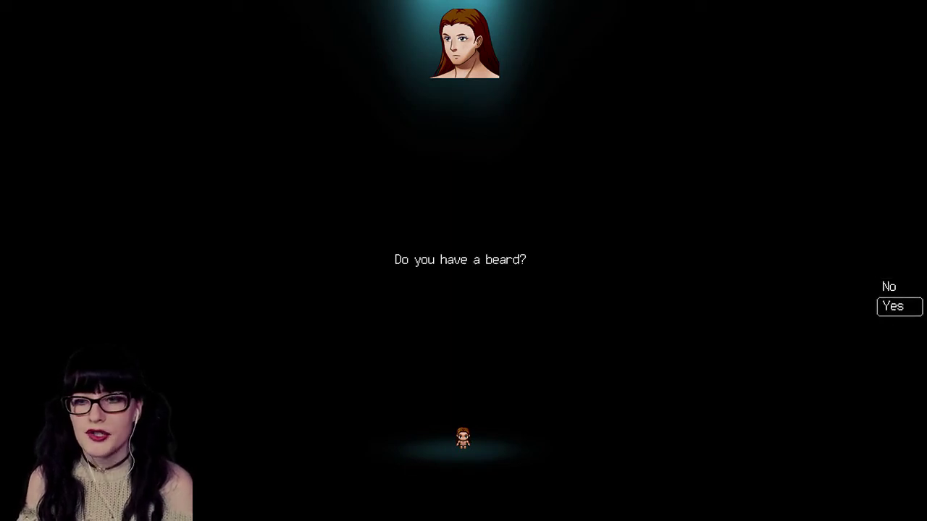
key("Up")
key("Down")
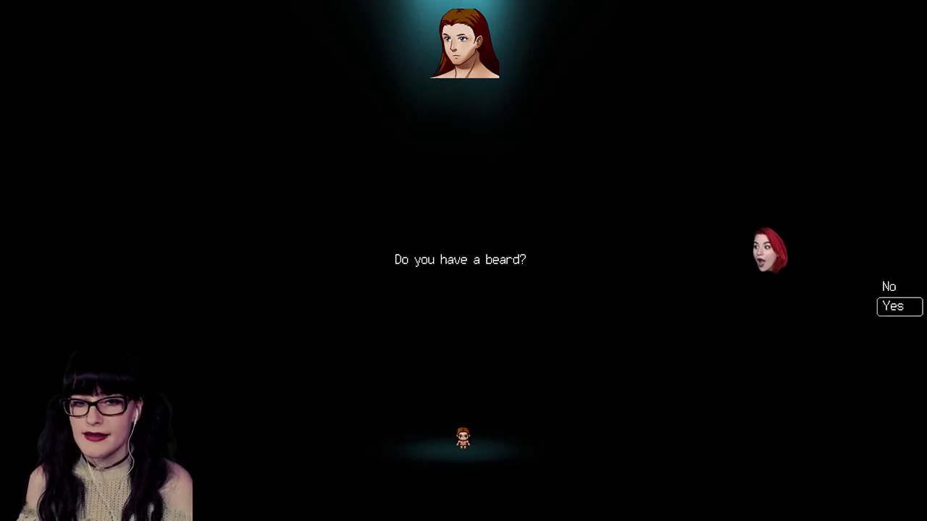
key("Return")
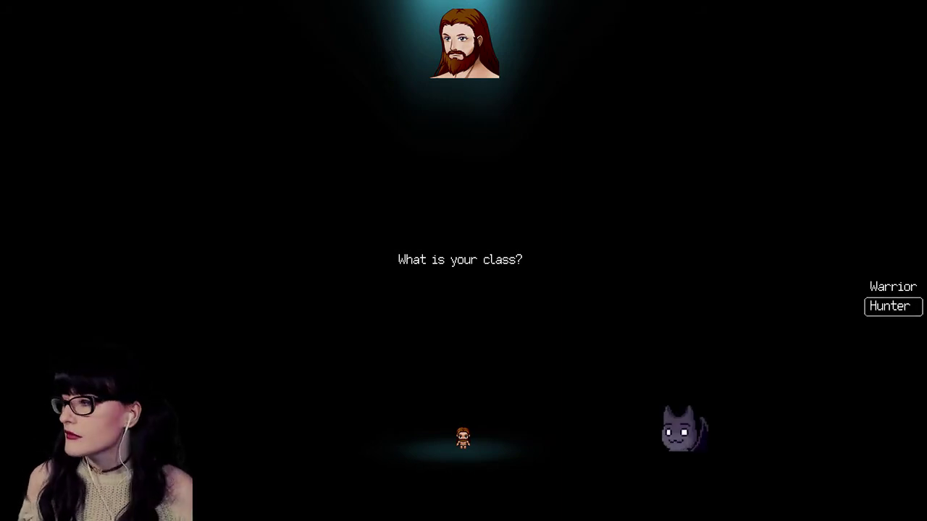
Choose Hunter as the hero's class and name the character Jesus.
key("Return")
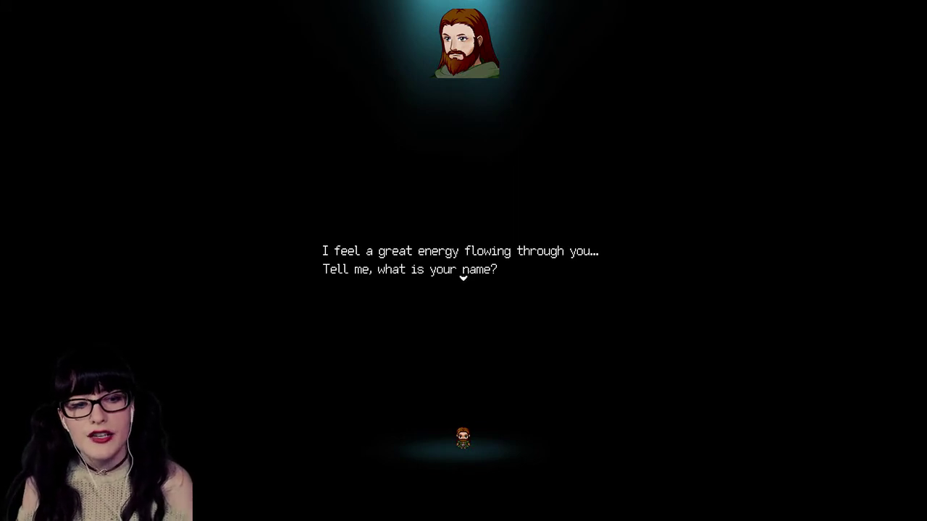
key("Return")
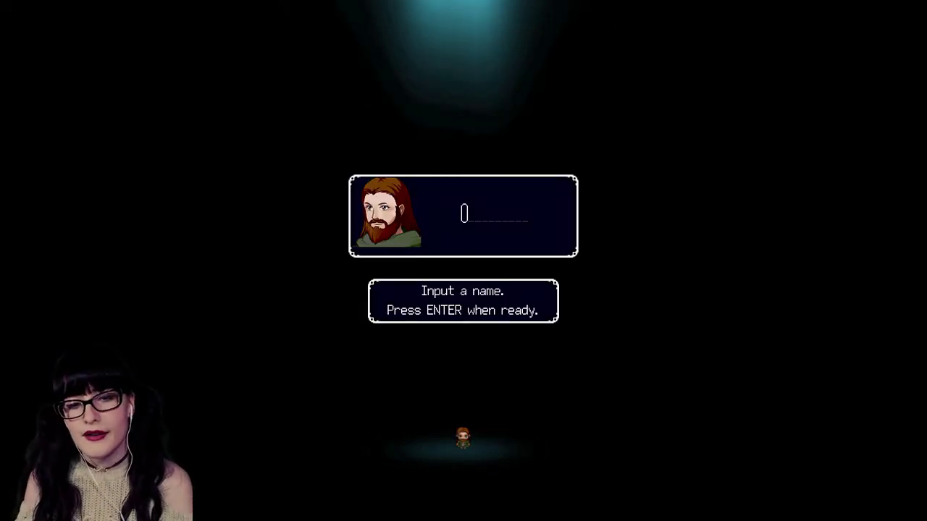
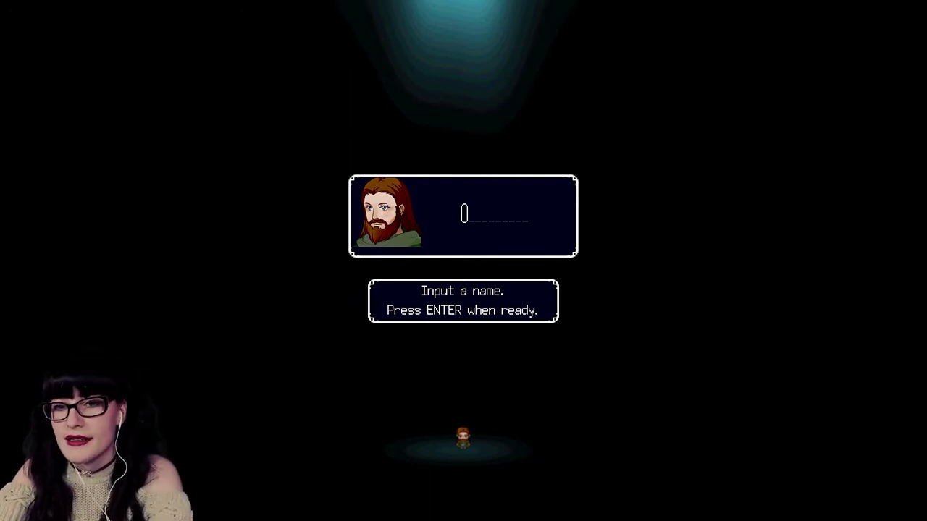
type("Jesus")
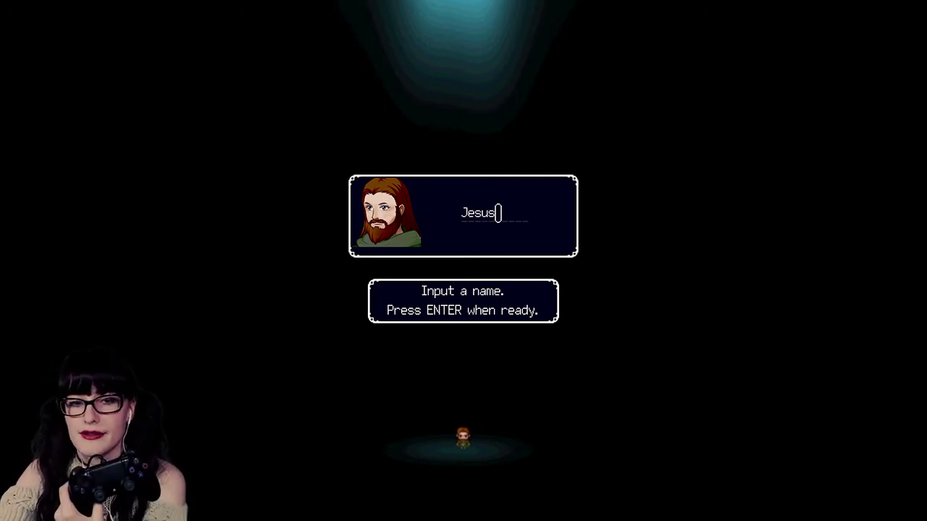
key("Return")
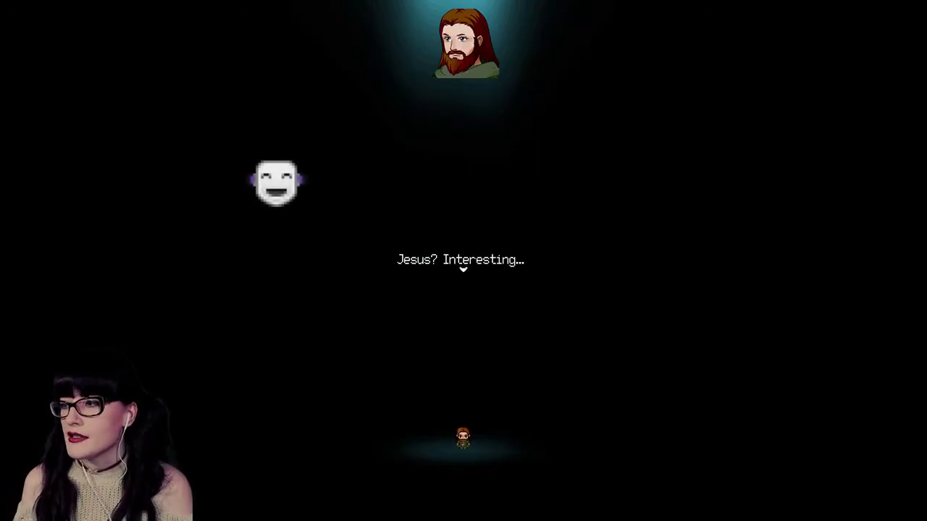
Continue past the remark on the name and answer Female to the gender question.
key("Return")
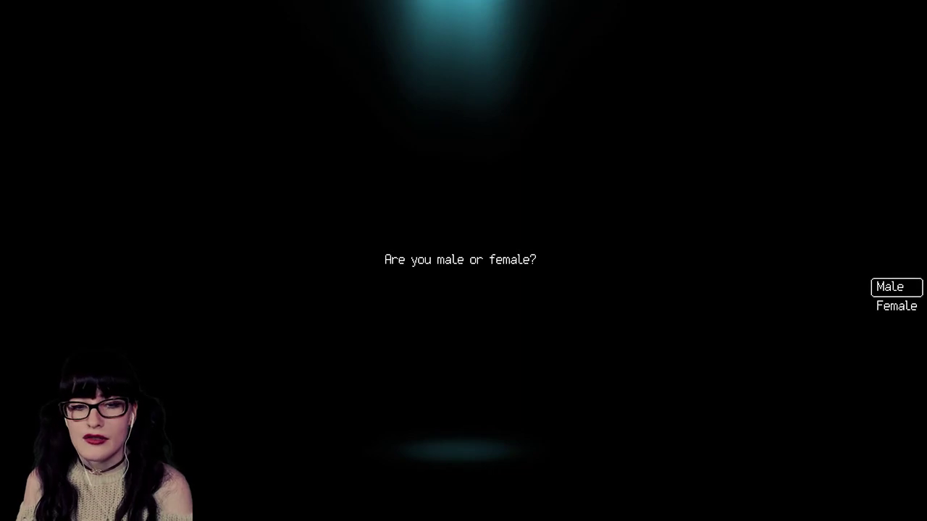
left_click(897, 306)
key("Return")
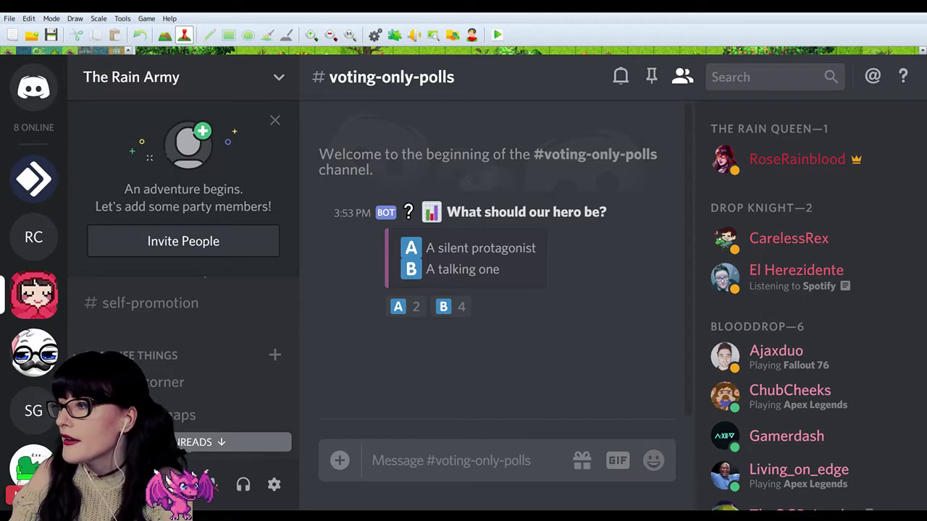
left_click(660, 209)
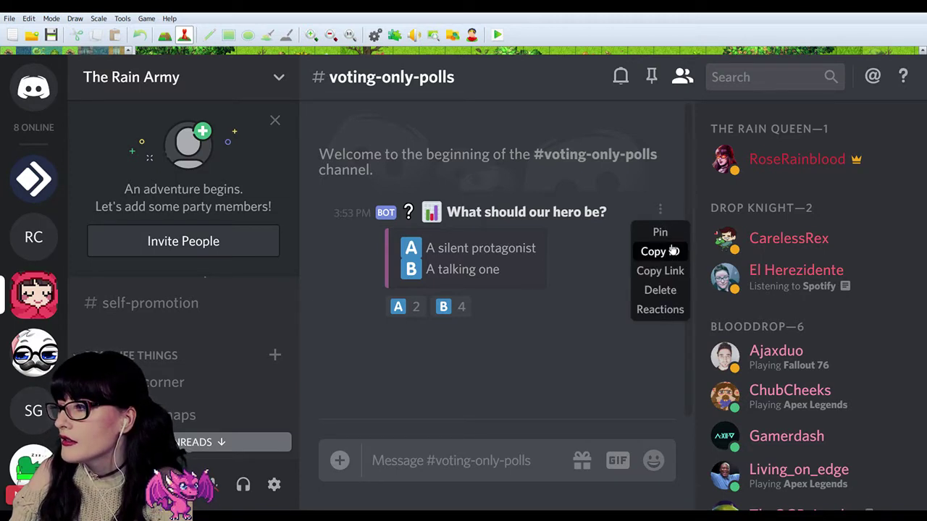
left_click(572, 357)
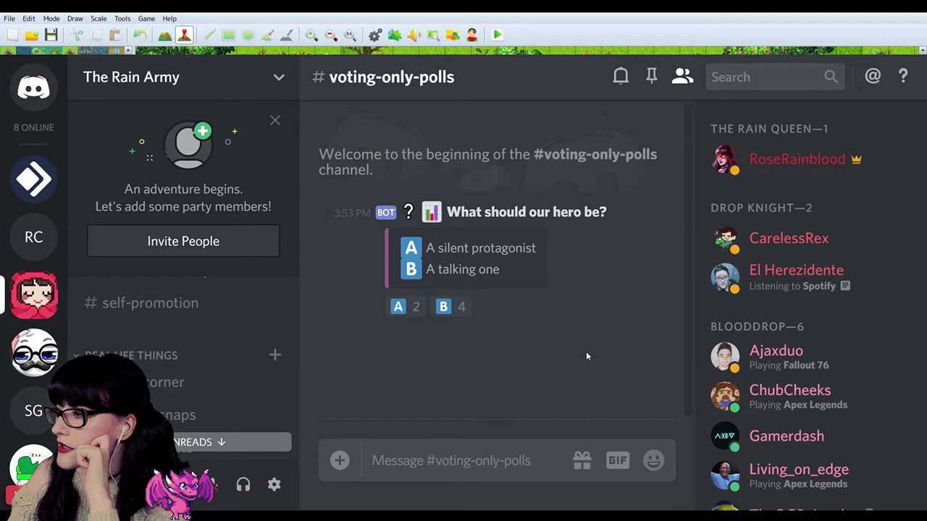
left_click(661, 212)
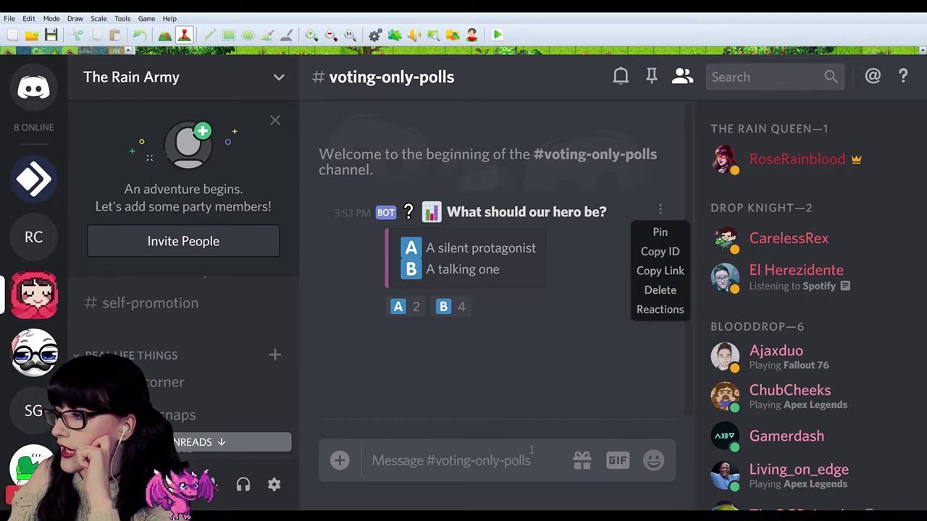
Start a message in the #voting-only-polls channel with "The poll will", drafting and discarding the wording "be open until".
left_click(499, 456)
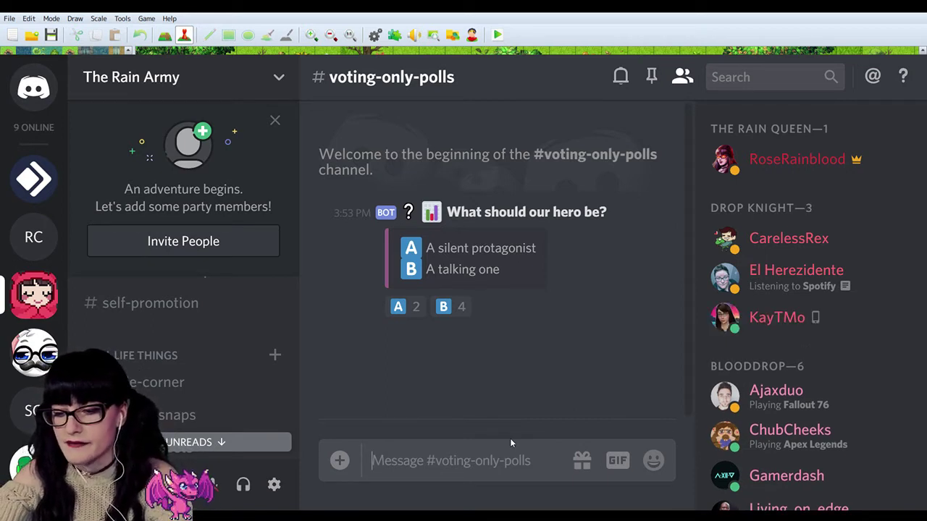
type("The poll will be open")
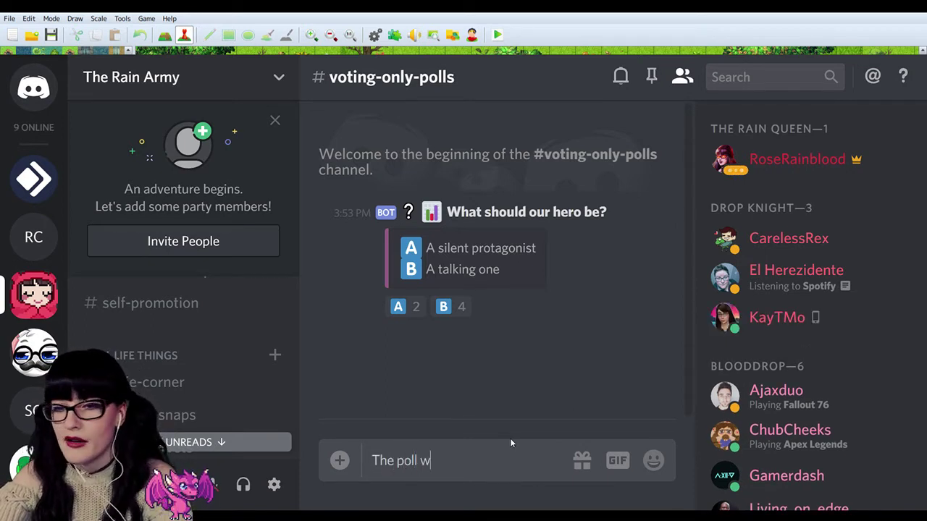
key("BackSpace")
key("BackSpace")
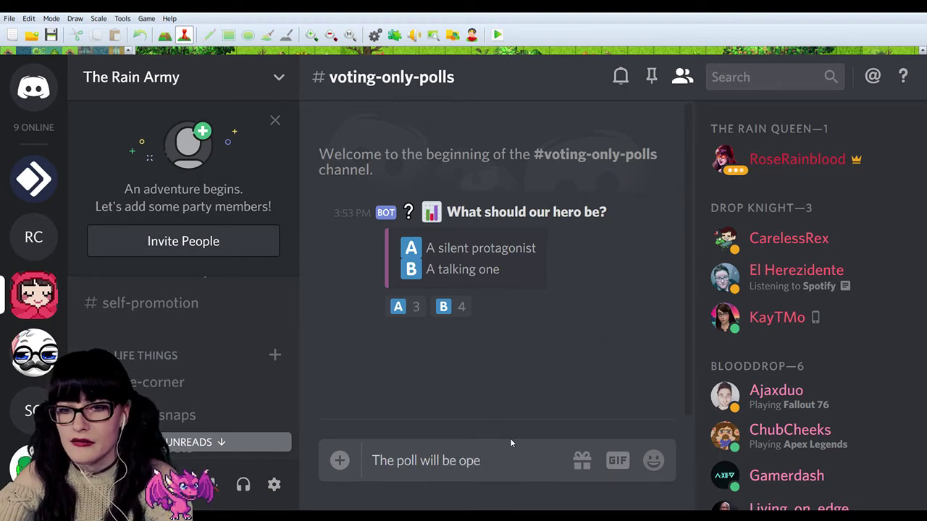
type("en ")
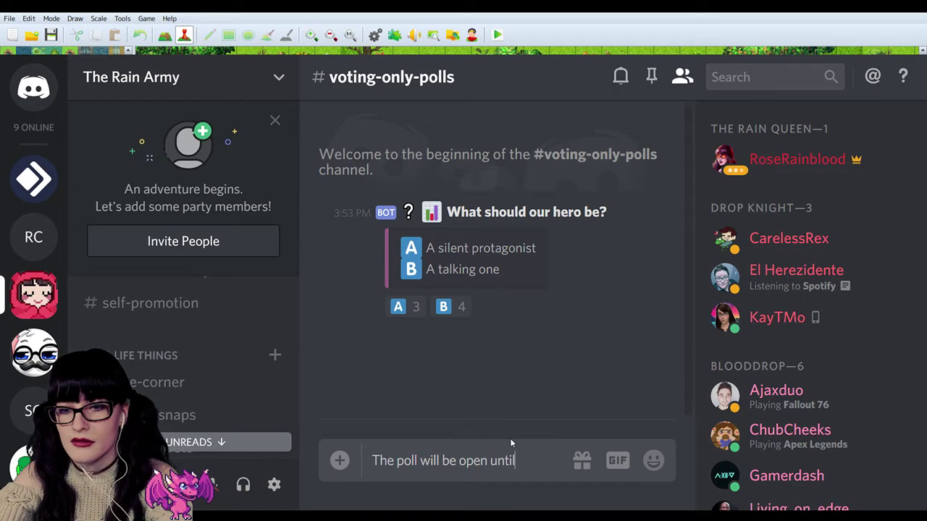
type("unti")
key("BackSpace")
key("BackSpace")
key("BackSpace")
key("BackSpace")
key("BackSpace")
key("BackSpace")
key("BackSpace")
key("BackSpace")
key("BackSpace")
key("BackSpace")
key("BackSpace")
key("BackSpace")
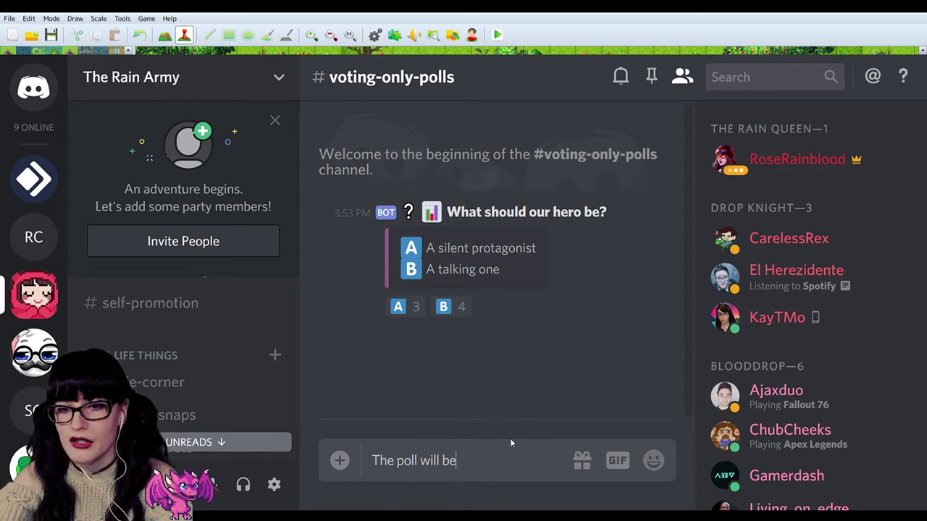
Complete the message as "The poll will close Tuesday 2nd April at 6PM BST" and send it.
type("close ")
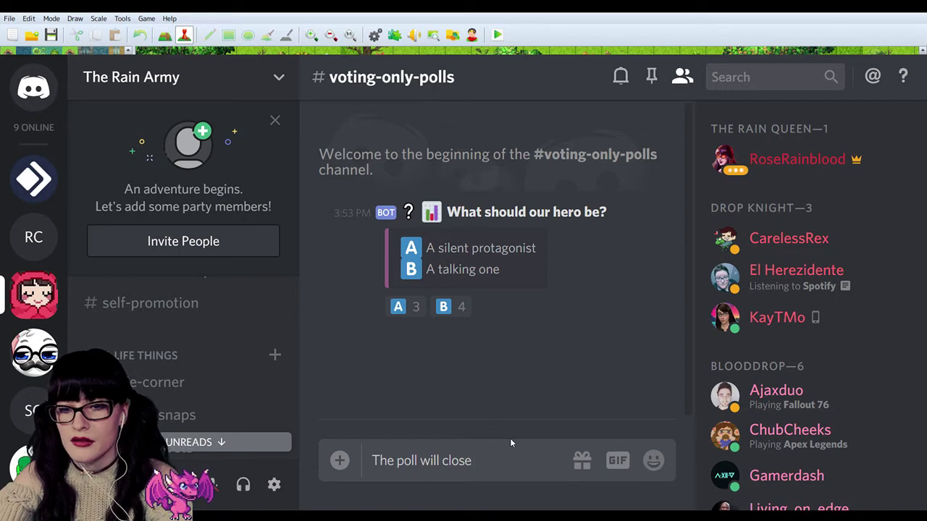
type("Tuesd")
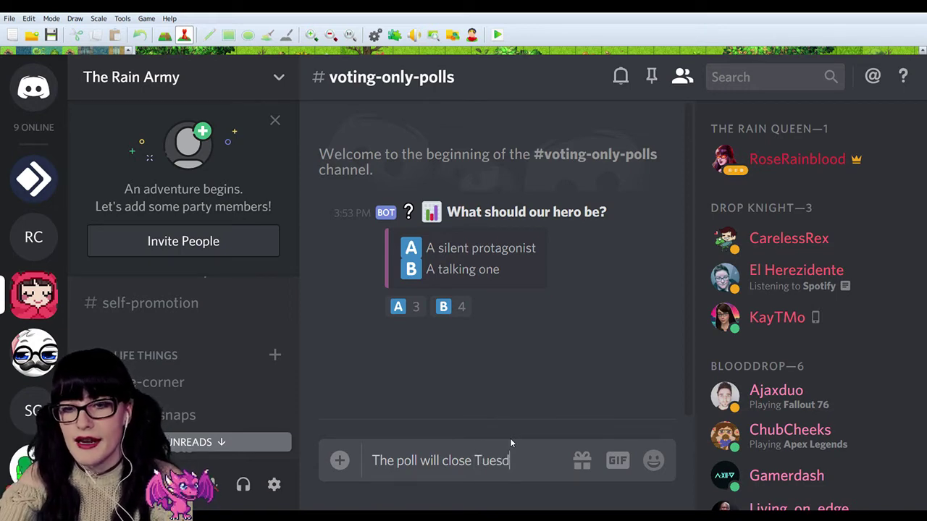
type("ay 2nd April")
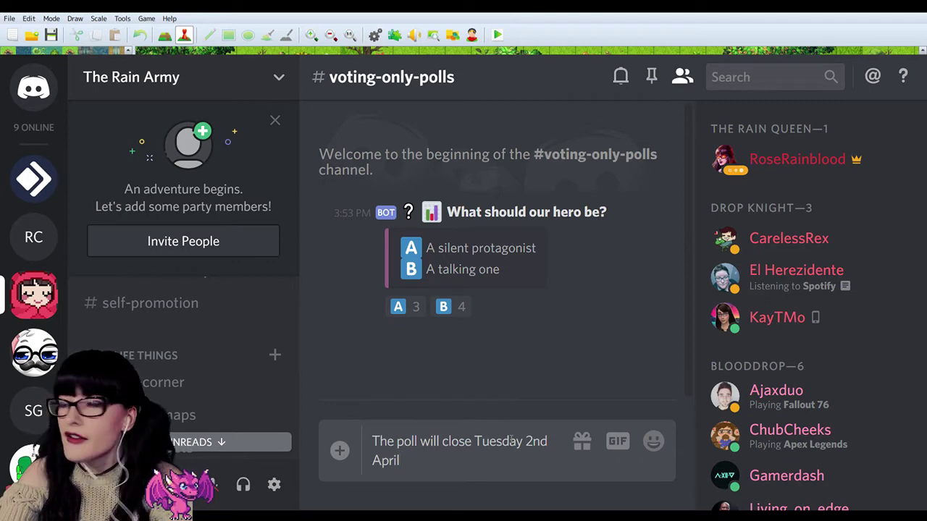
type(" a")
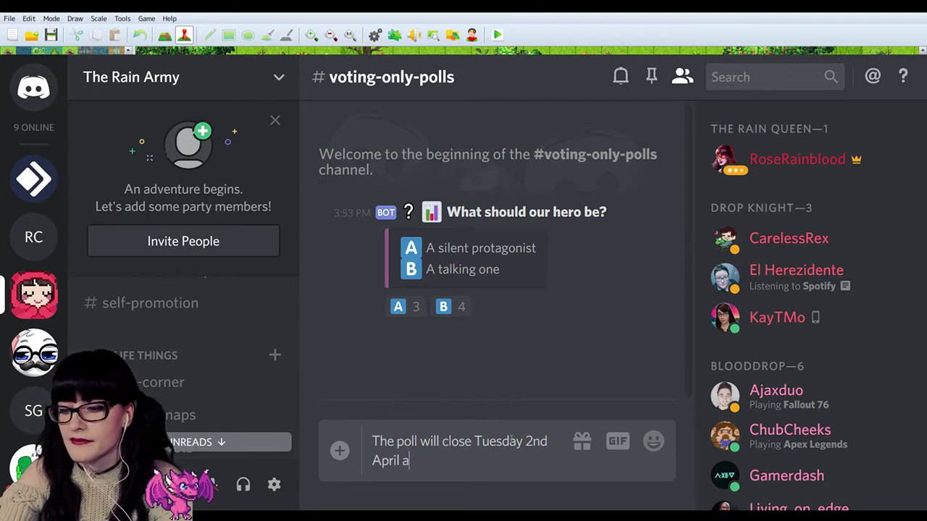
type("t 6PM")
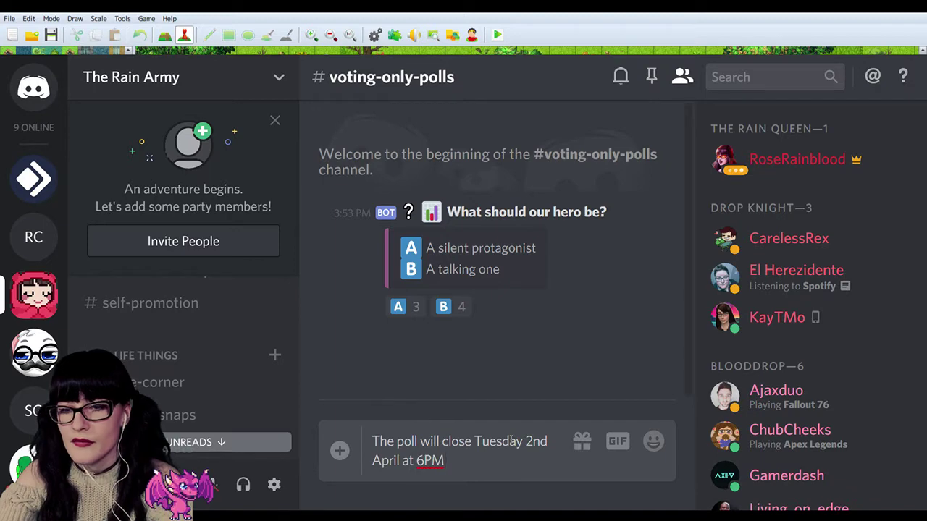
type(" BST")
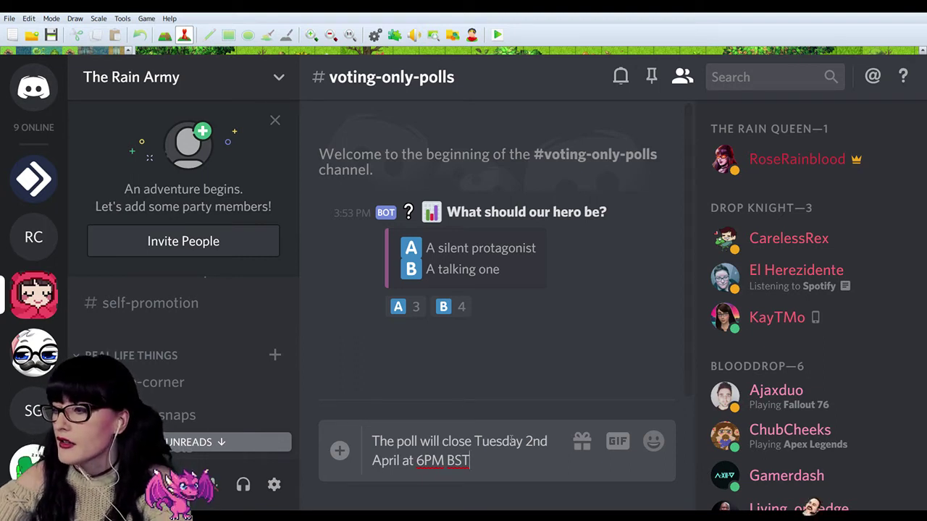
key("Return")
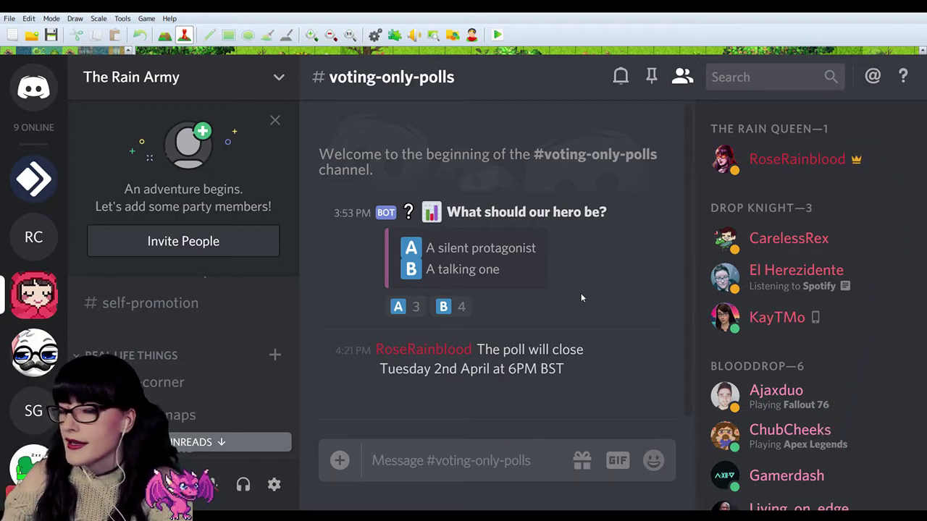
Zoom the interface out two levels and look through the server's channel list.
key("ctrl+minus")
key("ctrl+minus")
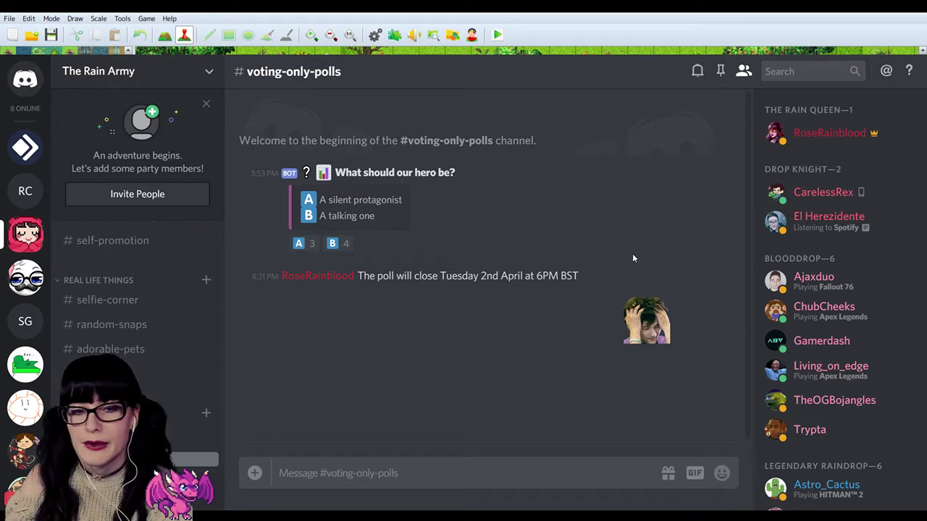
mouse_move(315, 251)
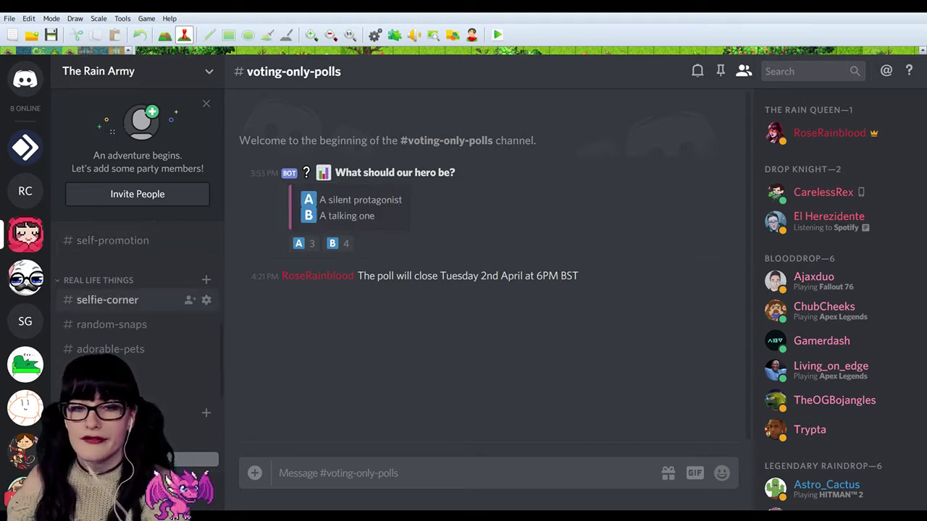
scroll(138, 299, "up", 5)
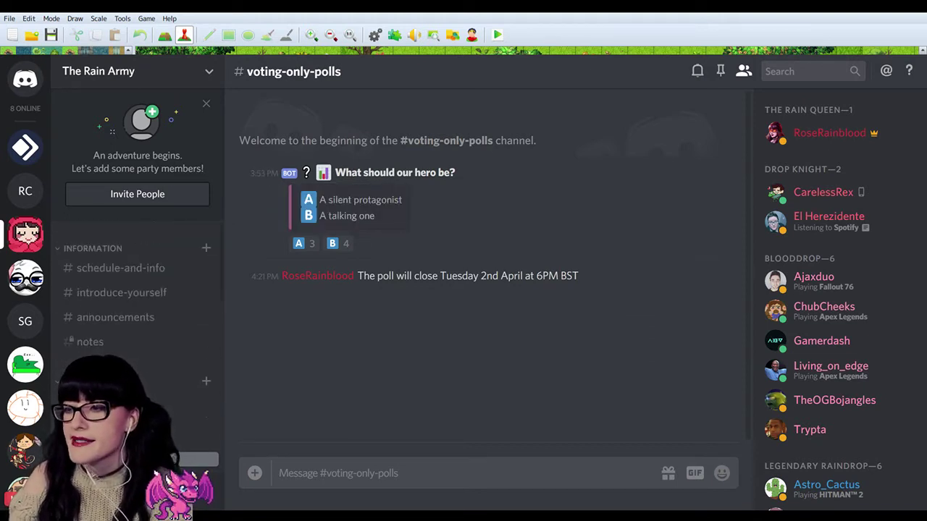
scroll(137, 362, "down", 8)
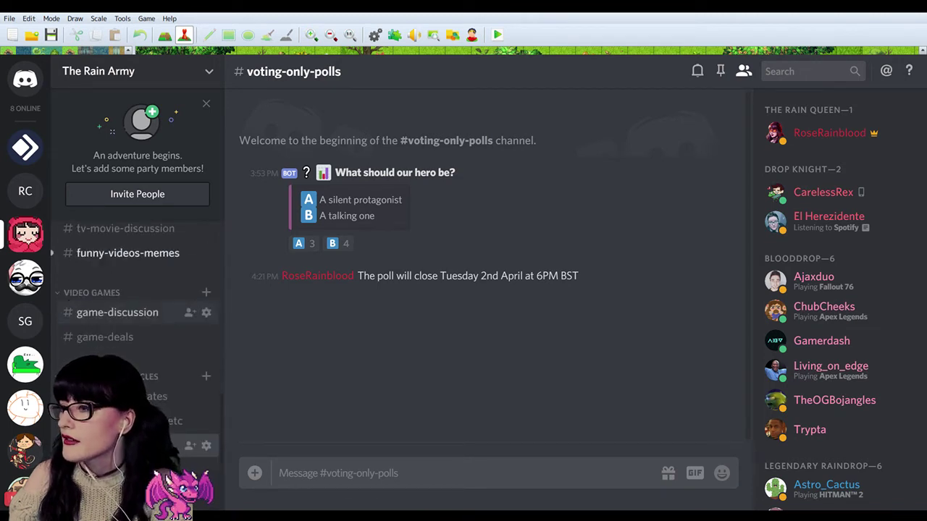
scroll(138, 313, "up", 8)
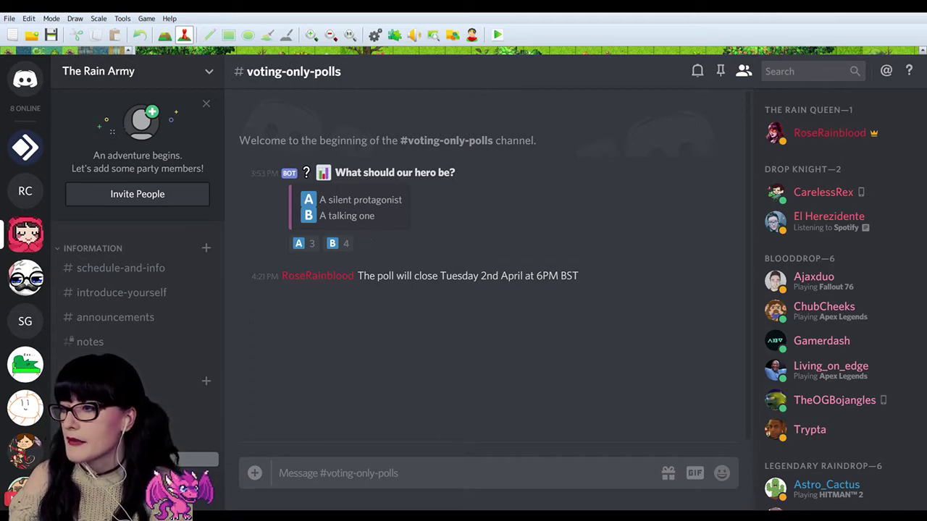
scroll(138, 340, "down", 3)
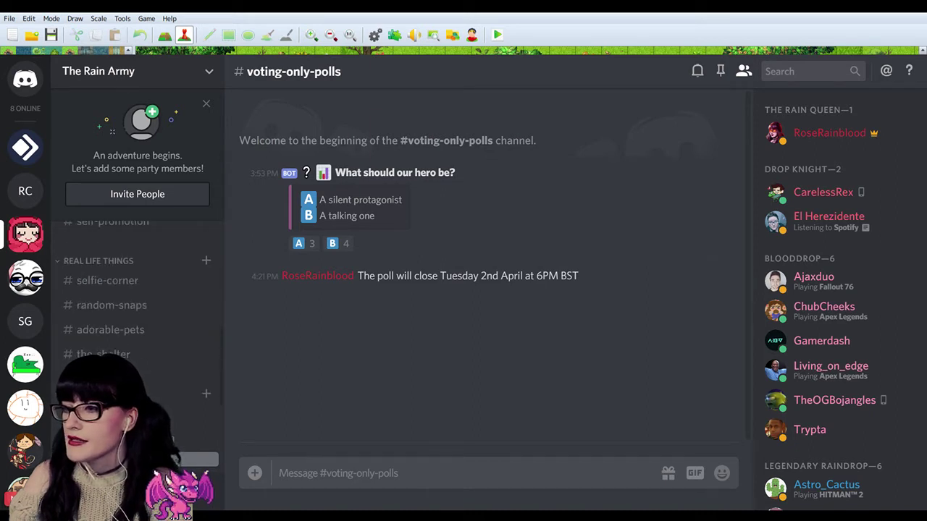
Open the Raindrop Chronicles server and look through the forest village naming poll in #community-polls.
scroll(138, 290, "down", 3)
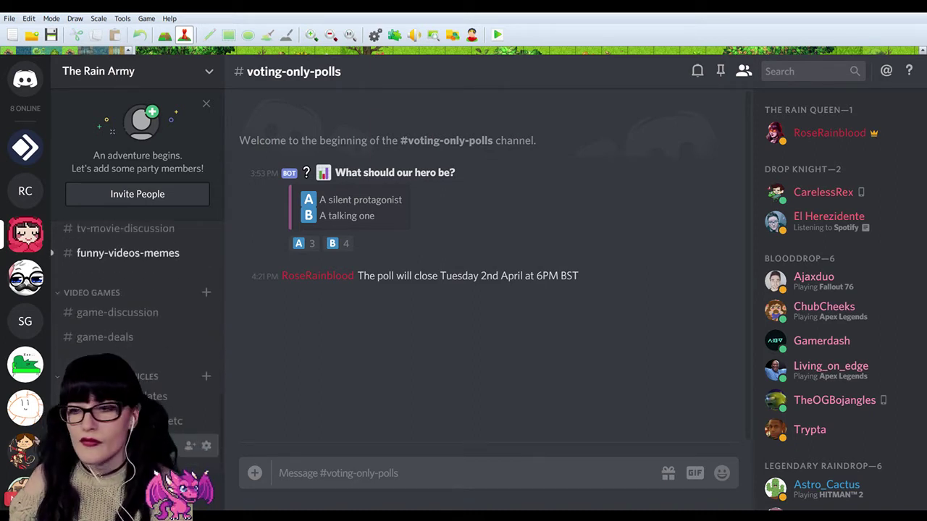
left_click(25, 191)
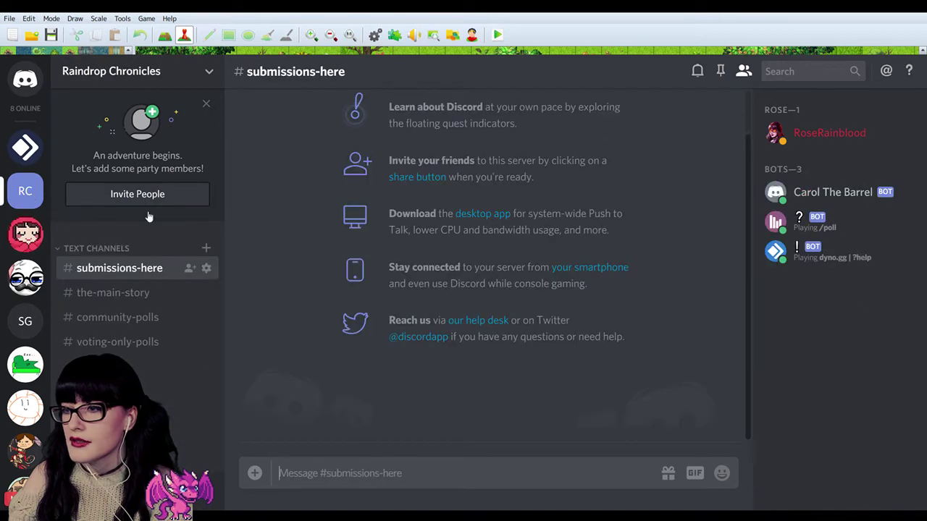
left_click(142, 294)
left_click(144, 319)
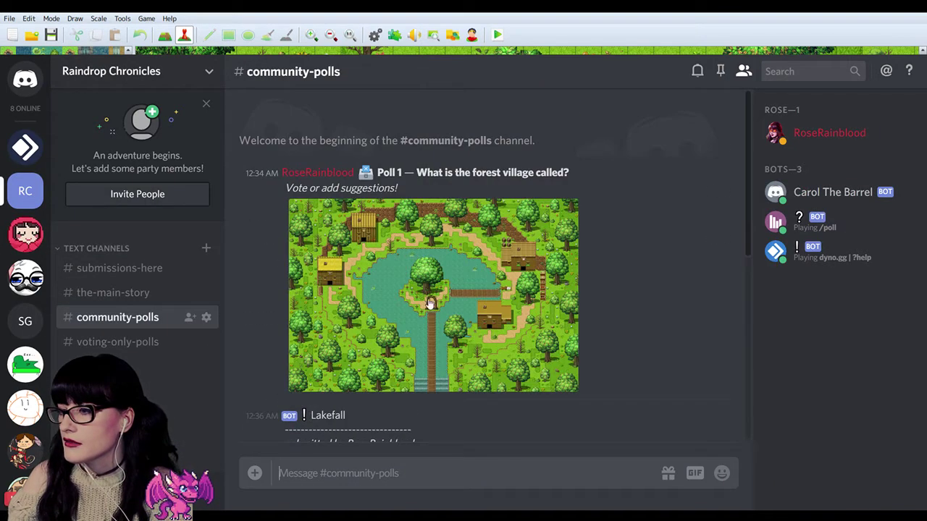
scroll(621, 225, "down", 2)
scroll(621, 226, "down", 1)
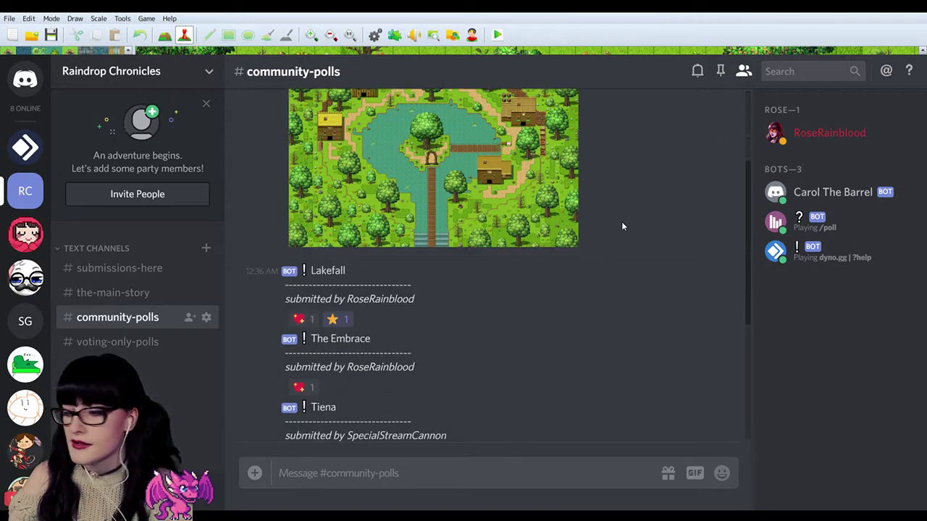
Zoom the interface out two levels and review the village name suggestions in #community-polls.
key("ctrl+minus")
key("ctrl+minus")
scroll(485, 270, "up", 2)
scroll(485, 269, "down", 3)
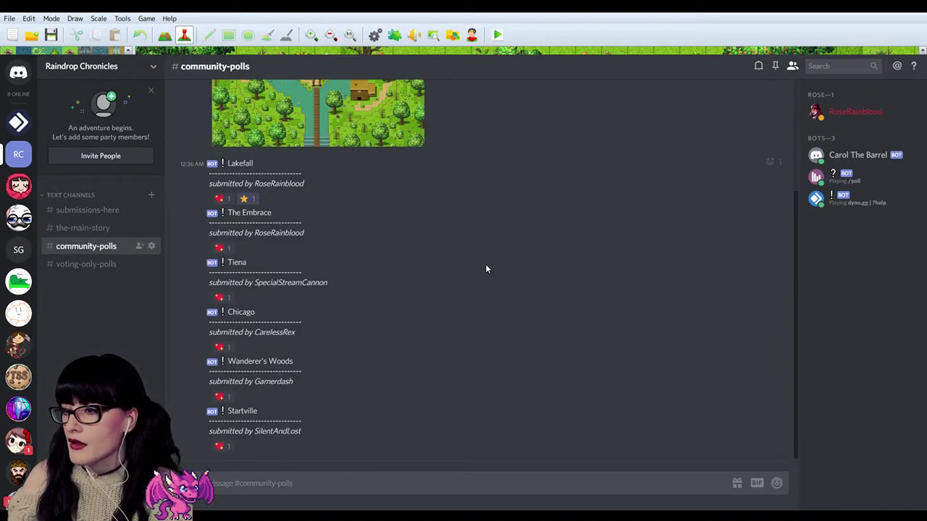
scroll(485, 268, "up", 3)
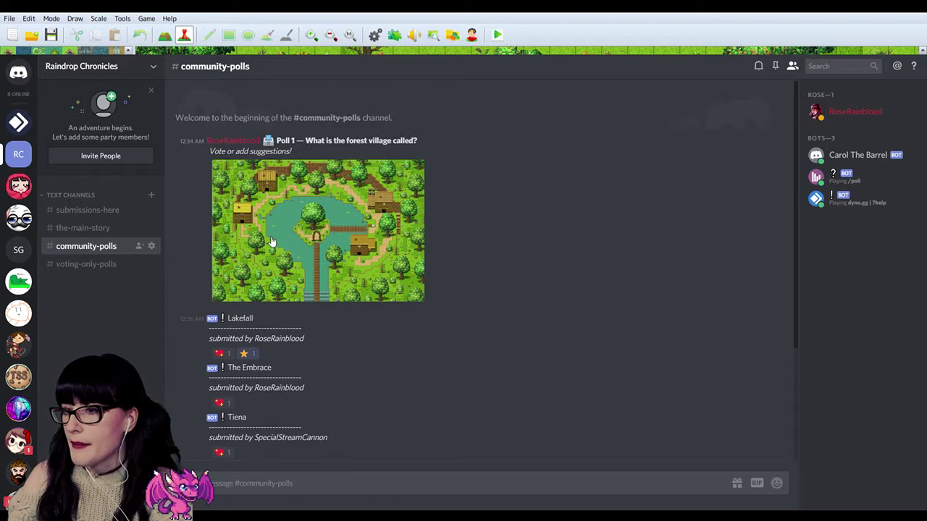
Look at the hero poll in #voting-only-polls and return to the village poll in #community-polls.
left_click(104, 264)
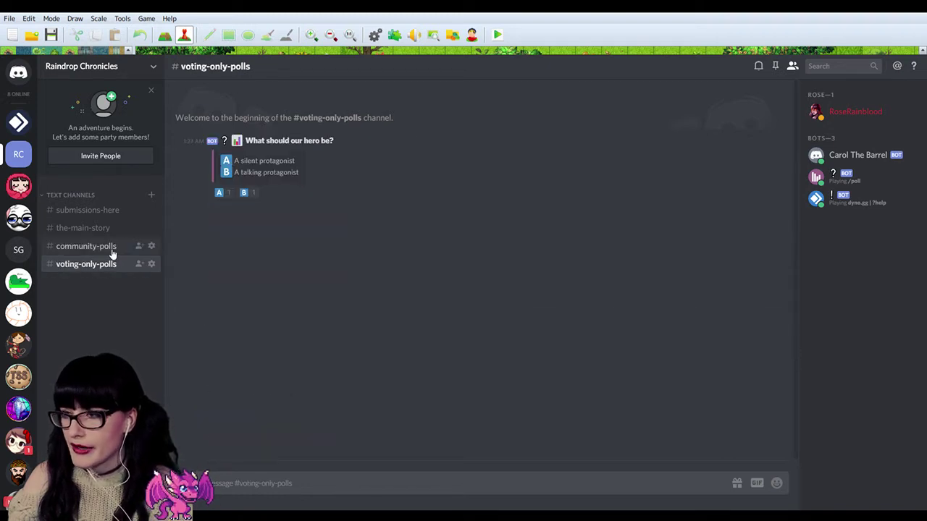
left_click(112, 247)
left_click(114, 230)
left_click(107, 246)
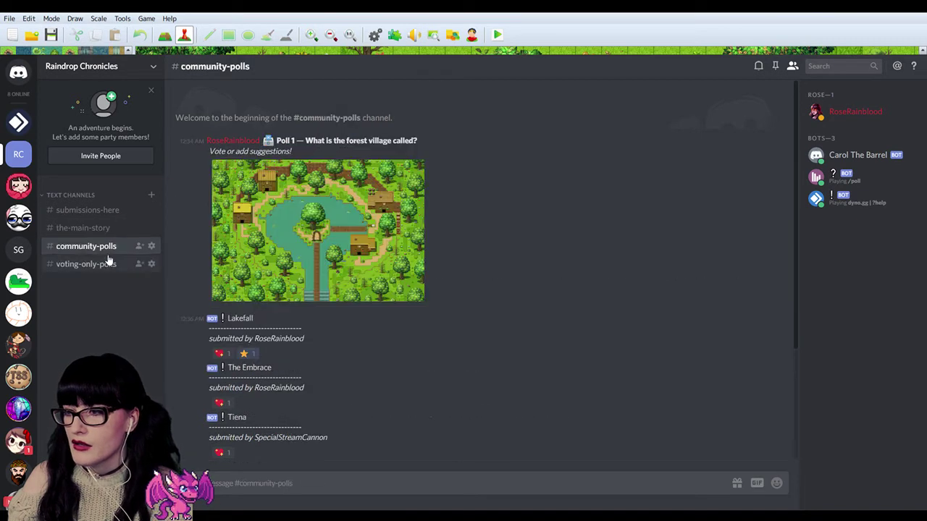
Open #the-main-story and examine the first Chapter 1, Part 1 submission, highlighting its paragraph and clearing the selection.
left_click(103, 229)
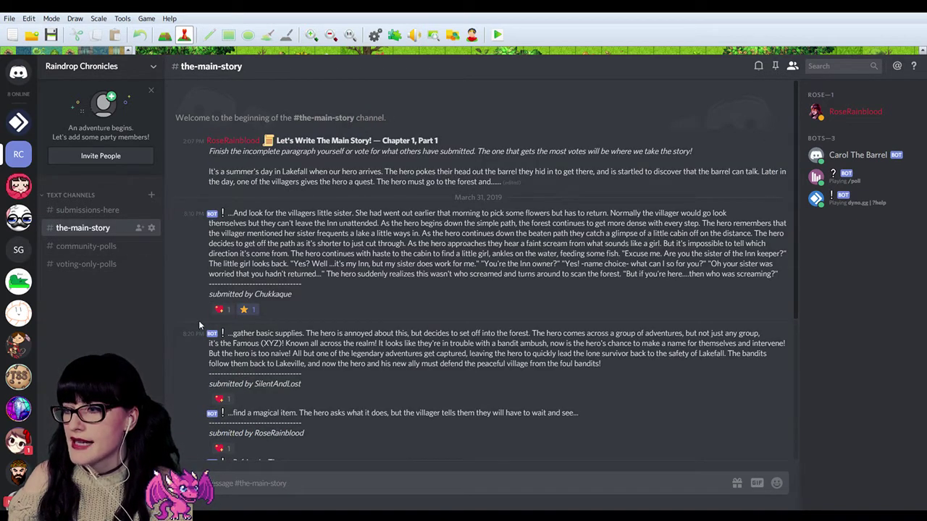
mouse_move(244, 310)
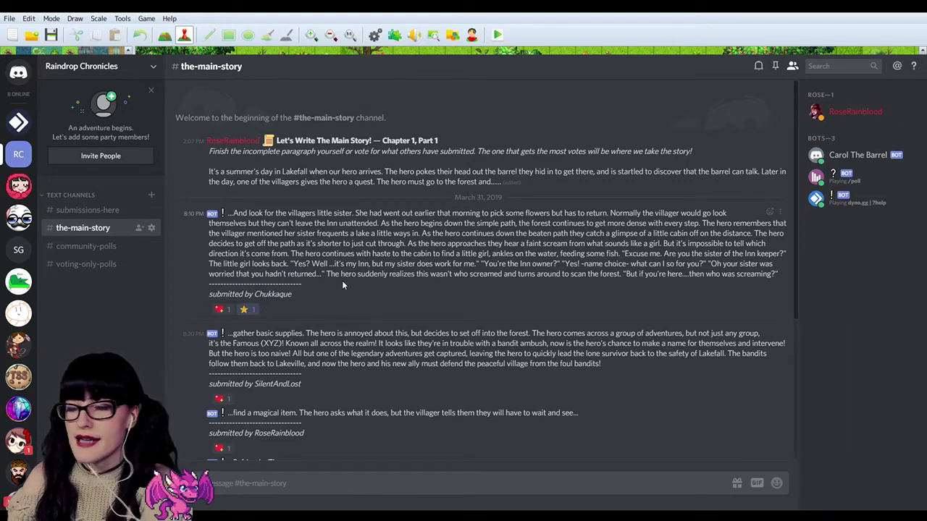
left_click_drag(254, 227, 579, 263)
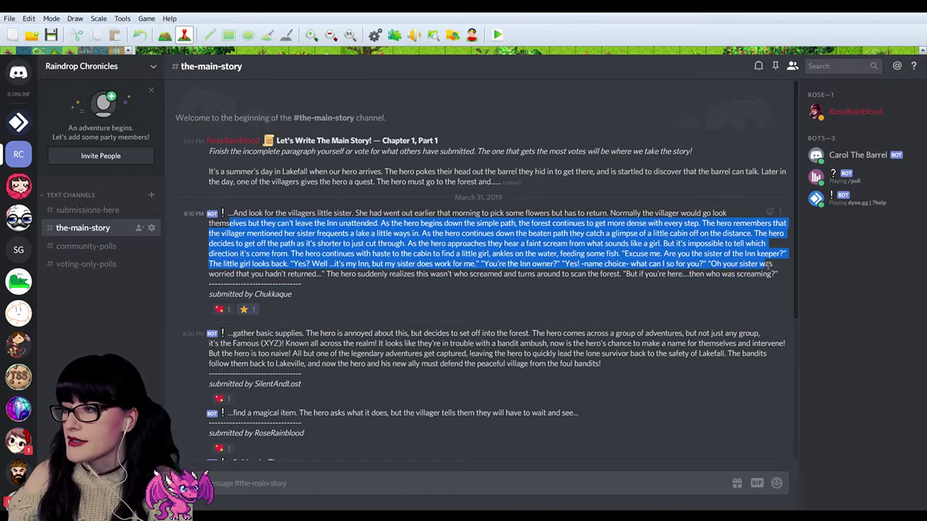
left_click(789, 223)
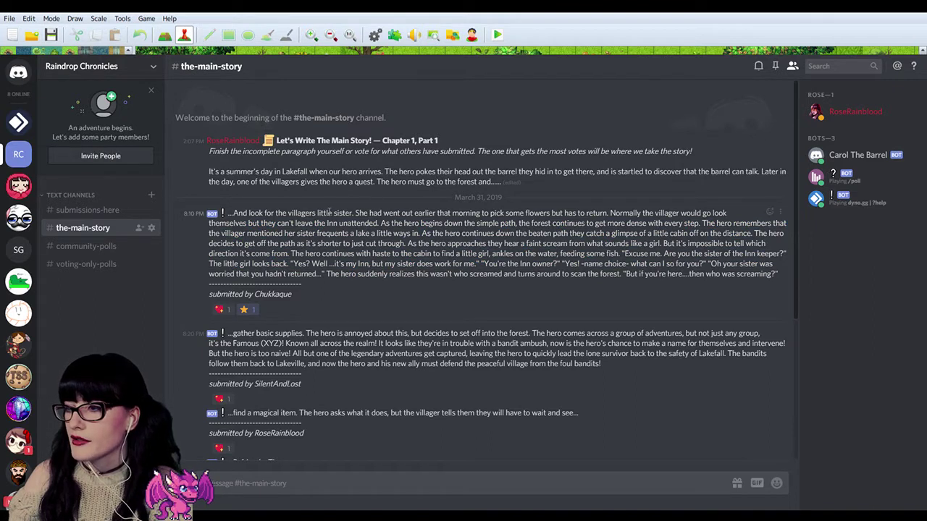
left_click_drag(787, 273, 227, 213)
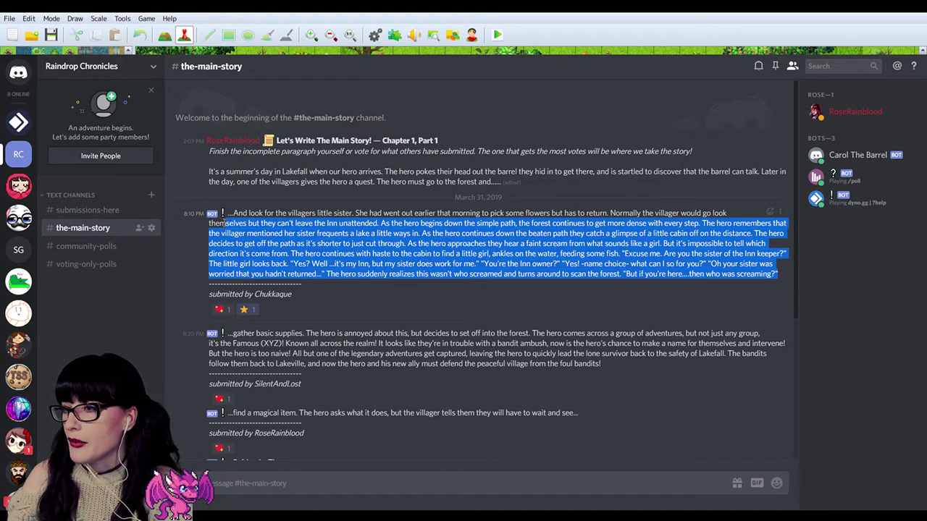
left_click_drag(409, 257, 779, 276)
left_click(780, 277)
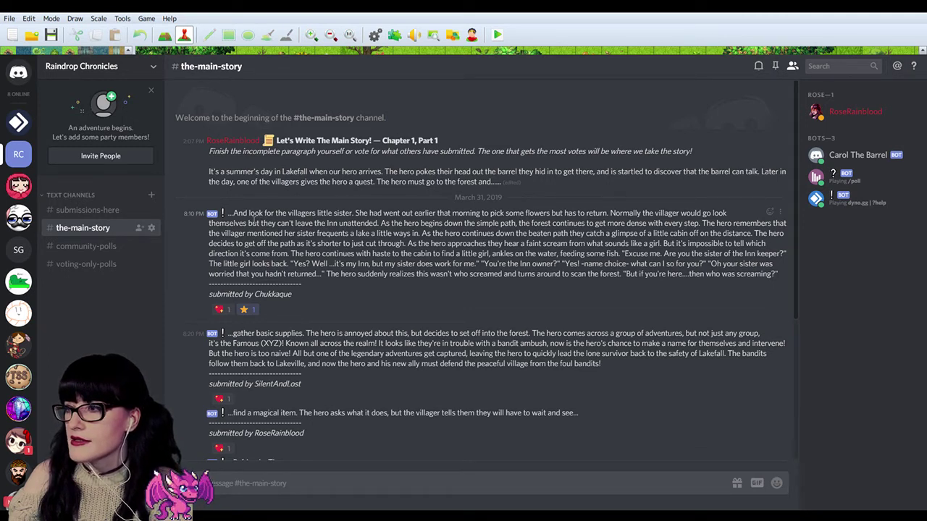
Check the #submissions-here channel and return to The Rain Army server.
left_click(86, 211)
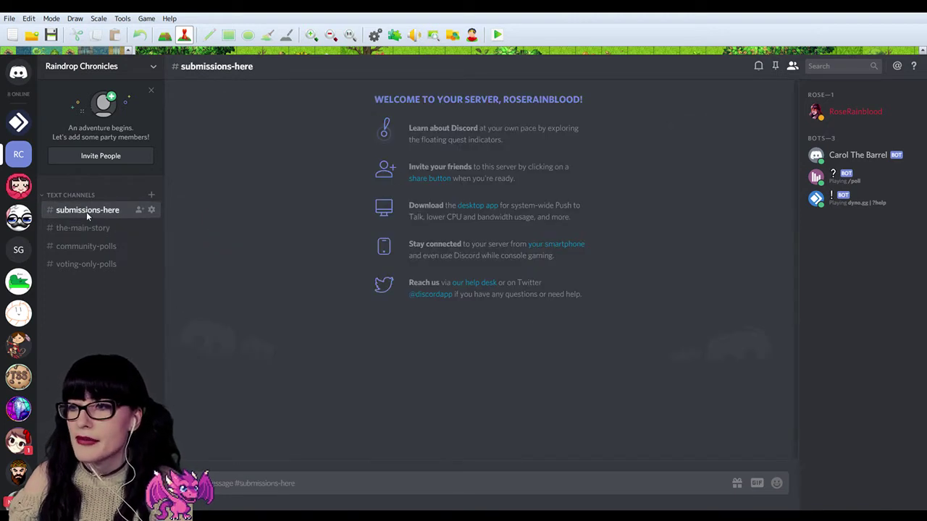
left_click(19, 187)
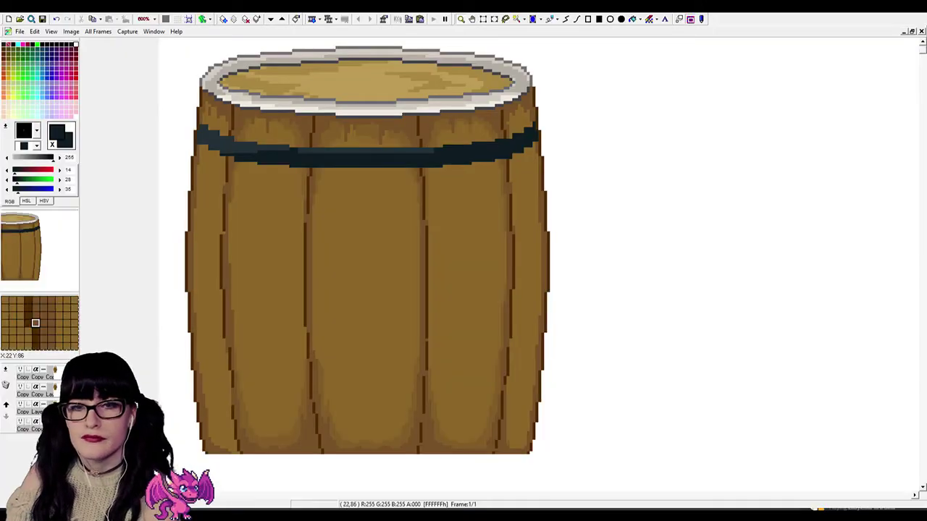
Toggle the top barrel layer's visibility and show Layer1 with the character portraits beside the barrel at 400% zoom.
key("plus")
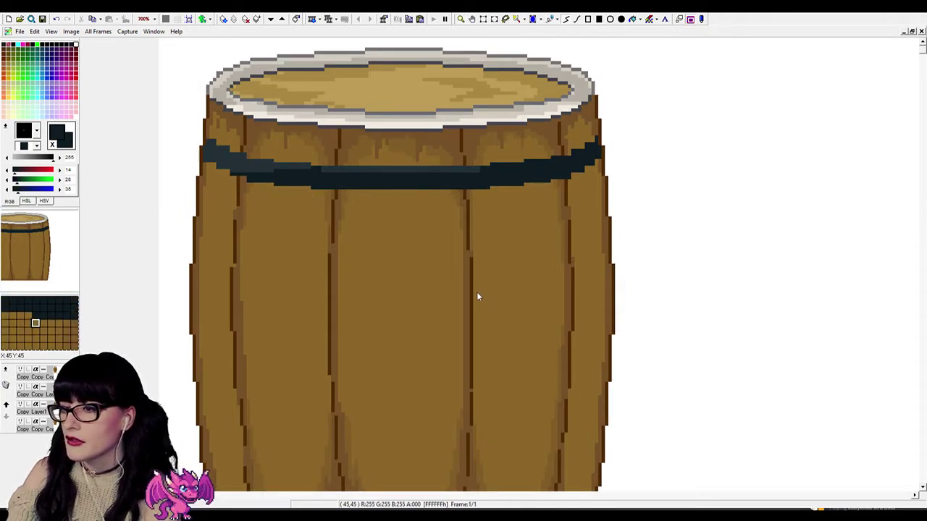
left_click(19, 370)
left_click(20, 370)
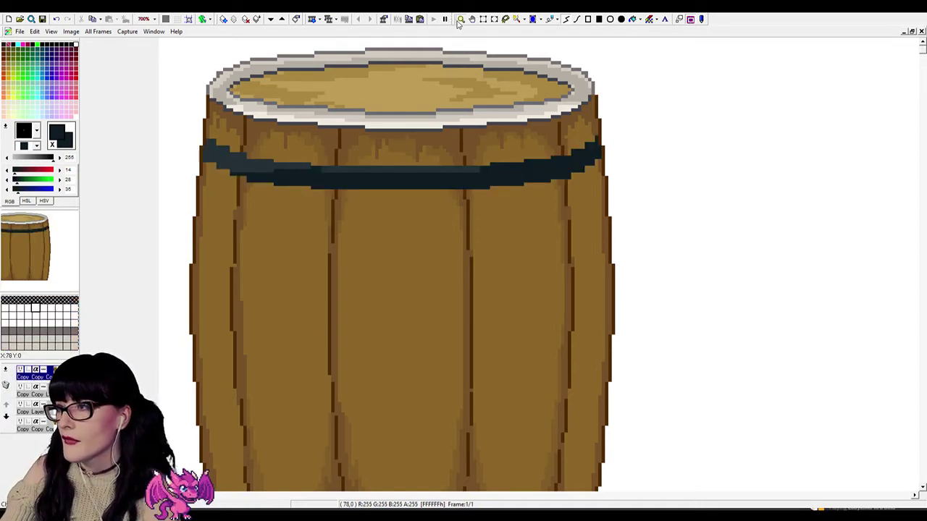
scroll(458, 22, "down", 2)
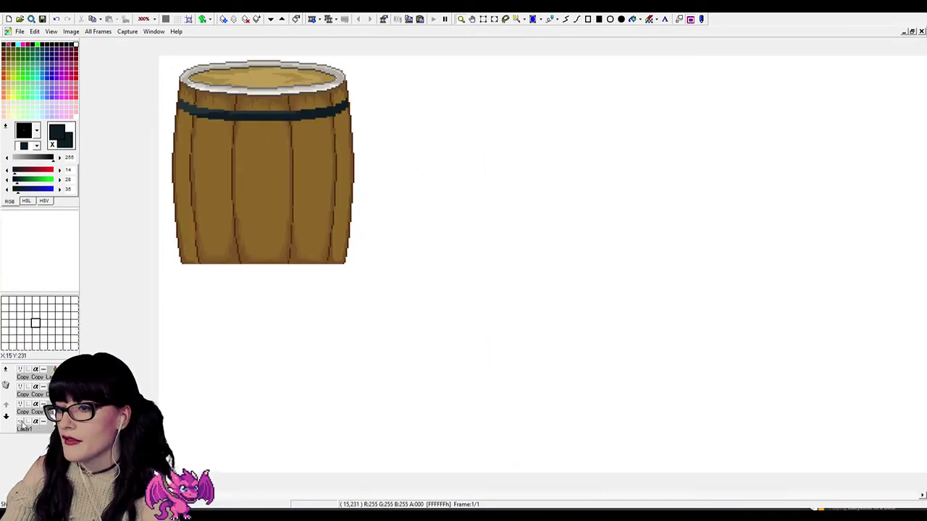
scroll(420, 147, "down", 1)
scroll(459, 113, "up", 1)
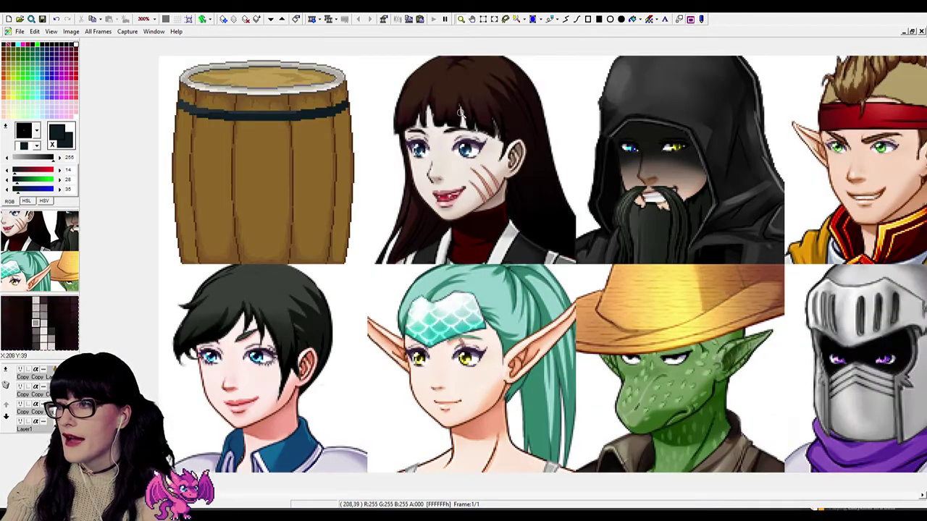
scroll(429, 141, "up", 1)
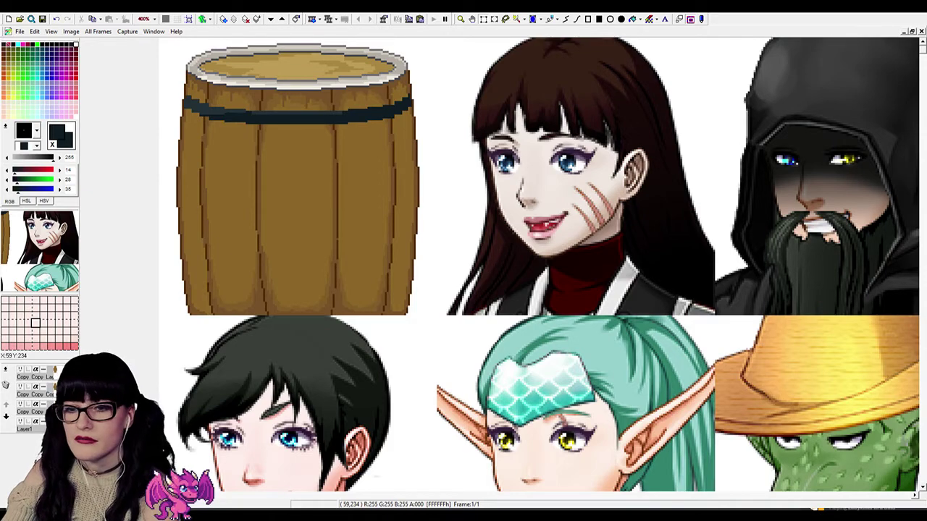
Switch to the RPG Maker map editor and open the Character Generator.
key("alt+Tab")
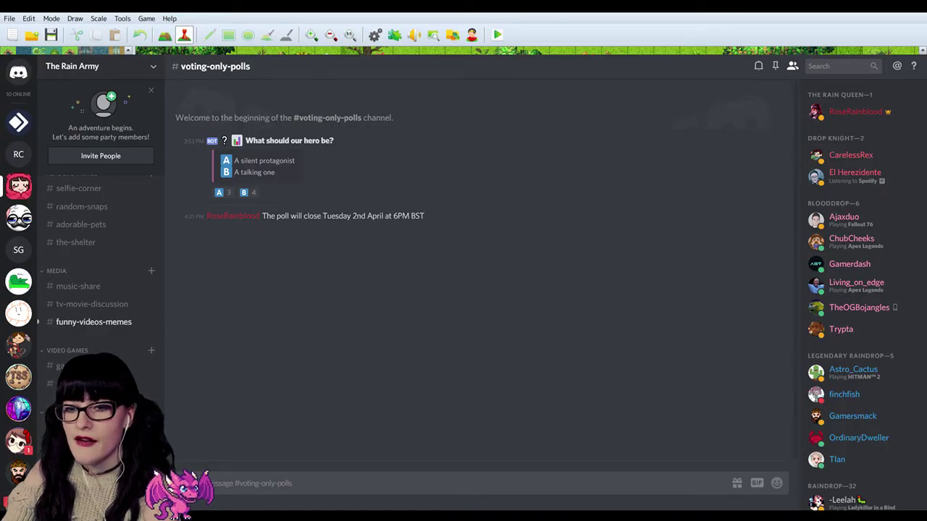
key("alt+Tab")
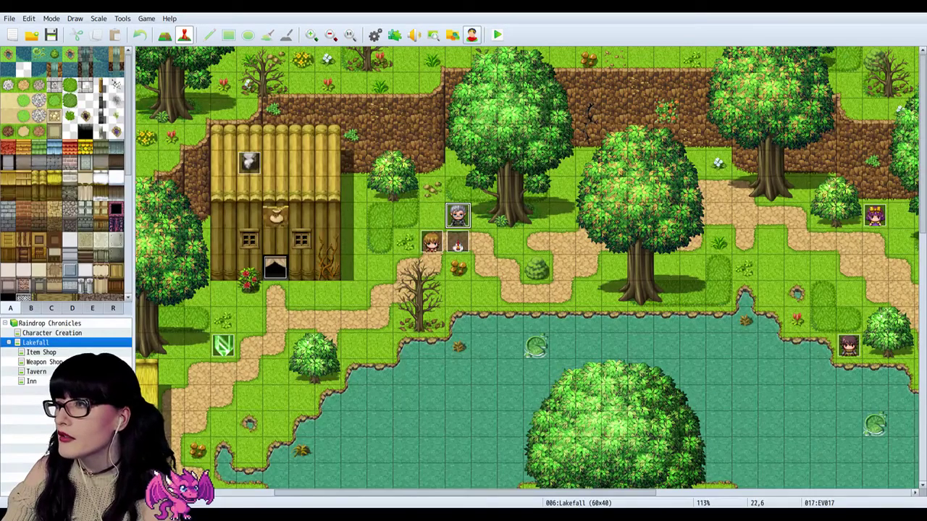
left_click(472, 35)
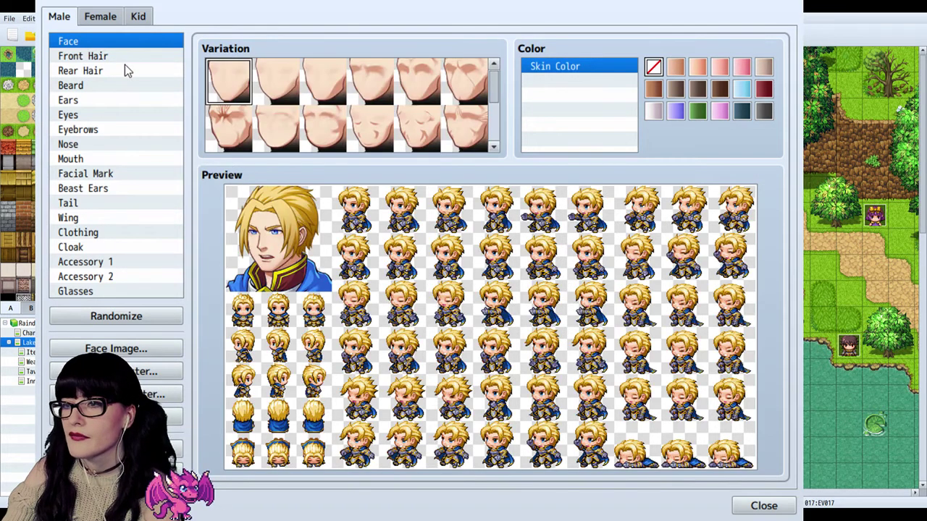
Look through the male Rear Hair, Ears, Eyes and Eyebrows variations in the Character Generator.
left_click(124, 70)
left_click(122, 100)
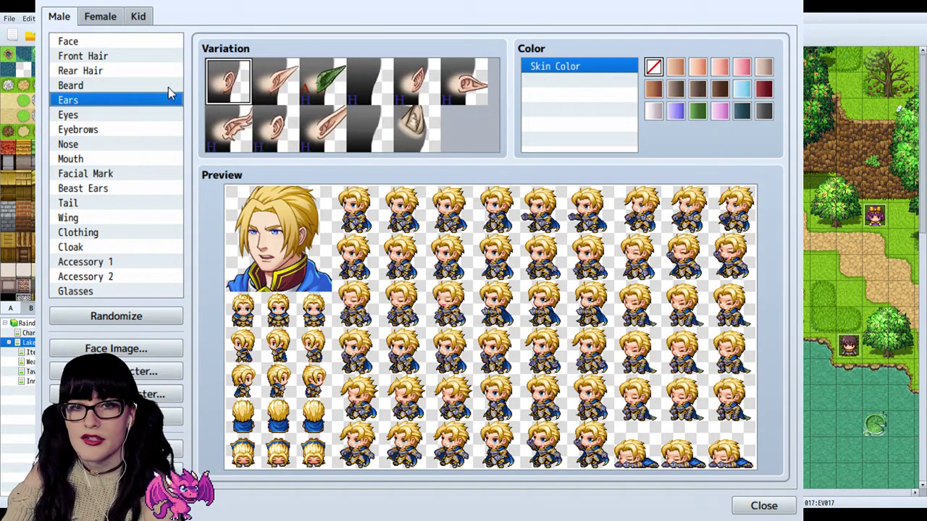
left_click(119, 71)
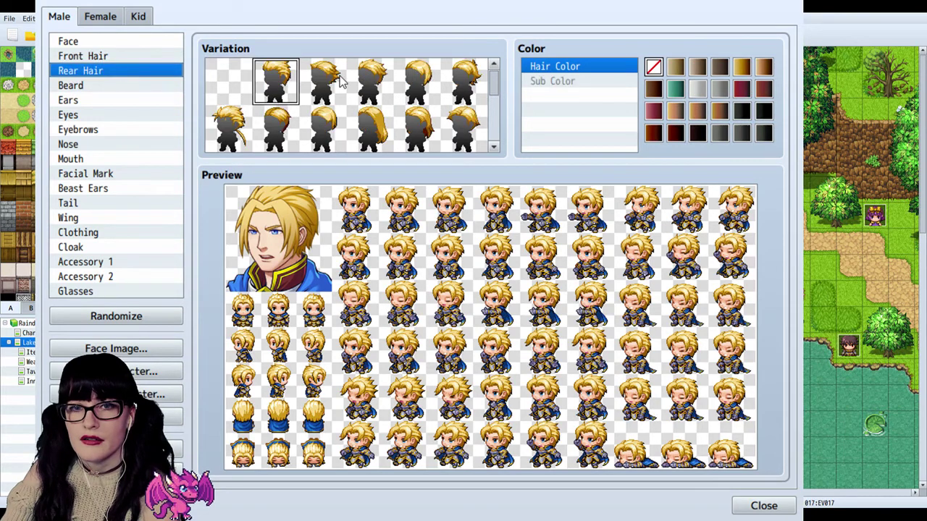
left_click(90, 105)
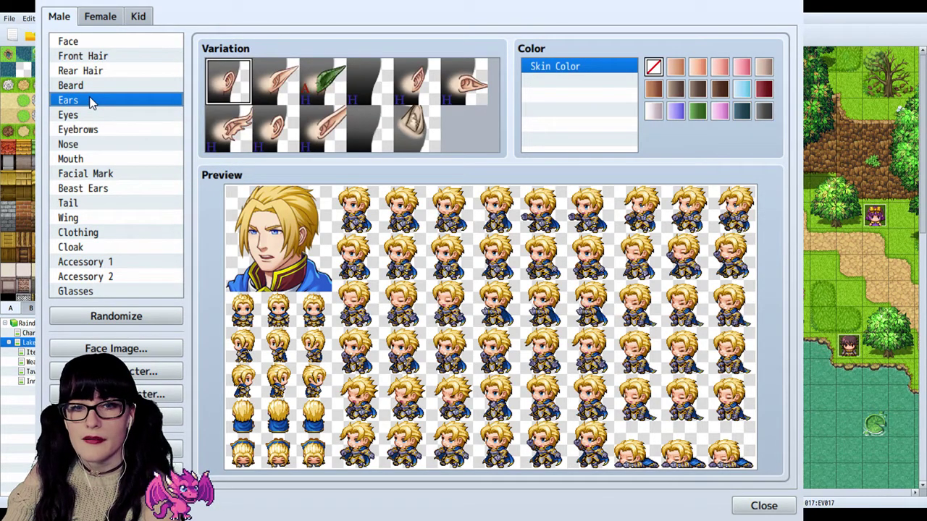
left_click(102, 121)
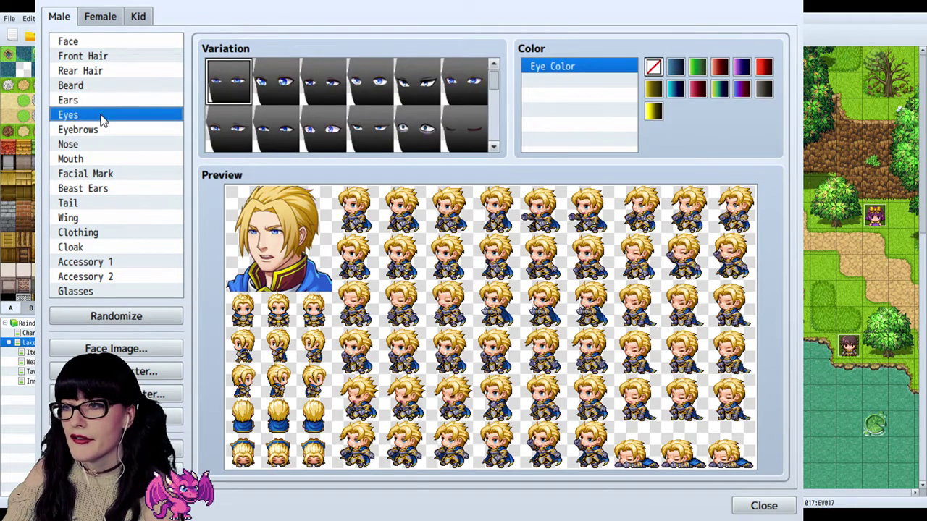
left_click(104, 130)
left_click(100, 115)
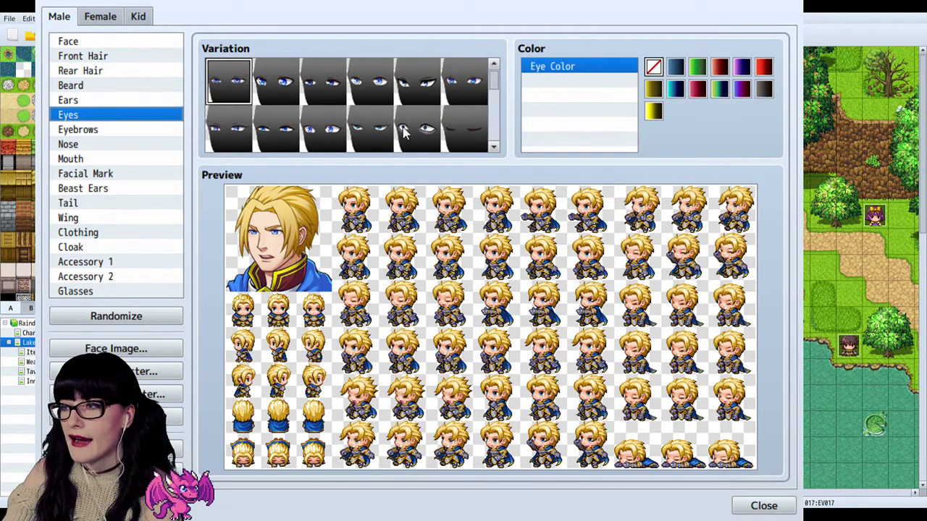
scroll(364, 122, "down", 1)
Examine the male Beard variations and step through the part categories down to Nose.
left_click(144, 85)
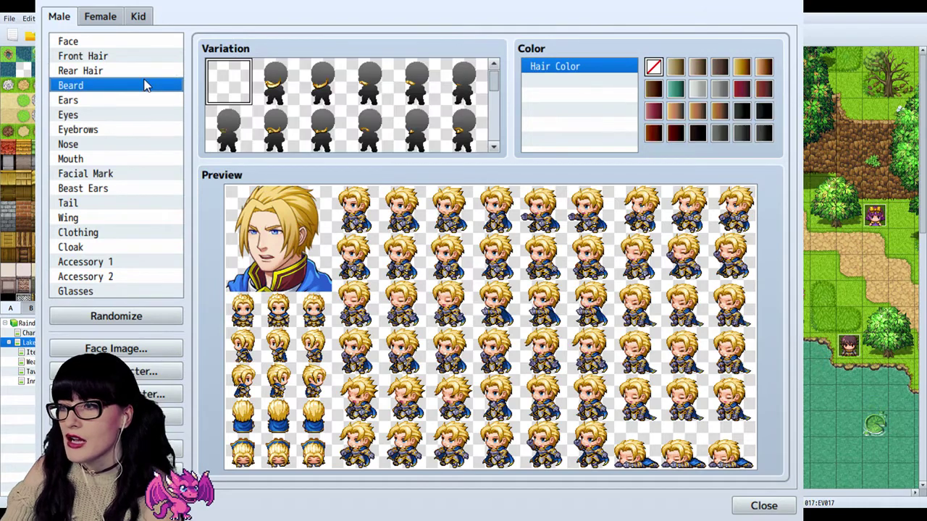
left_click(131, 110)
left_click(123, 87)
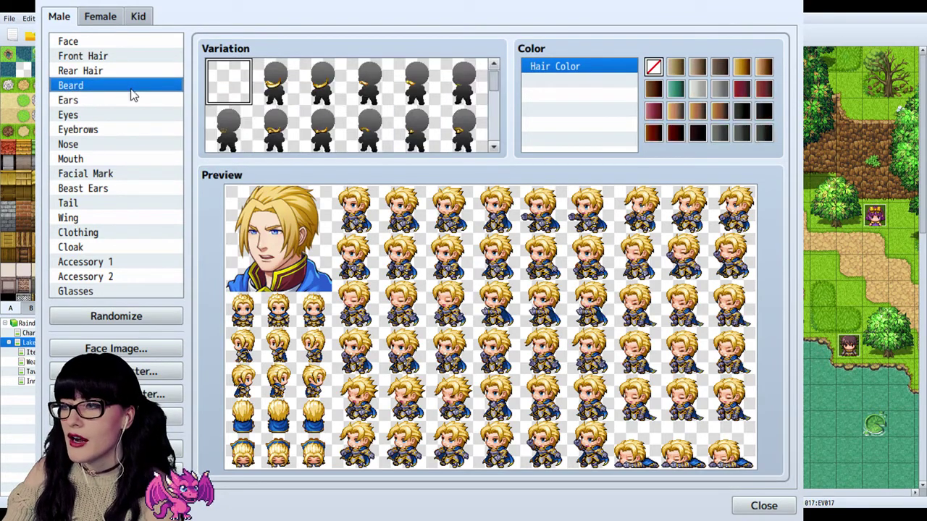
scroll(304, 122, "down", 3)
scroll(301, 130, "up", 3)
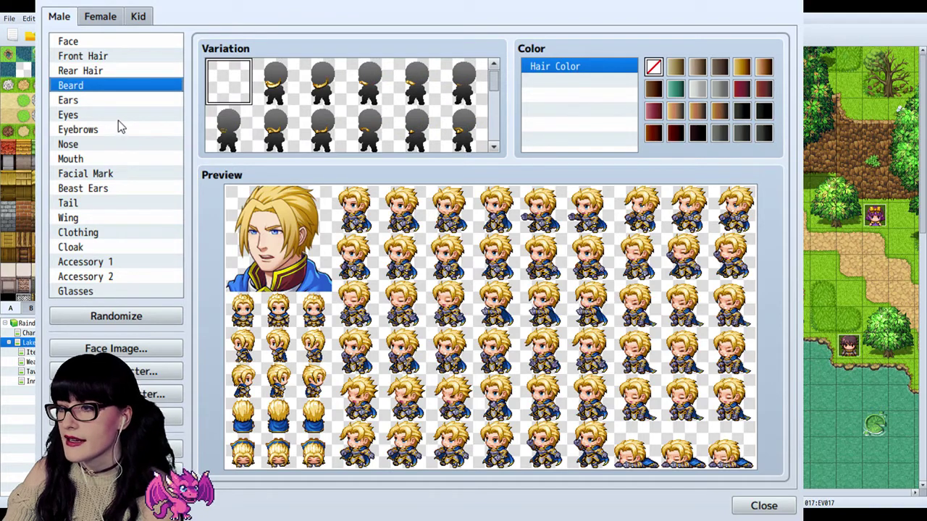
key("Down")
key("Down")
key("Down")
key("Down")
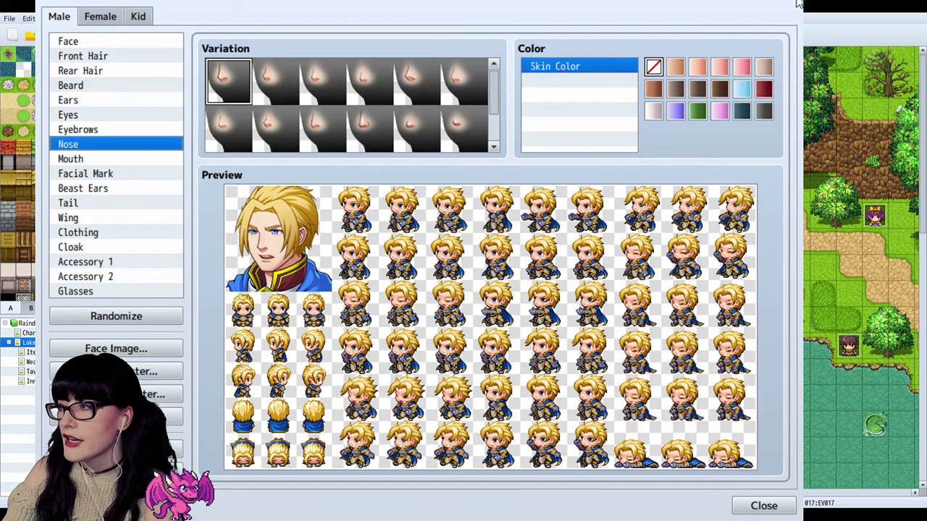
Close the Character Generator, switch to the pixel art editor and view the lower row of portraits.
left_click(792, 4)
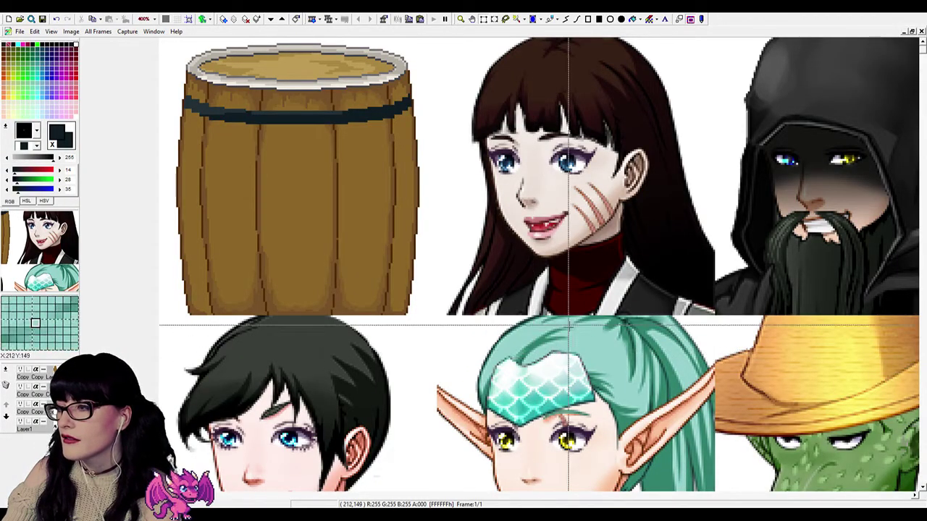
scroll(540, 265, "down", 2)
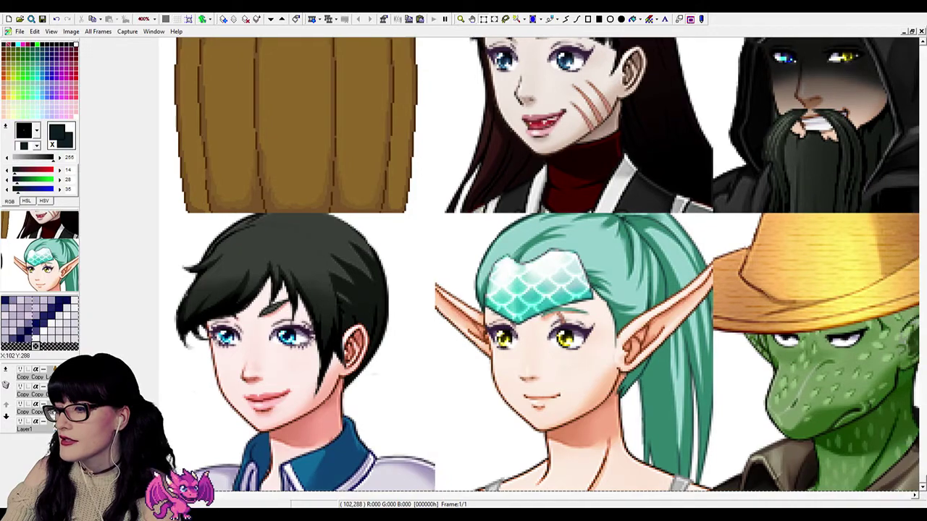
Examine the green reptile portrait with the straw hat up close, comparing it with its neighbouring portraits.
scroll(539, 264, "right", 4)
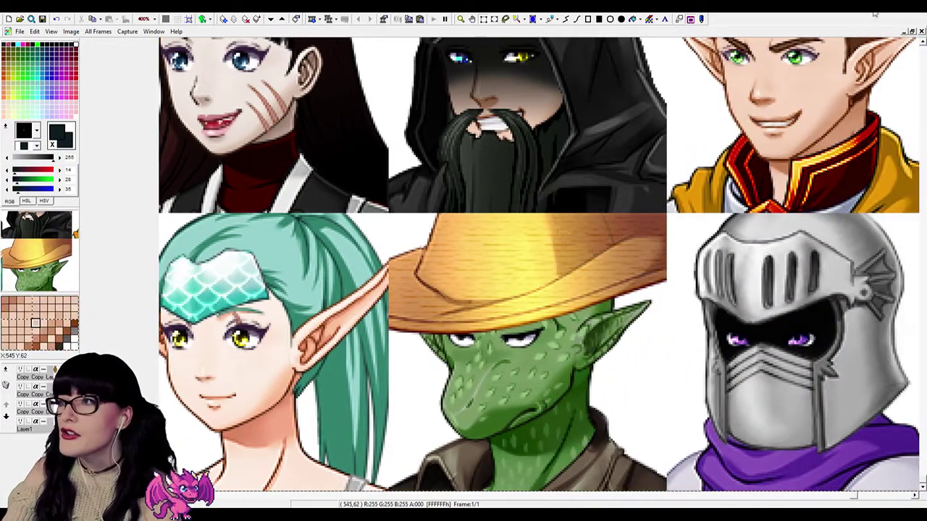
left_click(461, 19)
scroll(570, 280, "up", 4)
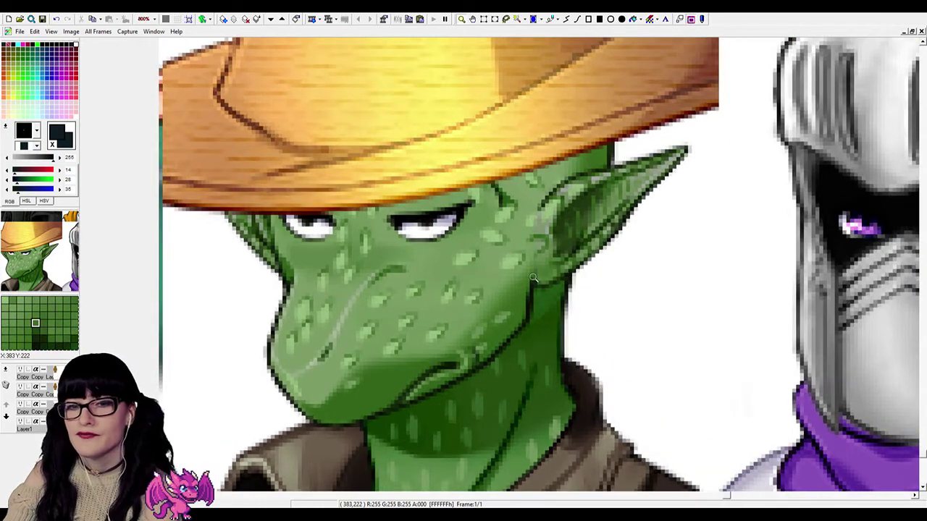
scroll(533, 268, "down", 1)
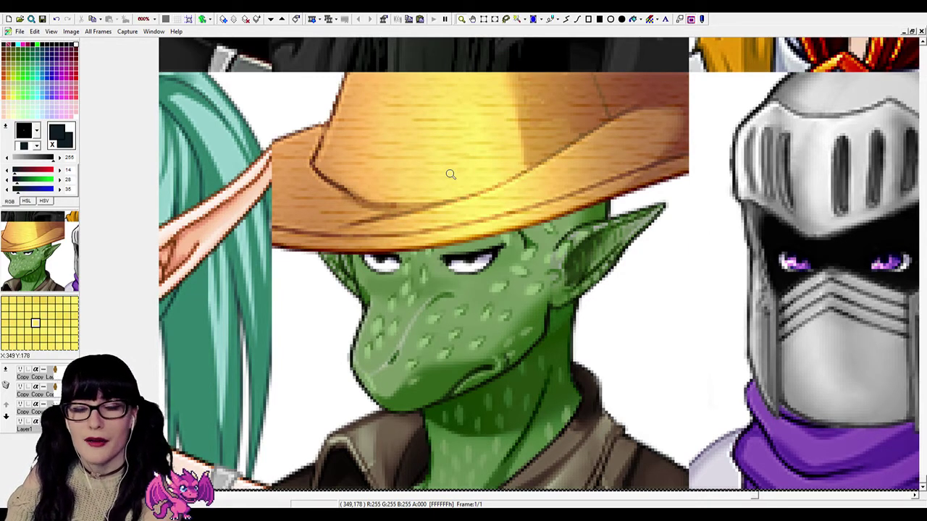
right_click(403, 174)
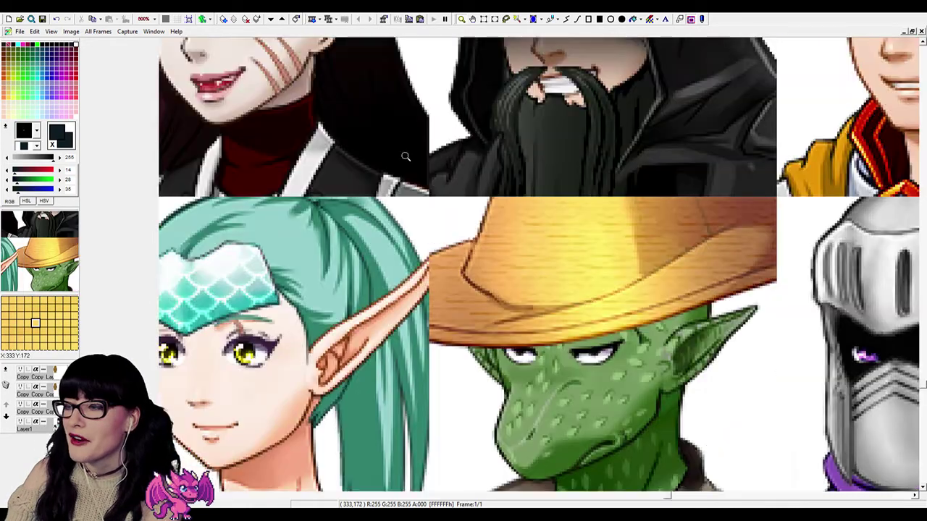
left_click(528, 251)
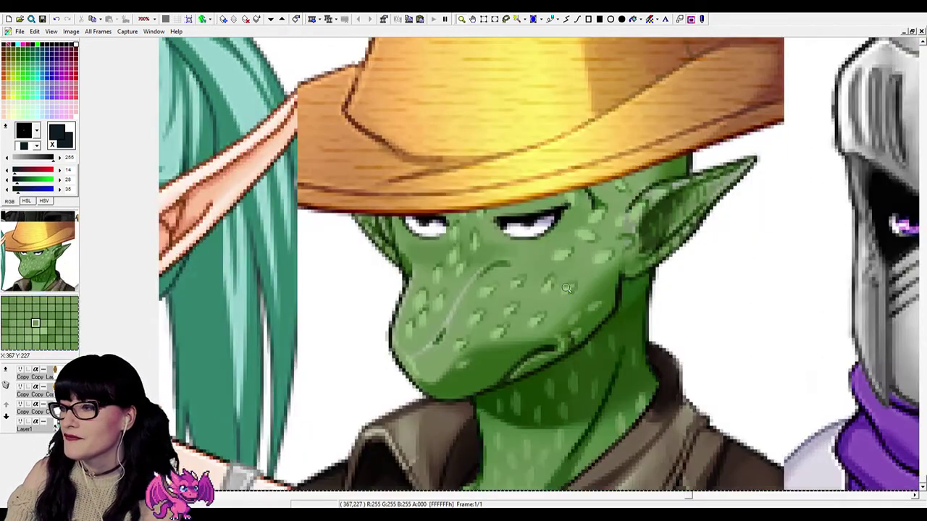
scroll(562, 281, "down", 4)
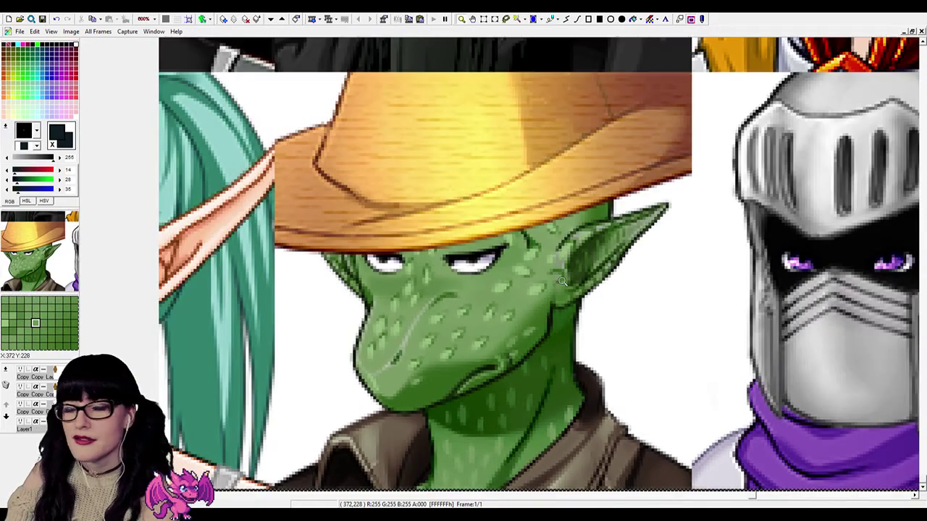
scroll(370, 188, "up", 4)
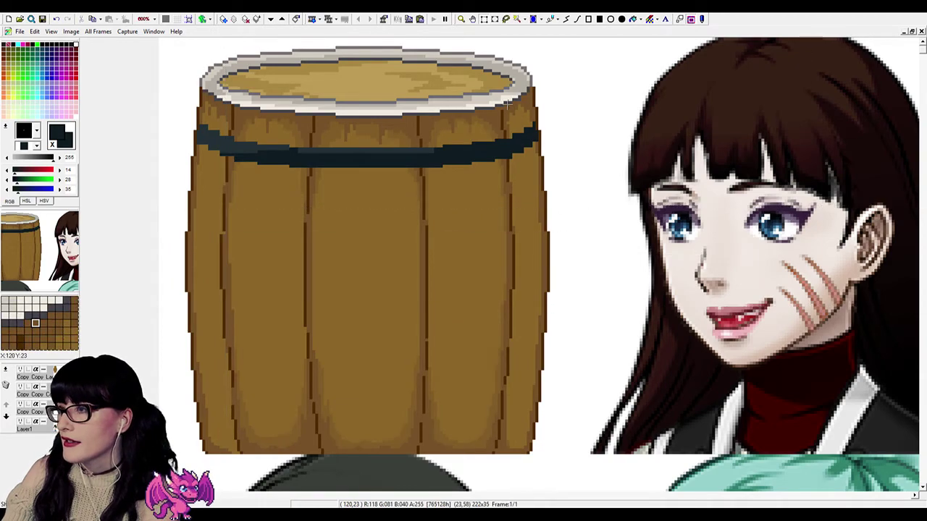
scroll(528, 169, "down", 1)
scroll(529, 169, "down", 3)
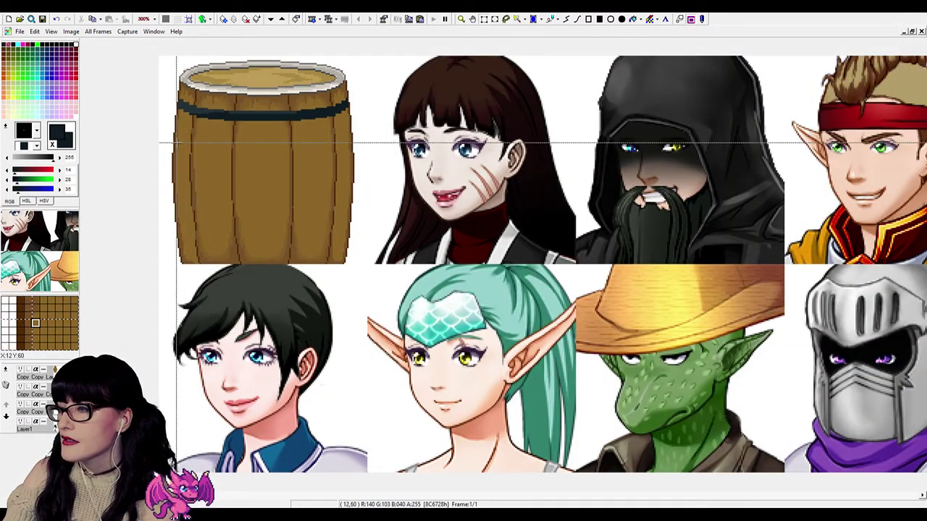
left_click_drag(171, 155, 926, 205)
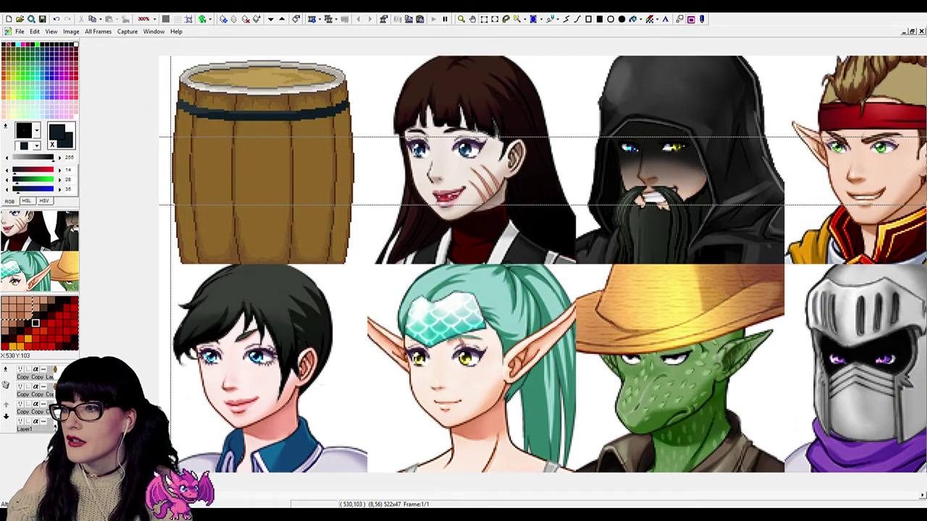
left_click_drag(926, 204, 926, 205)
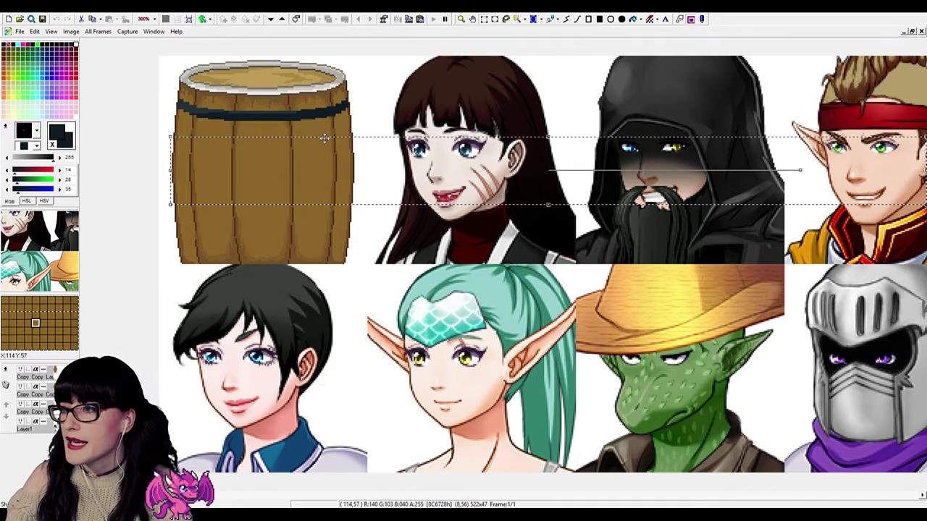
Thicken the centre section of the barrel's metal hoop by one row of dark pixels along its lower edge.
scroll(241, 290, "up", 2)
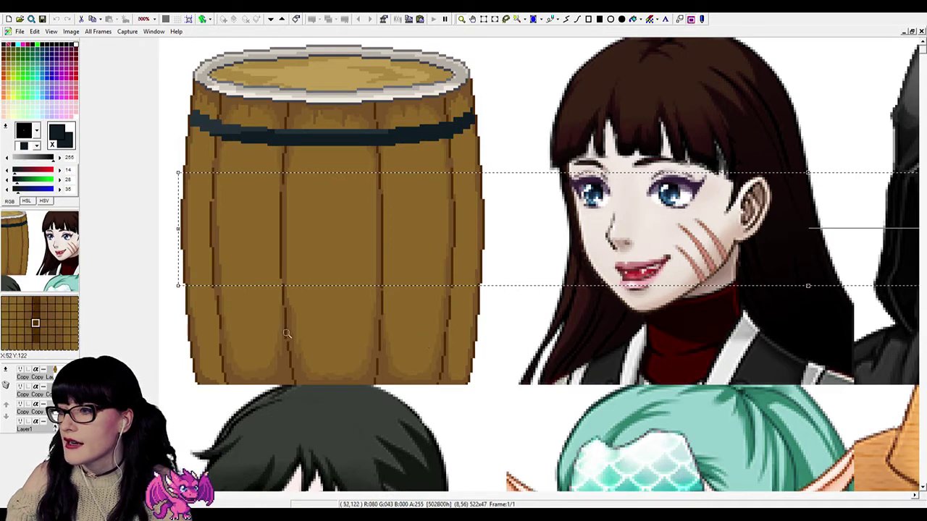
scroll(366, 249, "up", 1)
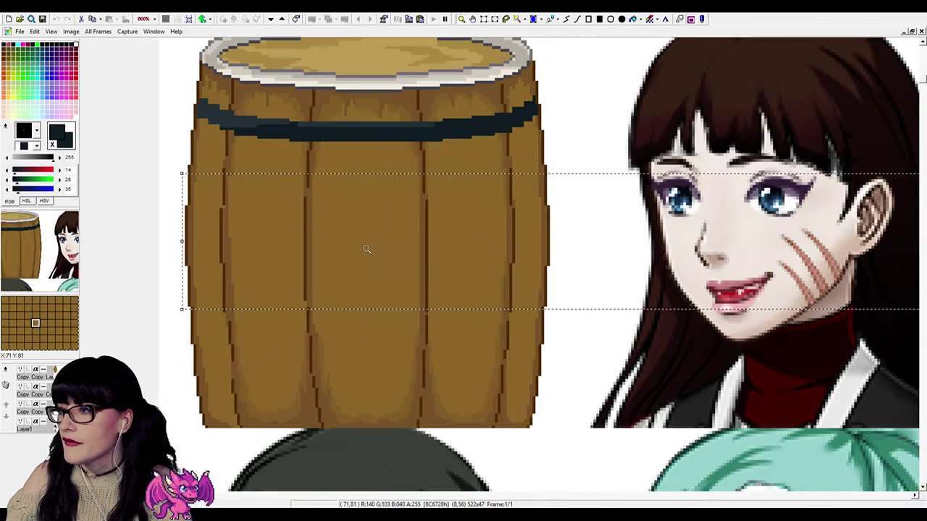
scroll(367, 249, "up", 1)
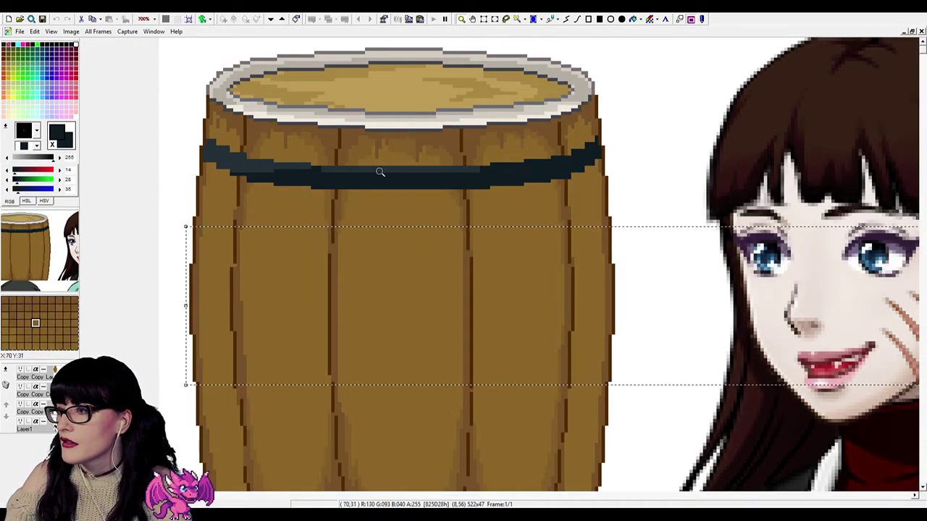
scroll(377, 184, "up", 1)
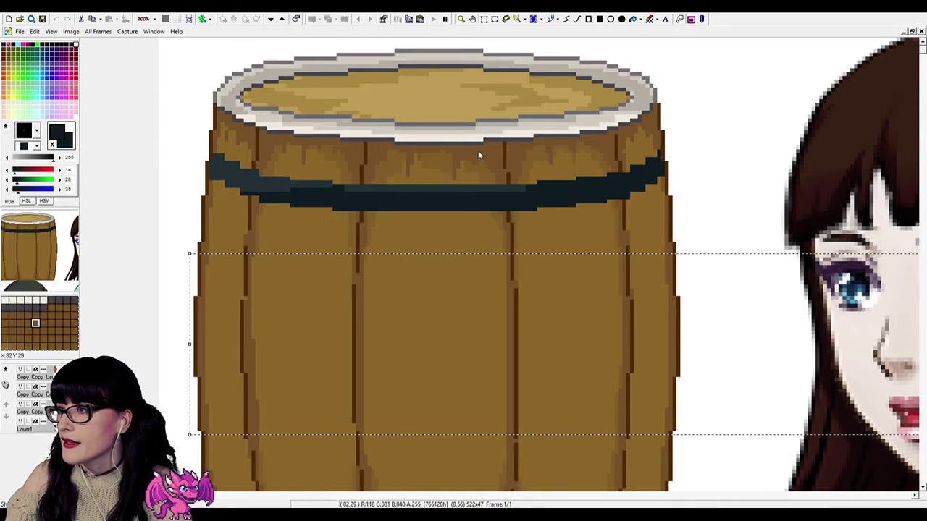
left_click(428, 208)
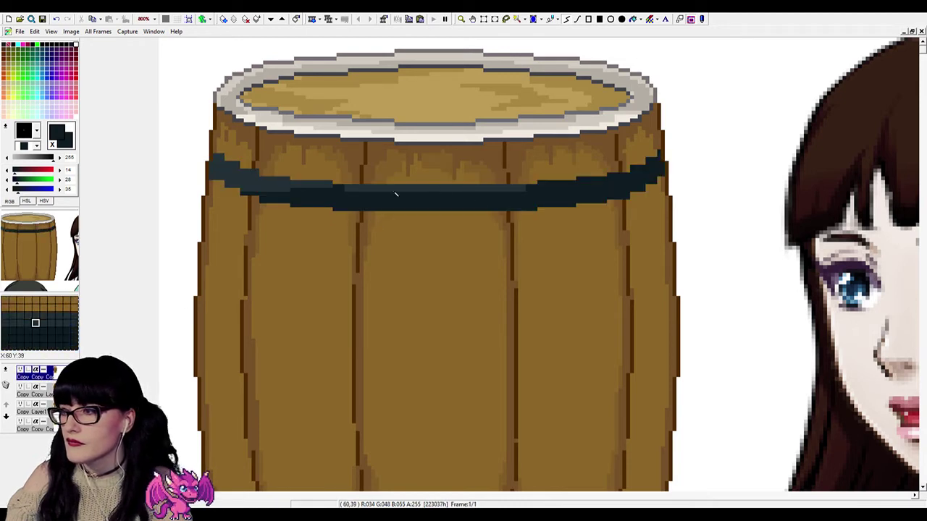
mouse_move(368, 216)
left_mouse_down()
mouse_move(538, 216)
mouse_move(320, 225)
left_mouse_up()
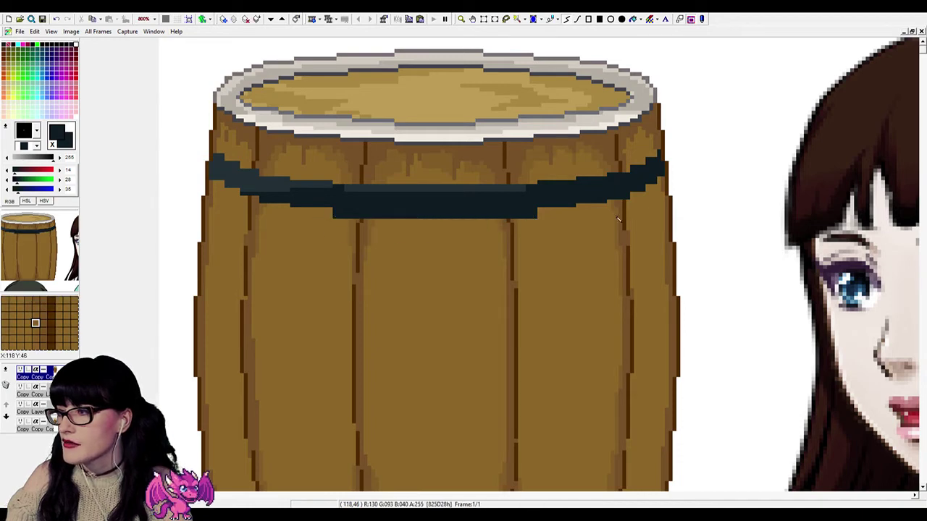
Extend the hoop's thicker lower edge in rising steps from the centre to the barrel's right side with dark filled rectangles.
left_click(578, 19)
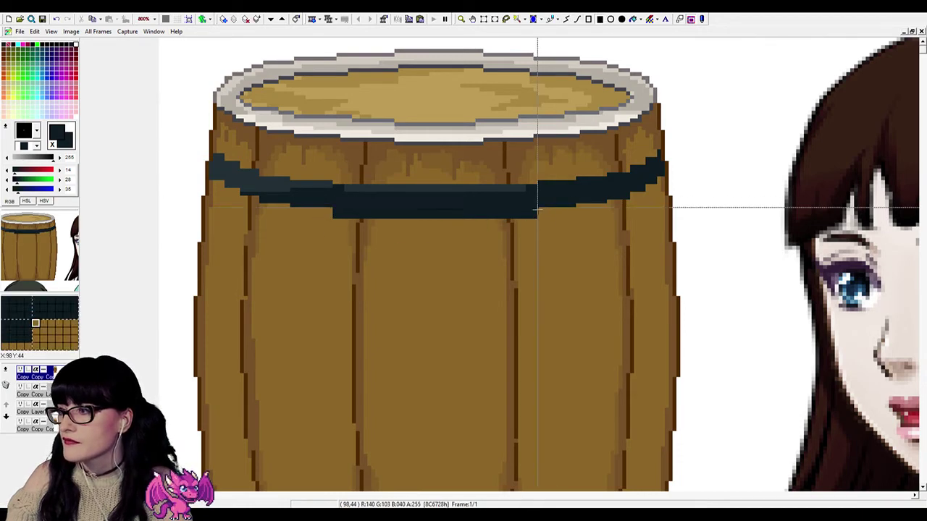
left_click_drag(538, 208, 646, 203)
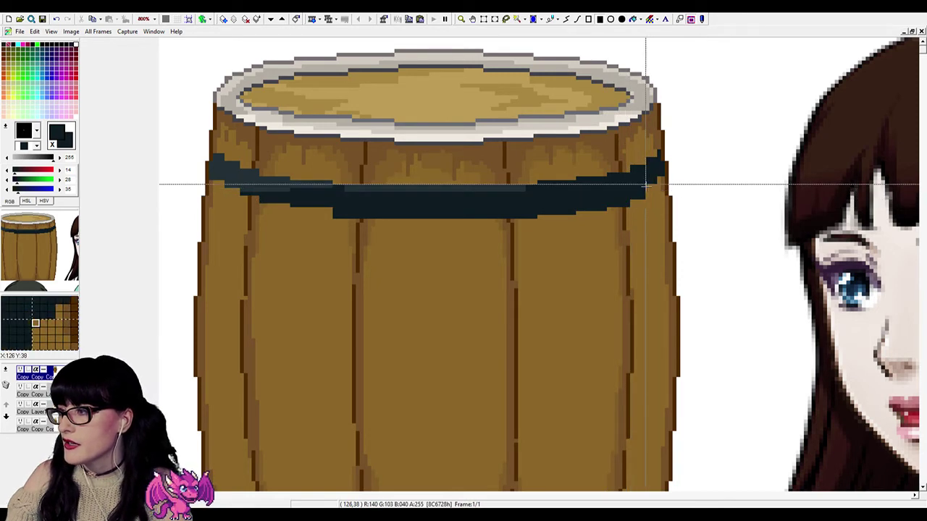
left_click(651, 186, "shift")
left_click_drag(656, 179, 664, 189)
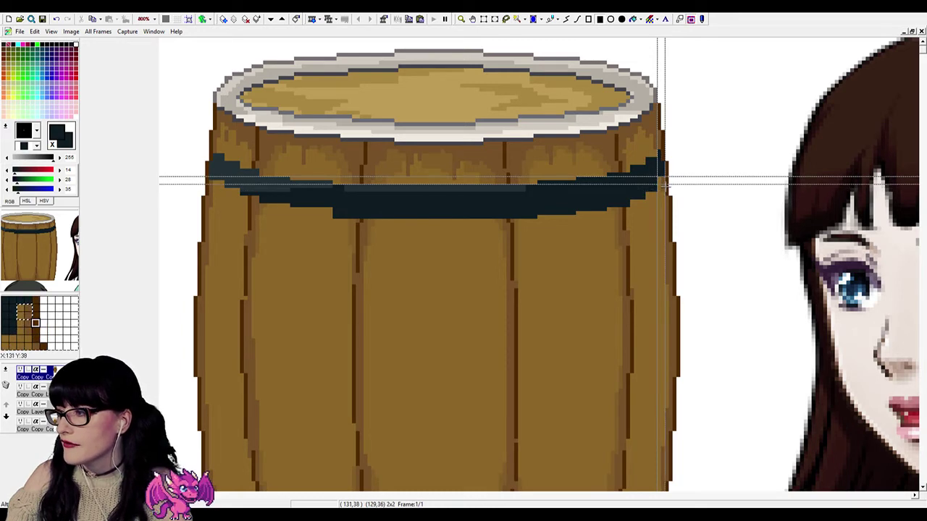
key("ctrl+z")
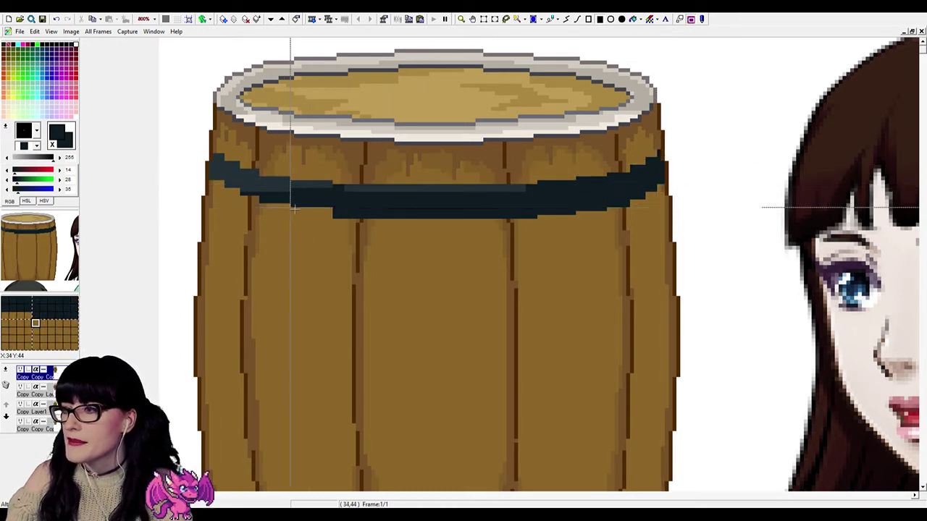
Add a dark strip under the hoop just left of its centre, undoing and redoing it to compare its thickness.
left_click_drag(290, 209, 359, 215)
key("ctrl+z")
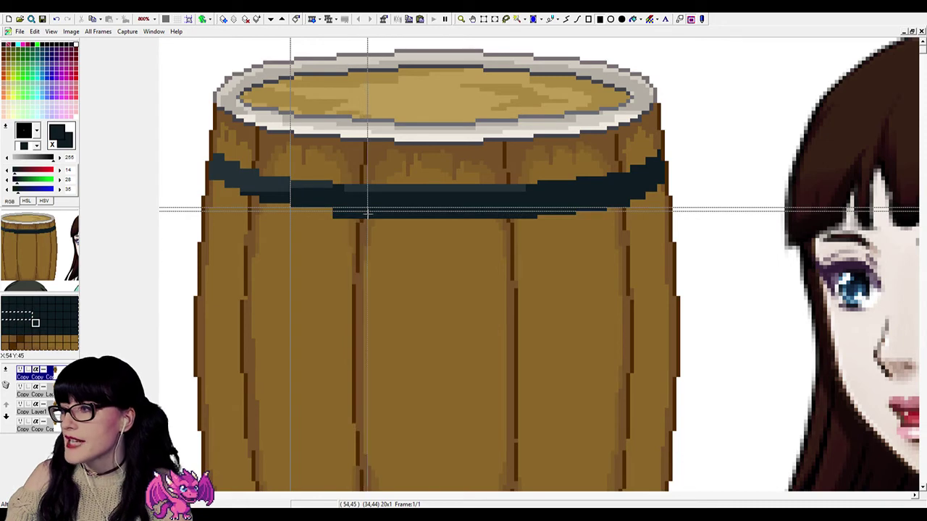
key("ctrl+y")
key("ctrl+z")
key("ctrl+y")
key("ctrl+z")
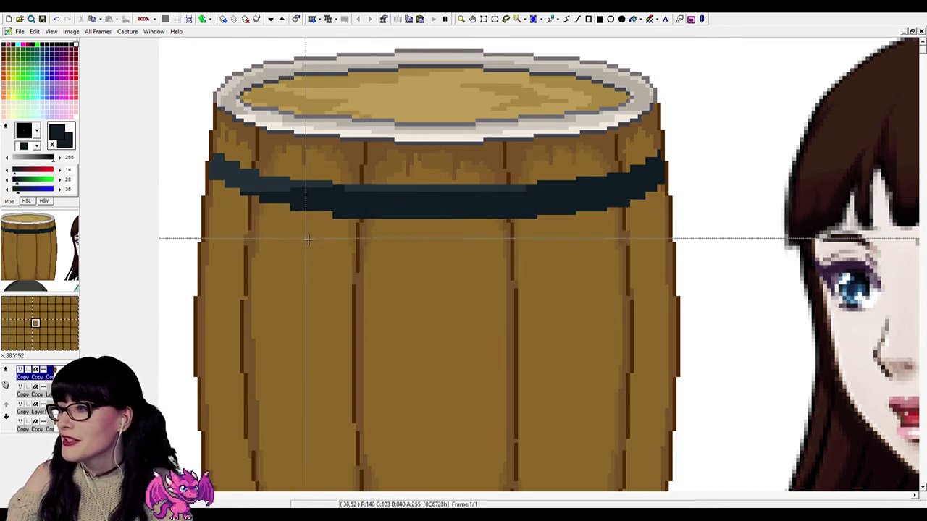
key("ctrl+z")
key("ctrl+y")
key("ctrl+z")
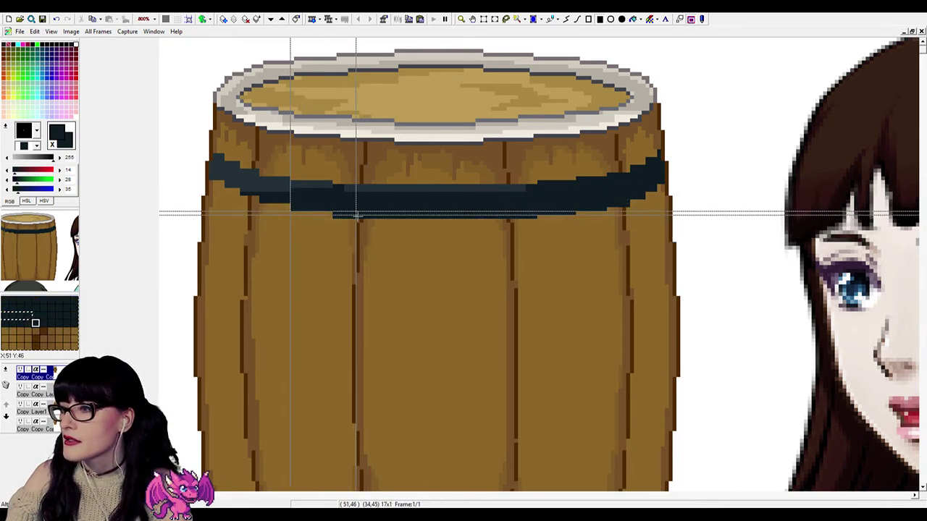
key("ctrl+y")
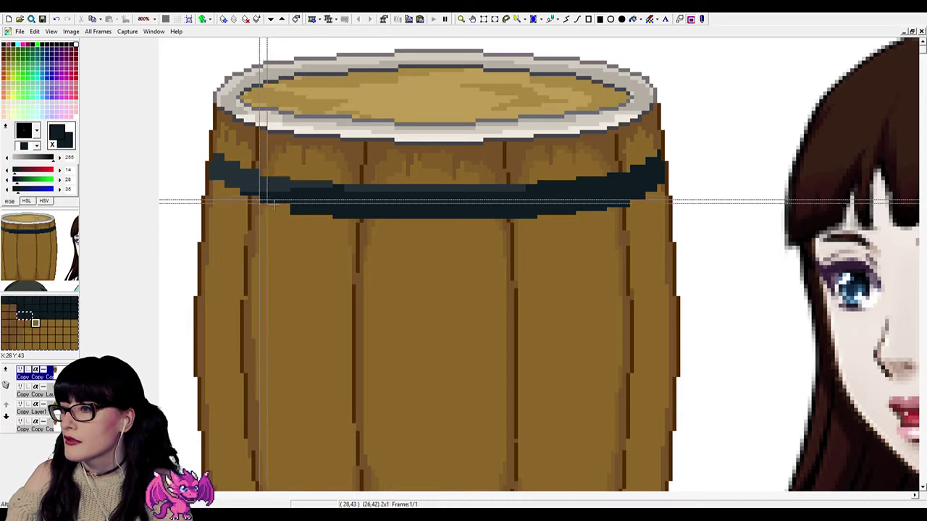
Continue the hoop's thicker lower edge in rising steps out to the barrel's left side with dark filled rectangles.
left_click_drag(259, 201, 317, 213)
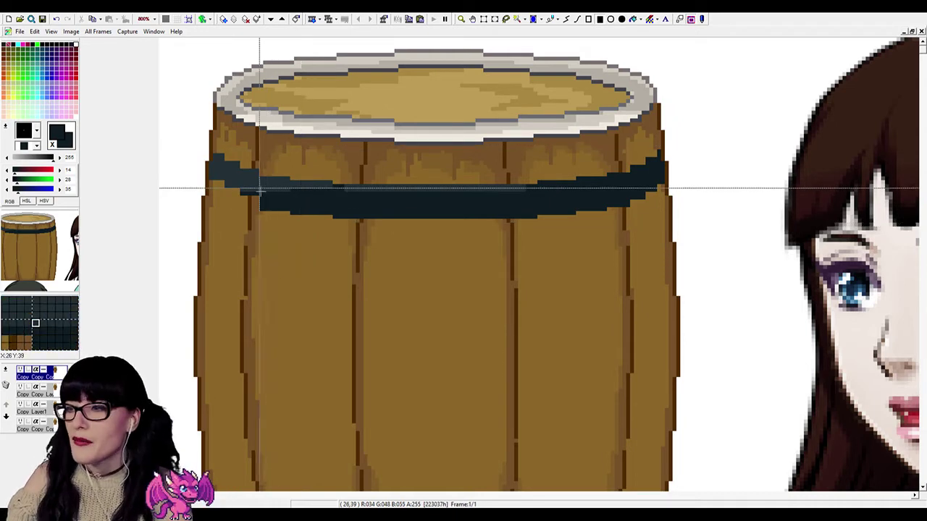
left_click_drag(242, 196, 284, 202)
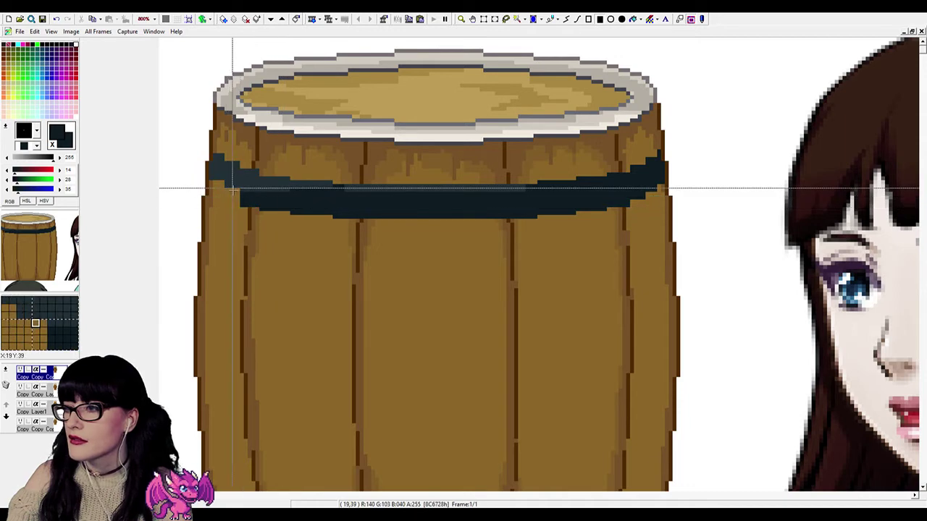
mouse_move(224, 189)
left_mouse_down()
mouse_move(241, 202)
mouse_move(226, 192)
left_mouse_up()
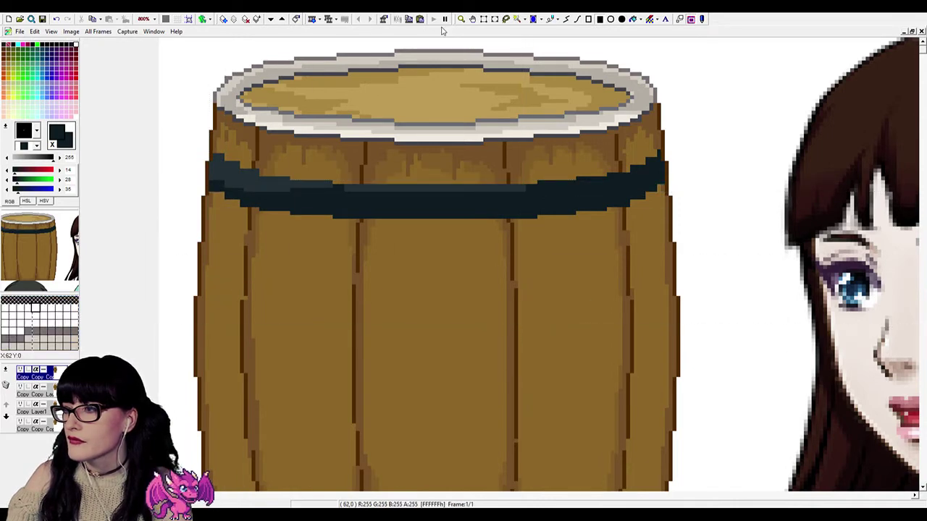
Check the barrel's reworked hoop beside the other portraits and inspect the plank seams below it up close.
left_click(461, 19)
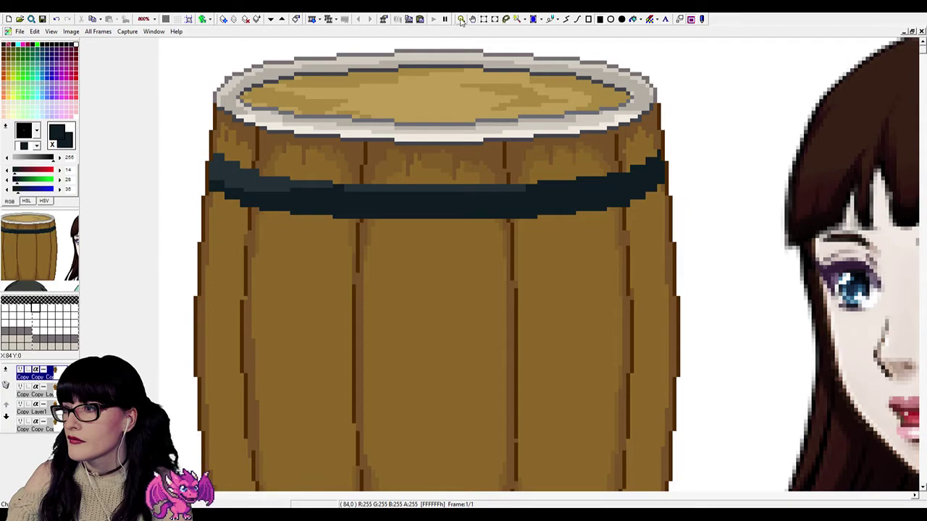
scroll(455, 147, "down", 3)
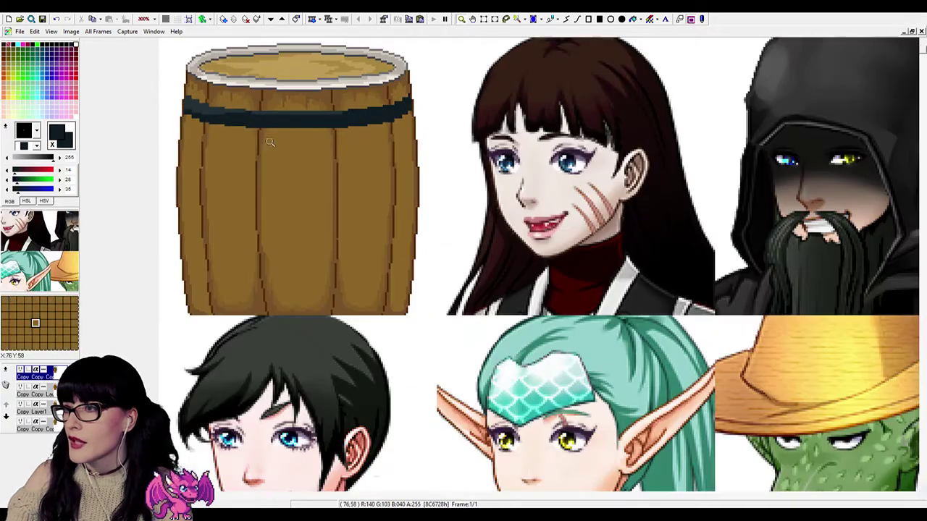
scroll(278, 152, "up", 2)
scroll(278, 151, "down", 2)
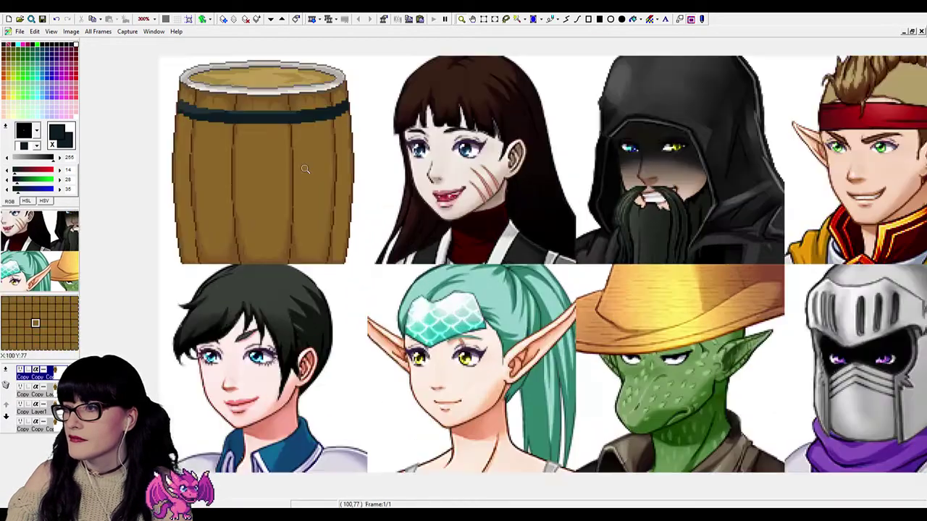
scroll(265, 158, "up", 2)
scroll(265, 158, "up", 1)
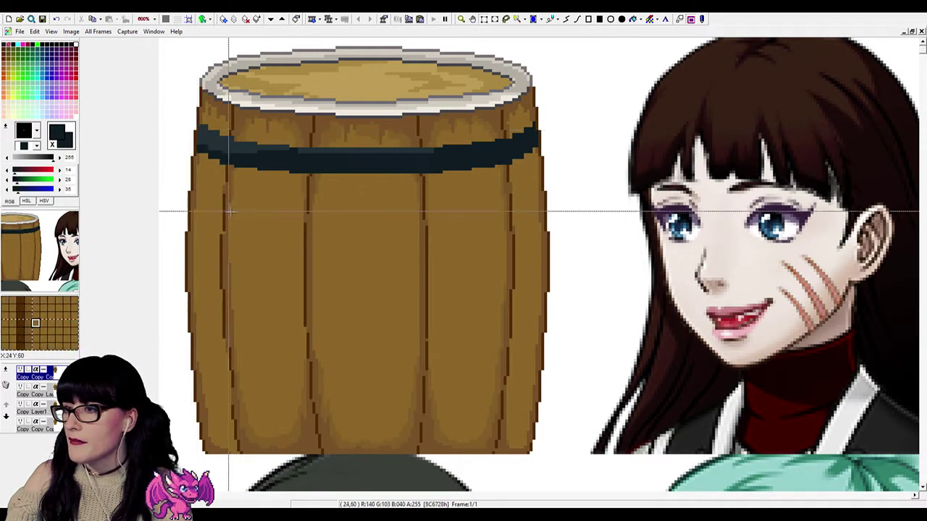
left_click(460, 19)
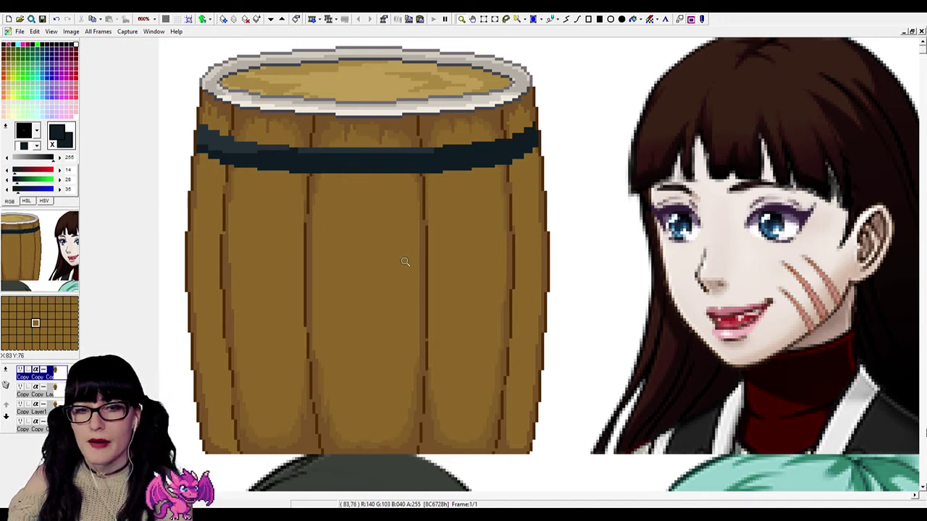
scroll(380, 305, "up", 2)
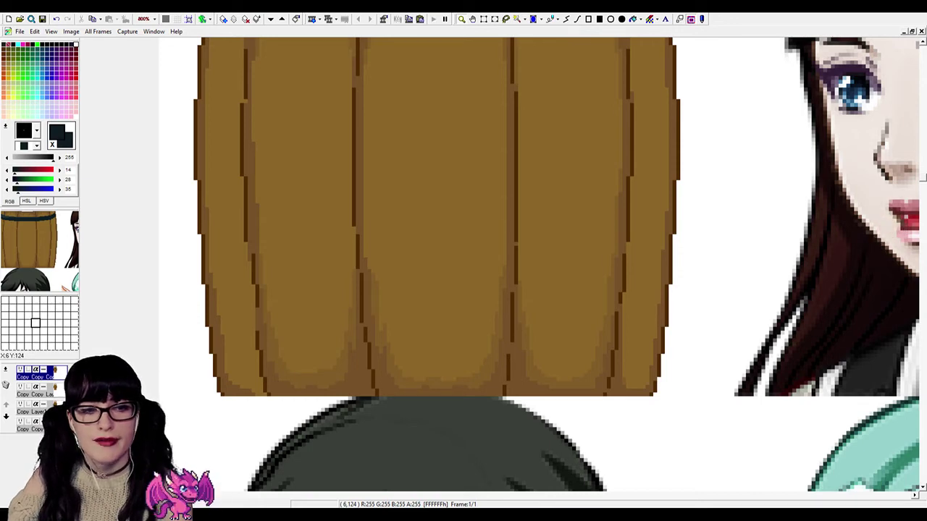
scroll(556, 44, "up", 1)
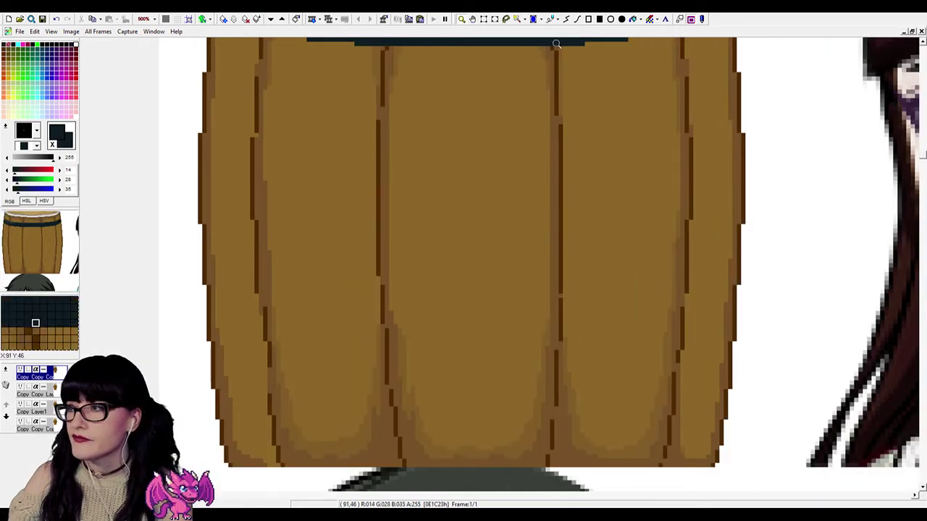
scroll(396, 100, "up", 3)
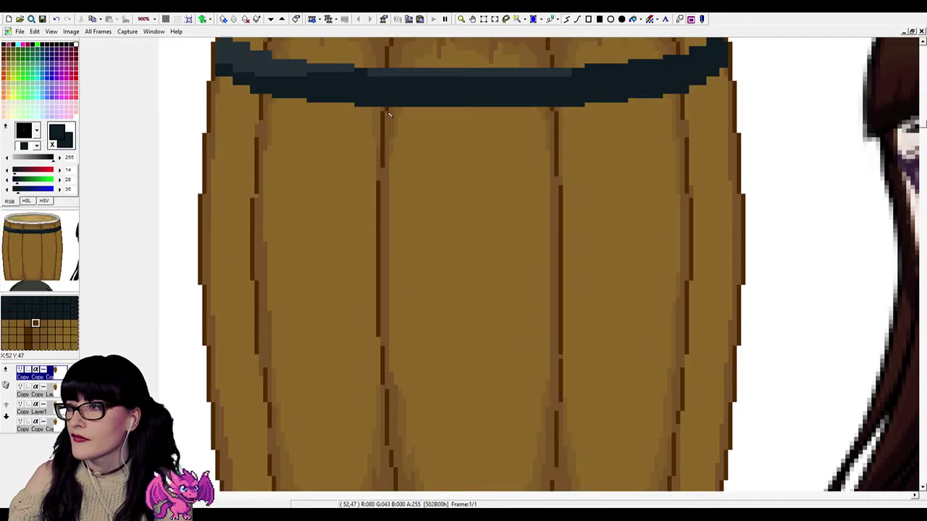
Examine the barrel's planks from the upper hoop down to the base to judge where a second hoop can go.
left_click(396, 100)
left_click(398, 159)
scroll(384, 311, "down", 5)
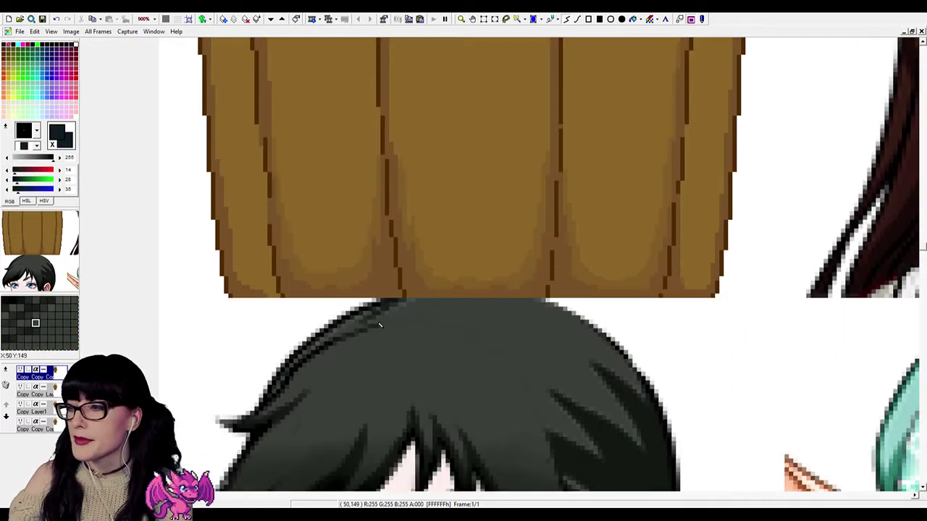
scroll(394, 298, "up", 4)
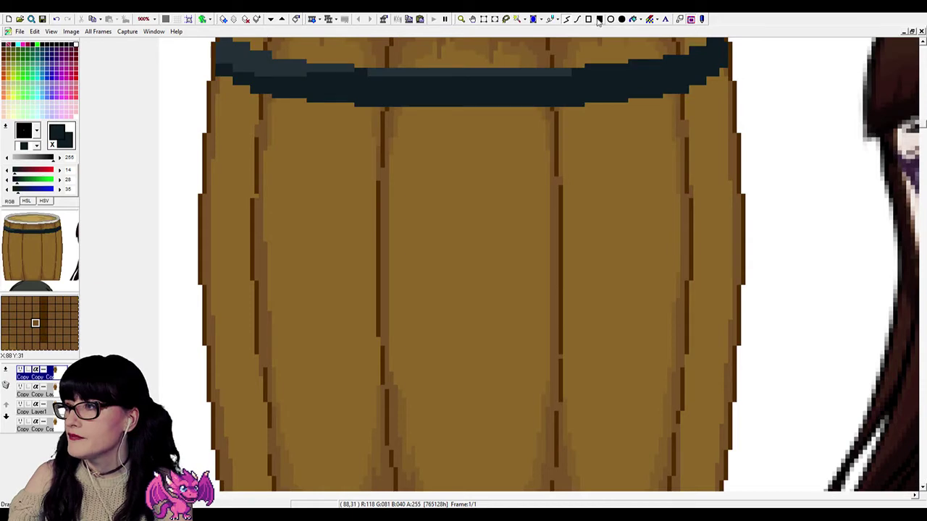
scroll(493, 207, "down", 5)
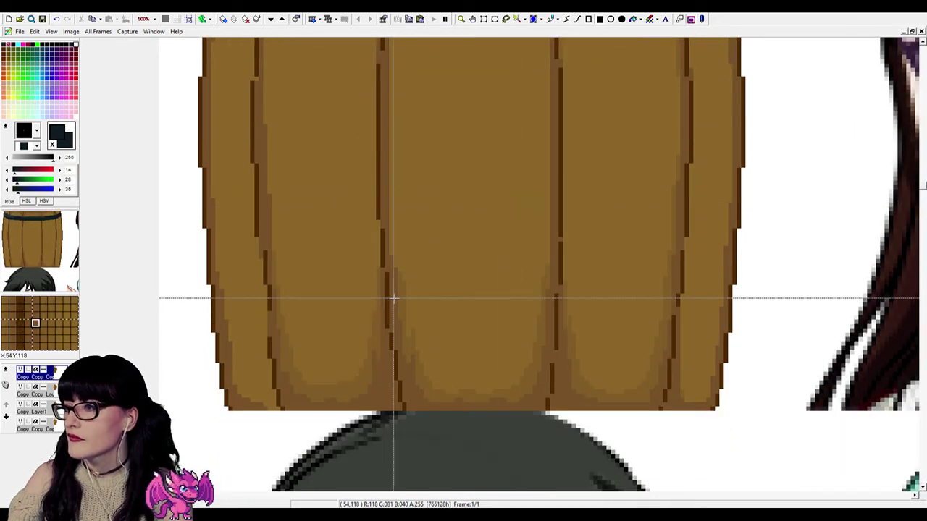
scroll(390, 297, "up", 5)
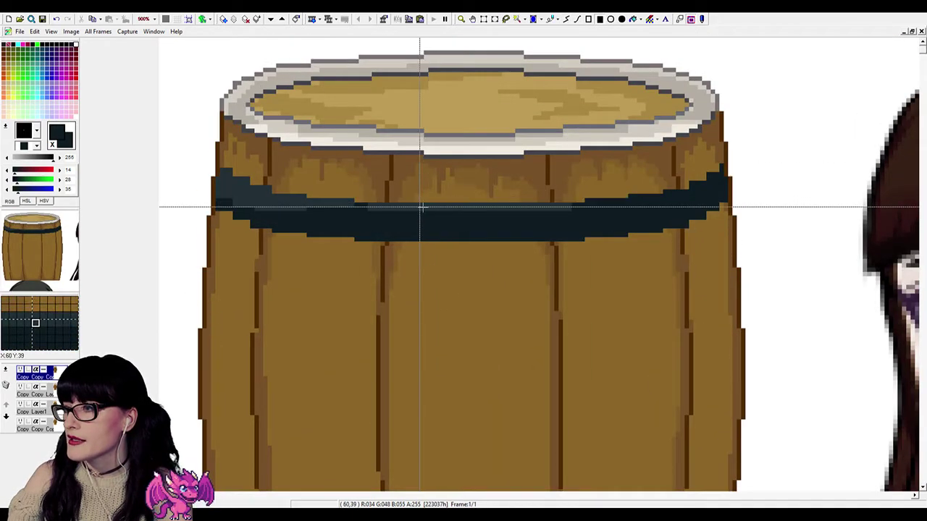
left_click_drag(584, 204, 578, 240)
scroll(519, 261, "down", 5)
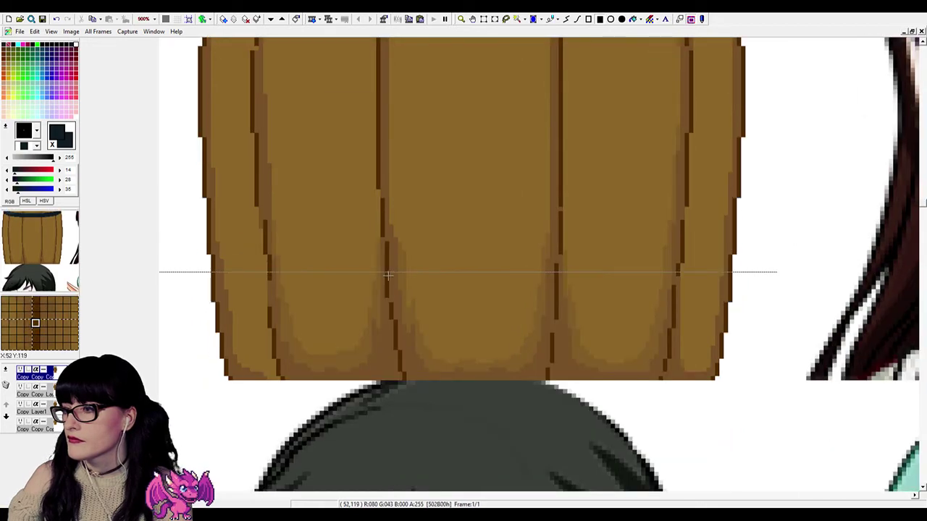
scroll(391, 286, "up", 2)
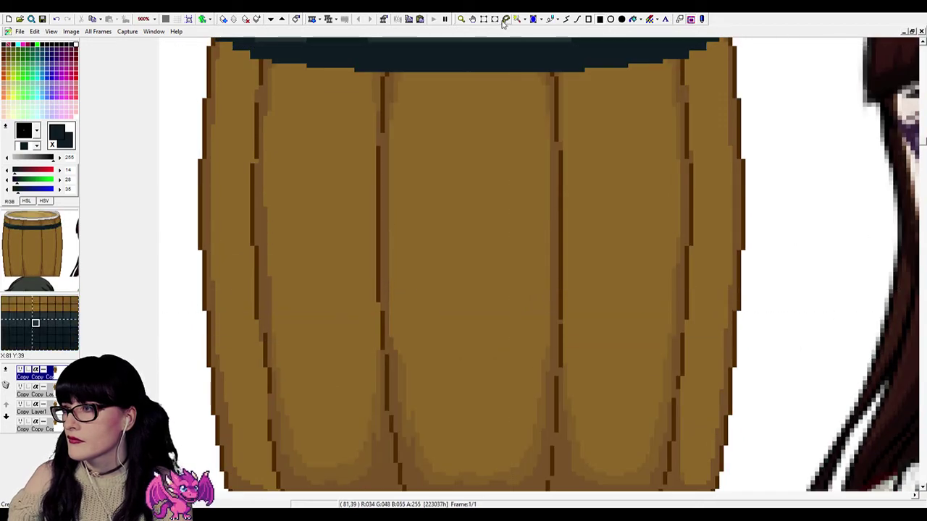
Hide the portraits layer so only the barrel remains, and make the top barrel layer active.
left_click(462, 19)
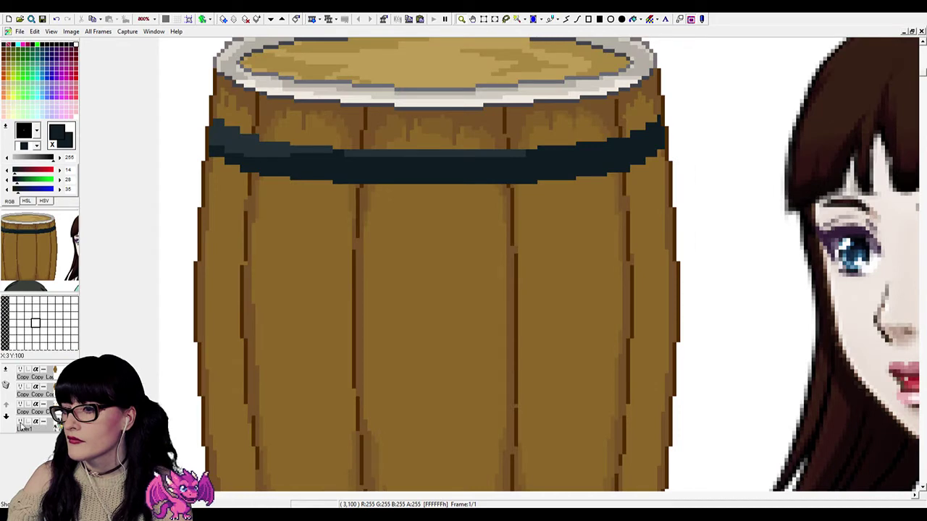
left_click(21, 422)
left_click(33, 373)
scroll(478, 99, "down", 2)
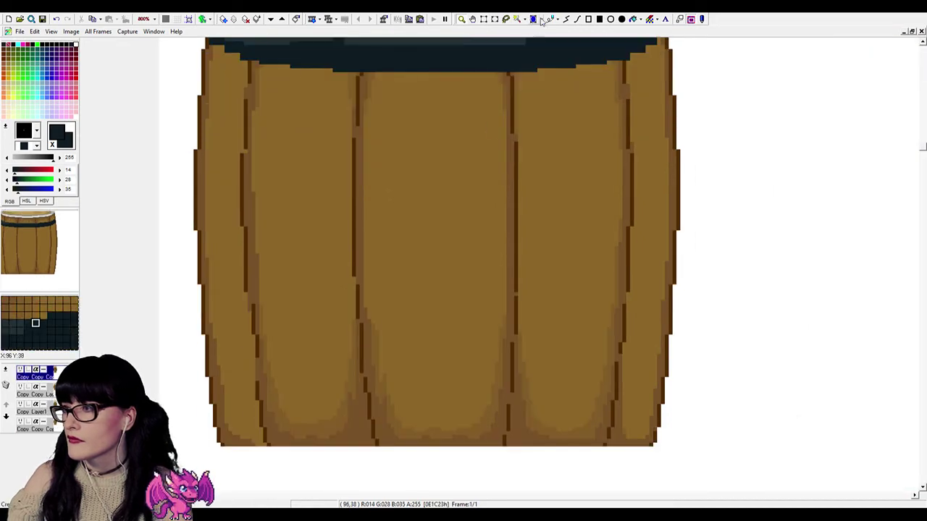
Try a dark filled rectangle as wide as the upper hoop's centre across the barrel's lower middle, and undo it.
scroll(480, 230, "up", 2)
scroll(423, 262, "down", 1)
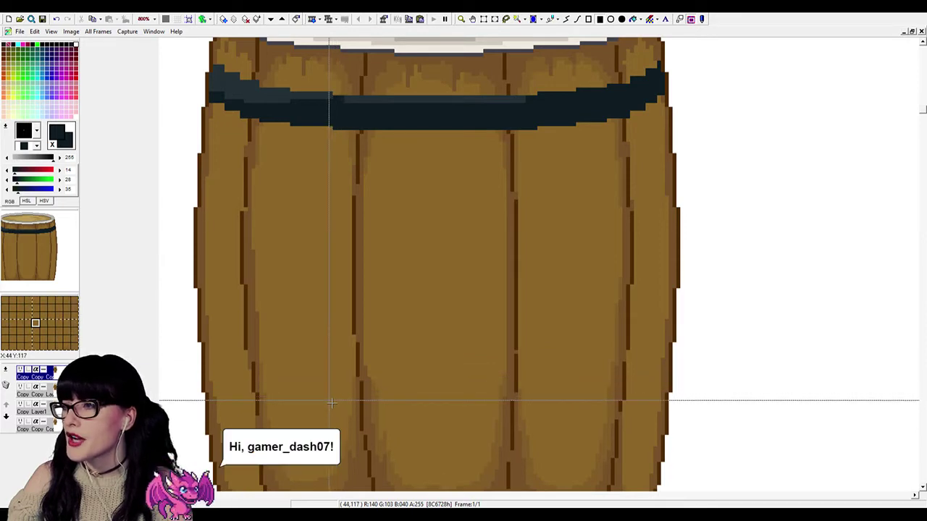
left_click_drag(333, 402, 537, 438)
scroll(420, 331, "down", 5)
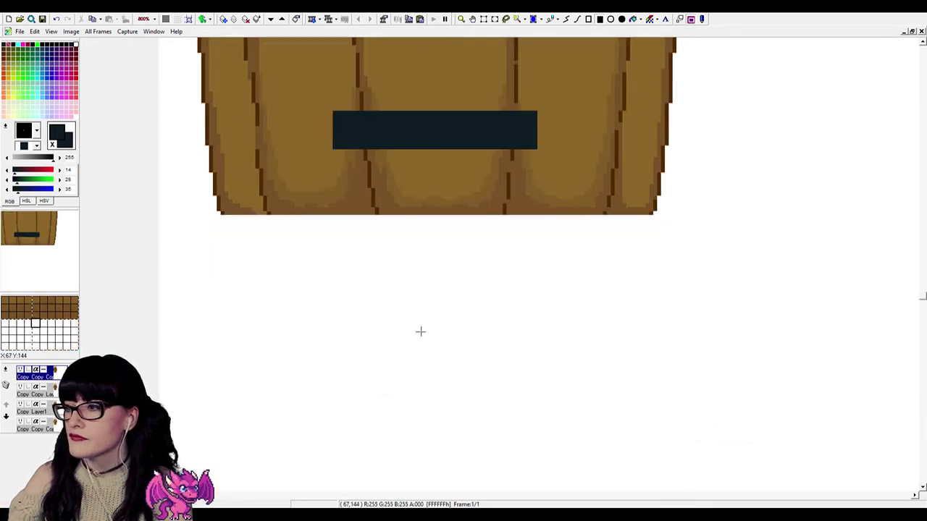
scroll(420, 331, "up", 3)
left_click(461, 19)
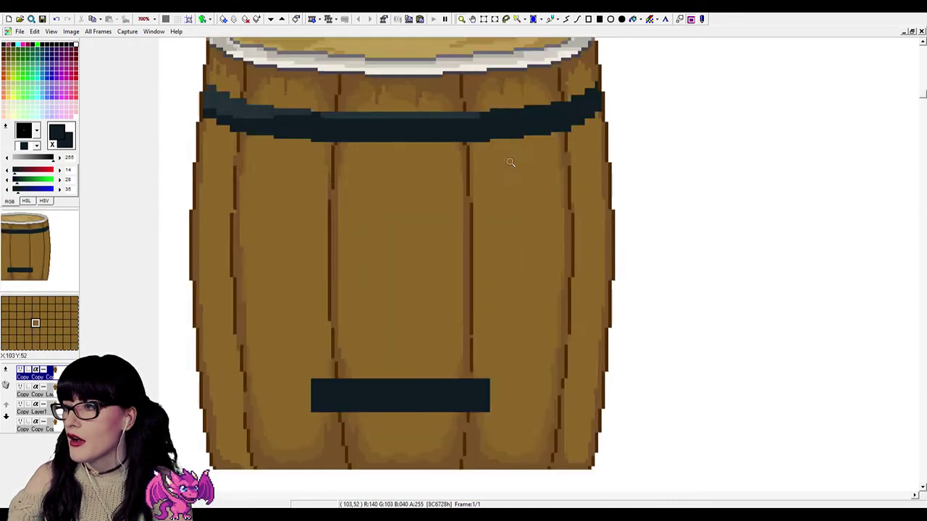
right_click(507, 163)
scroll(488, 302, "up", 3)
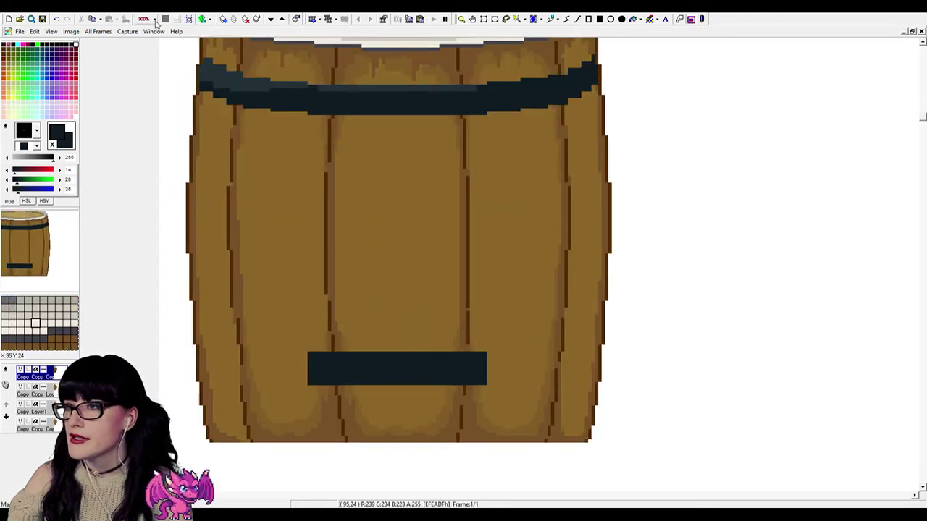
left_click(56, 19)
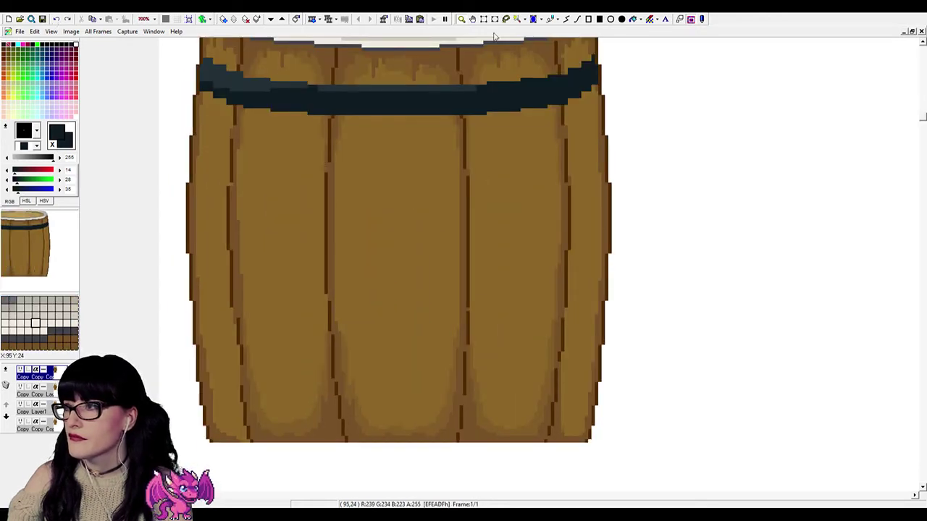
Try a dark strip of 53 by 10 pixels closer to the barrel's base, and undo it.
left_click(600, 20)
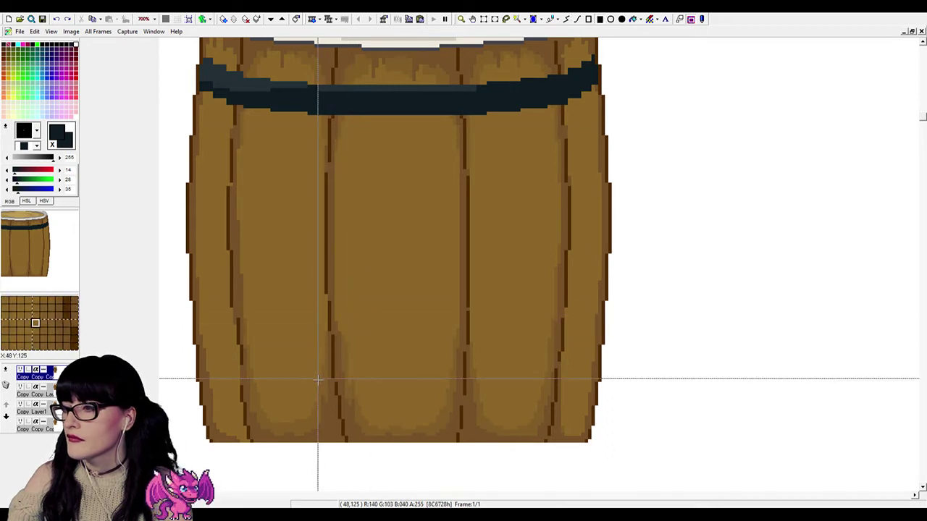
left_click_drag(317, 378, 485, 413)
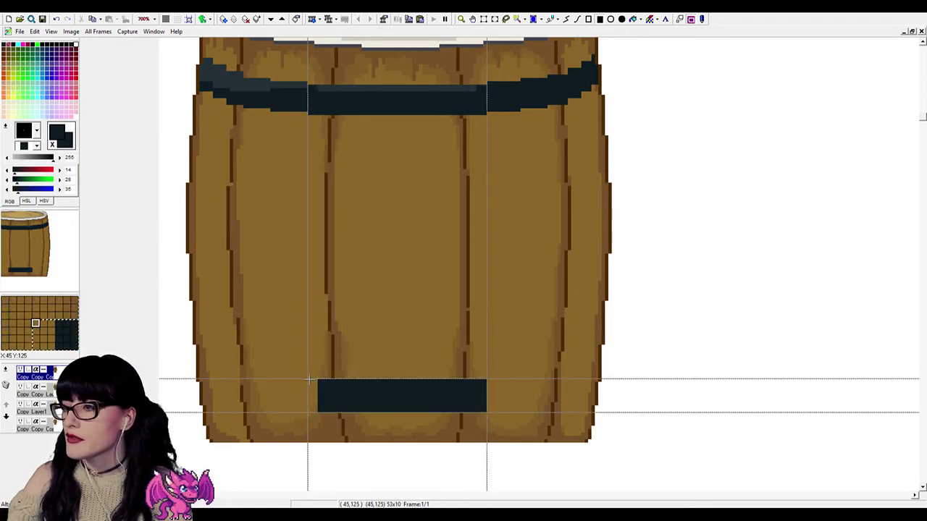
left_click_drag(309, 379, 486, 413)
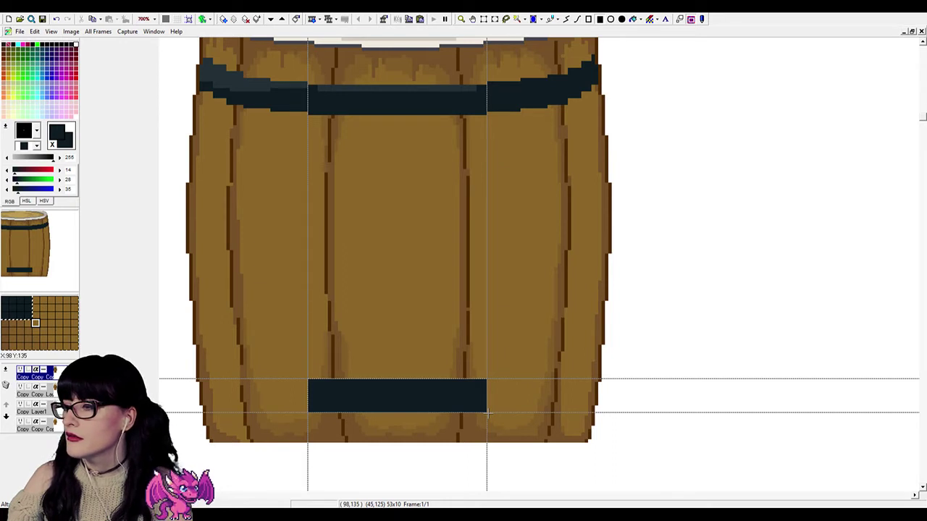
left_click_drag(486, 413, 486, 412)
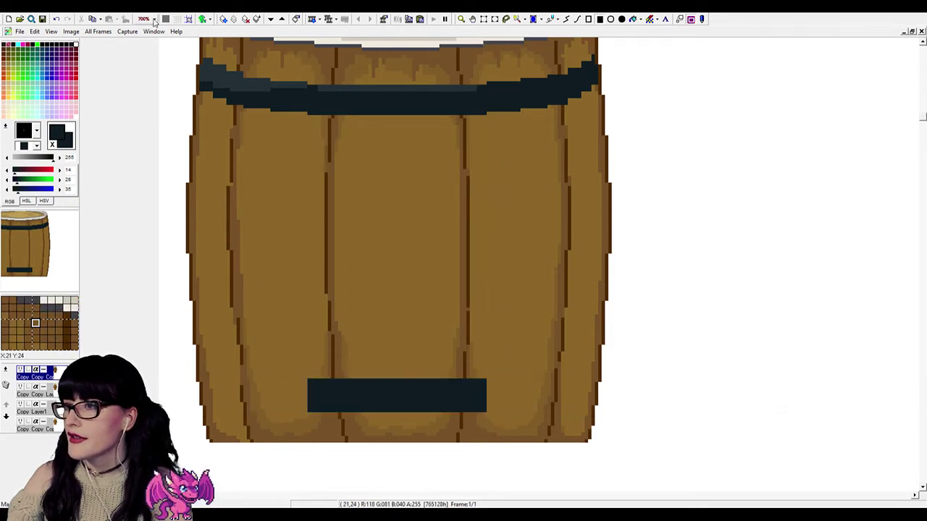
left_click(57, 19)
left_click(56, 19)
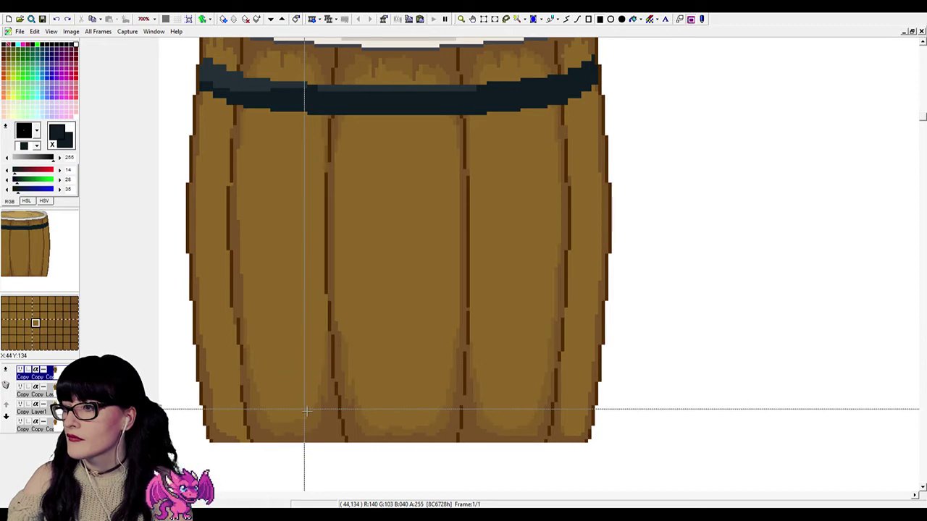
Draw the lower hoop's centre as a dark filled rectangle about 53 by 9 pixels near the barrel's base.
left_click_drag(307, 411, 486, 384)
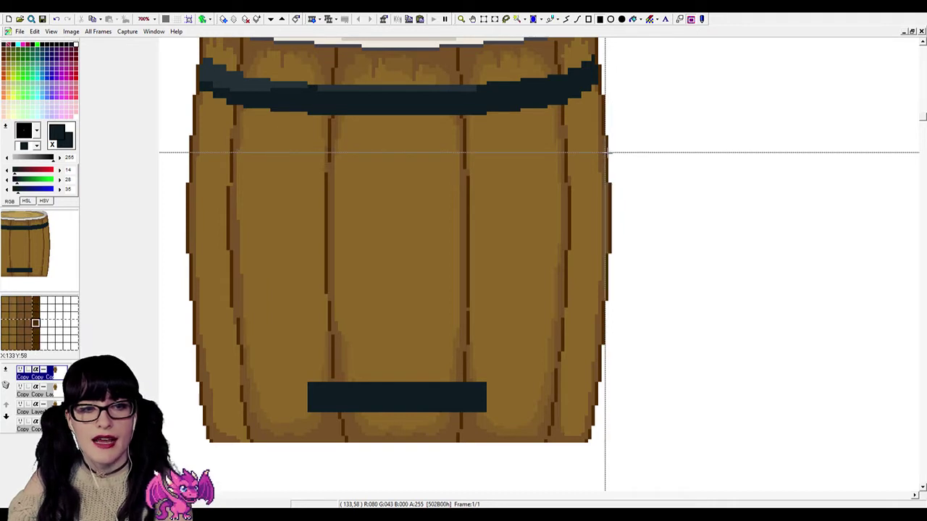
left_click(460, 20)
scroll(449, 283, "up", 2)
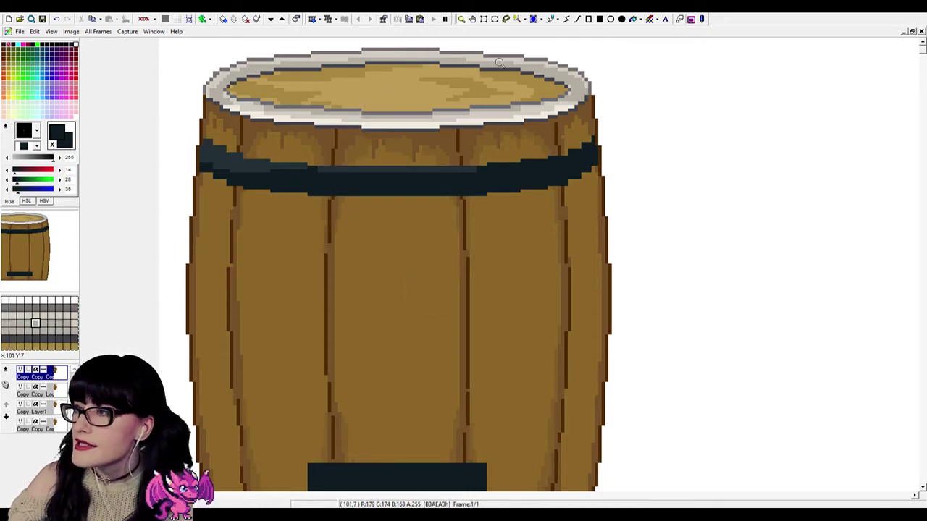
scroll(372, 248, "down", 3)
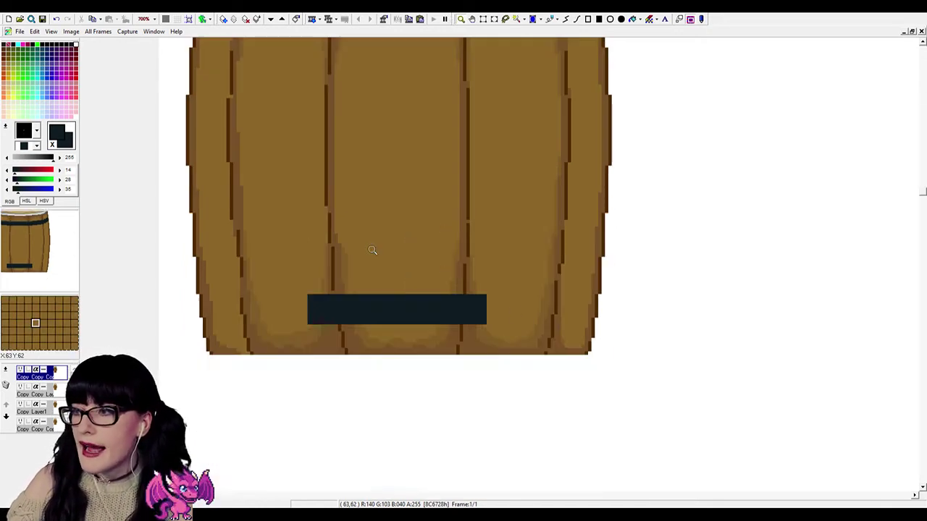
scroll(372, 250, "up", 3)
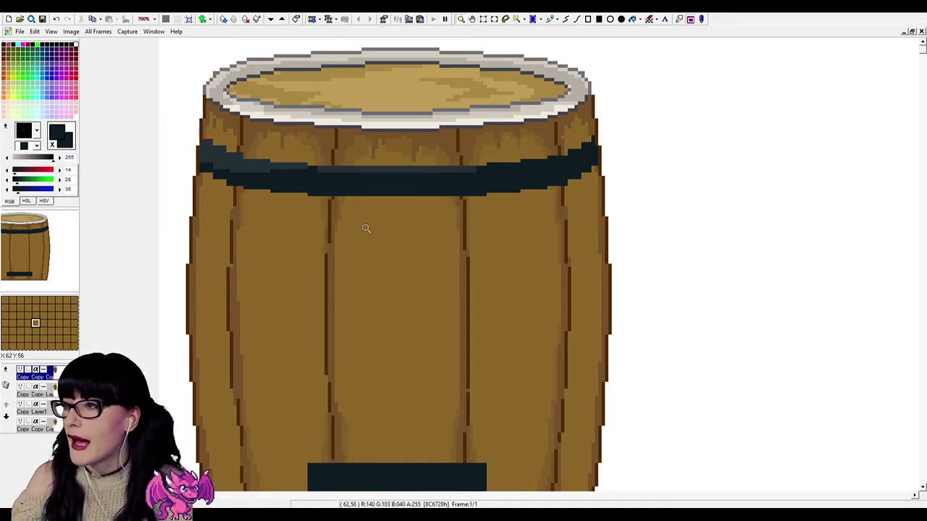
scroll(373, 242, "down", 2)
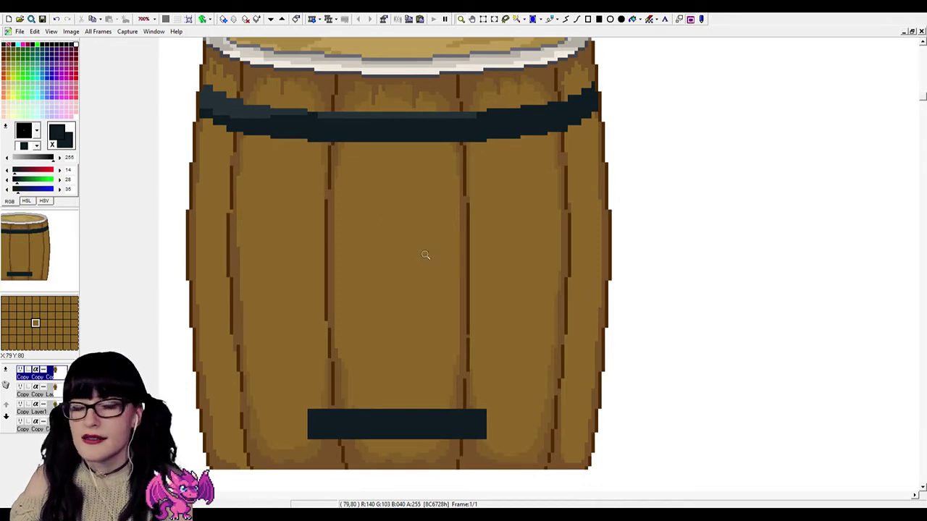
scroll(434, 260, "up", 2)
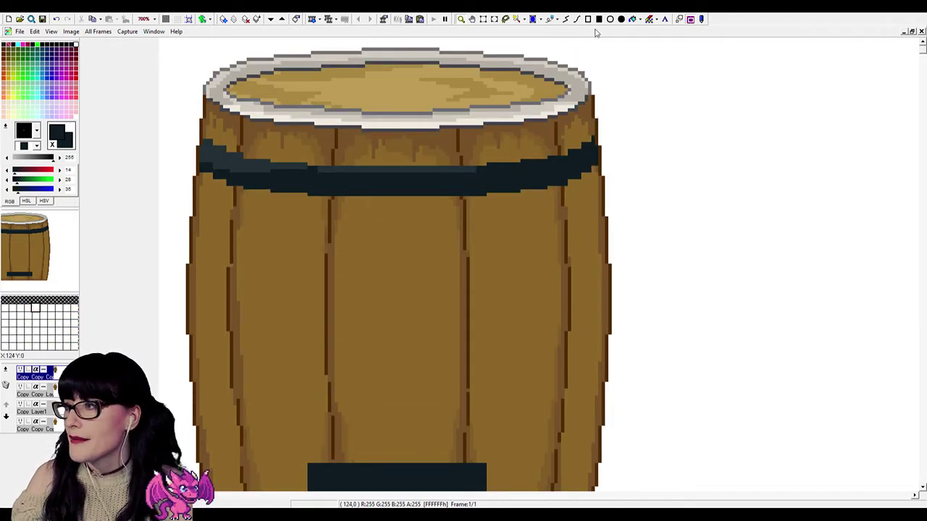
scroll(386, 321, "down", 4)
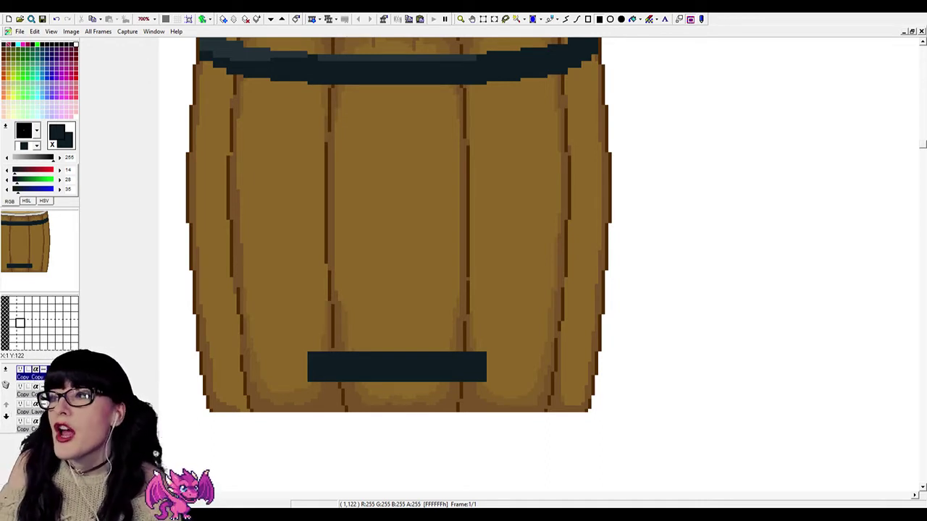
Compare the whole barrel with the other portraits by briefly showing their layer and hiding it again.
left_click_drag(456, 19, 456, 20)
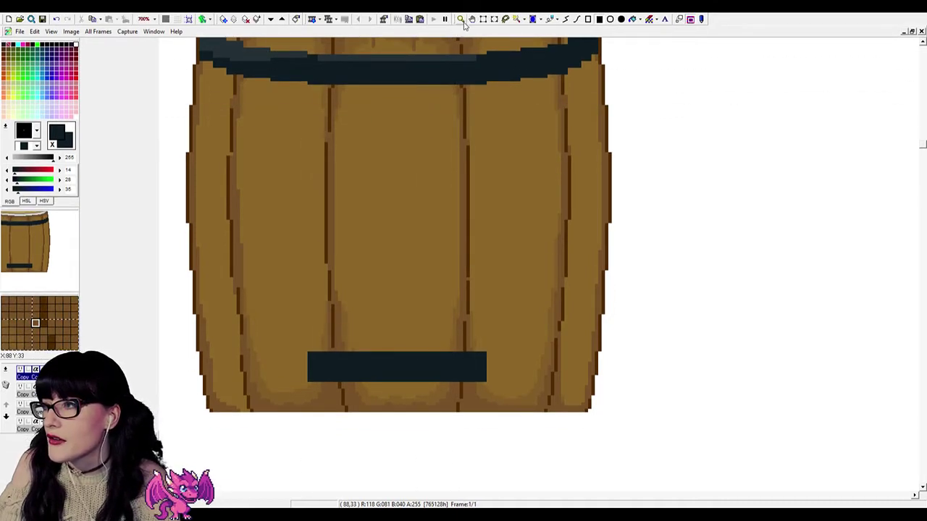
scroll(468, 207, "down", 4)
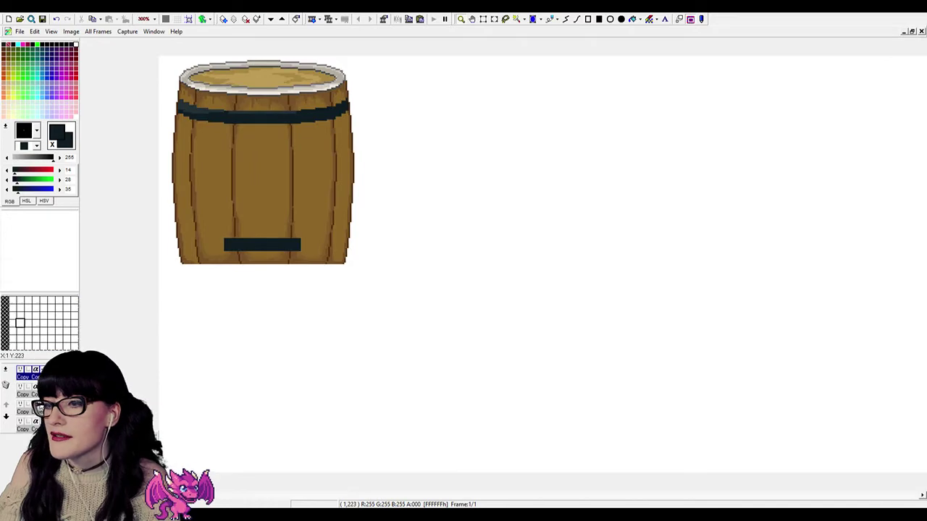
left_click(20, 423)
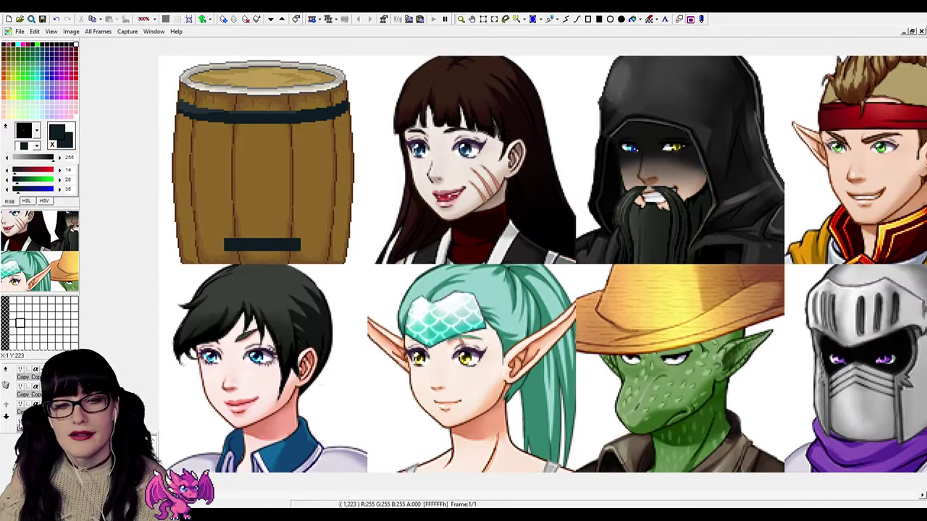
left_click(20, 424)
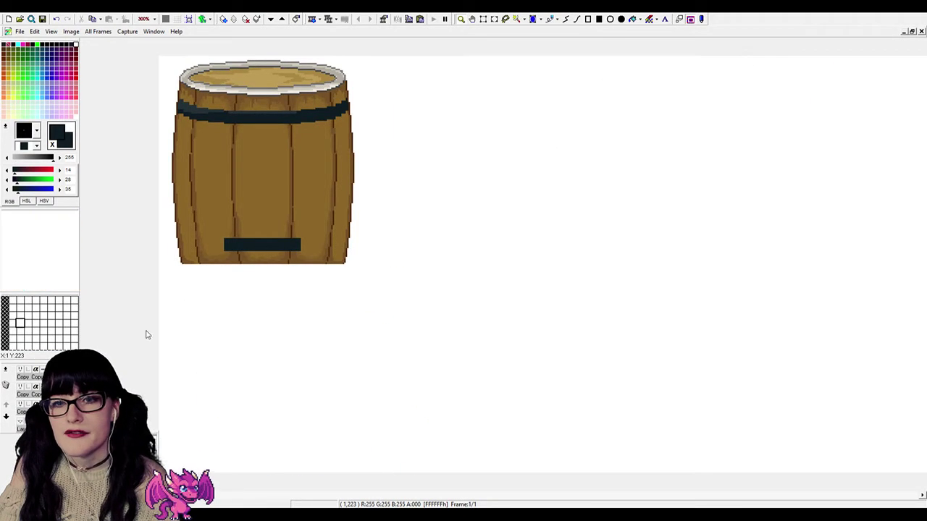
Extend the lower hoop to the left with a dark filled rectangle about 11 by 9 pixels, one pixel higher than the centre piece.
scroll(391, 268, "up", 4)
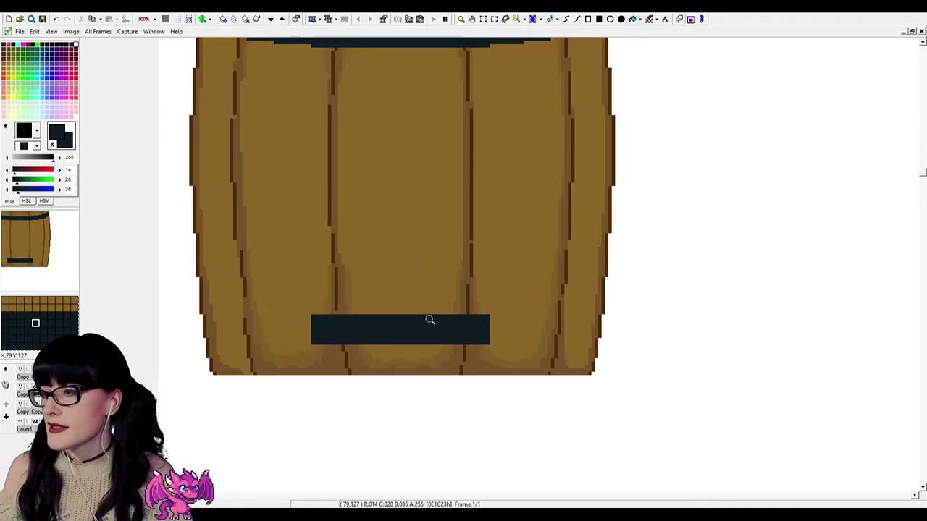
scroll(405, 358, "down", 1)
scroll(420, 337, "up", 2)
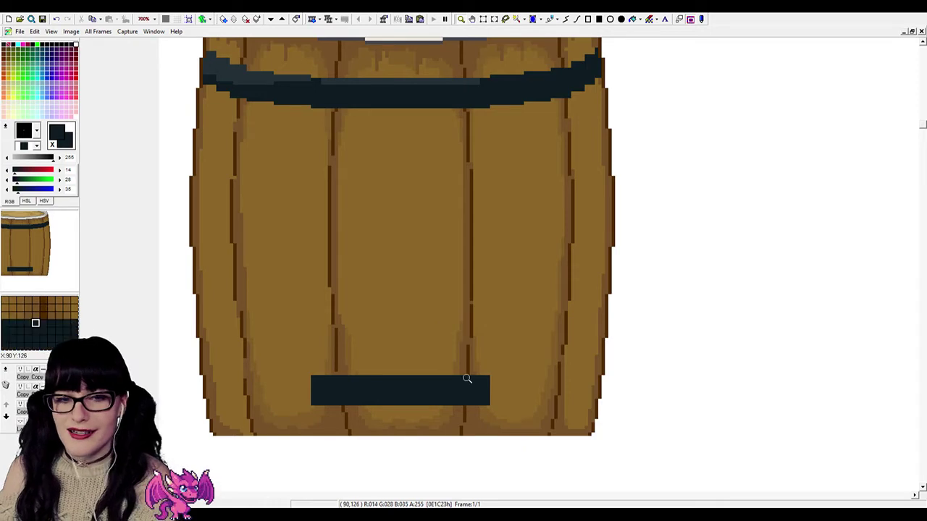
left_click(418, 372)
scroll(490, 326, "up", 2)
scroll(493, 333, "down", 1)
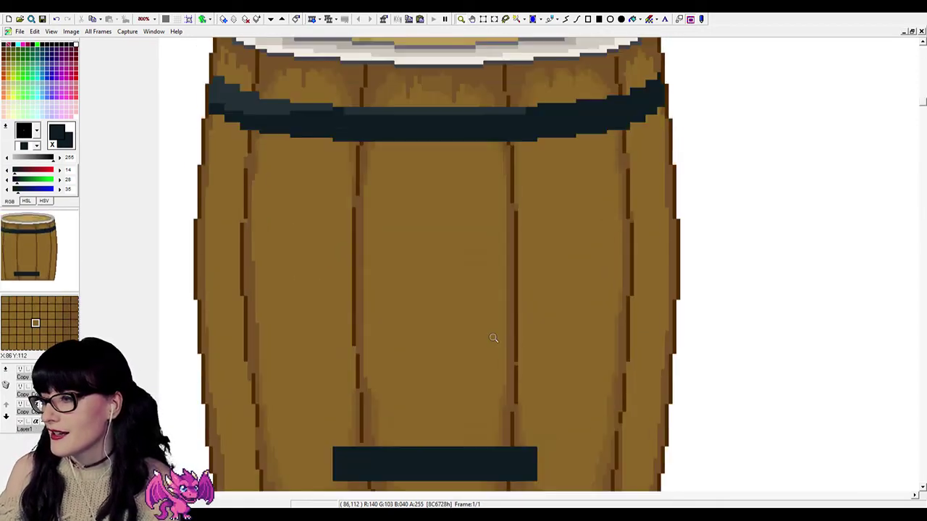
scroll(493, 336, "down", 1)
scroll(493, 338, "up", 1)
left_click(566, 19)
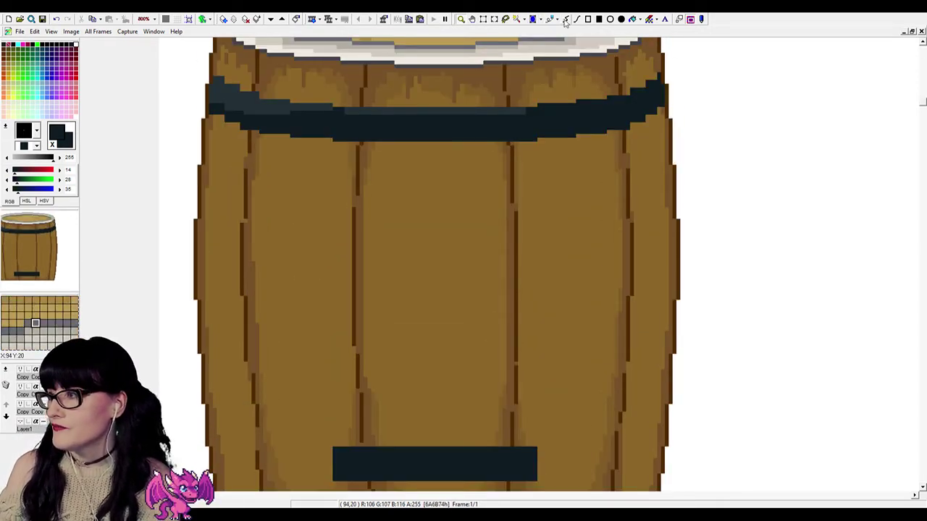
scroll(542, 228, "down", 1)
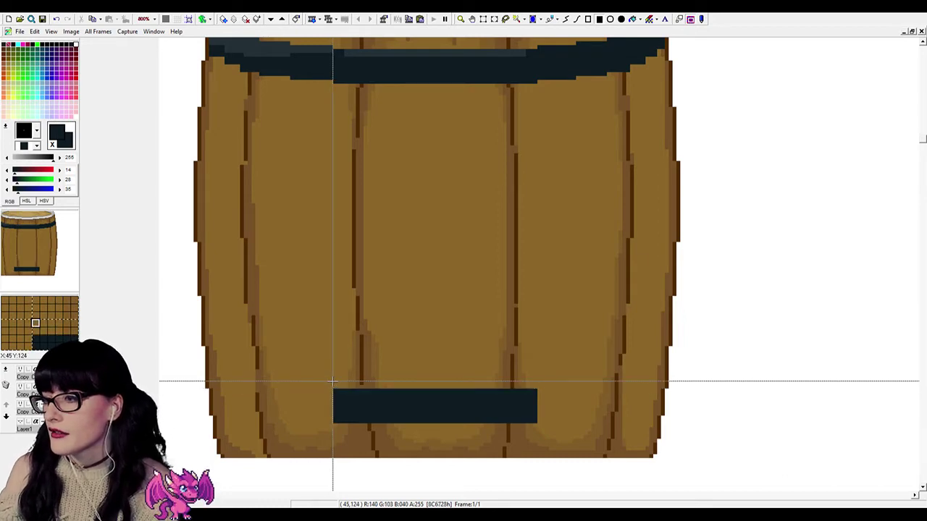
left_click_drag(333, 386, 294, 420)
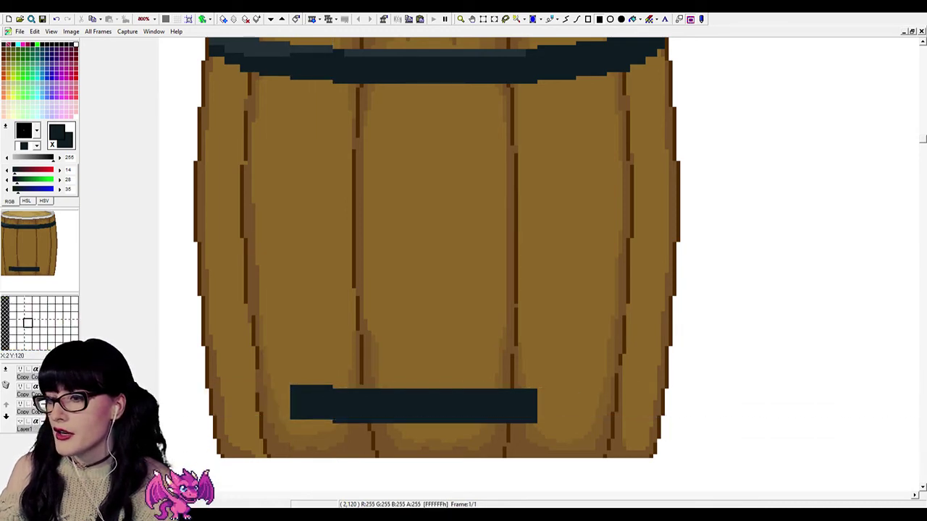
Undo the lower hoop's left extension and redraw it about 11 by 9 pixels, one pixel higher than the centre piece.
key("ctrl+z")
left_click(19, 371)
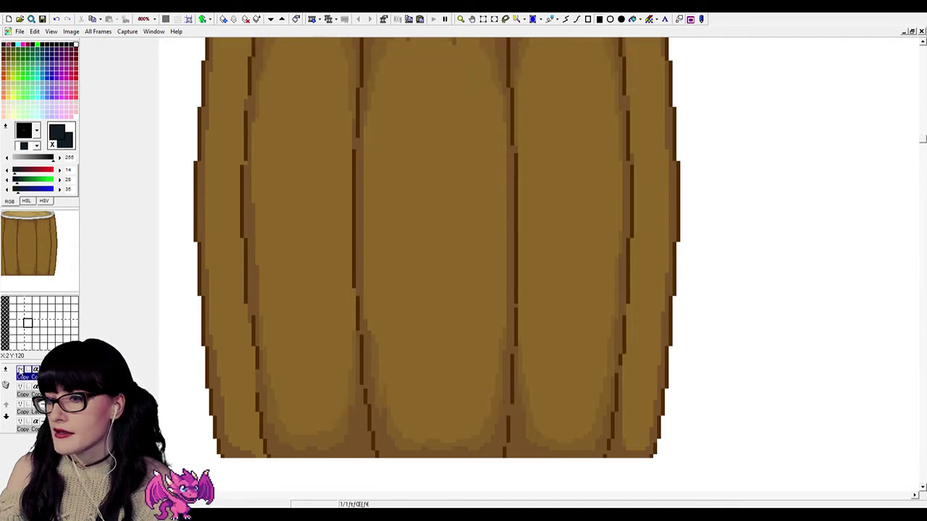
left_click(18, 370)
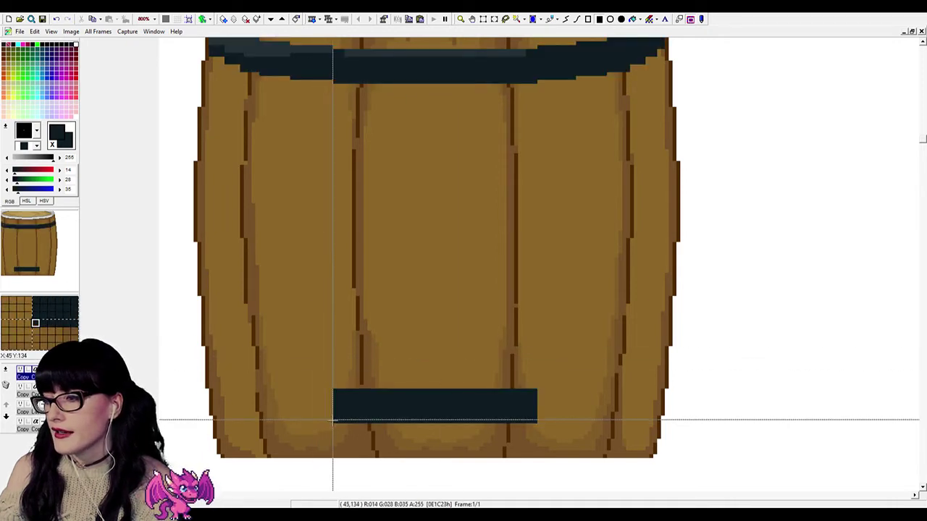
left_click_drag(333, 421, 290, 385)
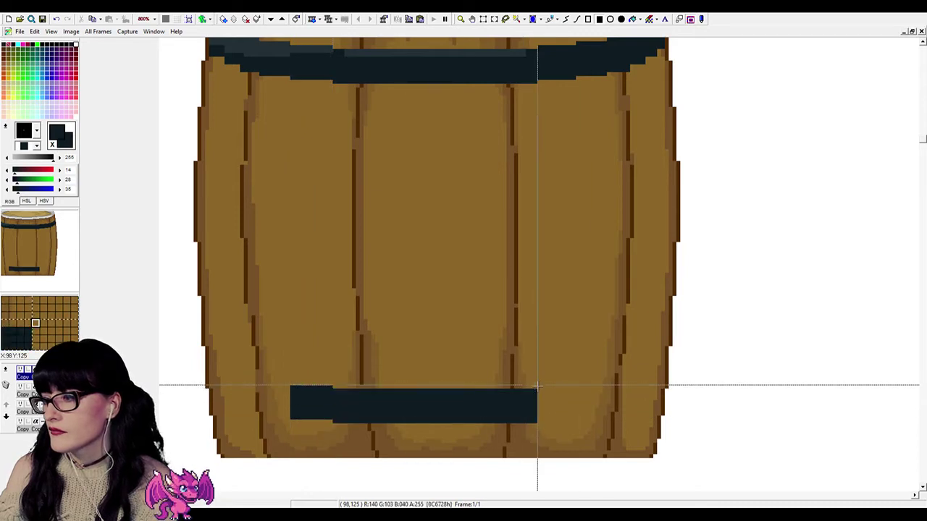
Extend the lower hoop to the right with two dark rectangles about 10 and 8 pixels wide and 9 tall, each one pixel higher.
left_click_drag(537, 385, 577, 416)
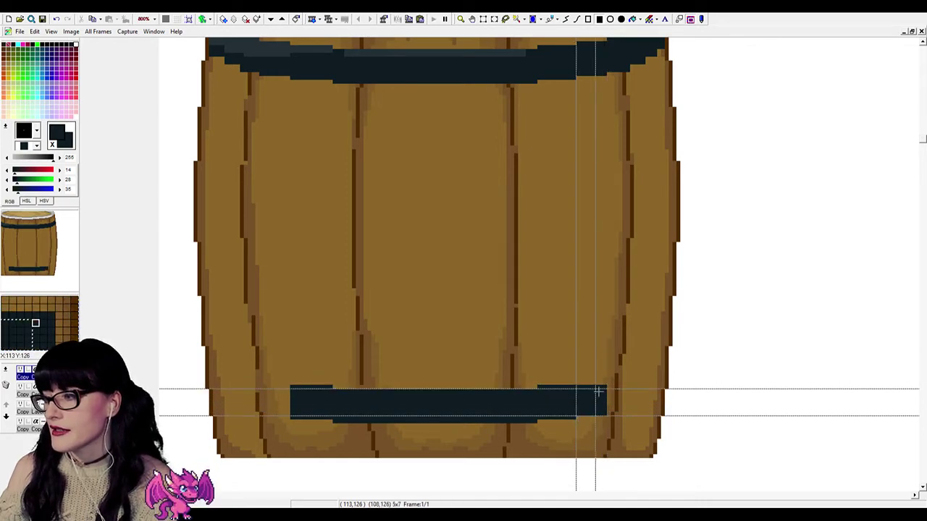
left_click_drag(607, 381, 606, 381)
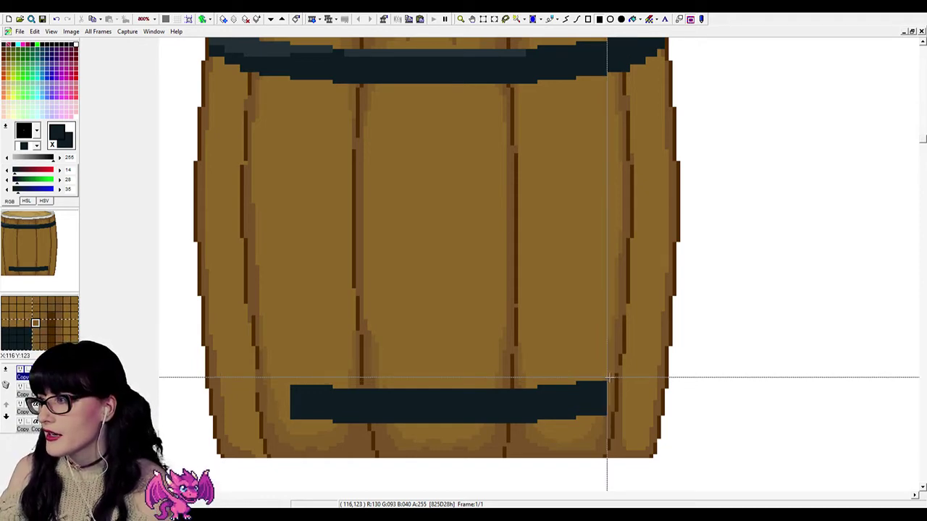
scroll(610, 377, "up", 1)
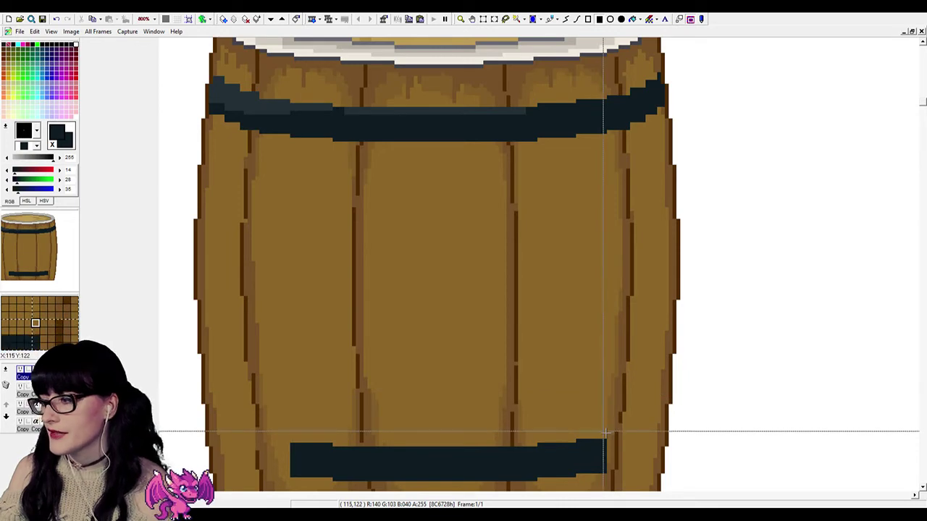
Finish the lower hoop's right end with narrowing 9-pixel-tall dark pieces that step upward to the barrel's right edge.
left_click_drag(609, 435, 656, 455)
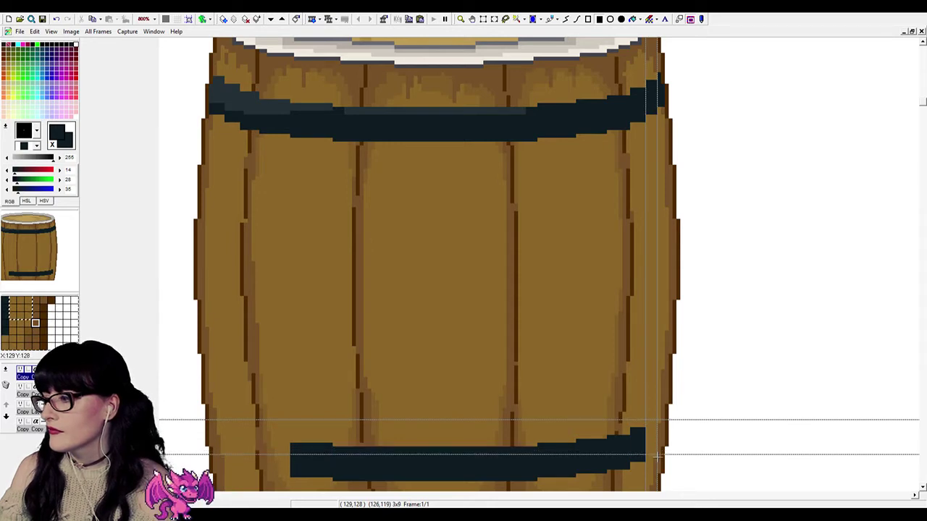
left_click_drag(657, 456, 664, 425)
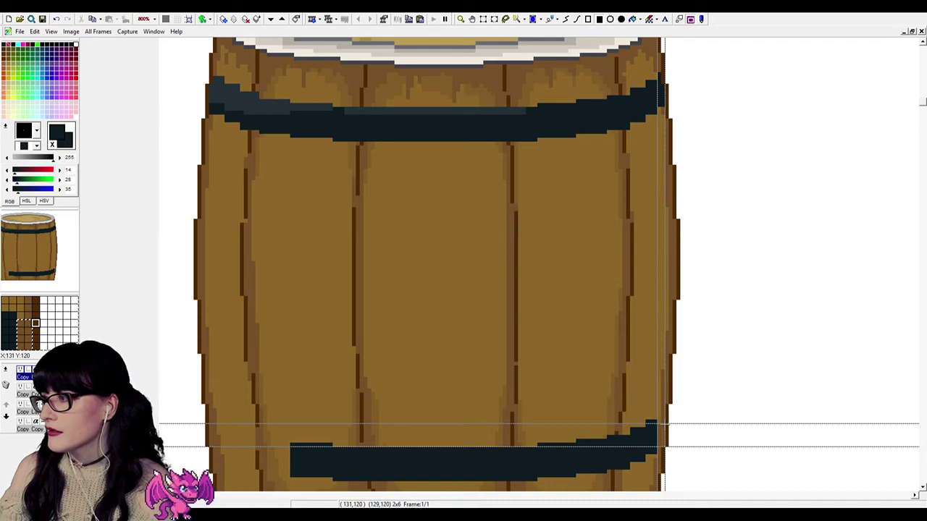
left_click_drag(665, 425, 665, 425)
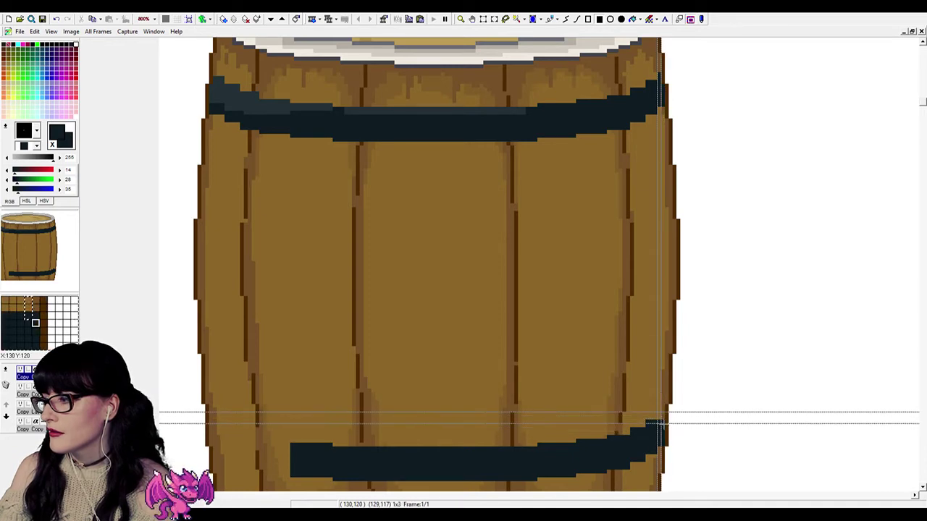
scroll(209, 386, "down", 2)
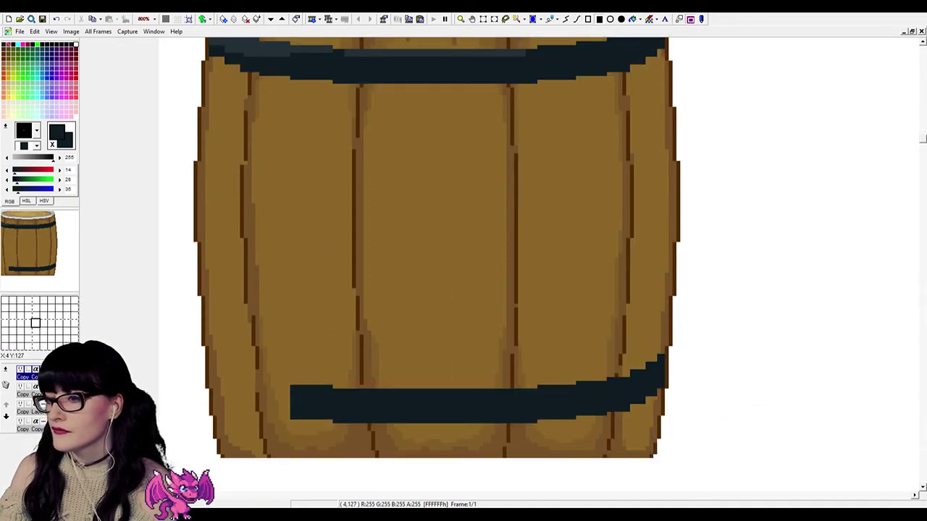
Examine the lower hoop's placement and curve against the upper hoop, toggling the hoop layer and viewing the barrel as a whole.
left_click(20, 370)
left_click(20, 370)
scroll(269, 393, "up", 4)
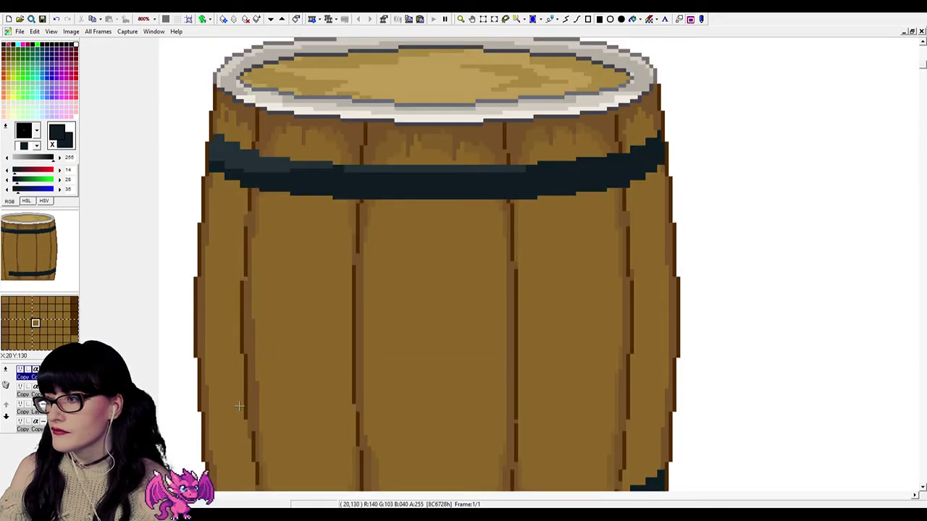
scroll(362, 217, "down", 4)
scroll(507, 240, "down", 3)
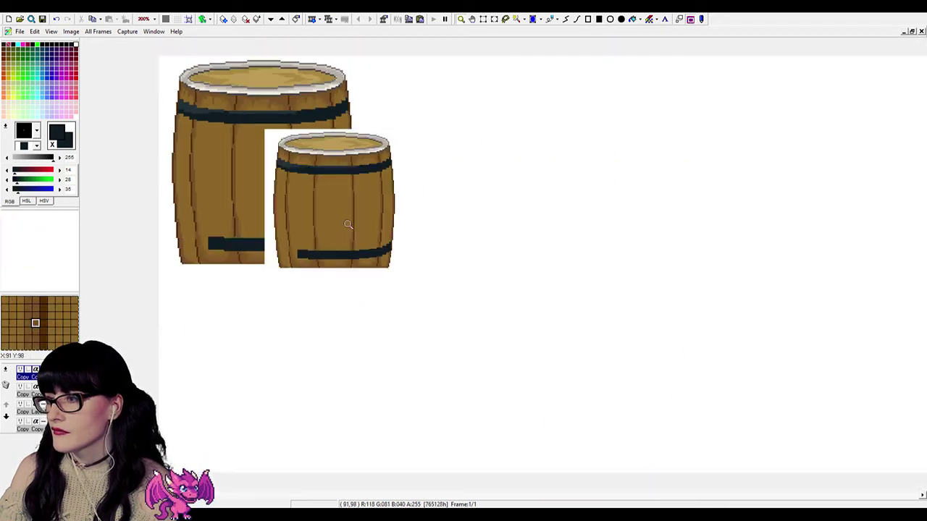
scroll(416, 229, "up", 8)
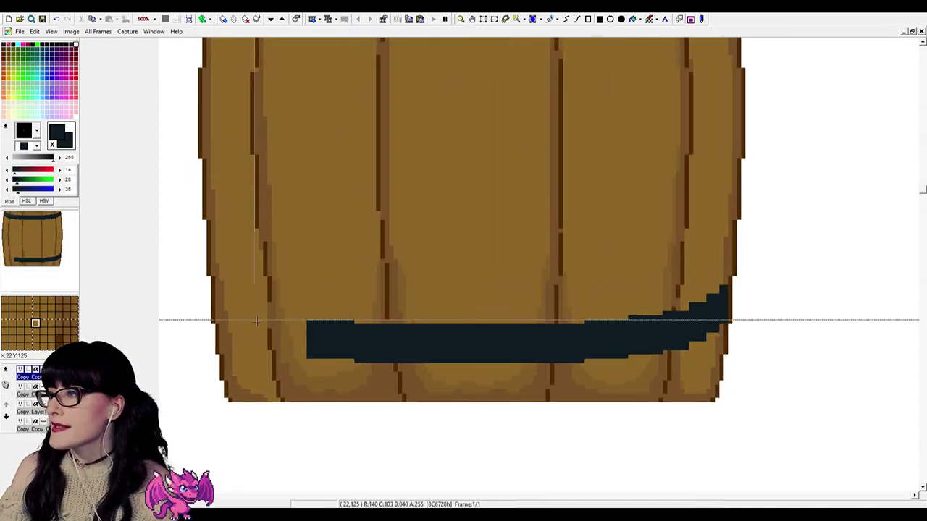
scroll(321, 341, "up", 2)
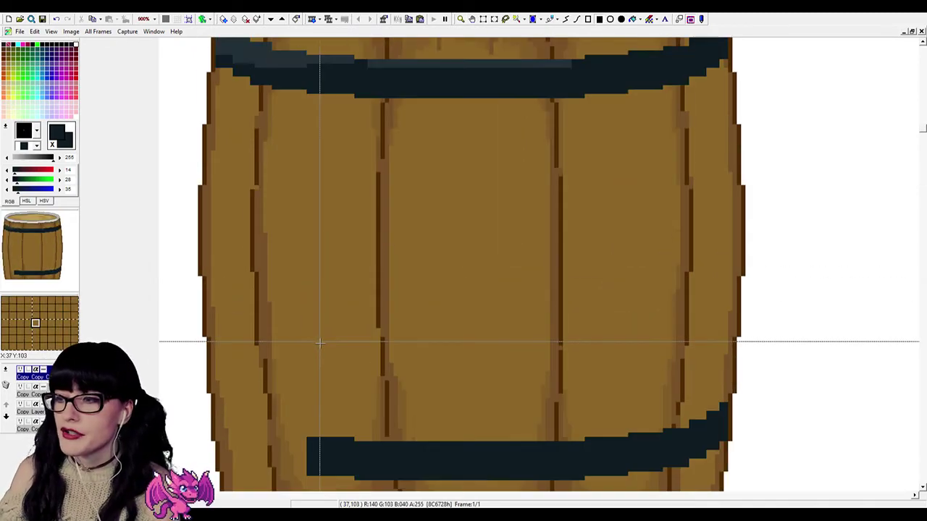
scroll(319, 343, "down", 1)
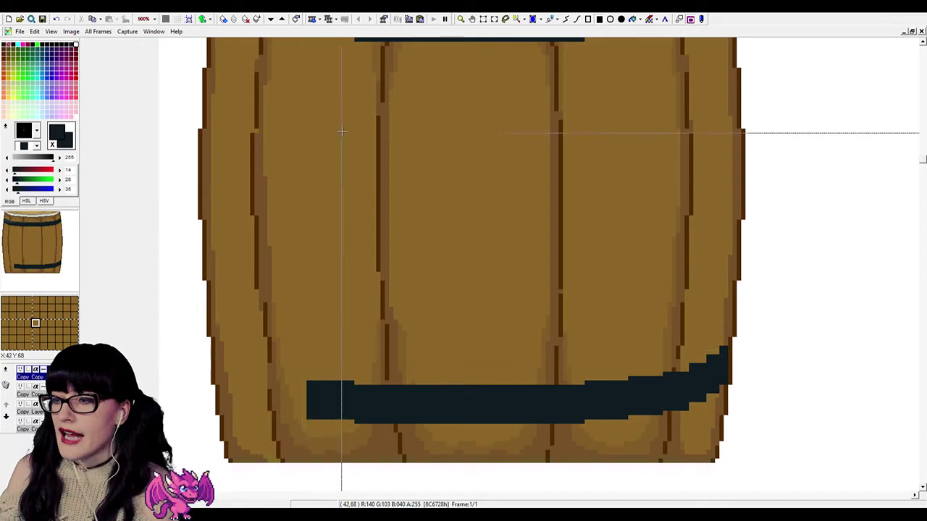
scroll(325, 186, "up", 2)
scroll(326, 187, "down", 2)
scroll(311, 159, "up", 3)
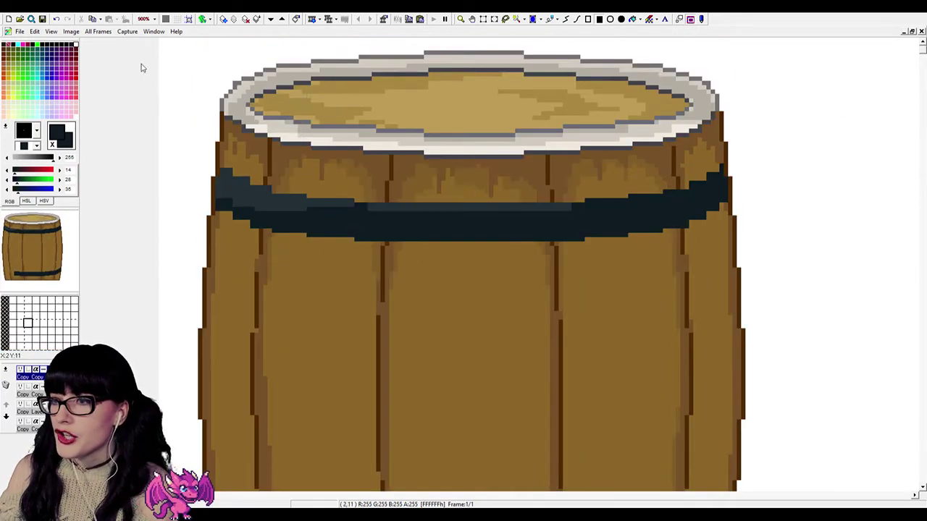
Extend the lower hoop further left with a dark filled piece about 8 by 9 pixels, one pixel higher, mirroring the right side.
scroll(362, 248, "down", 3)
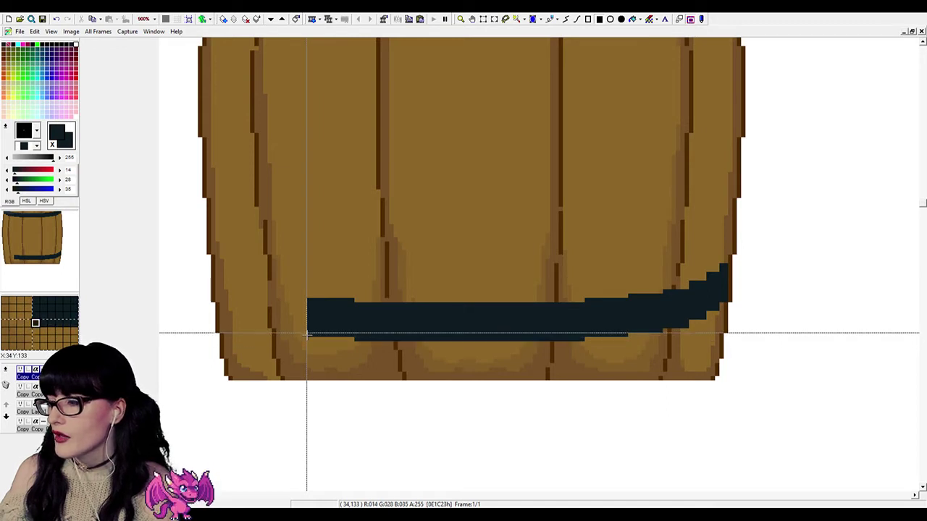
left_click_drag(307, 334, 270, 296)
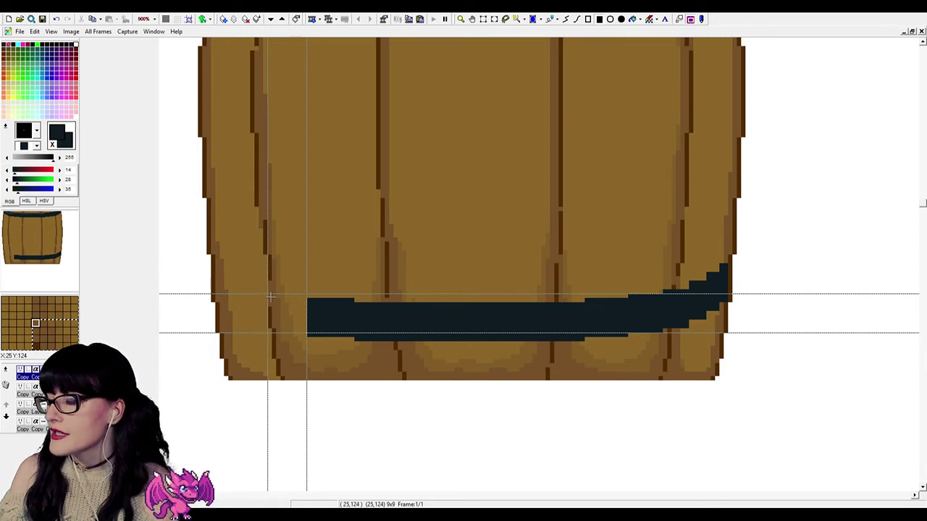
left_click_drag(270, 296, 289, 296)
left_click_drag(629, 295, 663, 331)
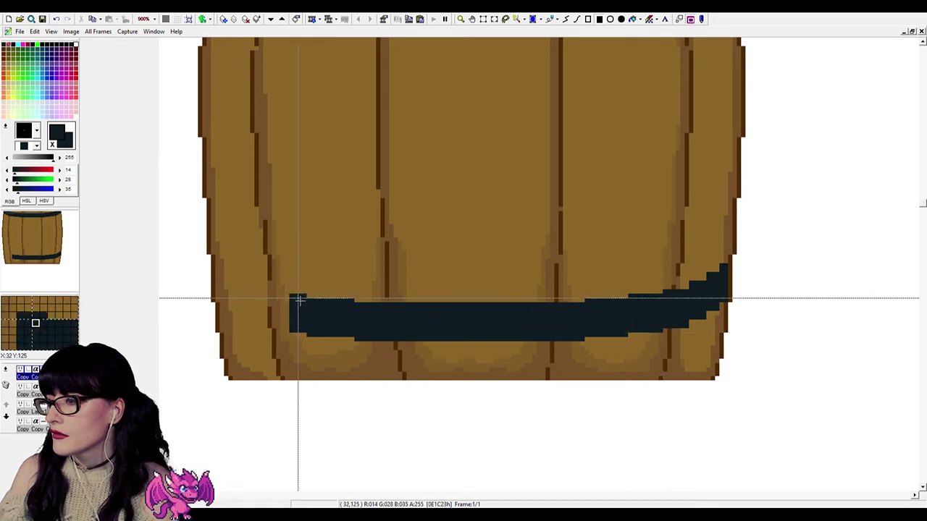
left_click_drag(304, 295, 271, 334)
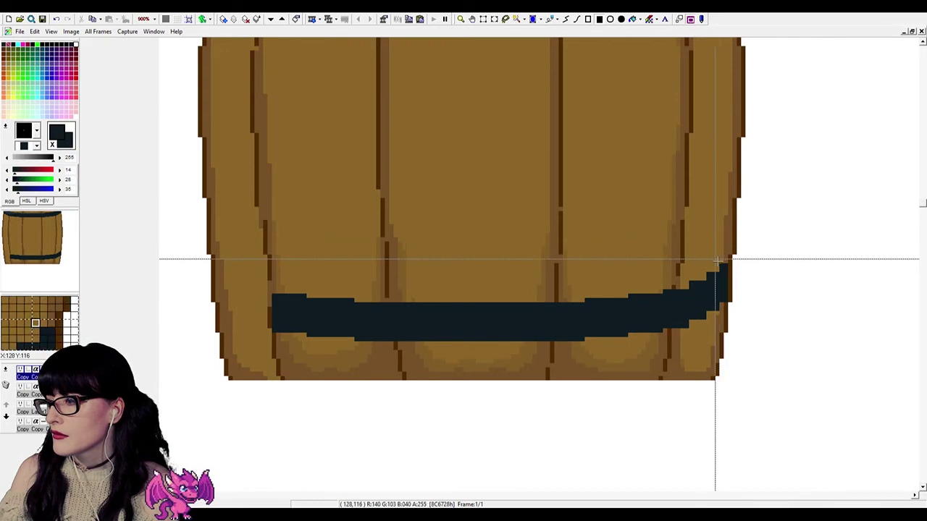
left_click_drag(687, 290, 663, 327)
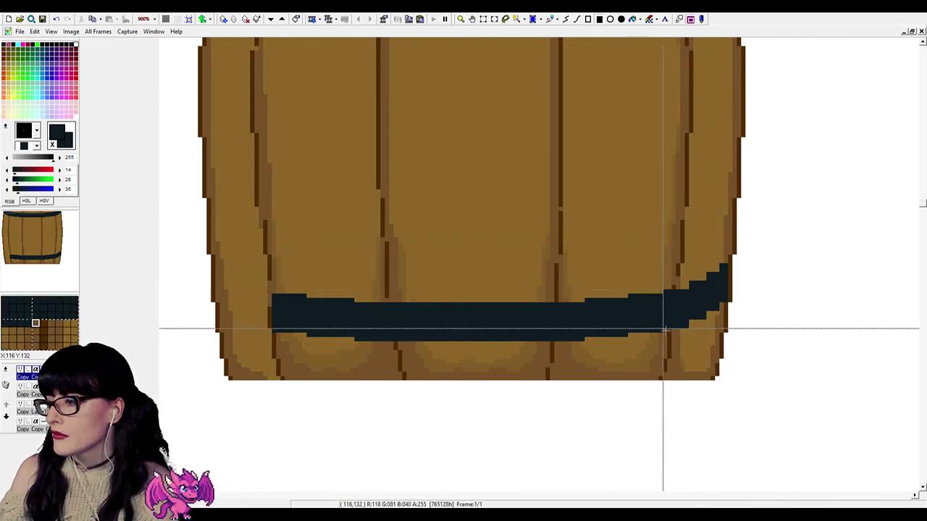
Finish the lower hoop's left end with narrowing dark pieces, starting about 6 and 4 pixels wide, stepping upward to the barrel's left edge.
left_click_drag(272, 328, 707, 282)
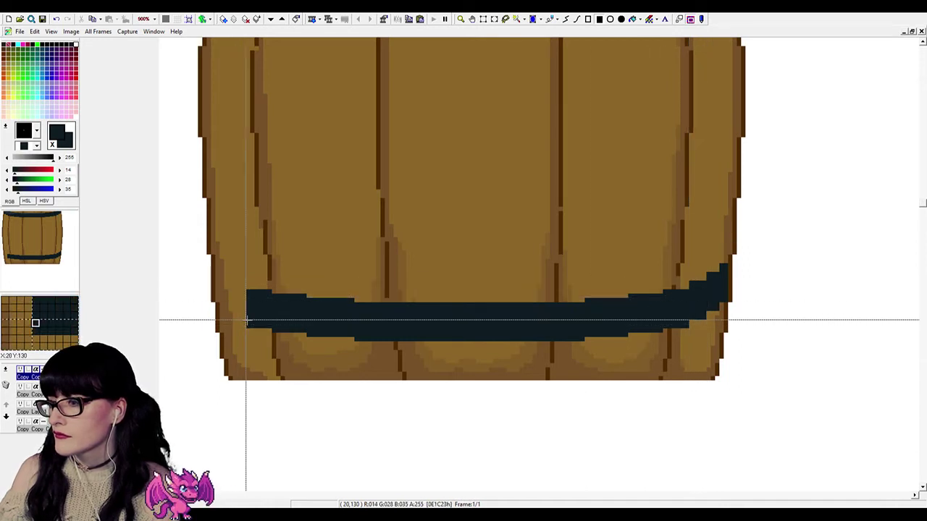
left_click_drag(246, 319, 229, 281)
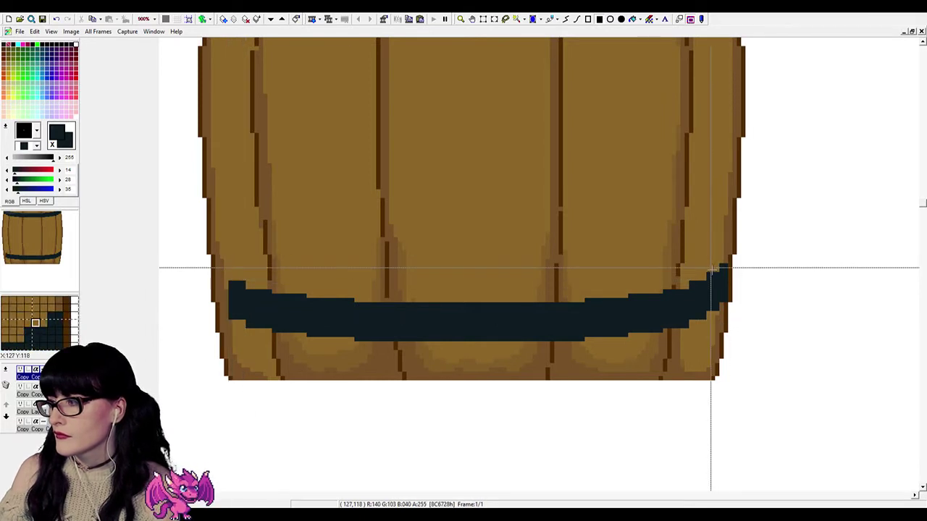
left_click_drag(707, 268, 719, 307)
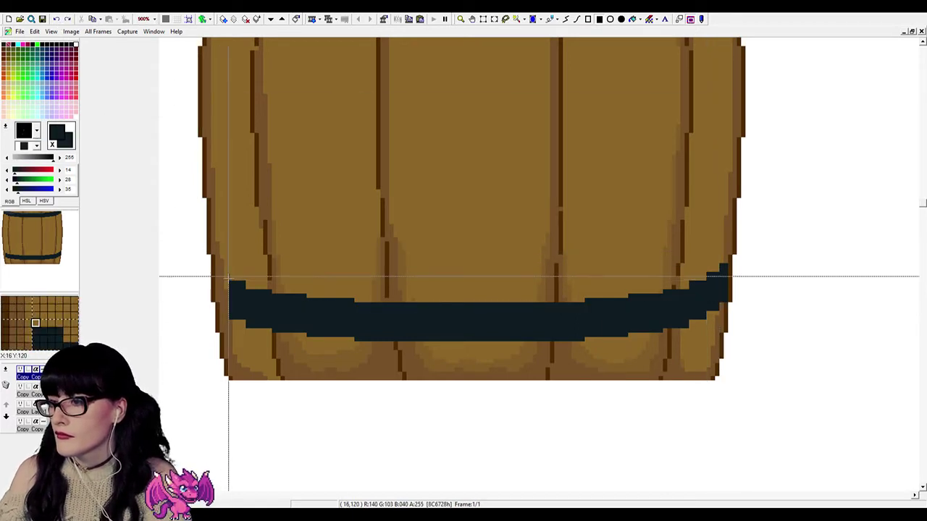
left_click_drag(225, 273, 218, 311)
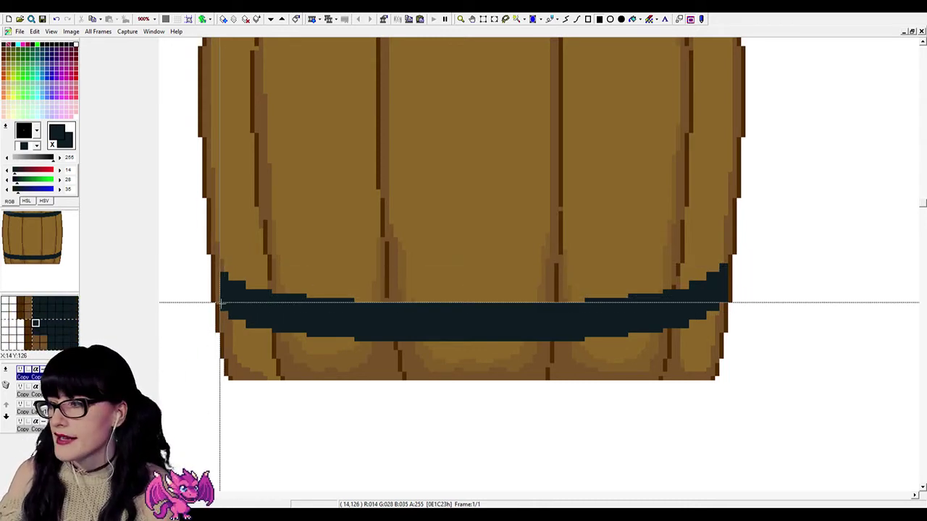
left_click_drag(220, 302, 217, 264)
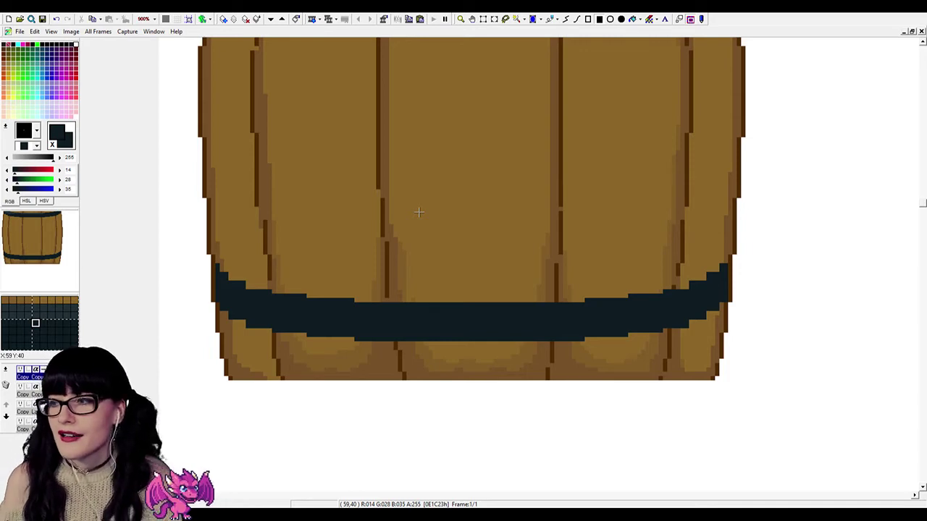
Paint a lighter highlight about 47 by 2 pixels in RGB 34, 48, 56 along the lower hoop's upper centre edge, matching the upper hoop.
scroll(419, 211, "up", 5)
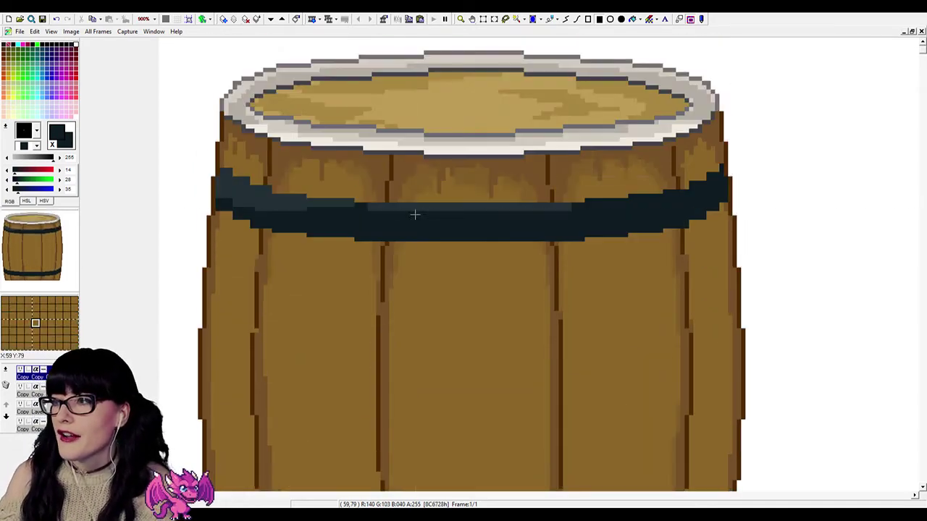
scroll(416, 188, "down", 3)
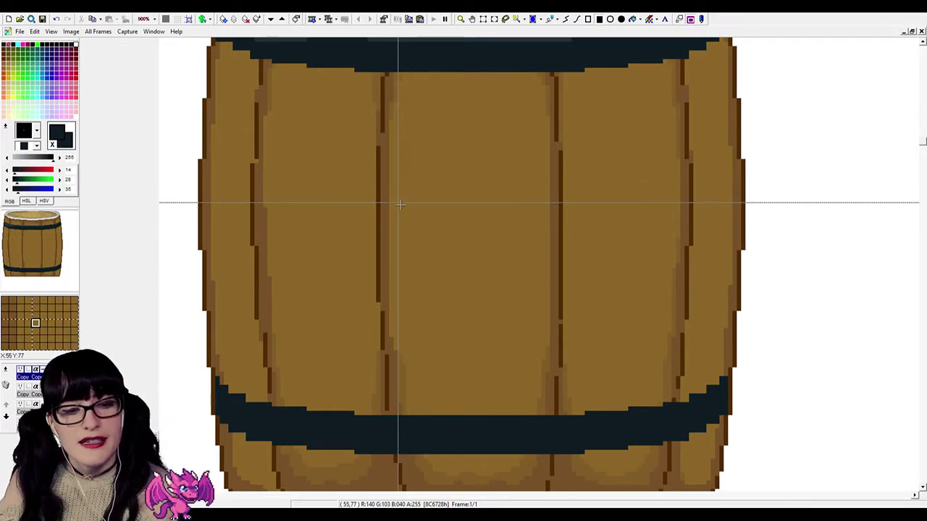
scroll(402, 201, "up", 3)
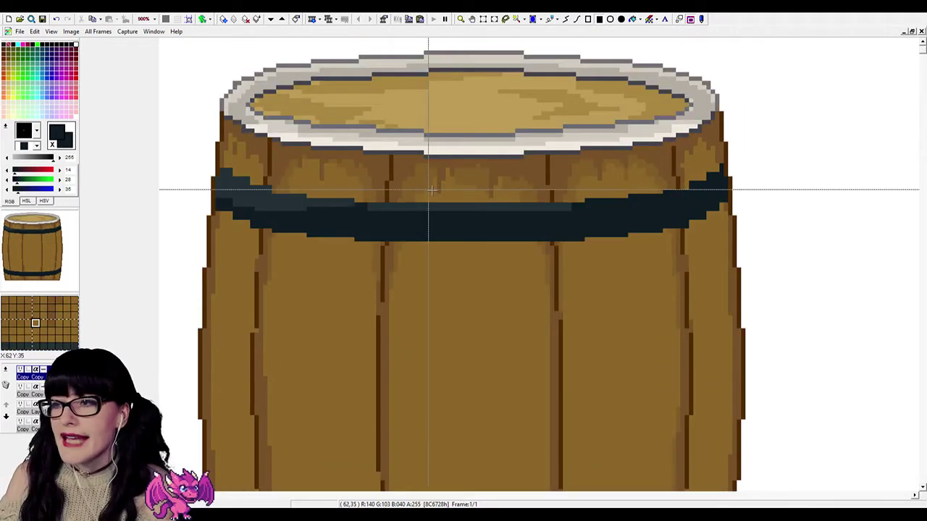
scroll(353, 192, "down", 3)
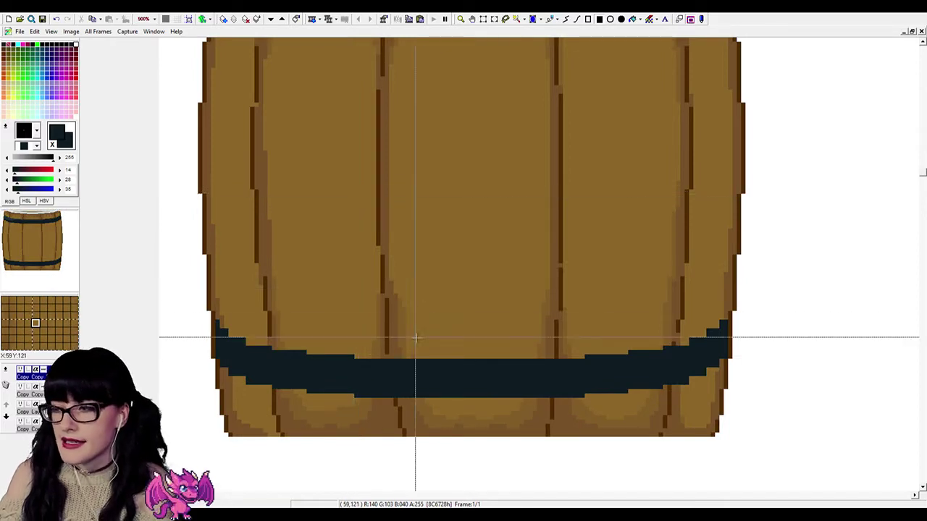
mouse_move(354, 362)
left_mouse_down()
mouse_move(642, 382)
mouse_move(630, 360)
left_mouse_up()
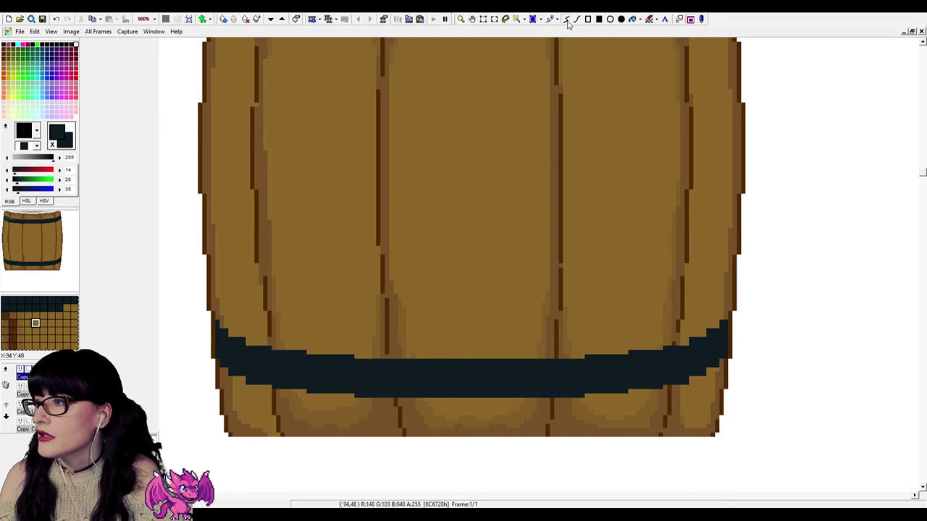
scroll(447, 215, "up", 3)
scroll(415, 305, "down", 5)
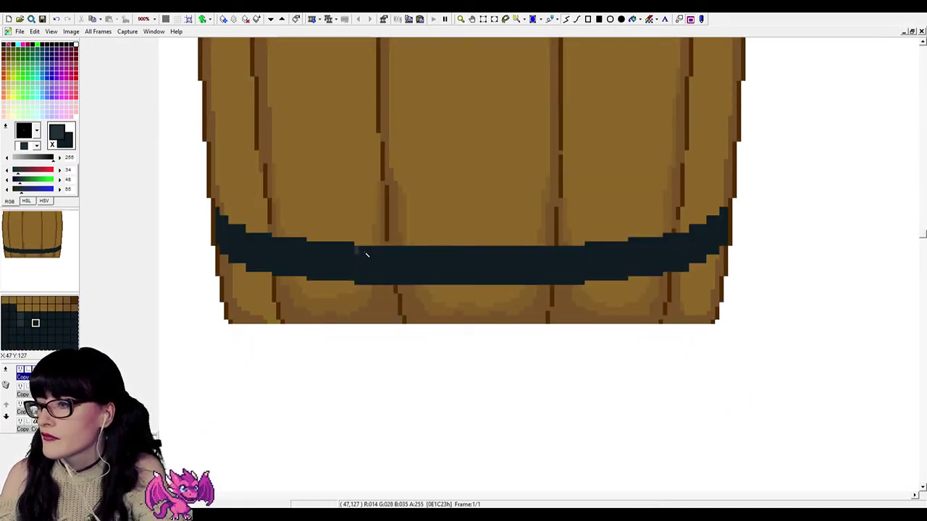
mouse_move(364, 252)
left_mouse_down()
mouse_move(571, 255)
mouse_move(369, 252)
left_mouse_up()
scroll(370, 252, "up", 4)
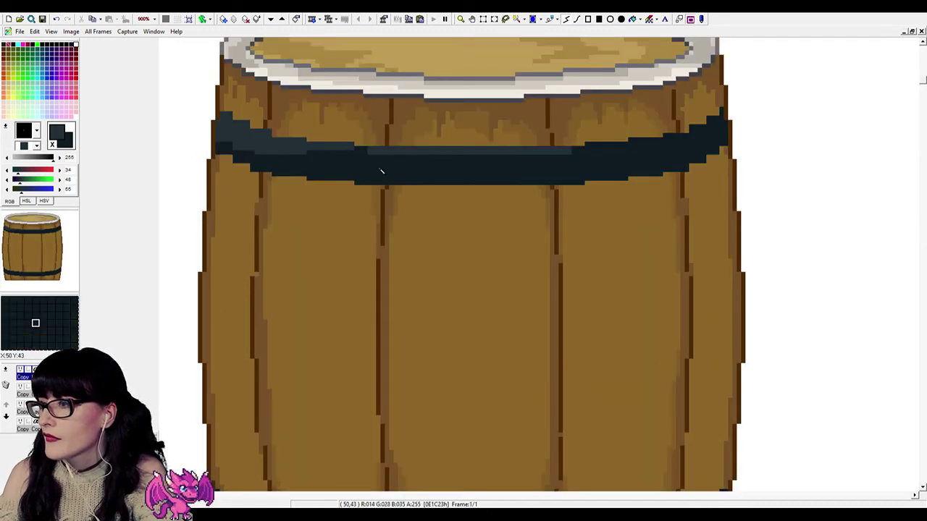
scroll(379, 170, "down", 3)
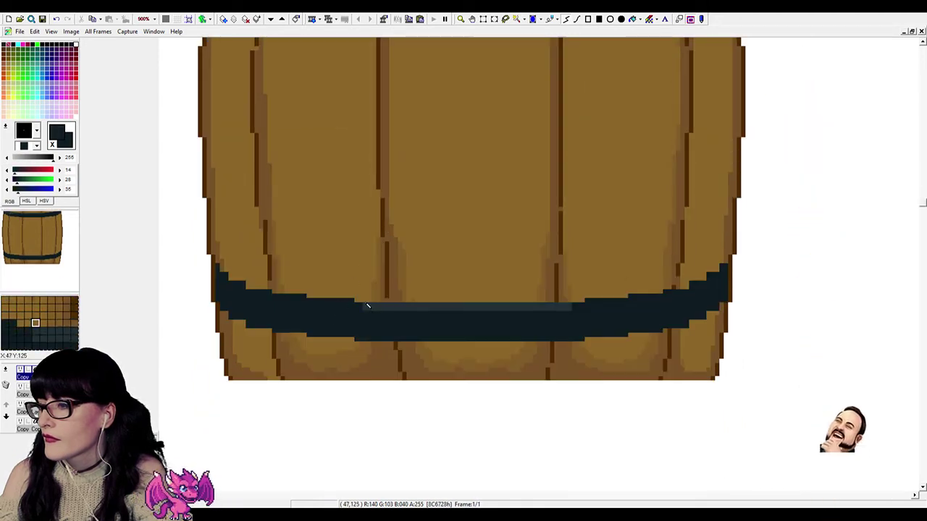
right_click(367, 310)
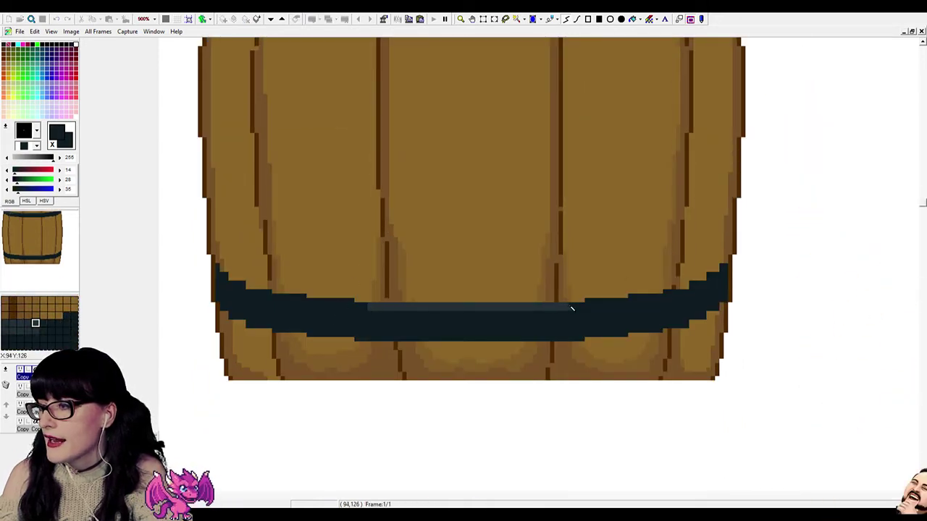
Compare the lower hoop's curve and highlight with the upper hoop's, viewing the barrel close up and as a whole.
scroll(540, 194, "up", 3)
left_click(461, 19)
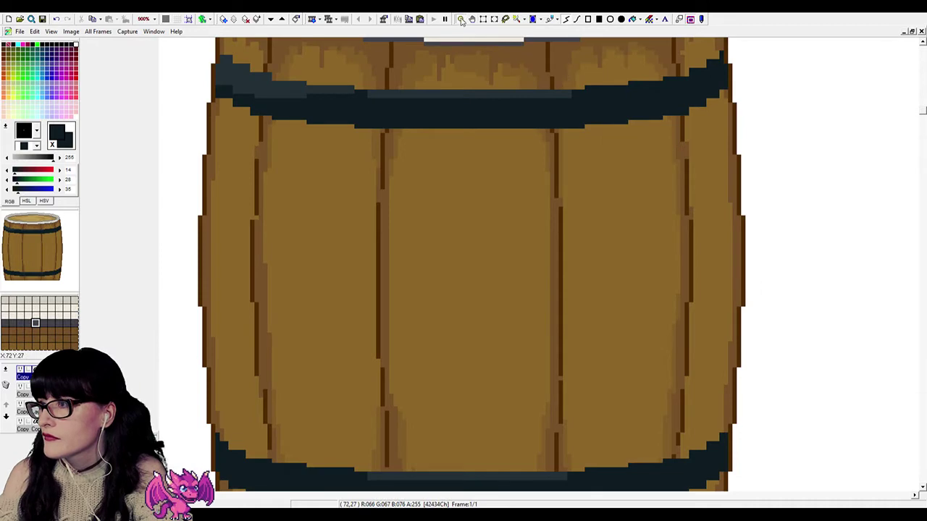
right_click(492, 250)
right_click(492, 249)
right_click(492, 250)
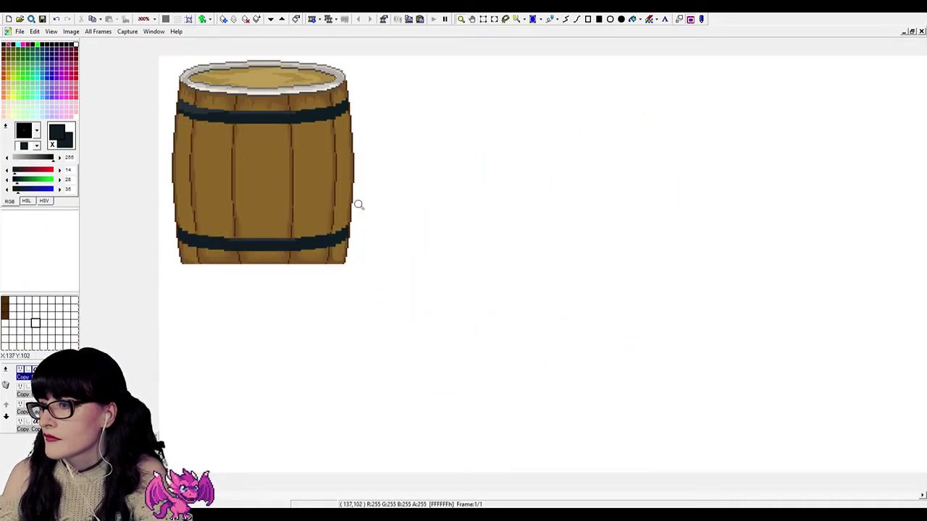
left_click(356, 203)
left_click(372, 304)
left_click(372, 304)
left_click(394, 280)
left_click(394, 279)
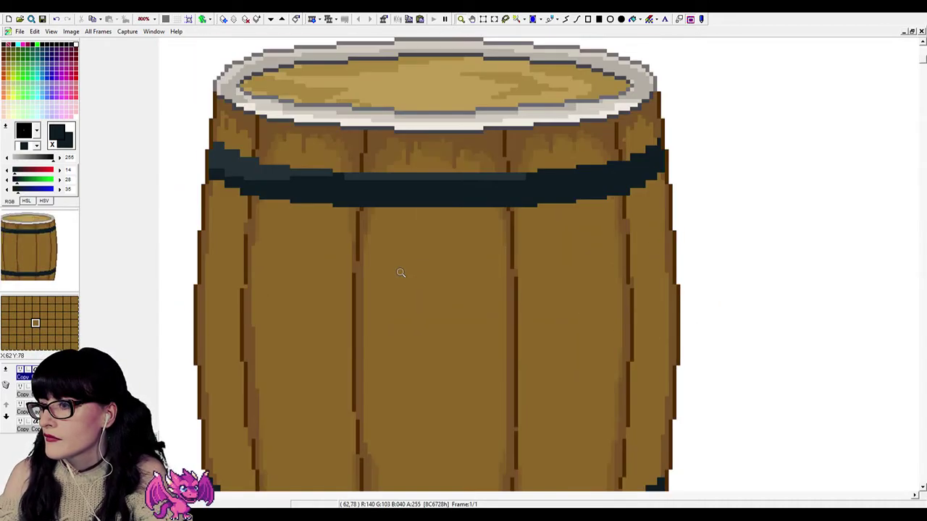
scroll(400, 271, "down", 3)
scroll(423, 250, "up", 1)
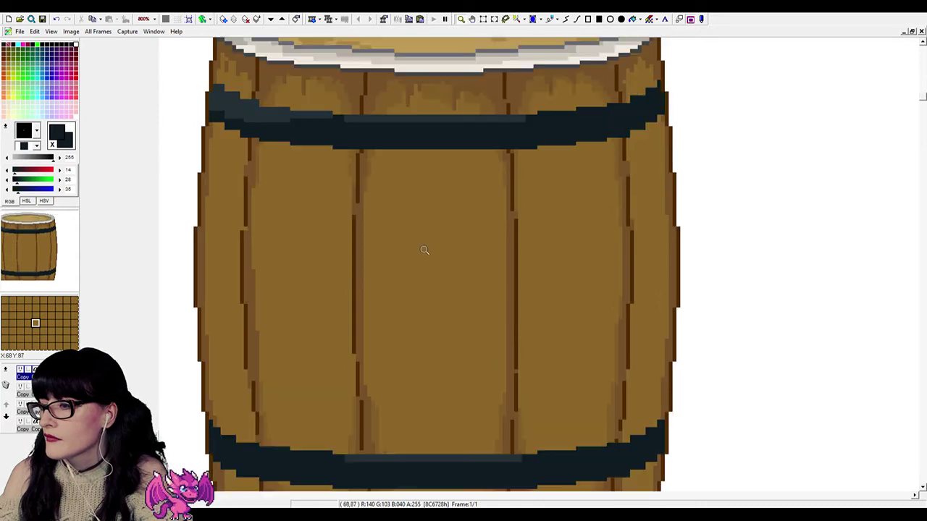
scroll(423, 251, "down", 2)
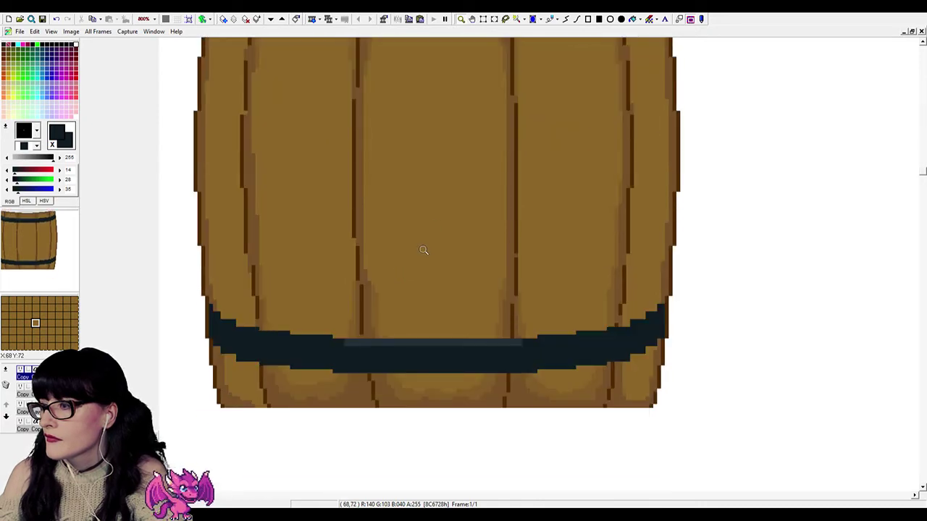
right_click(435, 190)
right_click(412, 183)
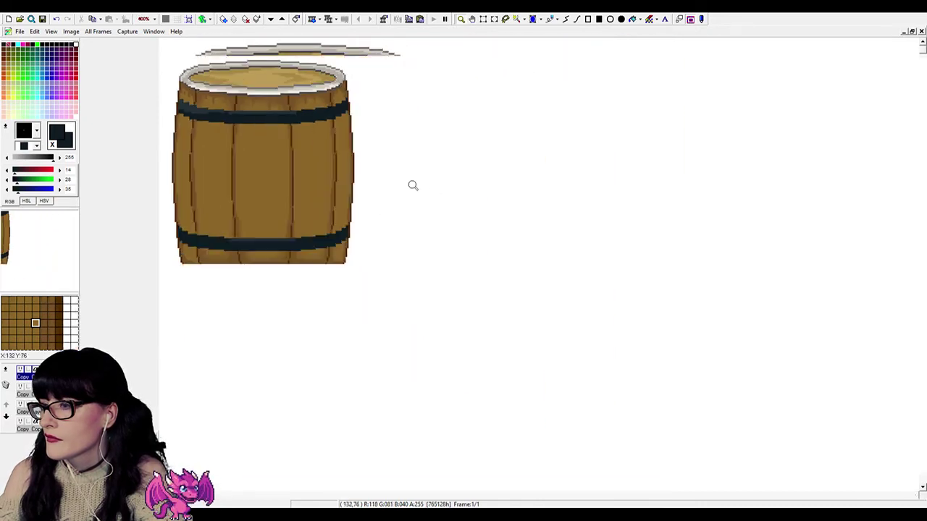
right_click(348, 187)
right_click(368, 223)
left_click(383, 227)
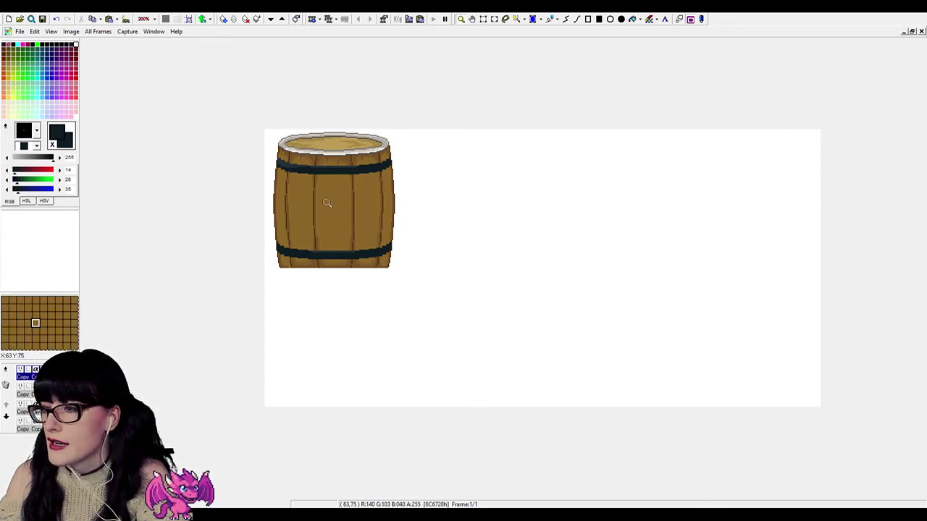
Place the small barrel sprite on its green background beside the barrel portrait for comparison, and remove it together with the leftover green strip.
scroll(420, 155, "up", 1)
left_click(490, 21)
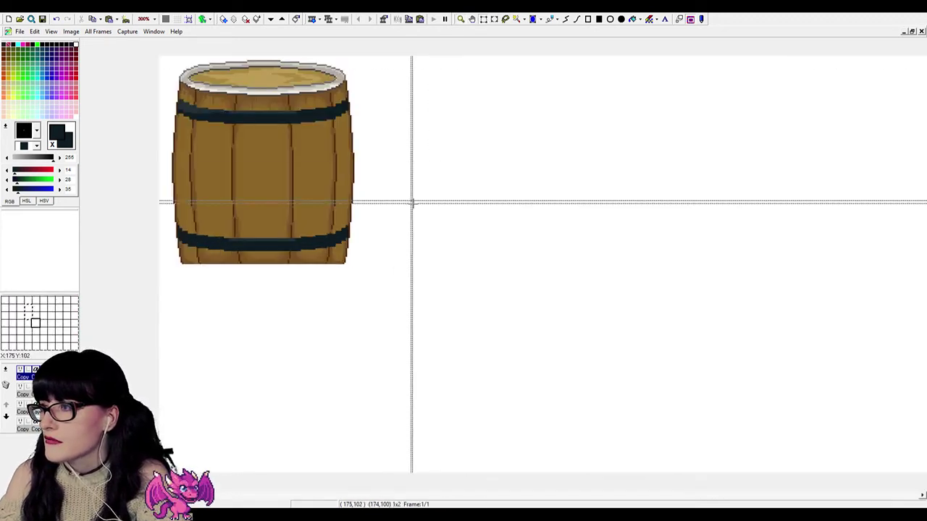
key("ctrl+v")
left_click_drag(251, 165, 456, 233)
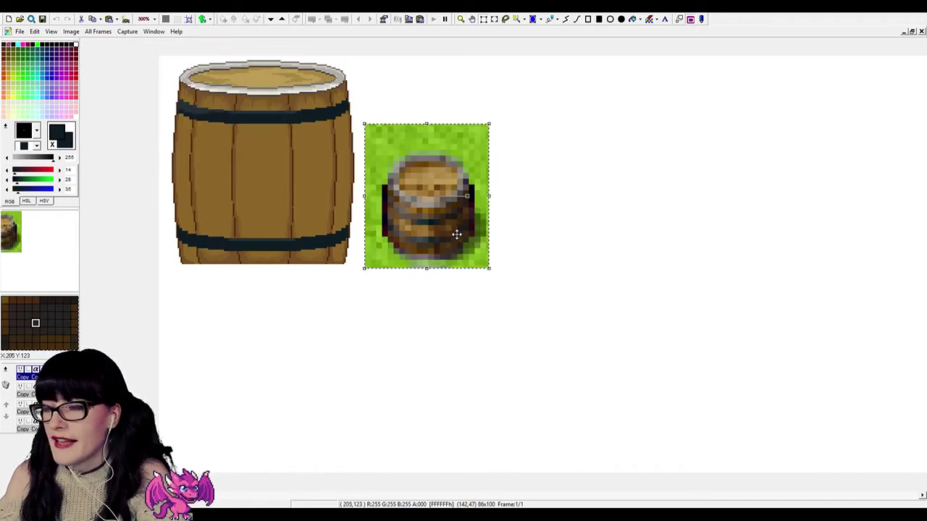
key("Delete")
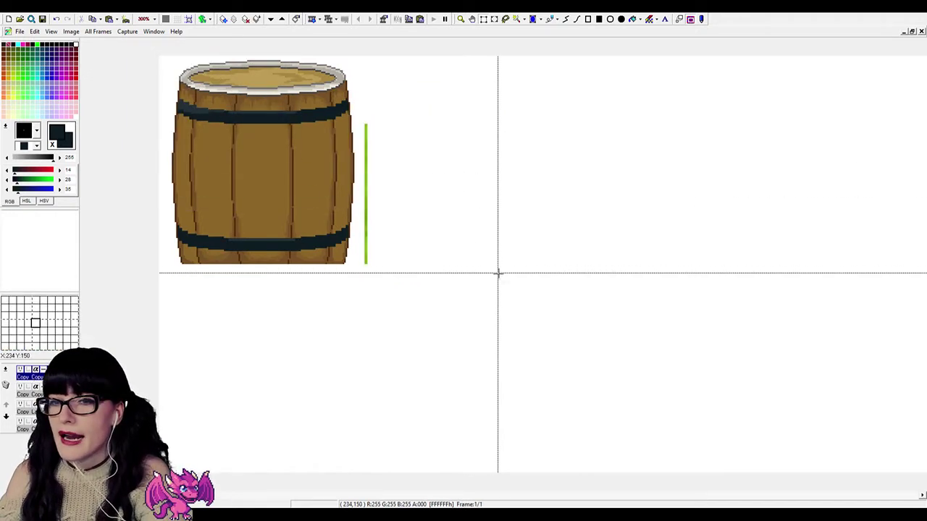
key("ctrl+v")
left_click_drag(266, 140, 469, 204)
key("Delete")
key("ctrl+v")
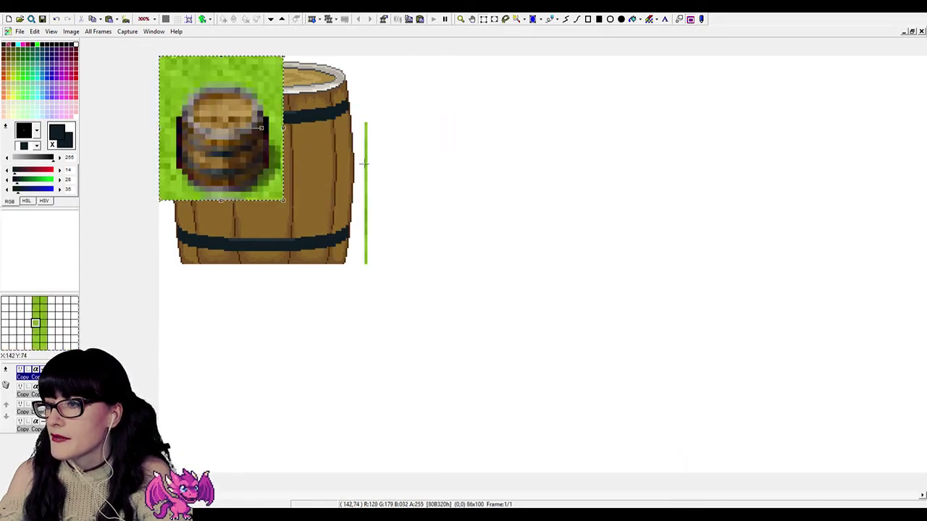
left_click_drag(272, 150, 471, 218)
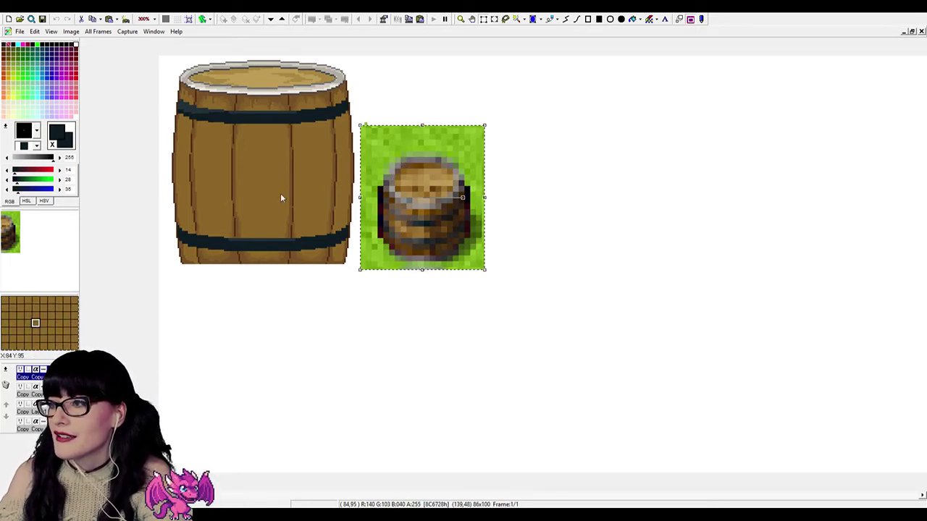
key("Delete")
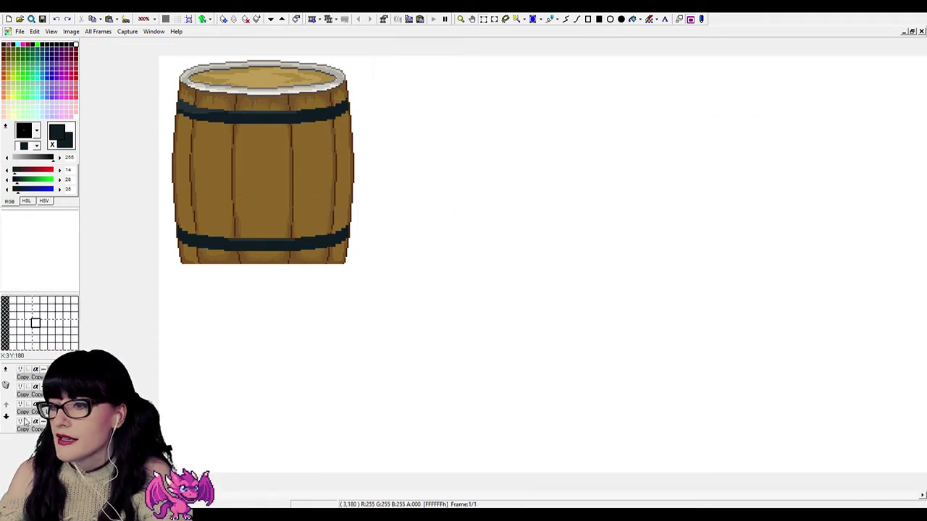
Show the character portraits layer to compare the barrel with the faces, and hide that layer again.
left_click(20, 423)
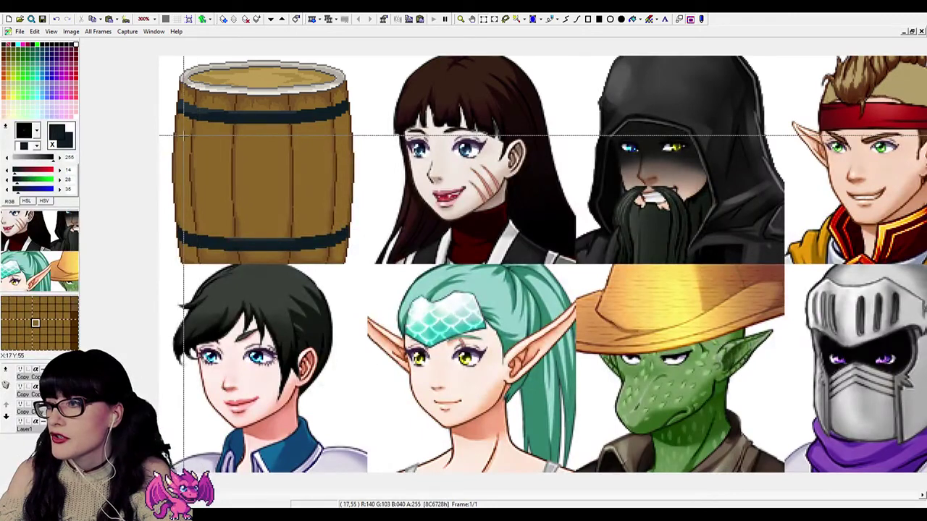
left_click_drag(181, 138, 790, 208)
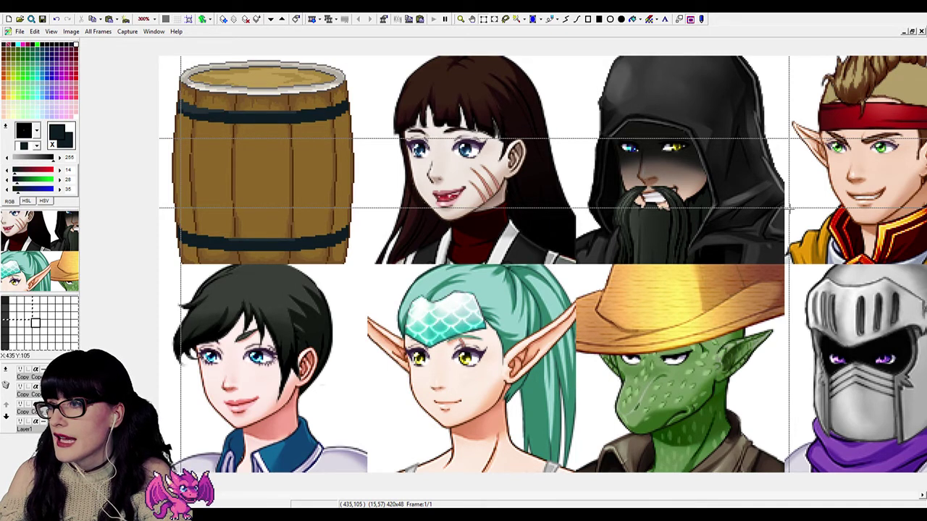
left_click(380, 274)
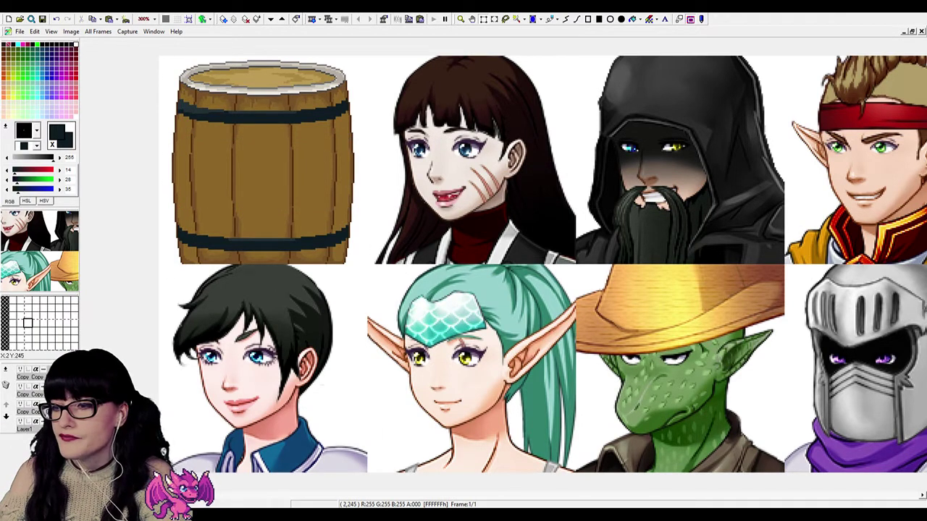
key("ctrl+z")
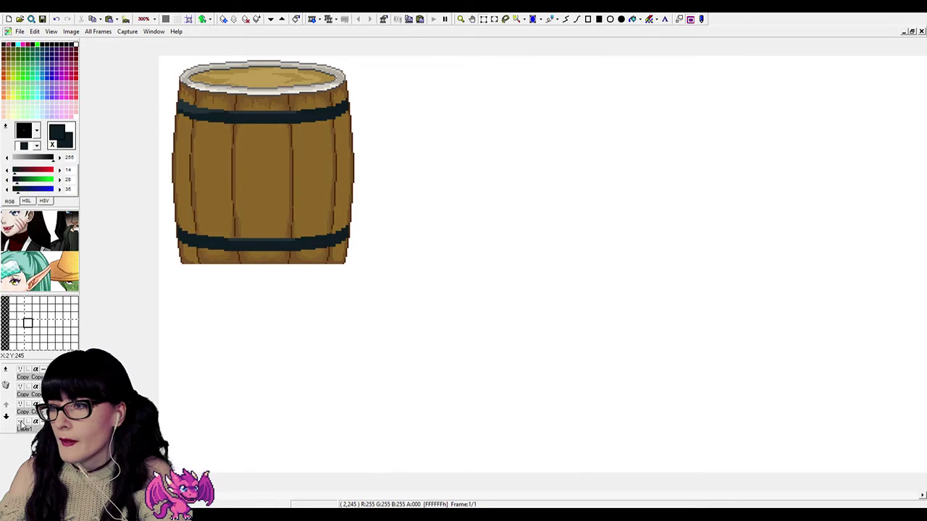
Hide the barrel's layers one by one, from hoops and shading down to the bare outline, to review how it is built.
left_click(21, 370)
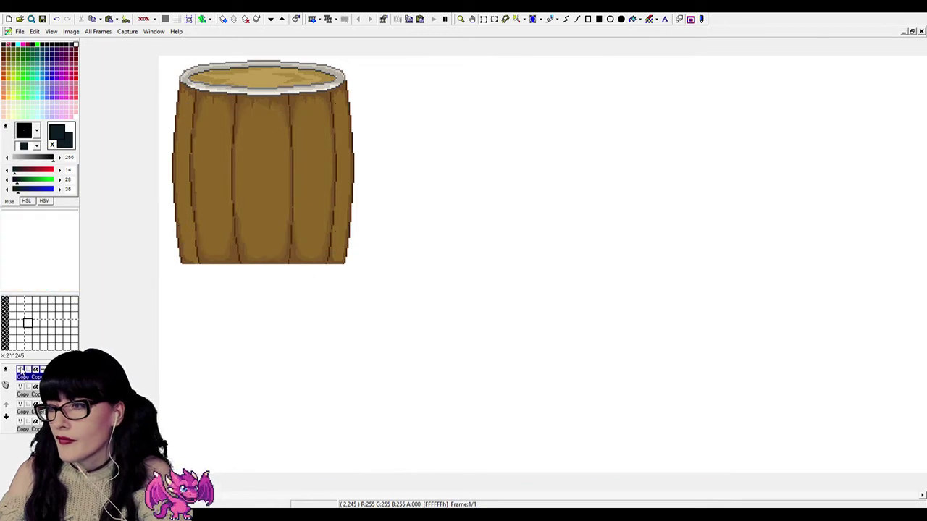
left_click(21, 405)
left_click(21, 422)
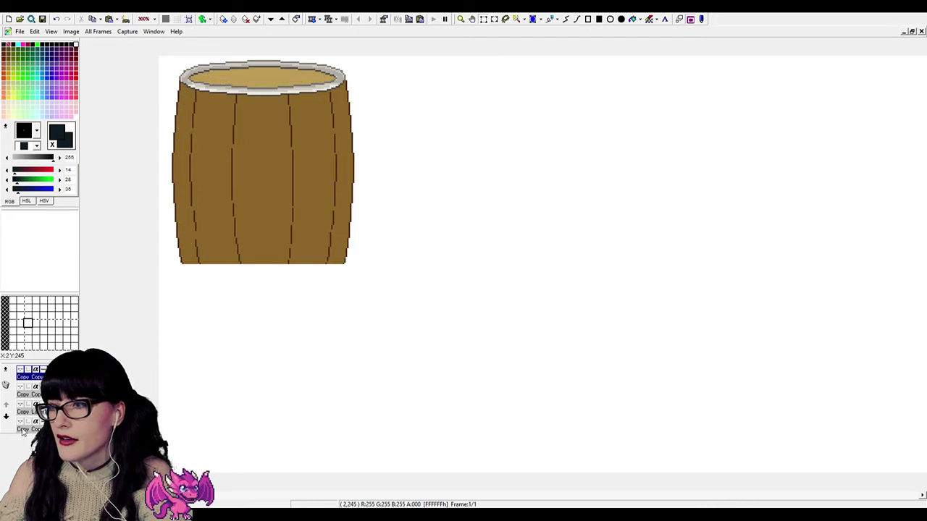
left_click(22, 423)
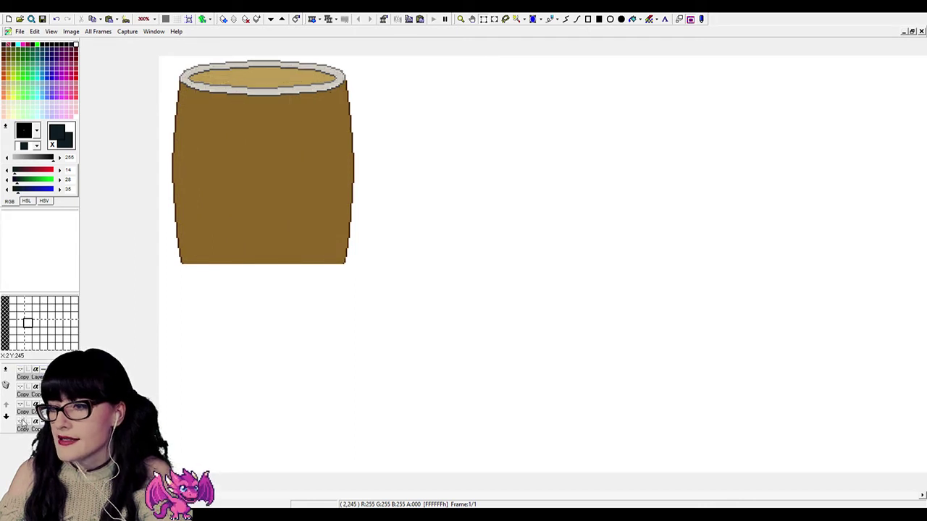
left_click(22, 422)
left_click(21, 423)
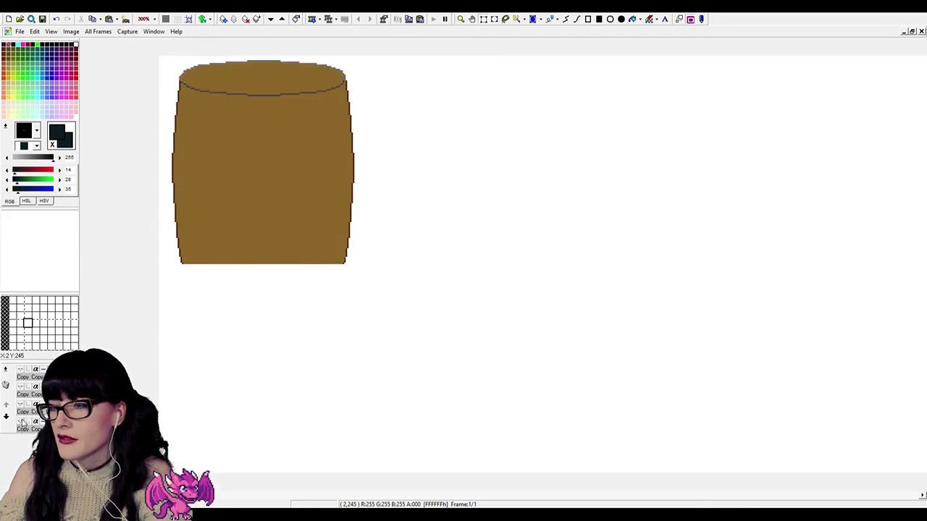
left_click(21, 423)
left_click(22, 423)
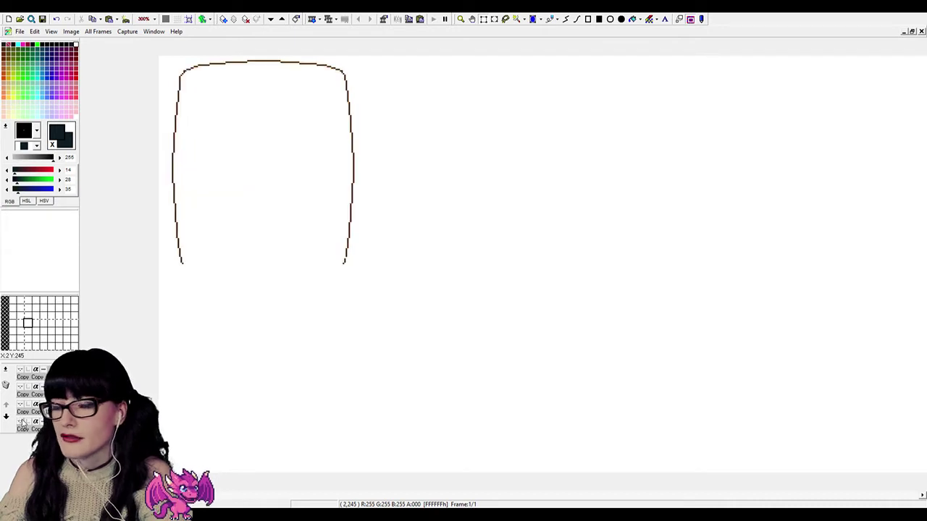
Show the barrel's layers again in order, from the brown fill and rim through the plank lines and shading to the hoops.
left_click(21, 415)
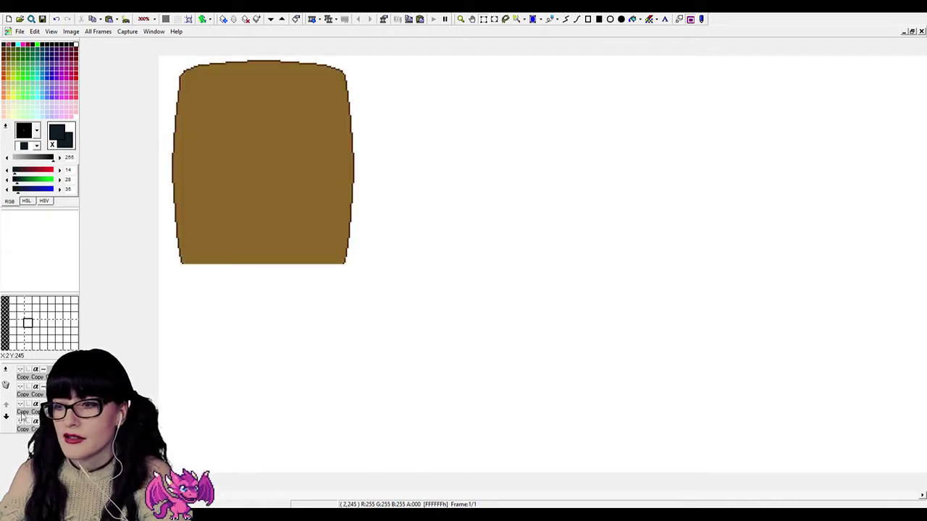
left_click(21, 405)
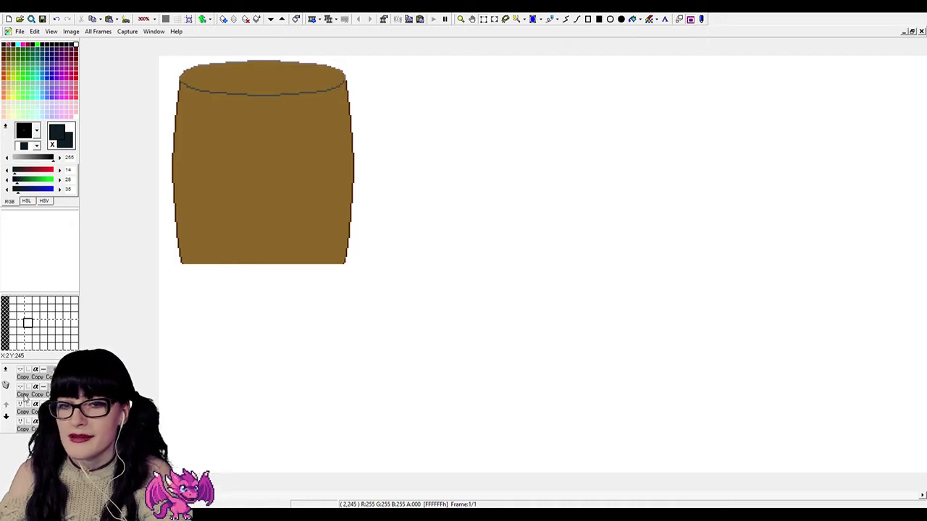
left_click(21, 388)
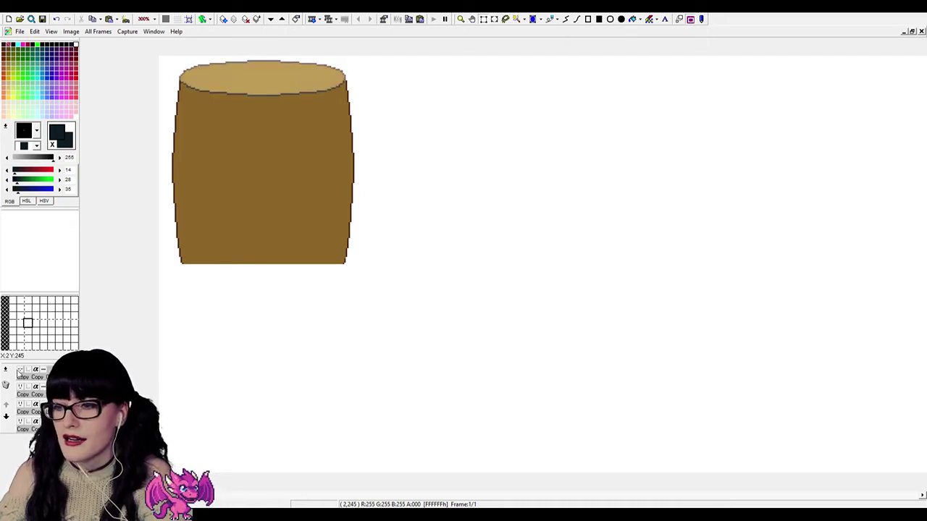
left_click(21, 371)
left_click(20, 371)
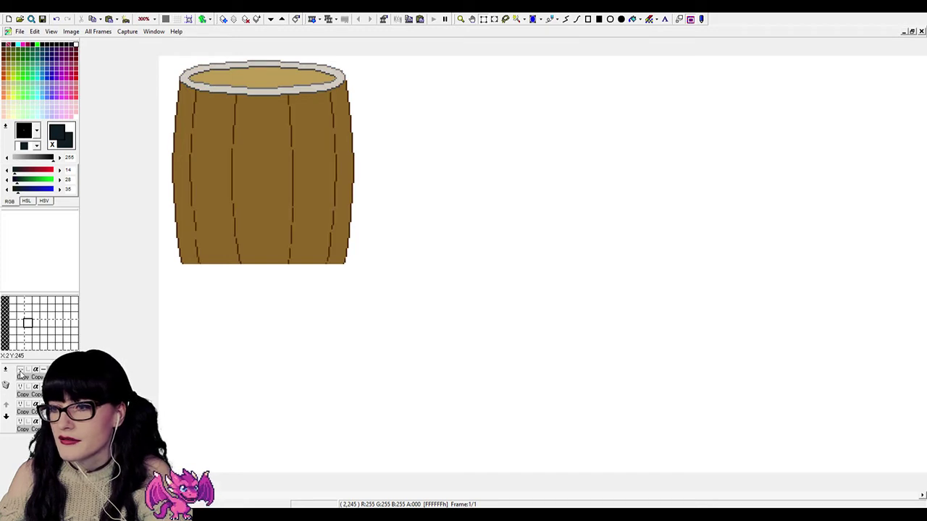
left_click(21, 372)
left_click(21, 373)
left_click(22, 373)
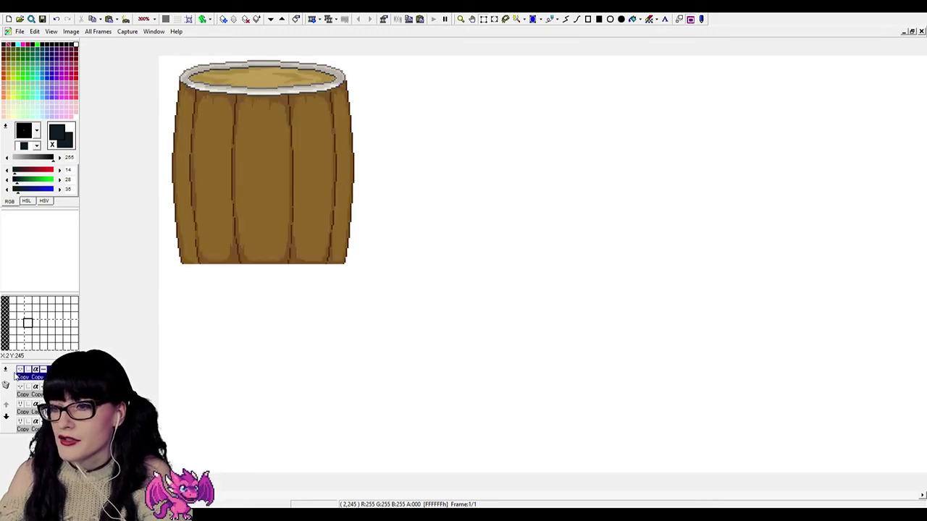
left_click(20, 386)
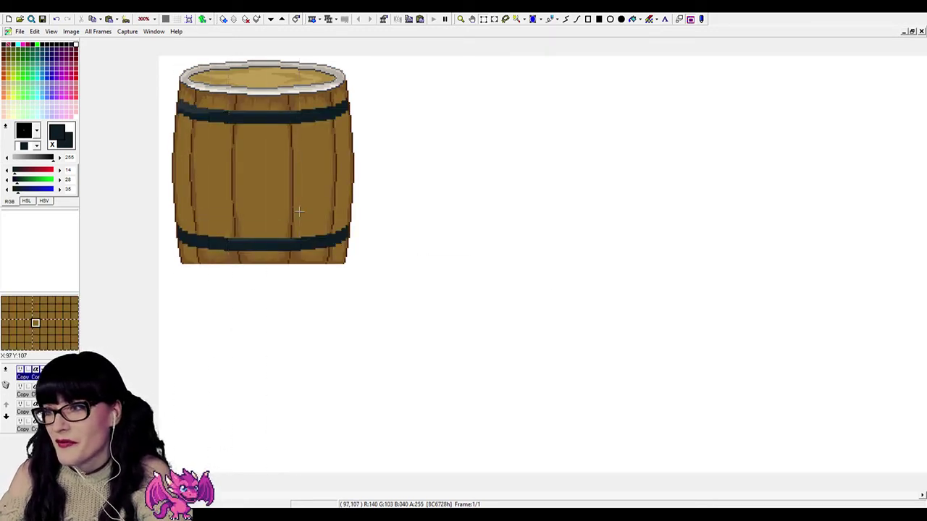
Shade the centre plank's upper edge and corners just below the upper hoop with brown sampled from the barrel, RGB 130, 93, 40.
left_click(461, 19)
left_click(322, 221)
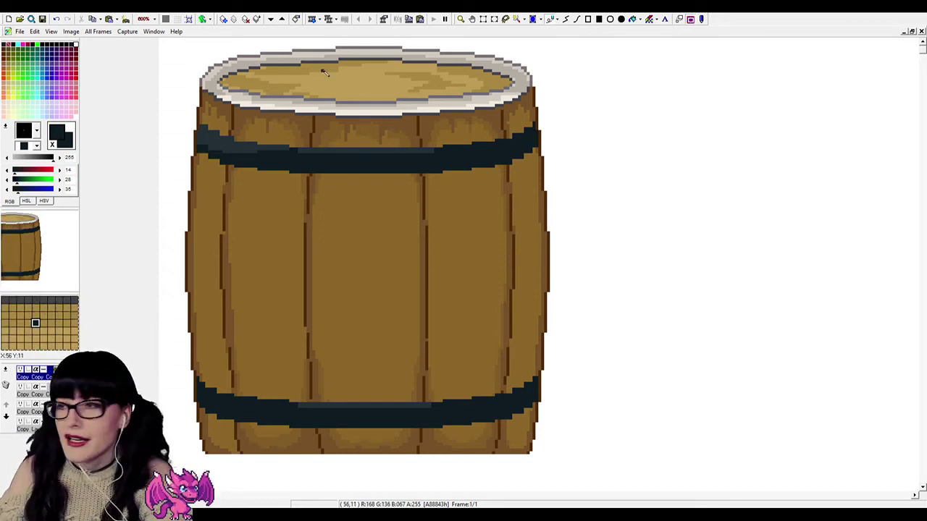
right_click(323, 144)
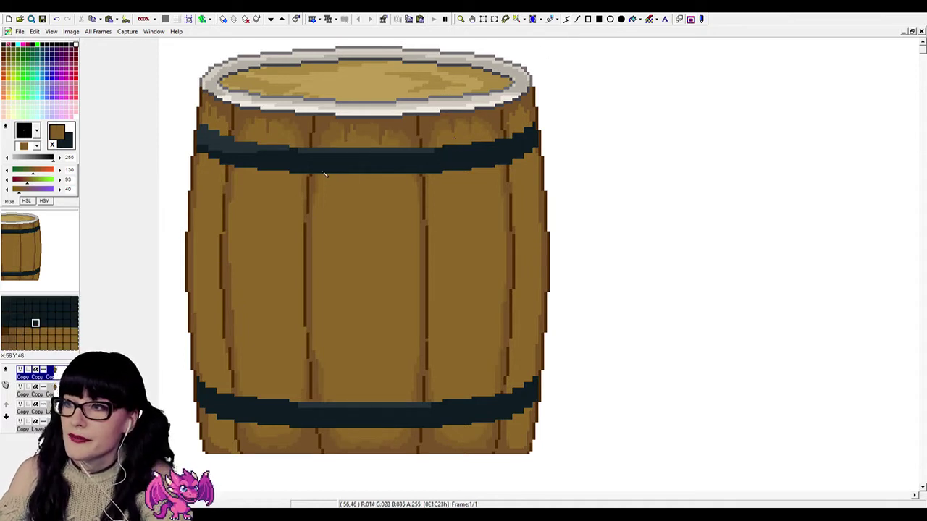
mouse_move(325, 177)
left_mouse_down()
mouse_move(416, 181)
mouse_move(325, 182)
left_mouse_up()
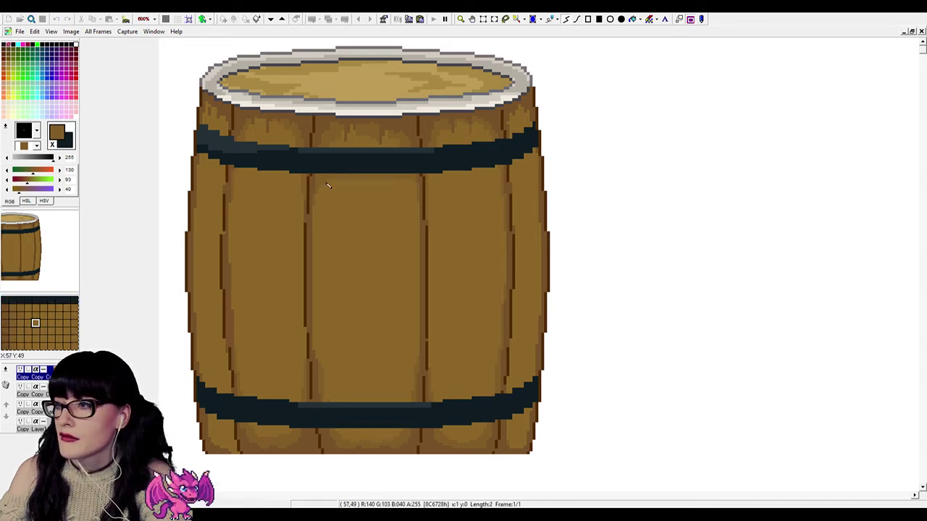
left_click(323, 197)
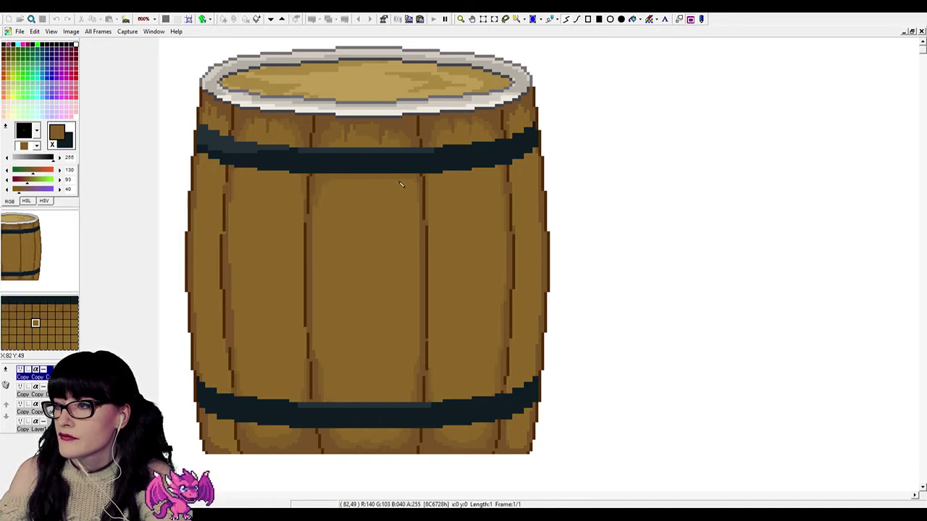
mouse_move(410, 186)
left_mouse_down()
mouse_move(414, 206)
mouse_move(402, 185)
left_mouse_up()
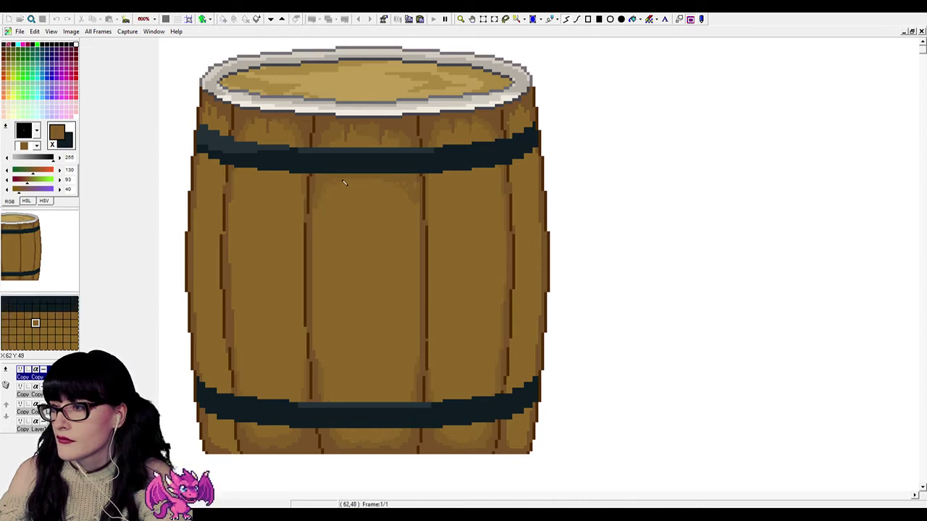
Refine the shading at the centre plank's upper left corner, undoing one stroke, and sample the base brown RGB 140, 103, 40.
left_click_drag(332, 194, 317, 221)
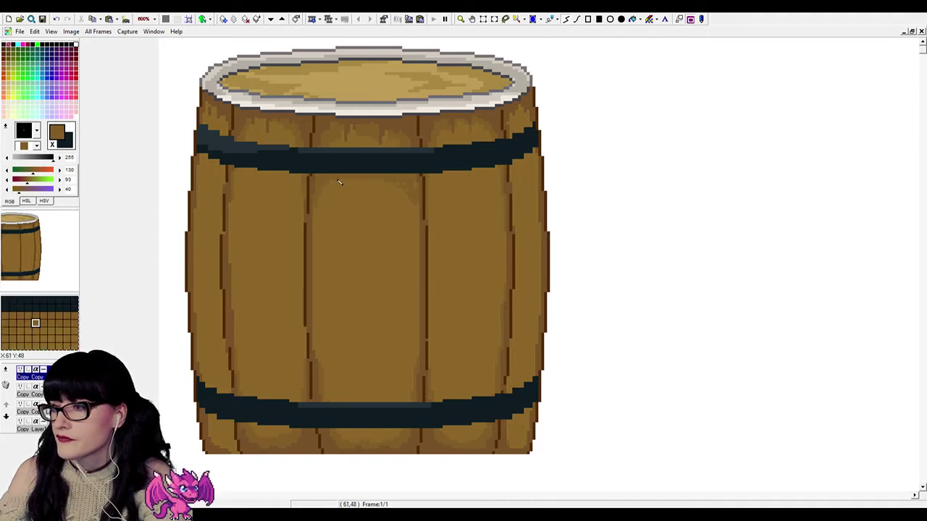
key("ctrl+z")
left_click_drag(321, 194, 293, 216)
right_click(293, 215)
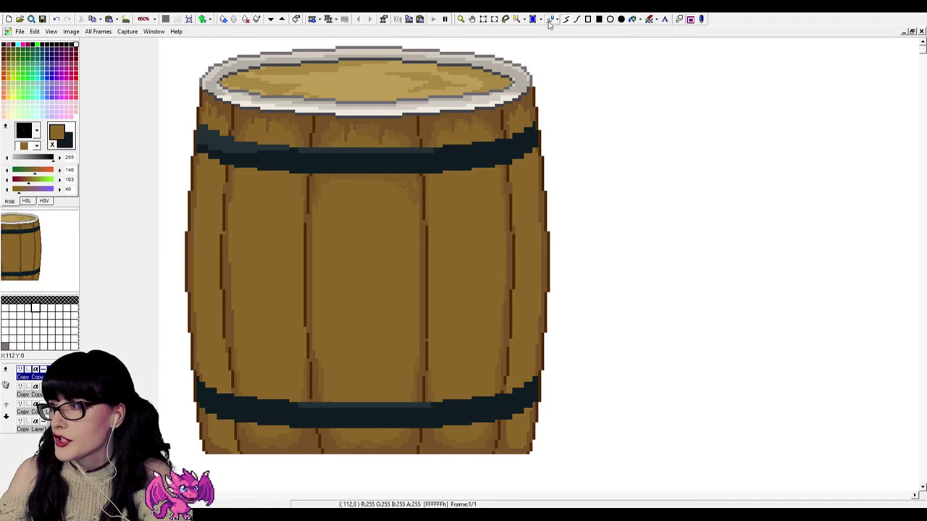
Touch up the shading at the centre plank's upper left corner and sample the upper hoop's dark colour, RGB 14, 28, 35.
left_click_drag(334, 185, 331, 188)
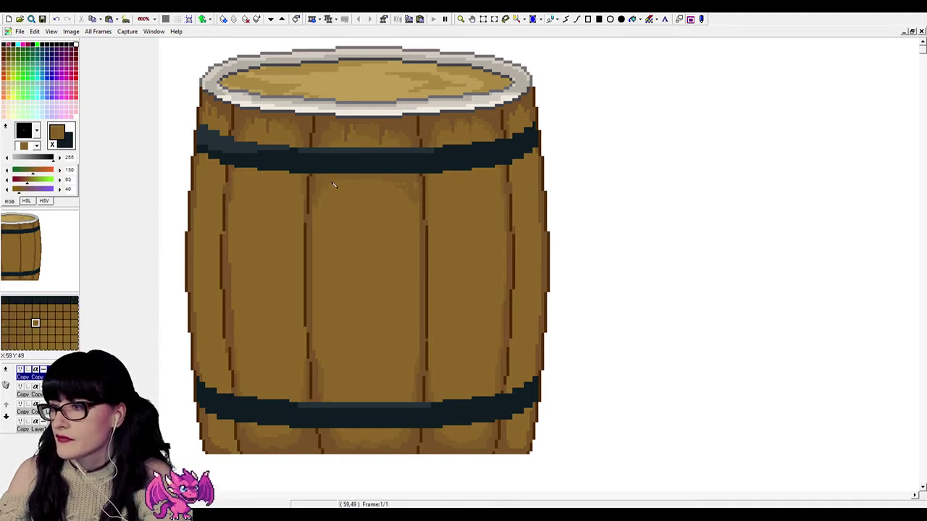
right_click(324, 205)
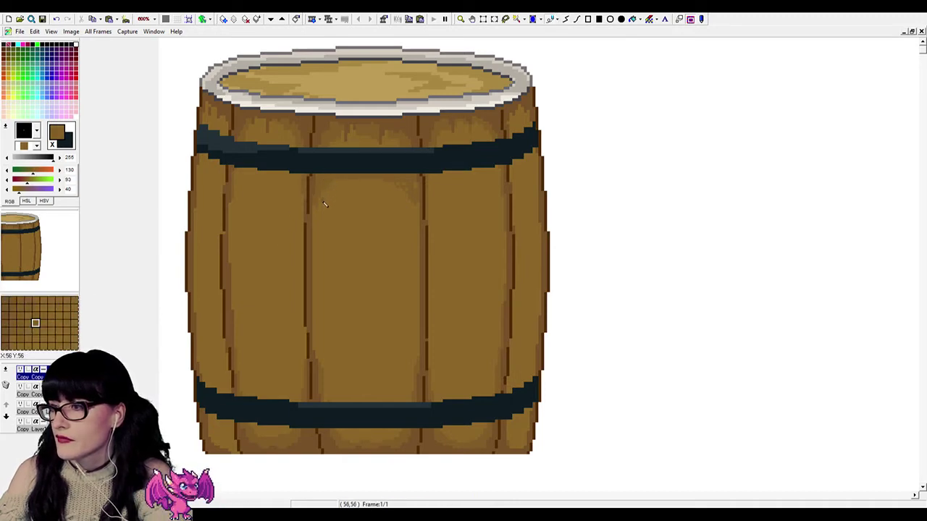
right_click(361, 168)
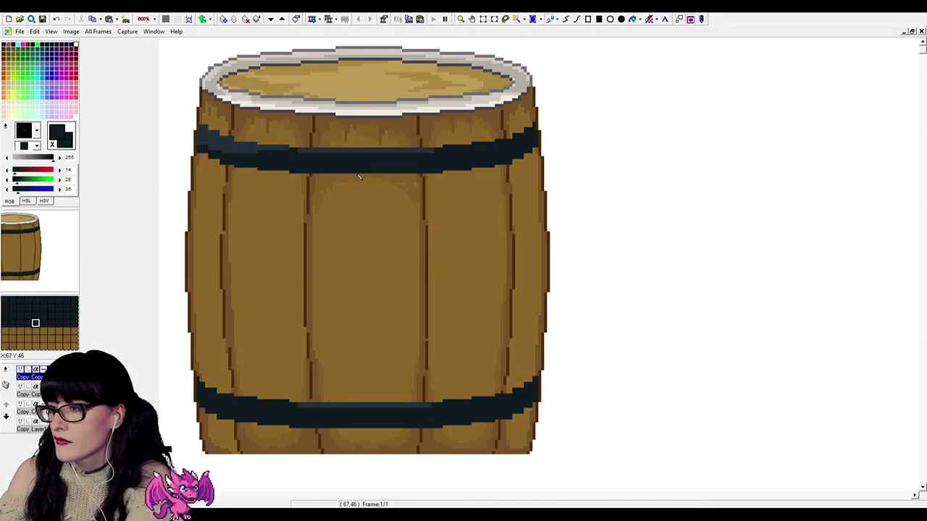
Examine the barrel at reduced and enlarged scale to judge the new plank shading below the upper hoop.
left_click(460, 18)
scroll(445, 118, "down", 4)
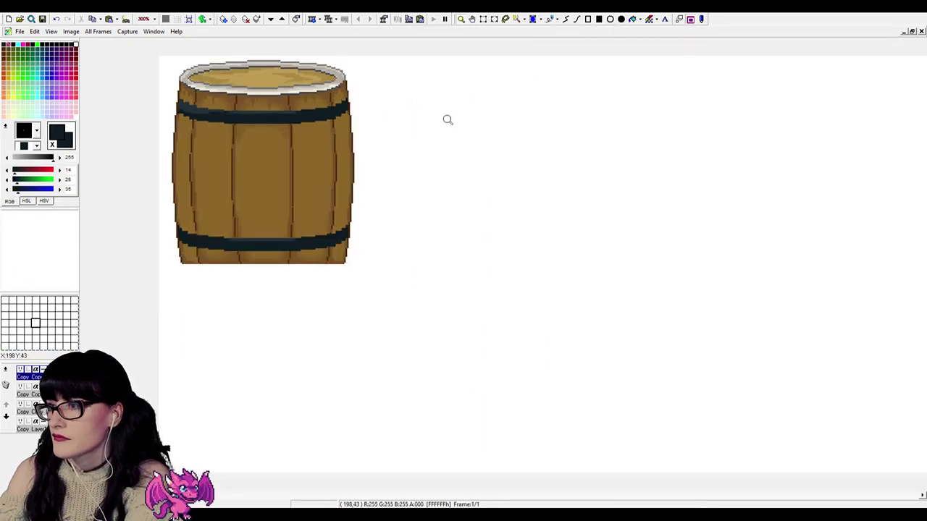
scroll(399, 182, "down", 1)
scroll(432, 255, "up", 1)
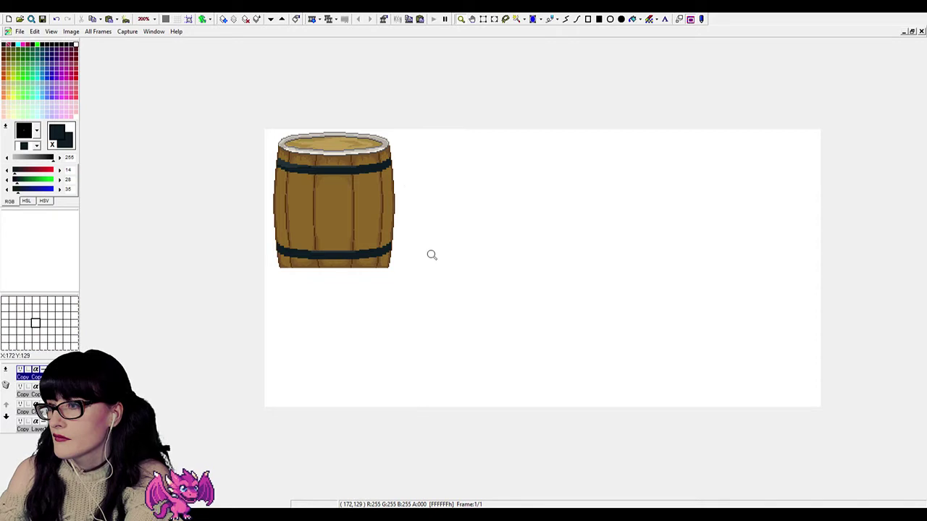
scroll(410, 249, "up", 1)
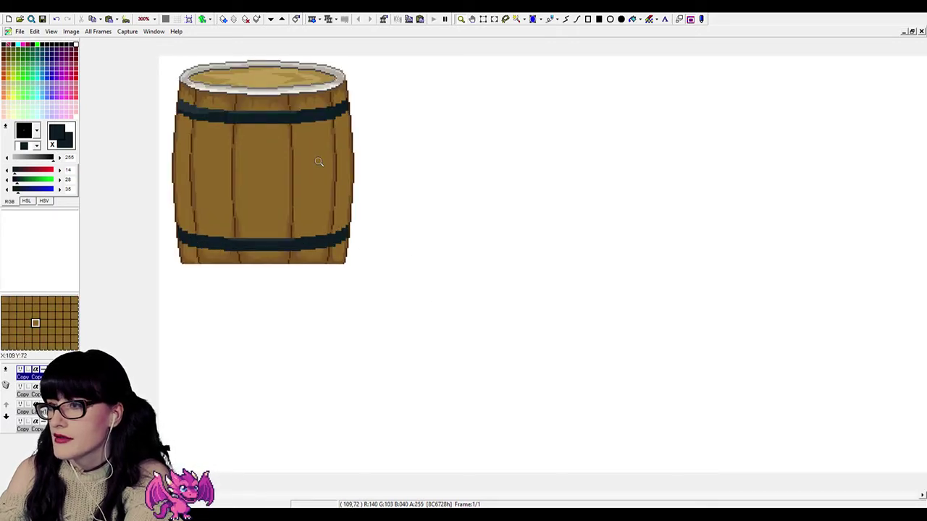
scroll(243, 186, "down", 1)
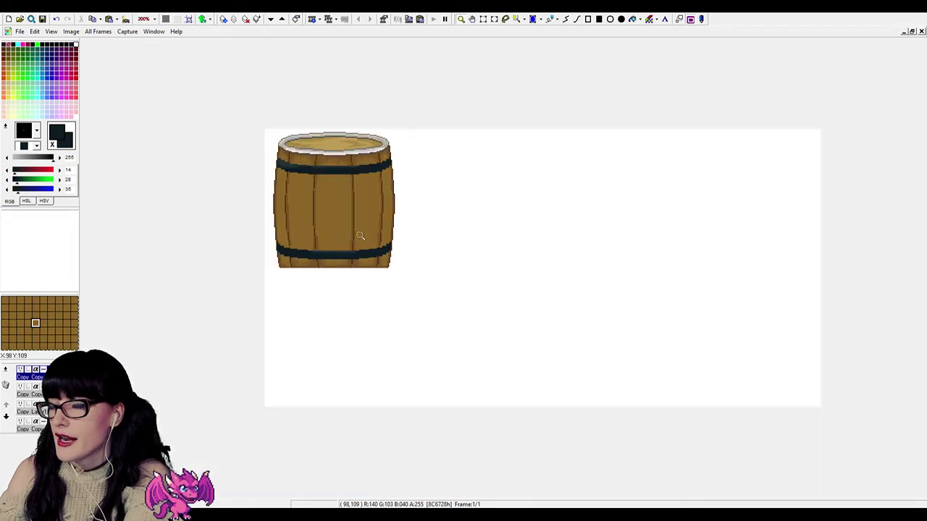
scroll(332, 198, "up", 1)
scroll(333, 198, "up", 1)
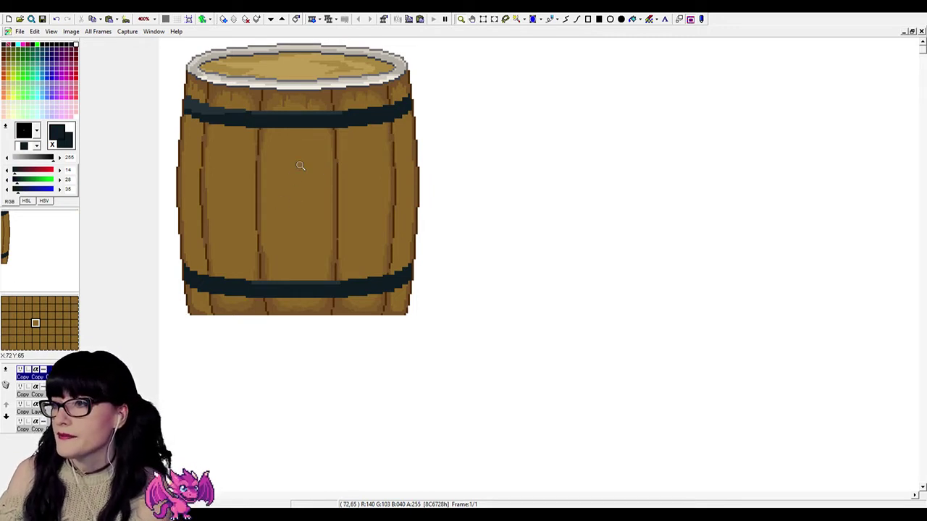
scroll(304, 174, "down", 1)
scroll(321, 184, "down", 1)
scroll(427, 225, "up", 1)
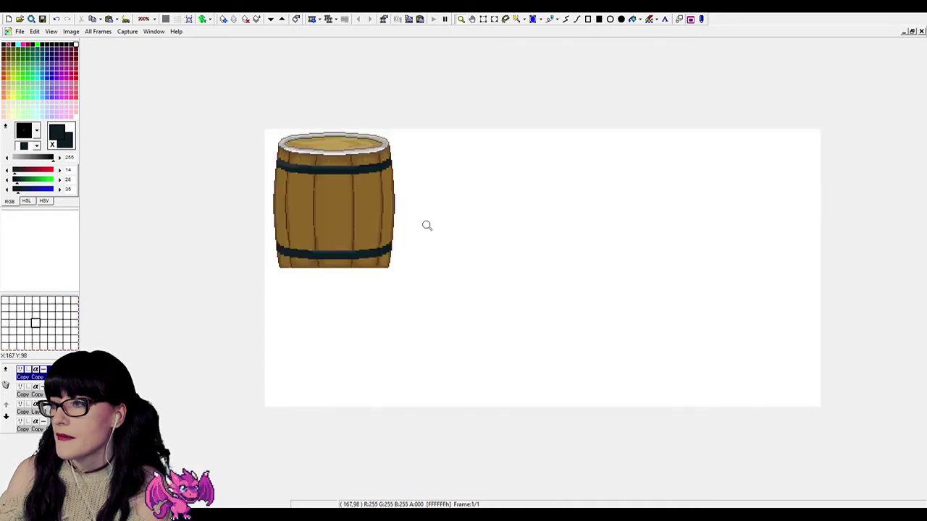
Show and hide the bottom layer with the other character portraits to compare them with the barrel.
left_click(20, 423)
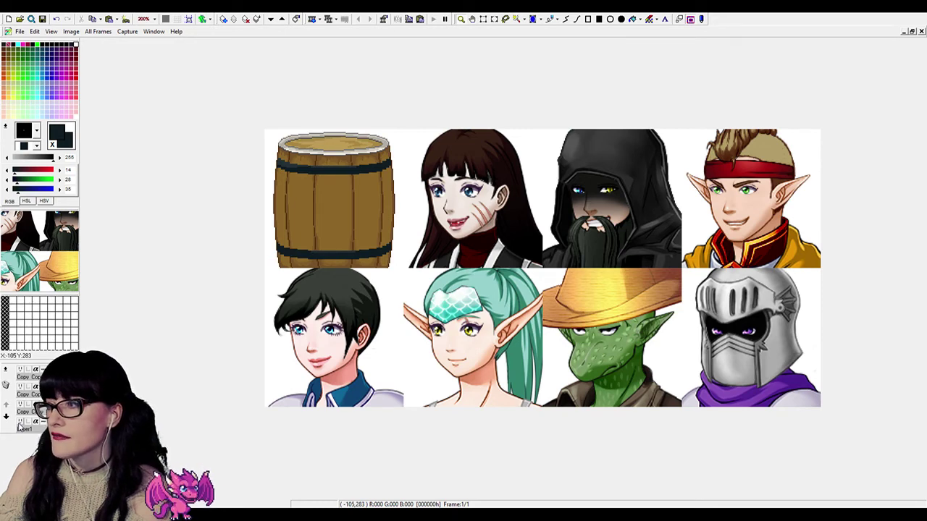
left_click(20, 424)
left_click(20, 424)
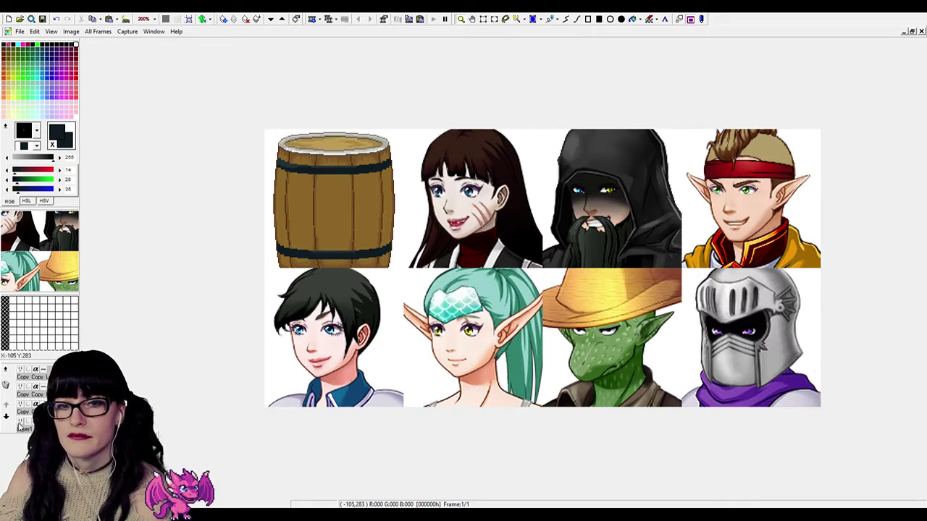
left_click(19, 424)
Inspect the barrel's rim, planks and hoops on its own at several magnifications.
left_click(412, 180)
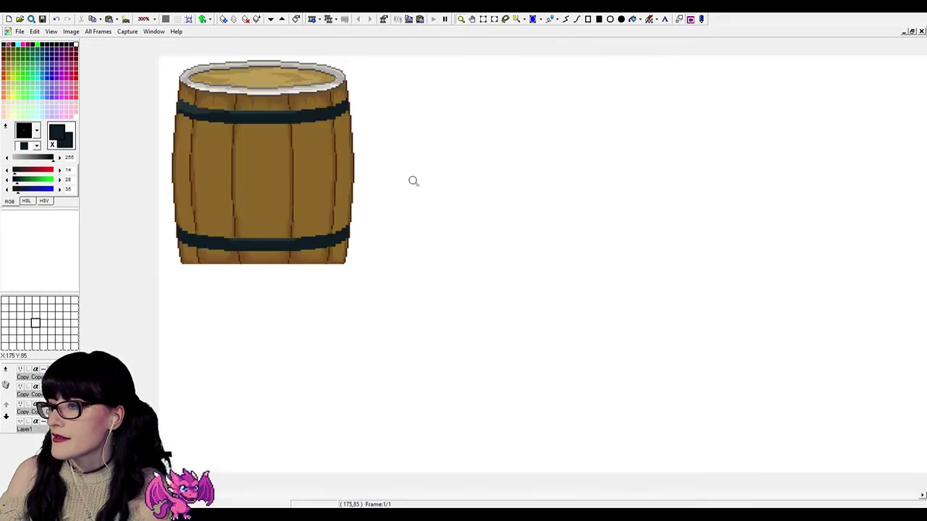
left_click(338, 181)
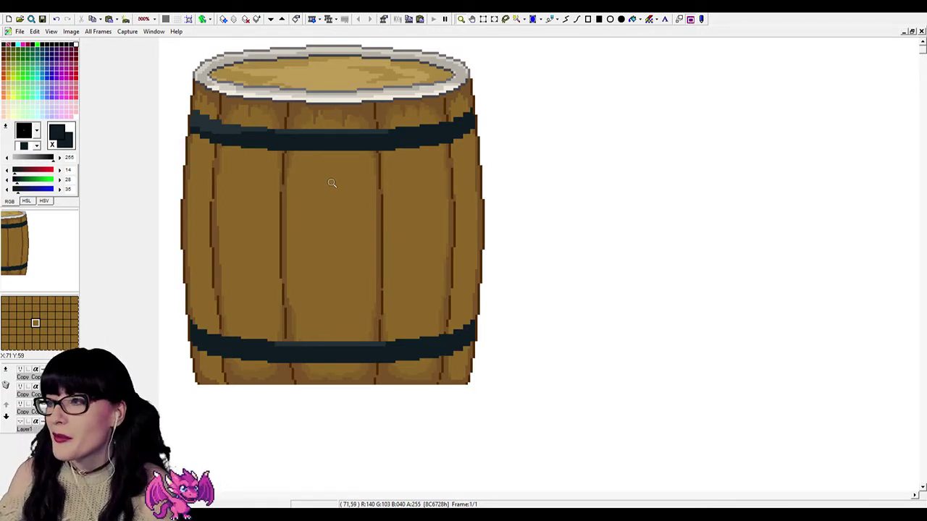
left_click(331, 184)
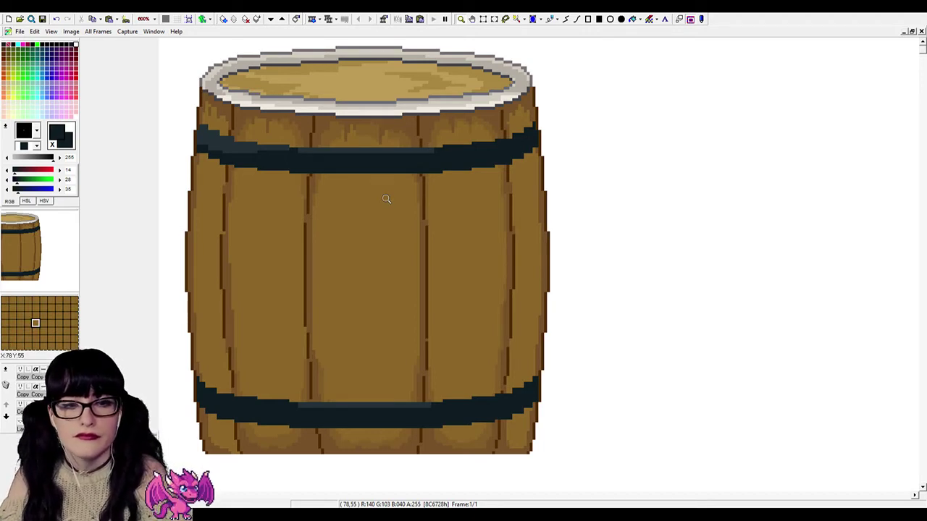
scroll(328, 115, "down", 4)
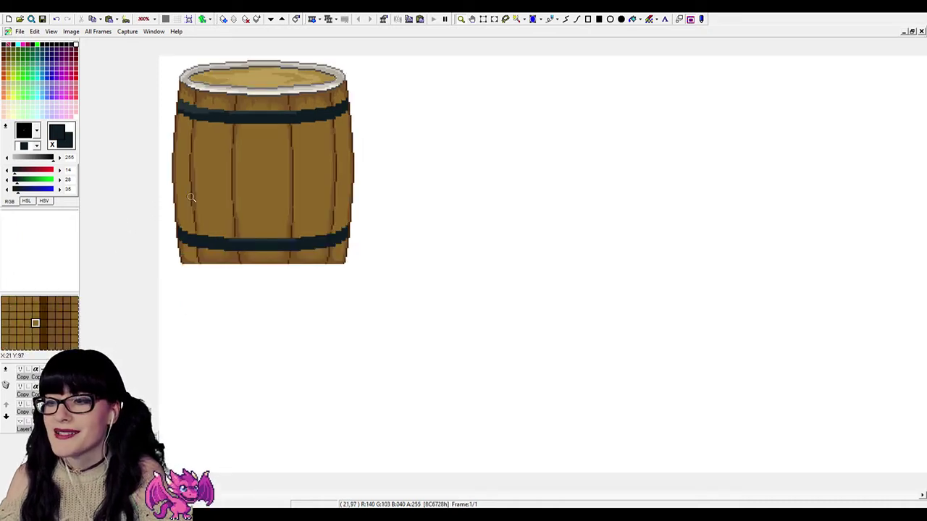
scroll(254, 149, "up", 1)
scroll(254, 150, "down", 1)
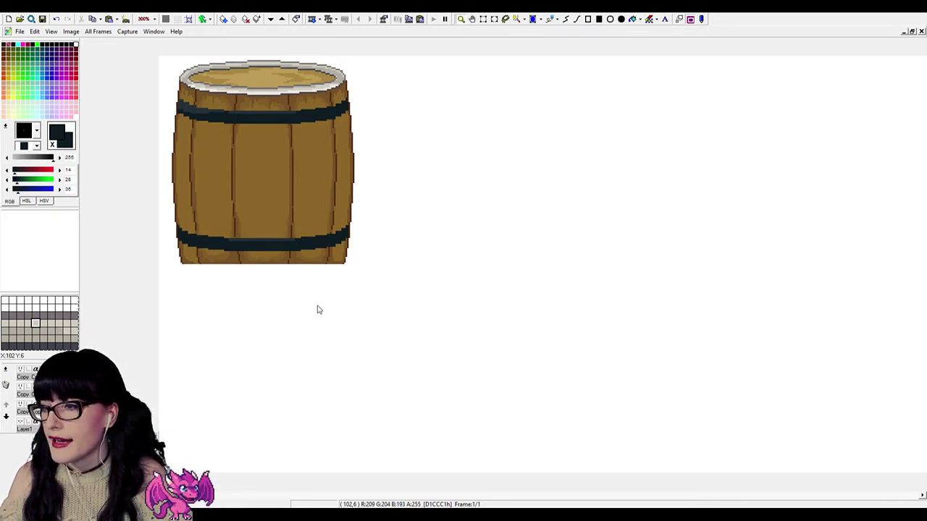
scroll(346, 152, "up", 1)
scroll(351, 170, "down", 2)
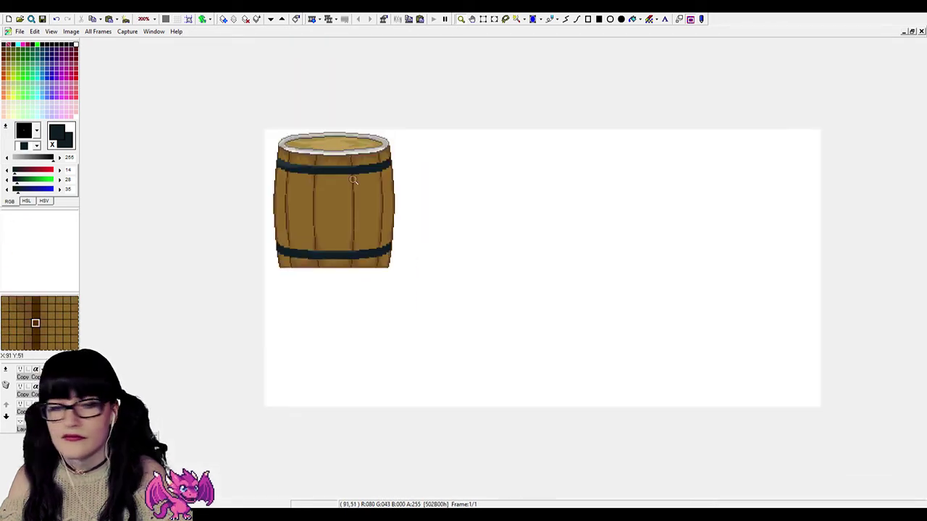
Select the square portrait area that encloses the whole barrel.
scroll(353, 179, "up", 1)
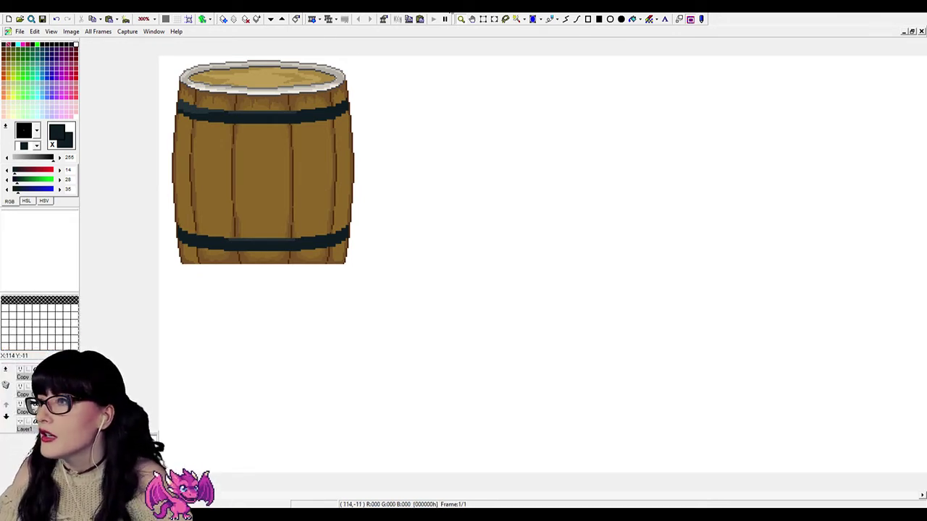
left_click(483, 19)
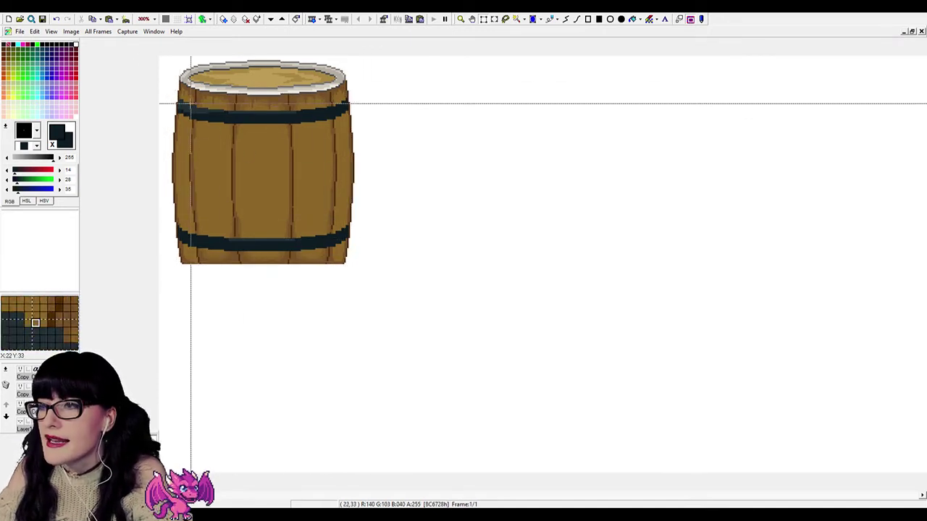
left_click_drag(160, 56, 368, 265)
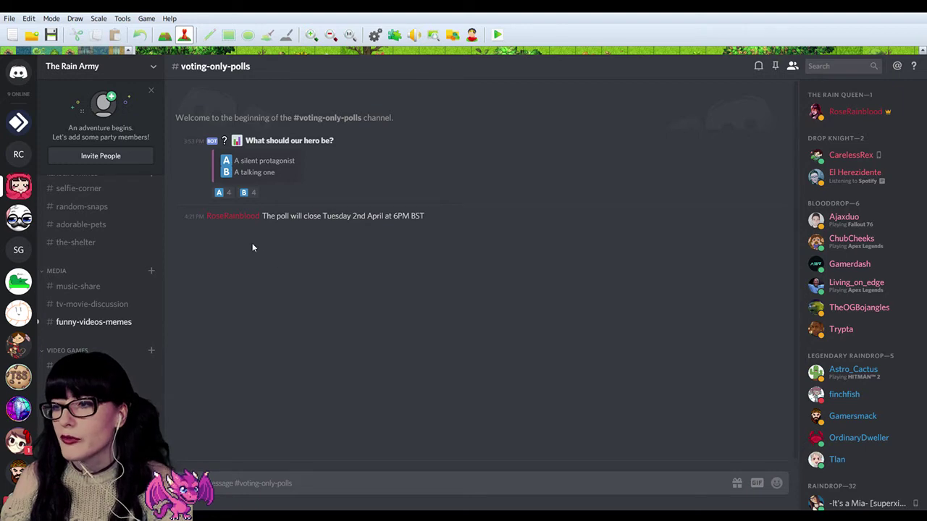
Enlarge the Discord poll channel view, vote for both the talking and silent protagonist options, and withdraw both votes.
key("ctrl+equal")
key("ctrl+equal")
key("ctrl+equal")
key("ctrl+minus")
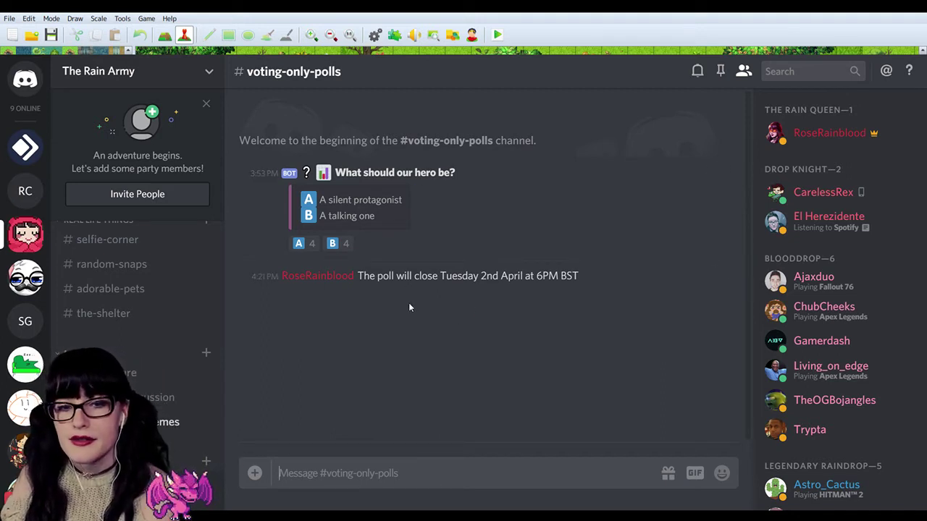
left_click(342, 245)
left_click(312, 245)
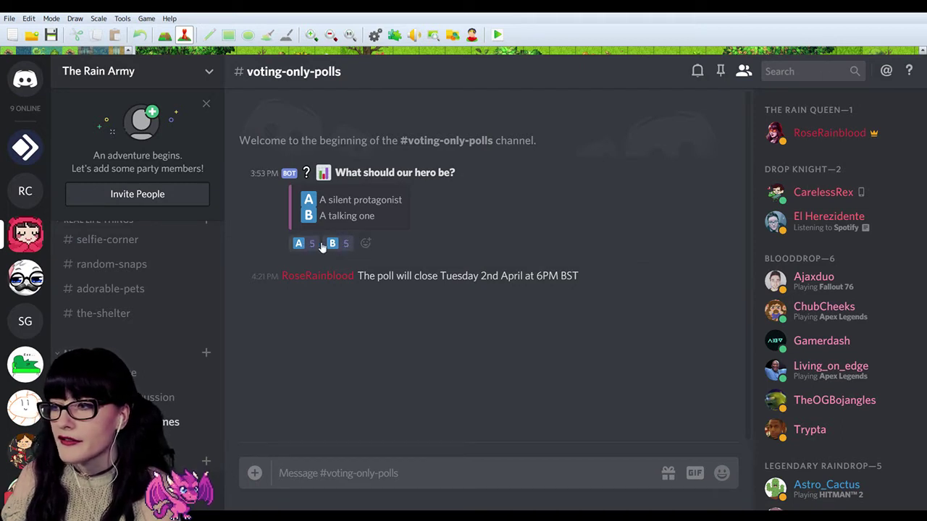
left_click(335, 243)
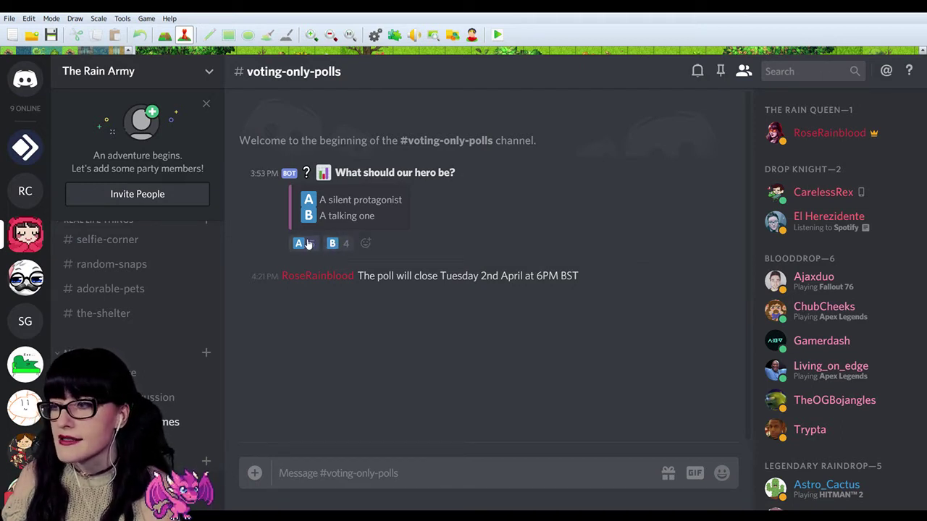
left_click(308, 245)
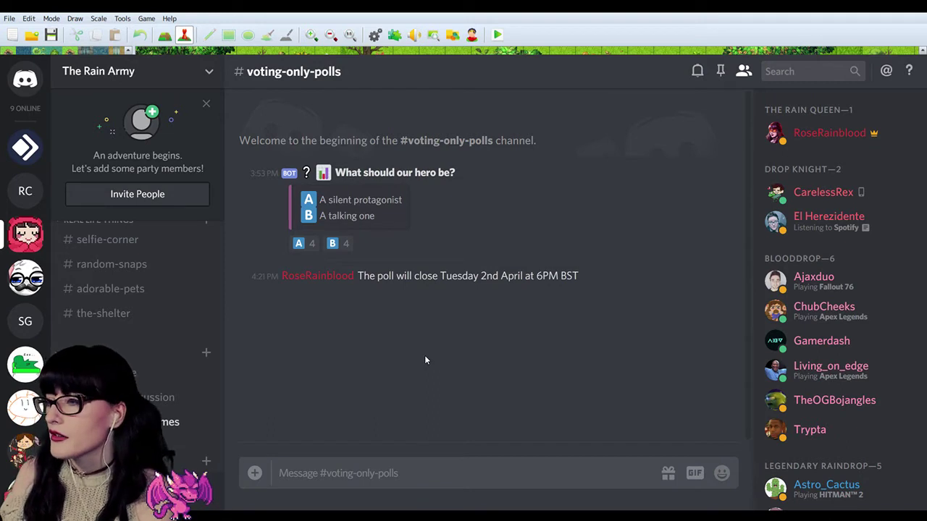
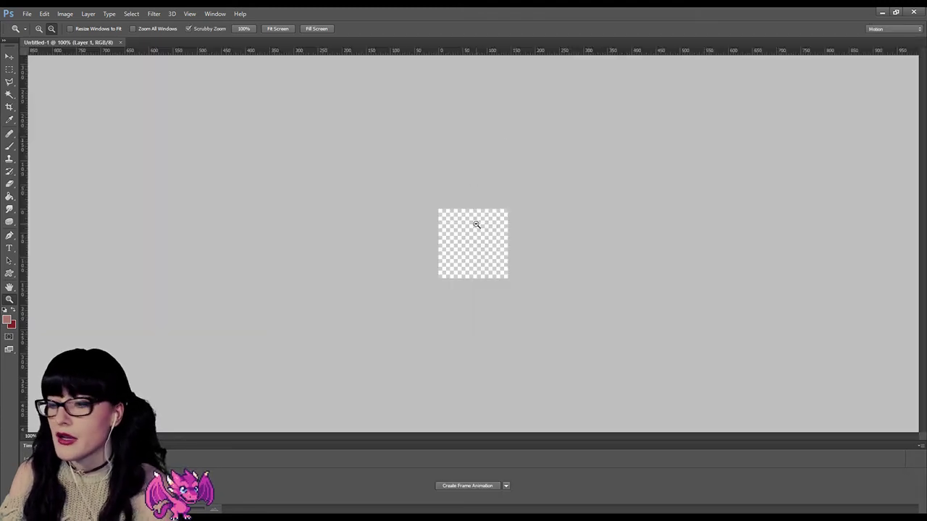
Switch to Photoshop and paste the copied barrel portrait into the blank transparent document.
left_click(475, 223)
left_click(474, 233)
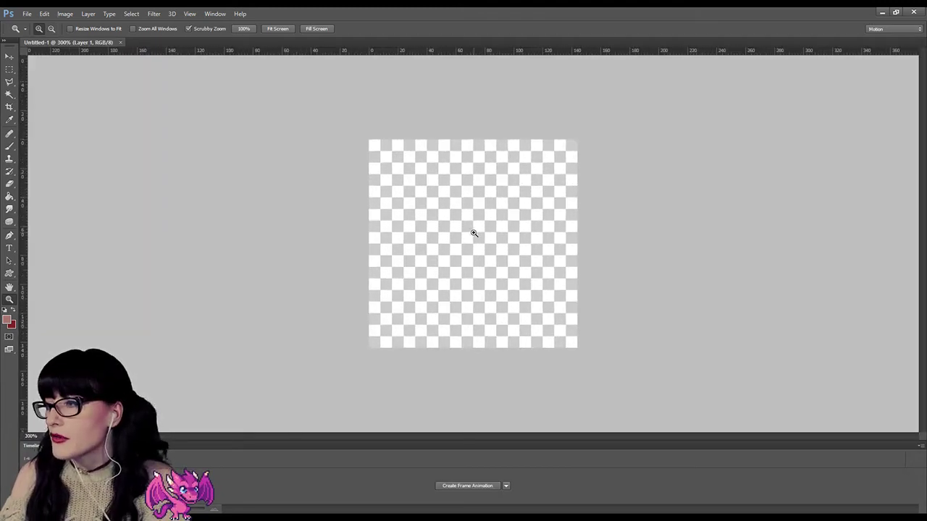
left_click(474, 234)
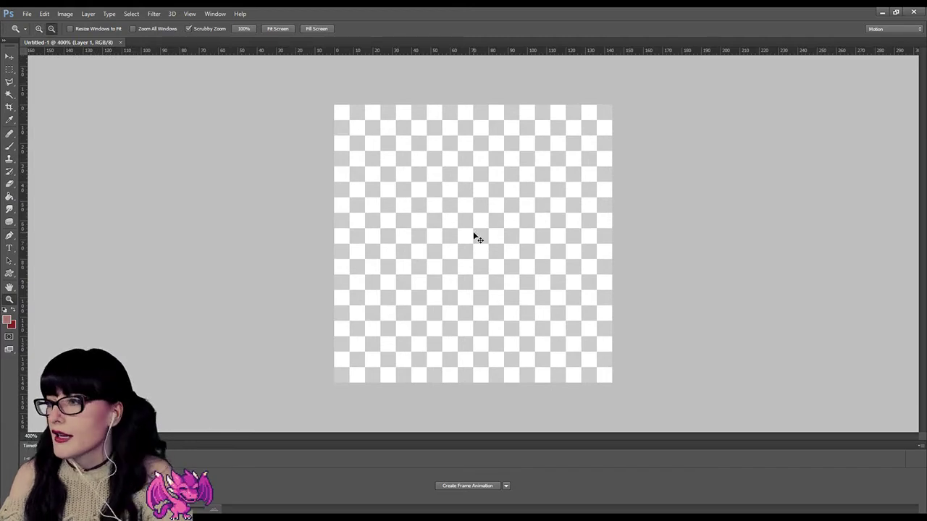
key("ctrl+v")
Delete the white background around the barrel using a Magic Wand selection, and deselect.
left_click(10, 95)
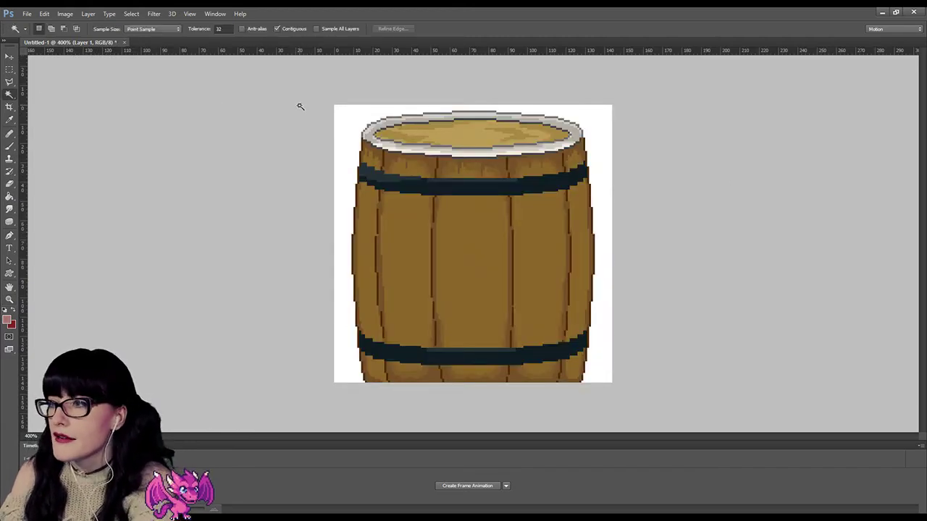
left_click(349, 120)
key("Delete")
key("ctrl+d")
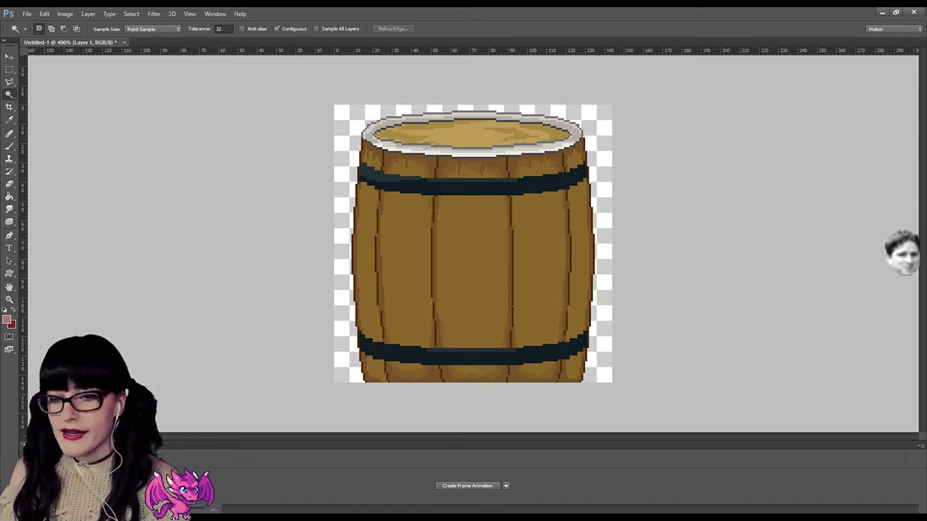
Switch to RPG Maker, open the Character Generator and browse the male eye variations.
key("alt+Tab")
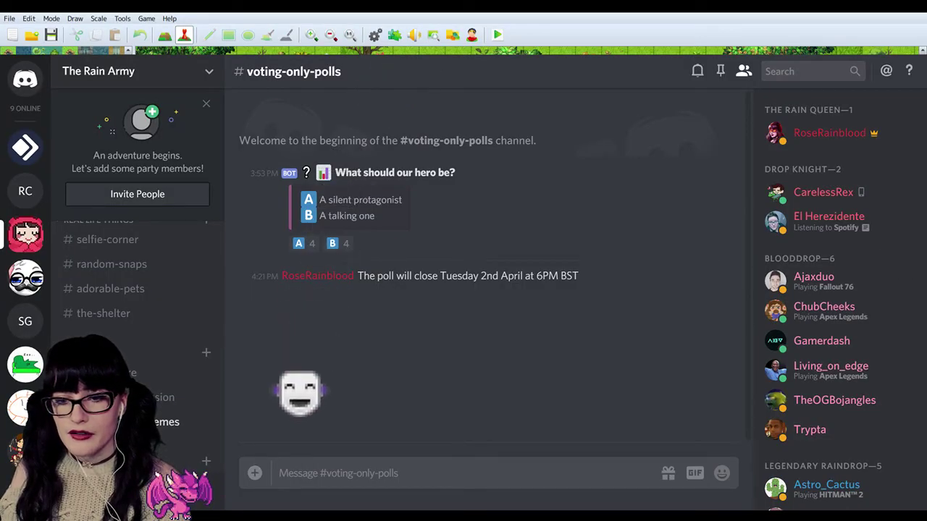
key("alt+Tab")
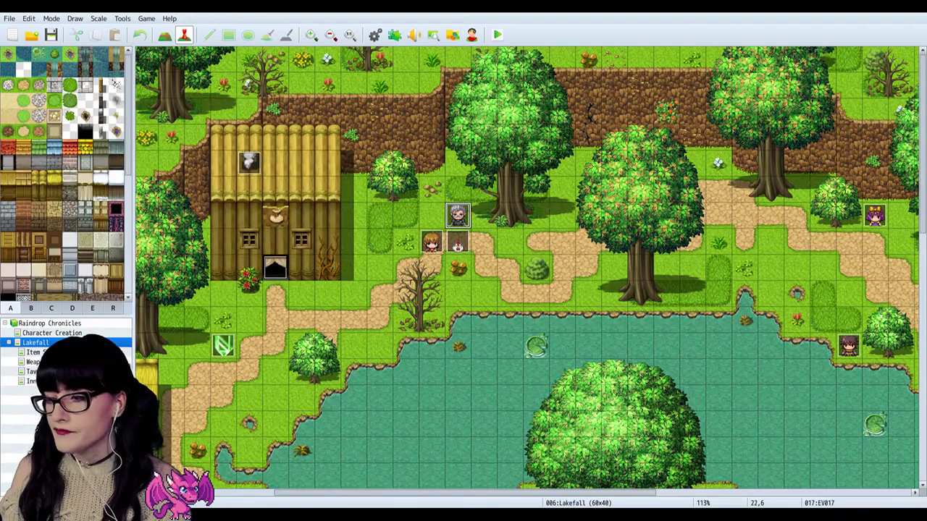
left_click(471, 34)
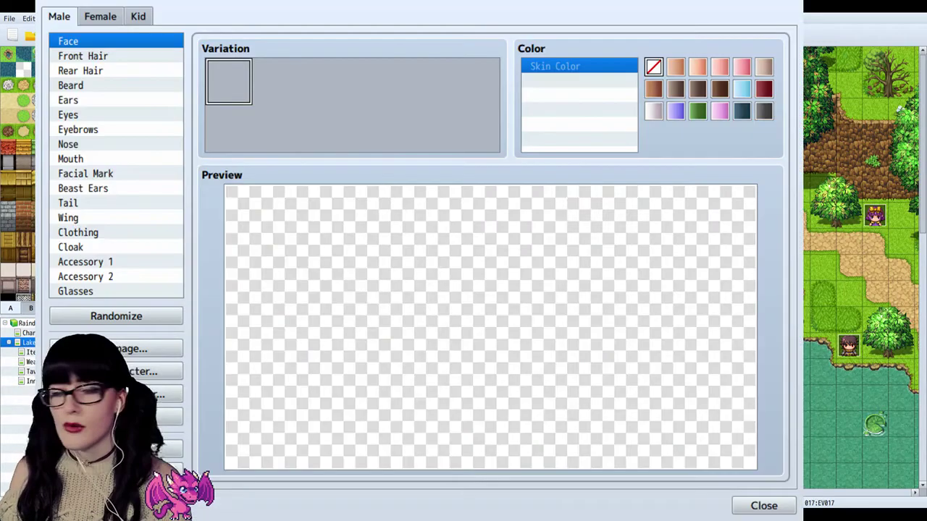
left_click(99, 114)
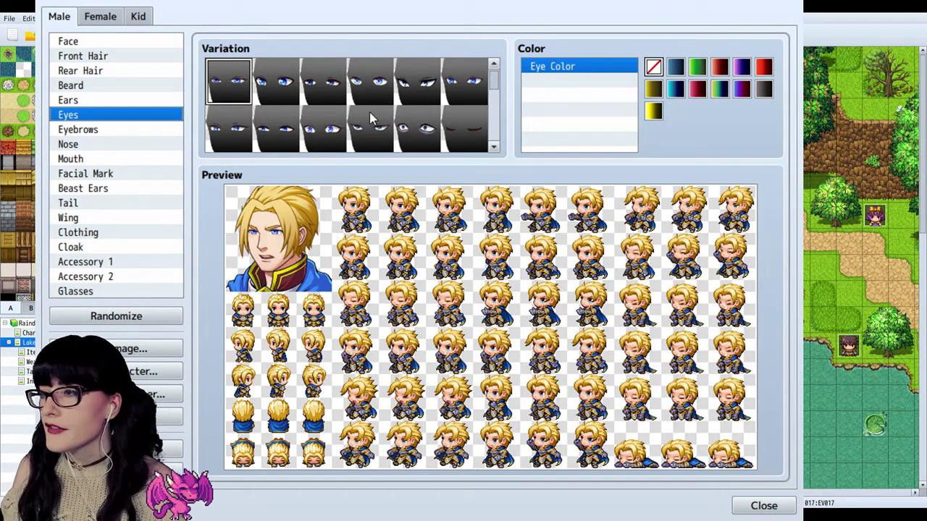
scroll(307, 98, "down", 3)
scroll(308, 100, "up", 4)
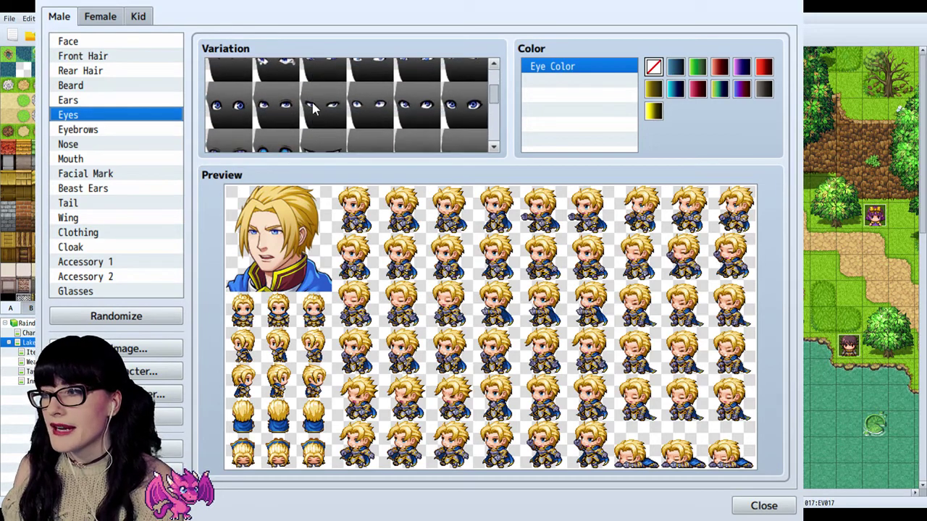
scroll(314, 110, "down", 5)
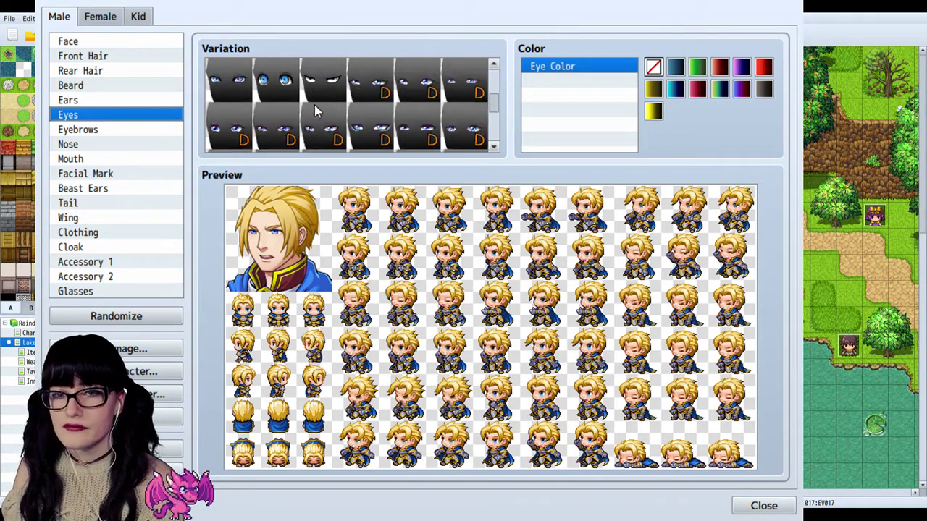
Examine the remaining male eye variations, and the eyebrow, nose and mouth variations in the Character Generator.
scroll(314, 110, "down", 5)
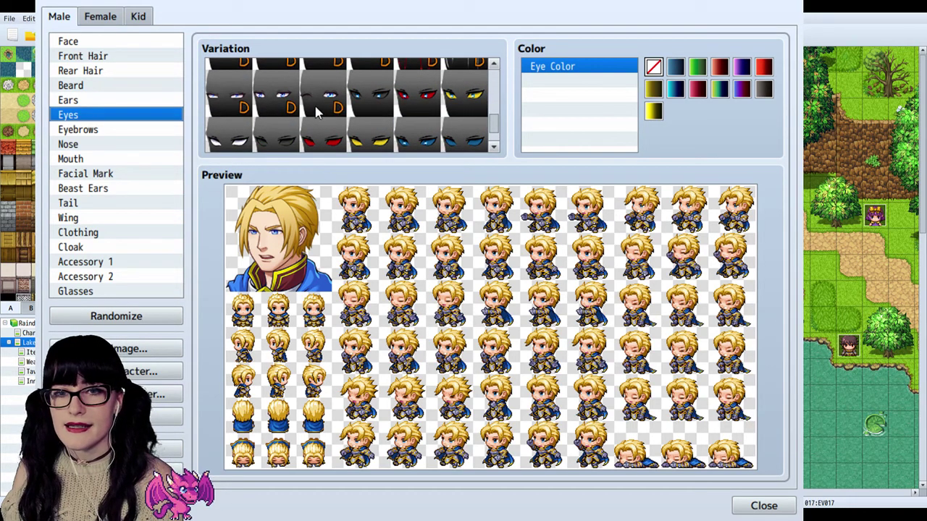
scroll(333, 110, "up", 1)
scroll(333, 110, "up", 1)
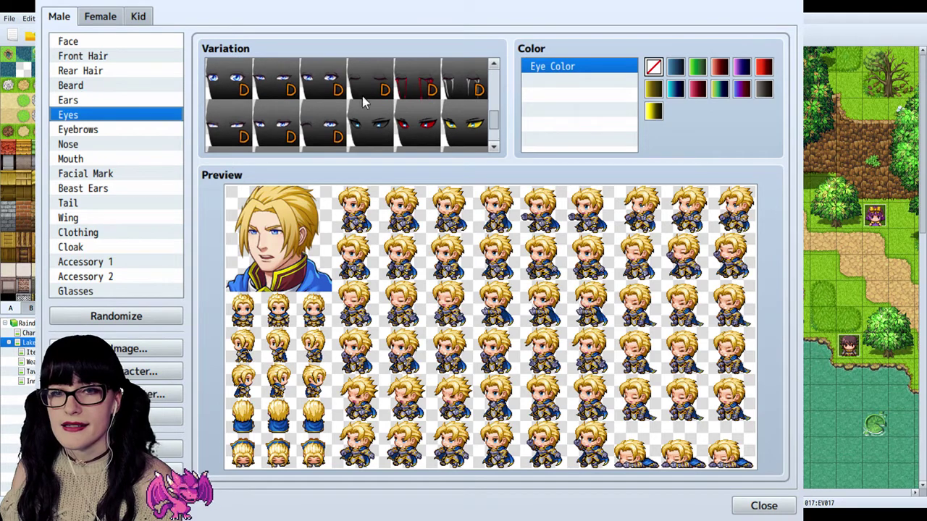
scroll(459, 95, "up", 2)
scroll(447, 106, "up", 4)
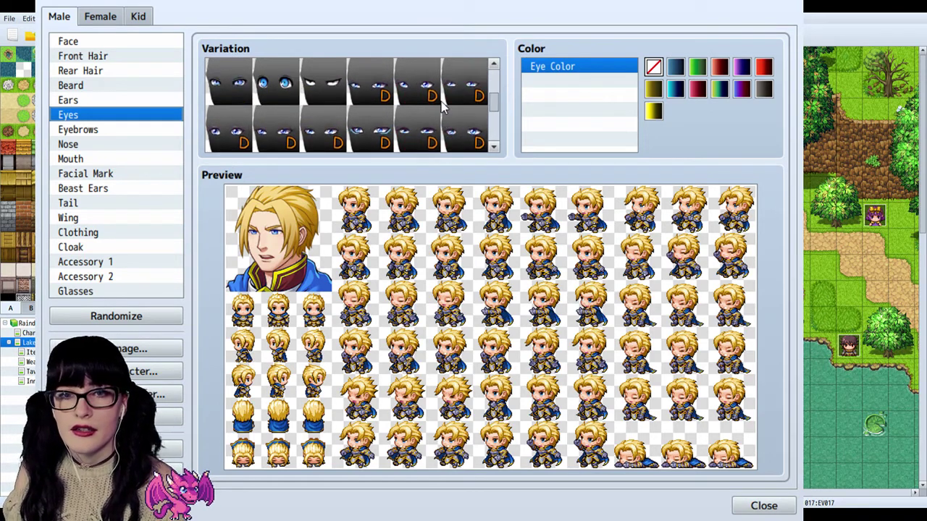
left_click(143, 133)
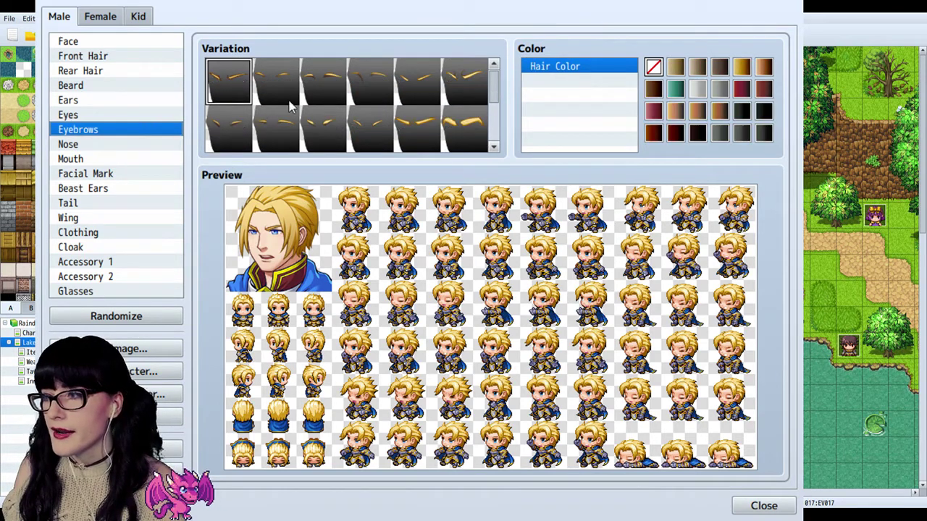
scroll(271, 85, "down", 2)
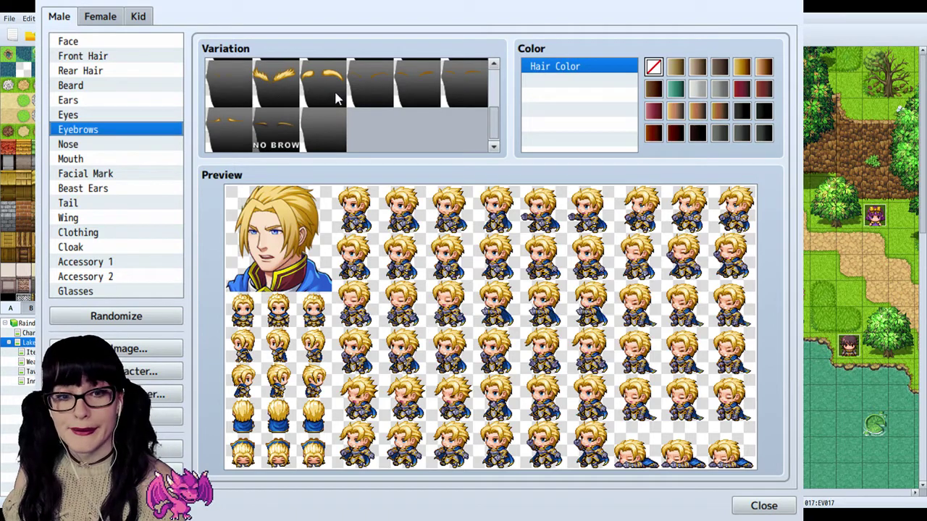
scroll(330, 97, "up", 2)
left_click(90, 145)
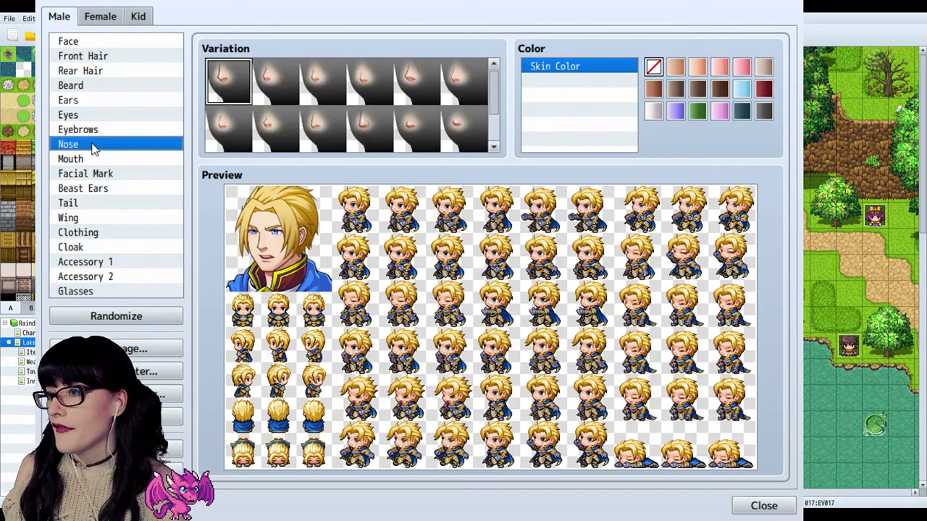
key("Down")
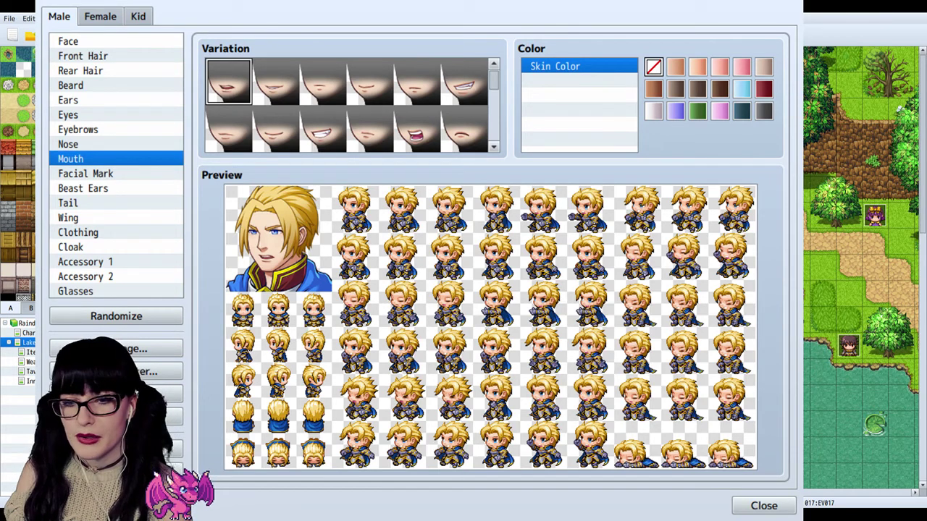
Switch to Discord and check the hero poll in the voting-only-polls channel.
key("alt+Tab")
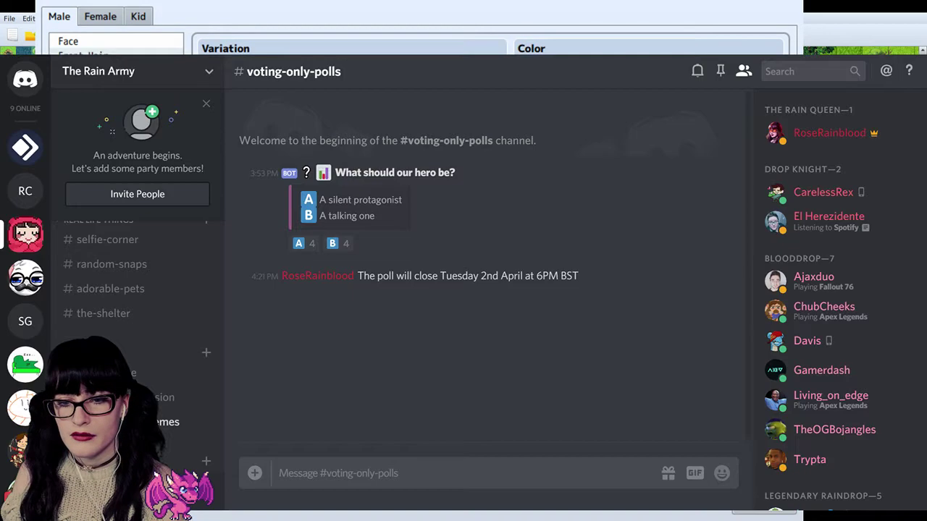
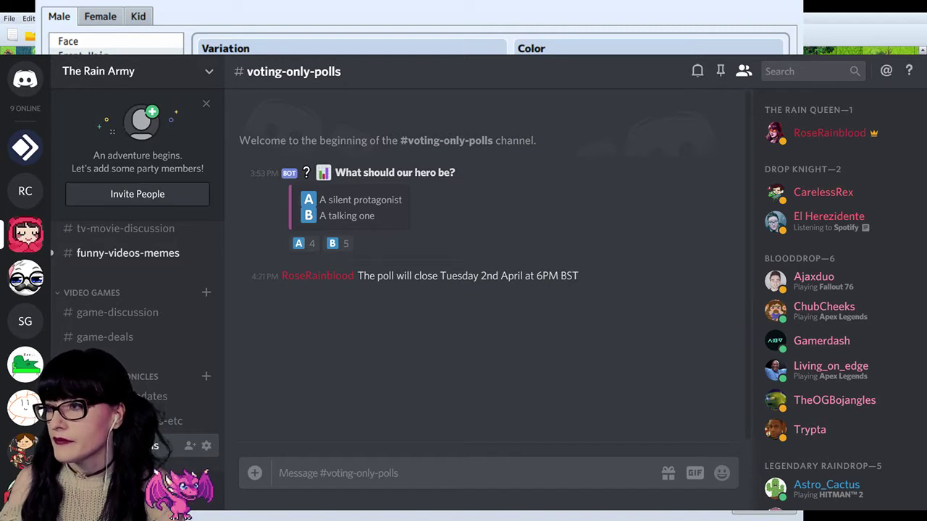
left_click(281, 403)
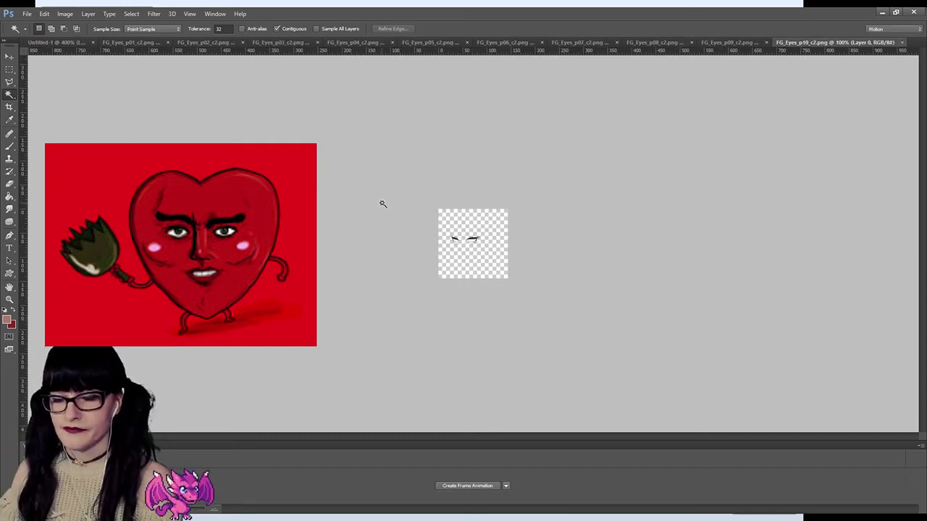
In Photoshop, inspect the eye images from FG_Eyes_p10_c2.png back to FG_Eyes_p07_c2.png, each enlarged to 300%.
key("z")
left_click(483, 219)
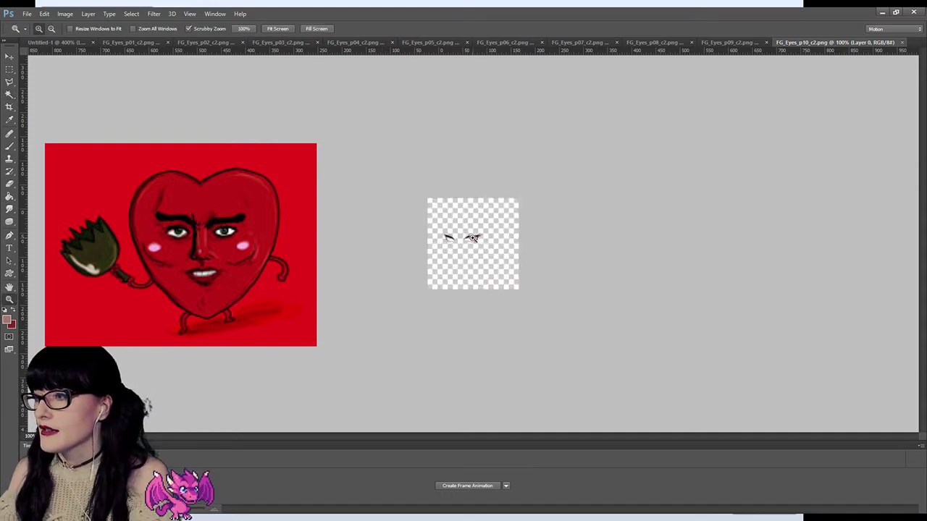
left_click(483, 219)
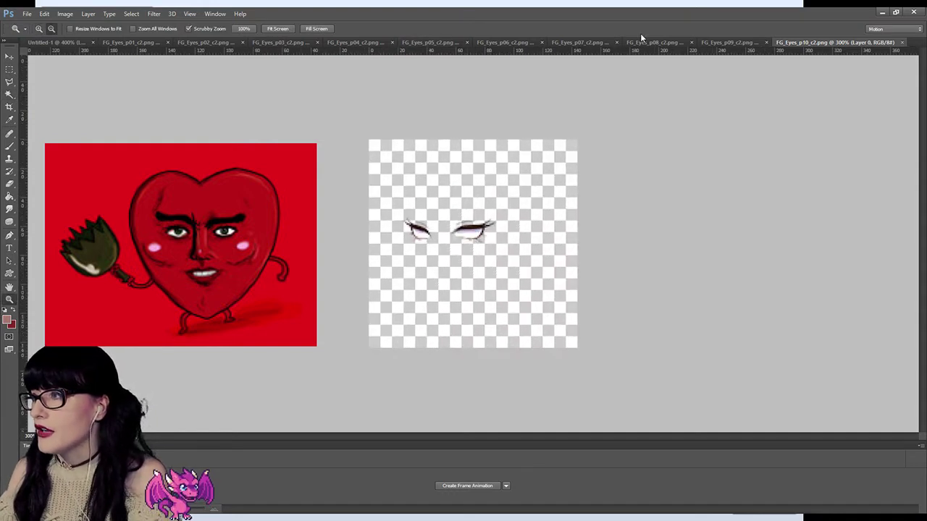
left_click(728, 42)
left_click(429, 257)
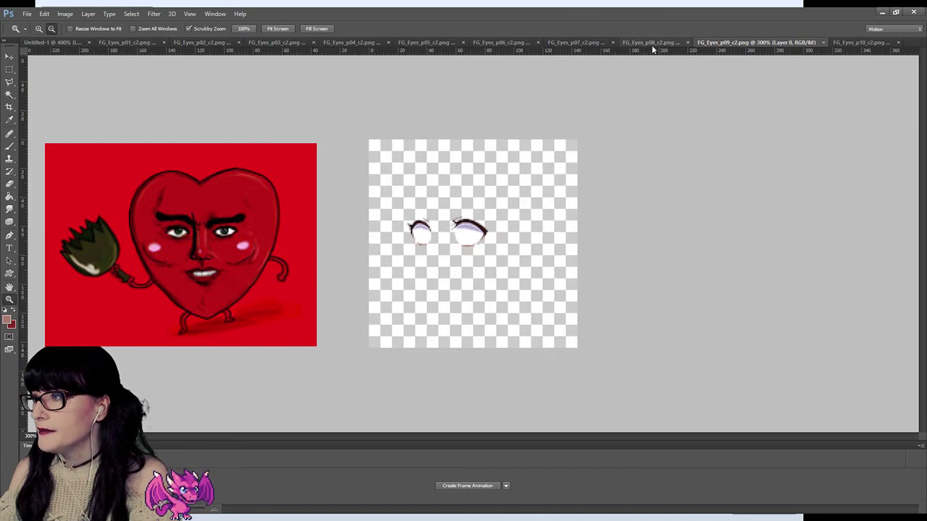
left_click(652, 42)
left_click(503, 208)
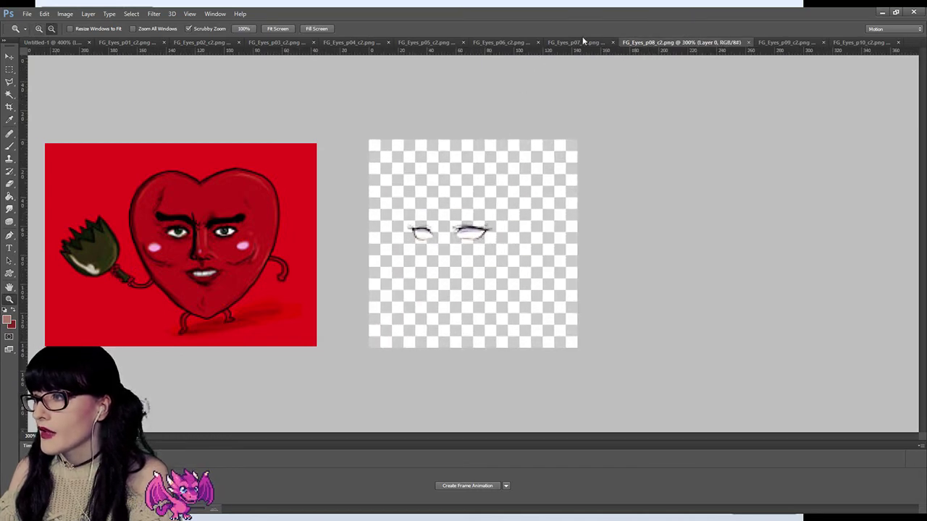
left_click(554, 42)
left_click(514, 227)
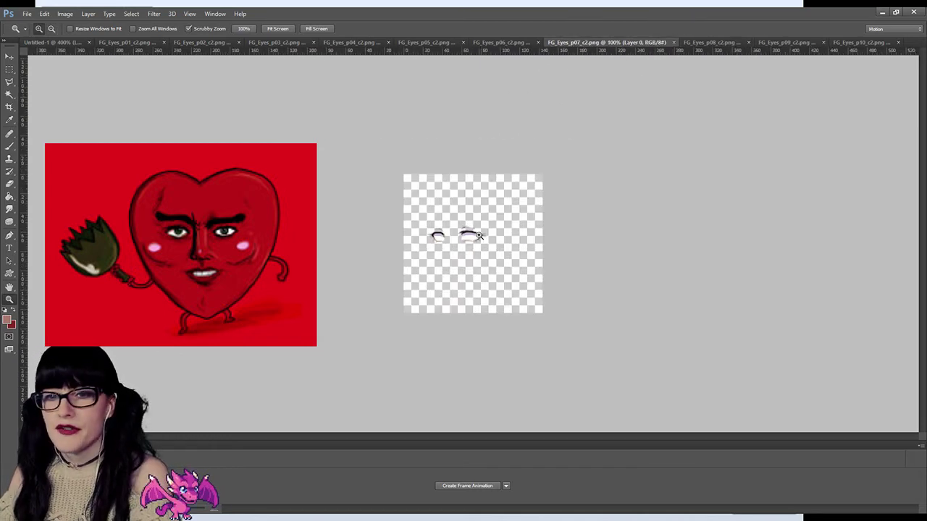
Inspect the eye images FG_Eyes_p06_c2.png, FG_Eyes_p05_c2.png and FG_Eyes_p04_c2.png, each enlarged to 300%.
left_click(522, 45)
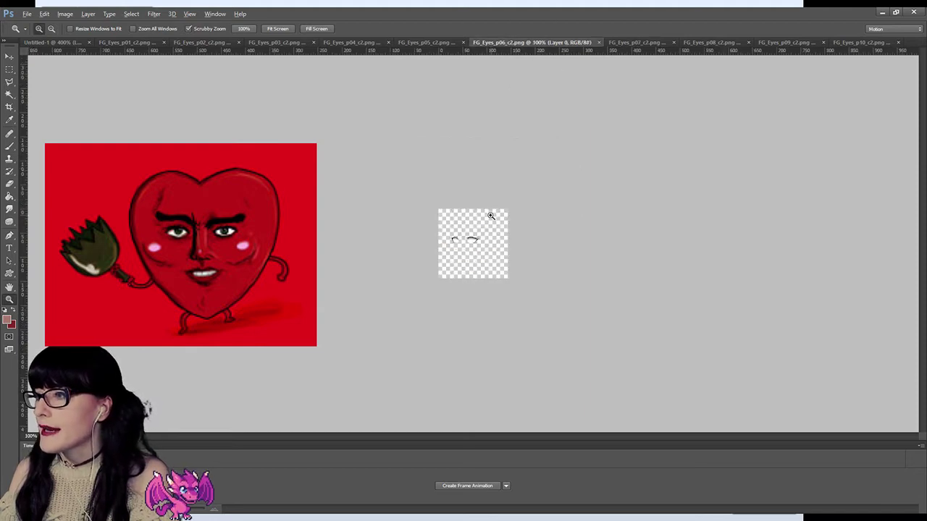
left_click(490, 215)
left_click(410, 42)
left_click(486, 241)
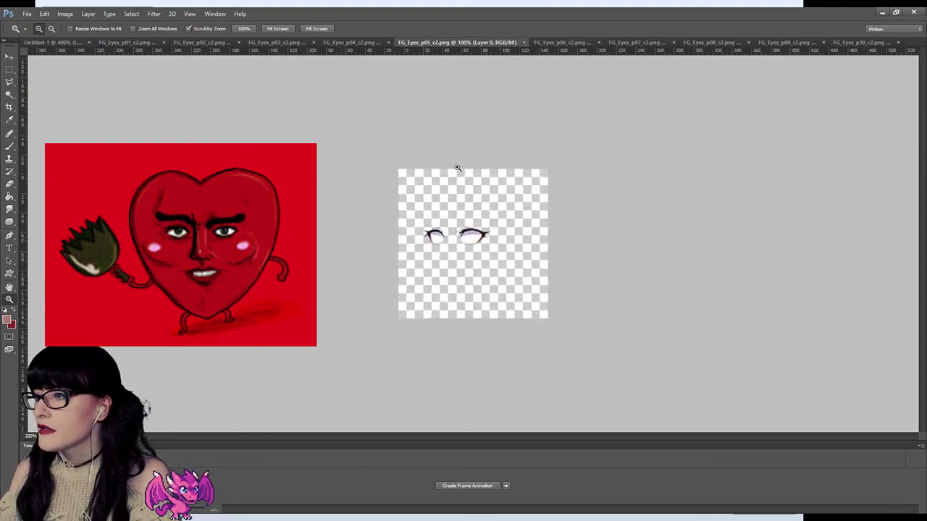
left_click(345, 42)
left_click(460, 233)
left_click(460, 232)
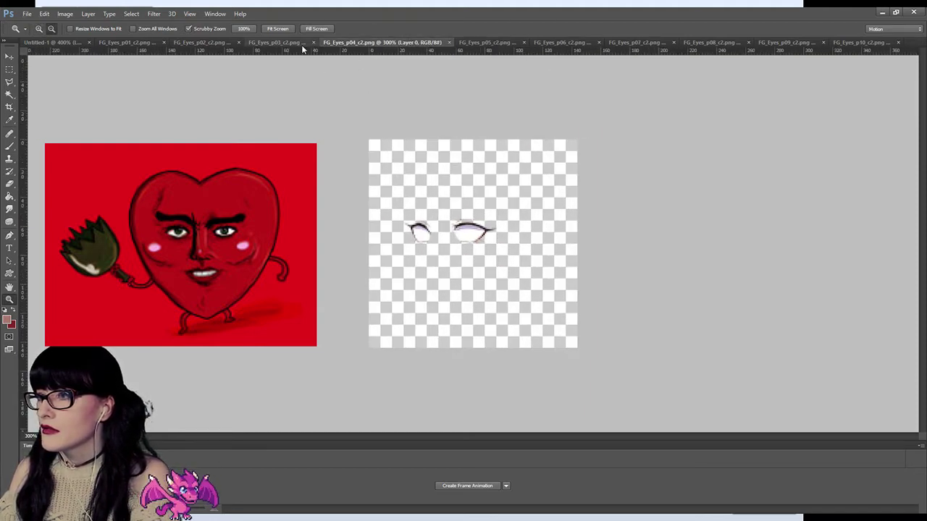
Inspect the eye images FG_Eyes_p03_c2.png and FG_Eyes_p02_c2.png at 300% and FG_Eyes_p01_c2.png at 400%.
left_click(297, 42)
left_click(454, 221)
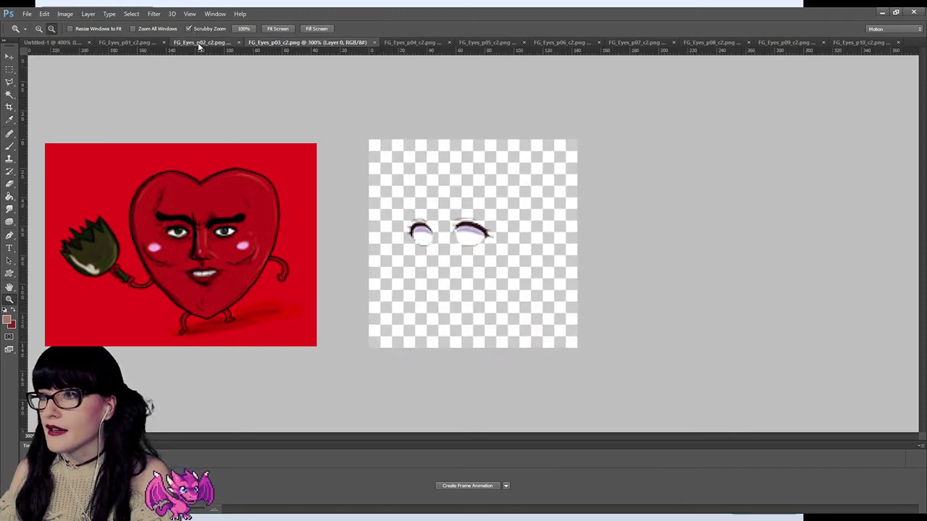
left_click(197, 42)
left_click(435, 232)
left_click(434, 232)
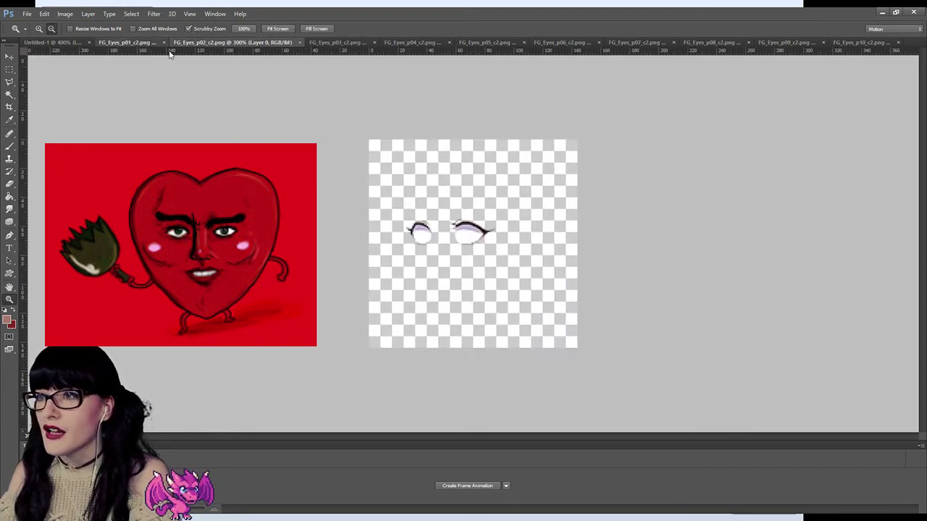
left_click(151, 42)
left_click(461, 236)
left_click(461, 236)
left_click(461, 236)
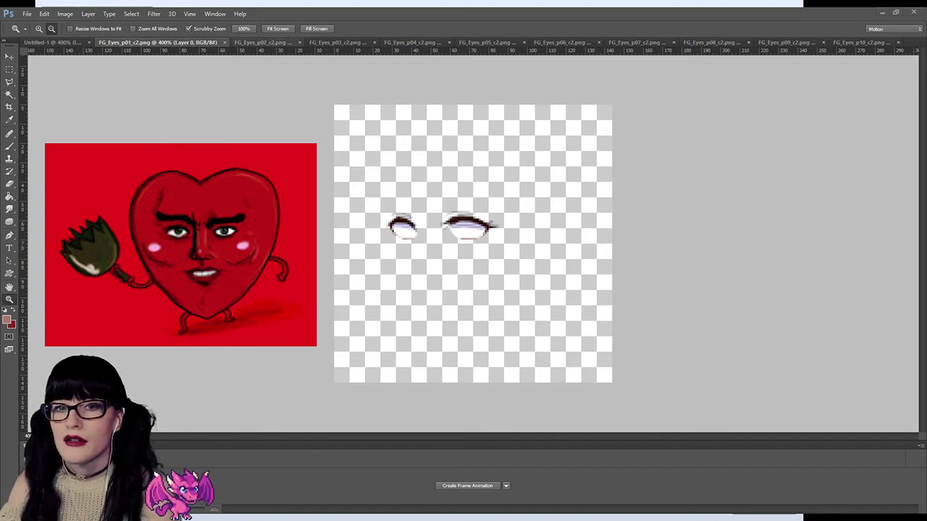
Compare FG_Eyes_p02_c2.png with FG_Eyes_p03_c2.png and close FG_Eyes_p03_c2.png.
left_click(281, 43)
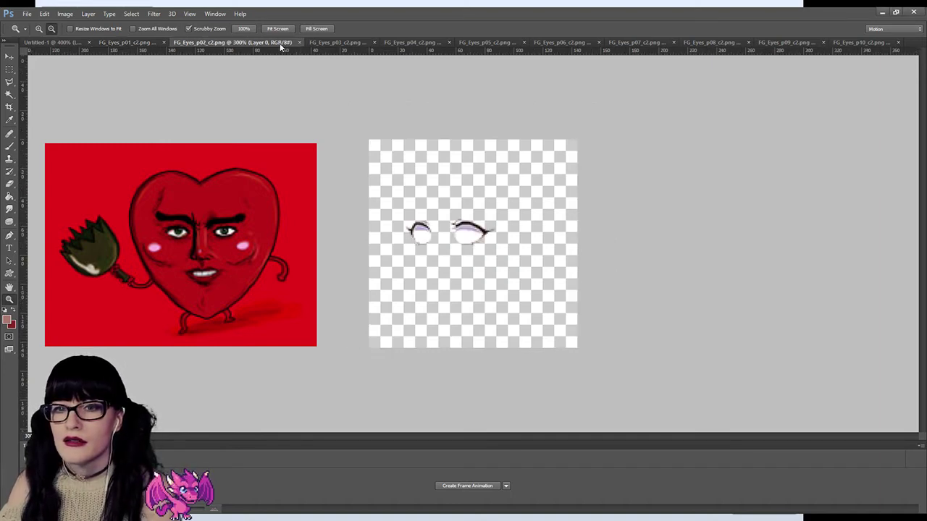
left_click(366, 43)
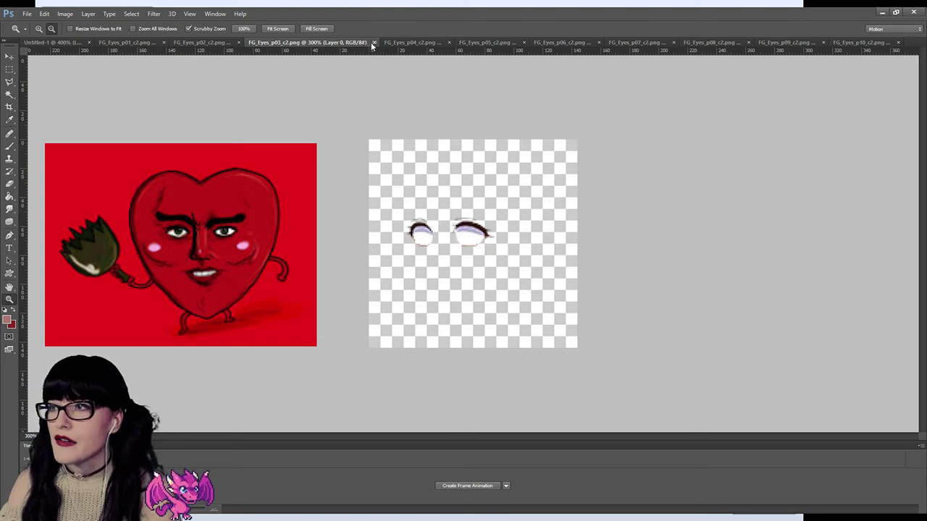
left_click(374, 42)
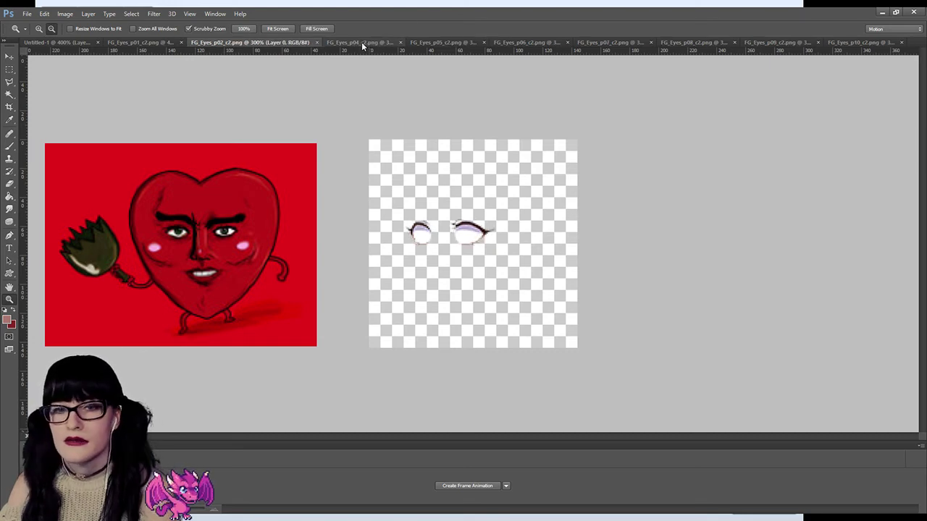
Review the eye images from FG_Eyes_p04_c2.png to FG_Eyes_p09_c2.png and close FG_Eyes_p09_c2.png.
left_click(363, 44)
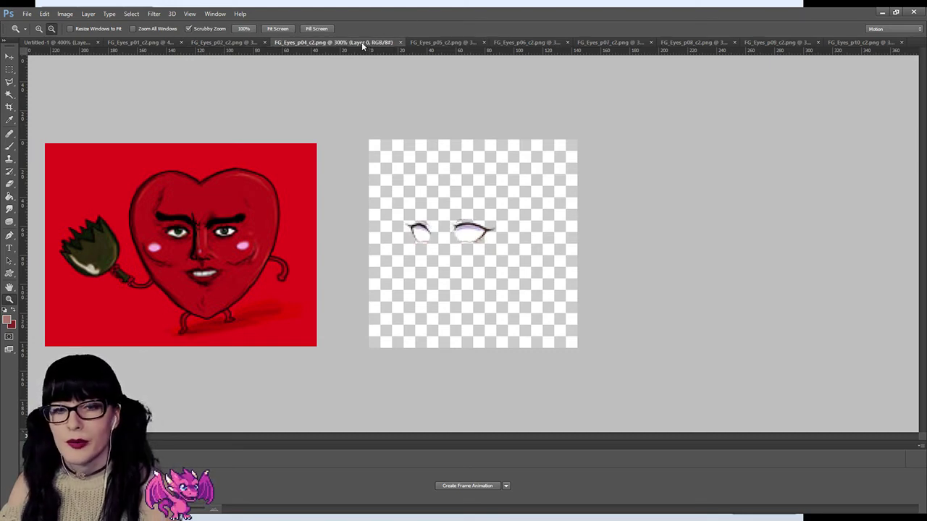
left_click(433, 43)
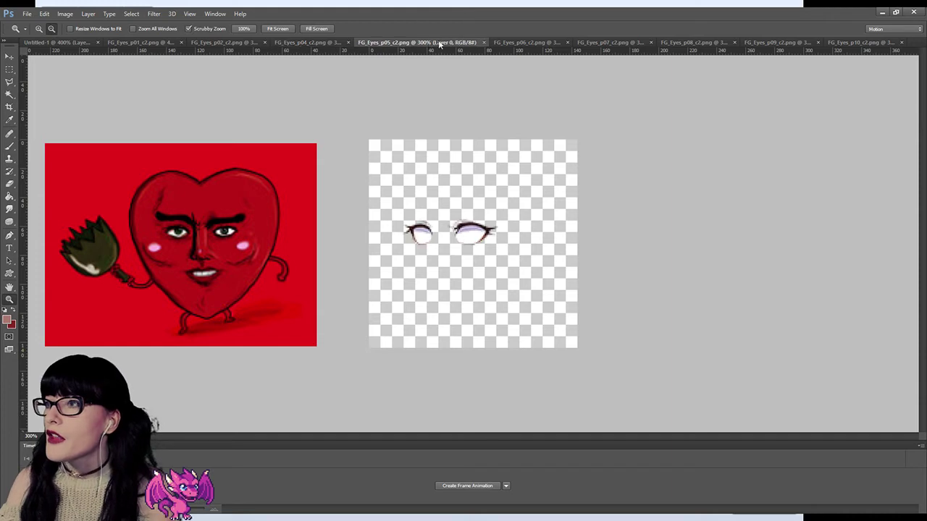
left_click(510, 43)
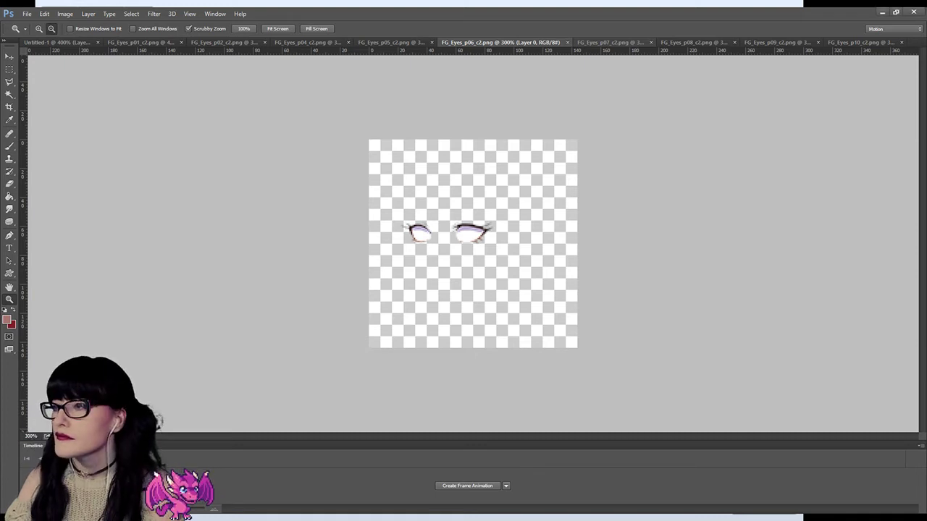
key("ctrl+Tab")
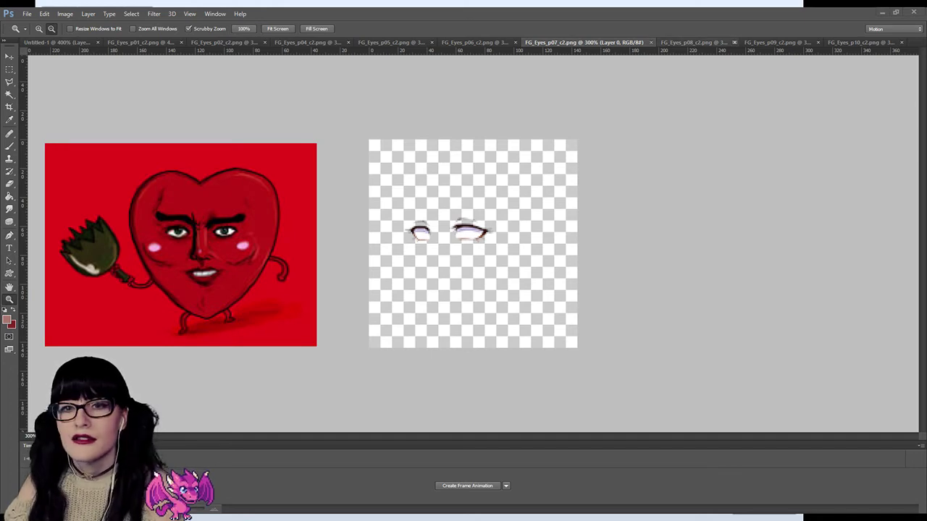
left_click(690, 43)
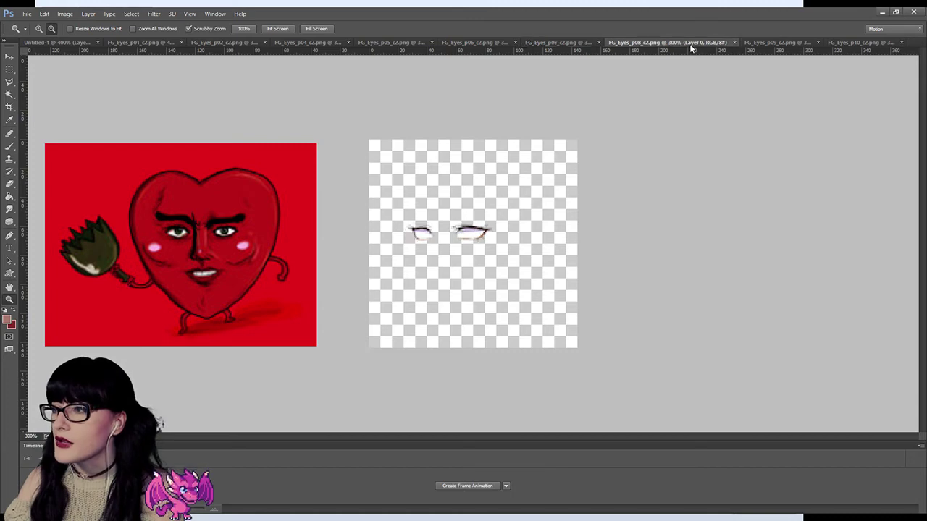
left_click(753, 43)
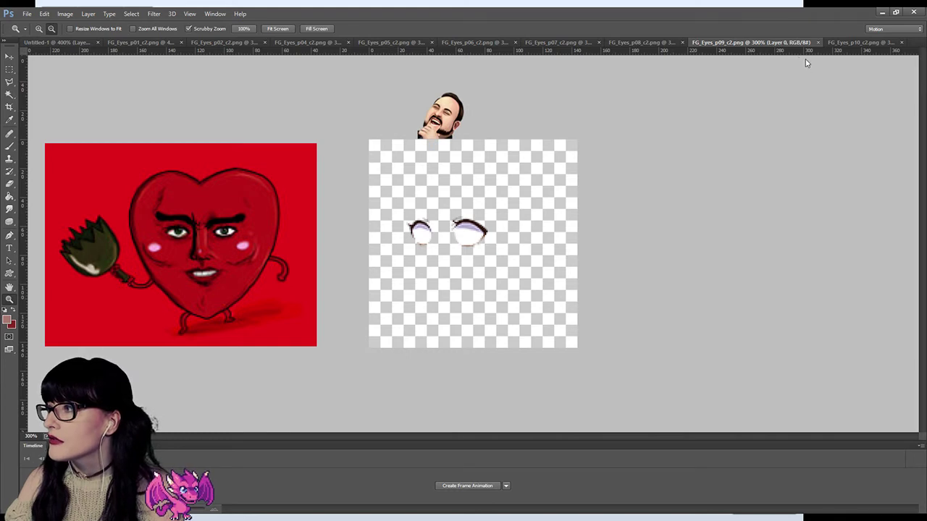
key("ctrl+w")
Compare the remaining open eye images again, from FG_Eyes_p07_c2.png back to FG_Eyes_p02_c2.png.
left_click(583, 42)
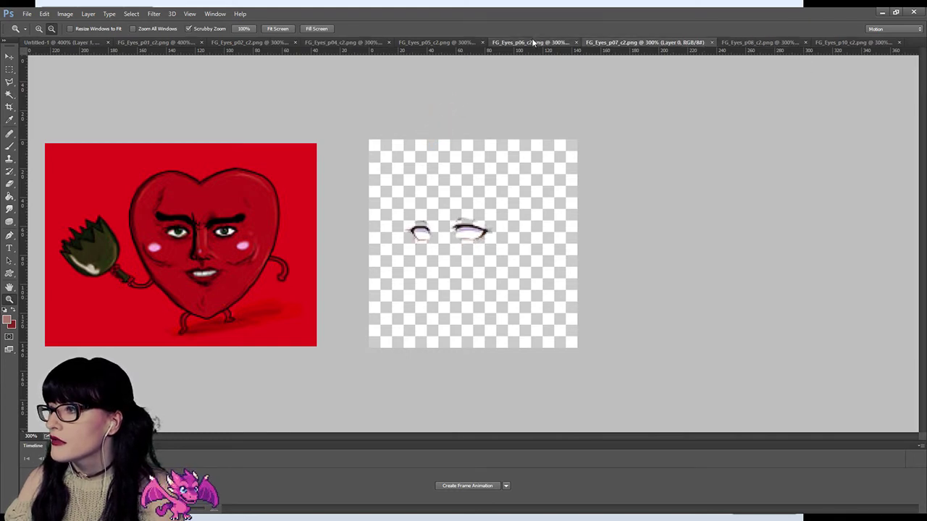
left_click(507, 42)
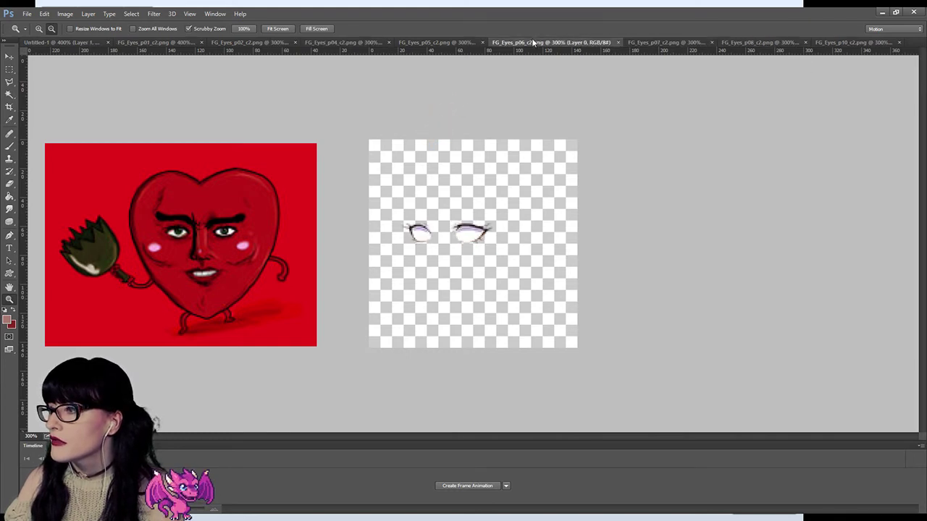
left_click(446, 43)
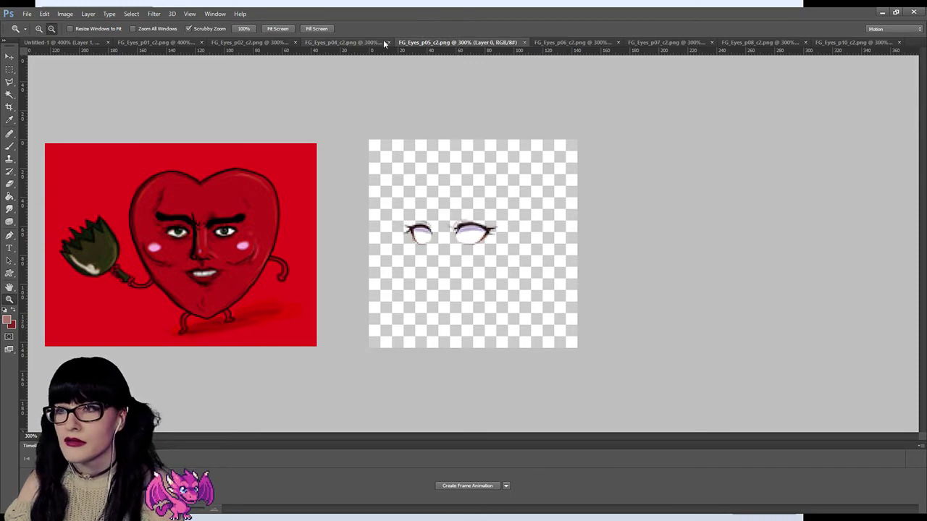
left_click(355, 42)
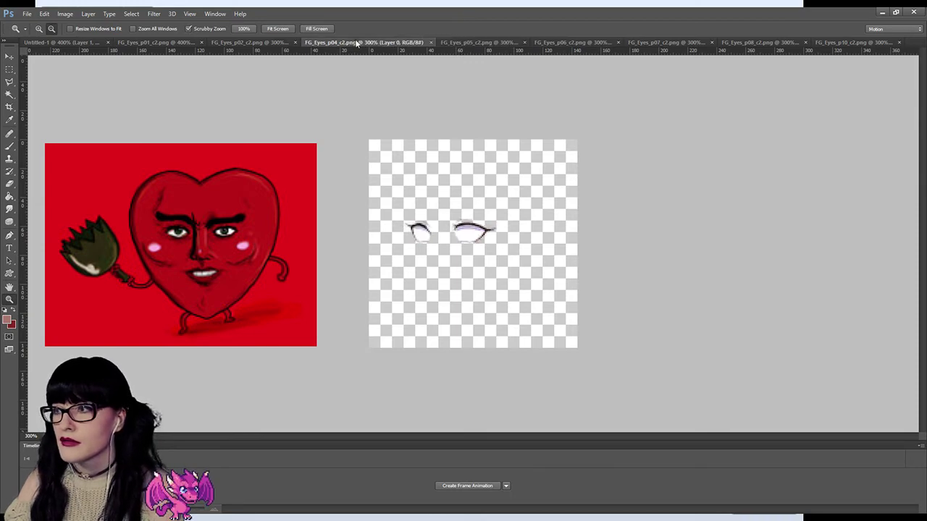
left_click(260, 42)
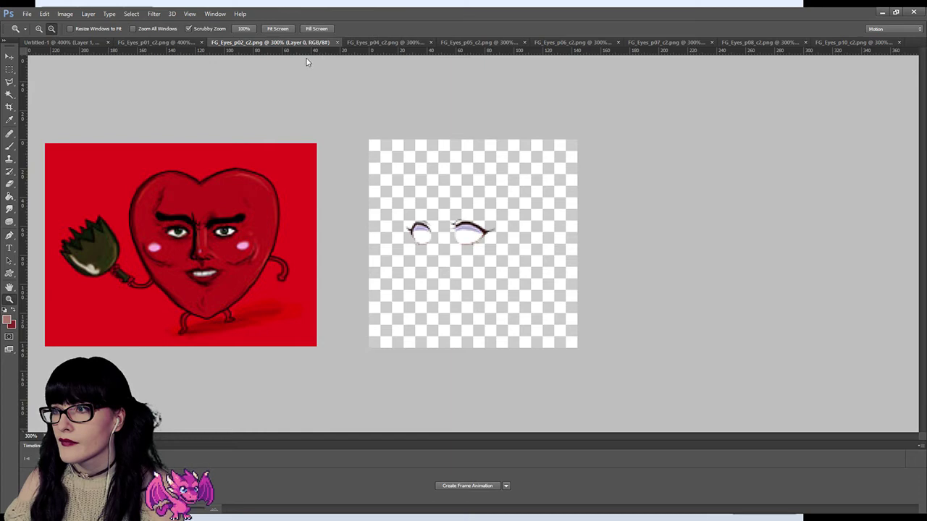
Close FG_Eyes_p02_c2.png and review the eye images from FG_Eyes_p04_c2.png to FG_Eyes_p08_c2.png.
key("ctrl+w")
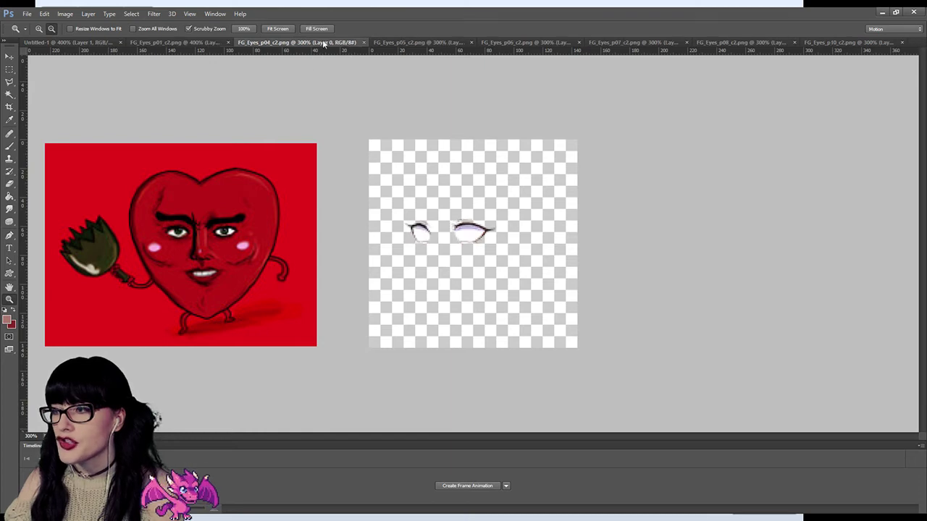
left_click(396, 43)
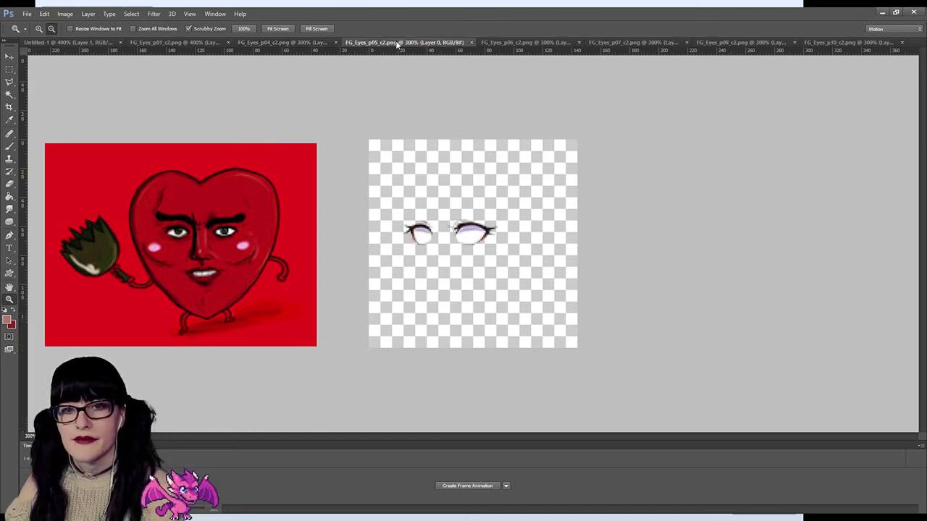
left_click(512, 43)
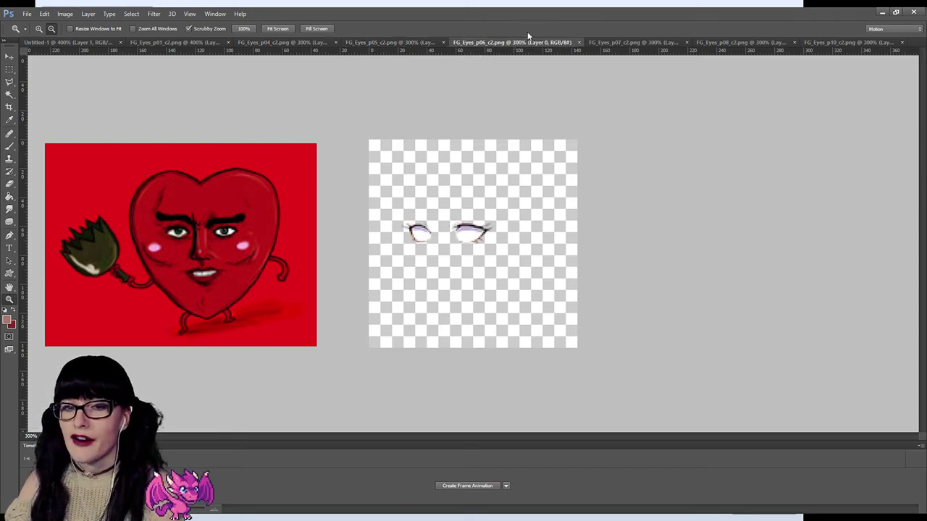
left_click(625, 42)
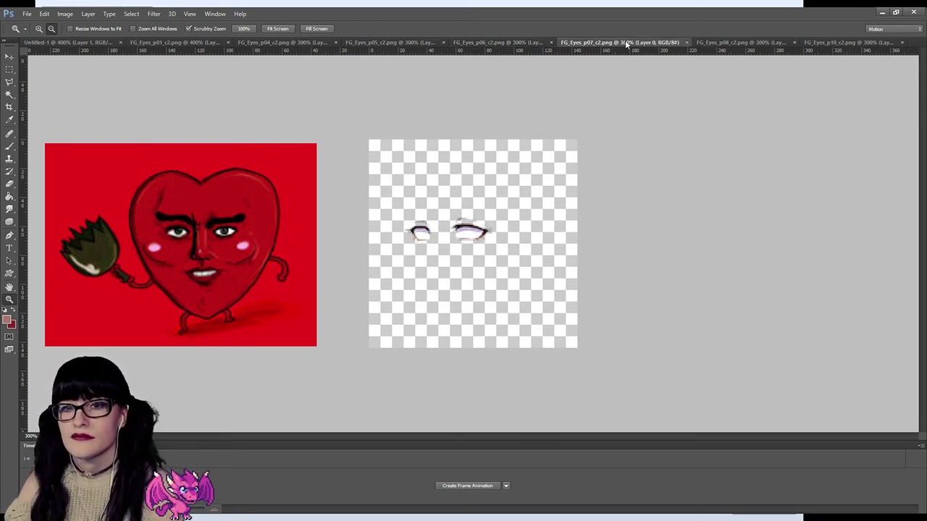
left_click(714, 44)
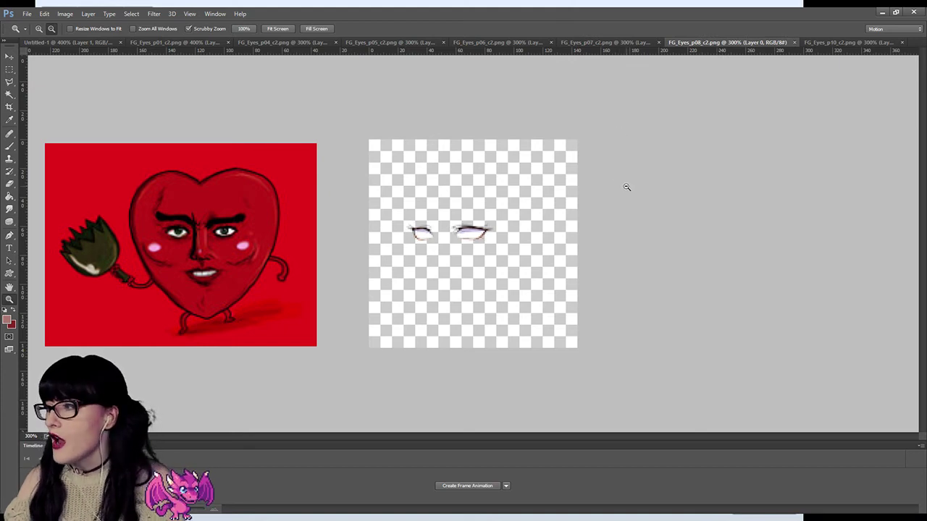
Copy the eyes from FG_Eyes_p08_c2.png into the Untitled-1 barrel image and position them on the barrel's upper half.
key("ctrl+a")
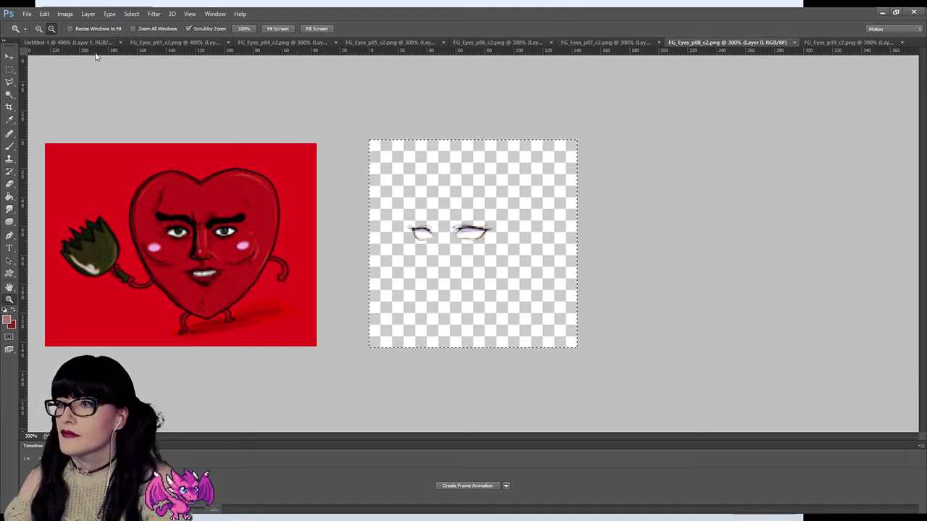
left_click(59, 42)
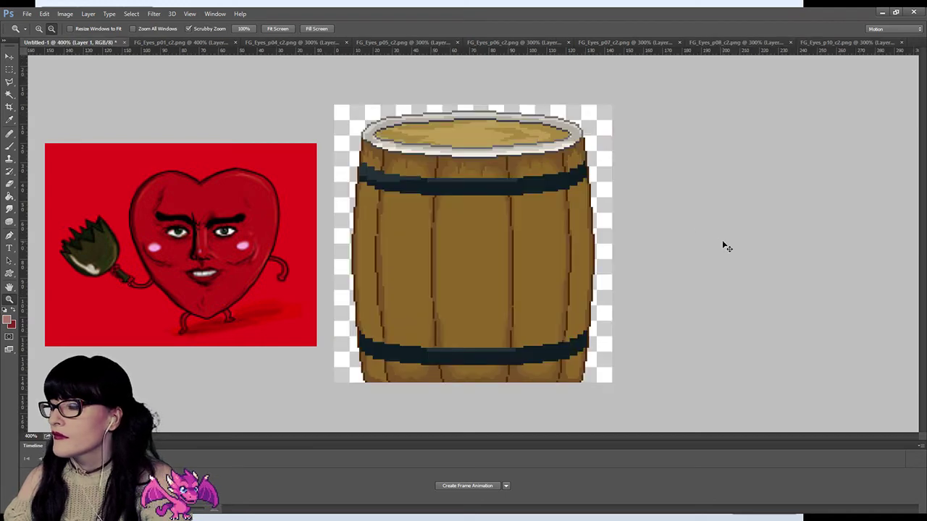
key("ctrl+v")
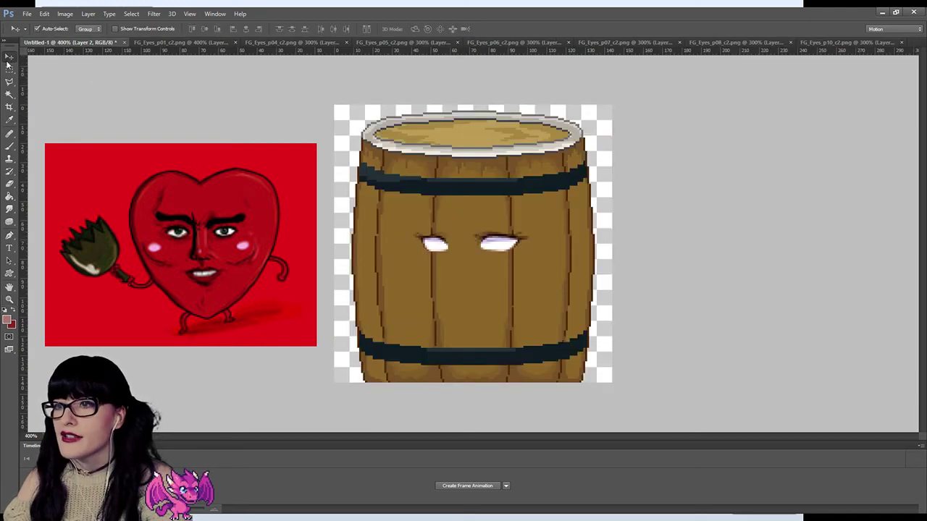
key("v")
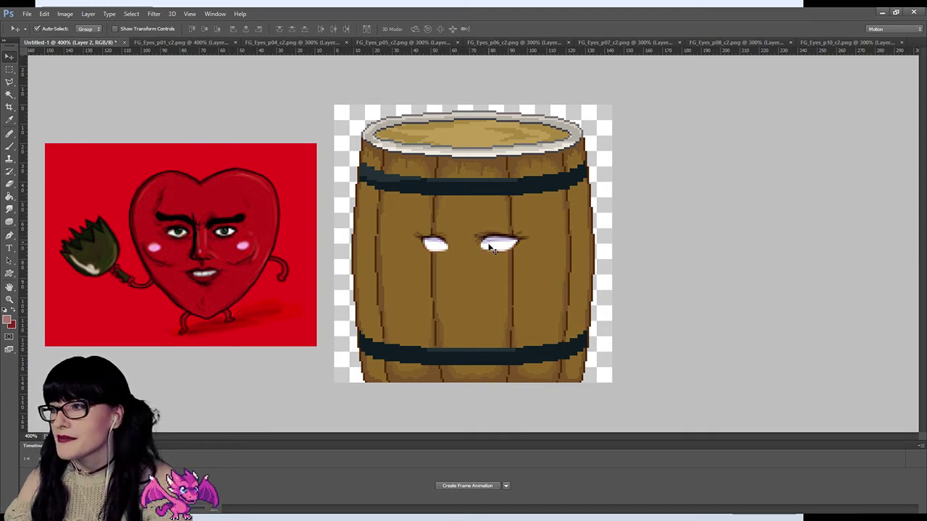
left_click_drag(490, 248, 491, 246)
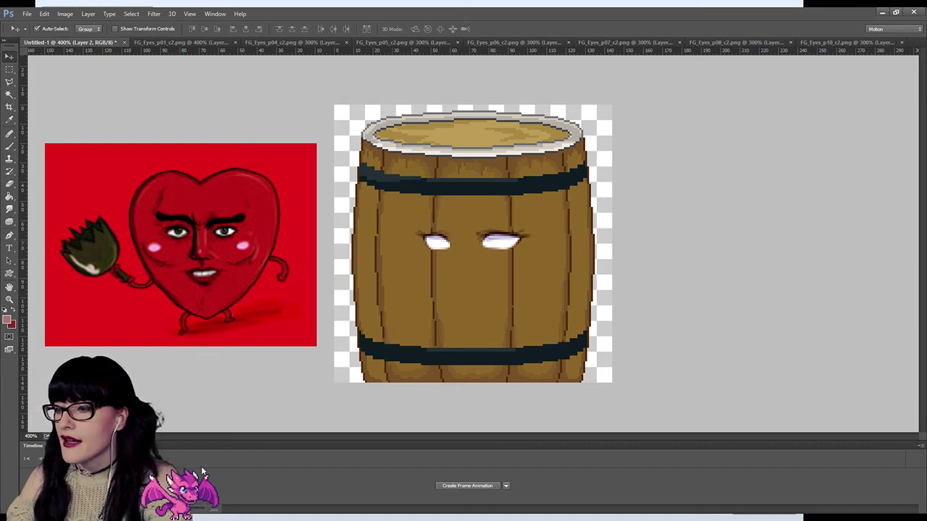
left_click_drag(500, 248, 505, 253)
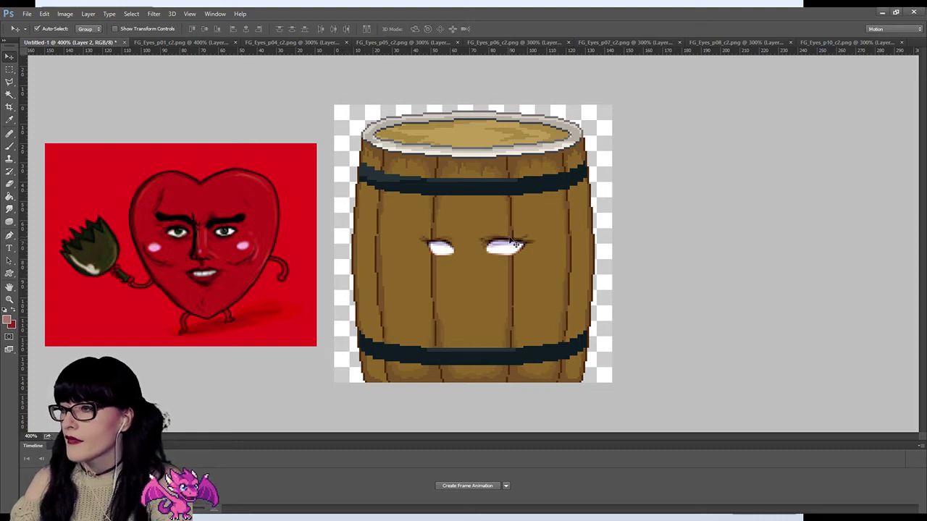
Add the brown-haired character portrait over the barrel as a semi-transparent reference, with the white background around the figure deleted.
key("ctrl+v")
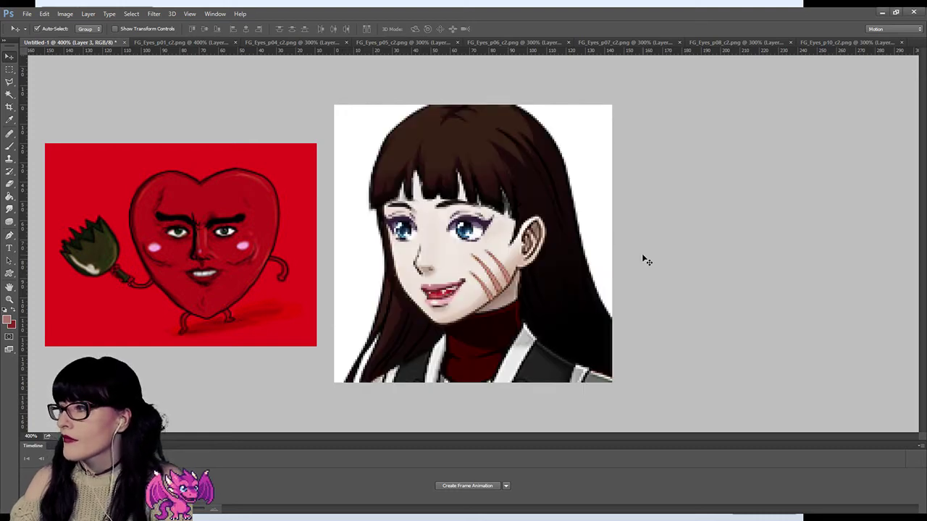
left_click(9, 95)
left_click(352, 174)
key("Delete")
left_click(577, 167)
key("Delete")
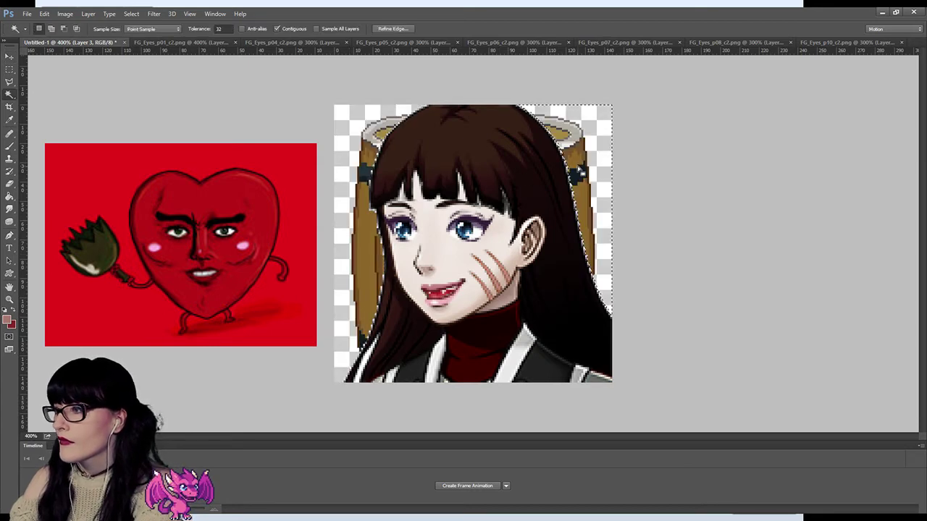
key("ctrl+d")
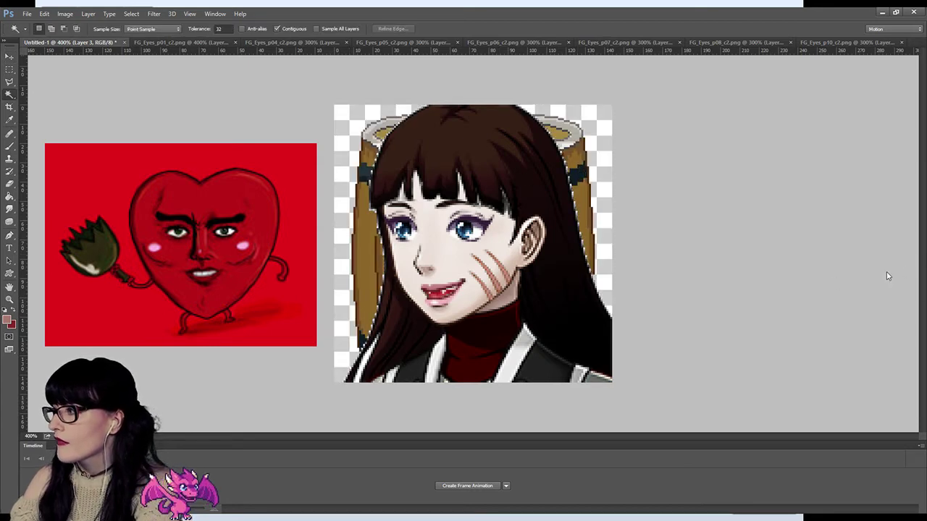
key("3")
key("2")
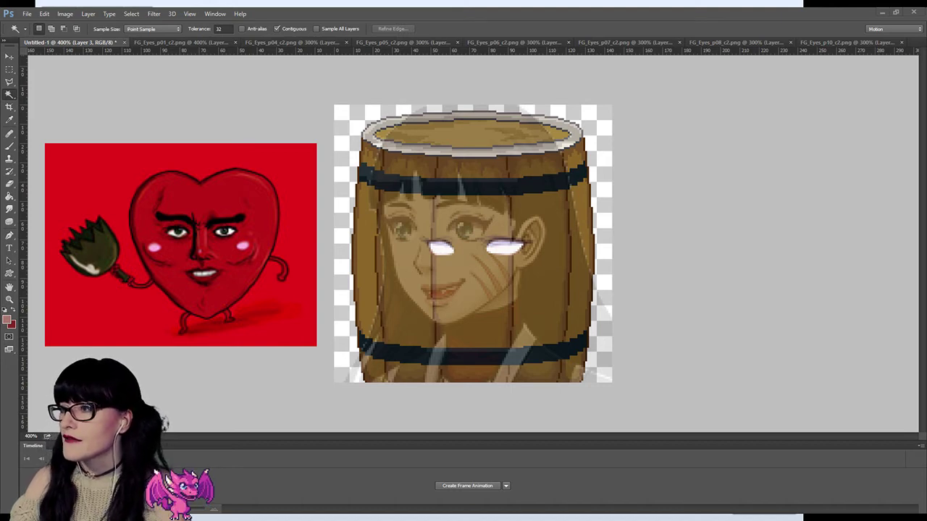
left_click(10, 56)
left_click_drag(510, 251, 502, 251)
key("ctrl+z")
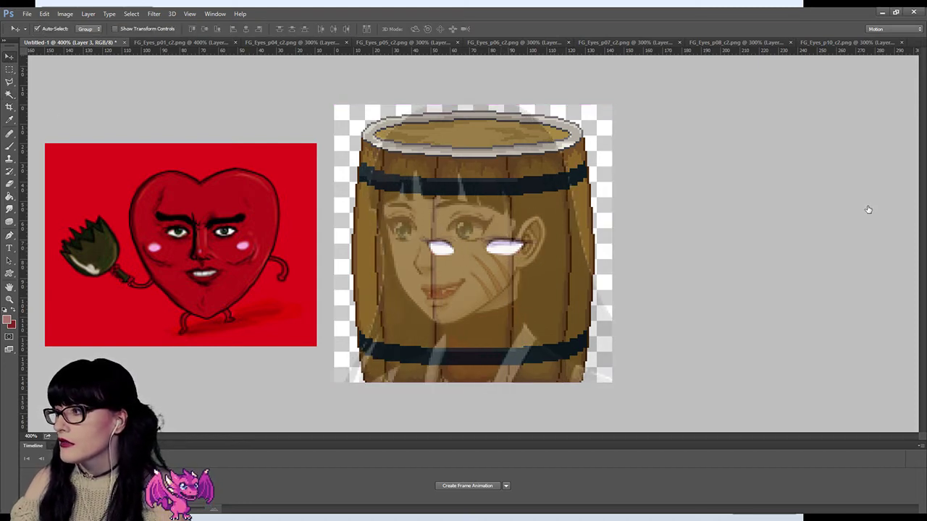
key("ctrl+z")
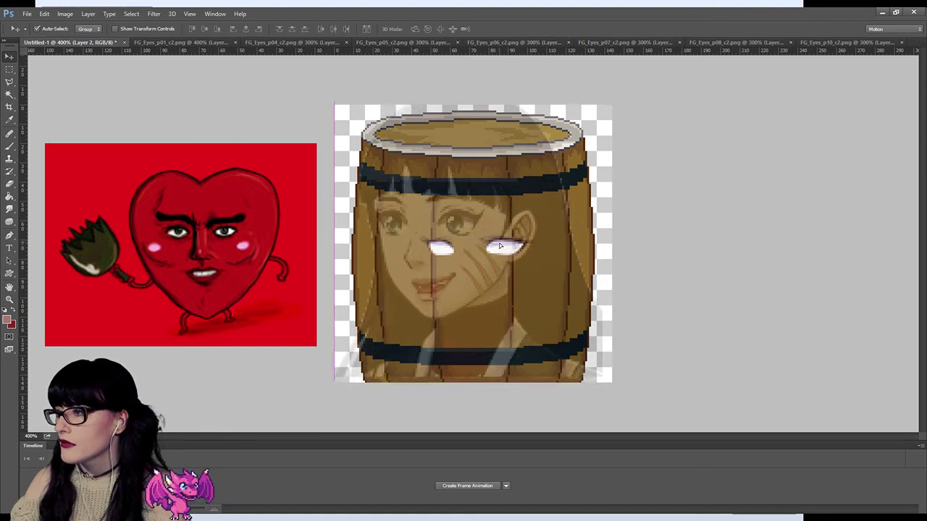
key("ctrl+z")
key("ctrl+z")
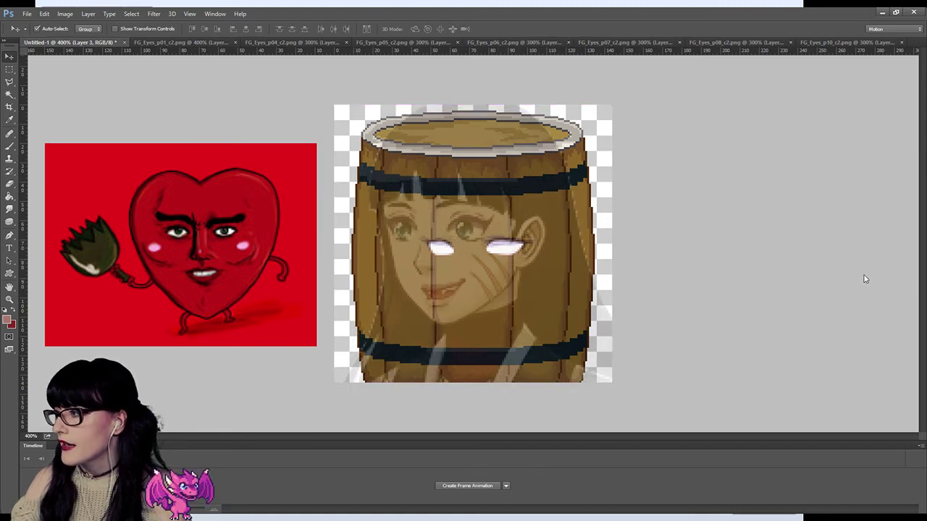
Move the pasted eye whites on the barrel so they line up with the eyes of the faded reference portrait.
key("ctrl+z")
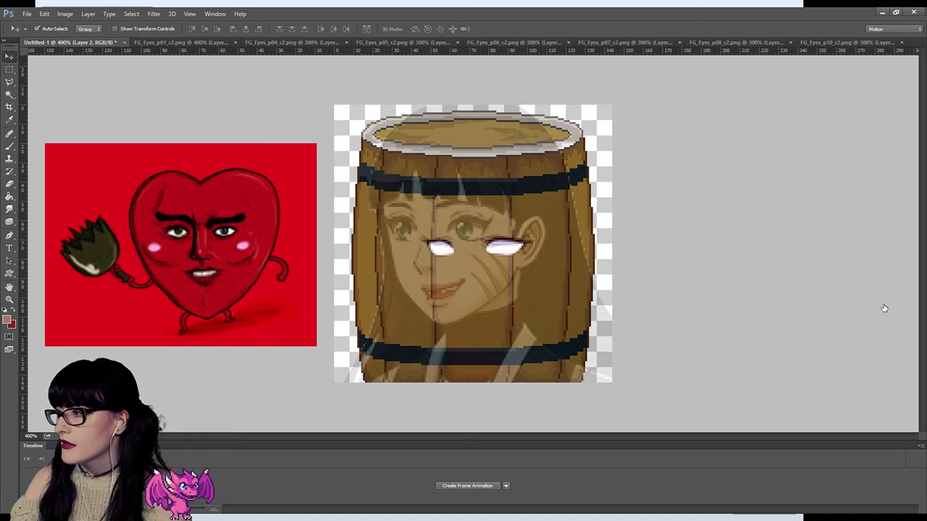
left_click_drag(505, 252, 471, 238)
key("Left")
key("Left")
key("Up")
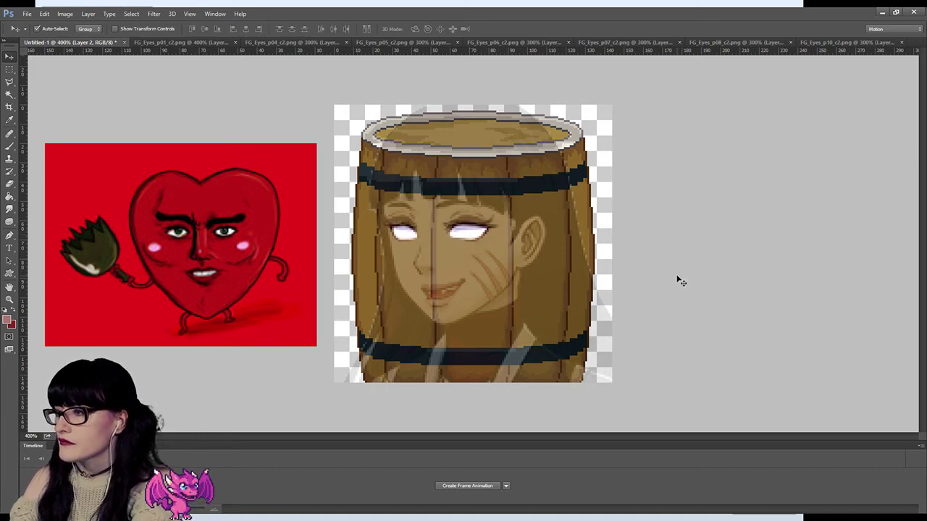
key("Left")
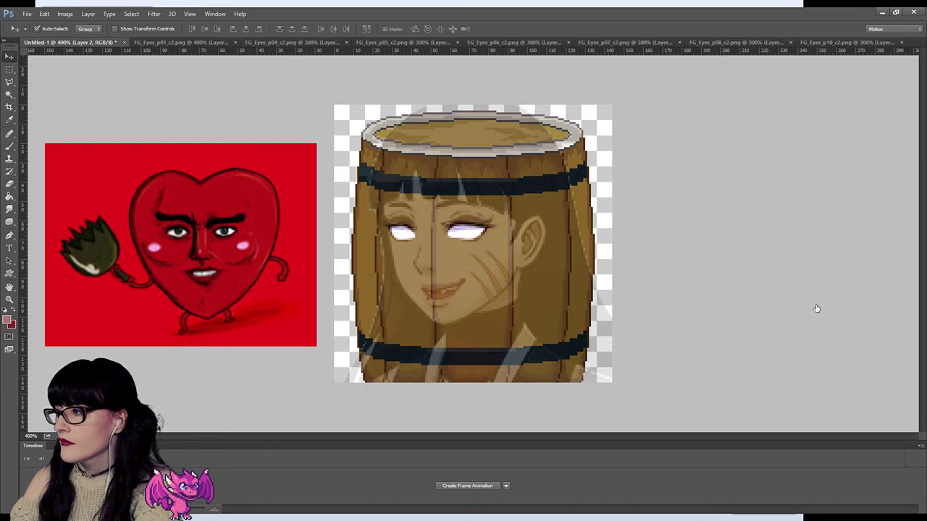
Fine-tune the eye whites' position by toggling the reference portrait's visibility to check the alignment, and leave the portrait hidden.
key("ctrl+comma")
key("ctrl+comma")
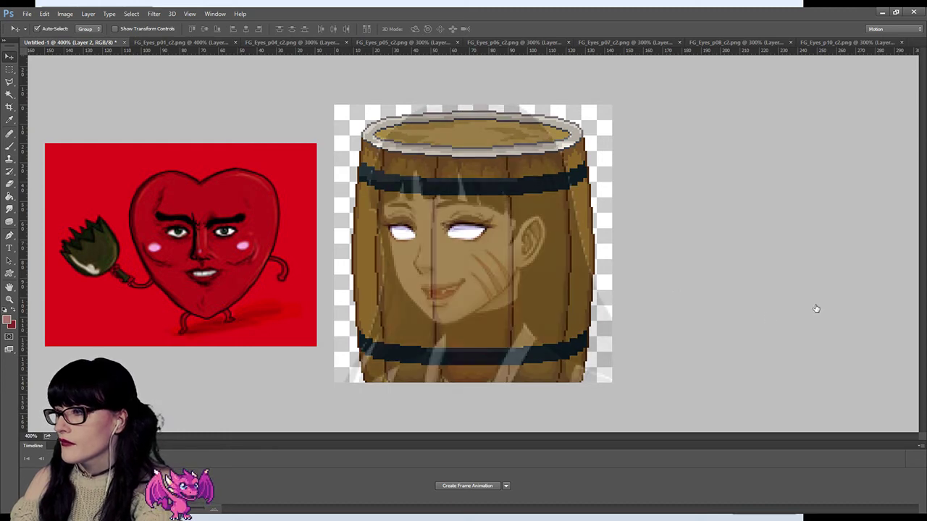
key("ctrl+comma")
key("Left")
key("ctrl+comma")
key("ctrl+comma")
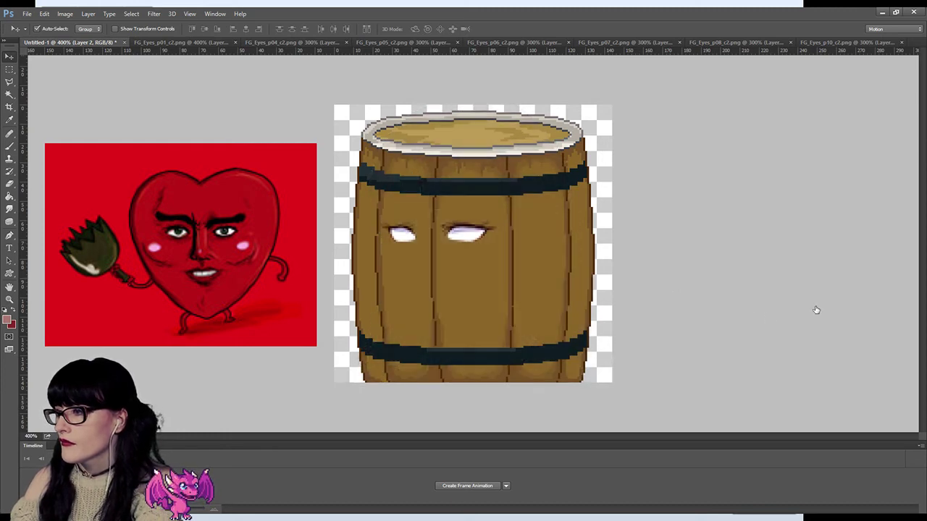
key("Left")
key("ctrl+comma")
key("ctrl+comma")
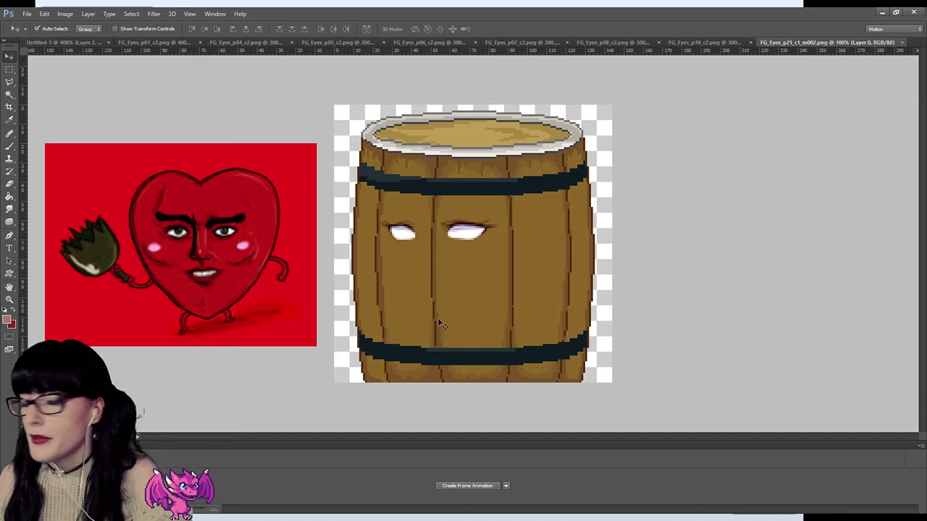
Copy the blue irises from FG_Eyes_p26_c1_m002.png into the barrel image and place them inside the eye whites.
left_click(9, 299)
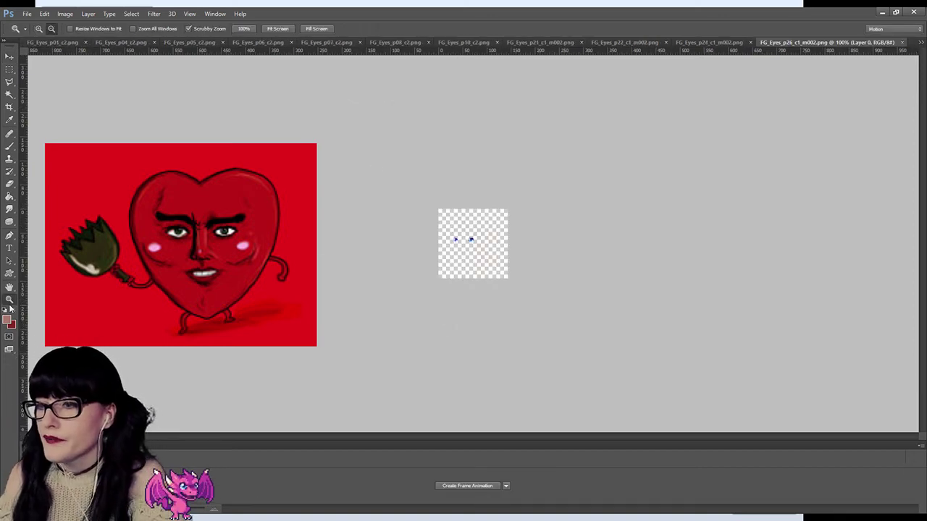
left_click(547, 218)
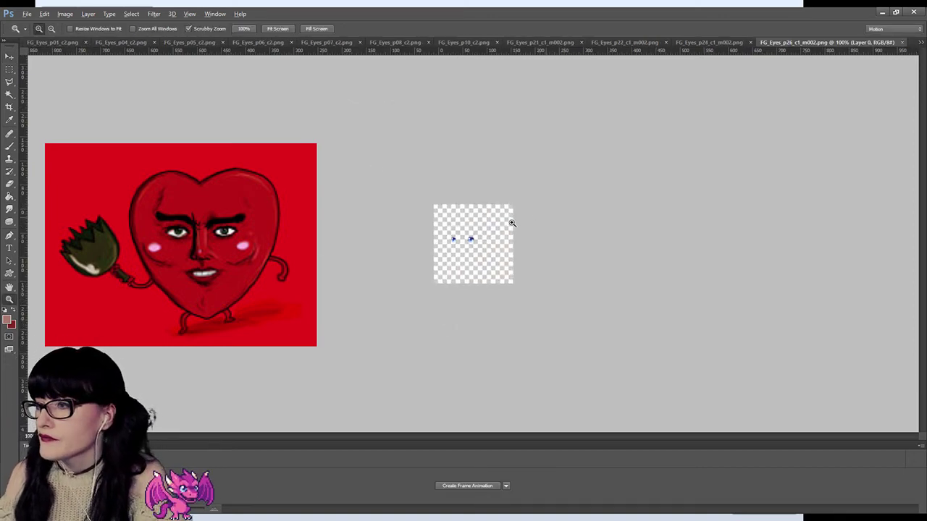
left_click(10, 69)
key("ctrl+a")
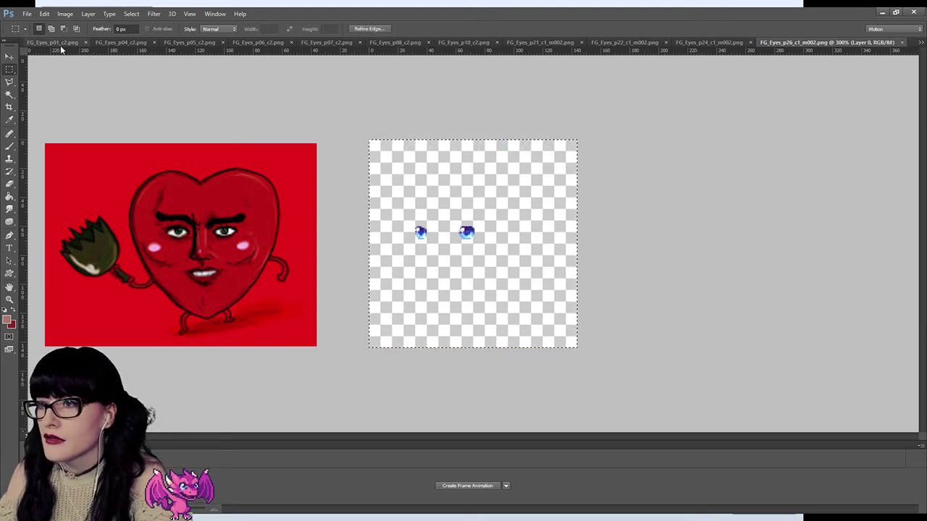
key("ctrl+Tab")
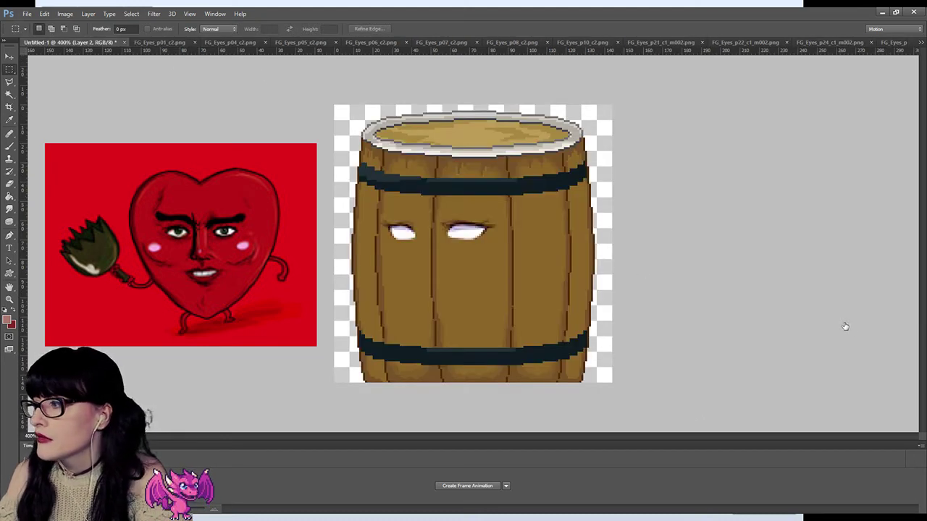
key("ctrl+v")
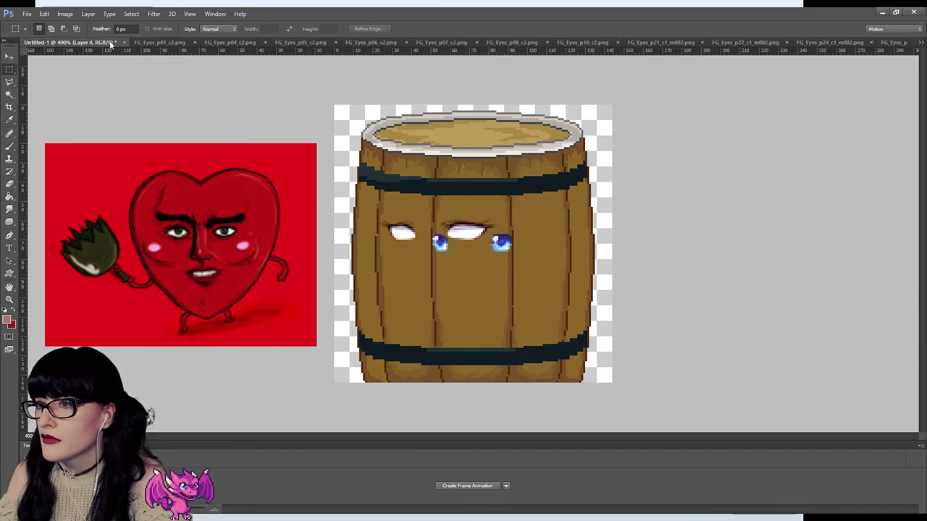
key("v")
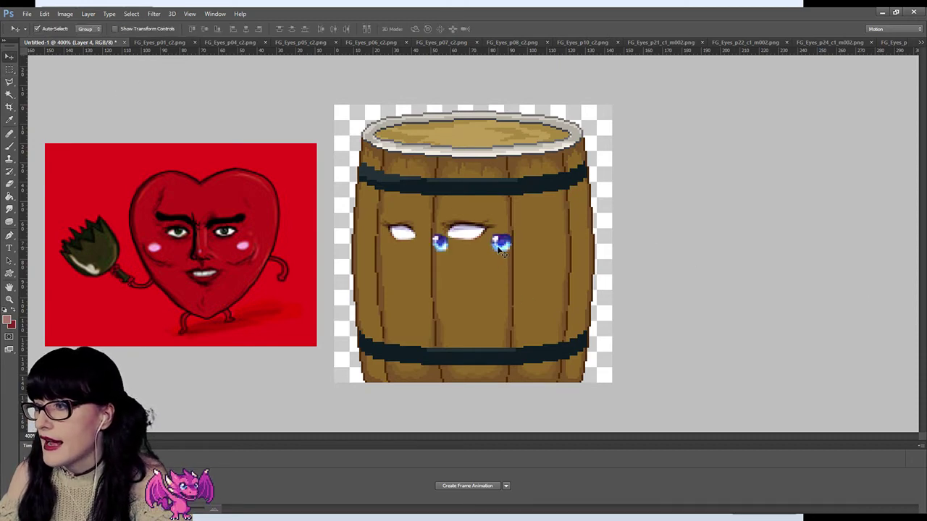
left_click_drag(499, 254, 464, 241)
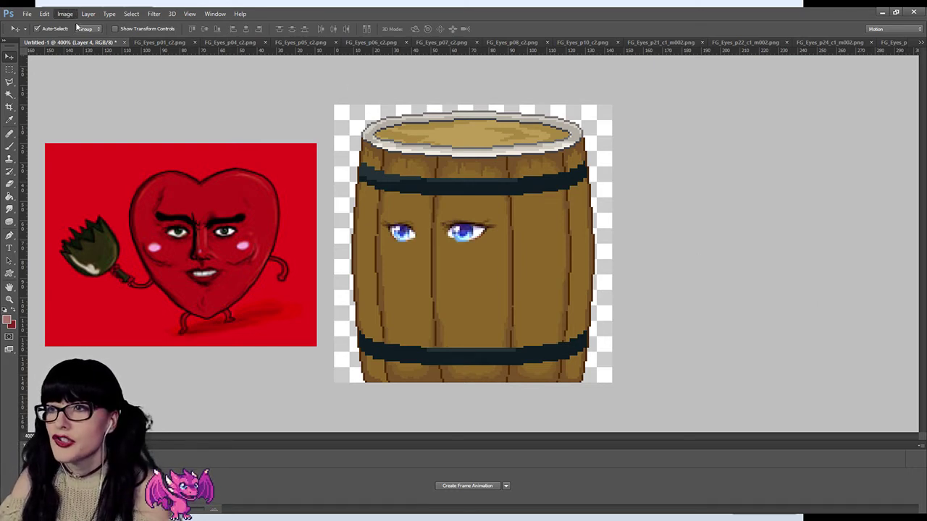
Recolour the barrel's blue irises to a bright green.
key("i")
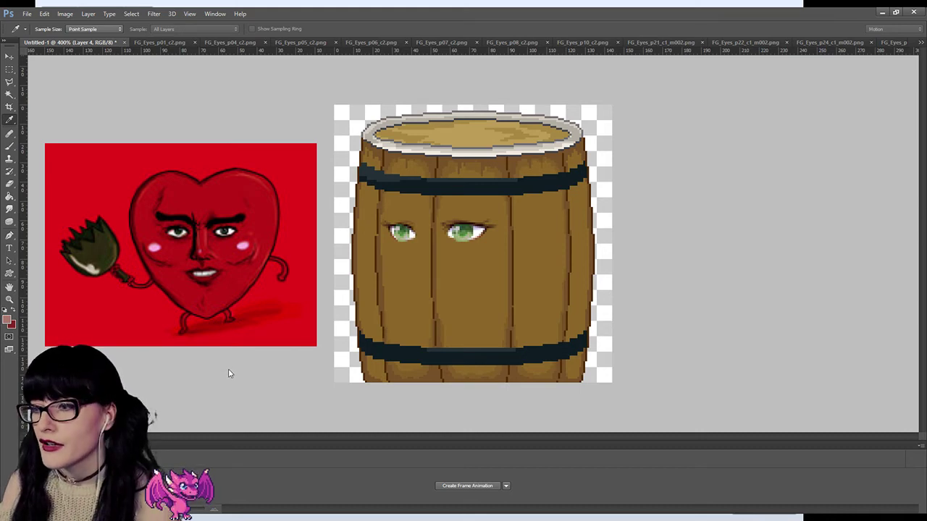
key("ctrl+z")
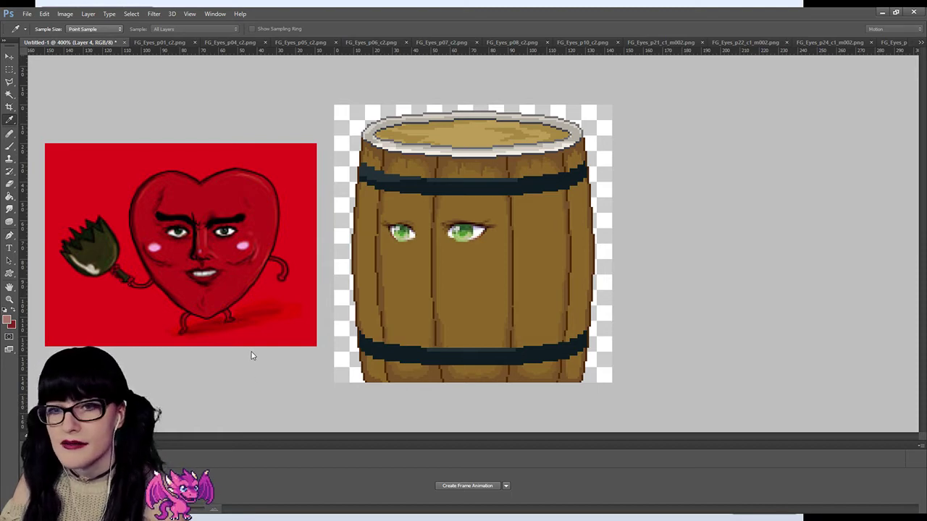
key("v")
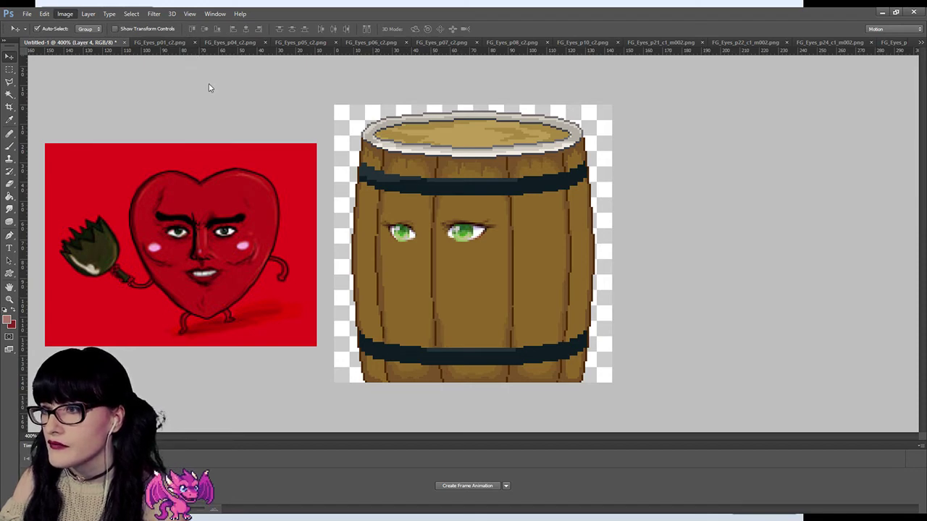
Try desaturating the barrel's irises to grey.
key("i")
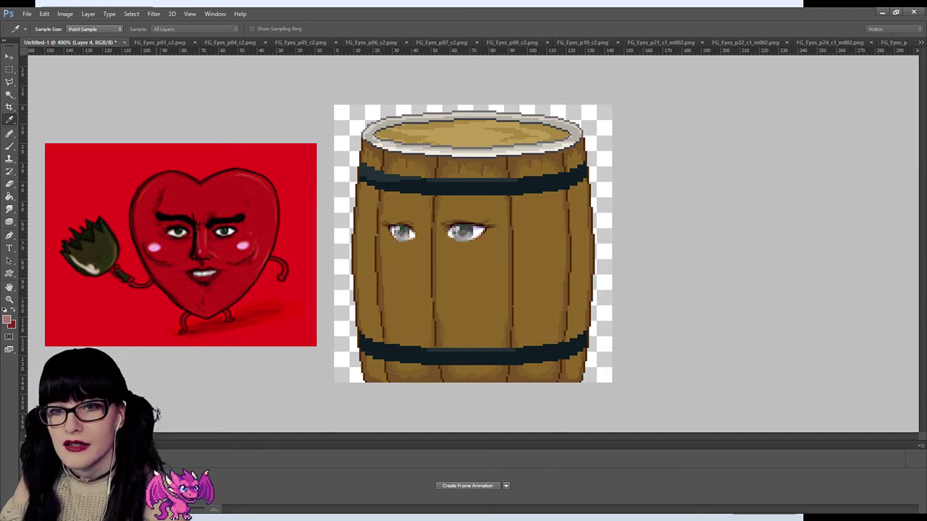
key("v")
key("ctrl+z")
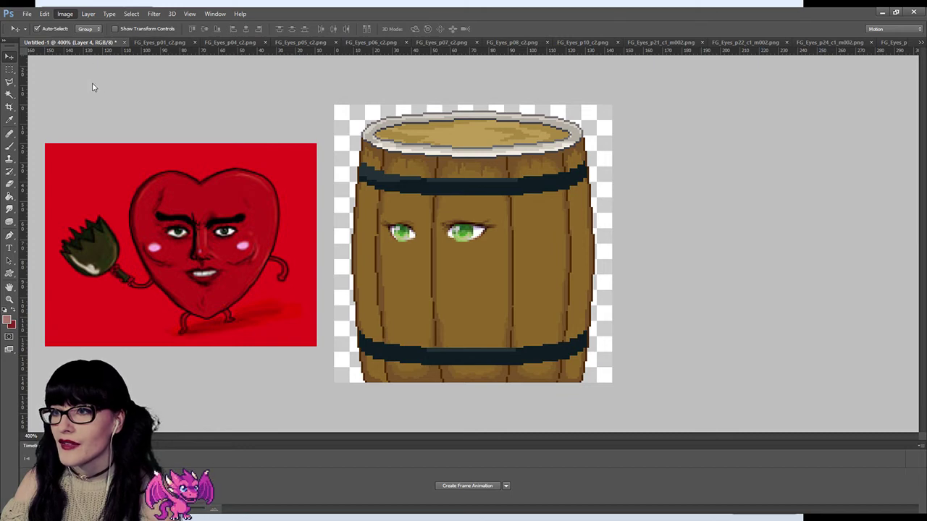
Duplicate the barrel image with its green eyes into a separate document.
left_click(435, 197)
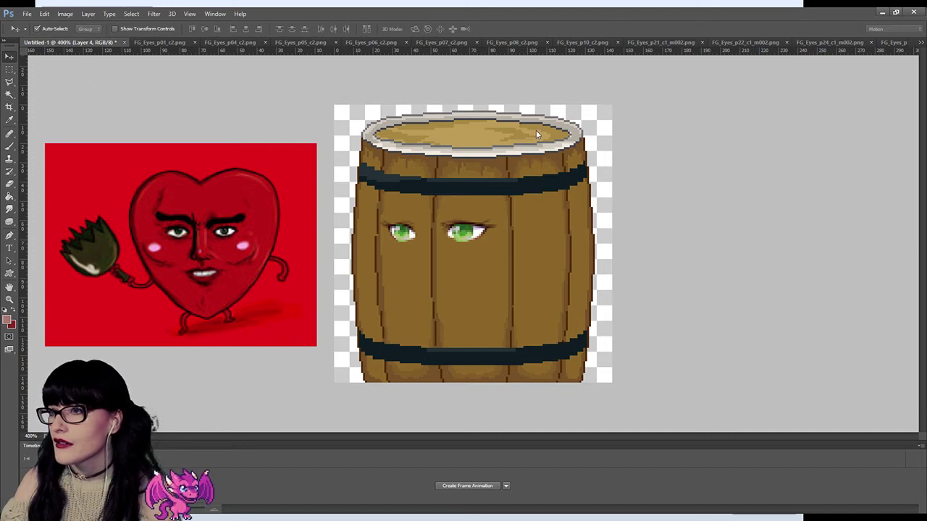
key("ctrl+shift+Tab")
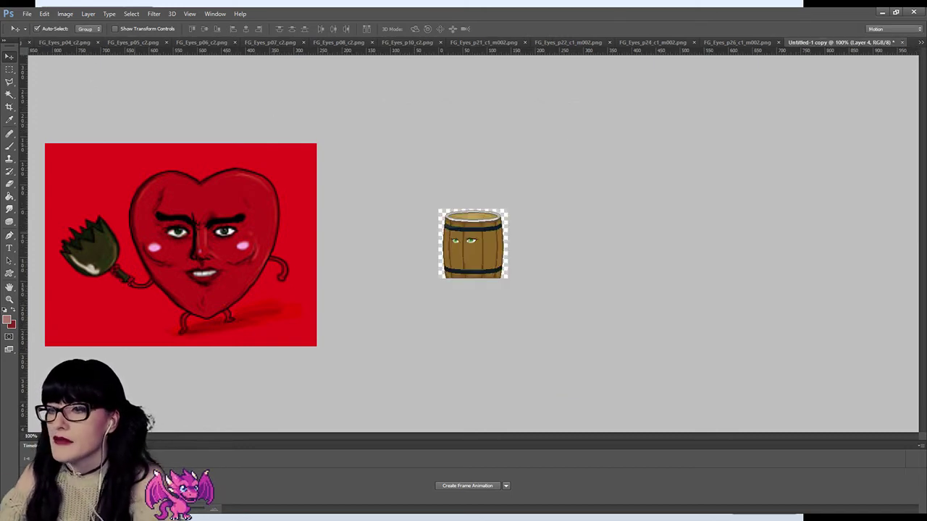
Reorder the open documents so the Untitled-1 barrel image comes last, directly after Untitled-1 copy.
left_click(9, 299)
left_click(501, 222)
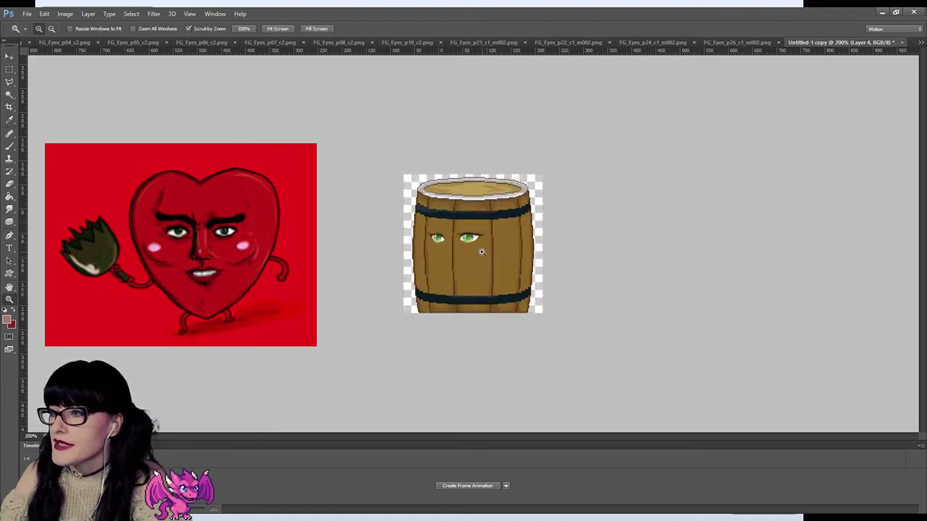
left_click(480, 252)
left_click(480, 252)
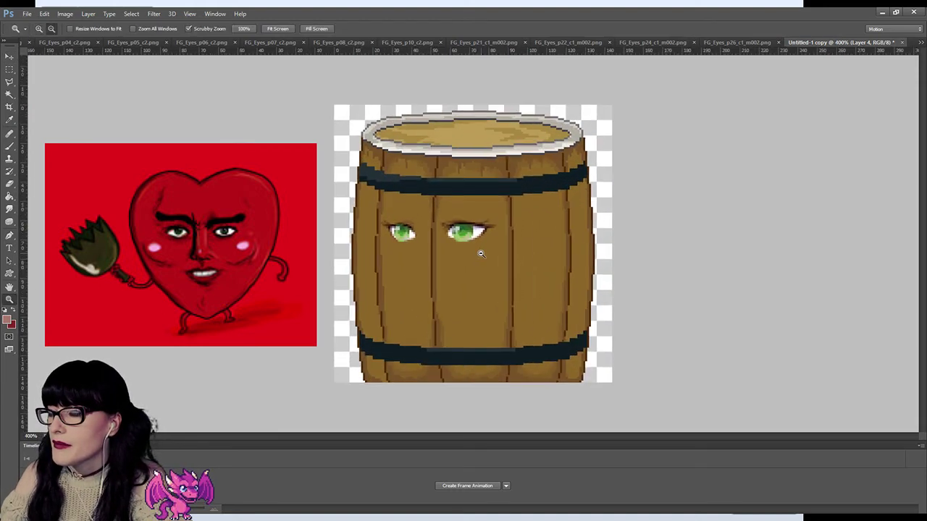
left_click(25, 45)
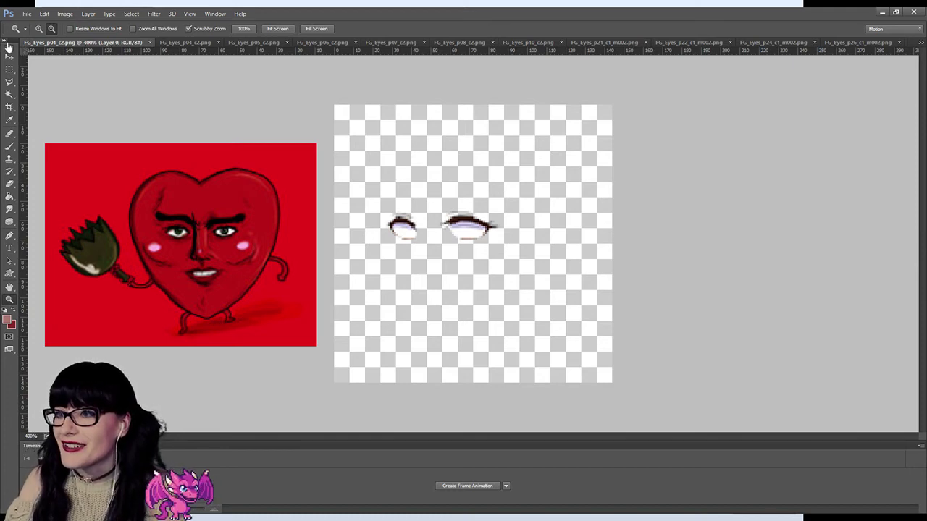
key("ctrl+shift+Tab")
key("ctrl+Tab")
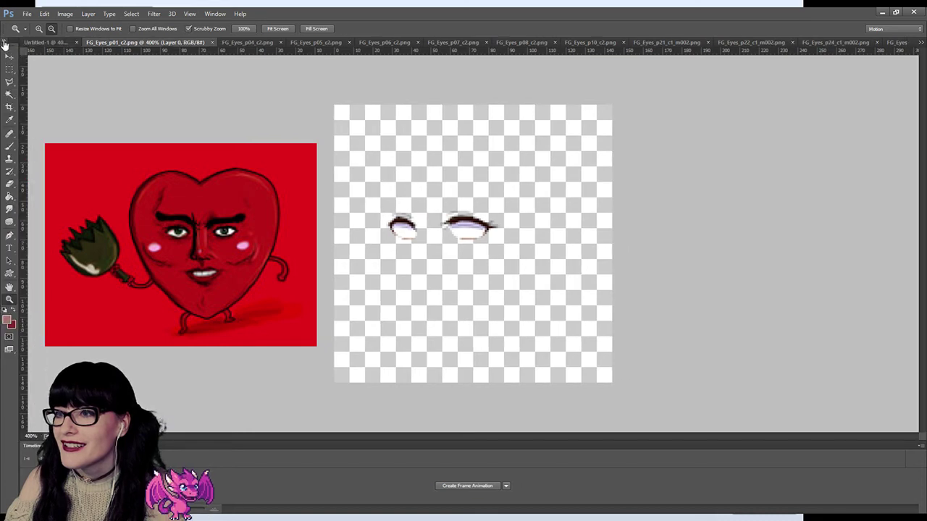
left_click(45, 42)
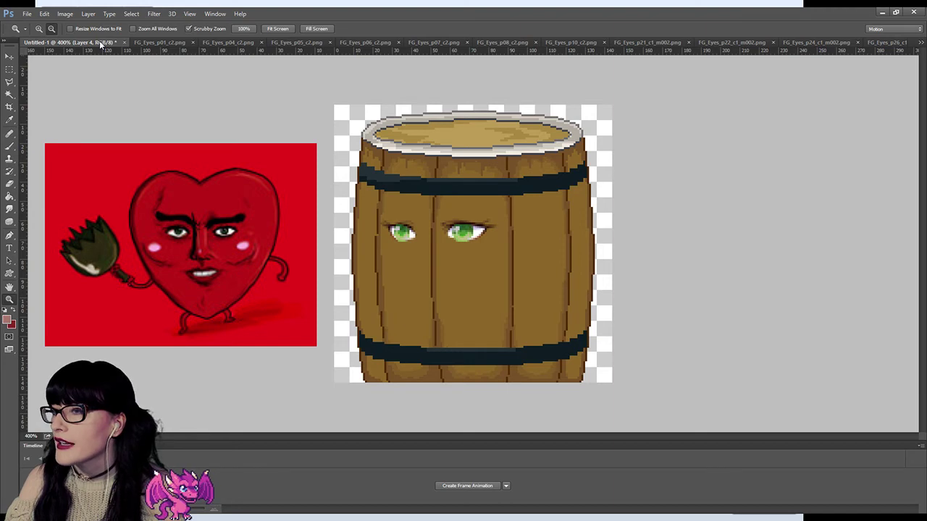
left_click(124, 43)
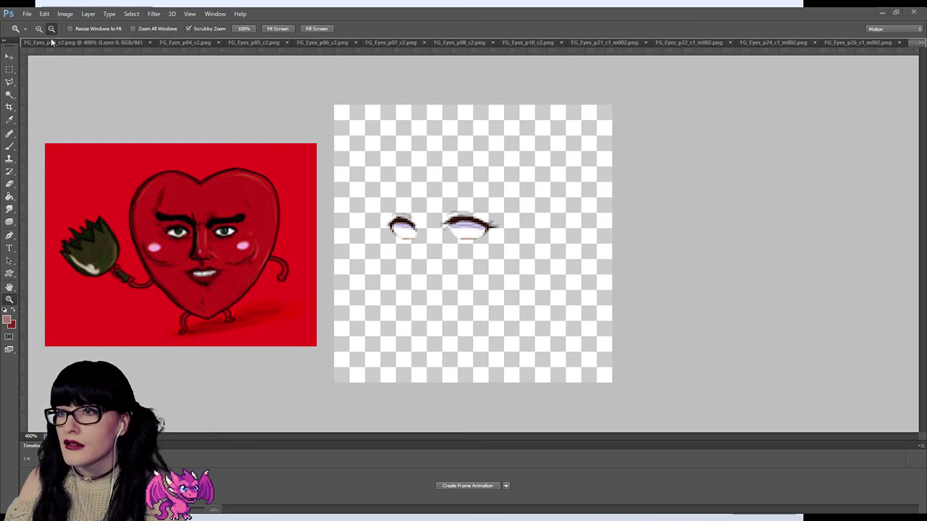
key("ctrl+shift+Tab")
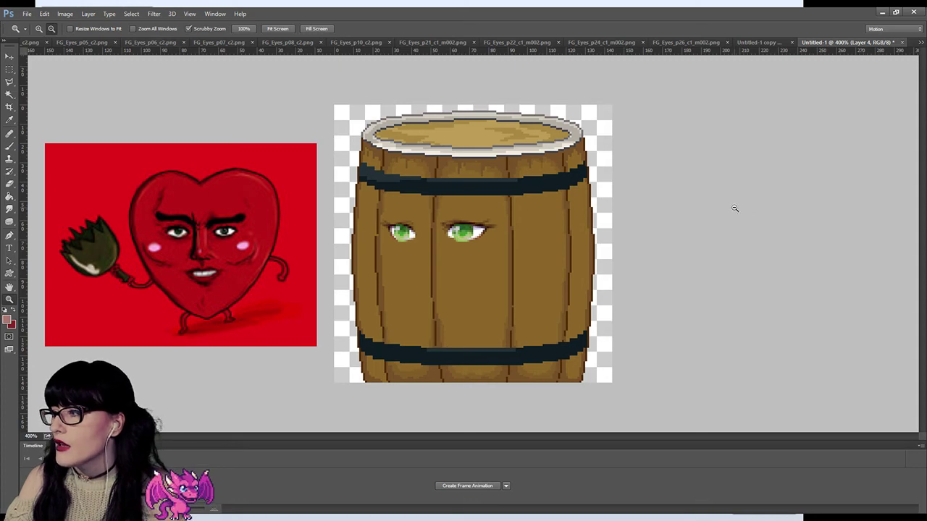
Close the FG_Eyes_p08_c2.png document.
left_click(283, 42)
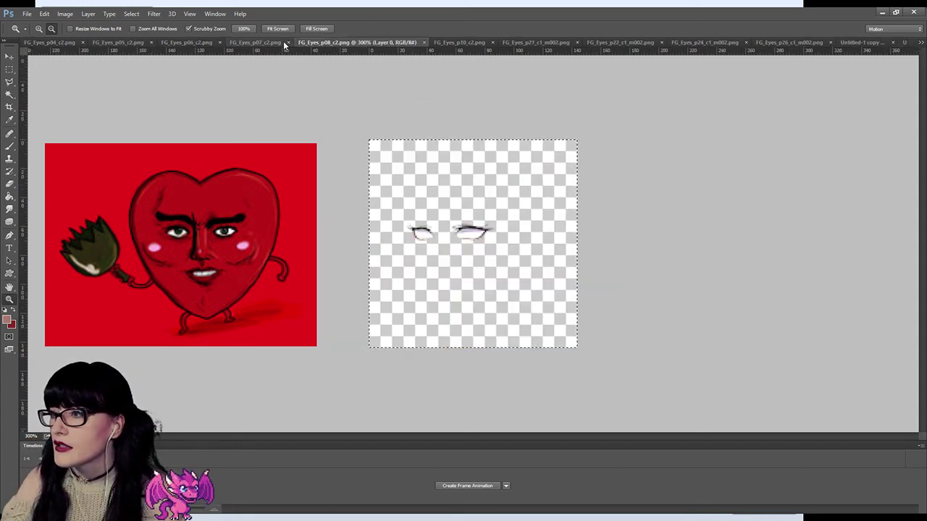
left_click(424, 42)
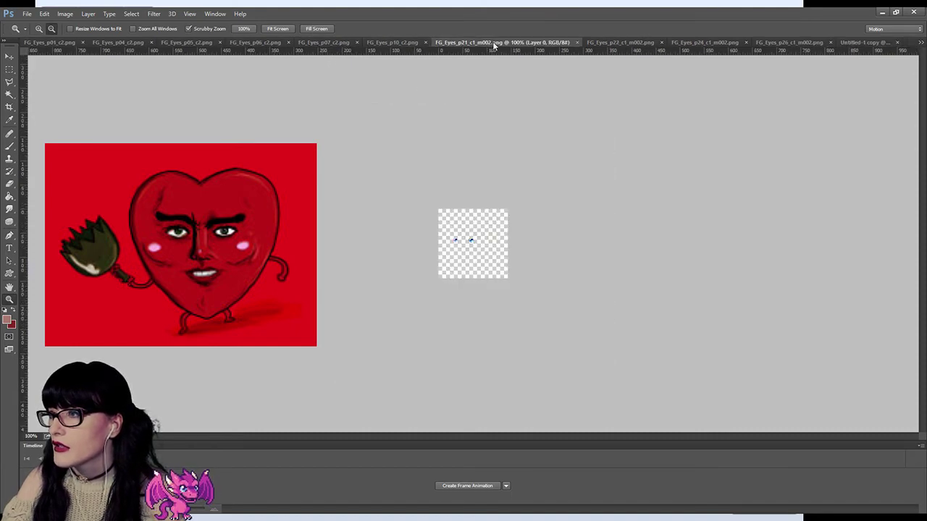
Examine the remaining iris and eye-shape images and compare them with the Untitled-1 barrel's current eyes.
left_click(598, 42)
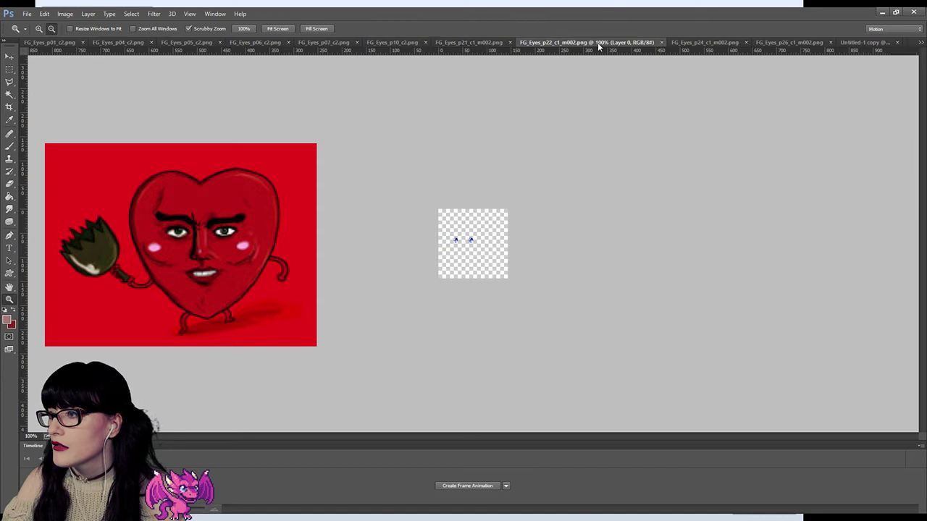
left_click(684, 42)
left_click(319, 41)
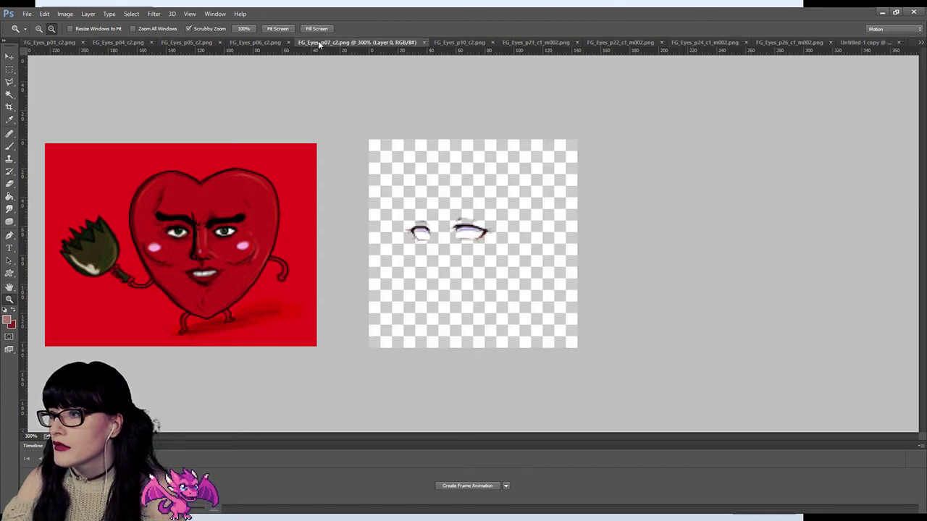
left_click(254, 42)
left_click(206, 42)
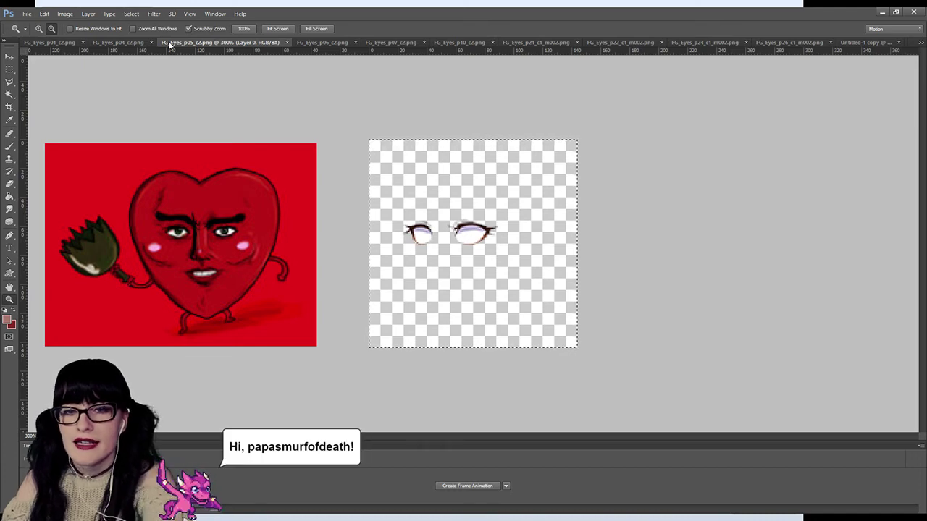
left_click(325, 45)
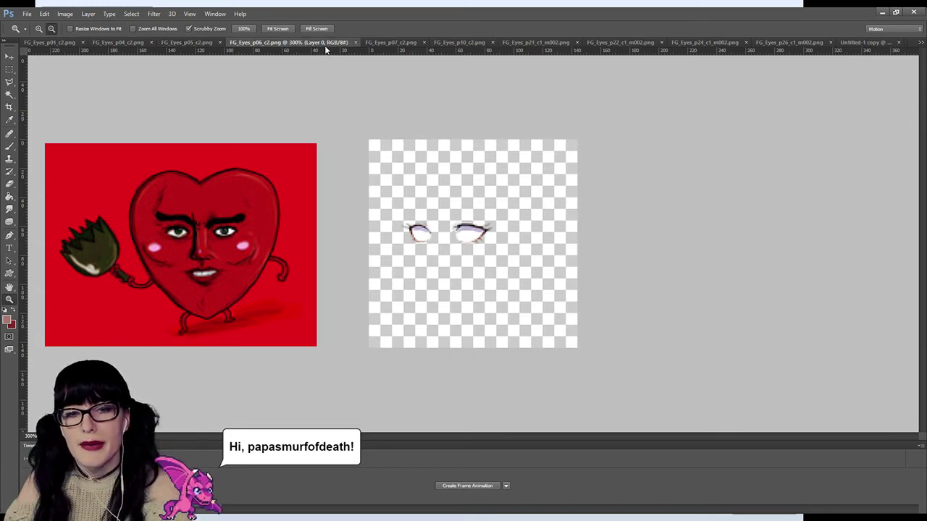
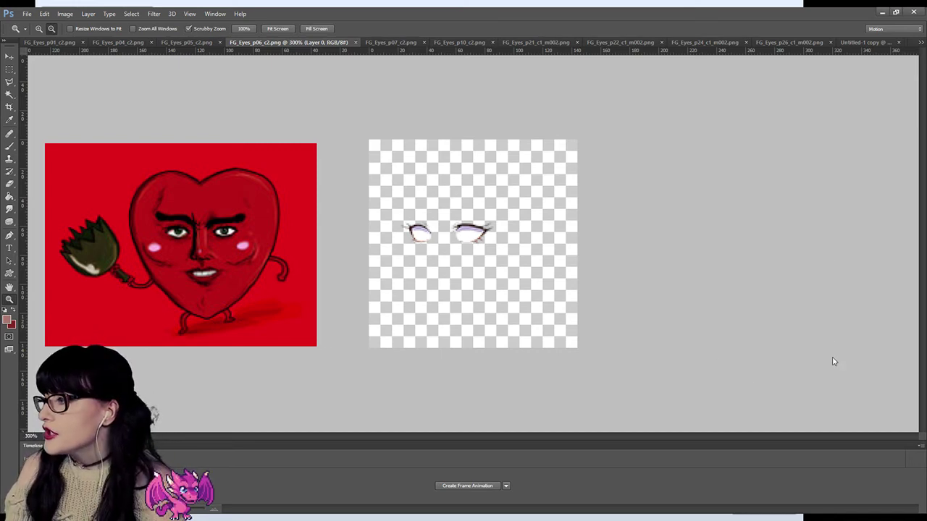
left_click(47, 44)
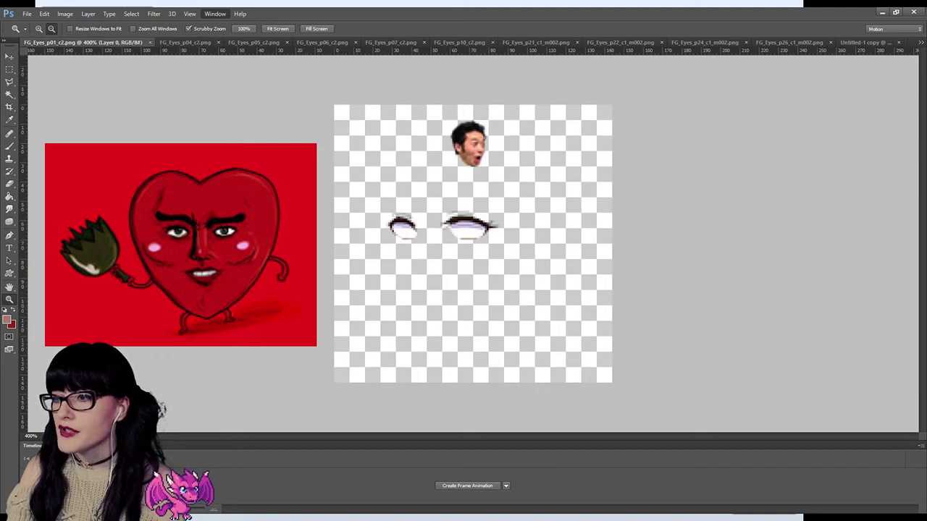
key("ctrl+shift+Tab")
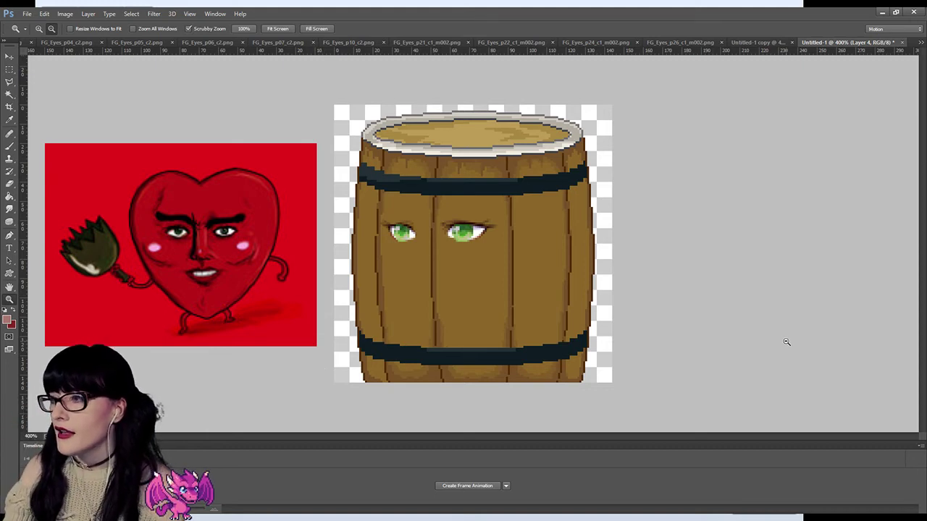
key("ctrl+z")
key("ctrl+z")
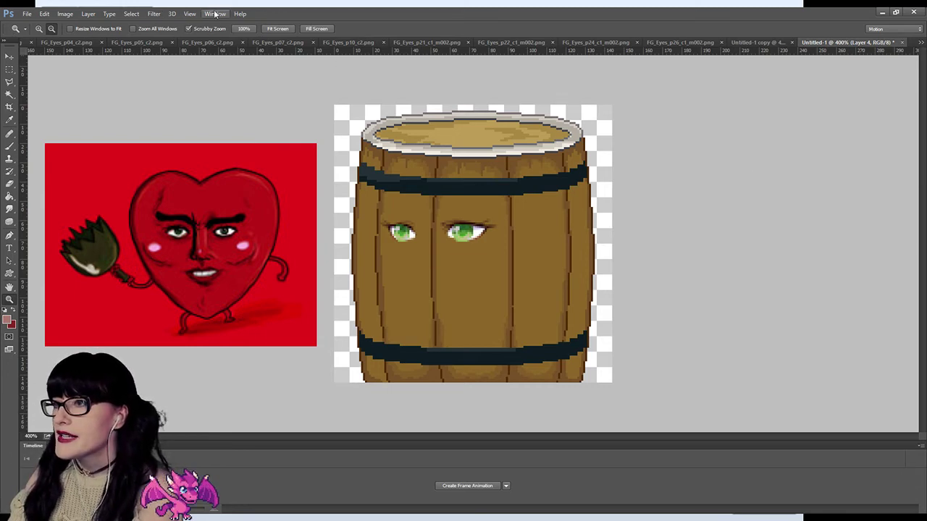
Copy the entire FG_Eyes_p10_c2.png eye image and paste it into the Untitled-1 copy barrel document.
left_click(280, 42)
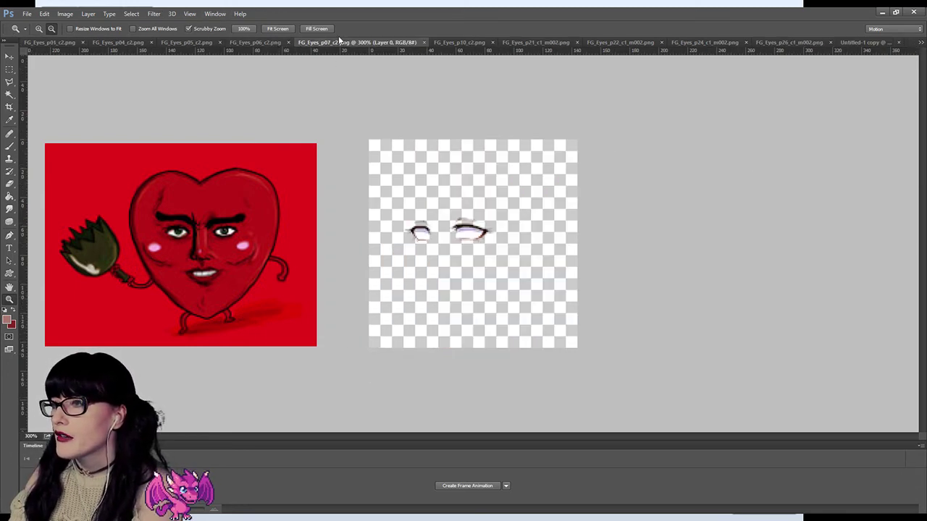
left_click(456, 43)
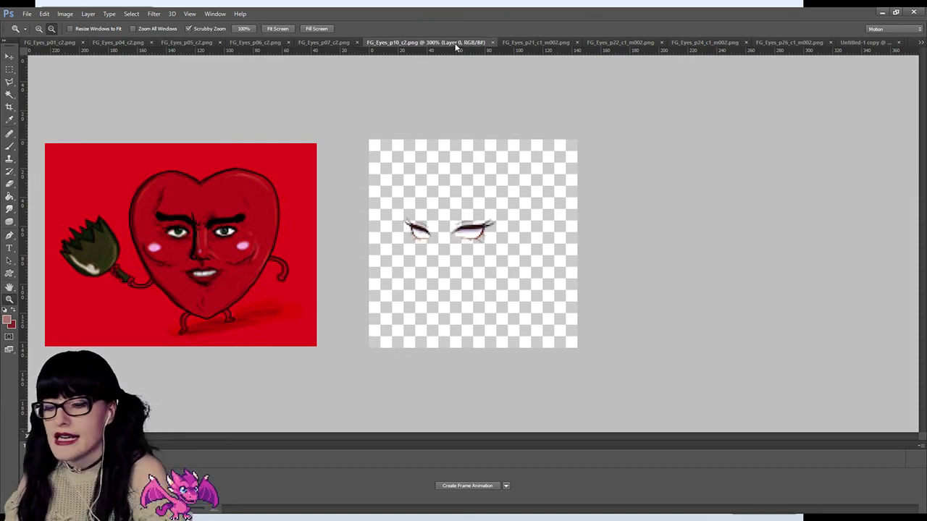
key("ctrl+a")
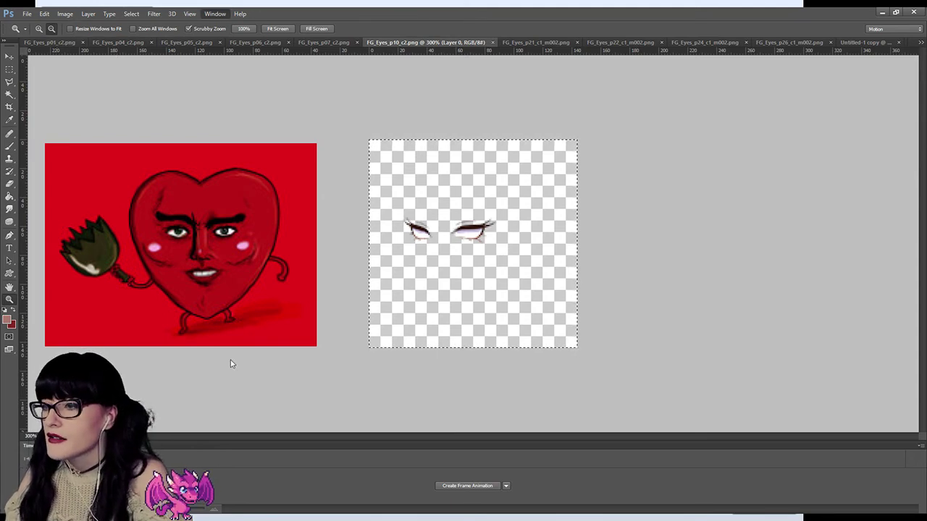
key("ctrl+Tab")
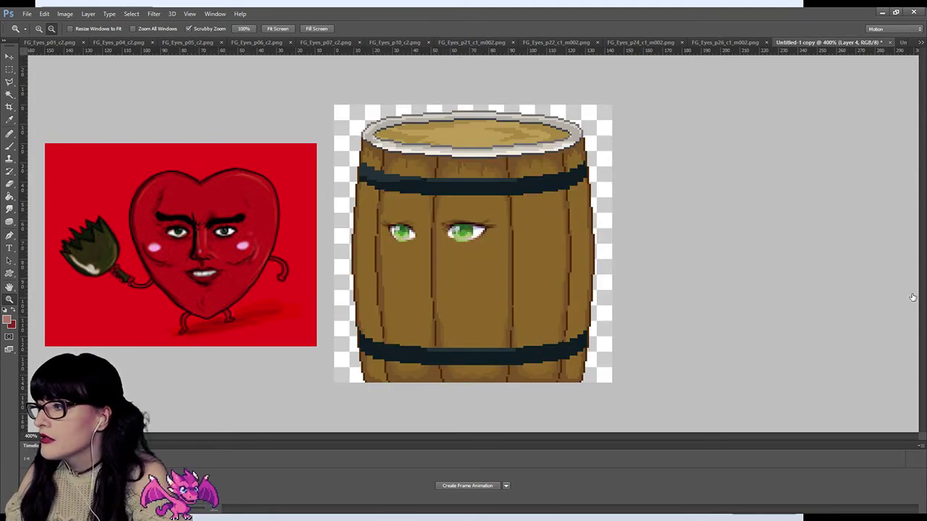
key("ctrl+v")
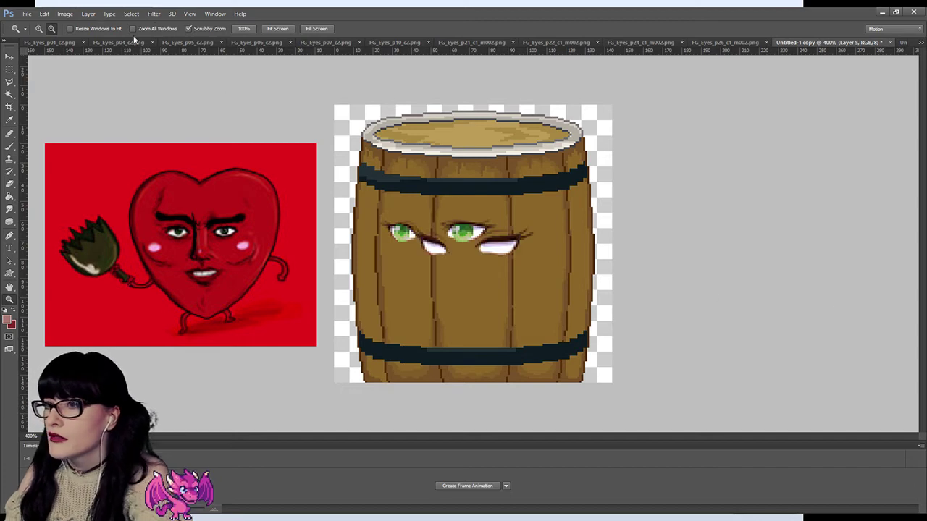
Move the pasted eye shapes over the barrel's existing eyes and nudge them into alignment with the green irises.
key("v")
left_click_drag(468, 242, 457, 237)
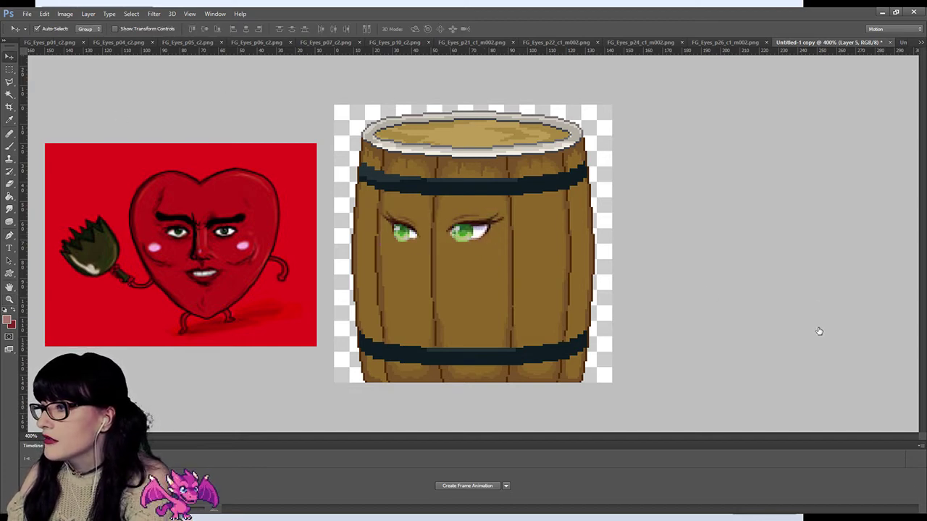
key("Left")
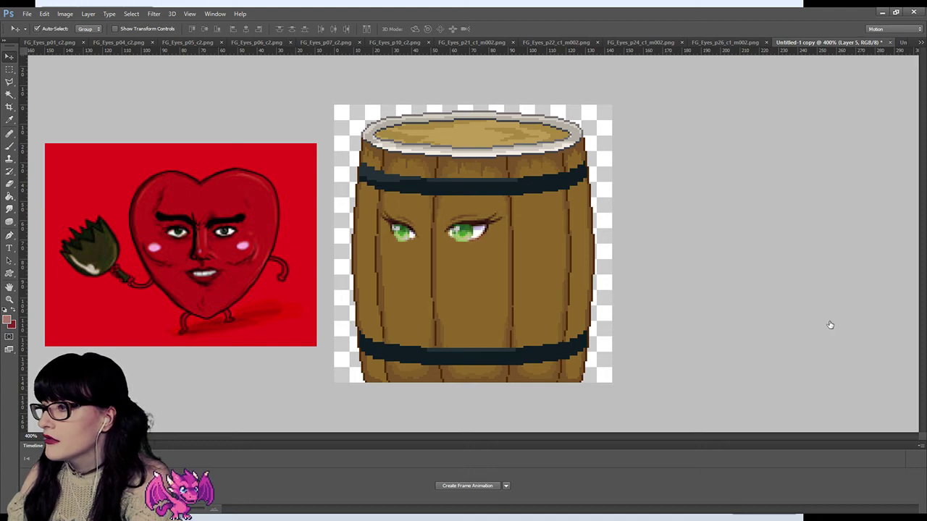
key("Right")
key("Left")
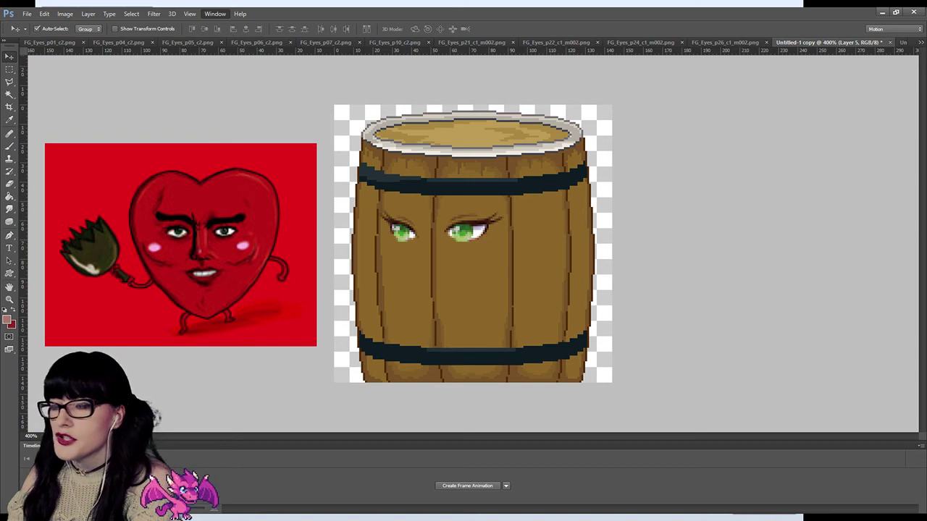
Select Layer 2 in Untitled-1 and hide the green irises on the barrel in Untitled-1 copy.
key("ctrl+Tab")
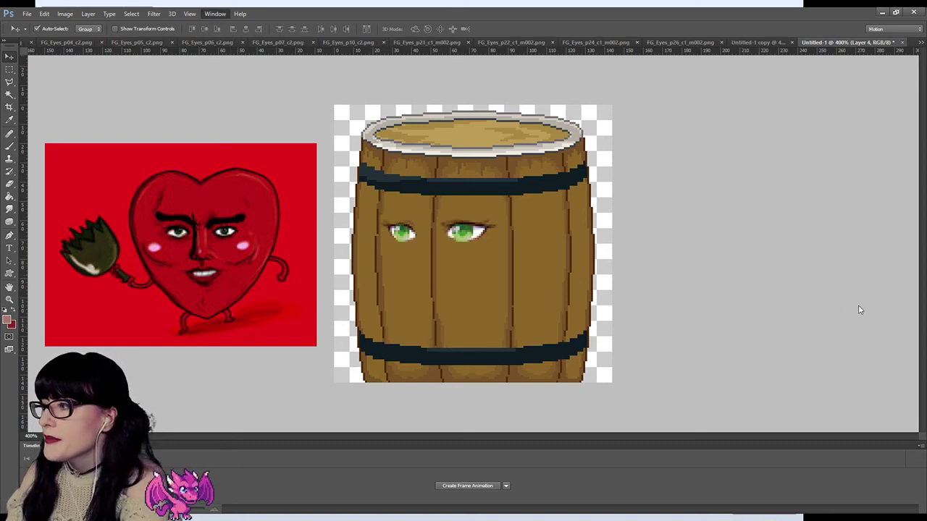
key("alt+[")
key("alt+[")
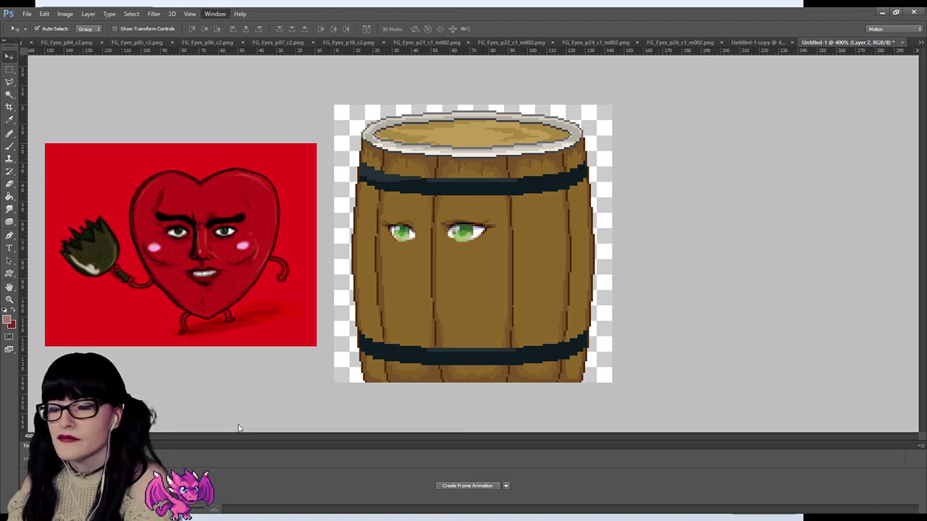
key("ctrl+shift+Tab")
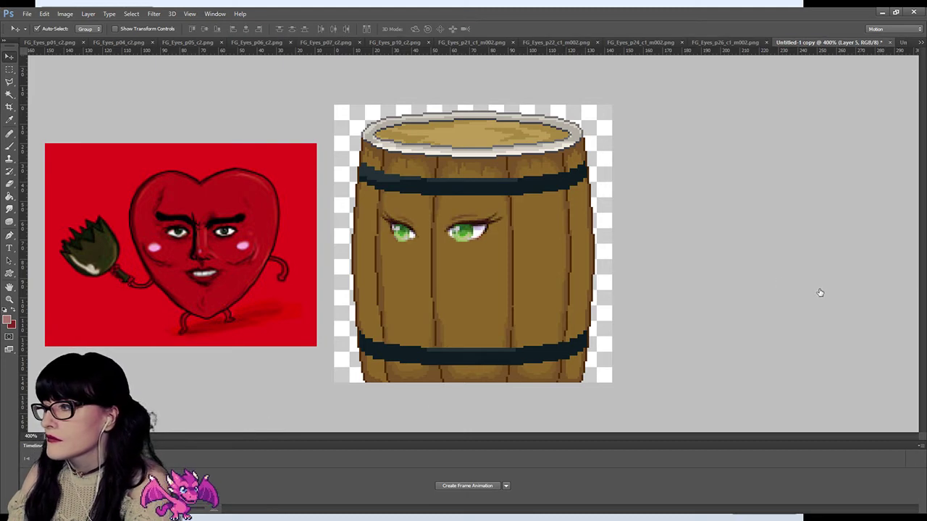
key("ctrl+comma")
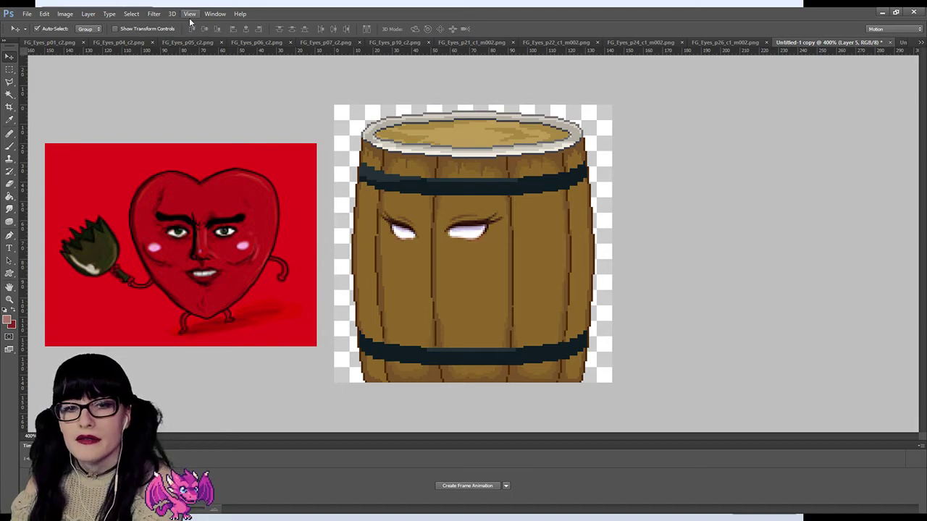
Examine the blue iris images FG_Eyes_p21, p22, p24 and p26 up close as candidates for the barrel's new eyes.
left_click(318, 42)
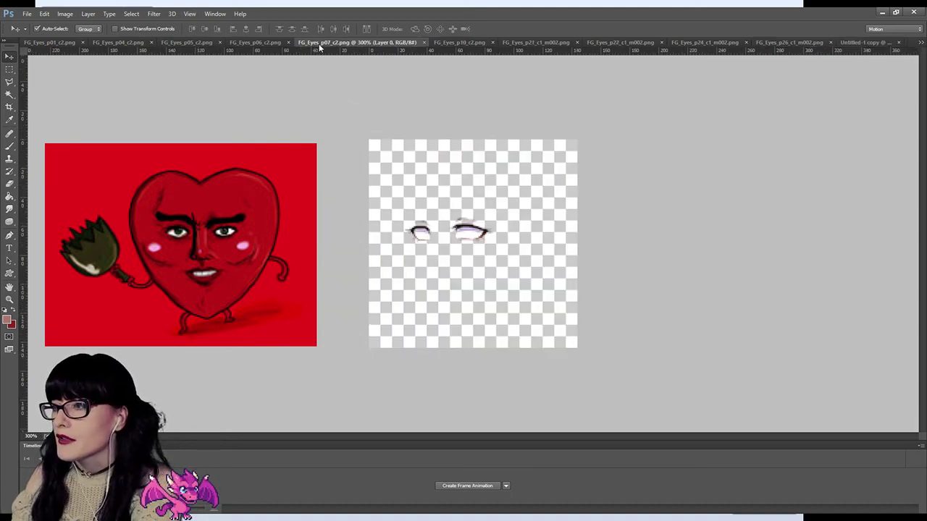
left_click(519, 42)
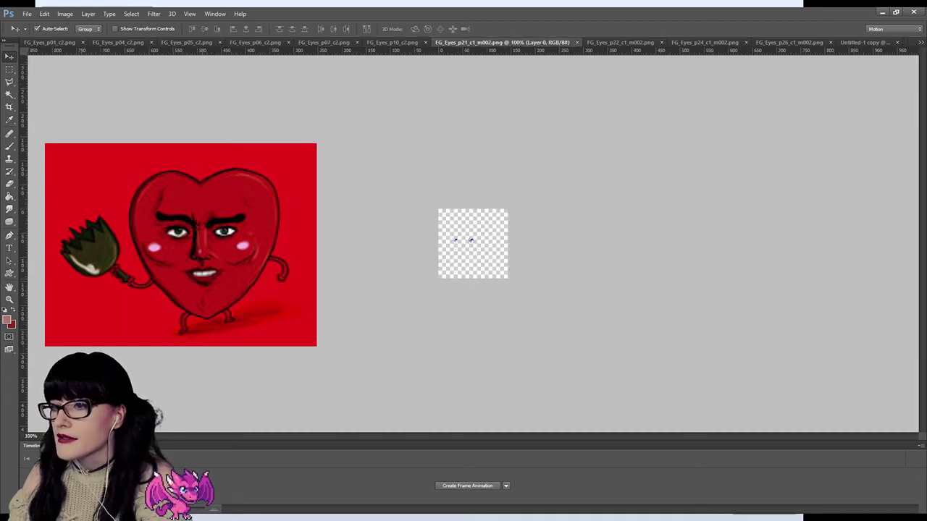
key("z")
left_click(514, 277)
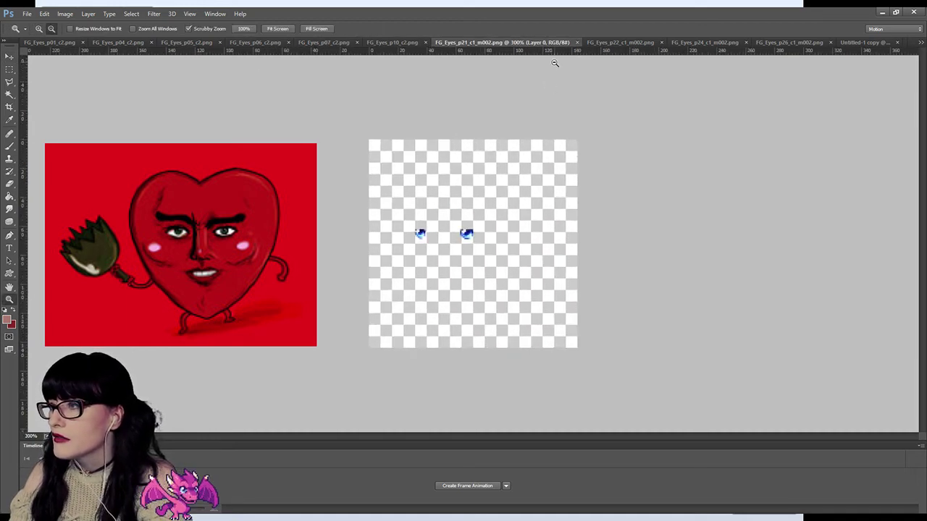
left_click(627, 42)
key("ctrl+plus")
key("ctrl+plus")
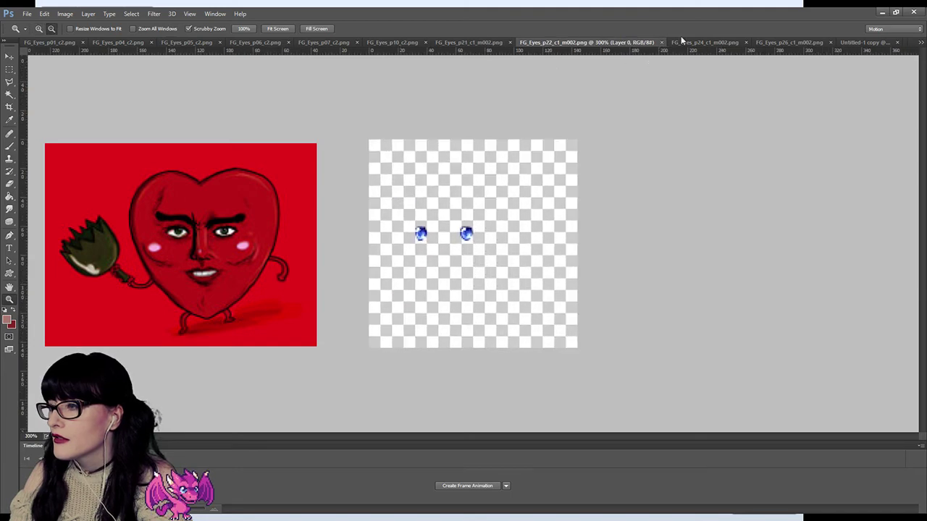
left_click(705, 42)
key("ctrl+plus")
key("ctrl+plus")
key("ctrl+plus")
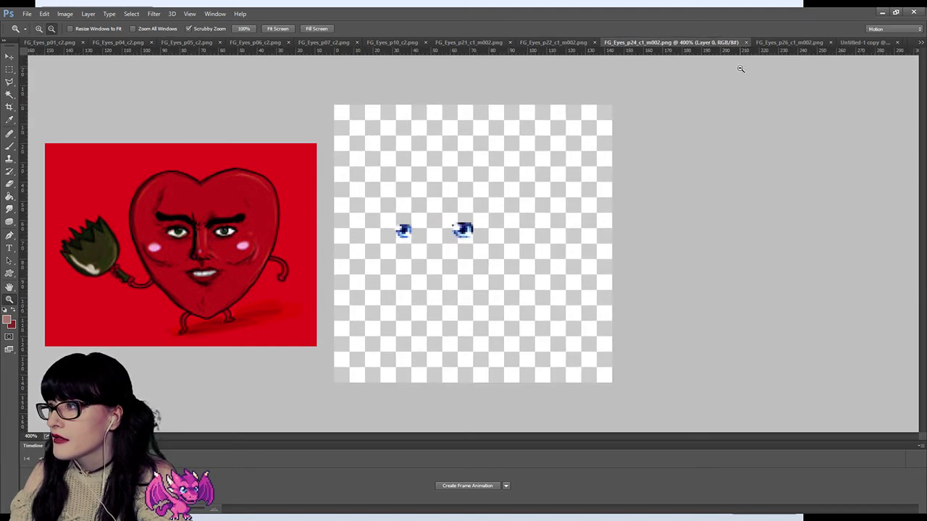
left_click(789, 42)
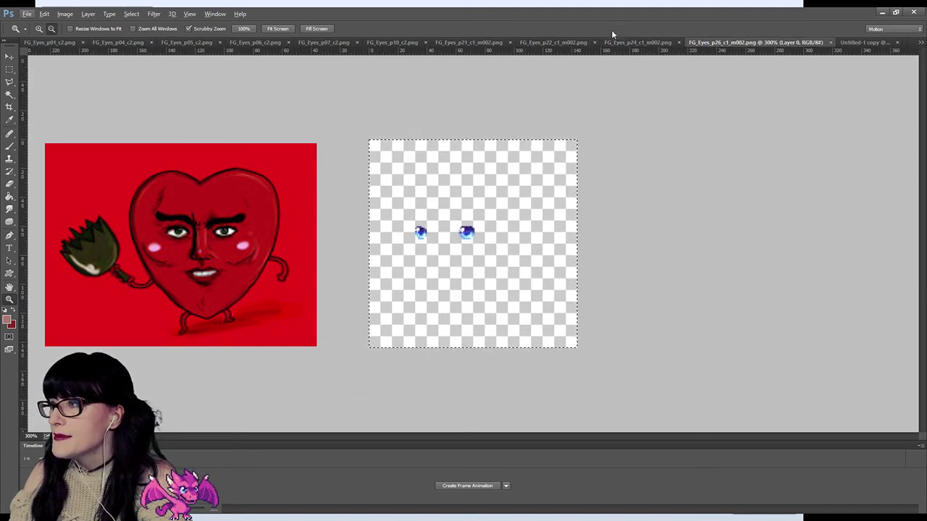
Compare the blue iris images FG_Eyes_p21, p22, p24 and p26 with one another and with the FG_Eyes_p10_c2.png eye shapes.
left_click(633, 42)
left_click(554, 42)
left_click(471, 42)
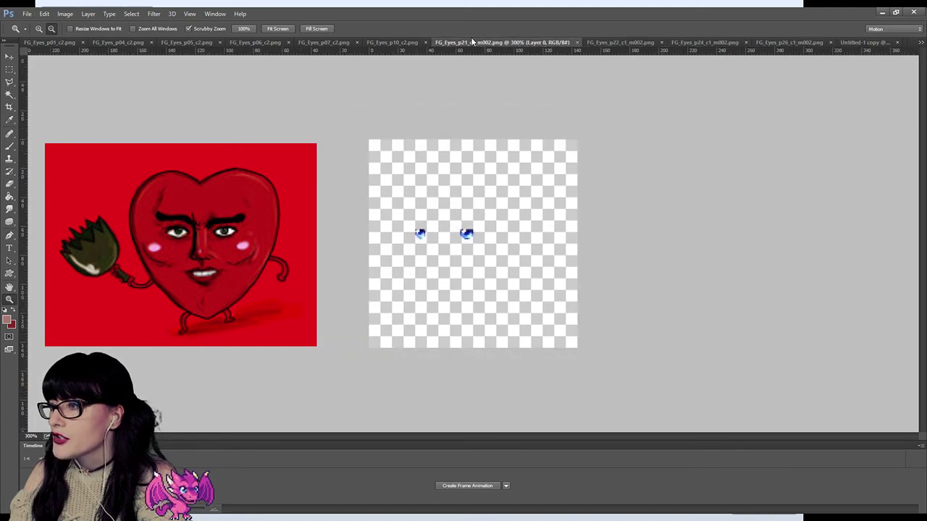
left_click(382, 42)
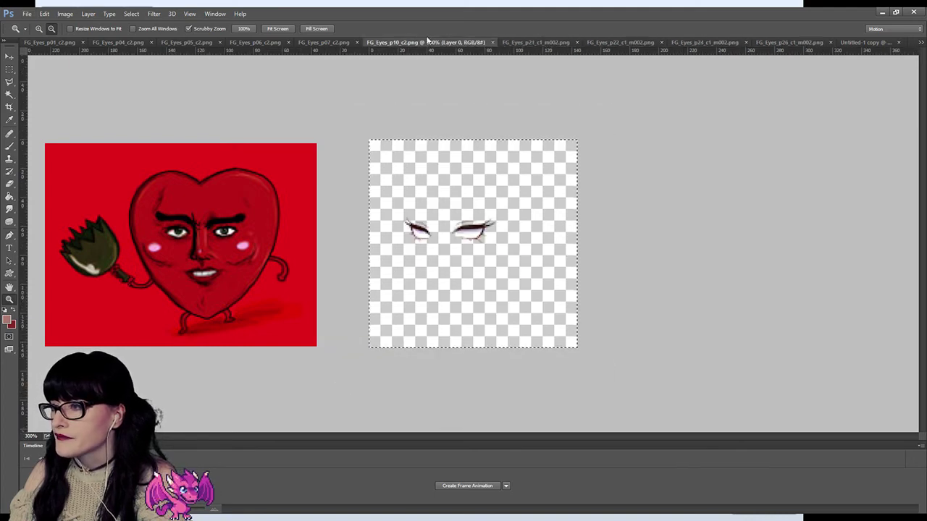
left_click(536, 42)
left_click(762, 42)
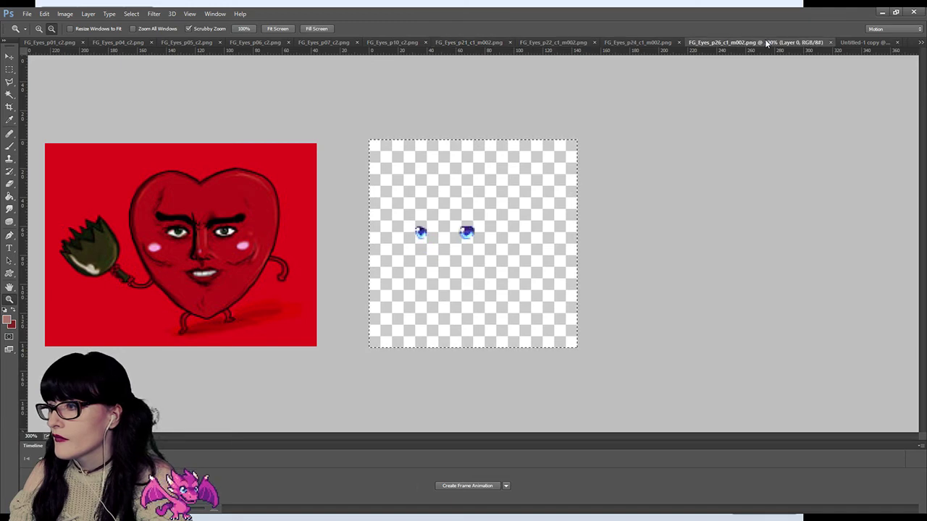
left_click(555, 42)
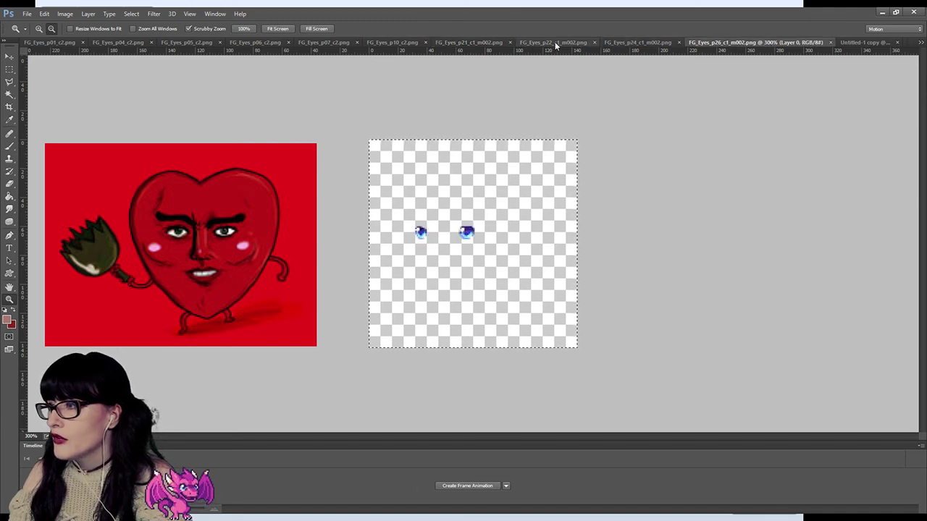
left_click(482, 42)
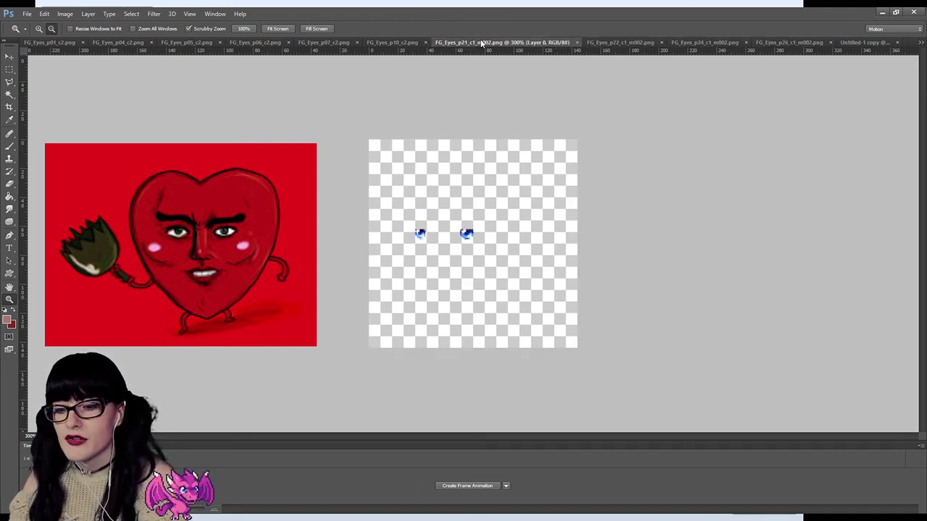
Copy the entire FG_Eyes_p21_c1_m002.png iris image, paste it into Untitled-1 copy and position the irises inside the barrel's white eye shapes.
key("ctrl+a")
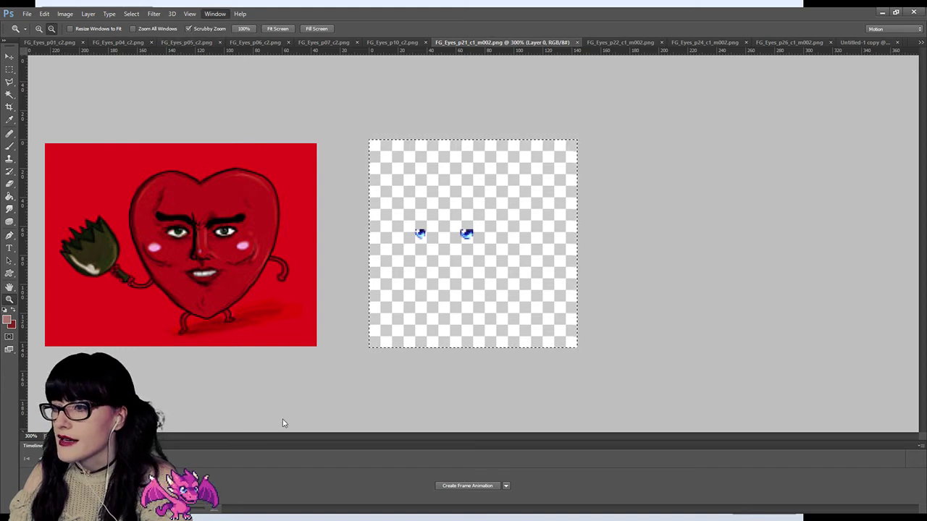
key("ctrl+Tab")
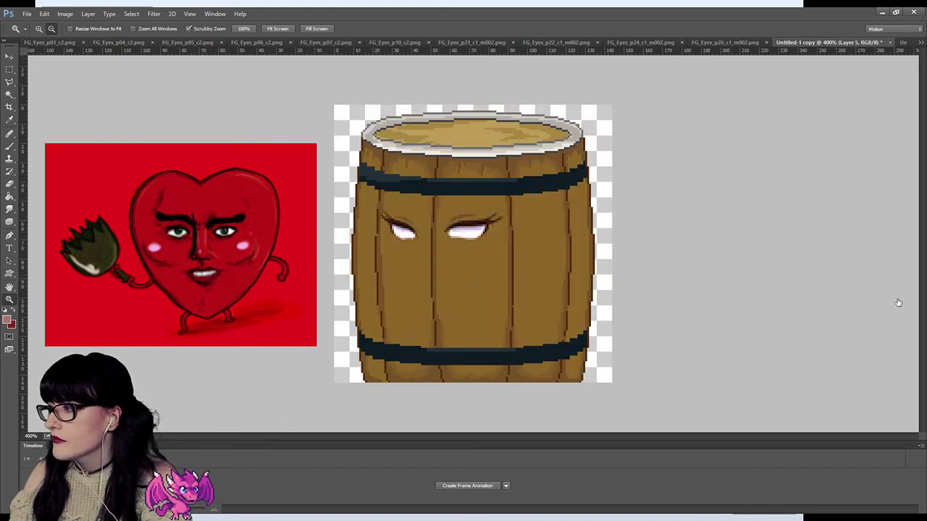
key("ctrl+v")
key("v")
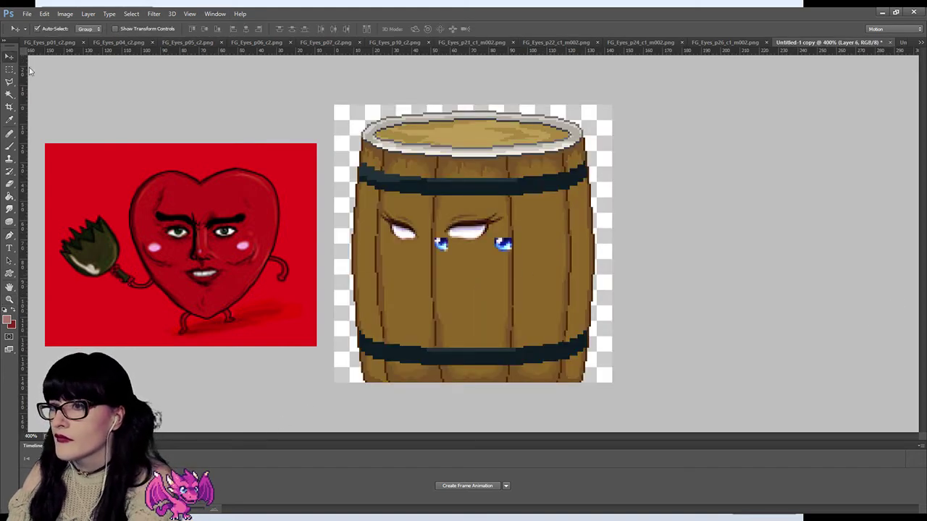
left_click_drag(559, 296, 522, 282)
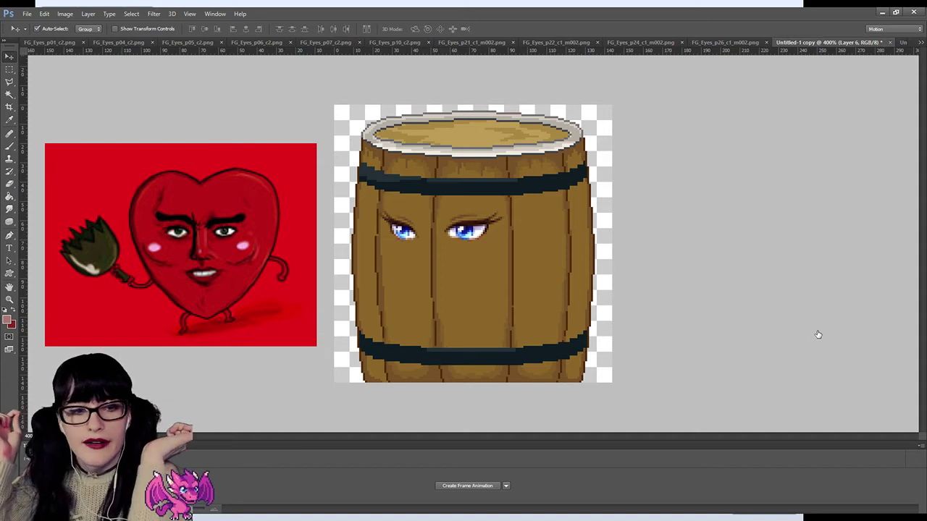
Hide the eye shapes in Untitled-1 copy and look at the FG_Eyes_p05_c2.png eye shapes as an alternative.
key("ctrl+z")
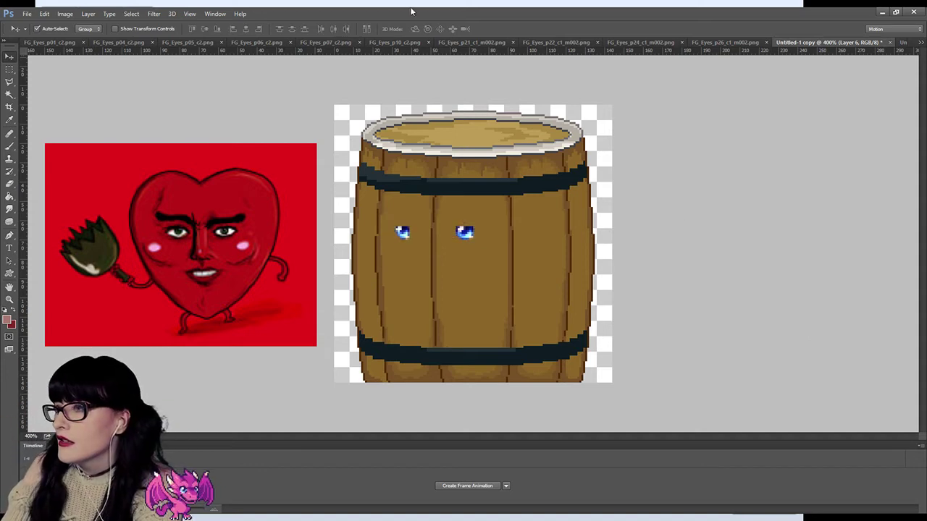
left_click(185, 42)
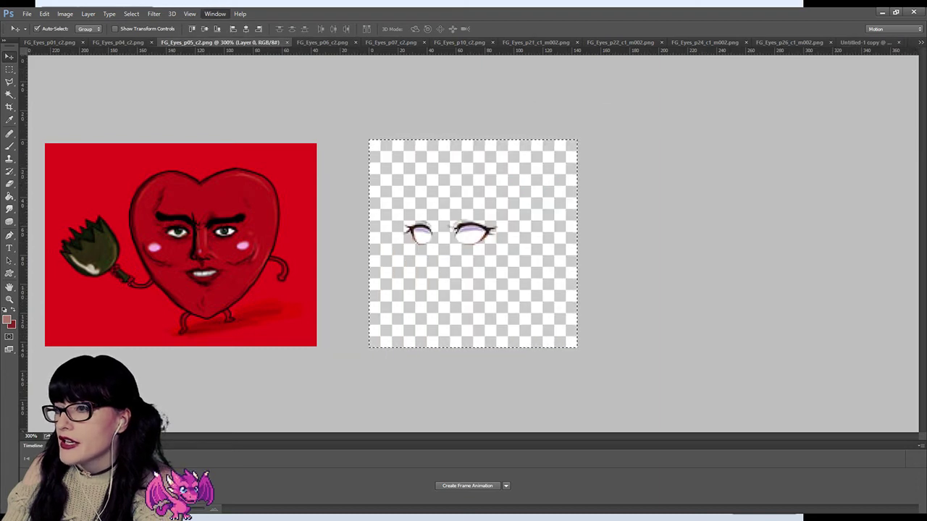
left_click(340, 275)
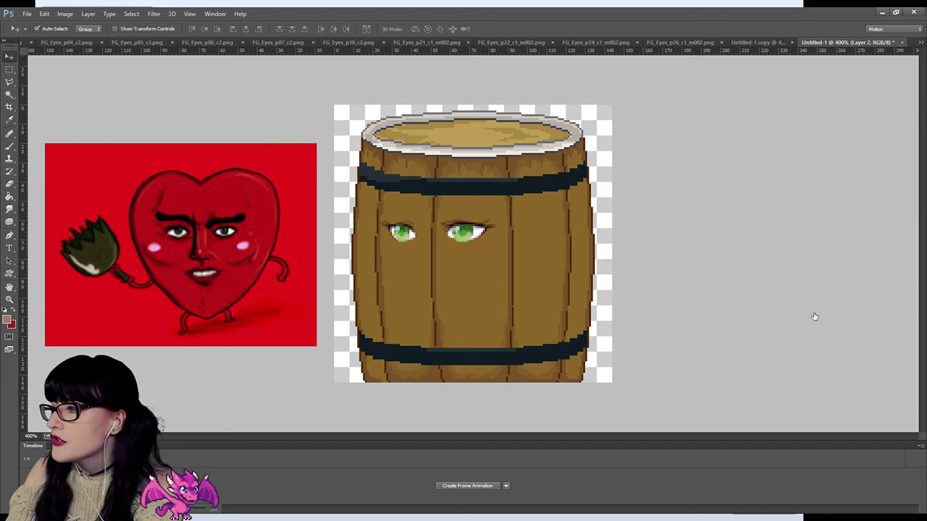
Hide the green irises in Untitled-1 and paste the blue irises onto the barrel's white eye shapes in their place.
key("ctrl+z")
key("ctrl+z")
key("ctrl+z")
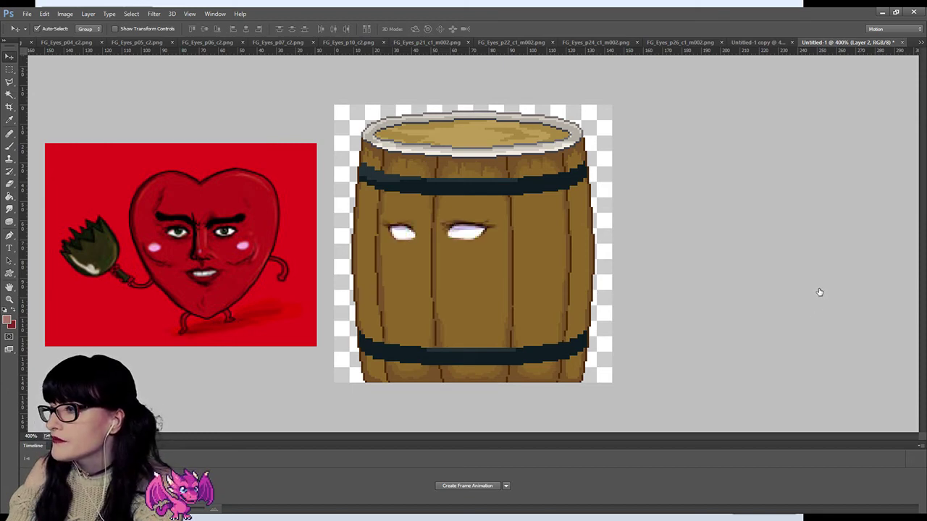
key("ctrl+z")
key("ctrl+z")
key("ctrl+z")
key("ctrl+z")
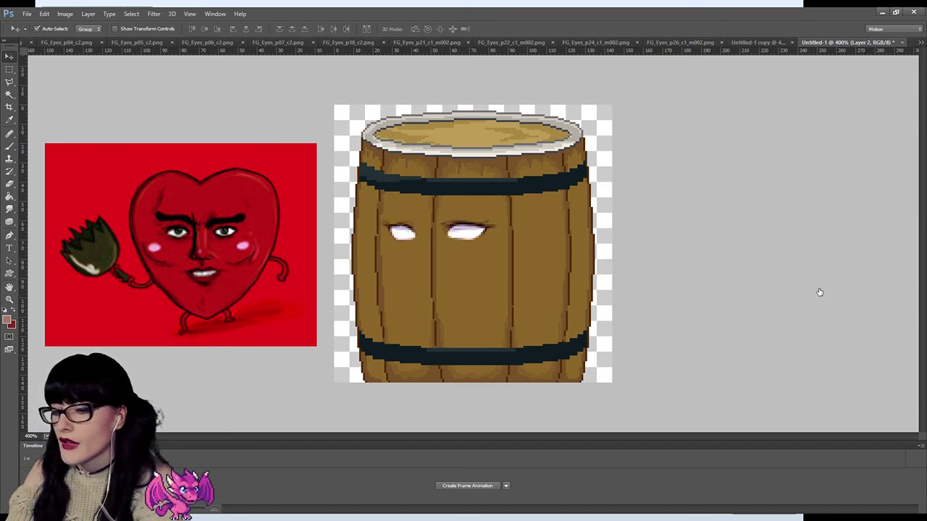
key("ctrl+shift+z")
key("ctrl+shift+z")
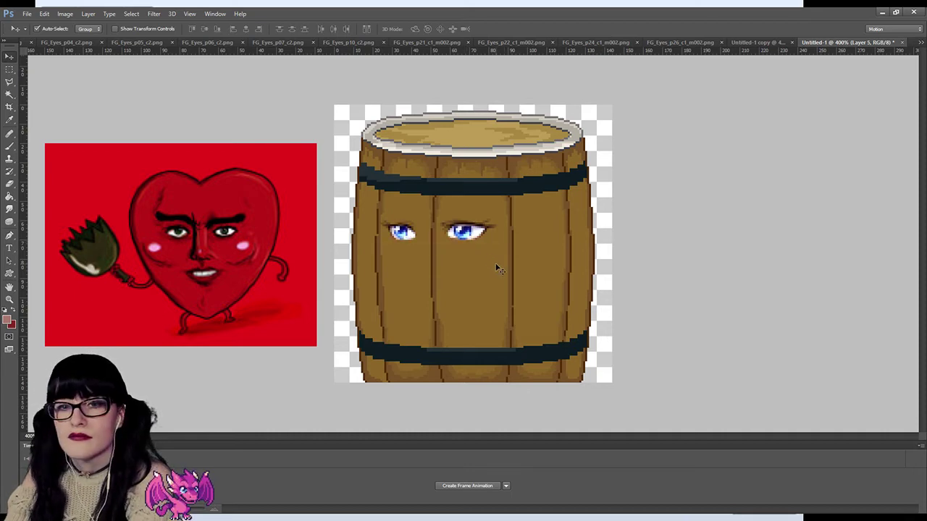
Nudge the blue irises into alignment inside the barrel's eyes in Untitled-1 and recolour them dark brown.
key("ctrl+z")
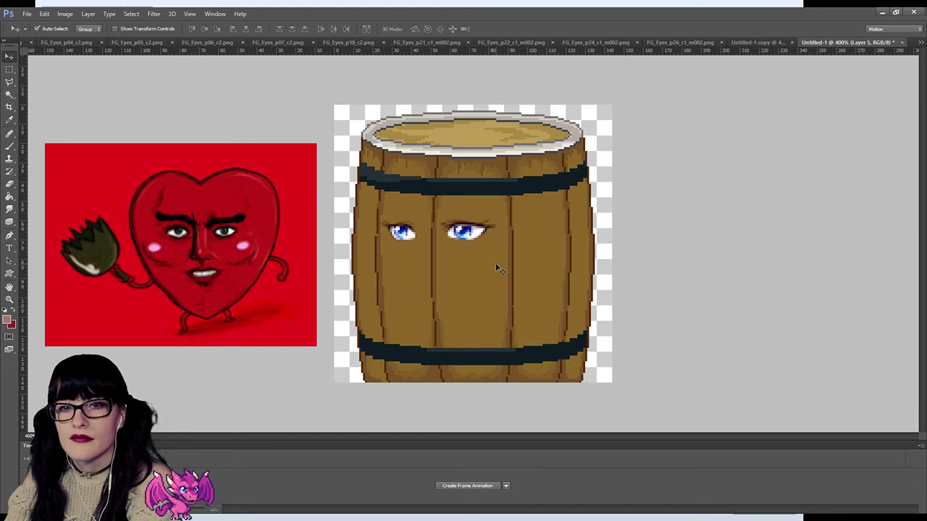
key("ctrl+shift+z")
key("ctrl+z")
key("ctrl+shift+z")
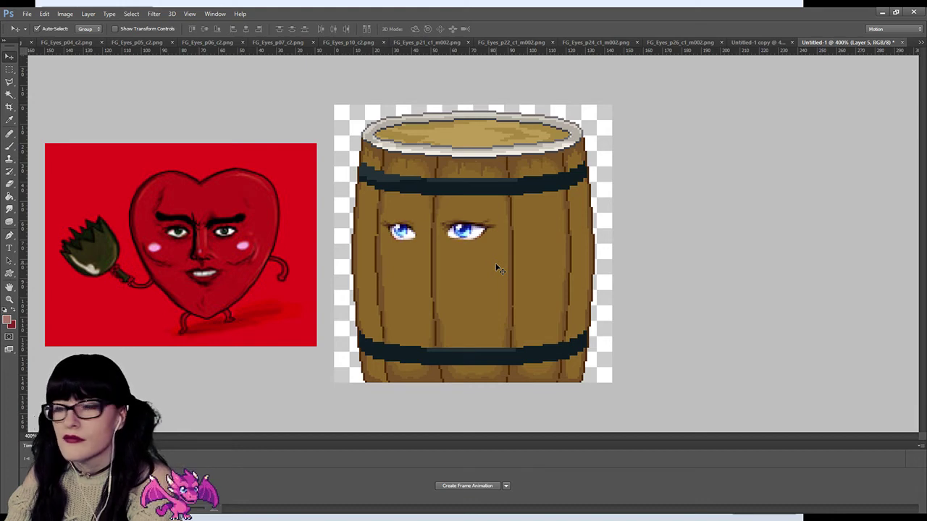
key("ctrl+z")
key("ctrl+shift+z")
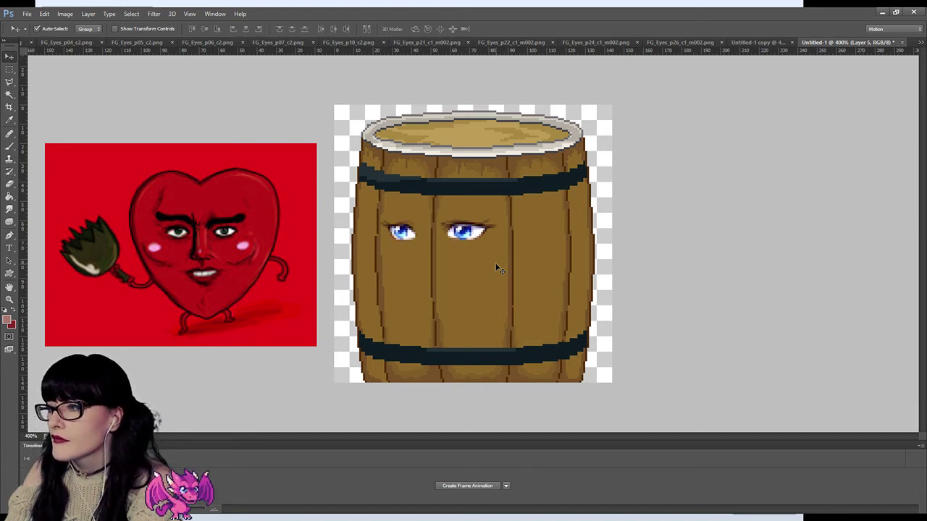
key("ctrl+z")
key("ctrl+shift+z")
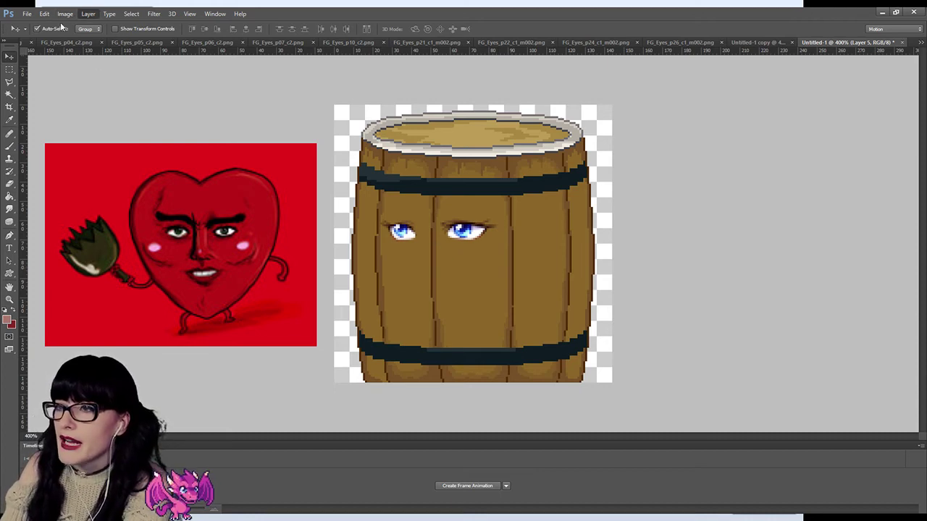
key("i")
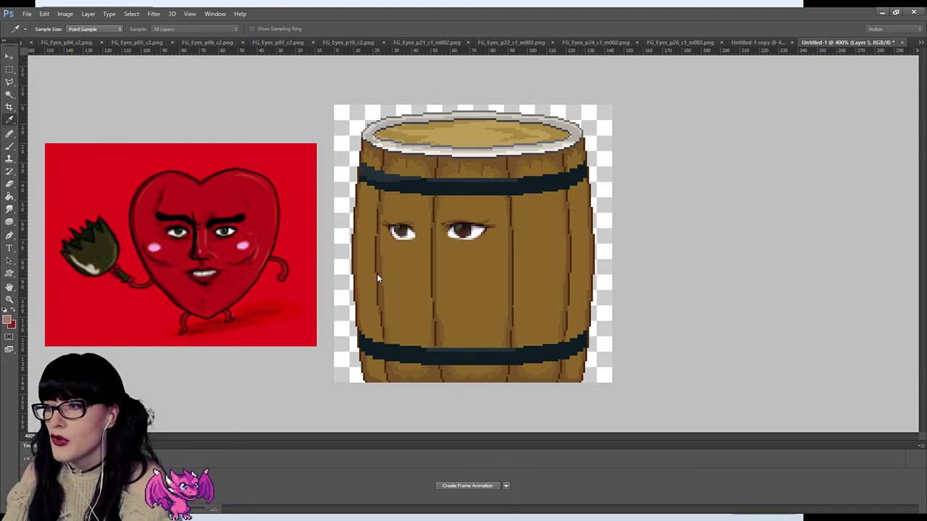
key("v")
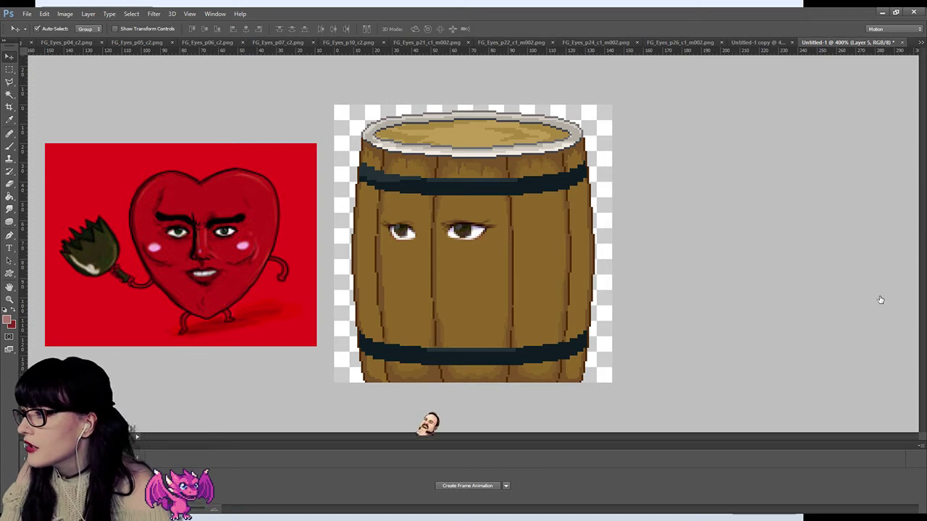
Paste a second copy of the blue irises into Untitled-1 and align it exactly over the dark brown irises.
key("ctrl+v")
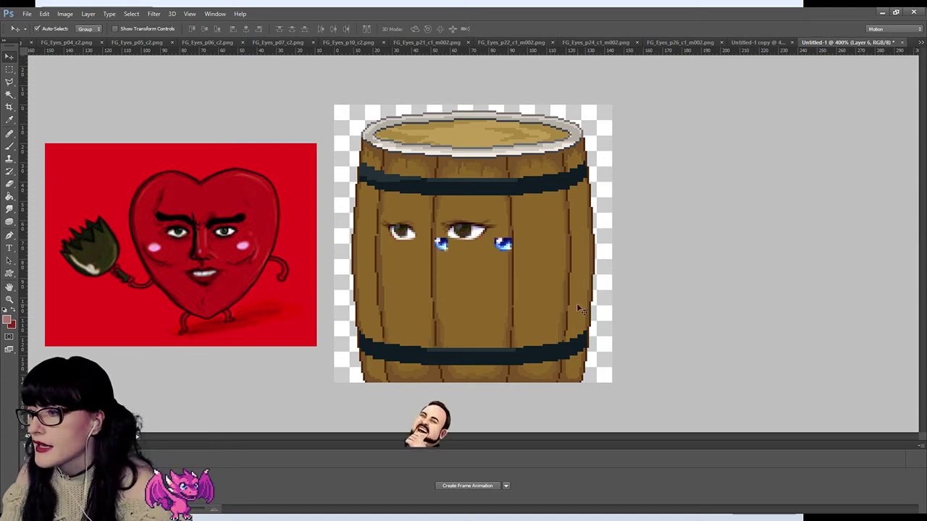
left_click(10, 299)
left_click(462, 276)
left_click(462, 276)
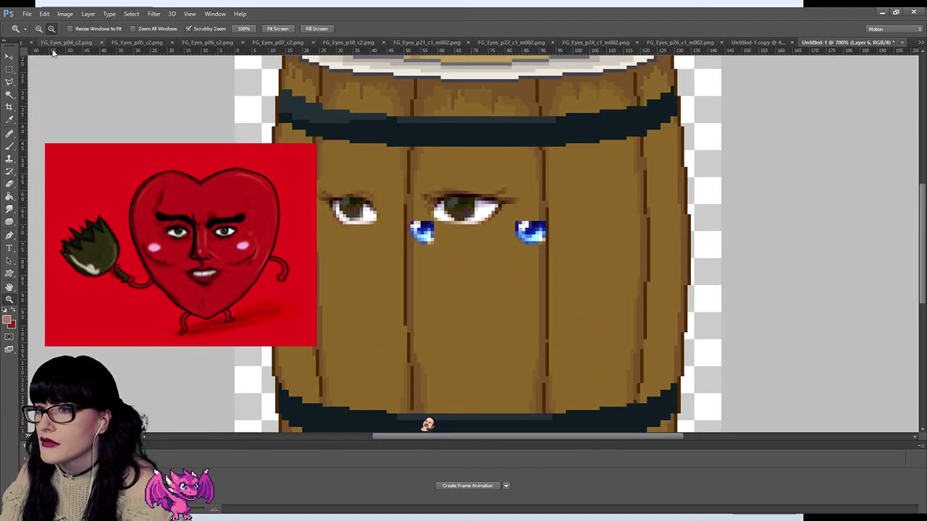
key("v")
left_click_drag(398, 235, 344, 210)
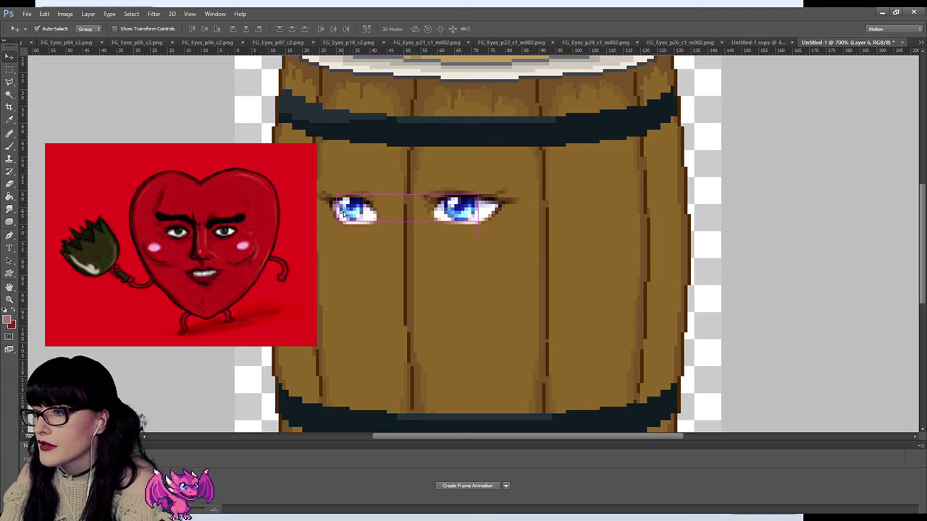
Erase the blue areas of the pasted irises on both eyes with a small eraser, keeping the white highlights over the brown irises.
left_click(9, 183)
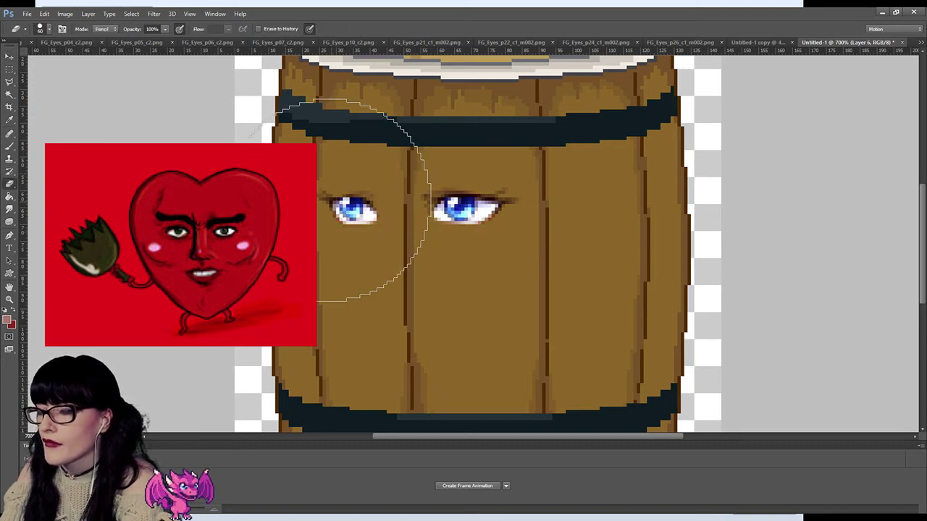
key("bracketleft")
key("bracketleft")
key("bracketleft")
key("bracketleft")
key("bracketleft")
key("bracketleft")
key("bracketleft")
key("bracketleft")
key("bracketleft")
key("bracketleft")
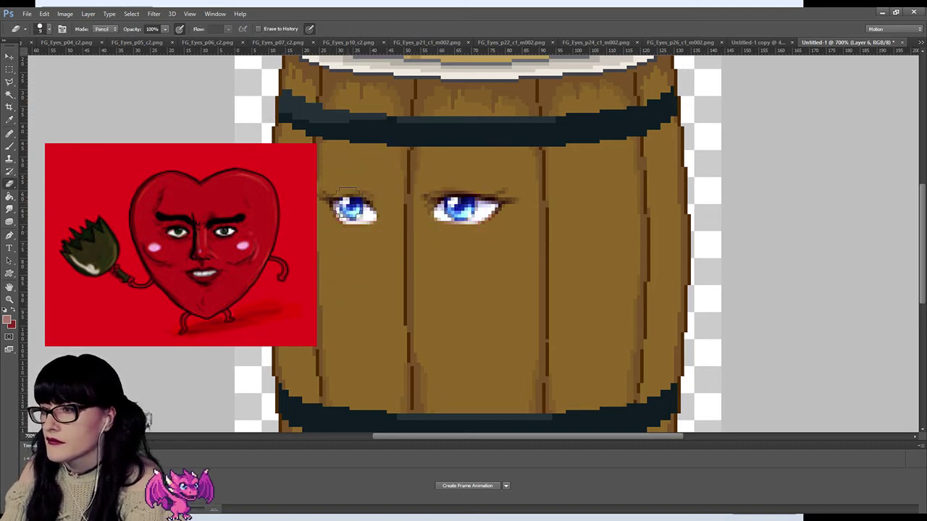
mouse_move(355, 221)
left_mouse_down()
mouse_move(358, 214)
mouse_move(340, 210)
mouse_move(333, 228)
left_mouse_up()
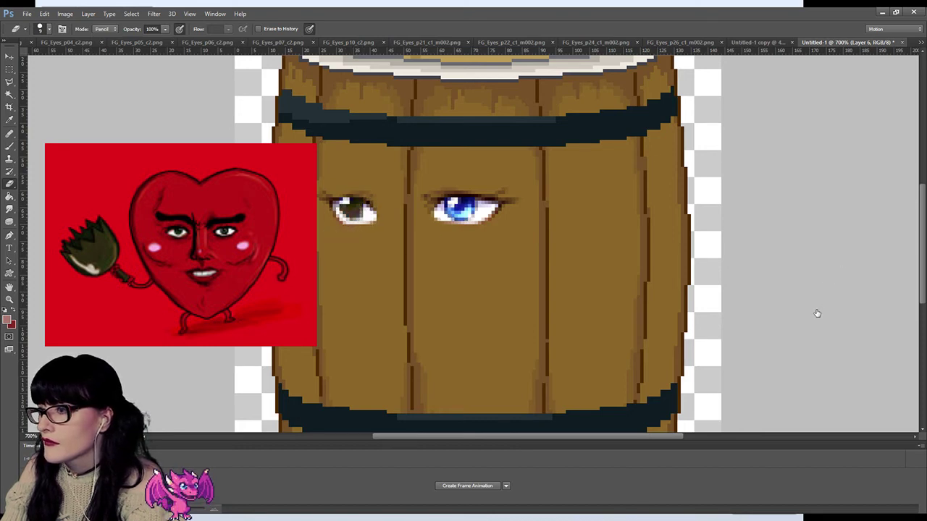
key("ctrl+z")
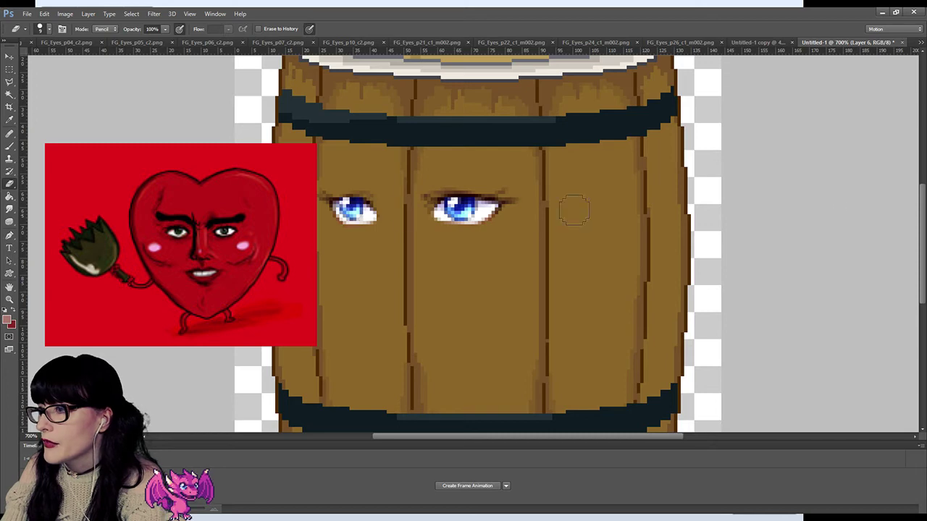
mouse_move(375, 209)
left_mouse_down()
mouse_move(366, 217)
mouse_move(355, 210)
mouse_move(355, 229)
mouse_move(341, 218)
left_mouse_up()
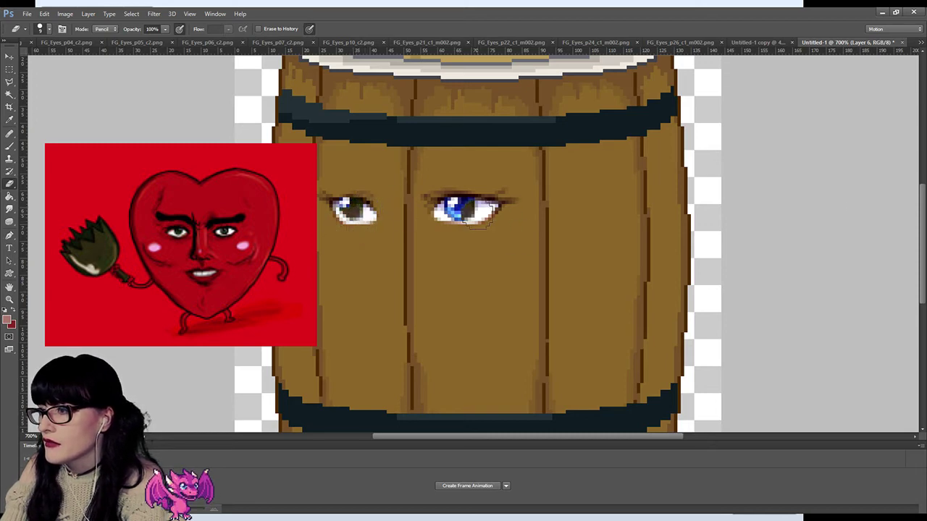
mouse_move(477, 219)
left_mouse_down()
mouse_move(486, 206)
mouse_move(475, 203)
mouse_move(468, 224)
mouse_move(445, 222)
left_mouse_up()
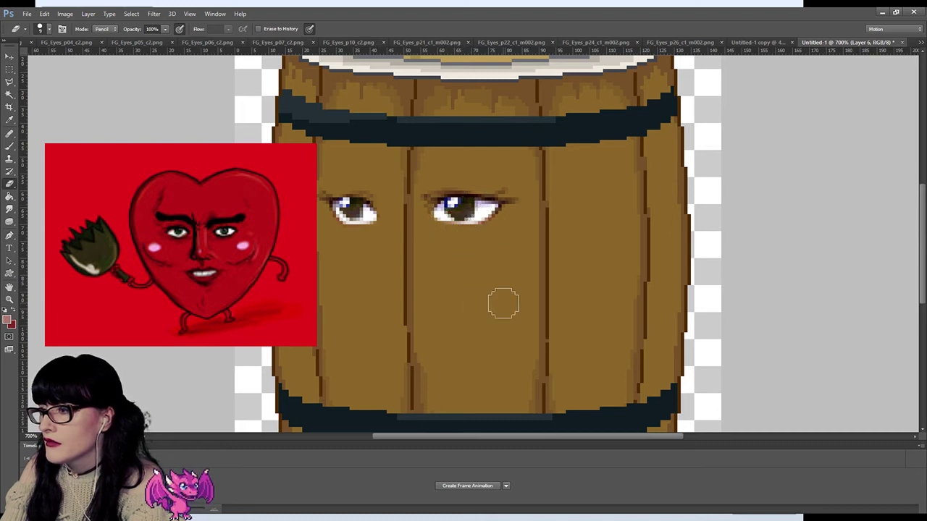
Erase the remaining blue pixels around the white highlight of the barrel's larger eye with a finer eraser.
left_click(9, 299)
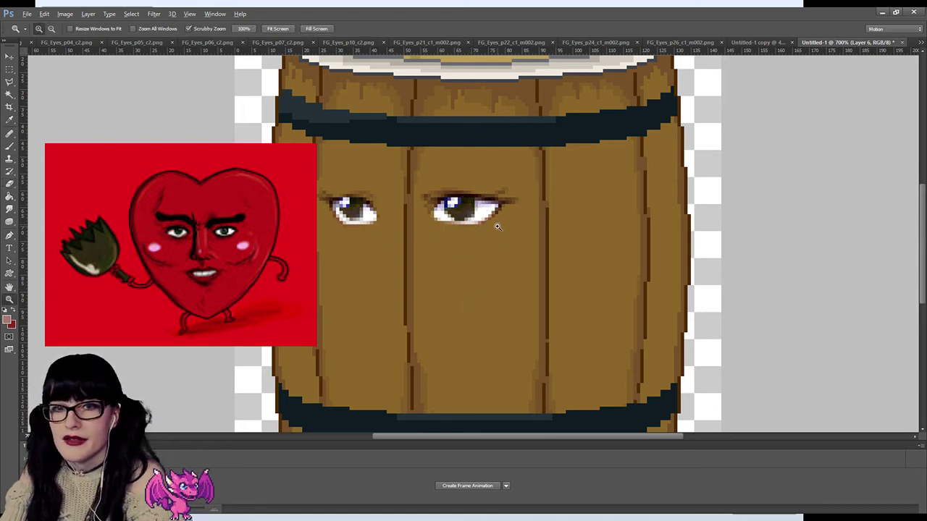
left_click_drag(497, 226, 561, 226)
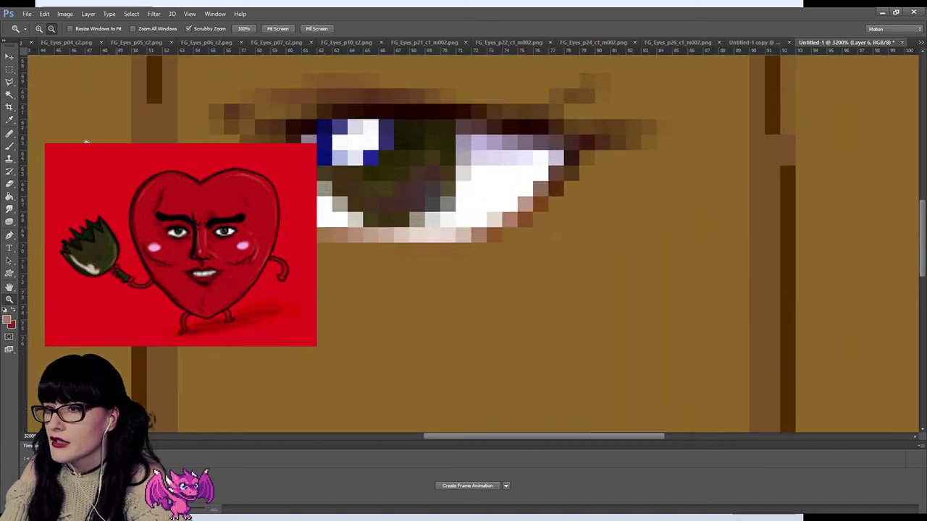
left_click(9, 184)
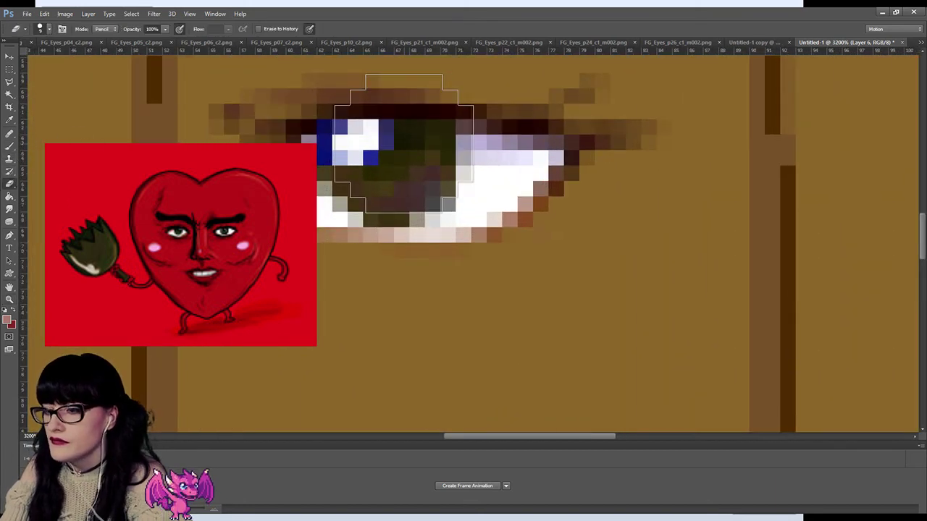
key("bracketleft")
key("bracketleft")
key("bracketleft")
key("bracketleft")
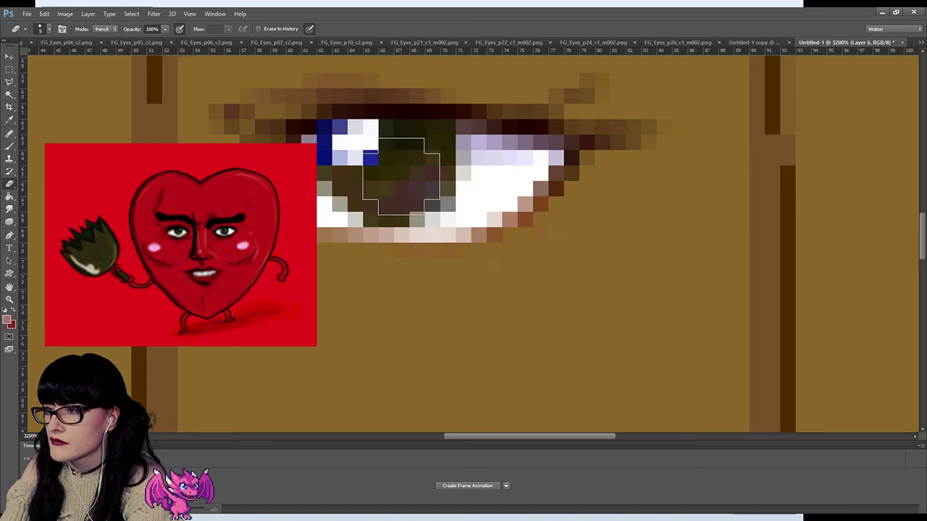
mouse_move(401, 176)
left_mouse_down()
mouse_move(333, 136)
mouse_move(290, 134)
mouse_move(302, 96)
mouse_move(310, 171)
mouse_move(341, 153)
left_mouse_up()
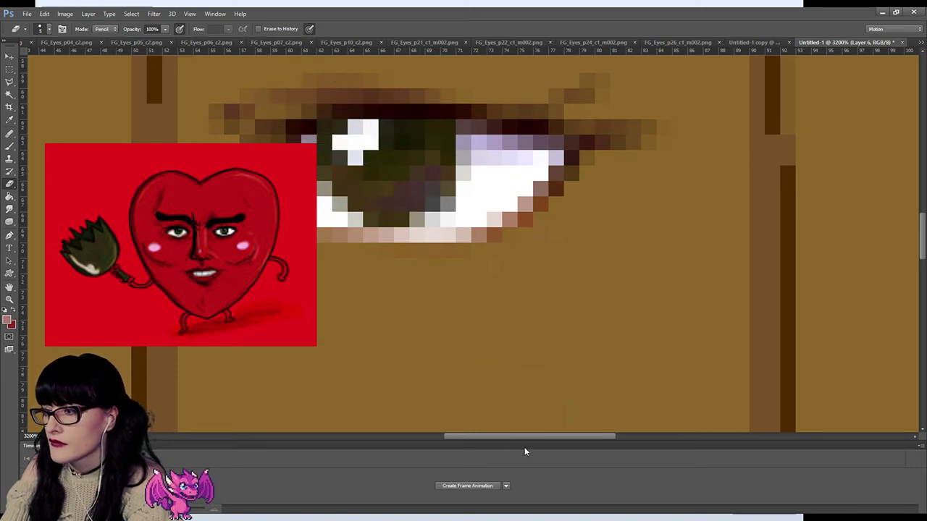
Erase the leftover dark blue pixel beside the white highlight of the barrel's smaller eye.
left_click_drag(469, 437, 404, 438)
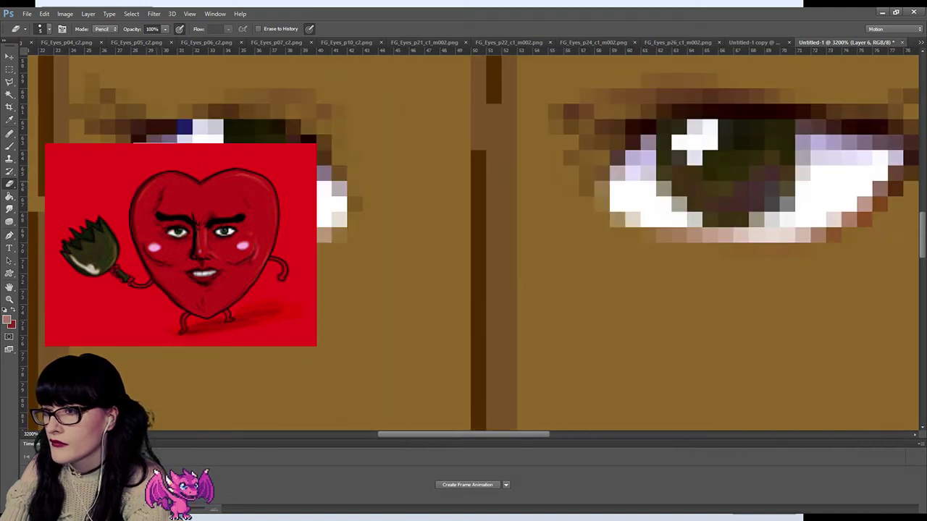
left_click_drag(148, 93, 165, 85)
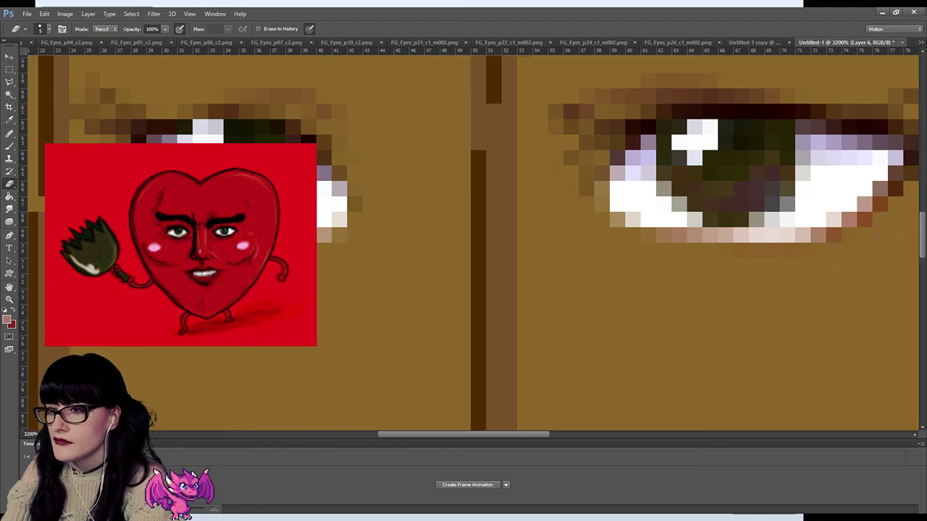
Examine the finished eyes on the whole barrel at reduced magnification.
left_click(9, 299)
left_click(383, 250, "alt")
left_click(383, 251, "alt")
left_click(383, 251, "alt")
left_click(386, 252, "alt")
left_click(387, 253, "alt")
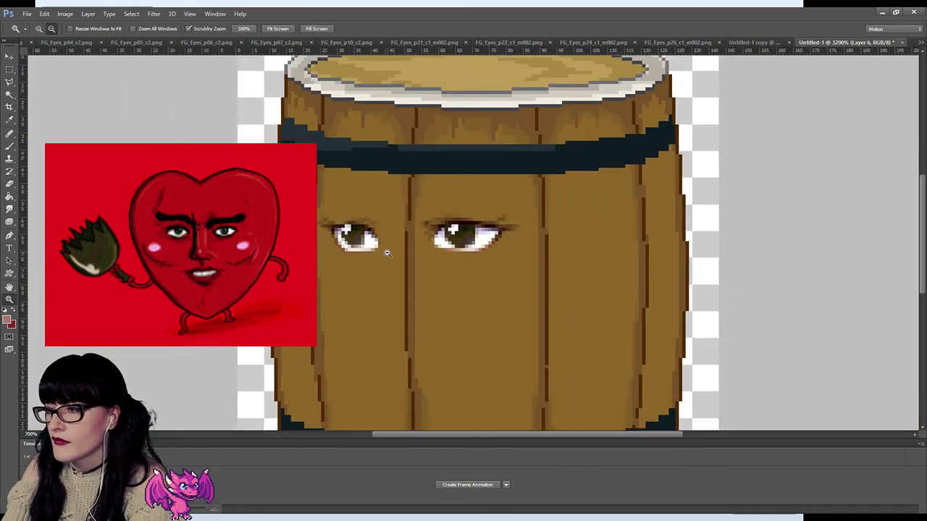
left_click(405, 257, "alt")
left_click(420, 261, "alt")
left_click(507, 272, "alt")
left_click(565, 275, "alt")
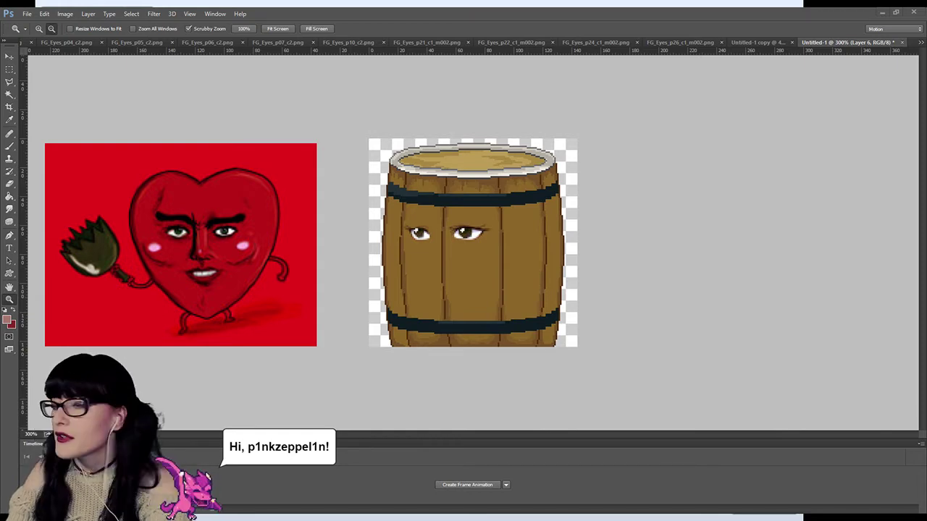
left_click(352, 149, "alt")
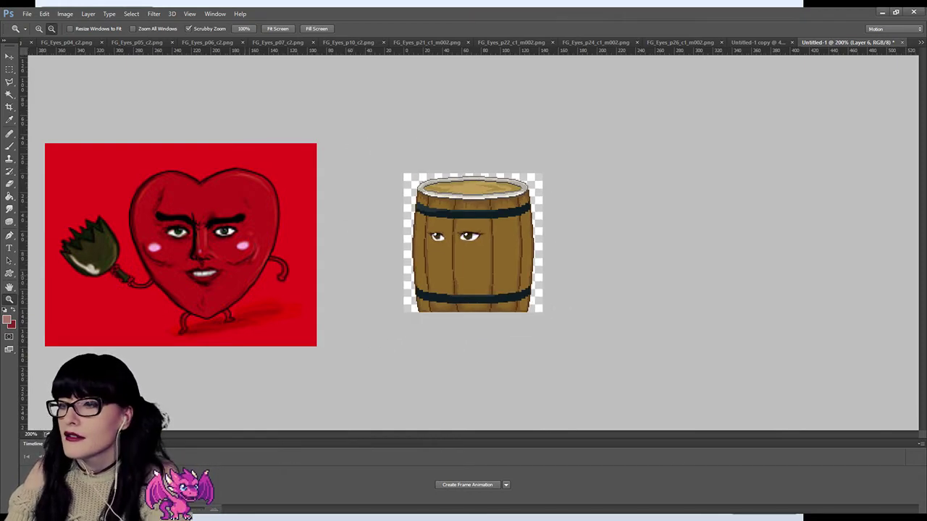
left_click(461, 241)
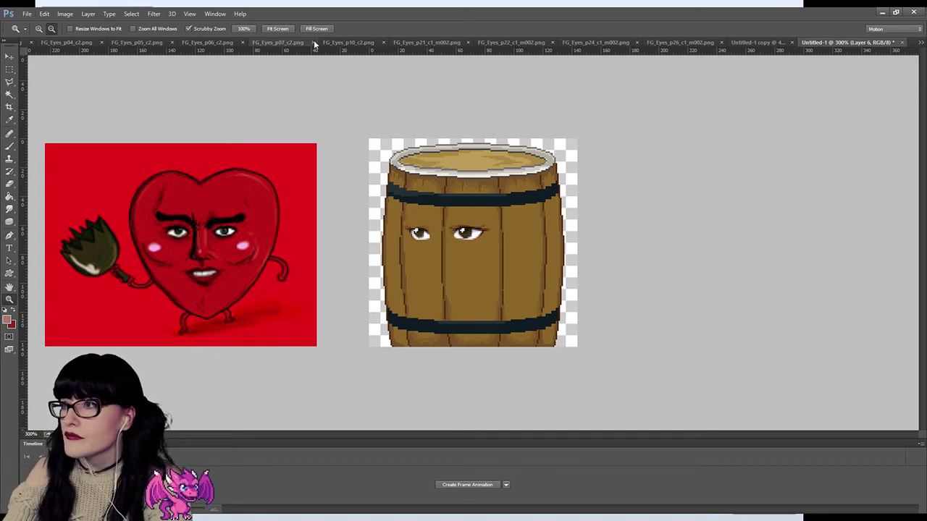
Close all the open FG_Eyes source images, from p01 to p26, leaving only Untitled-1 and Untitled-1 copy open.
left_click(172, 42)
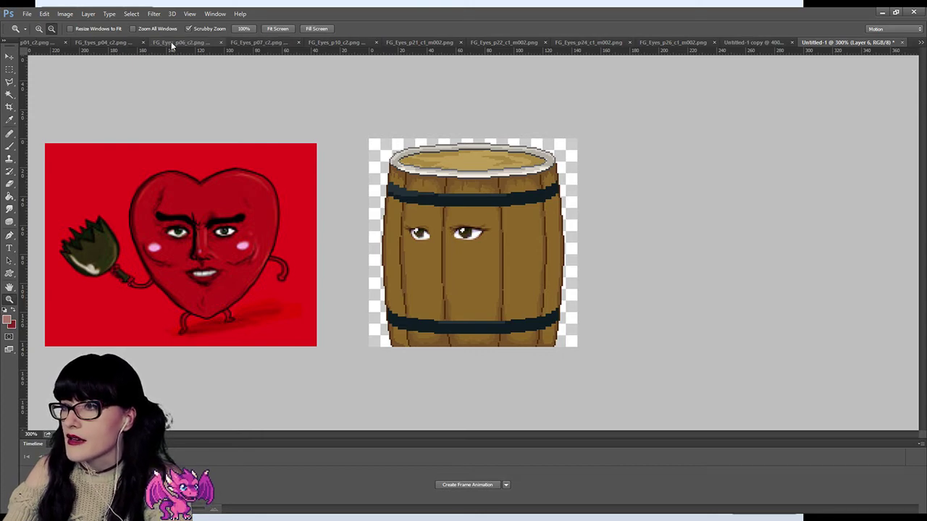
left_click(220, 42)
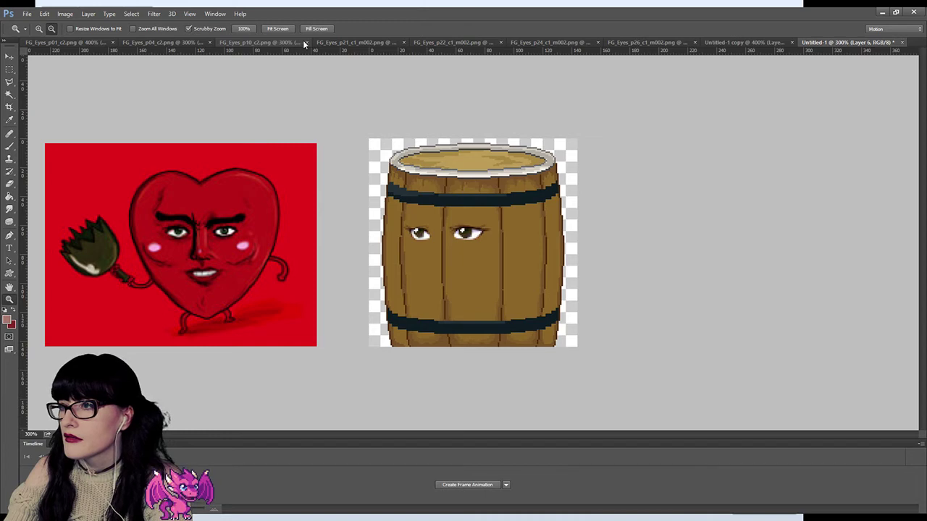
left_click(306, 43)
left_click(239, 44)
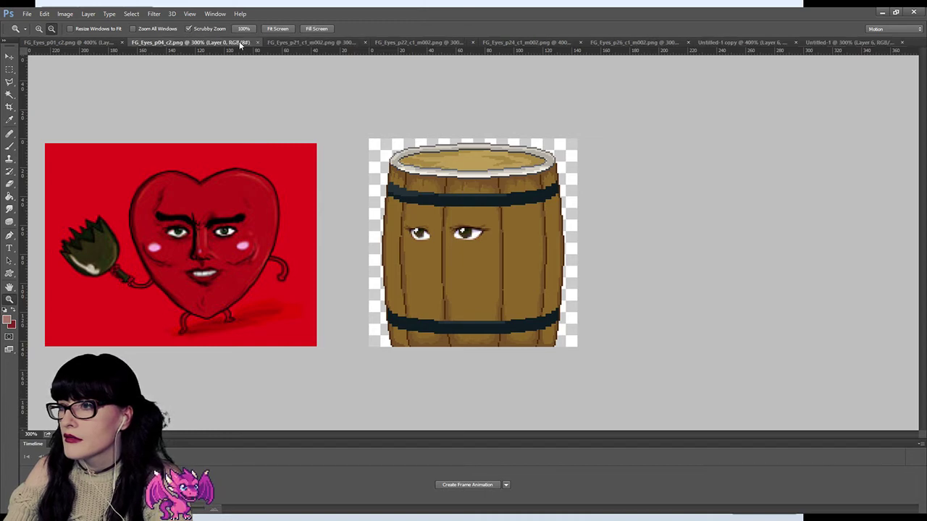
left_click(258, 42)
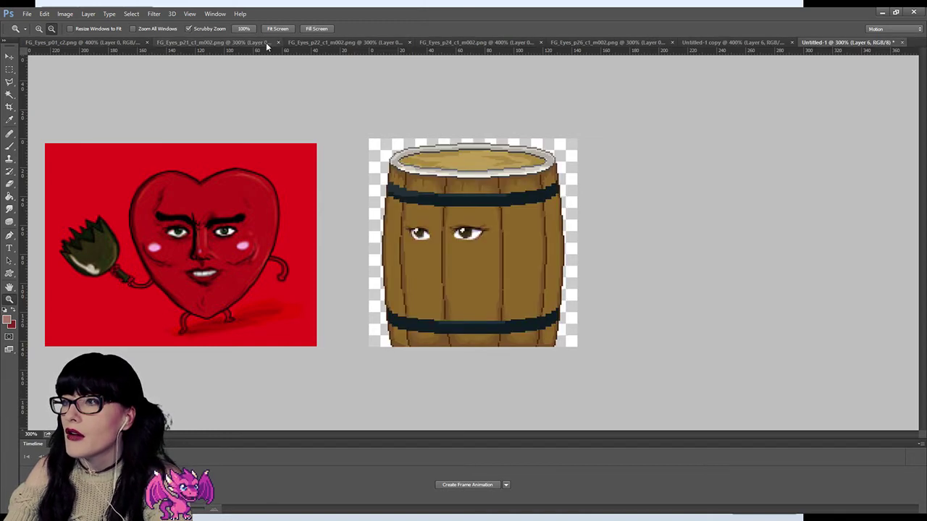
left_click(266, 42)
left_click(293, 43)
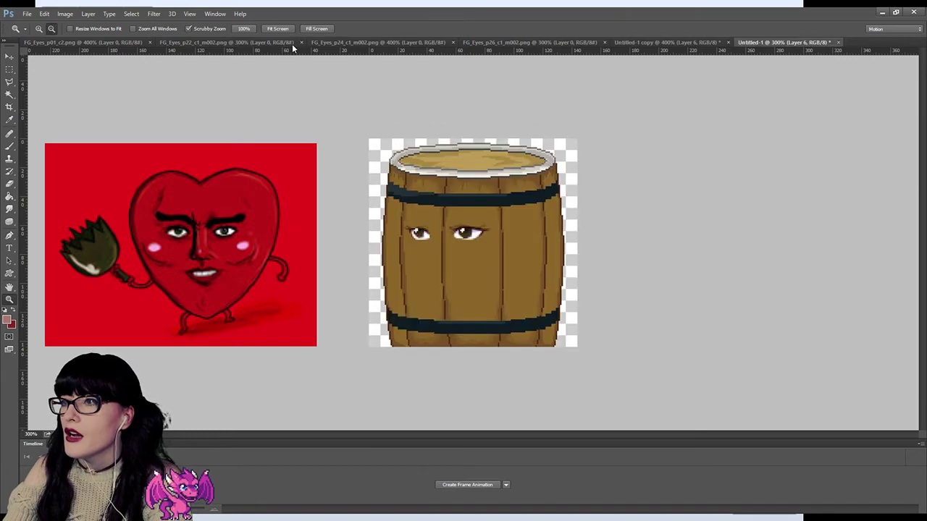
left_click(268, 41)
left_click(302, 43)
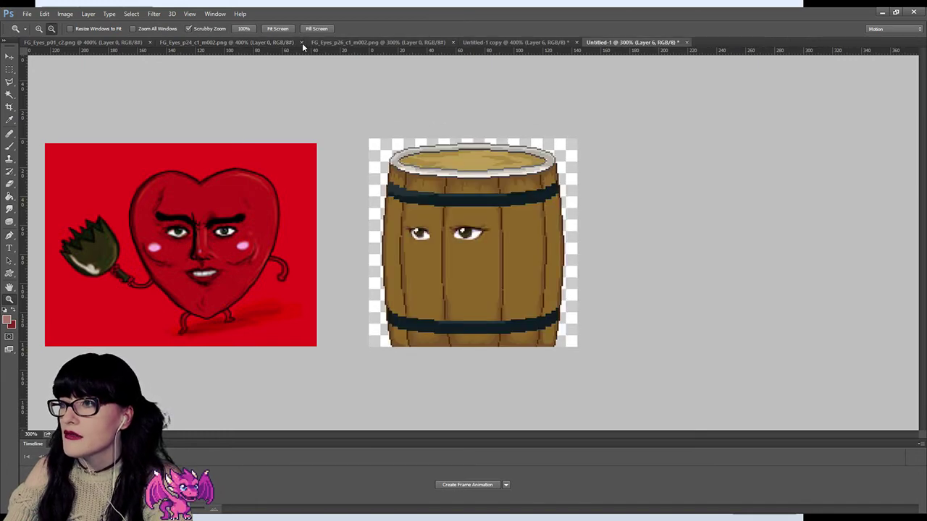
left_click(302, 42)
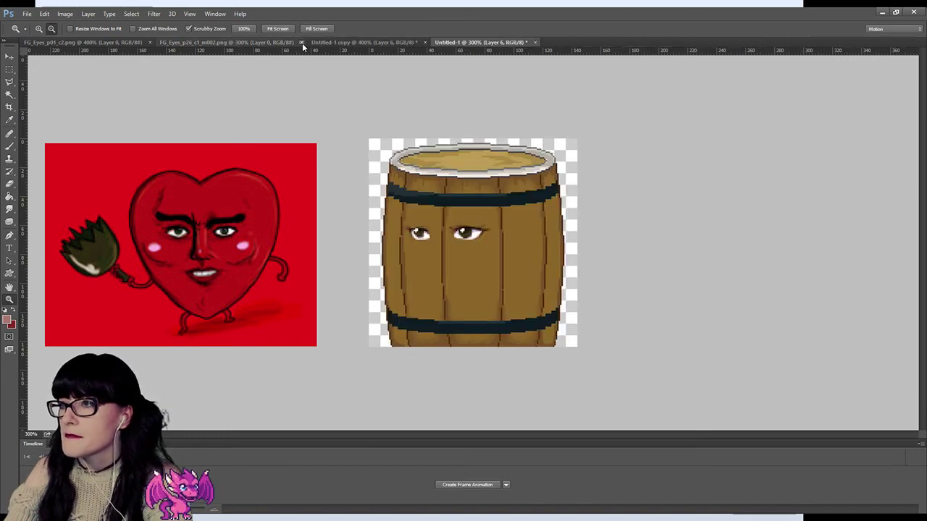
left_click(302, 43)
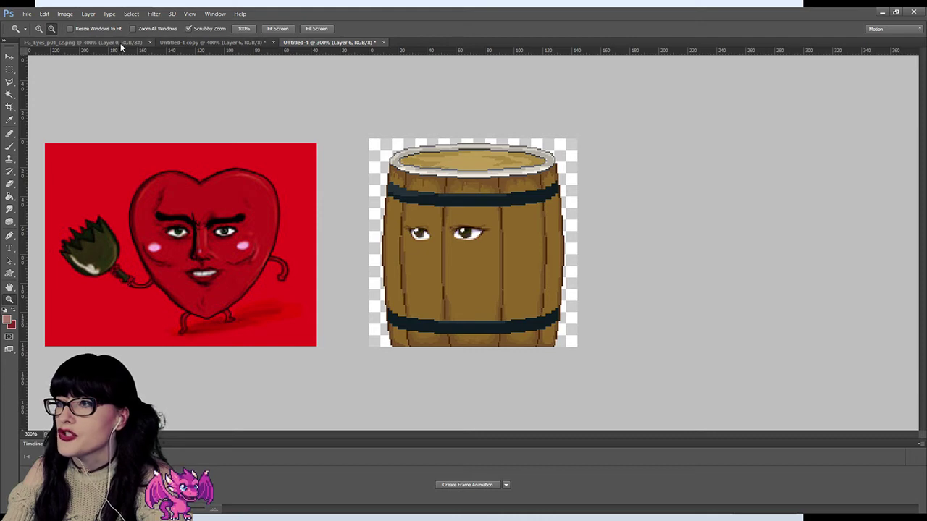
left_click(467, 230)
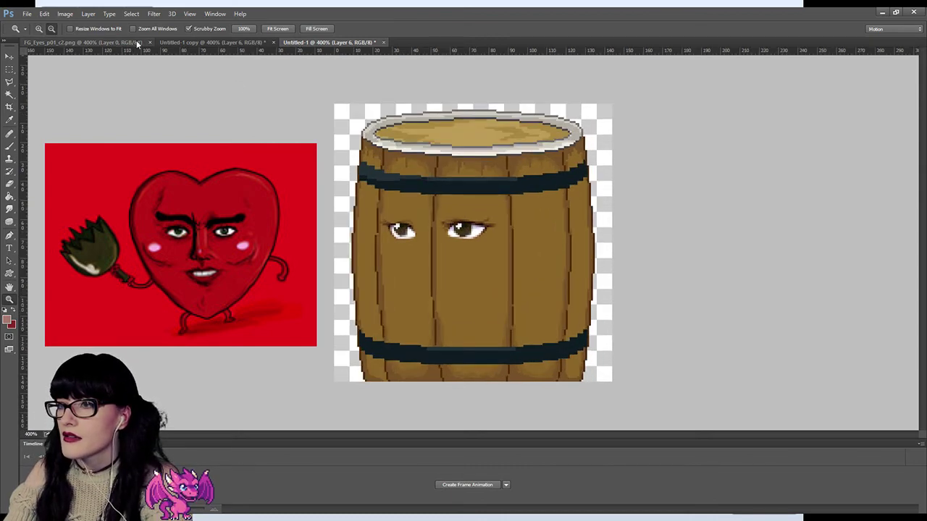
left_click(148, 42)
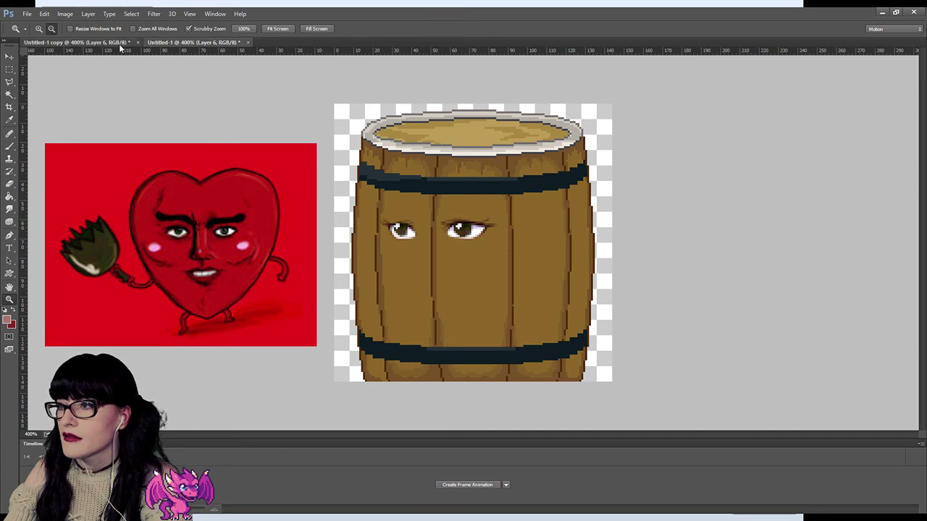
Compare Untitled-1 with Untitled-1 copy and close the copy that has the blue irises.
left_click(120, 45)
left_click(161, 42)
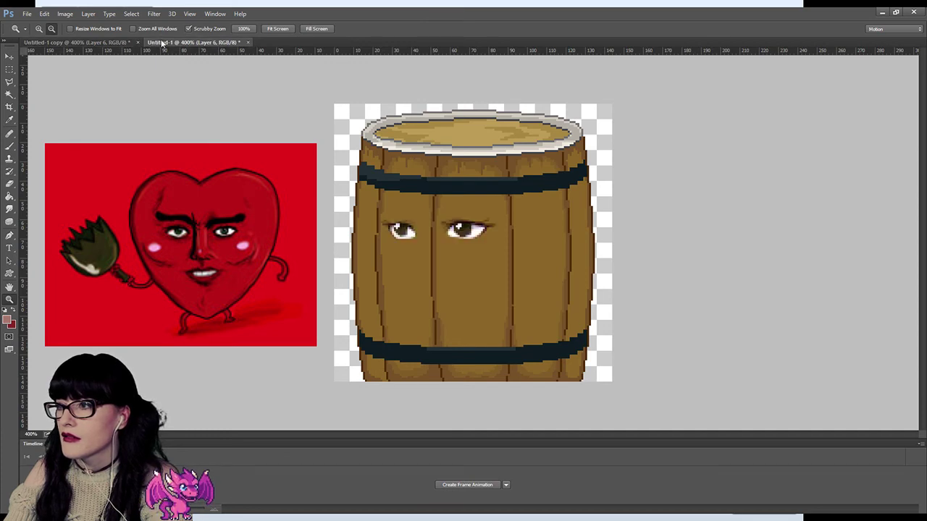
left_click(128, 43)
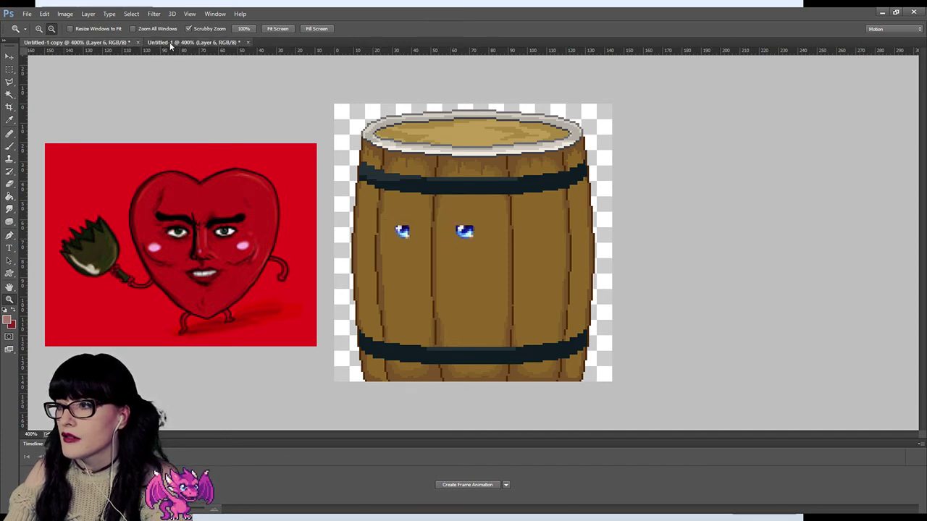
left_click(171, 44)
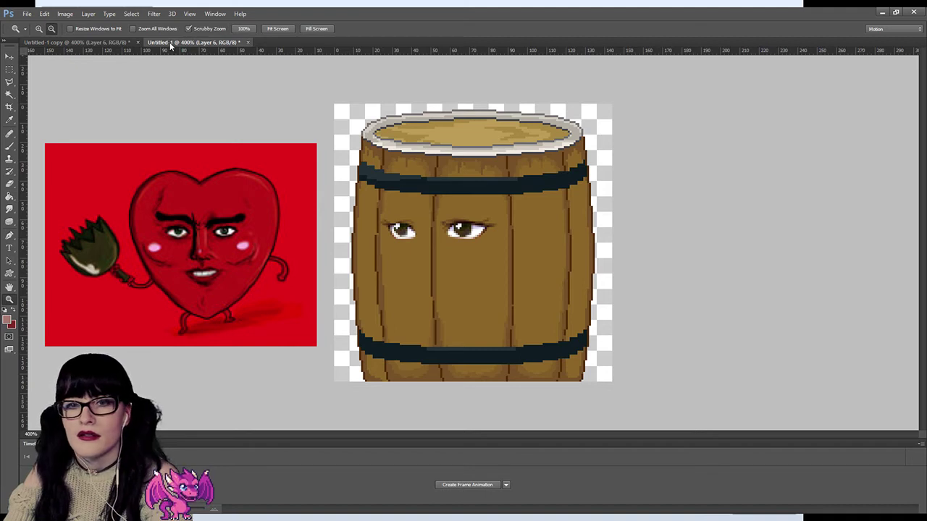
left_click(133, 42)
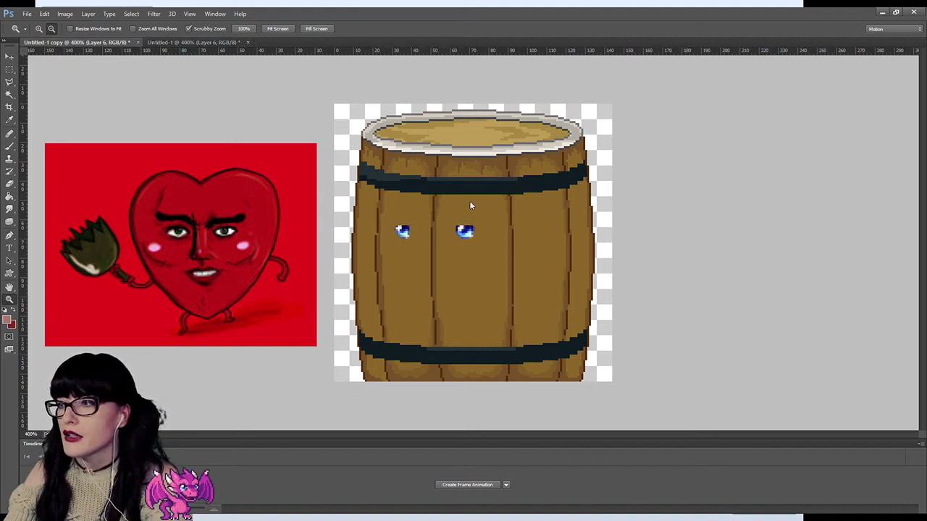
key("ctrl+w")
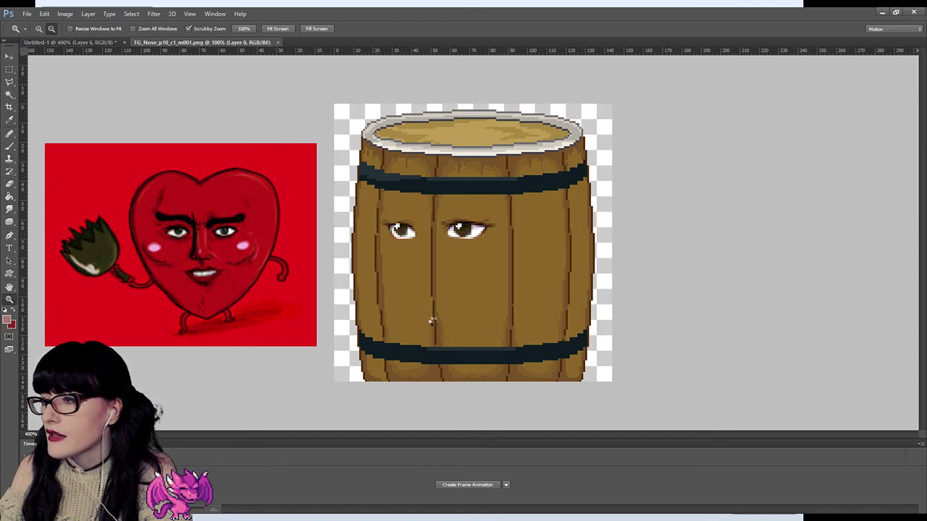
Copy the whole nose image from FG_Nose_p10_c1_m001.png and paste it into Untitled-1.
left_click(80, 42)
left_click(202, 42)
left_click(9, 69)
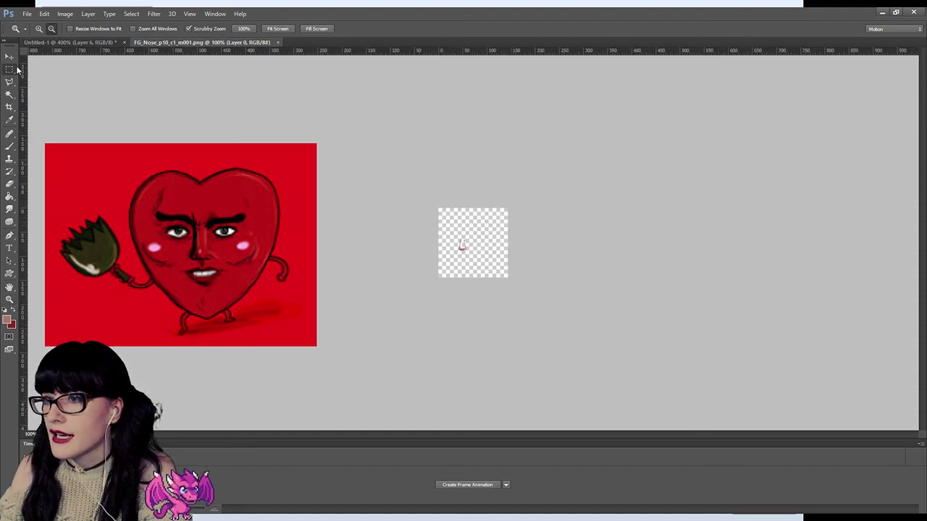
key("ctrl+a")
key("ctrl+c")
left_click(69, 42)
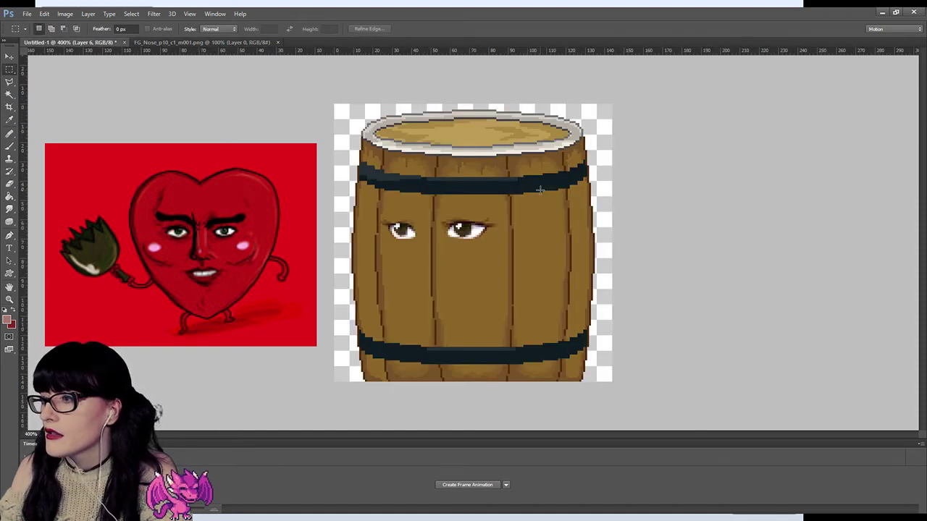
key("ctrl+v")
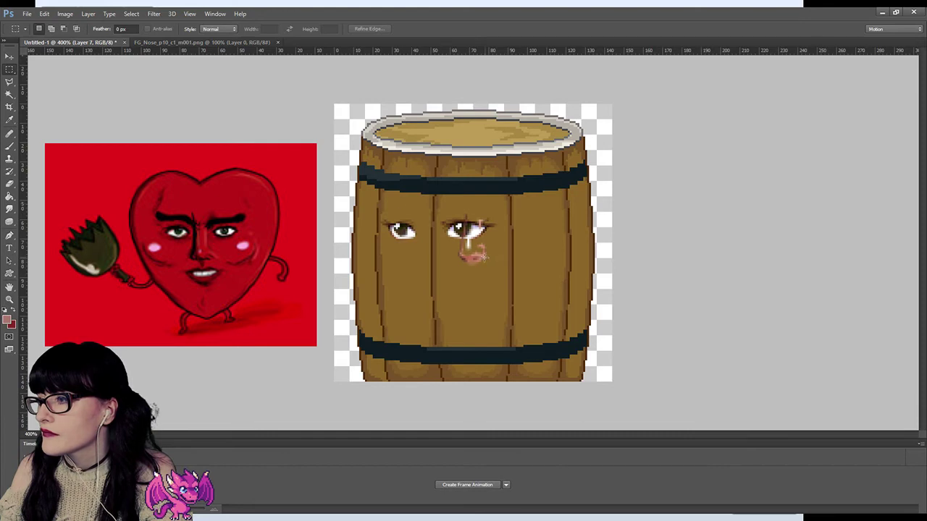
Move the pasted nose between and just below the barrel's eyes, centred on the plank seam, and fine-tune its position.
left_click(9, 55)
left_click_drag(482, 264, 431, 286)
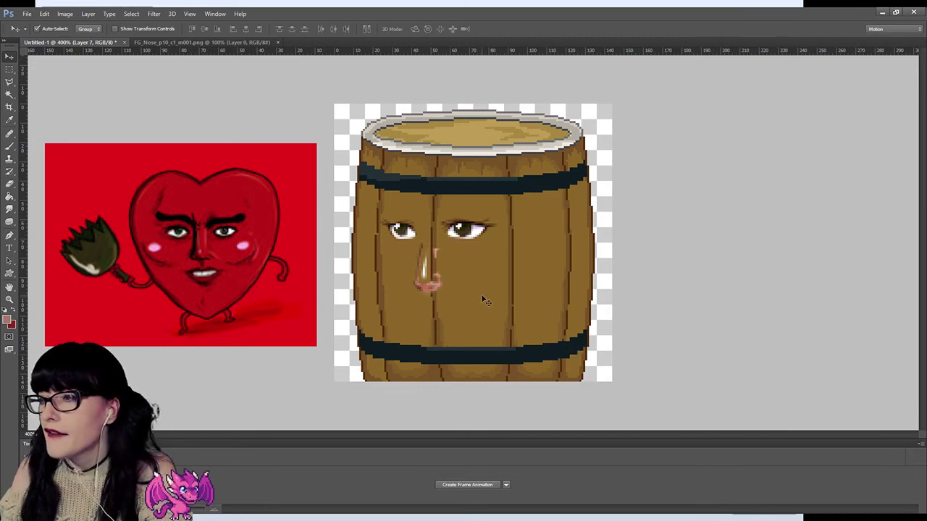
left_click_drag(443, 289, 437, 278)
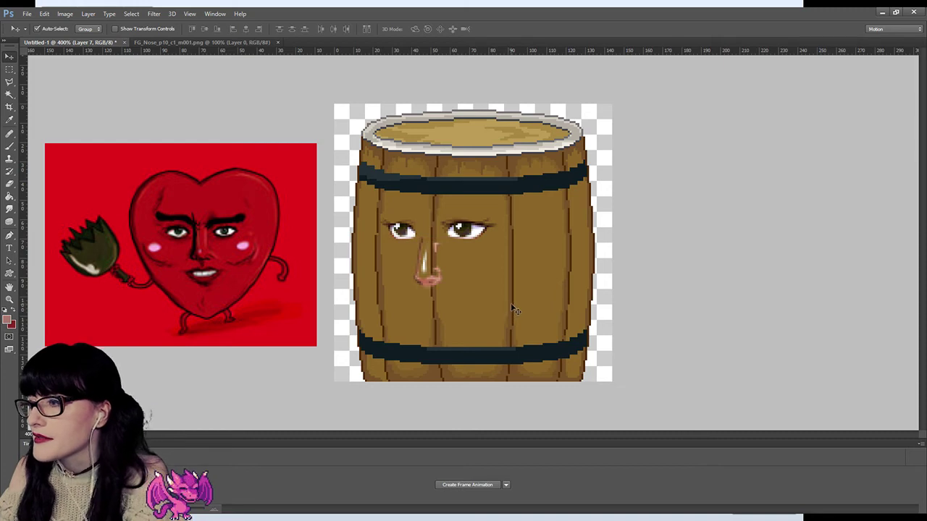
key("Left")
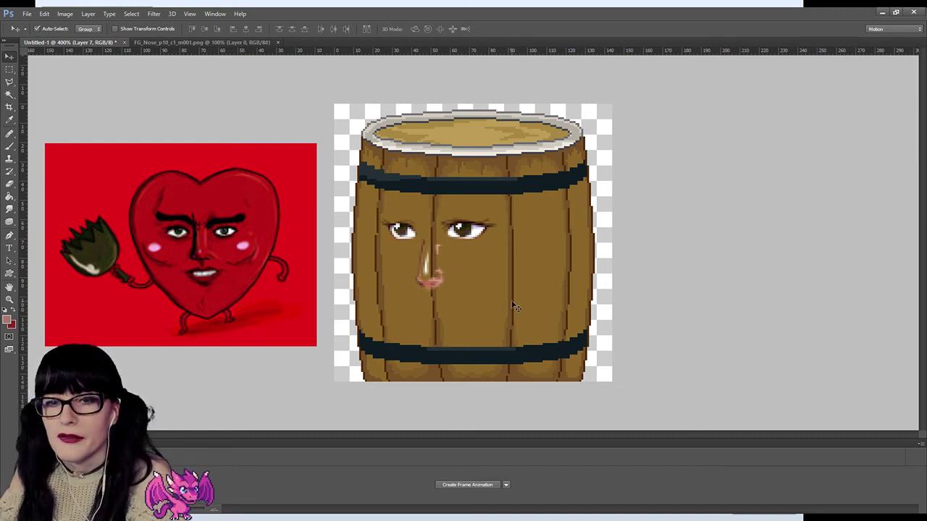
Erase the white highlight along the bridge of the barrel's nose.
key("z")
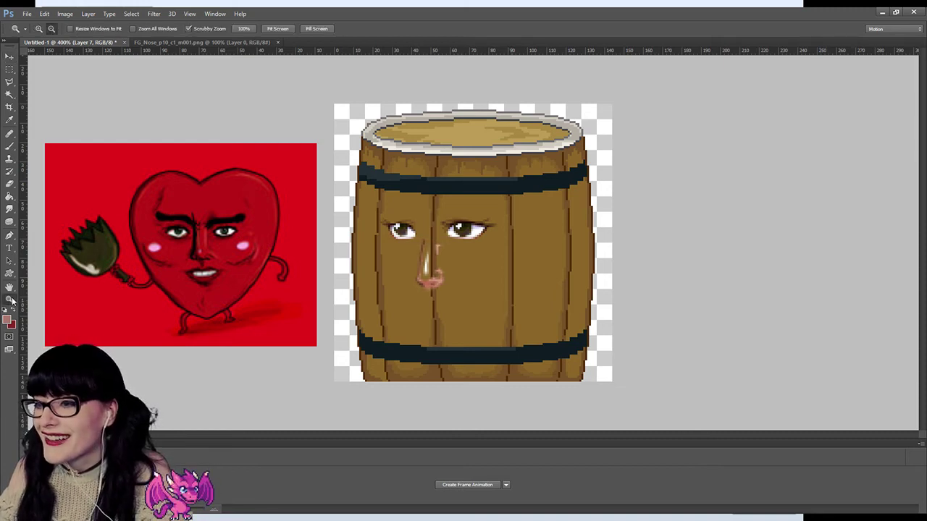
key("alt")
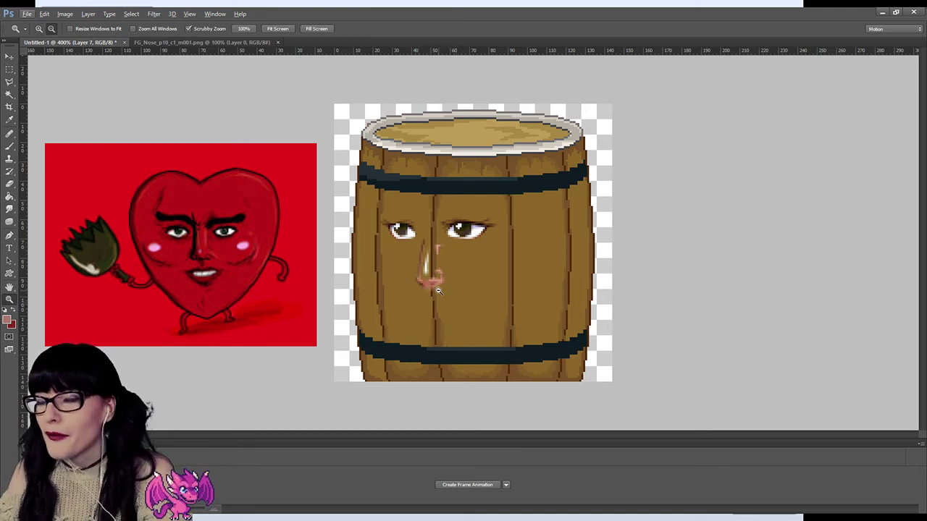
left_click(433, 287)
left_click_drag(433, 287, 425, 286)
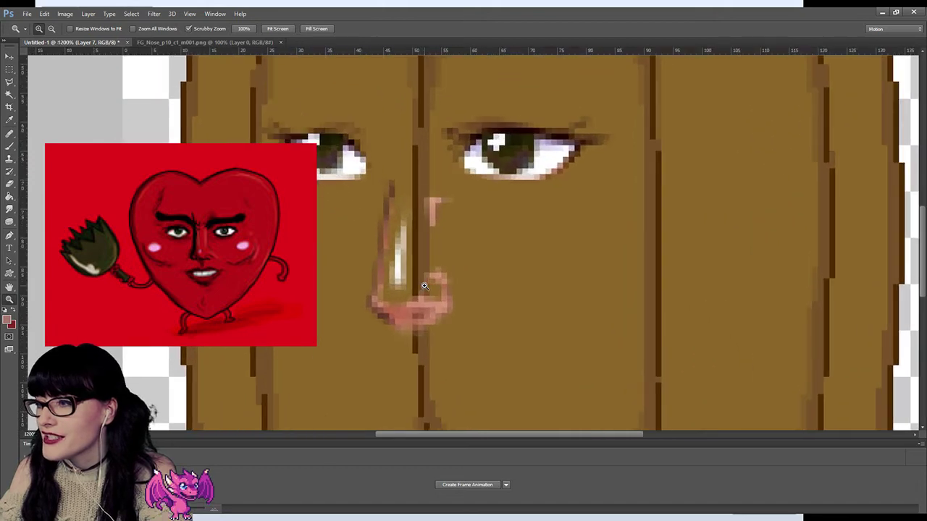
left_click(9, 183)
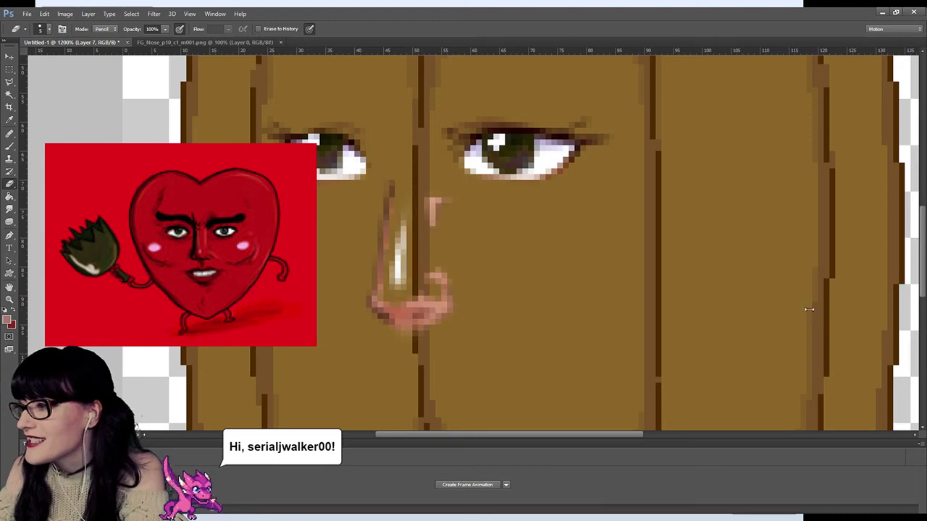
left_click_drag(397, 285, 406, 232)
Erase the rest of the white highlight inside the barrel's nose with the eraser size set to 3.
key("bracketleft")
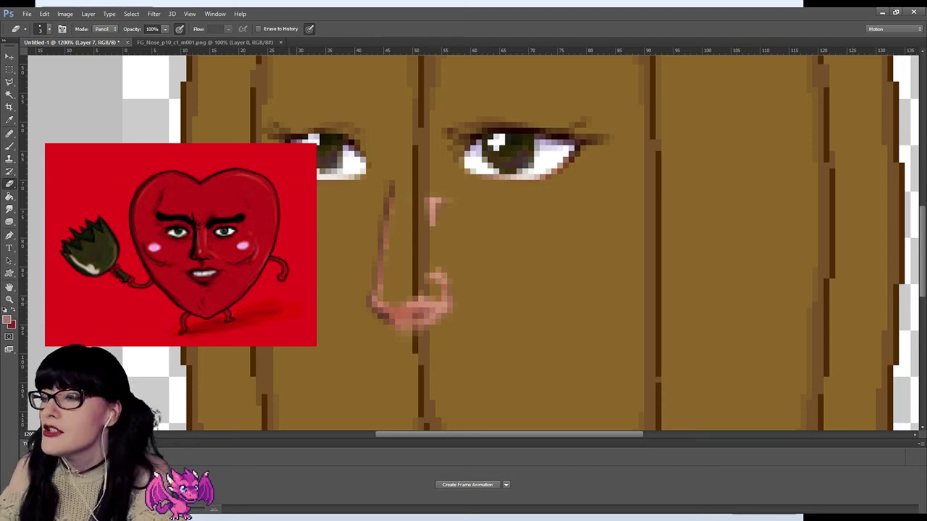
Inspect the nose's bridge, light patch and nostril edges up close and compare them with the whole barrel face.
left_click(9, 299)
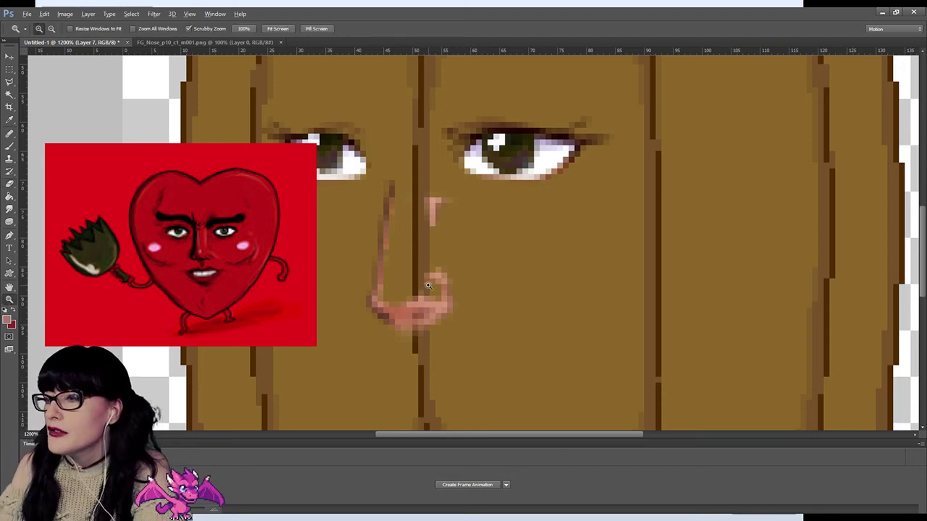
left_click_drag(412, 284, 428, 285)
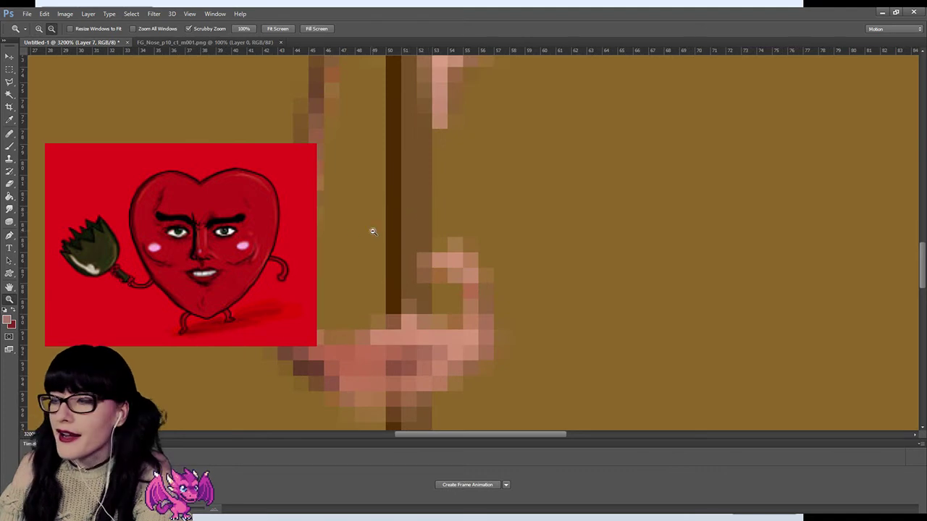
left_click(10, 184)
scroll(373, 242, "up", 1)
scroll(373, 242, "up", 1)
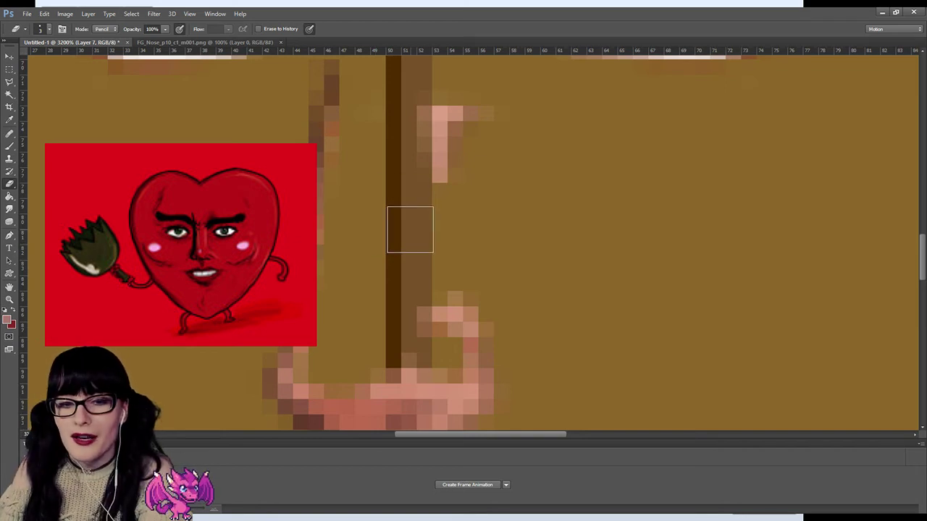
scroll(409, 230, "up", 4)
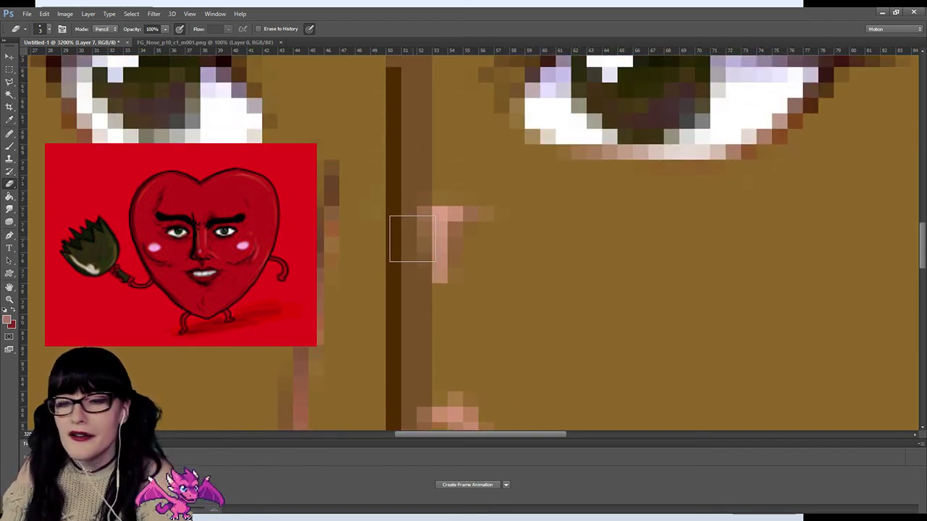
scroll(385, 239, "up", 1)
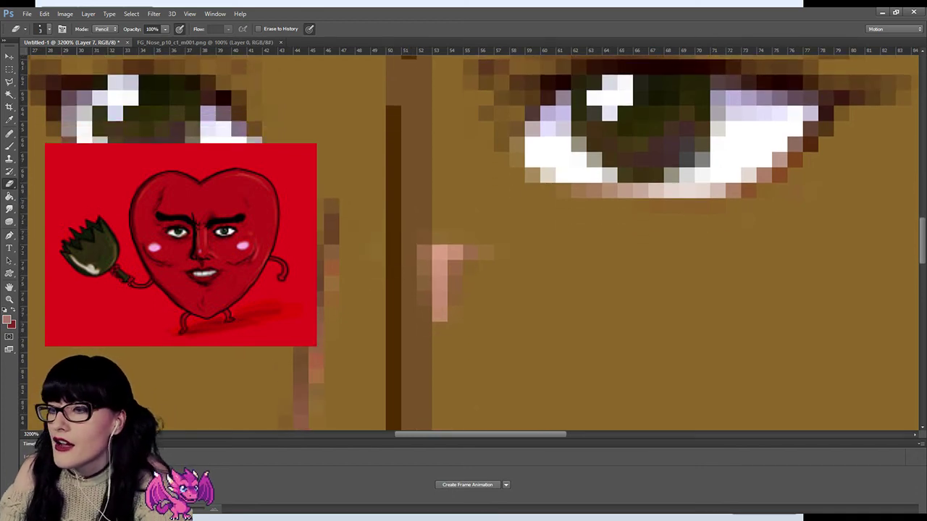
left_click(13, 303)
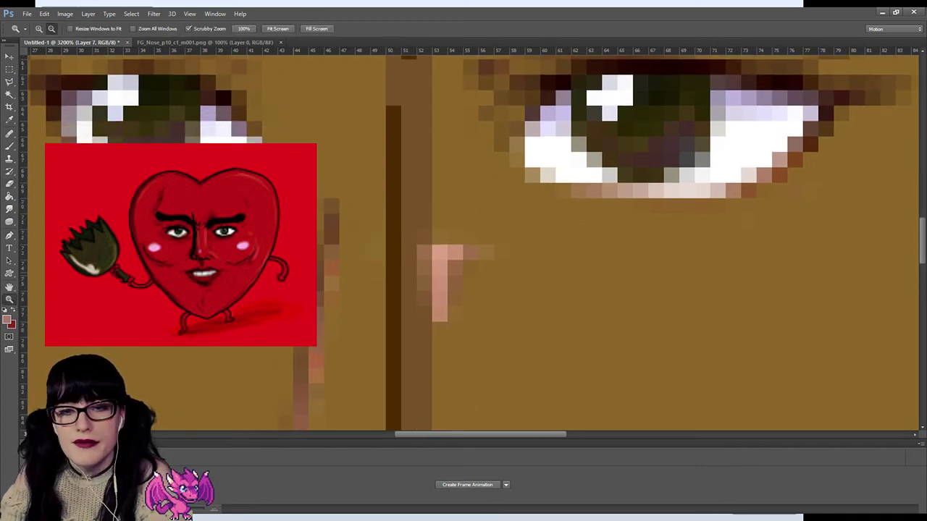
left_click(368, 253, "alt")
left_click(369, 254, "alt")
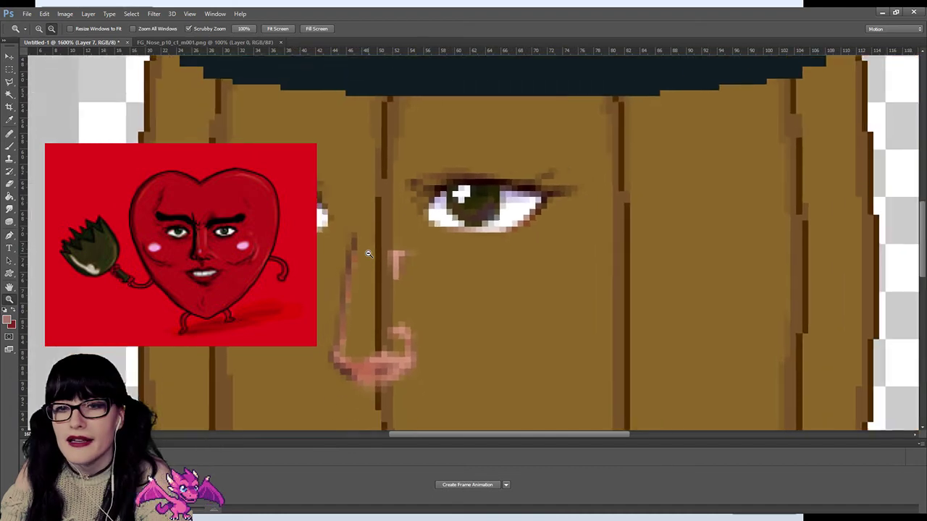
left_click(368, 253, "alt")
left_click(369, 254, "alt")
left_click(368, 254, "alt")
left_click(369, 253, "alt")
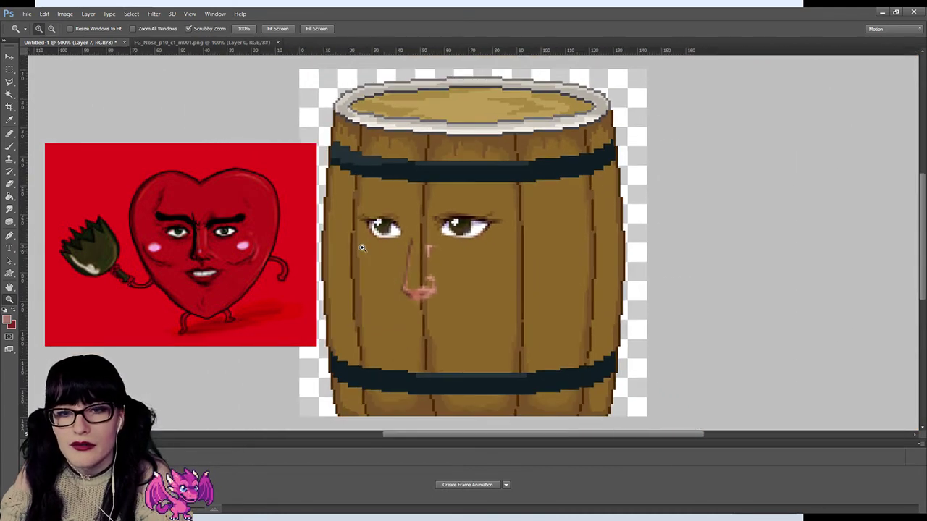
left_click(371, 252)
left_click(375, 250)
left_click(381, 249)
left_click_drag(380, 249, 590, 253)
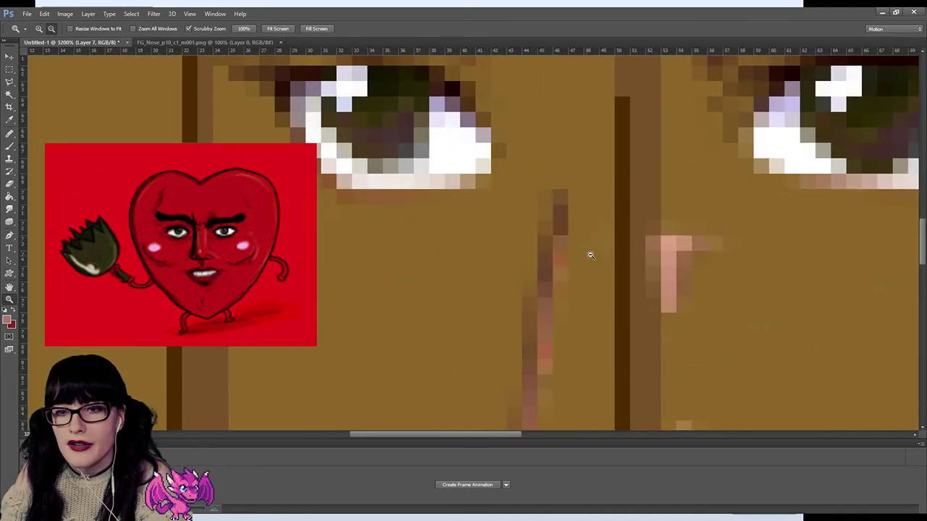
left_click(9, 183)
scroll(606, 244, "down", 3)
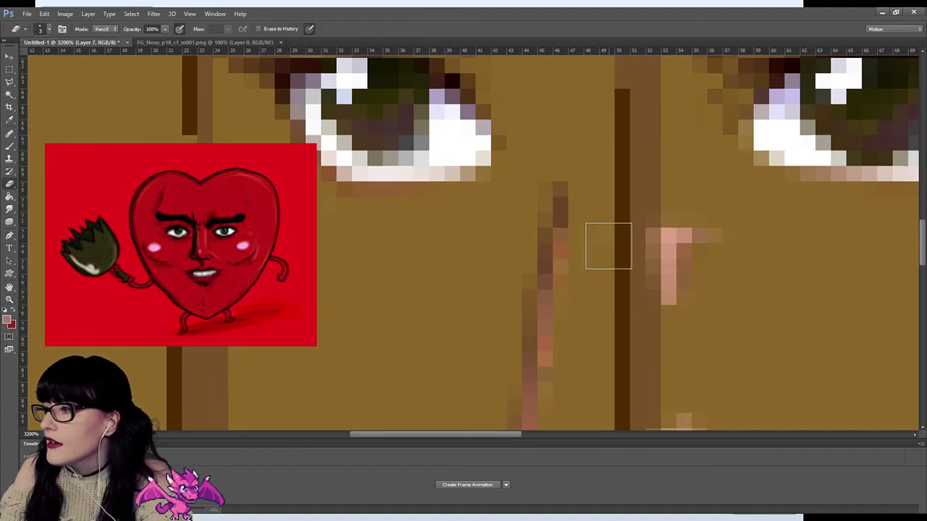
scroll(667, 210, "down", 10)
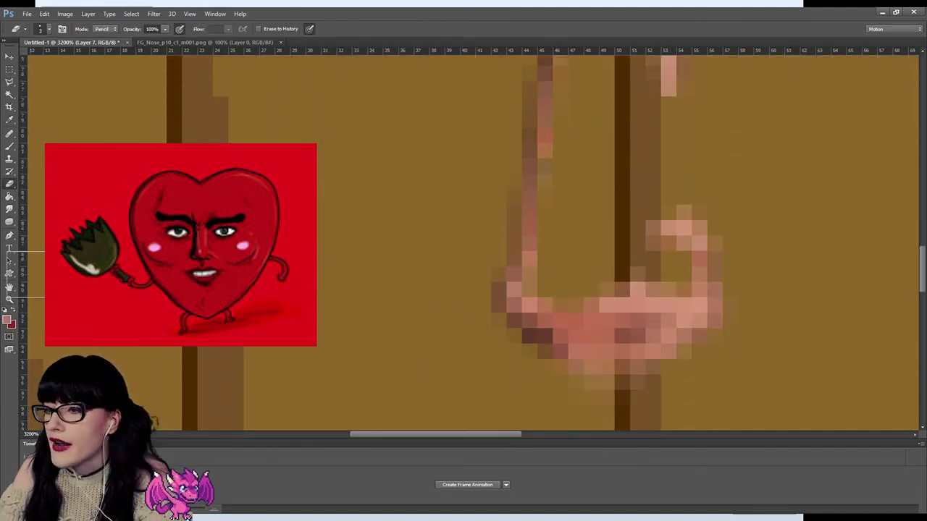
Recolour the pink nose layer to muted browns that match the barrel's wood.
left_click(10, 299)
scroll(453, 219, "down", 5)
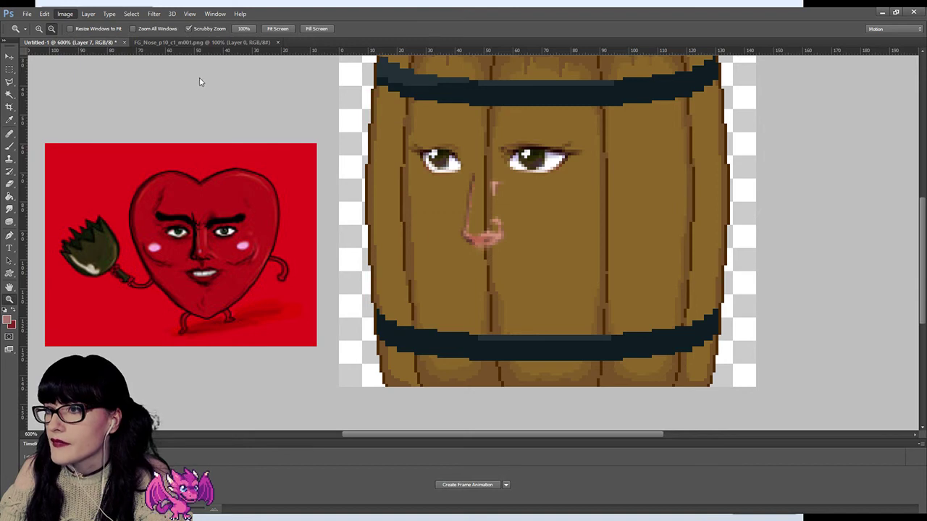
key("i")
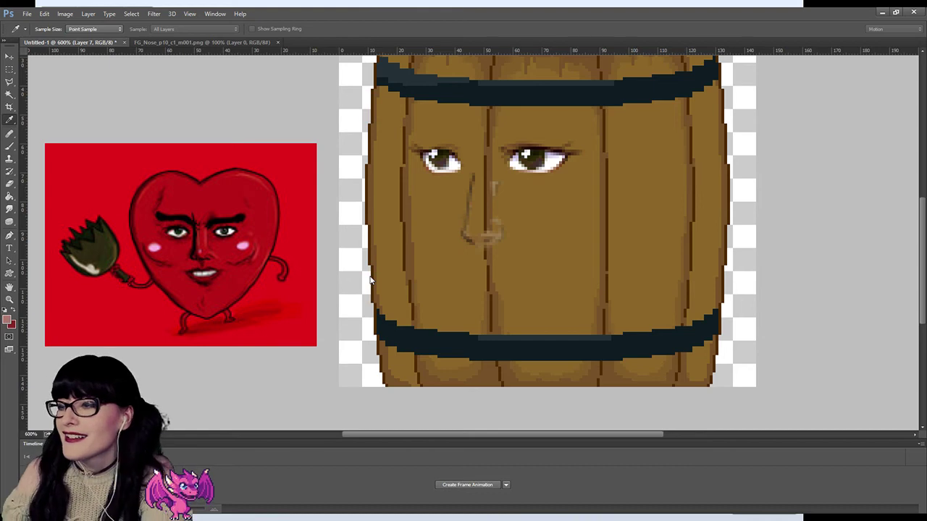
Erase the light highlight pixels beside the plank seam near the upper part of the nose.
key("z")
left_click(492, 209)
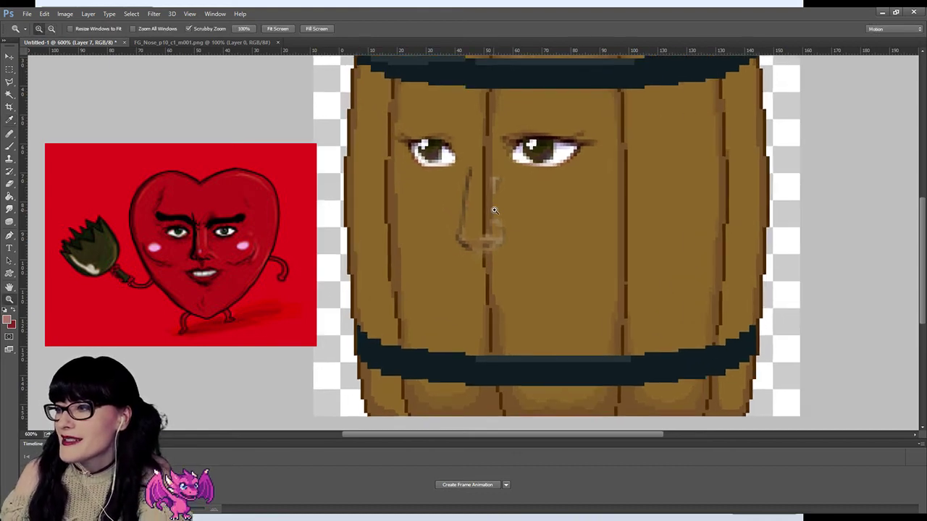
left_click(492, 209)
left_click(494, 210)
left_click(494, 210)
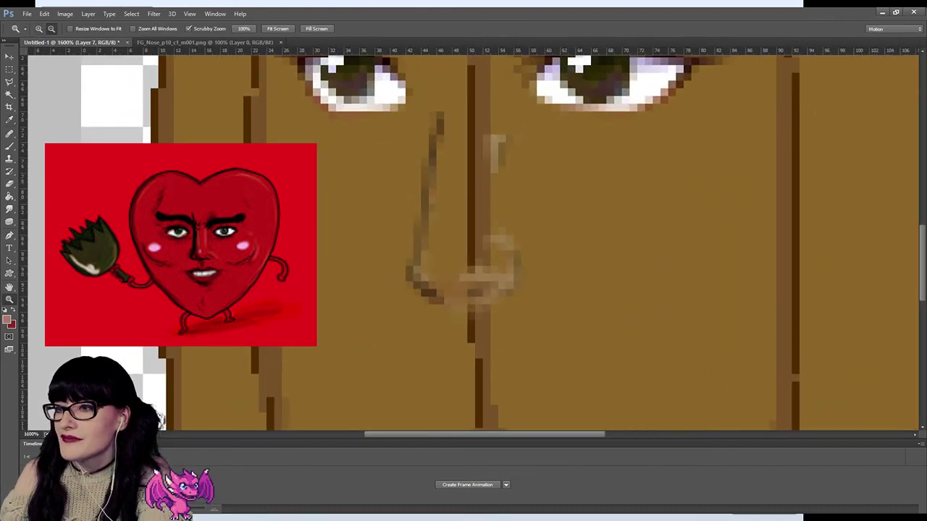
left_click(335, 236)
key("e")
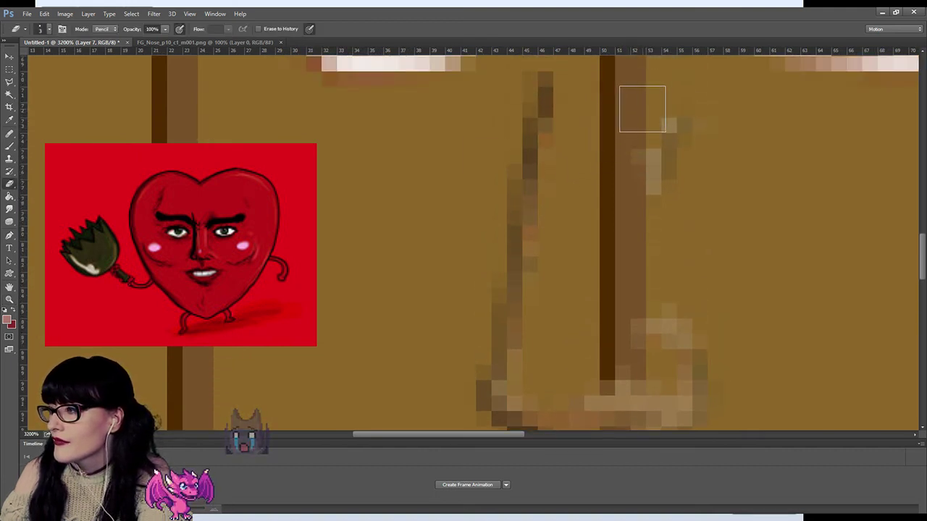
left_click(633, 170)
scroll(624, 248, "down", 1)
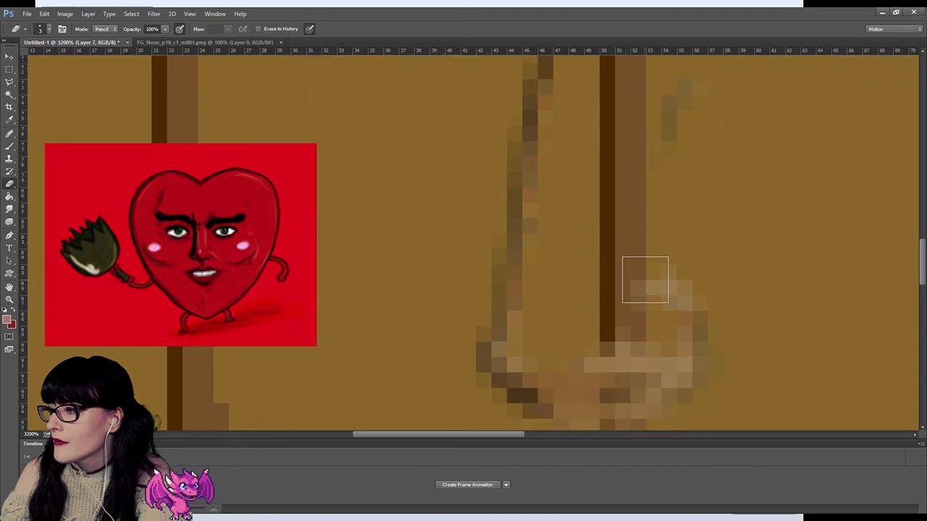
scroll(641, 279, "down", 1)
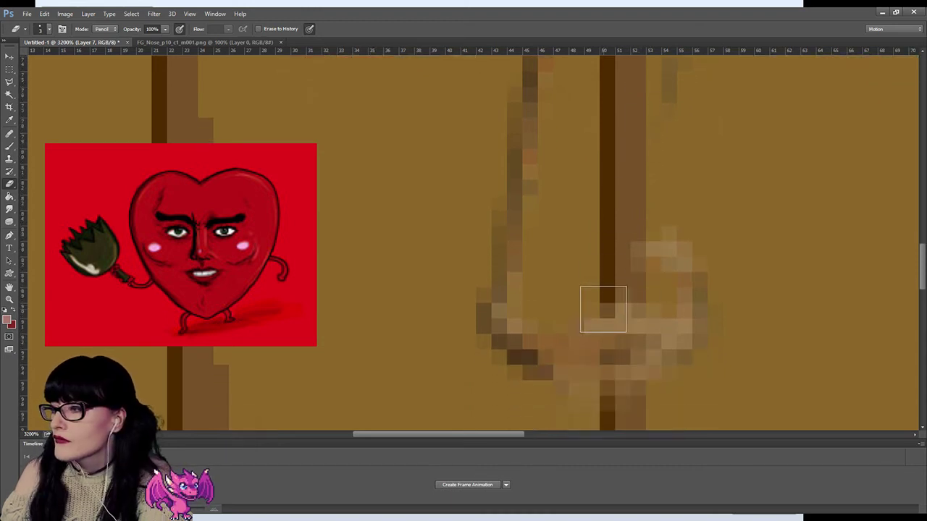
Examine how the recoloured nose fits with the eyes and the rest of the barrel.
key("z")
left_click(474, 200, "alt")
left_click(474, 200, "alt")
left_click(475, 199, "alt")
left_click(474, 200, "alt")
left_click(474, 200, "alt")
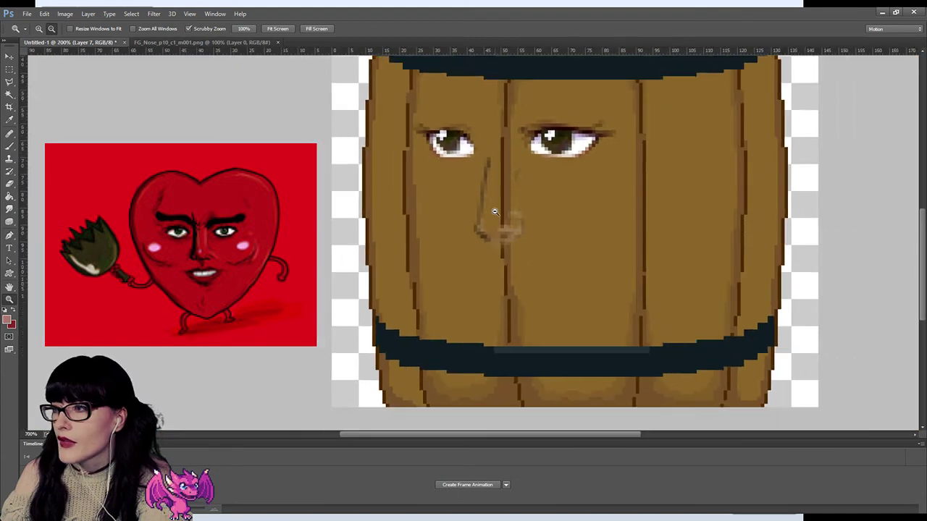
left_click(489, 241, "alt")
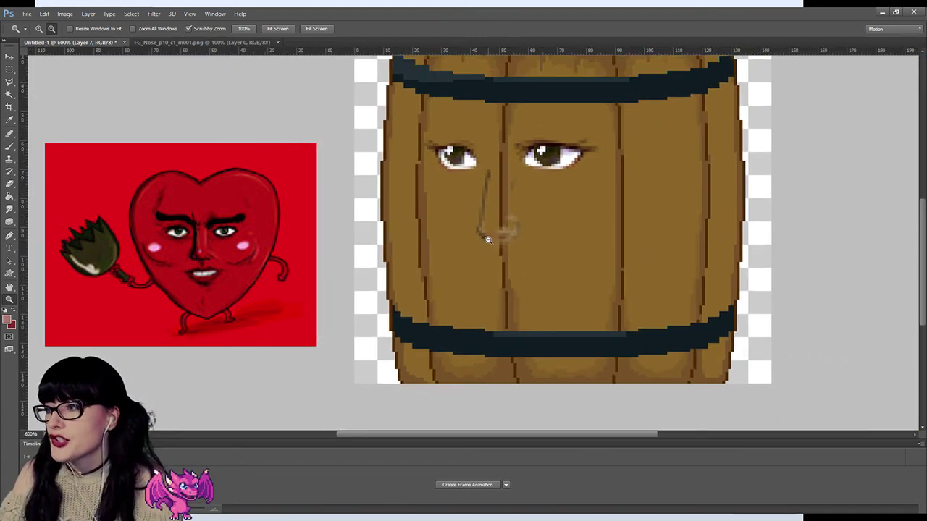
left_click(495, 257, "alt")
left_click(431, 254)
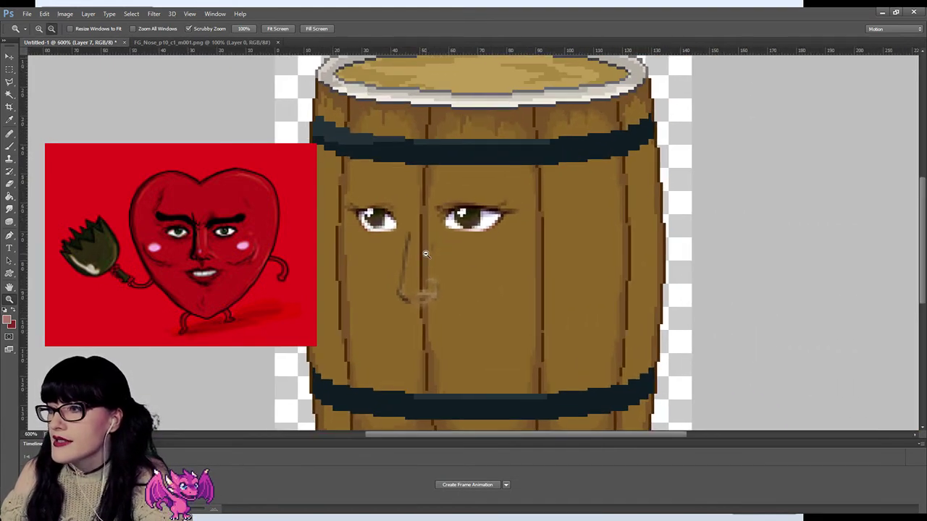
On a new layer beneath the nose, sample the barrel's brown and paint over the plank seam between the eyes and through the nose.
left_click(423, 262)
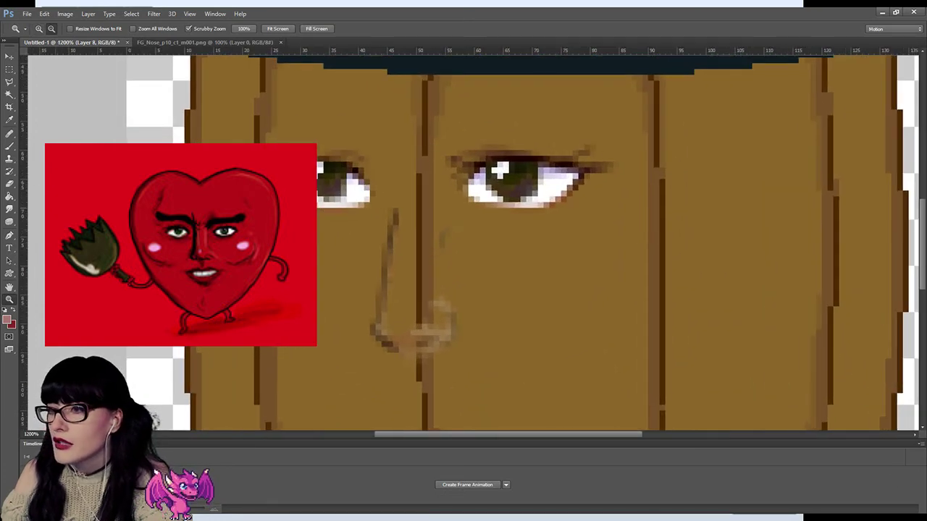
left_click(9, 145)
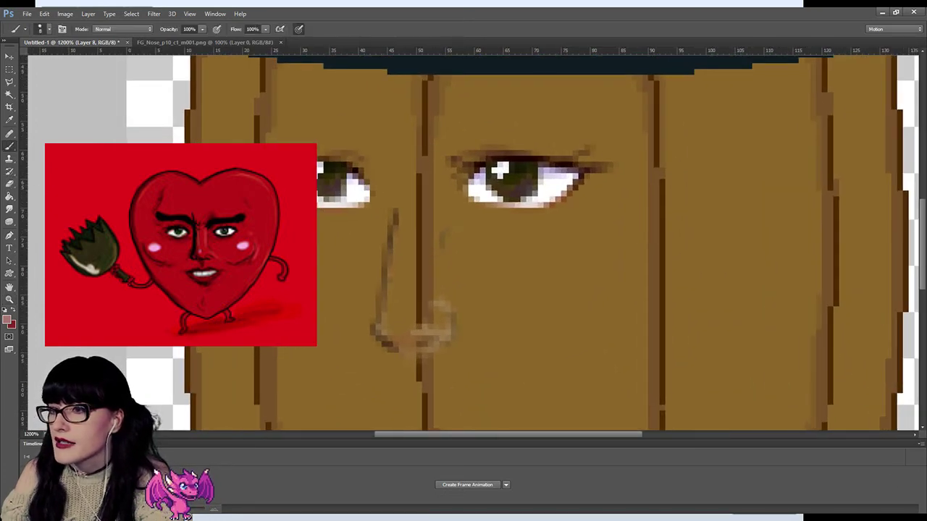
left_click(10, 120)
left_click(401, 282)
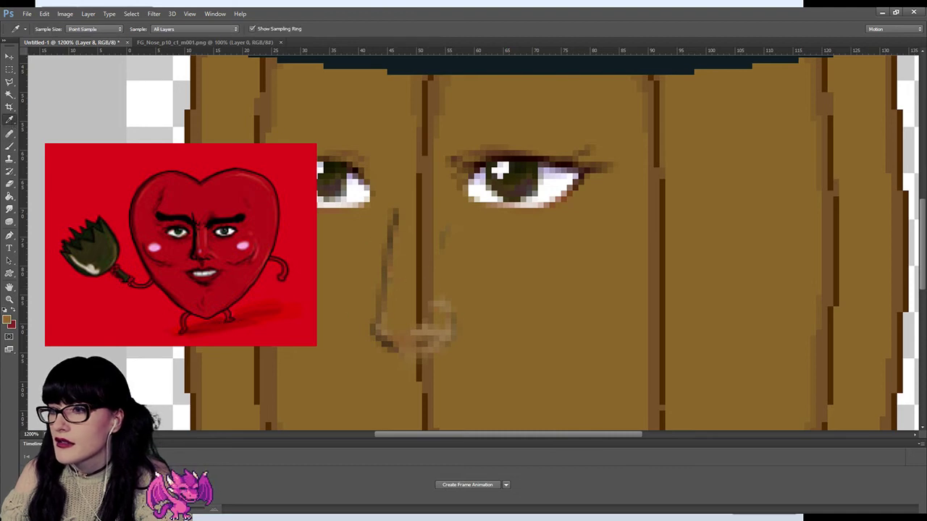
left_click(9, 146)
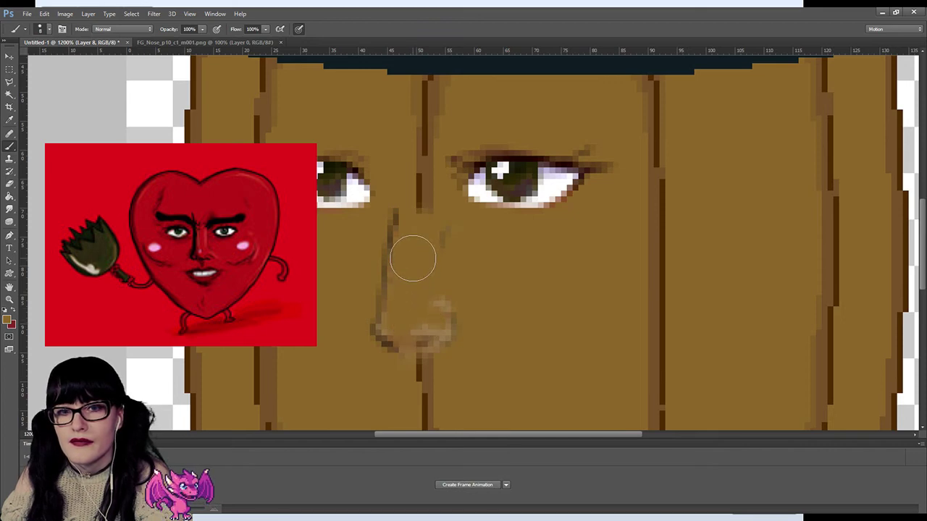
left_click(418, 191)
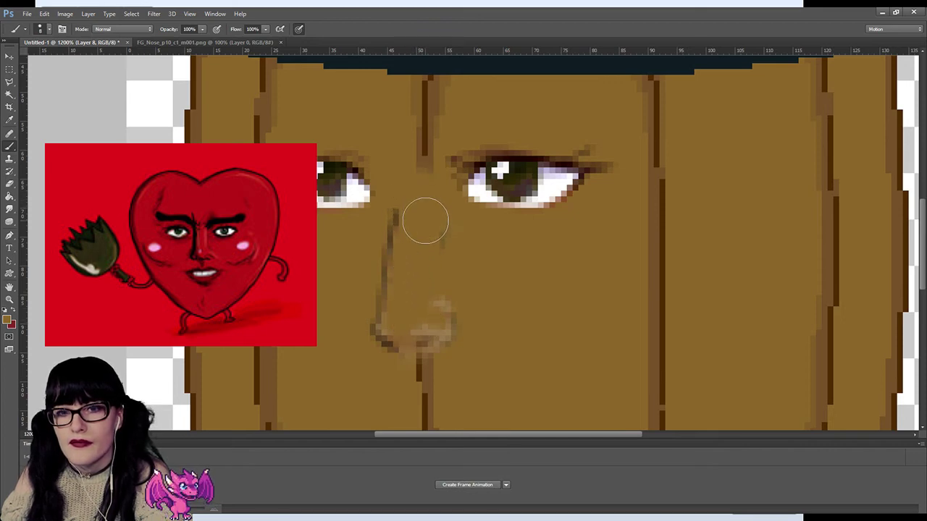
scroll(417, 258, "down", 1)
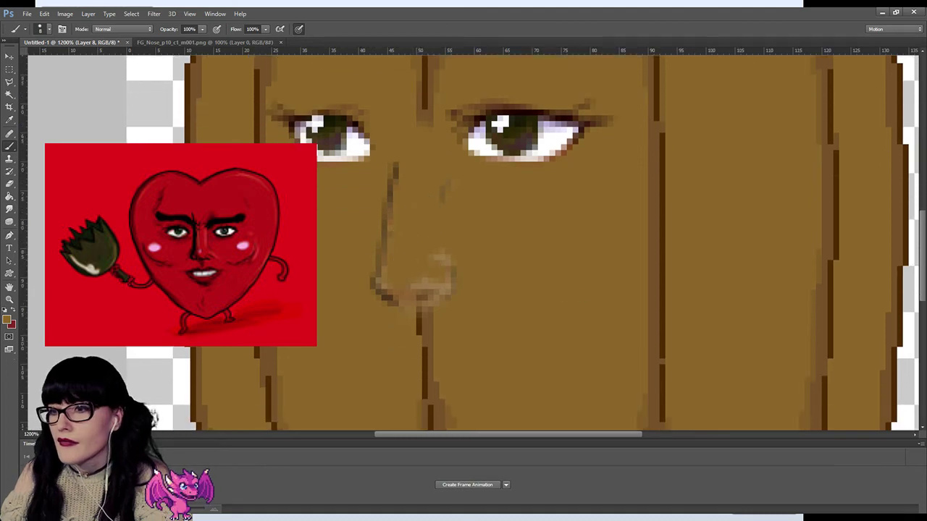
Review the face with the seam painted out, first on the whole barrel and then around the eyes and nose.
left_click(10, 299)
left_click(489, 269, "alt")
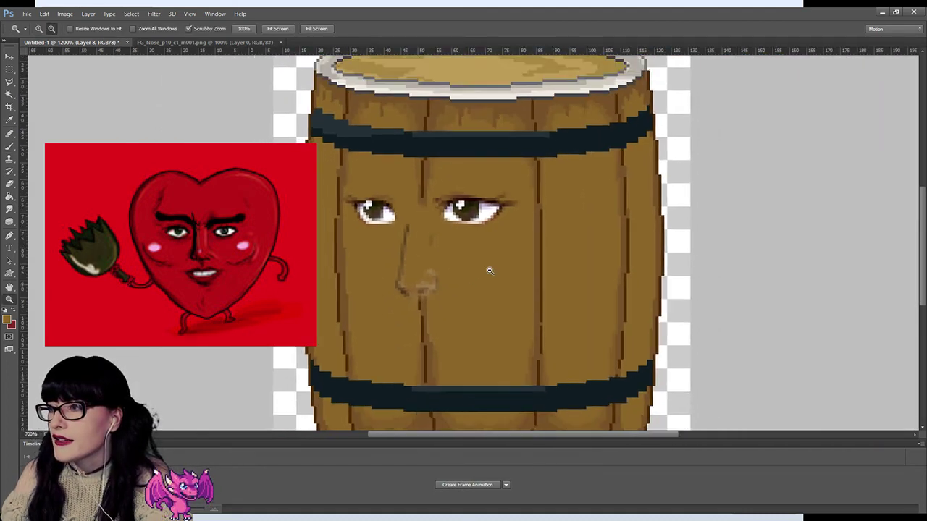
left_click(490, 270, "alt")
left_click(489, 270, "alt")
left_click(490, 270, "alt")
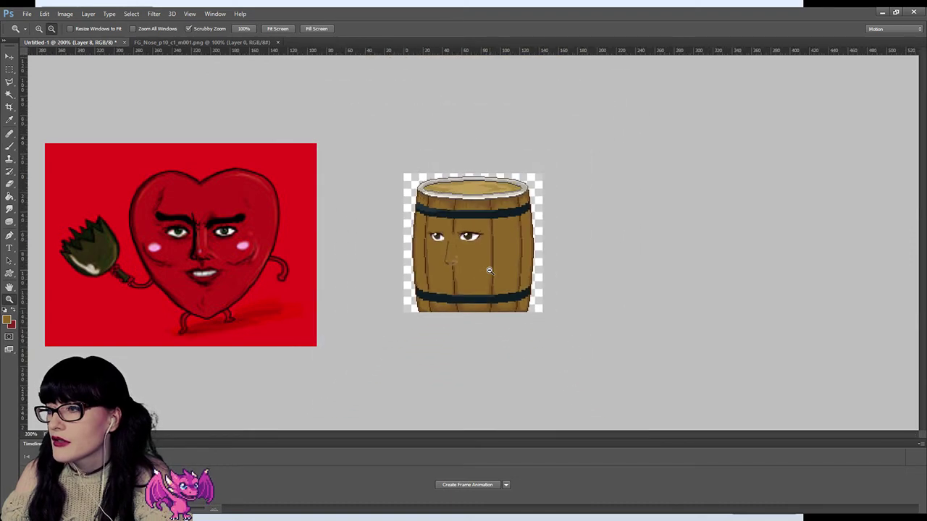
left_click(490, 270, "alt")
left_click(474, 243)
left_click(475, 242)
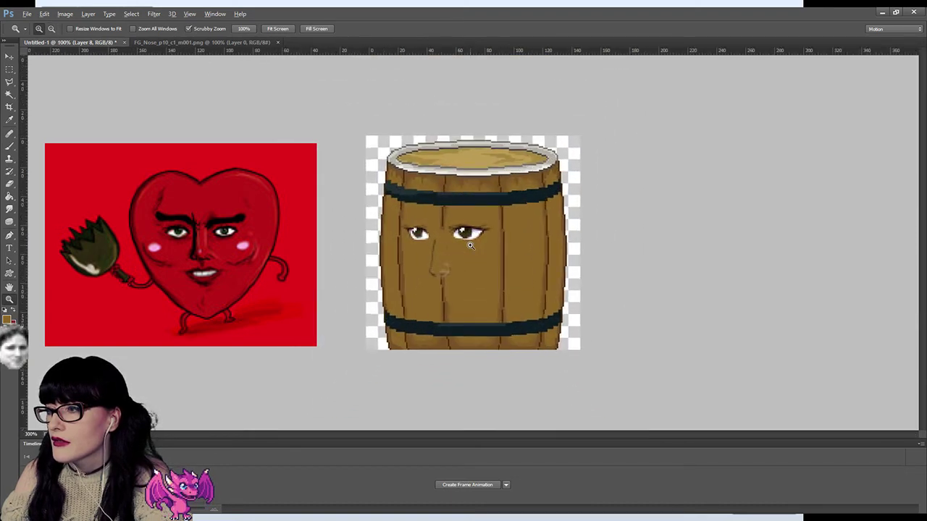
left_click(475, 243)
left_click(475, 243)
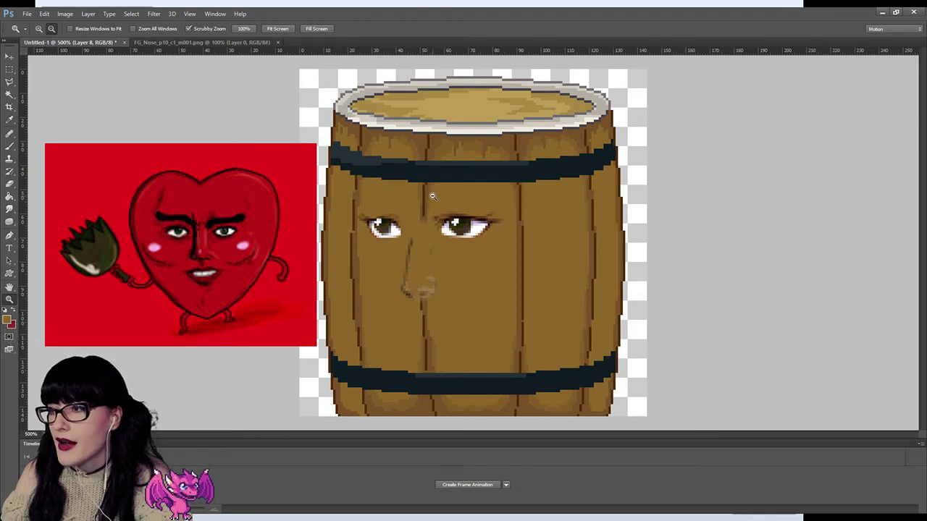
left_click(446, 226)
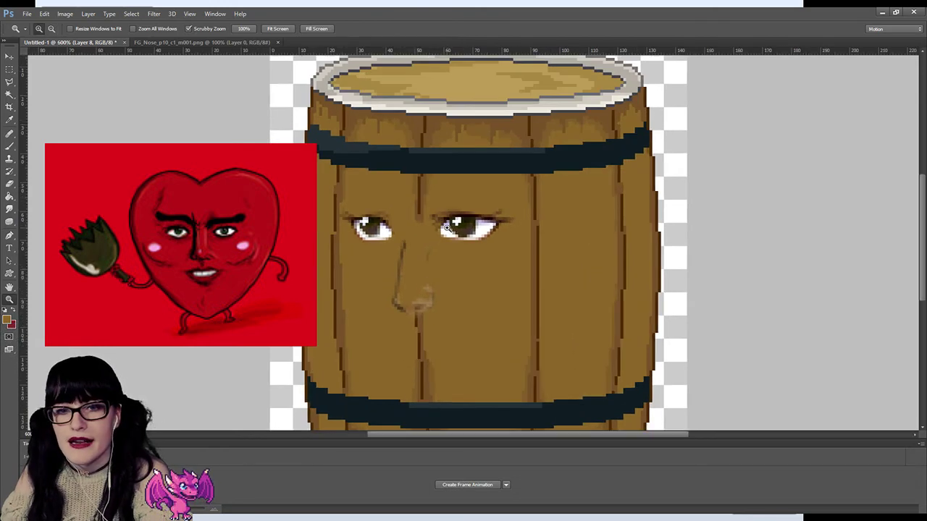
left_click(446, 228)
left_click(445, 229)
left_click(437, 237)
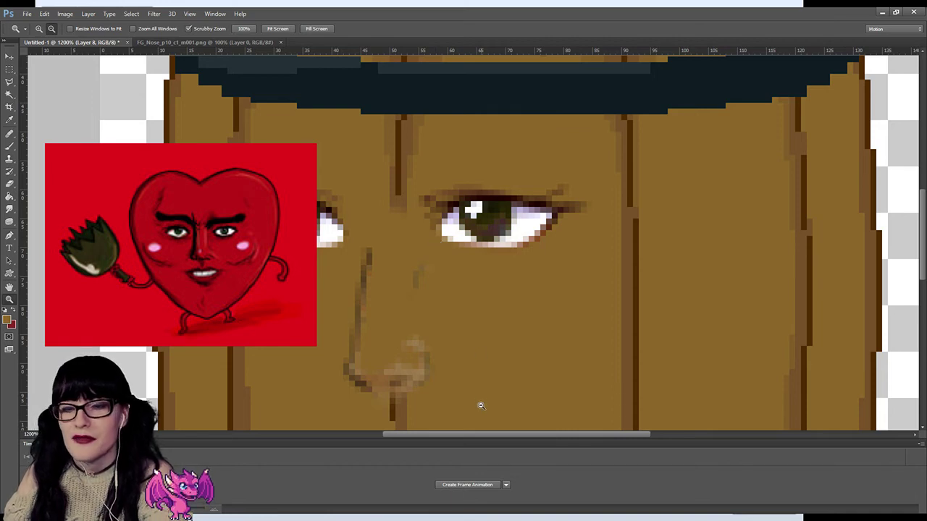
left_click_drag(466, 437, 432, 435)
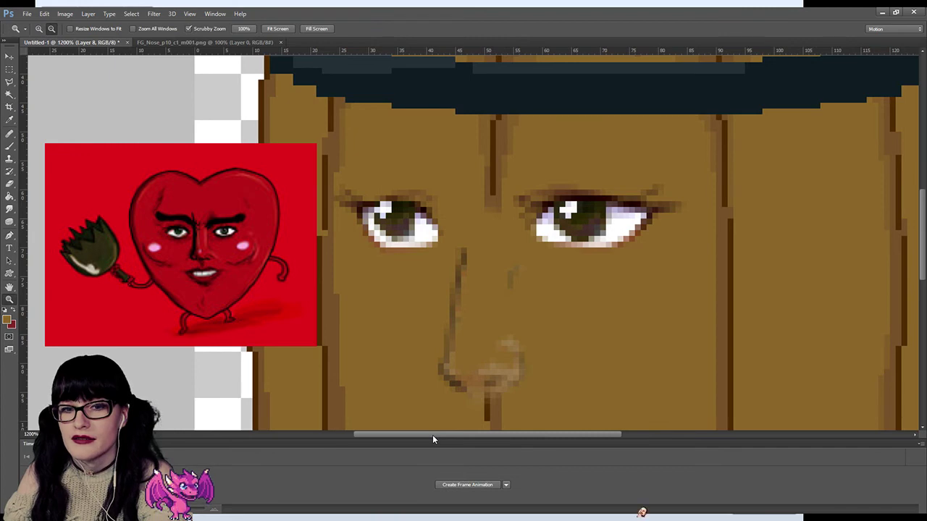
Examine the nose bridge up close between the eyes and in proportion to the whole barrel.
left_click(531, 247, "alt")
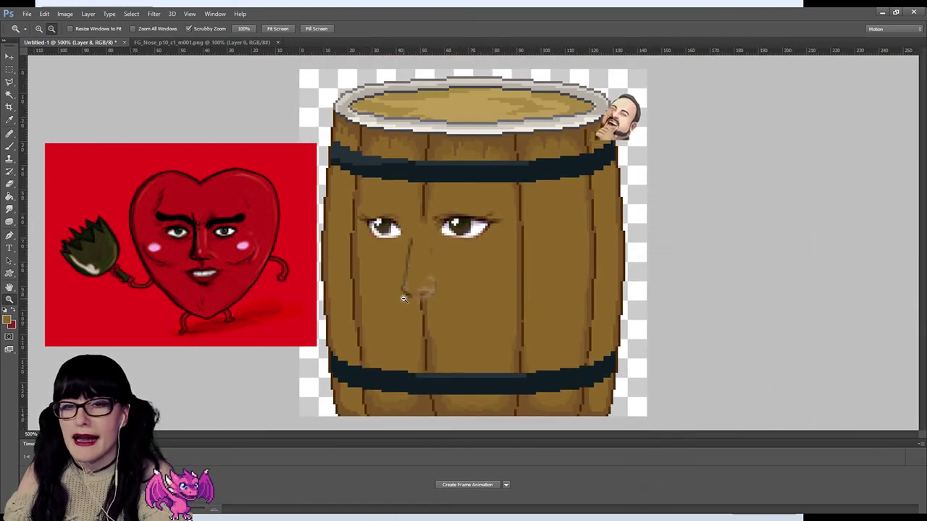
left_click(431, 227)
left_click_drag(417, 227, 400, 291)
scroll(400, 291, "down", 2)
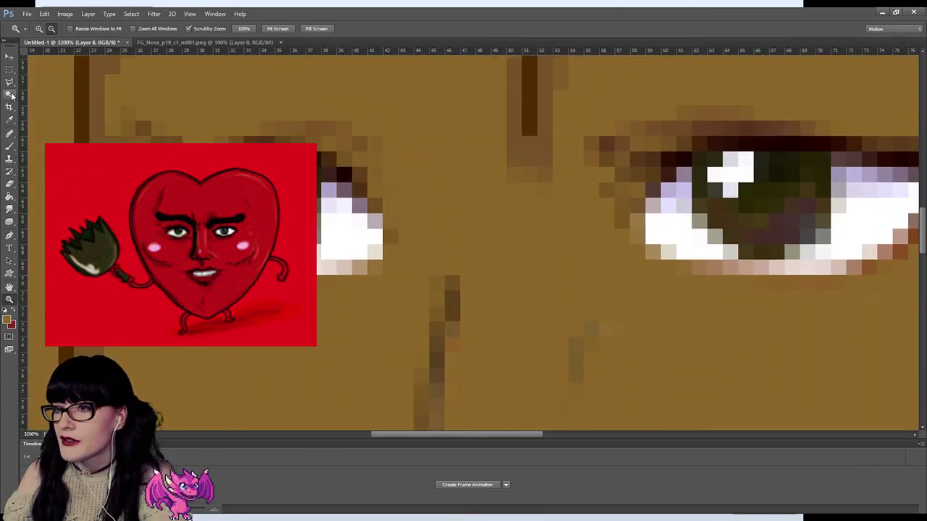
left_click(9, 69)
scroll(428, 210, "down", 4)
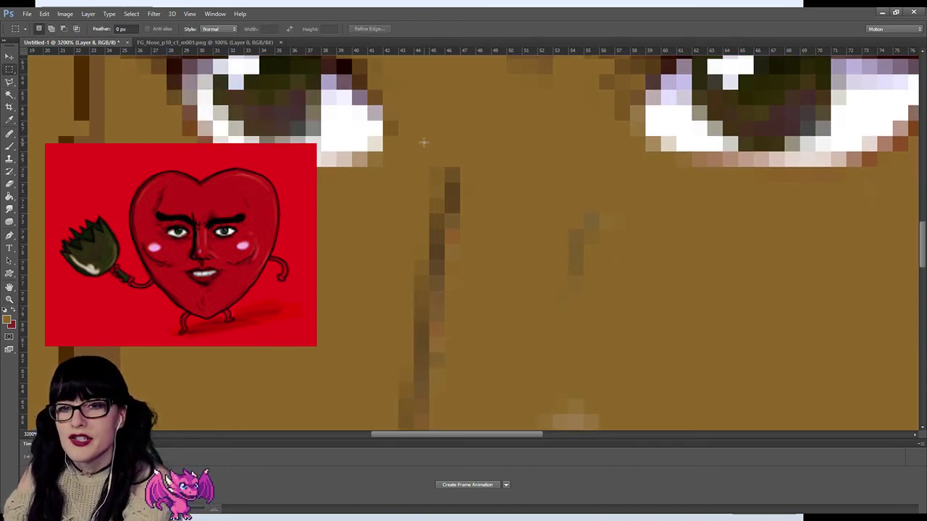
left_click(9, 299)
left_click(428, 248, "alt")
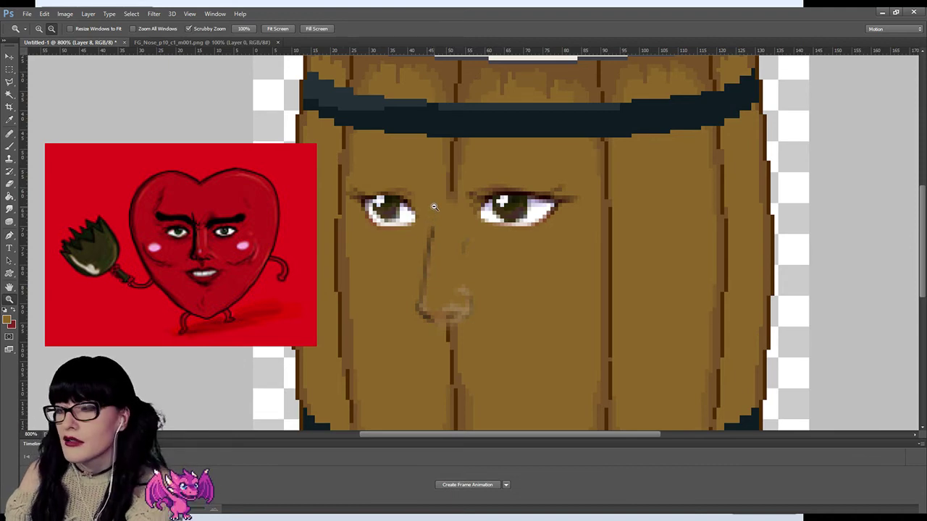
left_click_drag(439, 215, 439, 252)
left_click(9, 69)
scroll(424, 265, "down", 1)
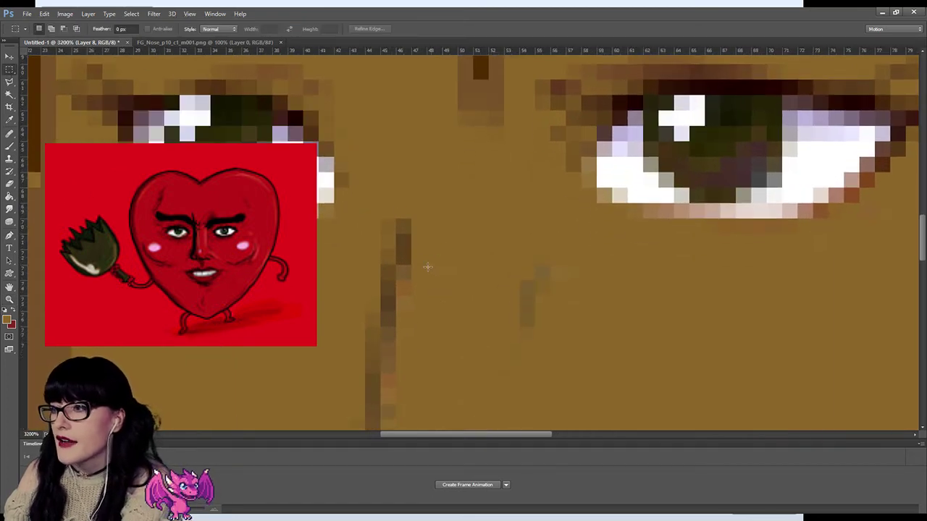
Select the upper stretch of the nose's dark bridge outline on the nose layer and adjust its pixels to straighten the line.
left_click_drag(380, 189, 438, 326)
scroll(445, 297, "down", 1)
left_click(402, 169)
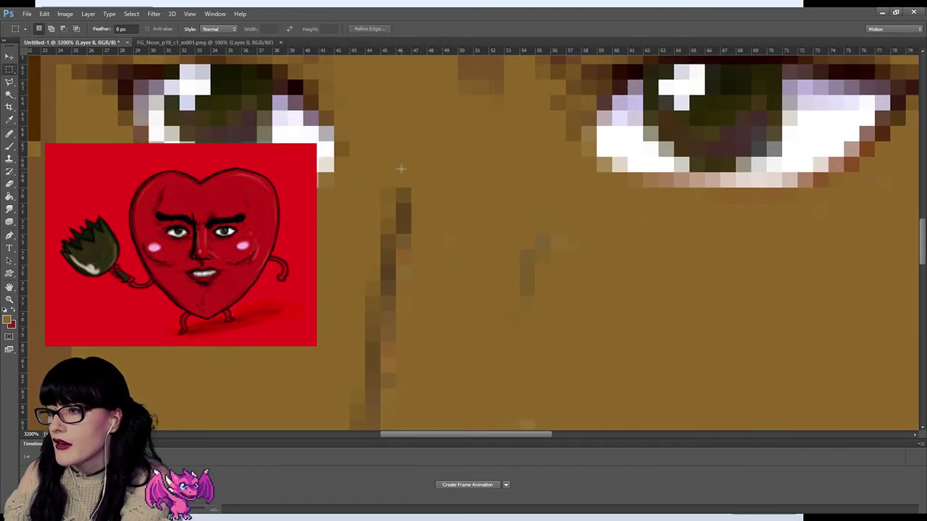
left_click(9, 57)
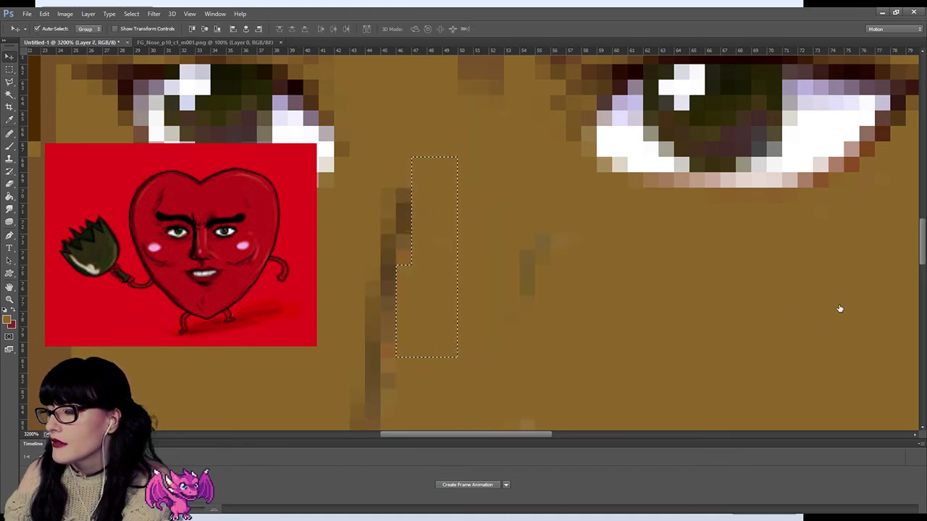
key("ctrl+z")
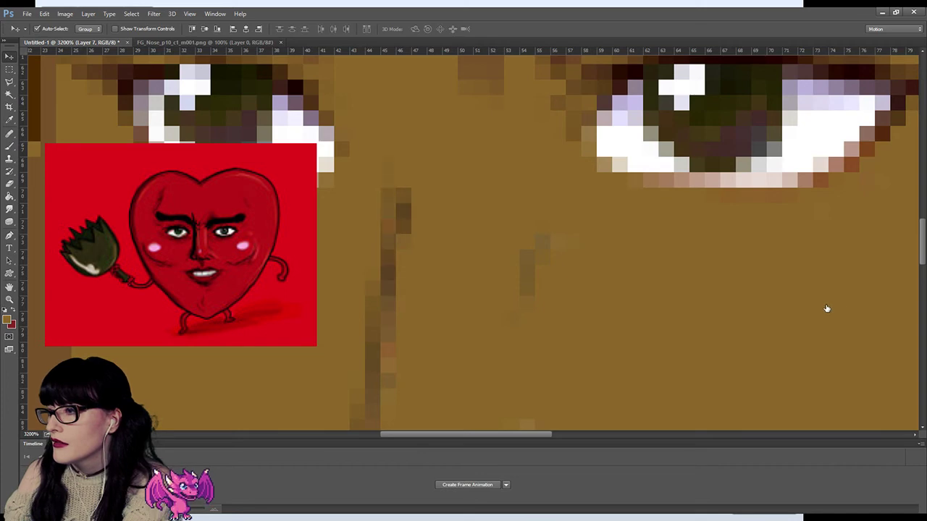
left_click(9, 68)
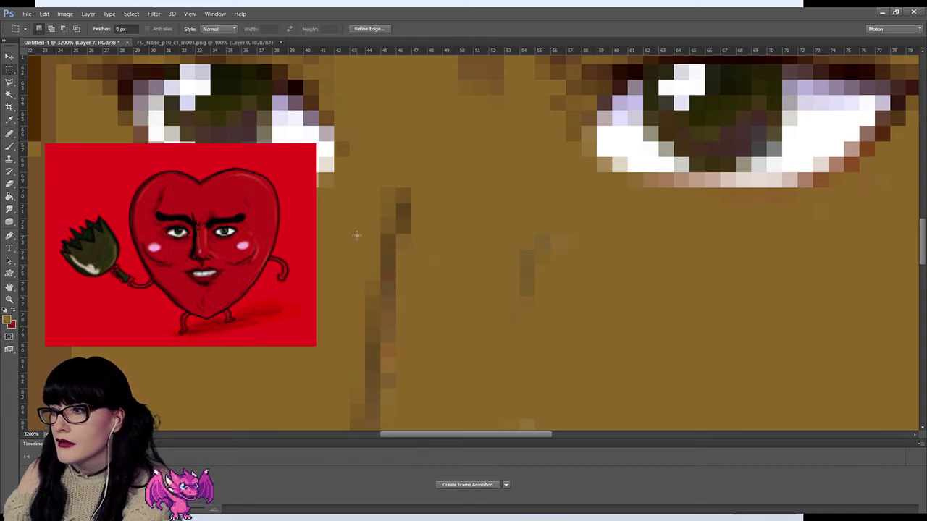
left_click_drag(380, 158, 436, 277)
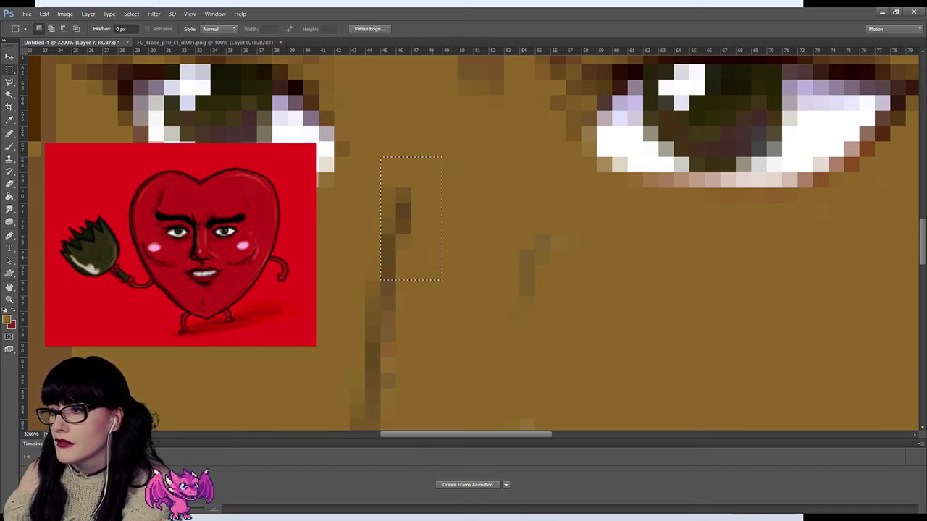
left_click(341, 222)
Select the outline pixels just above the dark nostril curve and shift them one pixel left, widening the nose.
left_click(9, 299)
left_click(290, 247, "alt")
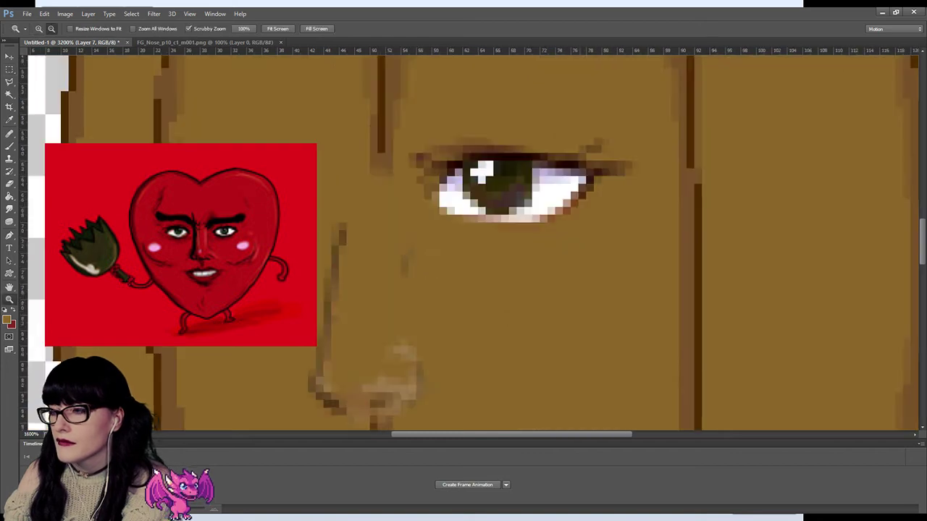
left_click(399, 295, "alt")
left_click(399, 295, "alt")
left_click(399, 294, "alt")
left_click(399, 295, "alt")
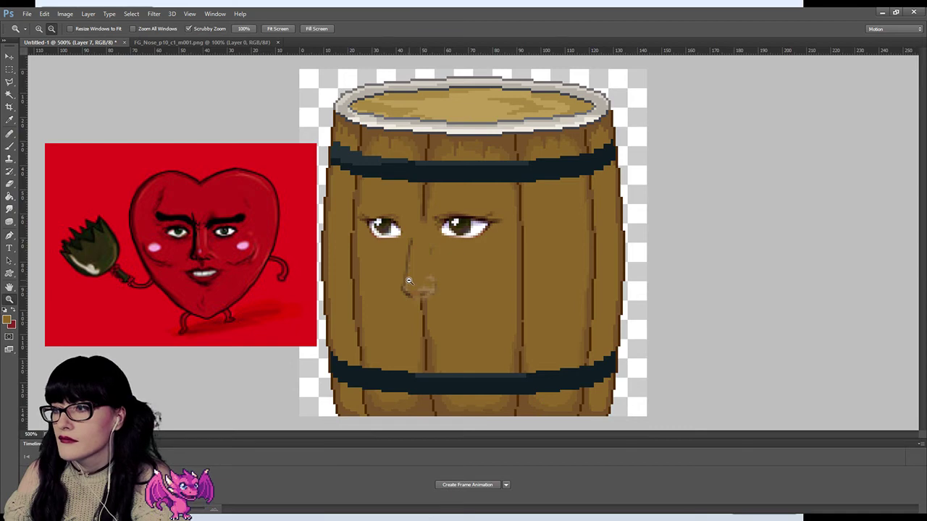
left_click_drag(409, 280, 407, 278)
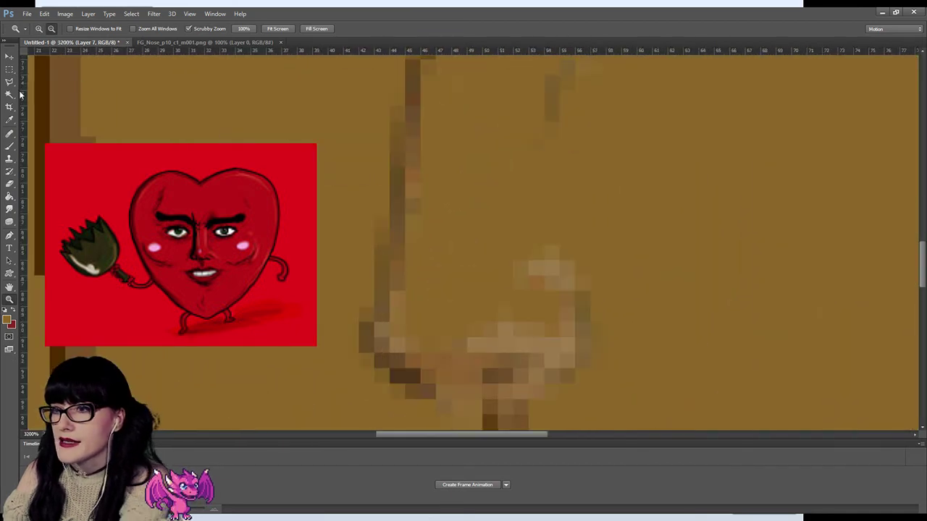
left_click(9, 69)
left_click_drag(330, 232, 464, 316)
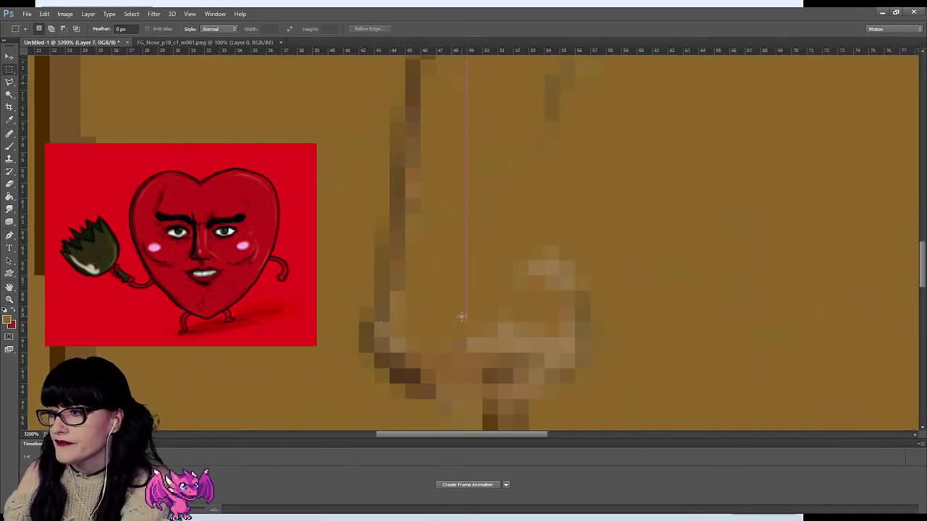
left_click(9, 55)
key("Left")
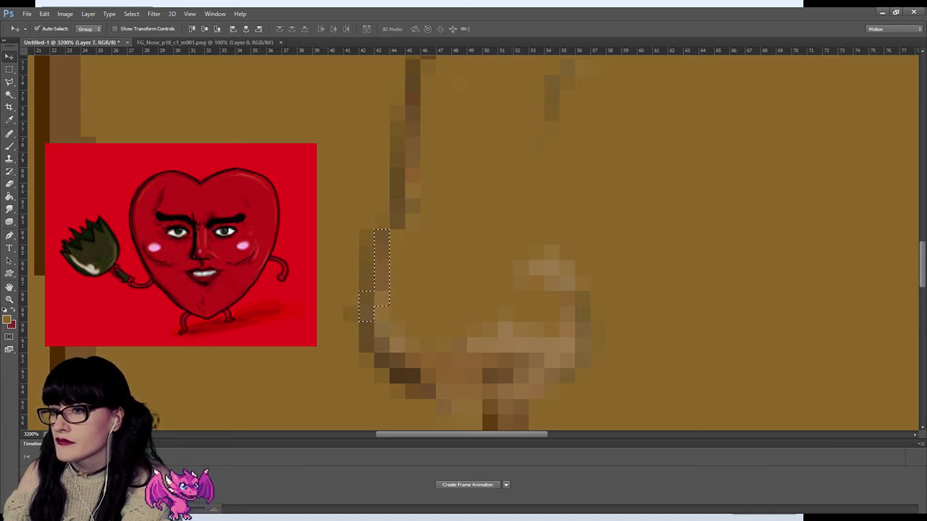
key("m")
key("ctrl+d")
Select the upper nose with both bridge marks and shift it one pixel left to meet the lower outline.
left_click(9, 299)
scroll(383, 244, "down", 5)
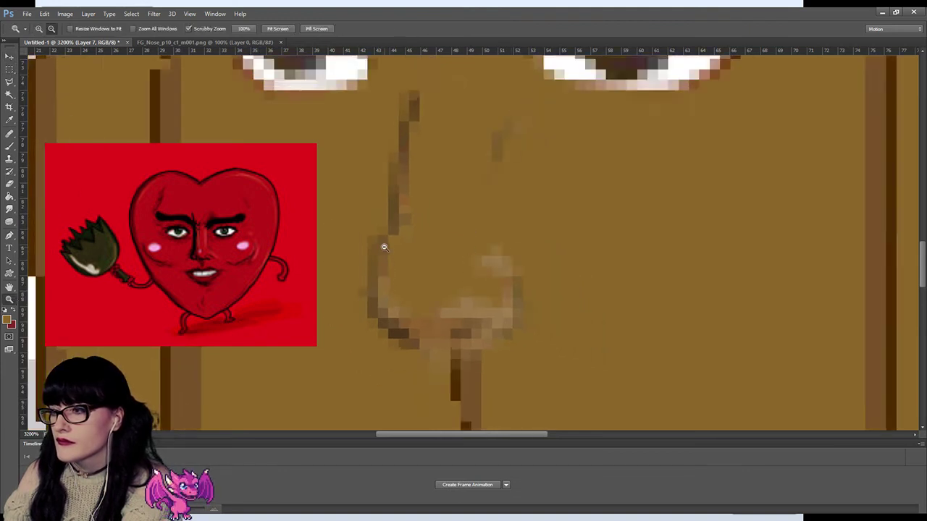
scroll(436, 239, "down", 2)
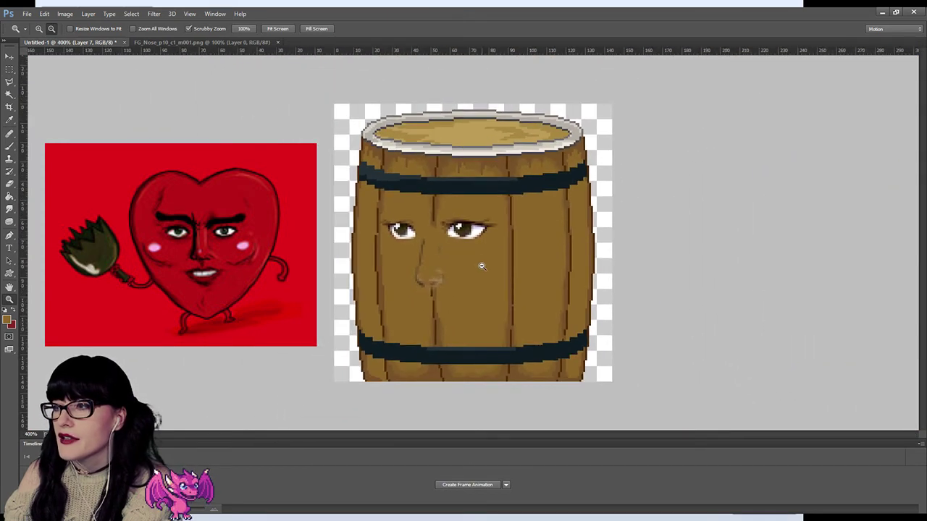
scroll(427, 261, "up", 1)
scroll(425, 259, "up", 5)
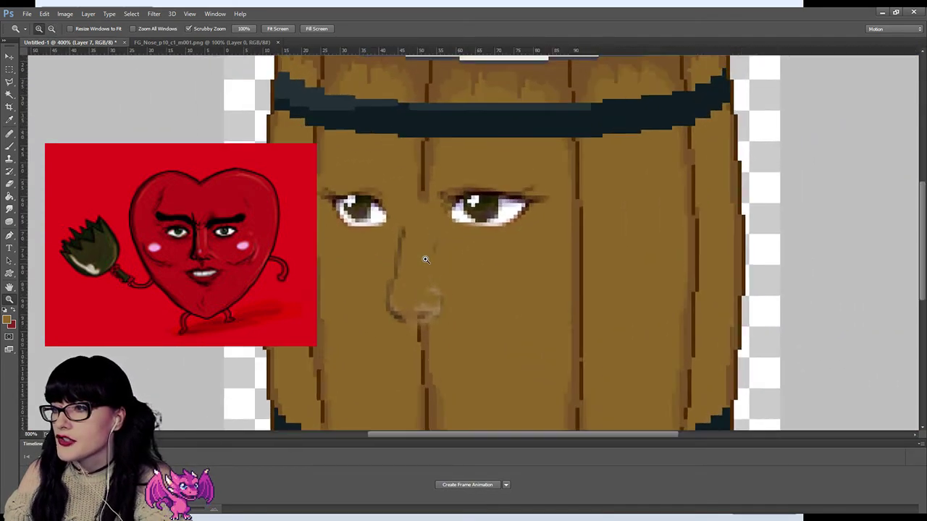
key("m")
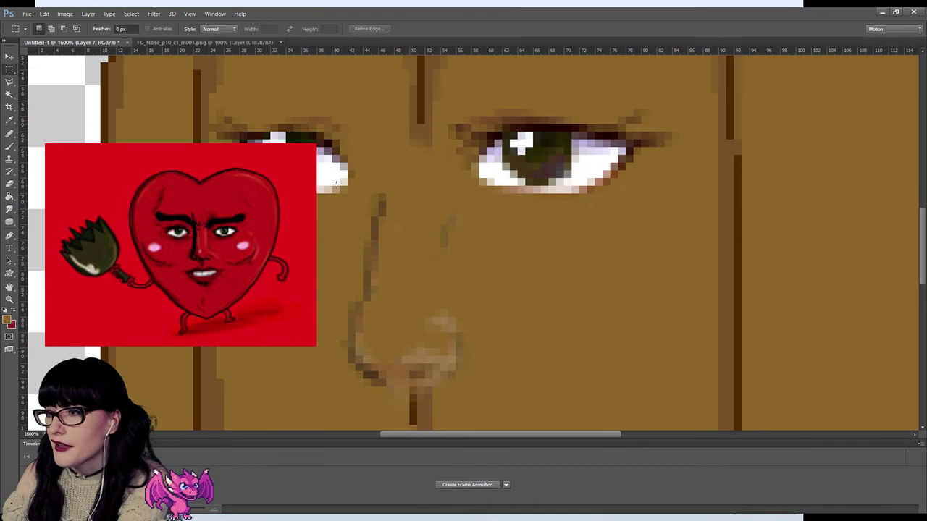
left_click_drag(355, 178, 459, 295)
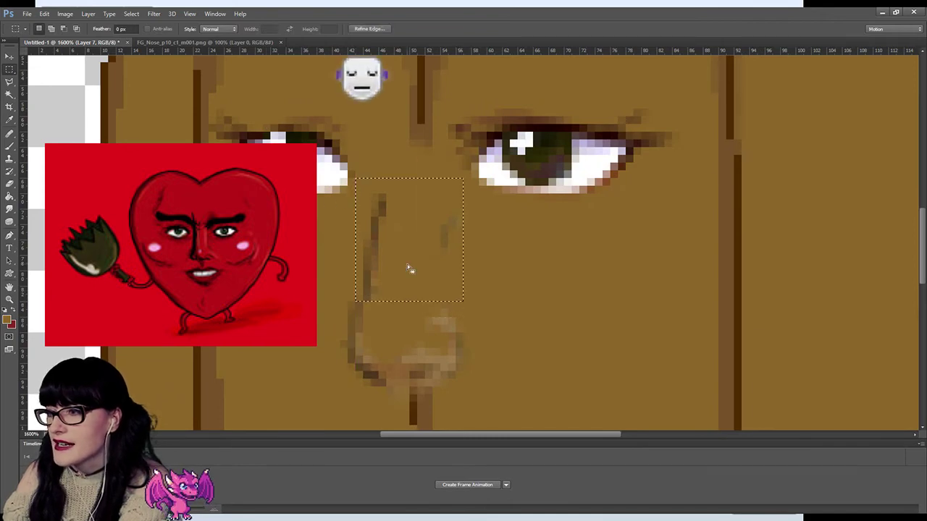
key("v")
key("Left")
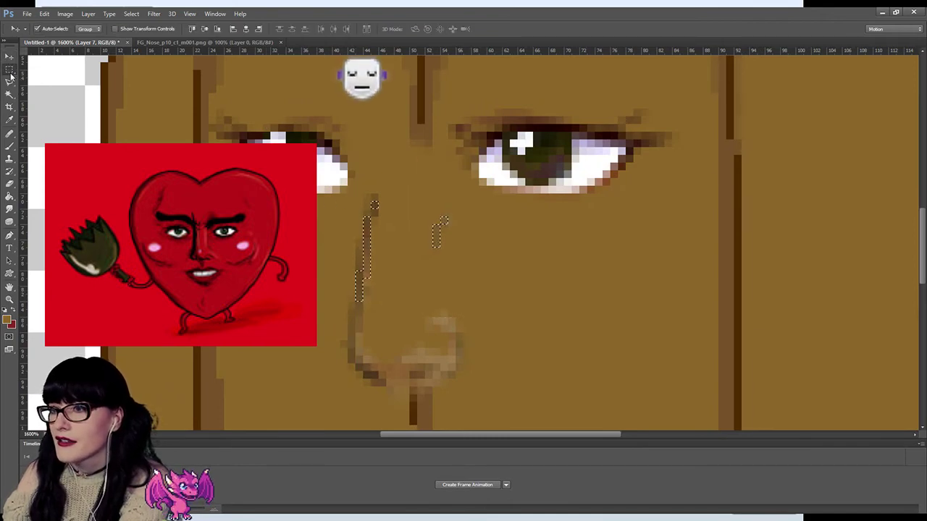
key("ctrl+d")
key("m")
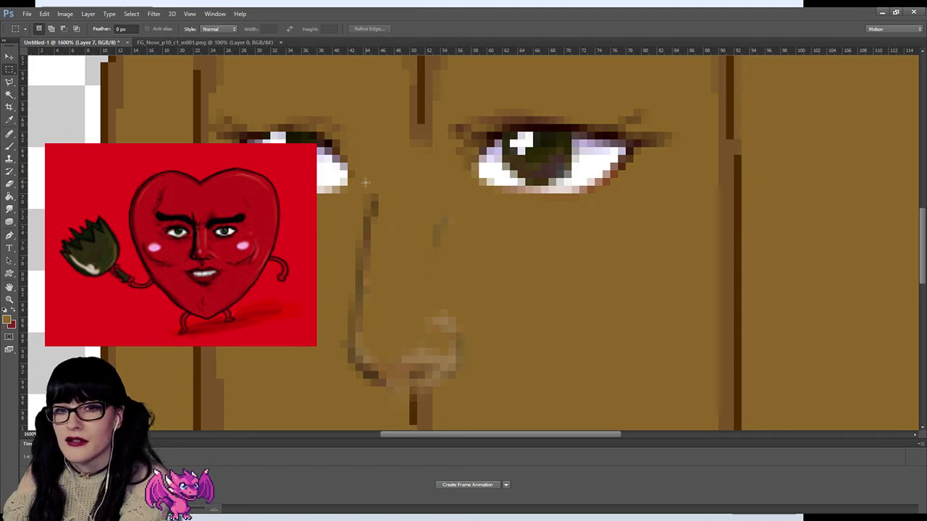
Select the middle stretch of the nose's dark outline and move it one pixel right to curve the bridge.
left_click_drag(381, 277, 391, 324)
left_click(318, 216)
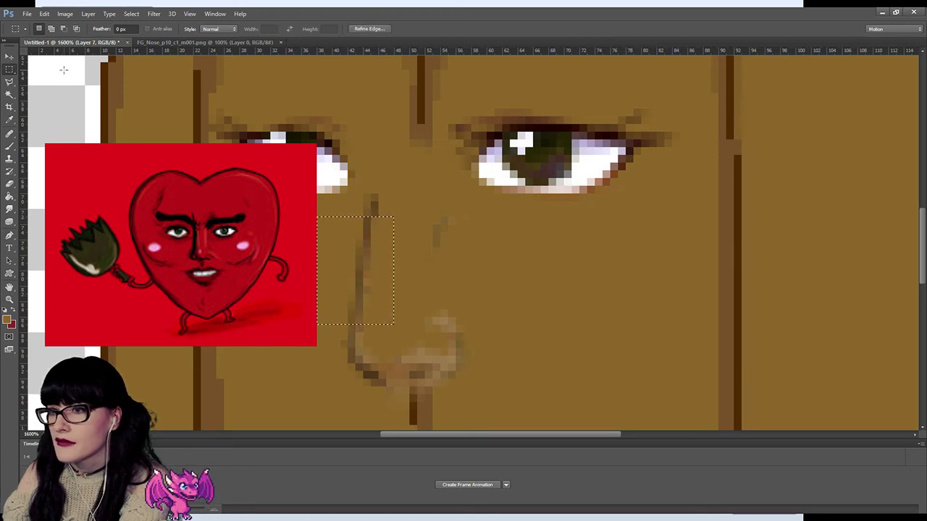
left_click(9, 58)
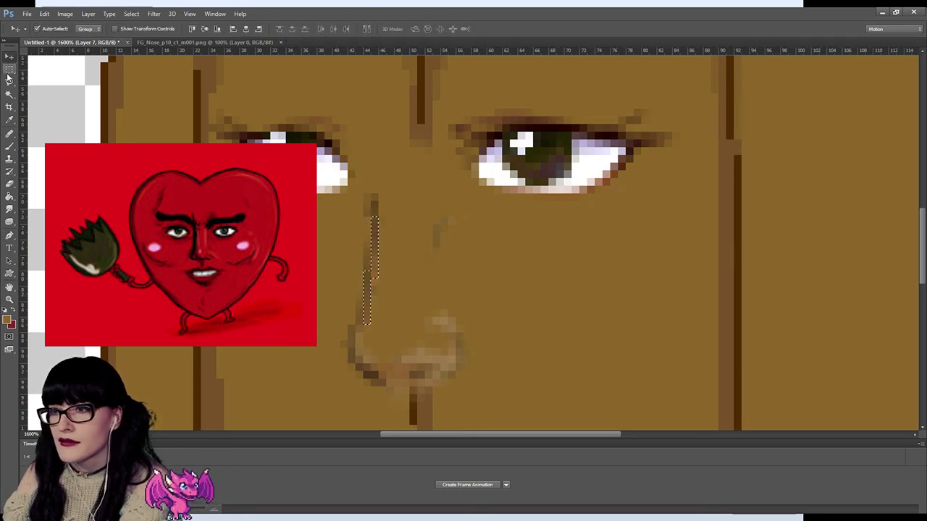
left_click(10, 71)
left_click(419, 288)
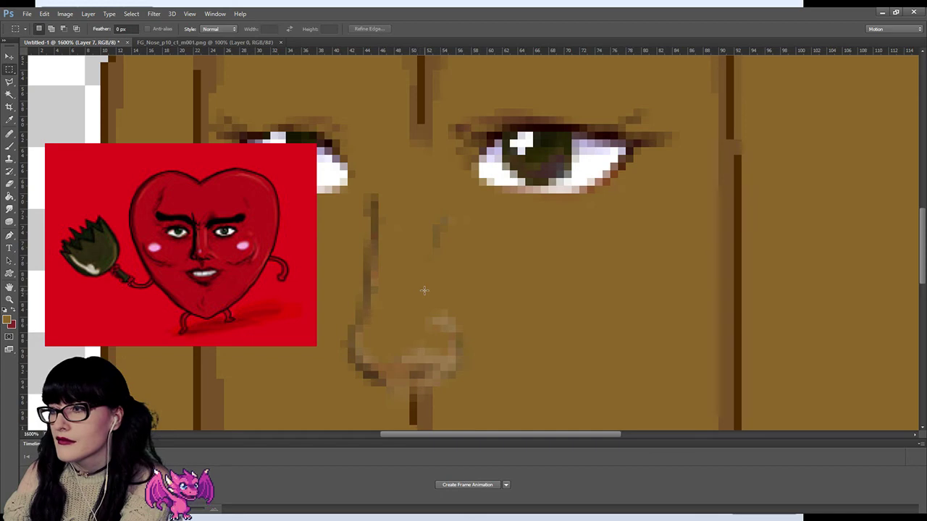
Review the reshaped nose outline on the whole barrel and close up between the eyes.
left_click(9, 299)
left_click(404, 251, "alt")
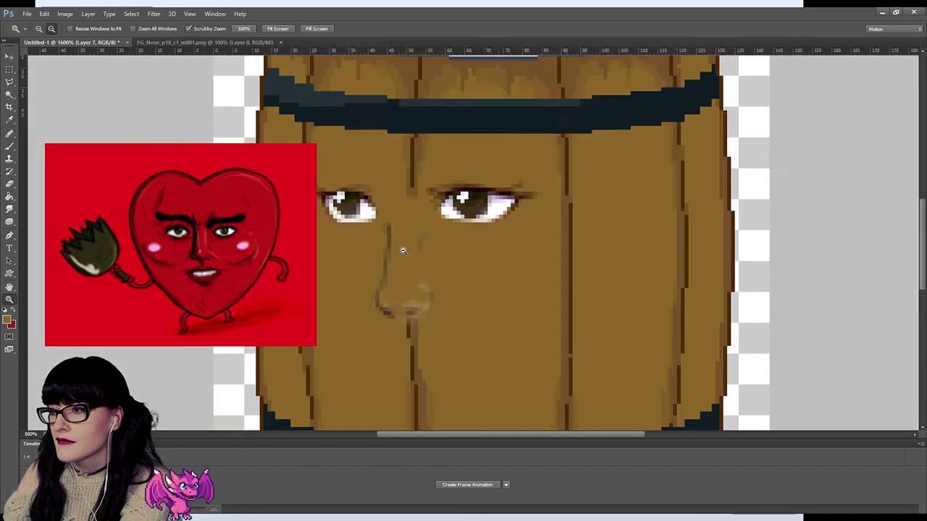
left_click(431, 272, "alt")
left_click(430, 272, "alt")
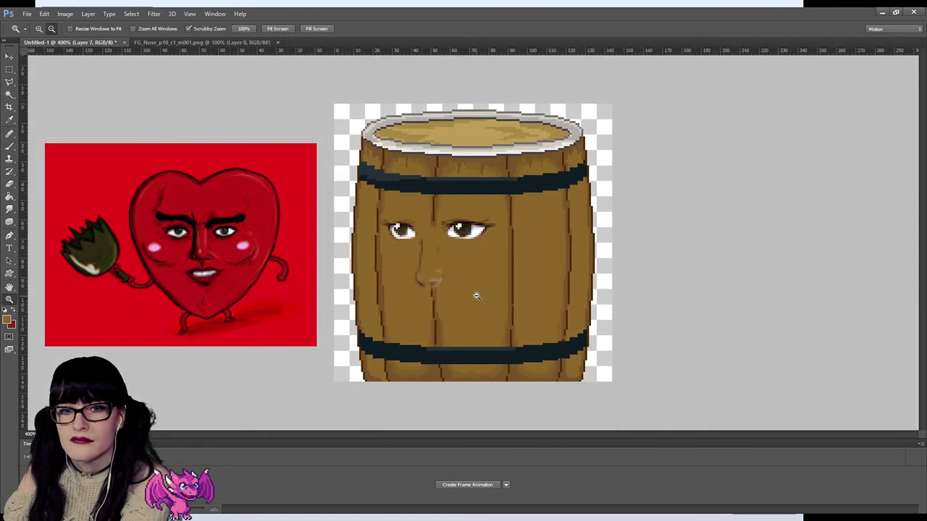
left_click(433, 261, "alt")
left_click(430, 251)
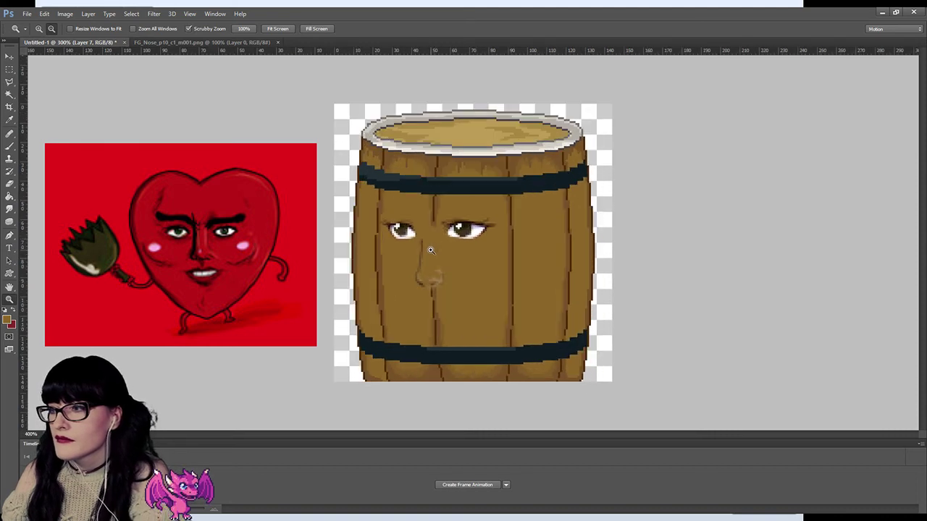
left_click(431, 250)
left_click(431, 250)
left_click(429, 248)
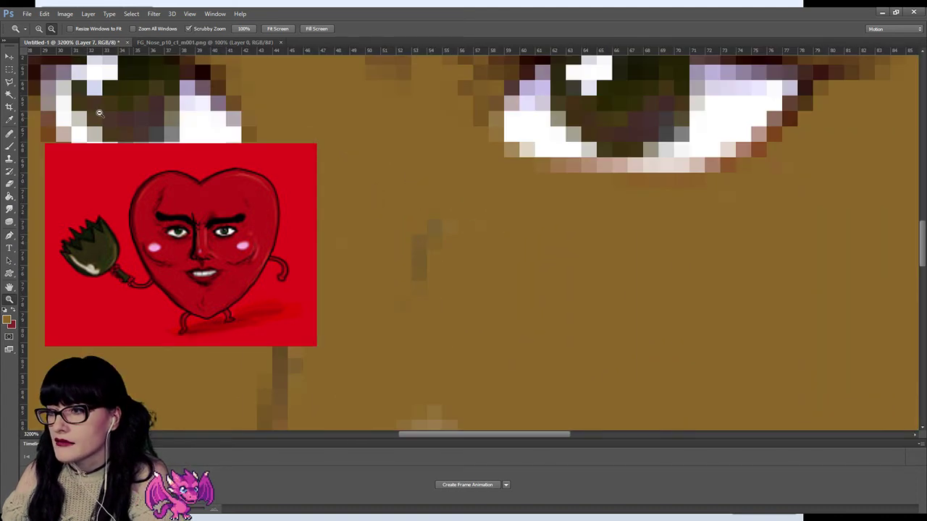
Duplicate the upper part of the nose's dark outline onto a new layer and move the copy up between the eyes.
left_click(10, 69)
left_click_drag(254, 156, 348, 368)
key("ctrl+j")
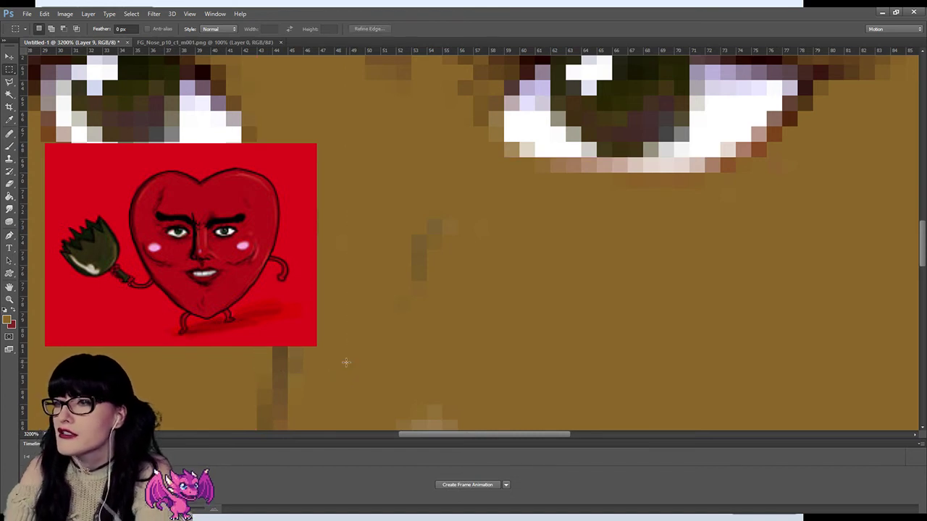
left_click(9, 58)
key("Right")
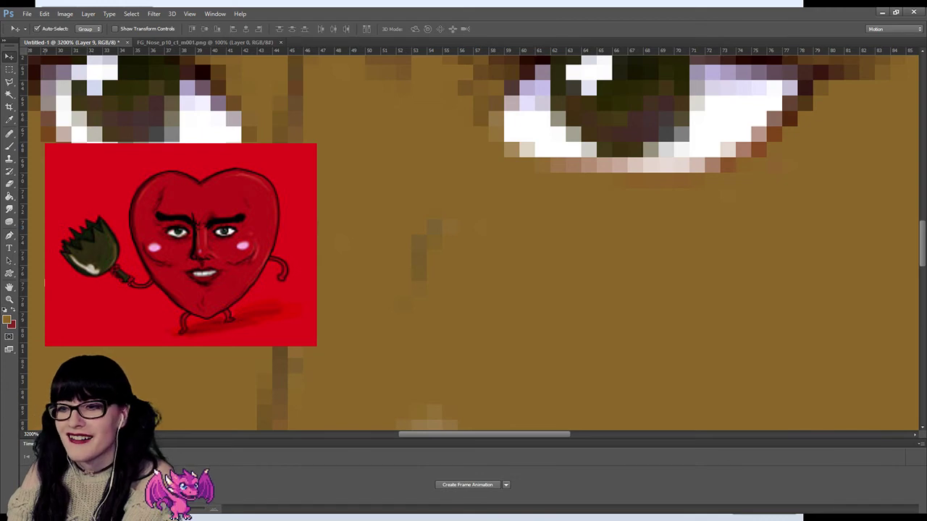
Check the extended nose line against the eyes and the whole barrel, and inspect its pixels up close.
left_click(10, 299)
left_click(333, 185, "alt")
left_click(334, 185, "alt")
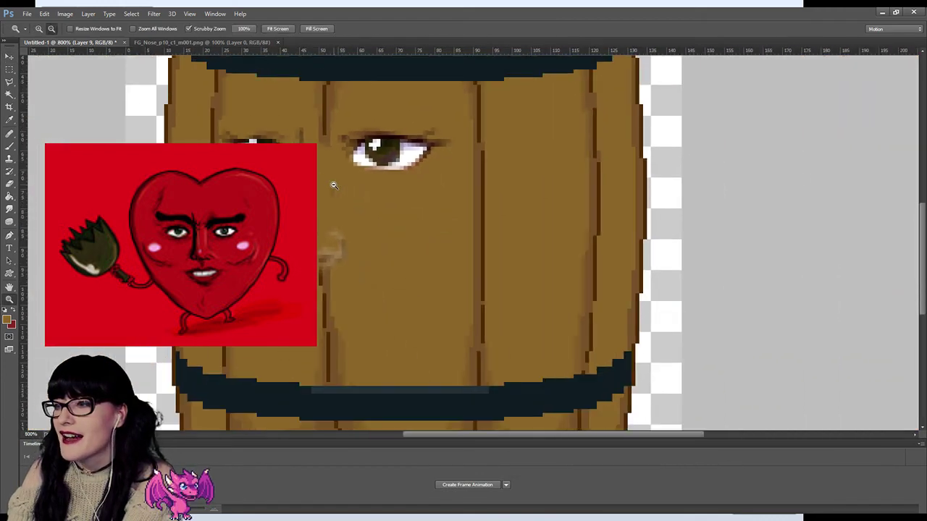
left_click(332, 183, "alt")
left_click(337, 189, "alt")
left_click(341, 197, "alt")
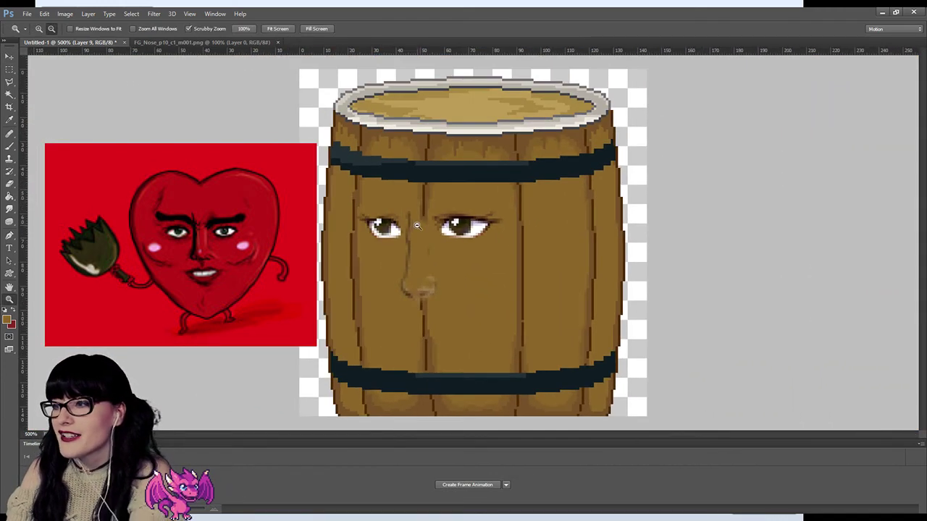
left_click_drag(420, 246, 425, 251)
left_click_drag(392, 170, 392, 171)
left_click(10, 58)
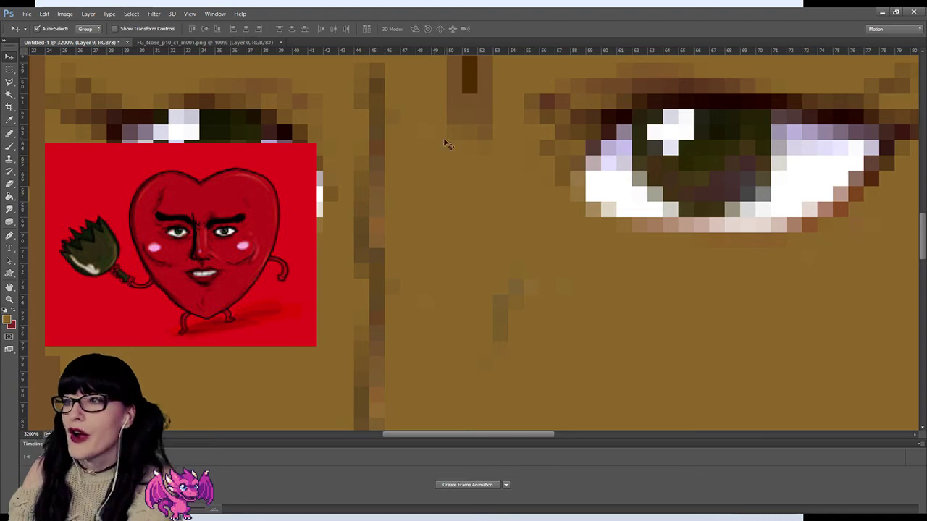
left_click(9, 70)
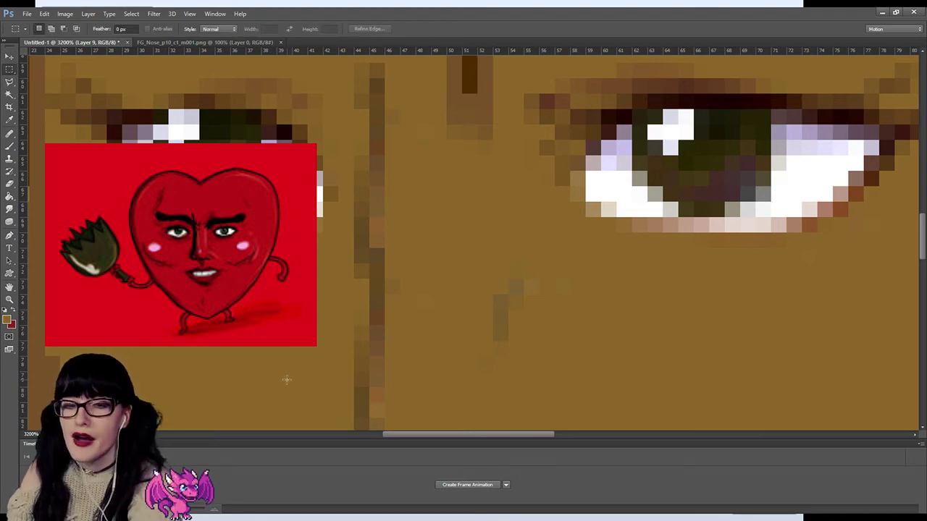
Select the faint column beside the nose bridge line between the eyes and shift it one pixel right into the line.
left_click_drag(341, 142, 365, 295)
left_click(10, 82)
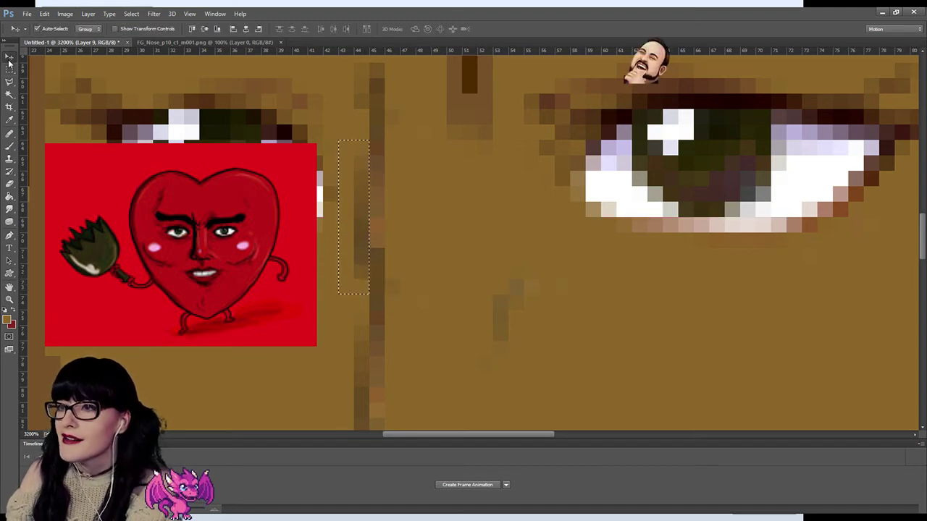
left_click(377, 221)
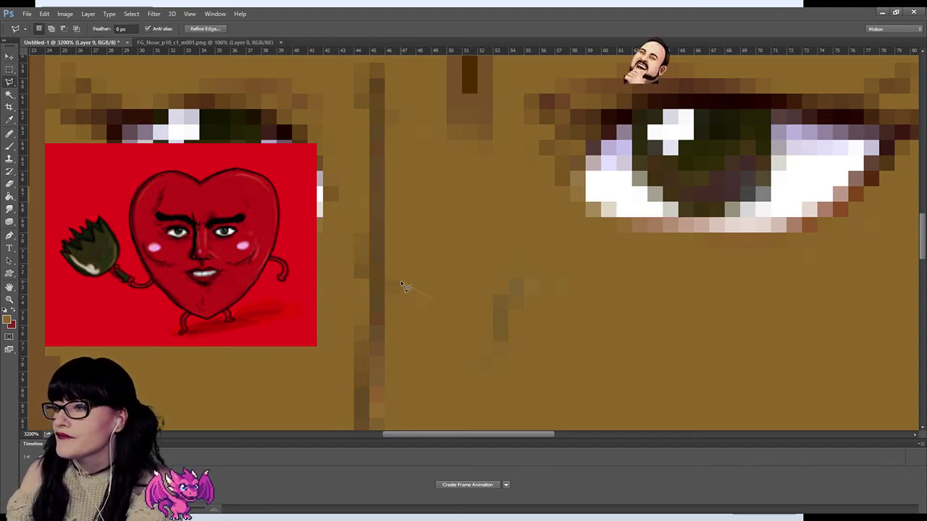
Try to move the leftover faint pixels beside the lower bridge line, including as a copy on a new layer.
left_click(9, 57)
left_click(9, 70)
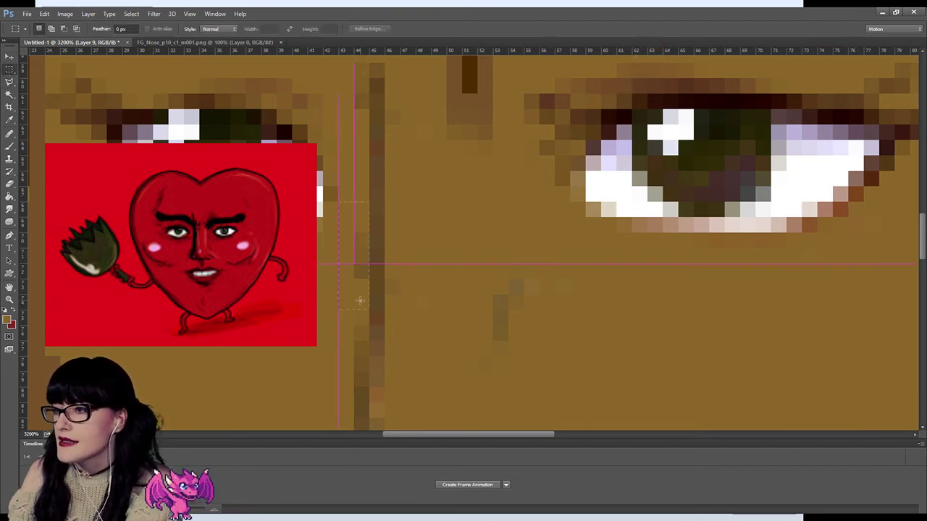
left_click(9, 56)
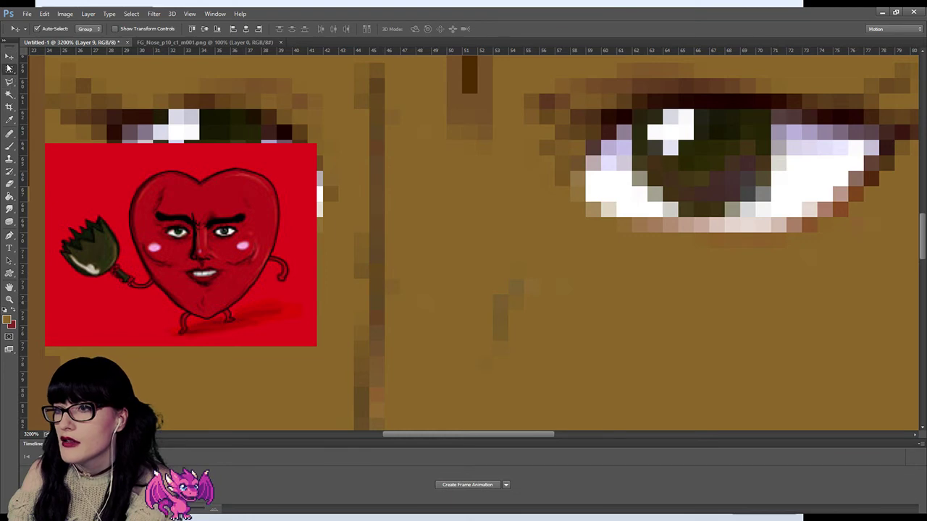
left_click(9, 70)
left_click_drag(382, 289, 369, 294)
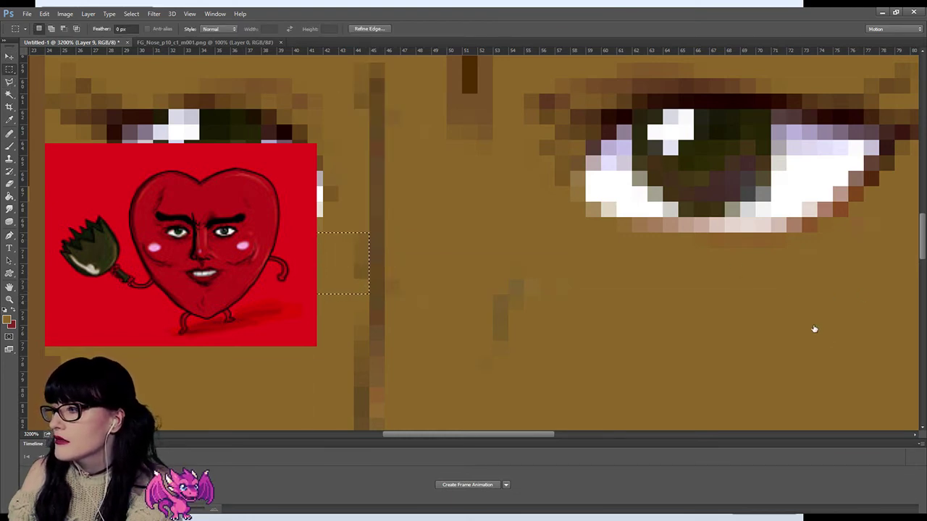
key("alt+bracketleft")
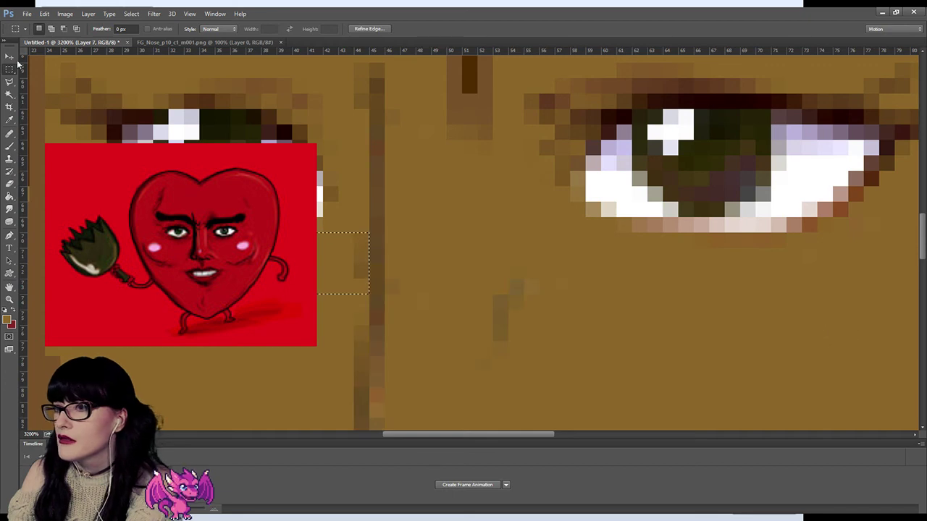
key("ctrl+j")
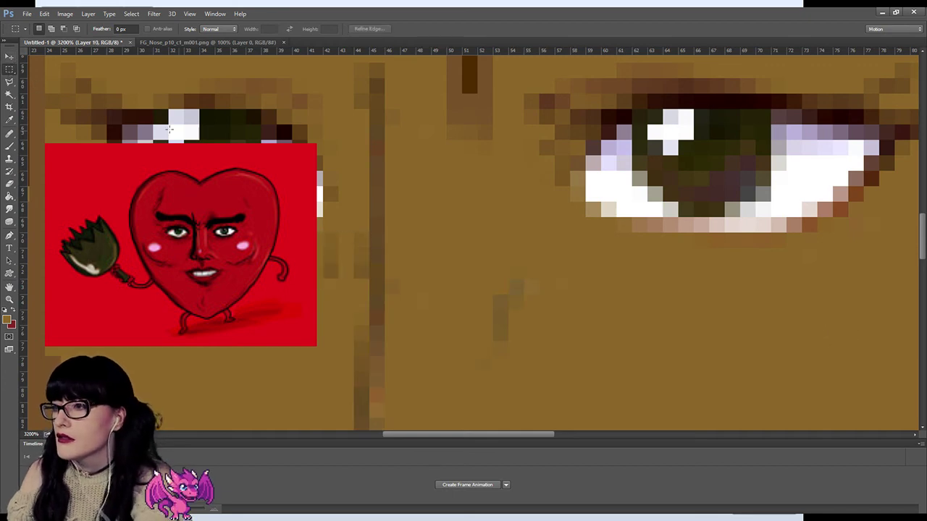
key("v")
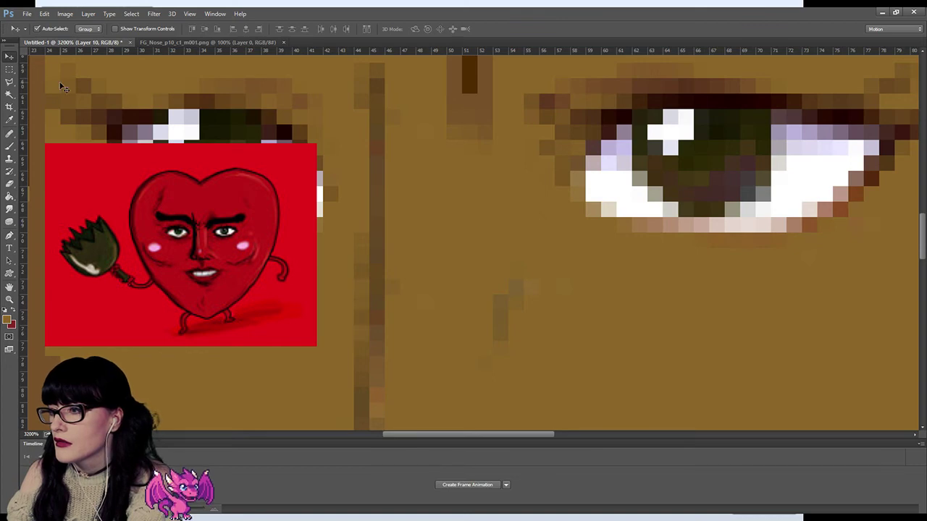
left_click(96, 92)
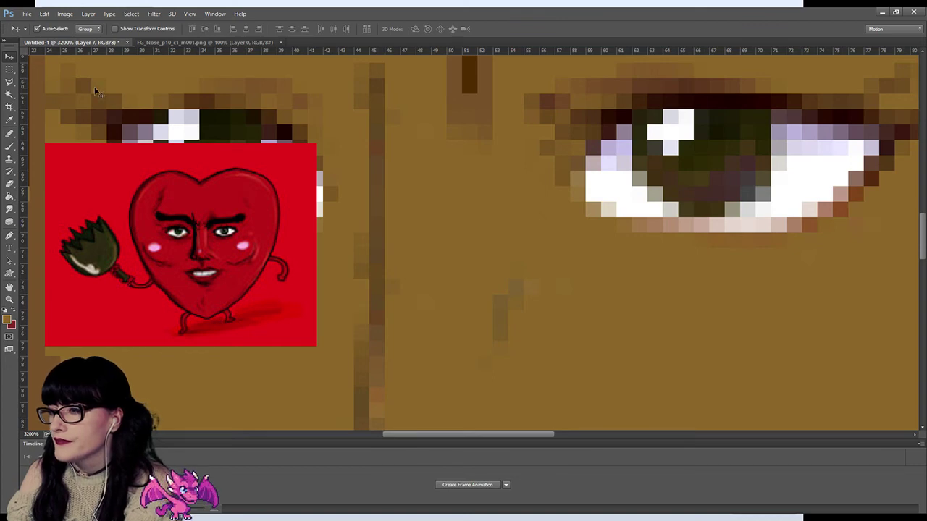
Select the leftover faint pixels beside the lower bridge line on Layer 7 and shift them right into the line.
left_click(10, 69)
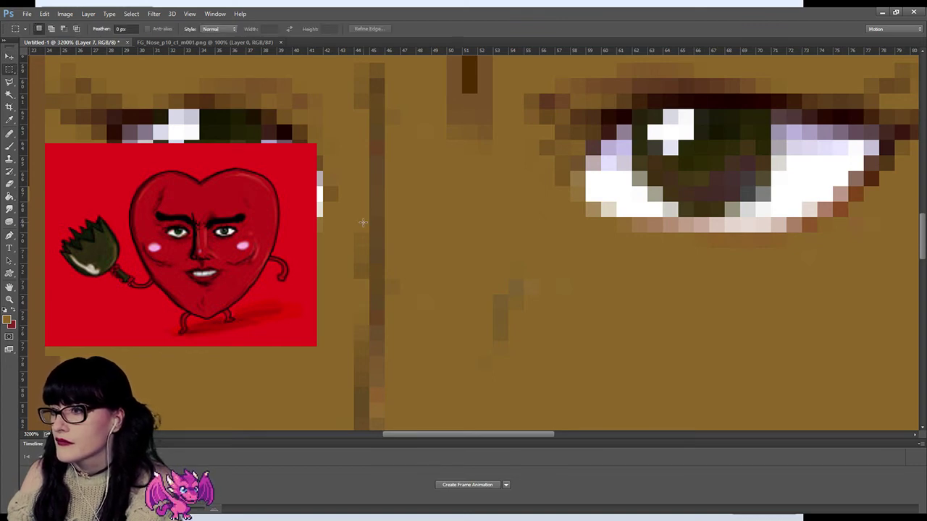
left_click(10, 58)
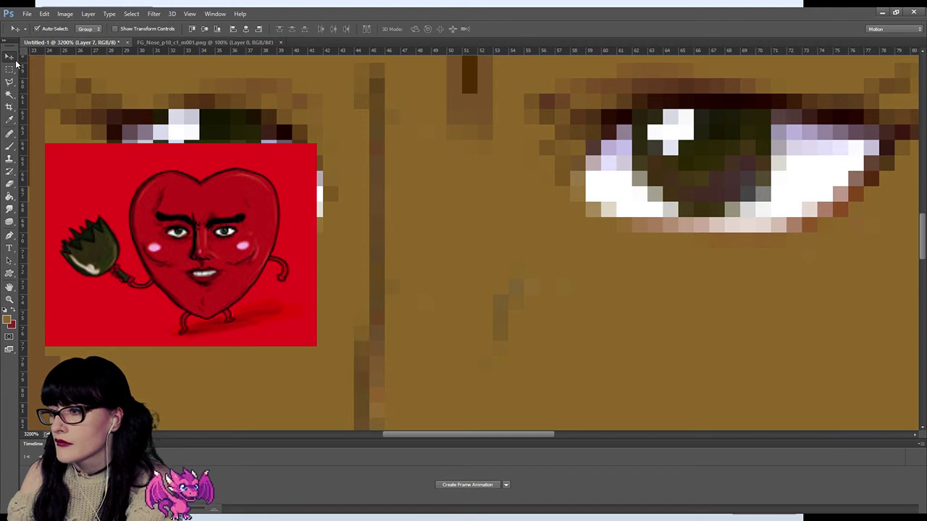
left_click(9, 69)
Check the thinned bridge line down to the nostrils and on the whole barrel.
scroll(384, 190, "down", 3)
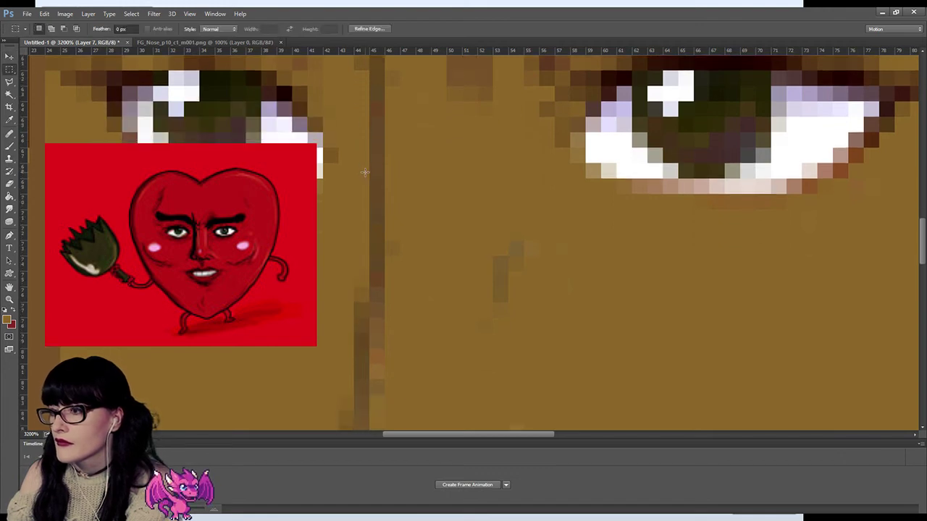
scroll(384, 191, "down", 1)
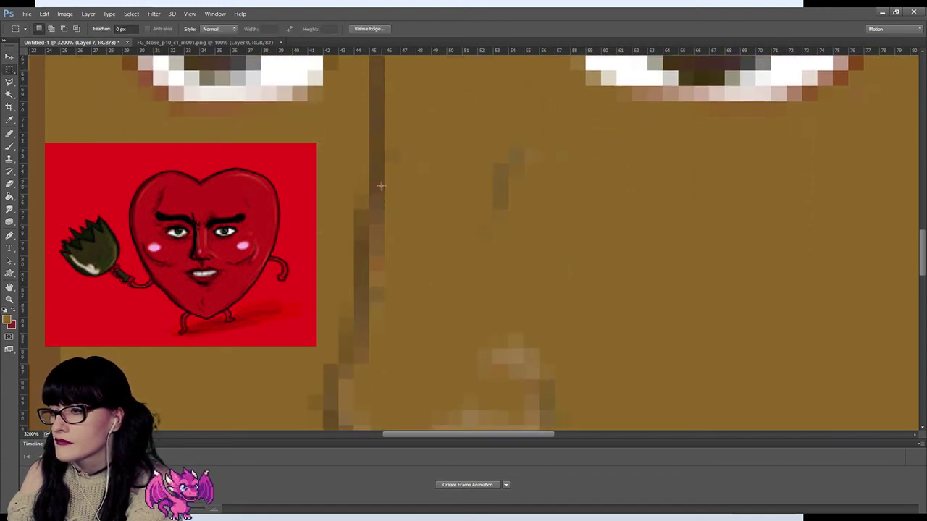
left_click(9, 299)
left_click(372, 181, "alt")
left_click(437, 215, "alt")
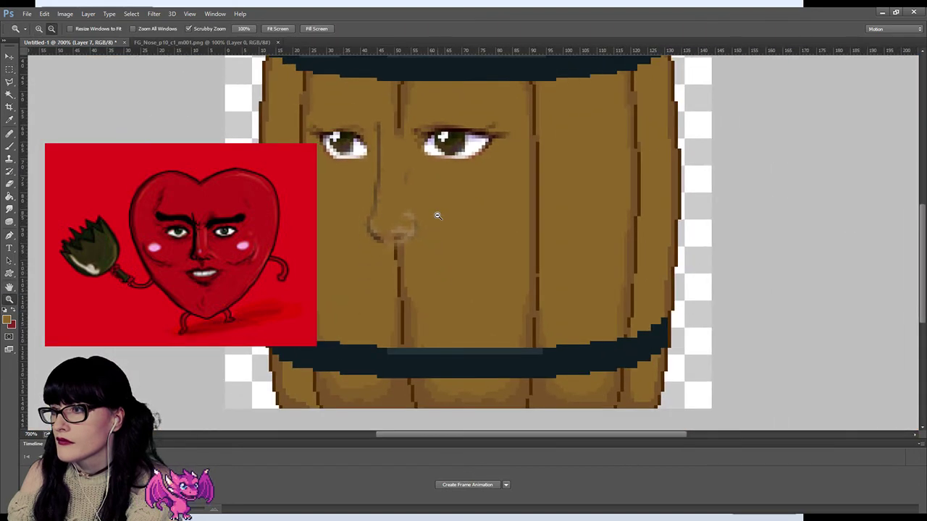
left_click(437, 215, "alt")
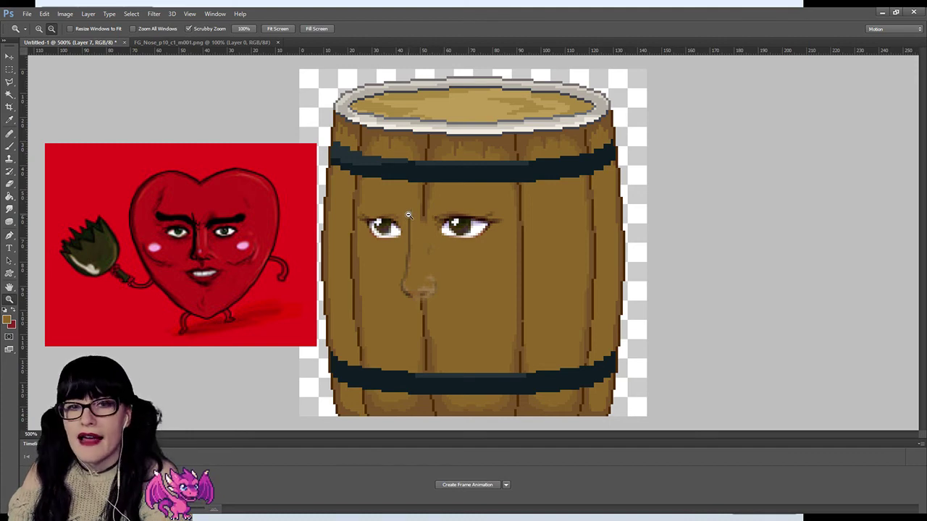
Duplicate the top section of the nose line from Layer 9 onto a new layer and move the copy up to lengthen the bridge.
left_click_drag(420, 213, 423, 217)
left_click(9, 69)
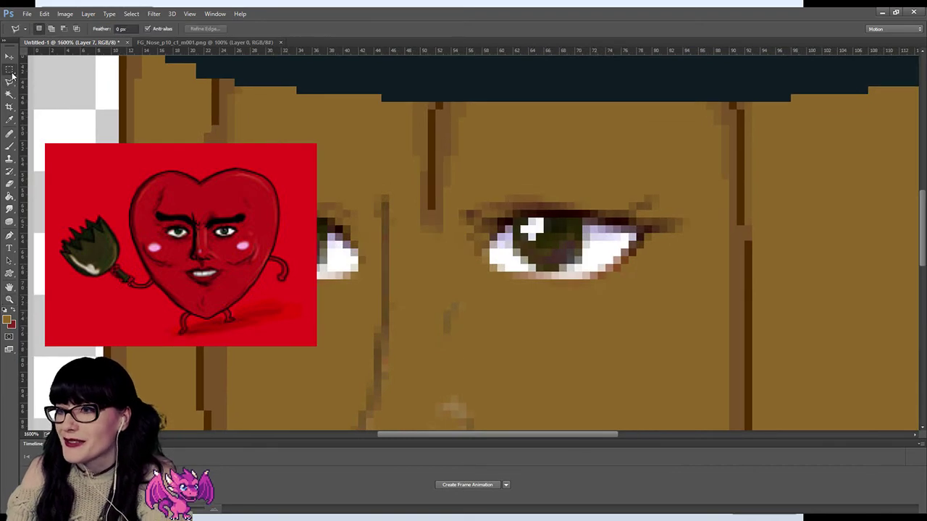
left_click_drag(367, 181, 420, 394)
left_click_drag(417, 248, 403, 262)
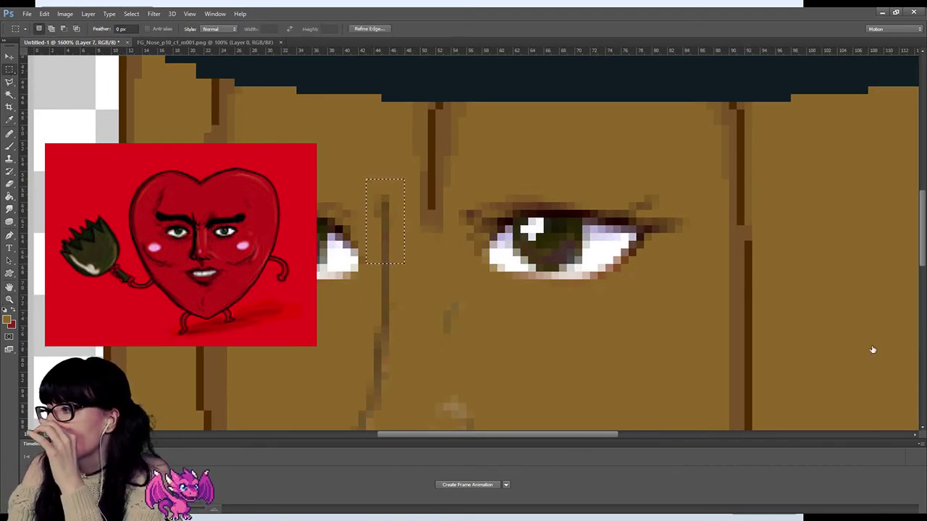
key("ctrl+shift+alt+n")
key("ctrl+z")
key("ctrl+z")
key("ctrl+z")
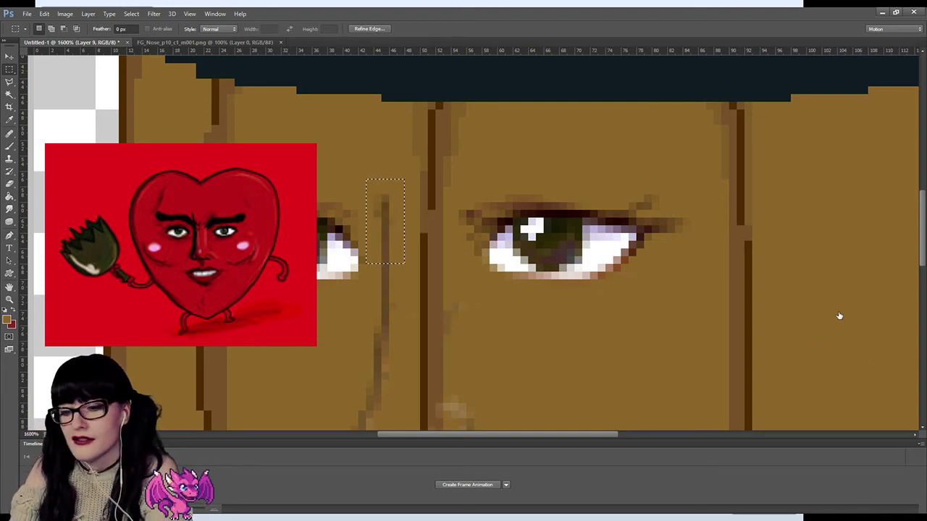
key("ctrl+j")
left_click(11, 56)
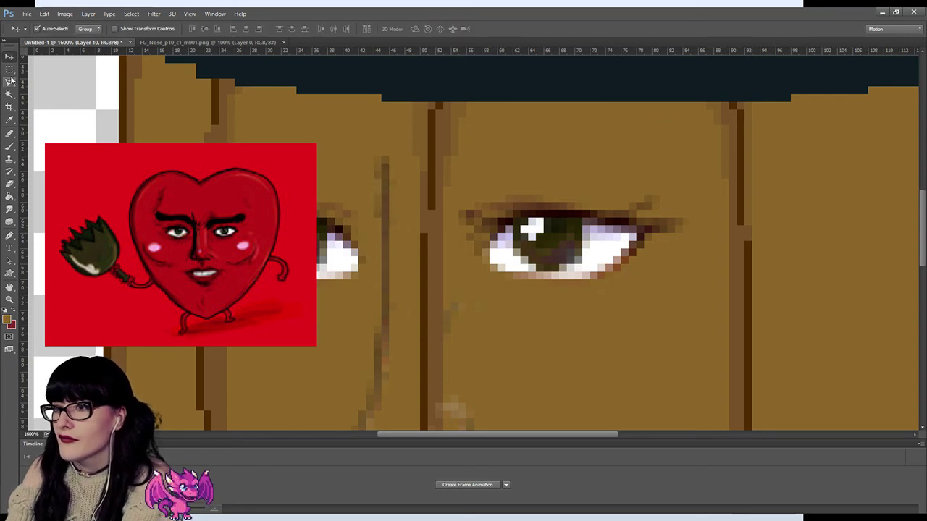
Clean up the faint pixels along the left side of the lengthened nose line and drop the selection.
key("m")
left_click_drag(371, 168, 381, 225)
left_click(9, 56)
left_click(10, 69)
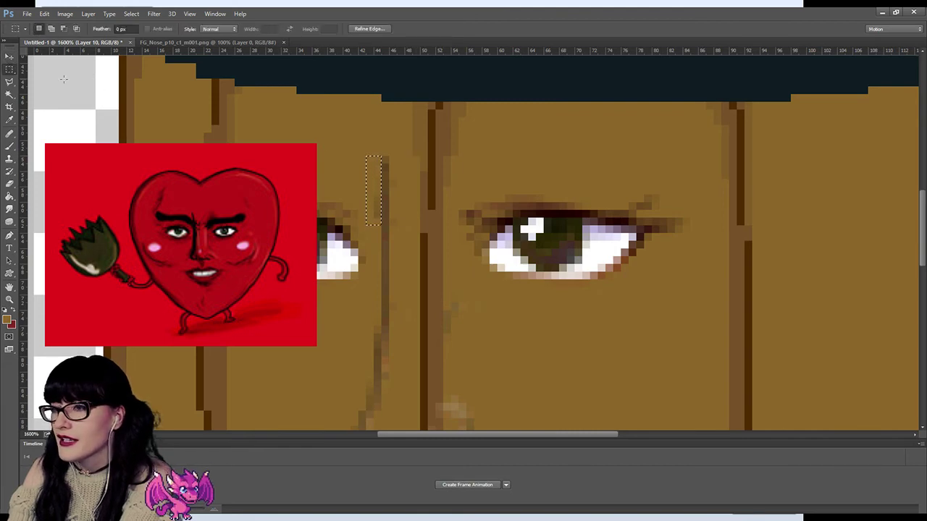
left_click(10, 56)
left_click(877, 331)
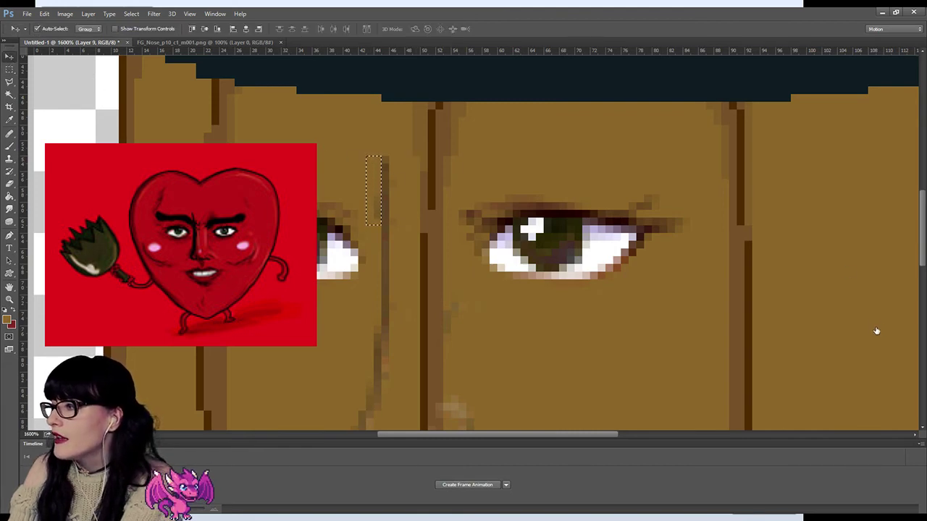
left_click(457, 163)
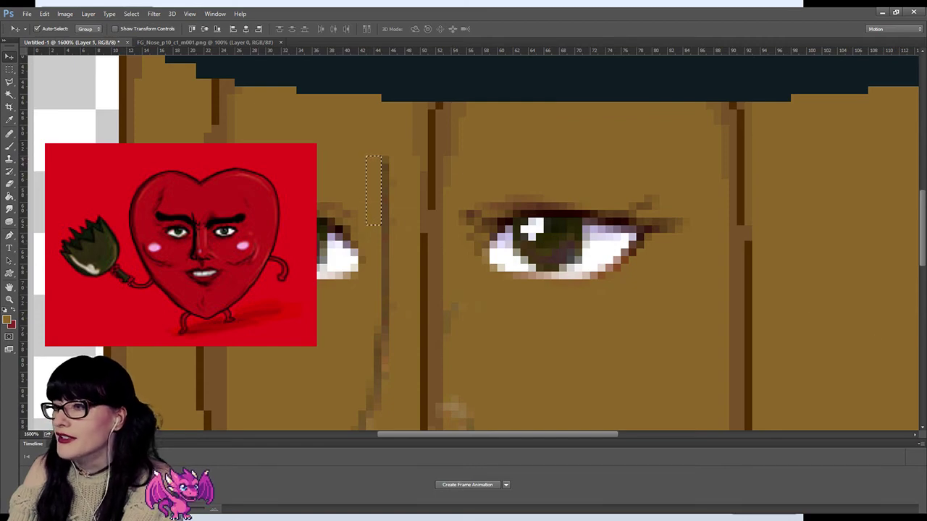
key("ctrl+d")
key("m")
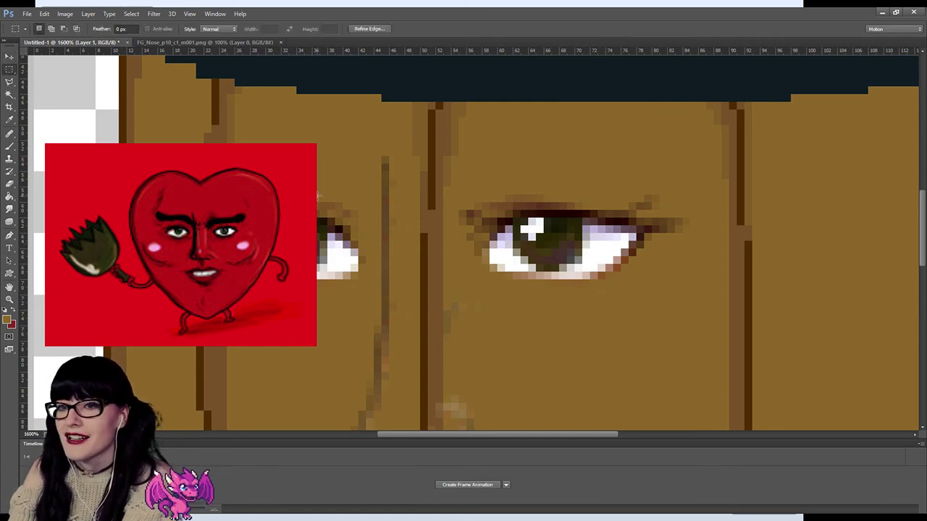
Paint over the plank seam above and between the eyes on Layer 8 with the barrel's sampled brown.
left_click(11, 300)
scroll(369, 270, "down", 5)
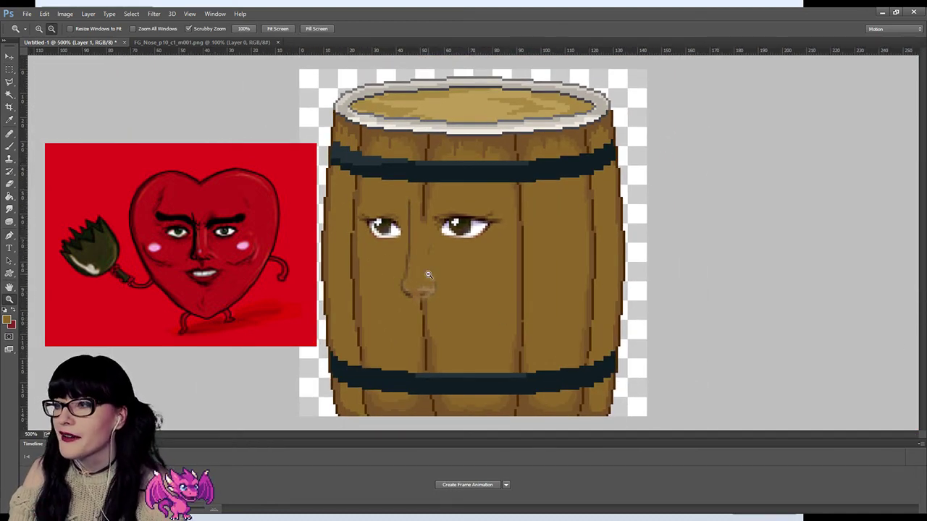
scroll(495, 262, "down", 1)
left_click_drag(431, 205, 852, 354)
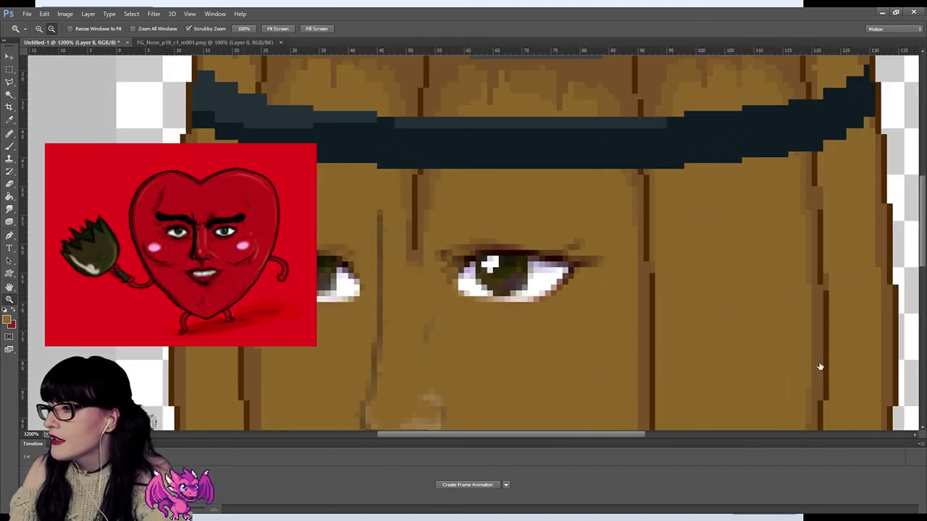
left_click(9, 120)
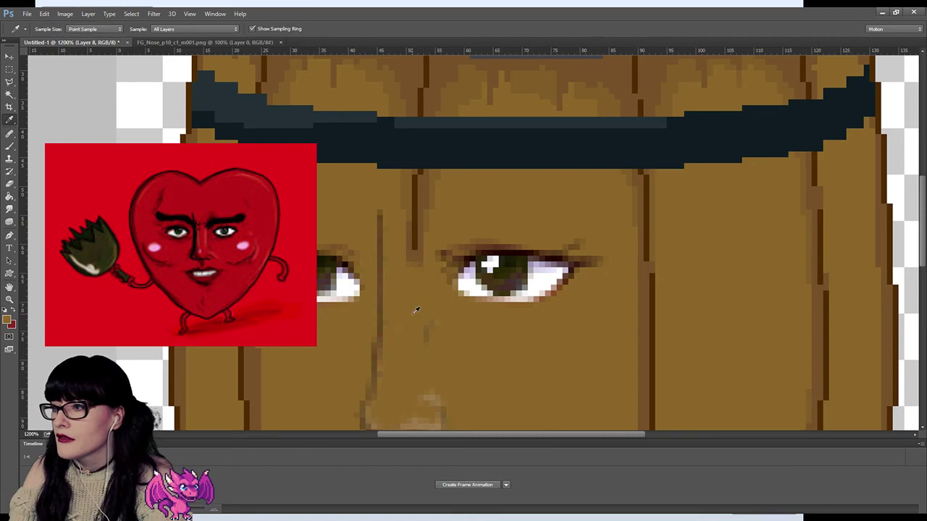
left_click(9, 146)
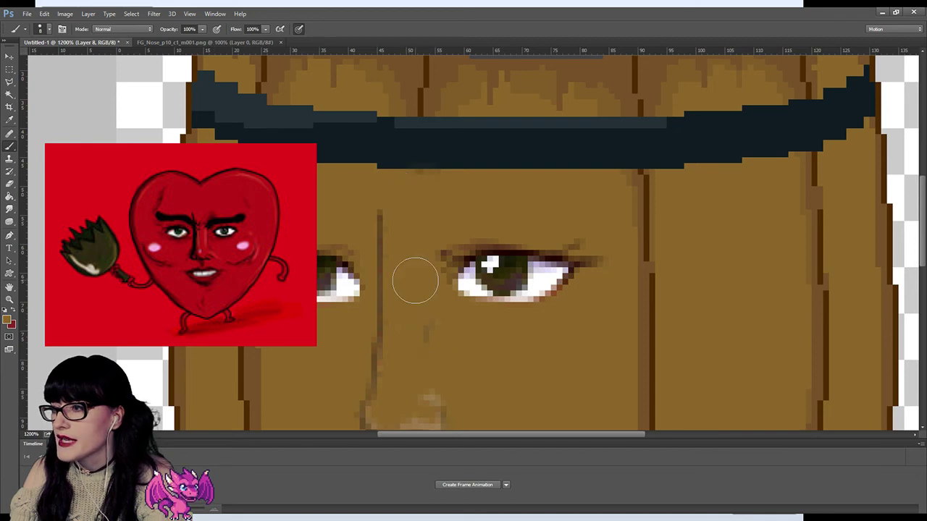
Review the nose and eyes on the whole barrel at reduced size against the heart reference.
left_click(9, 299)
left_click(387, 248, "alt")
left_click(468, 307, "alt")
left_click(468, 306, "alt")
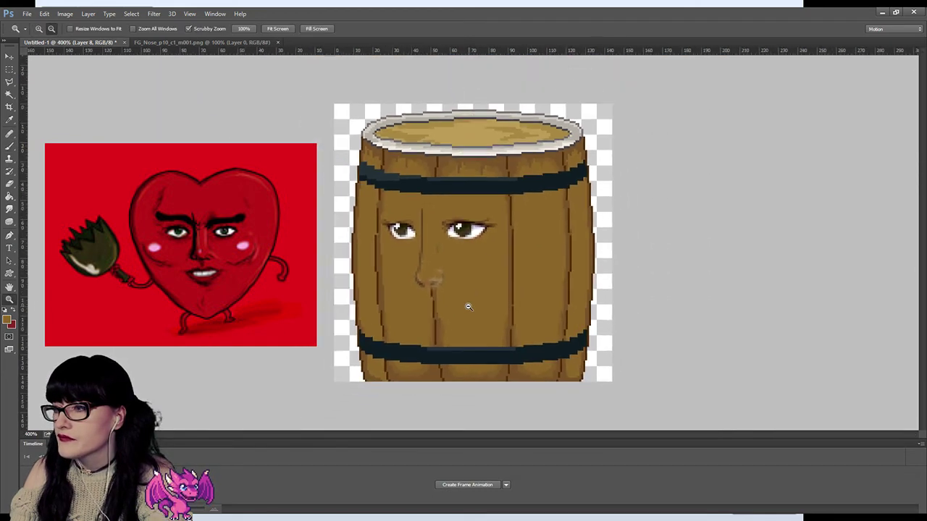
left_click(430, 280, "alt")
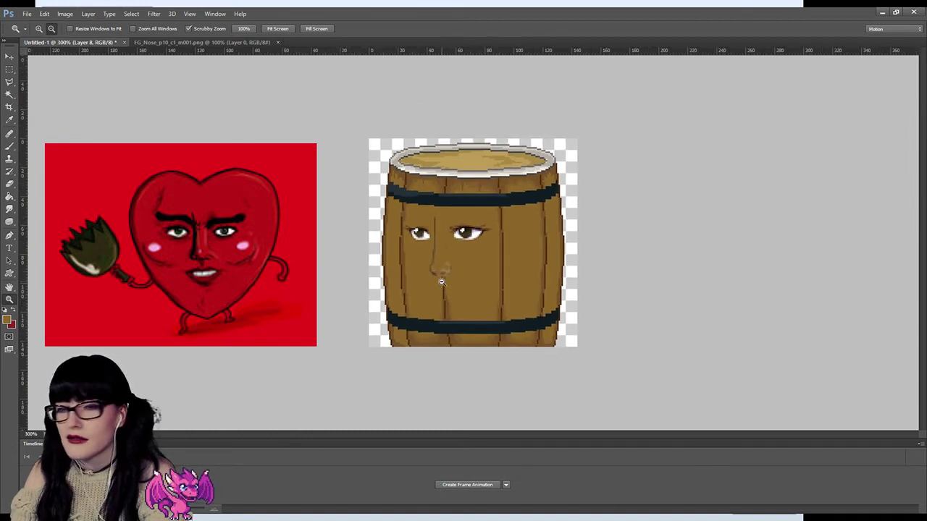
left_click(462, 264)
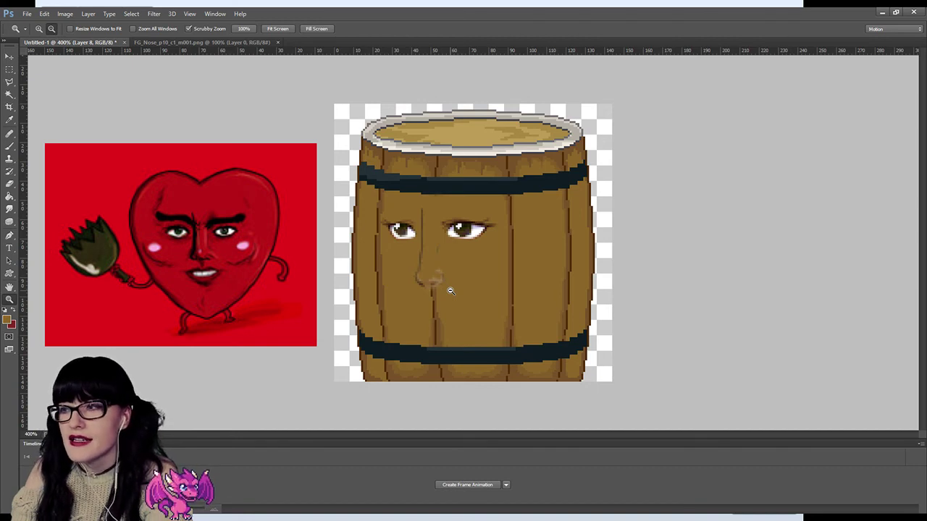
Shift the nose tip's left nostril curve on Layer 7 two pixels to the left.
left_click_drag(450, 290, 450, 290)
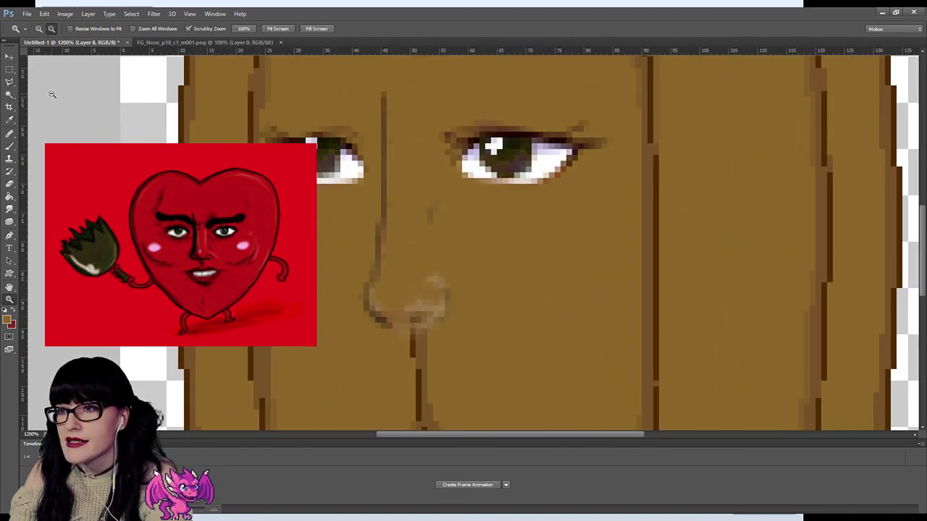
left_click(9, 69)
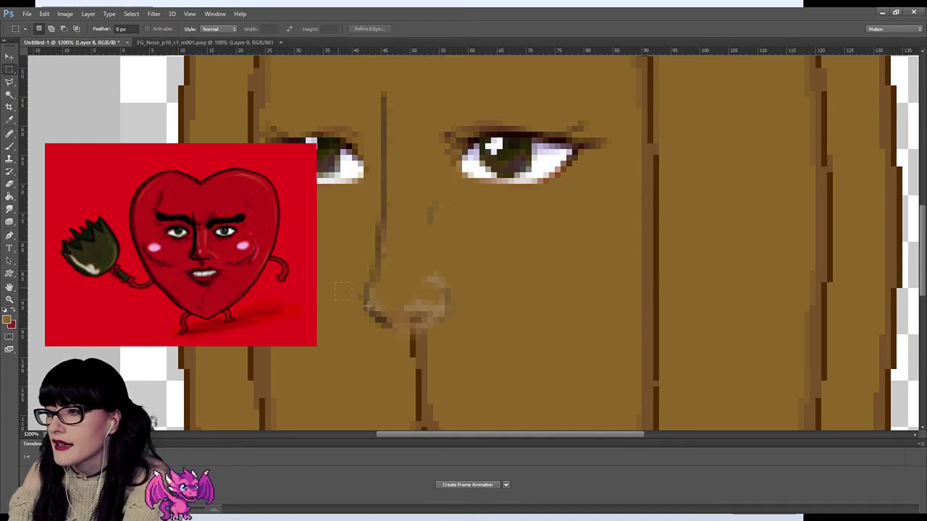
left_click_drag(334, 283, 393, 346)
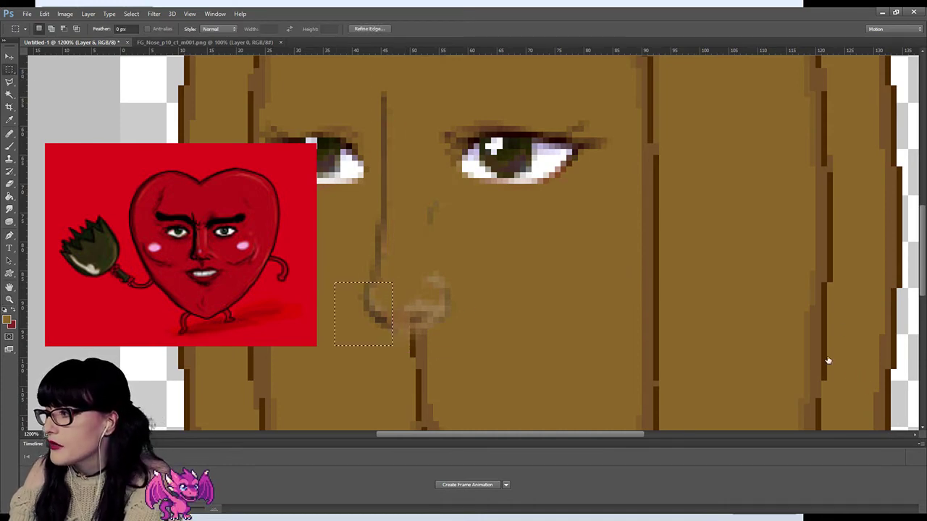
key("alt+bracketleft")
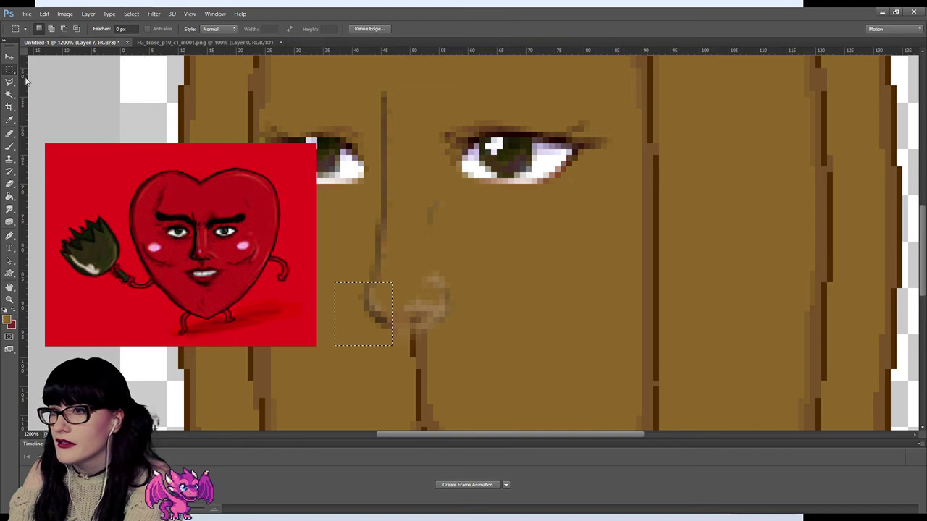
left_click(10, 58)
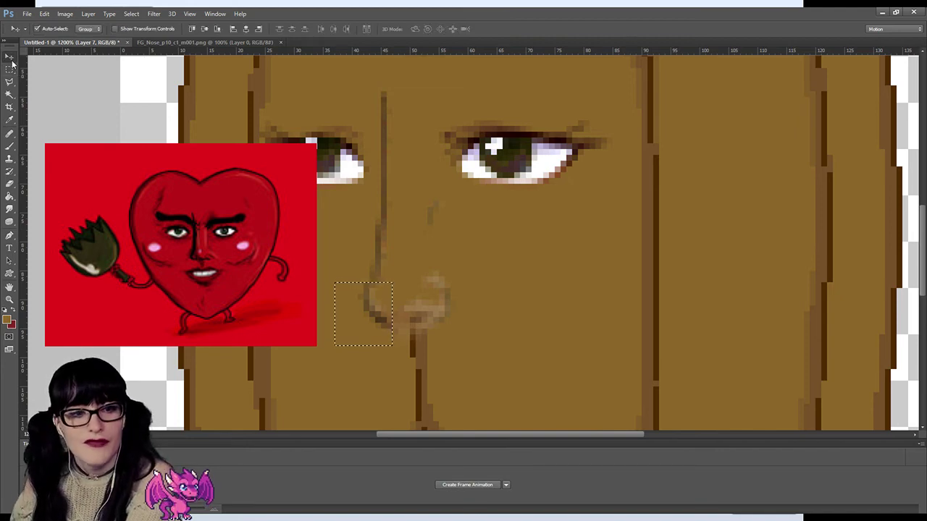
key("Left")
key("Left")
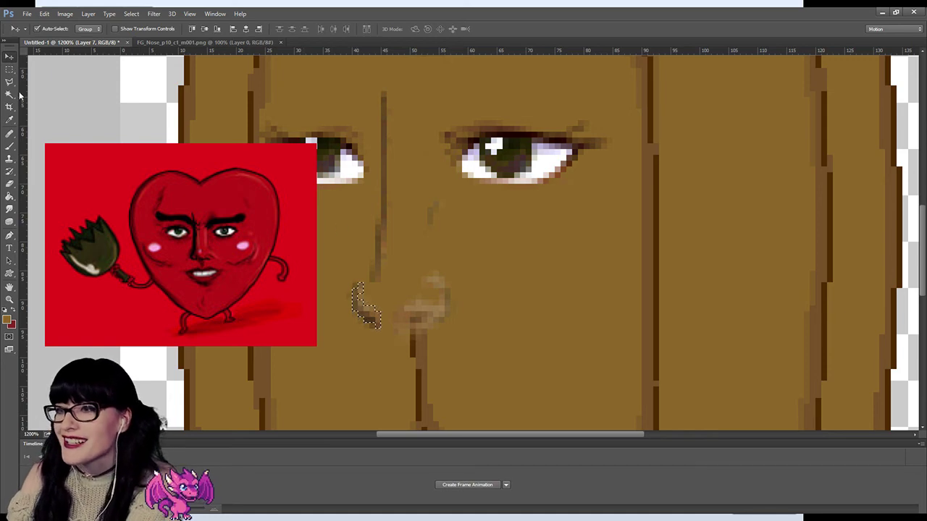
Shift the two pixel rows just above the left nostril curve leftward to step the outline toward the bridge.
left_click(9, 69)
left_click_drag(334, 276, 360, 271)
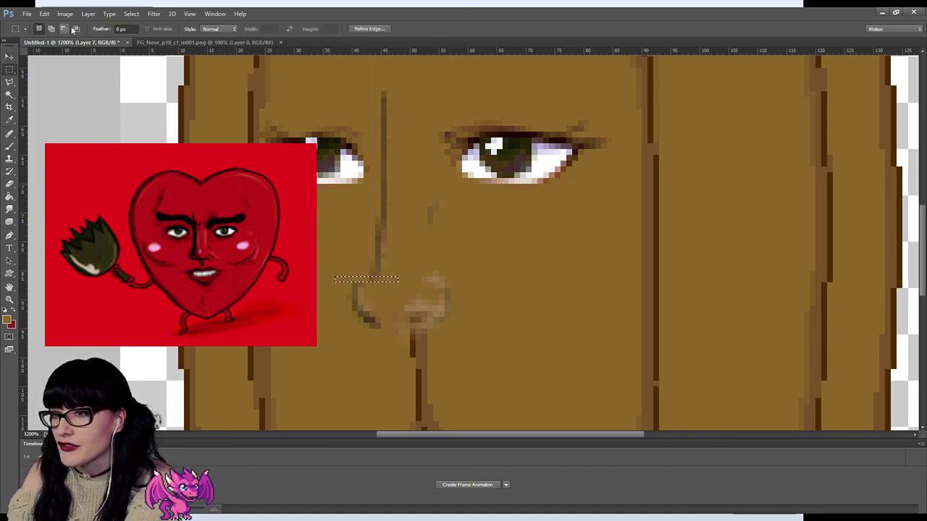
left_click(10, 57)
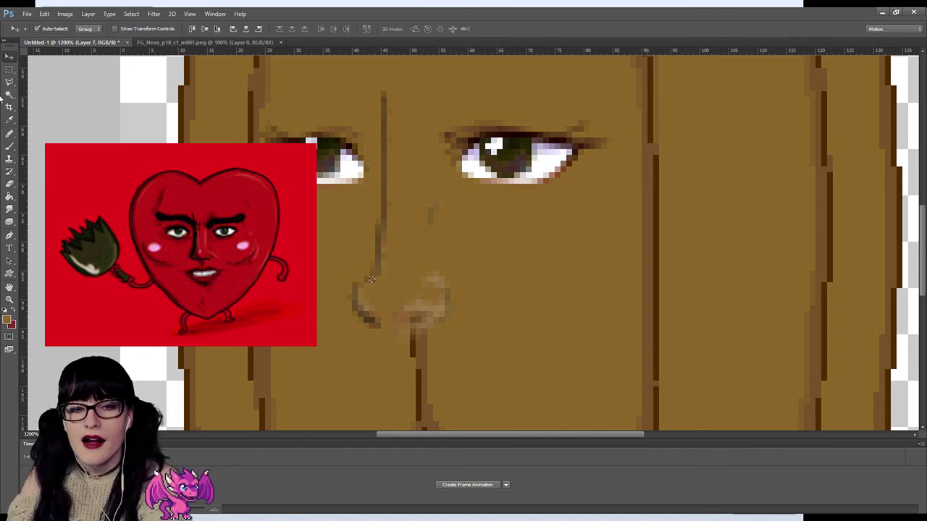
left_click(9, 68)
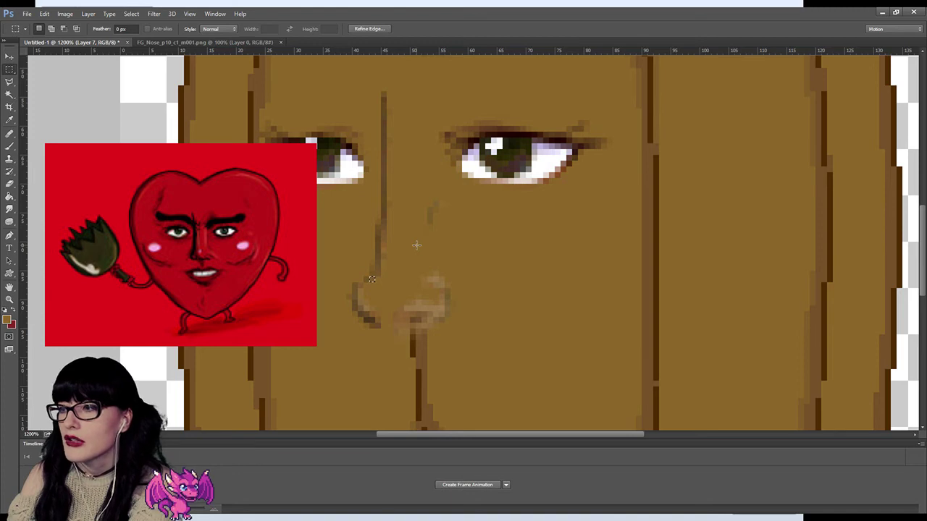
left_click_drag(347, 278, 397, 280)
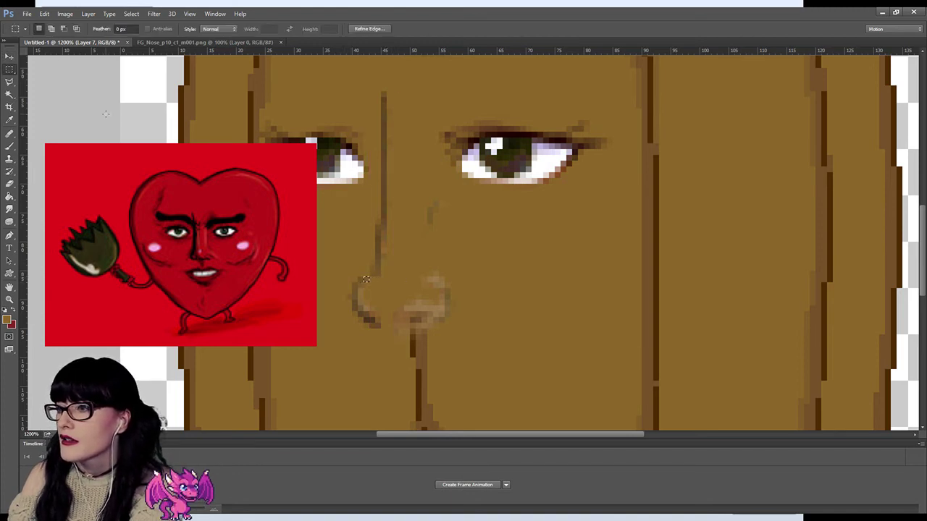
left_click(354, 252)
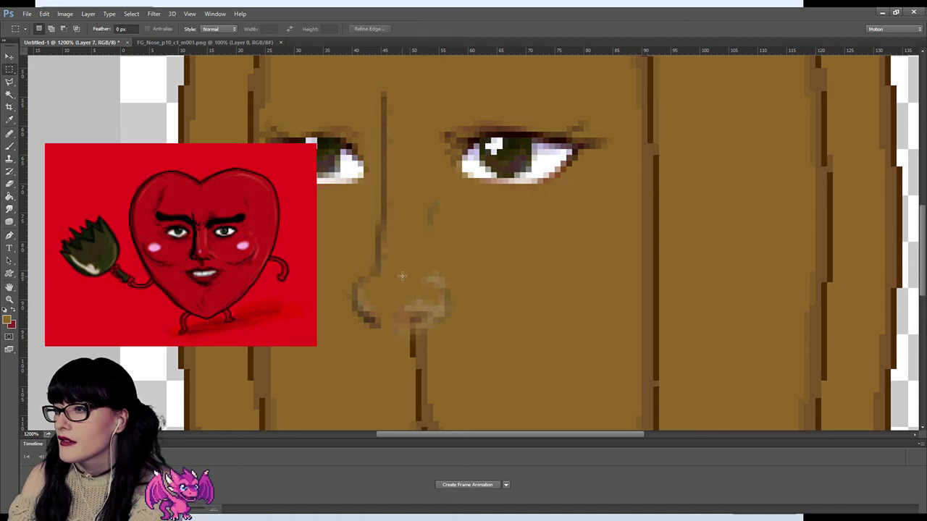
left_click_drag(348, 275, 340, 273)
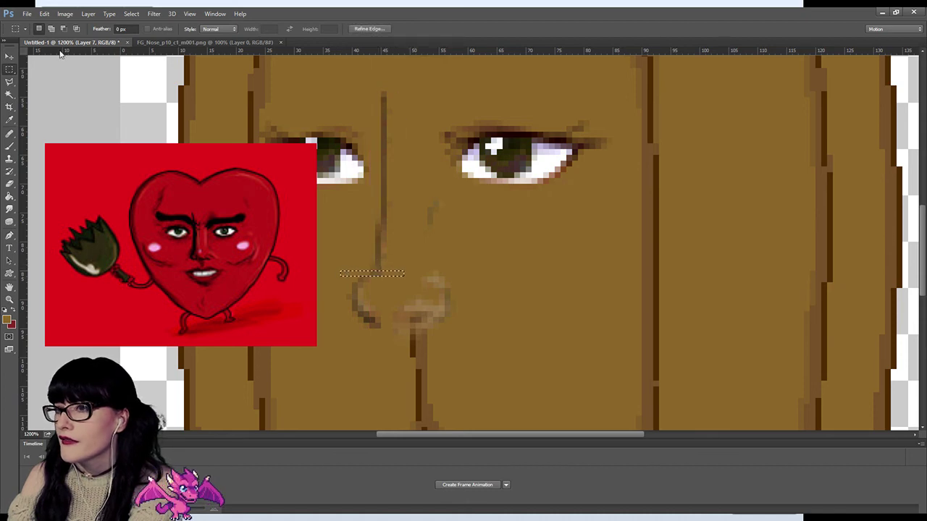
left_click(10, 56)
left_click(9, 68)
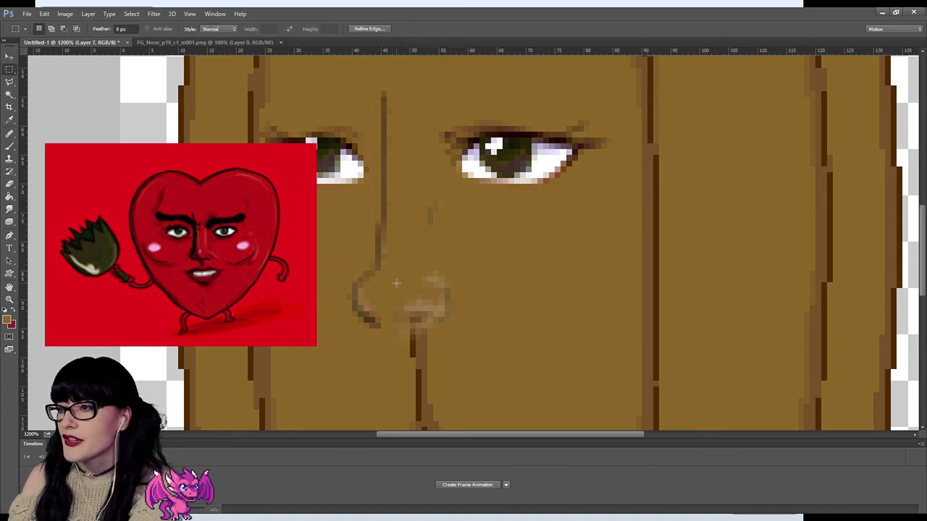
Shift the two-pixel-high lower end of the bridge line left to smooth the transition, and drop the selection.
key("ctrl+d")
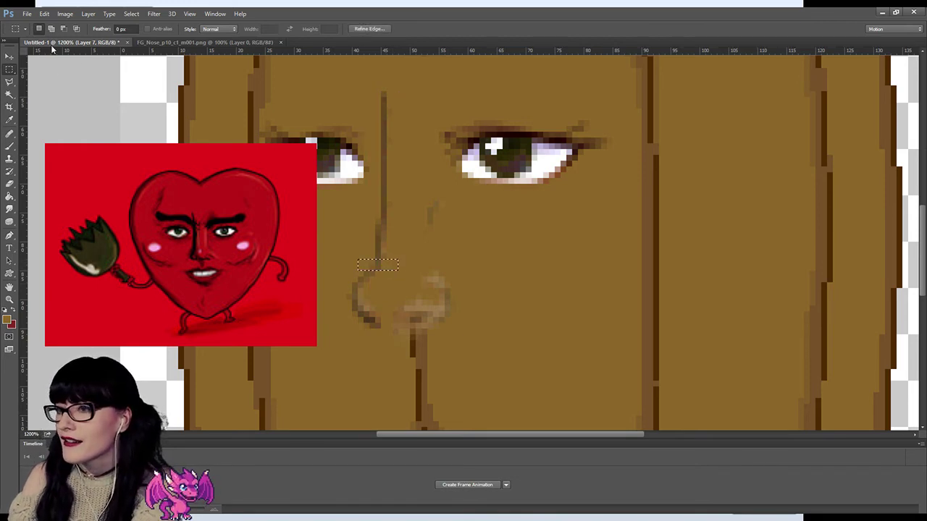
left_click(10, 57)
key("ctrl+d")
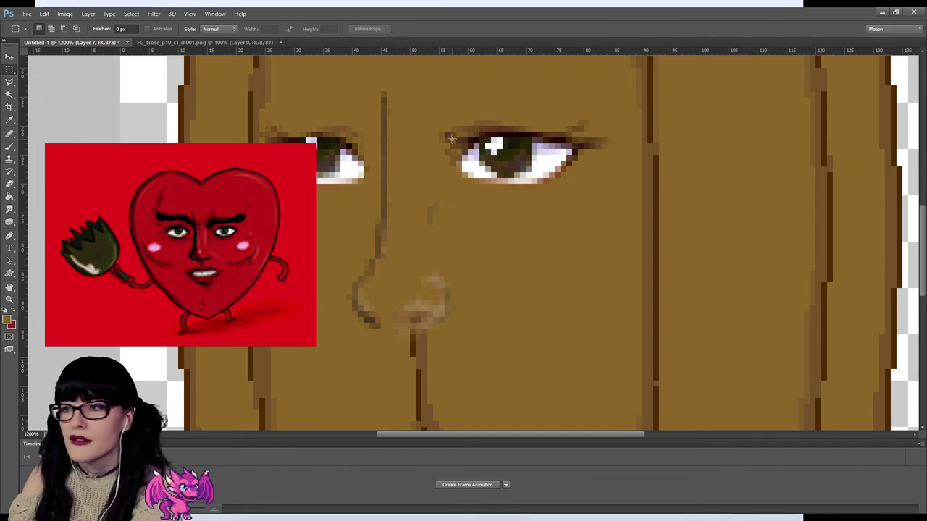
left_click_drag(365, 222, 377, 229)
key("ctrl+d")
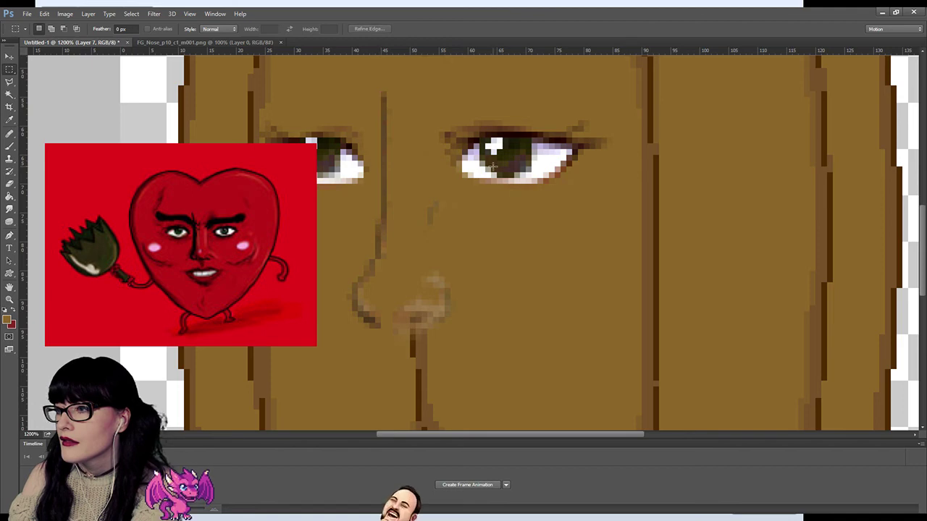
Review the widened nose outline on the whole barrel against the heart reference.
left_click(10, 299)
left_click(275, 255, "alt")
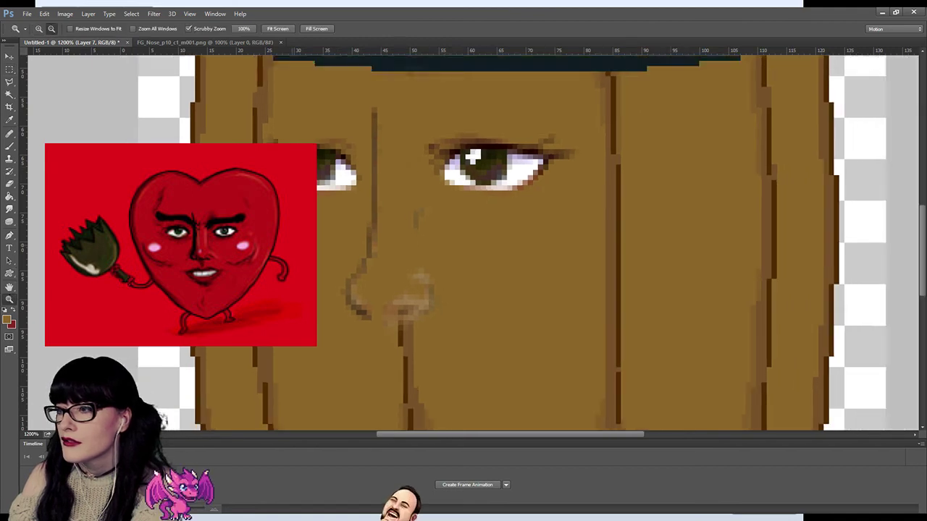
left_click(275, 256, "alt")
left_click(508, 253, "alt")
left_click(507, 253, "alt")
left_click(507, 254, "alt")
left_click(507, 254, "alt")
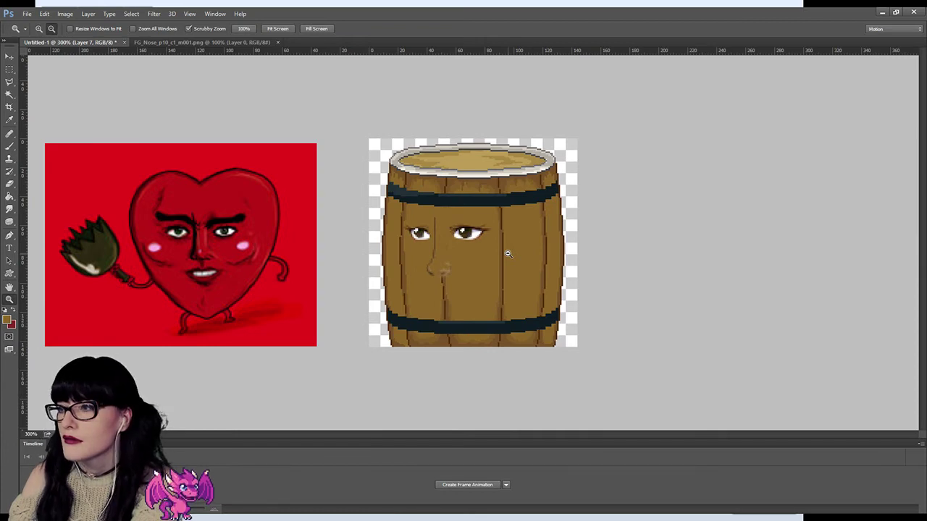
Erase the faint mark along the right side of the nose bridge on Layer 7 and check the face at reduced size.
left_click_drag(457, 245, 456, 244)
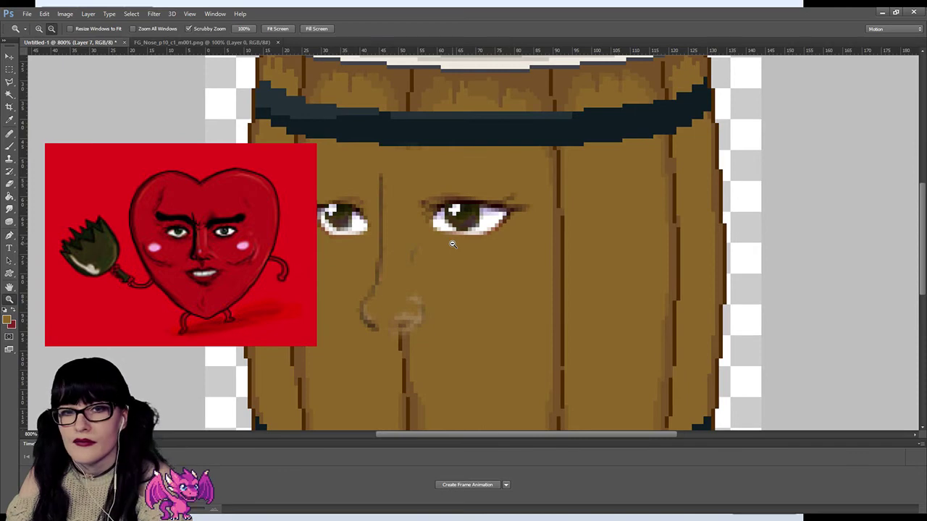
left_click(10, 184)
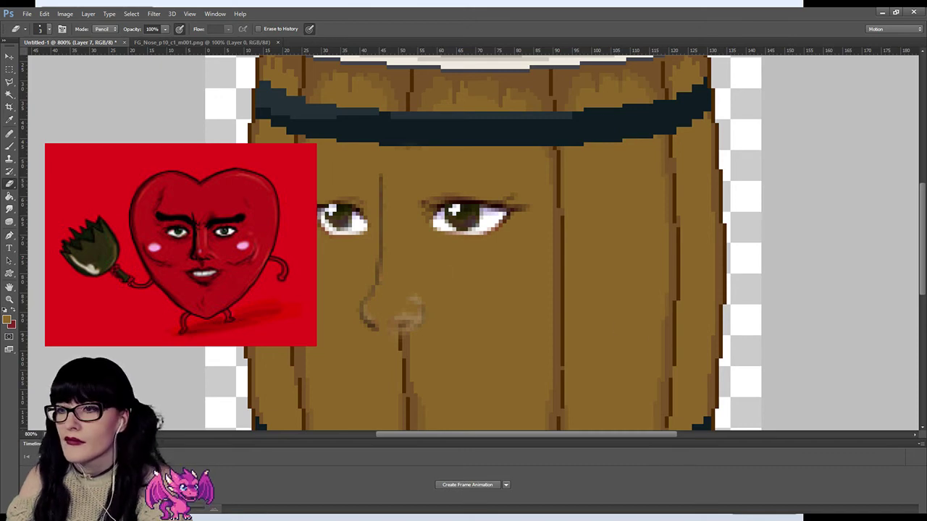
left_click(10, 300)
left_click(466, 256, "alt")
left_click_drag(466, 256, 515, 286)
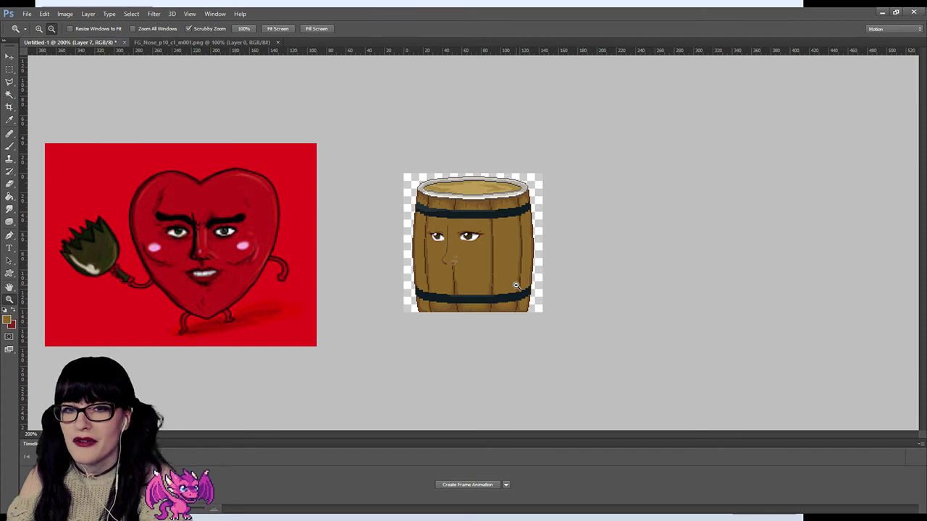
left_click(474, 243)
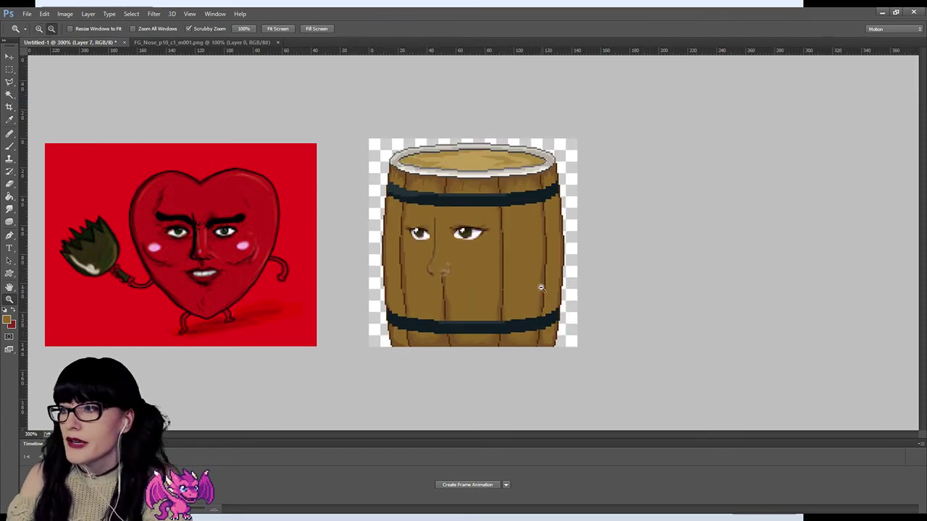
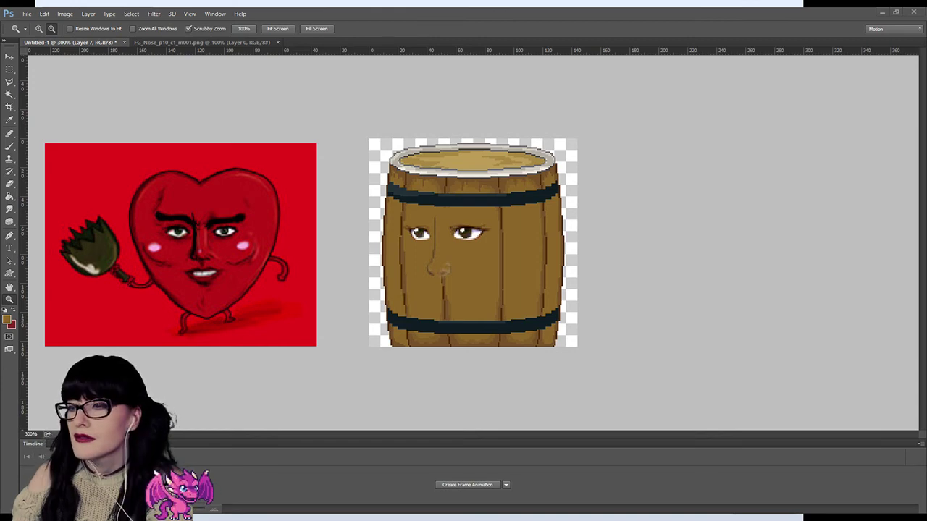
Open the eyebrow image FG_Eyebrows_p07_c1_m003.png and flip its eyebrows vertically.
left_click(39, 28)
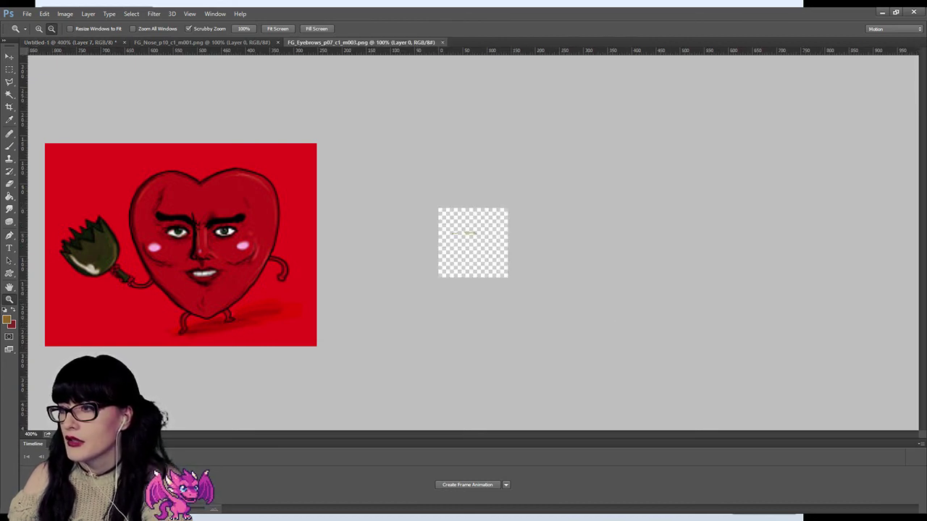
left_click(467, 237)
left_click(467, 238)
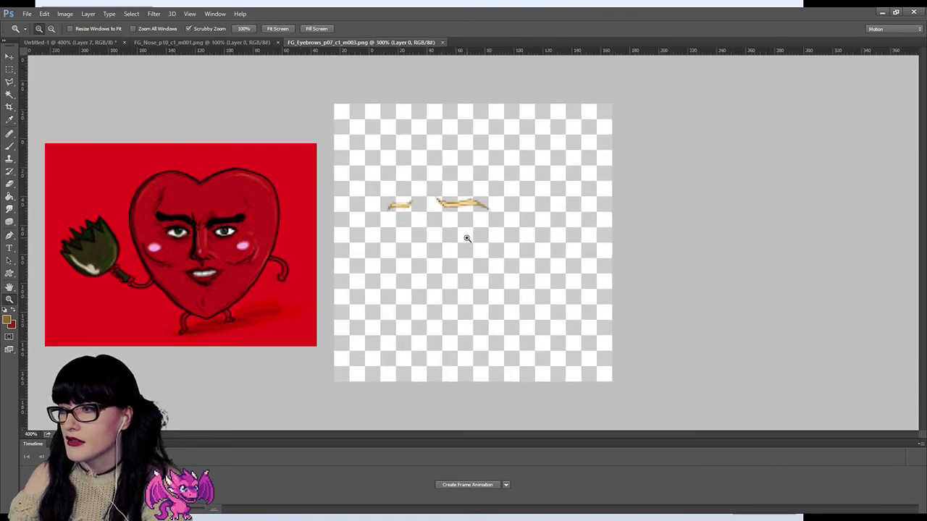
key("alt")
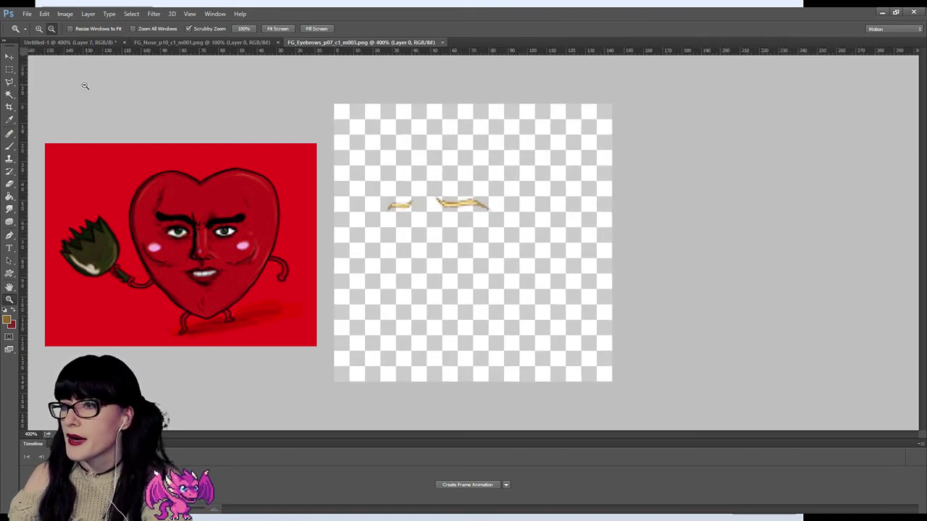
left_click(10, 69)
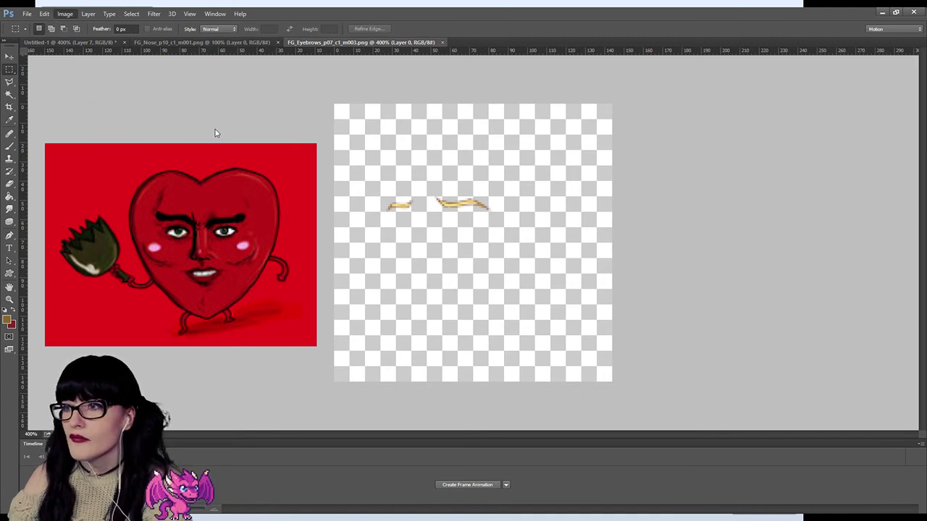
key("ctrl+shift+h")
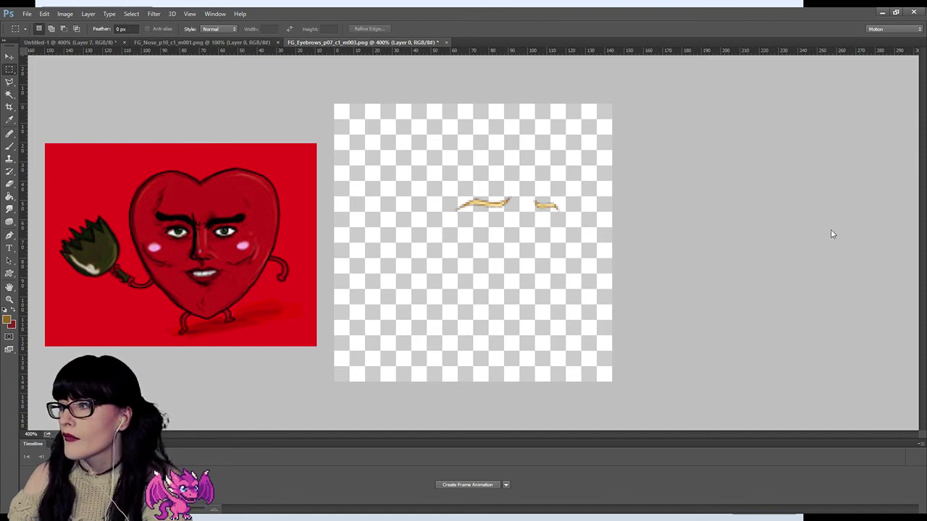
key("ctrl+shift+h")
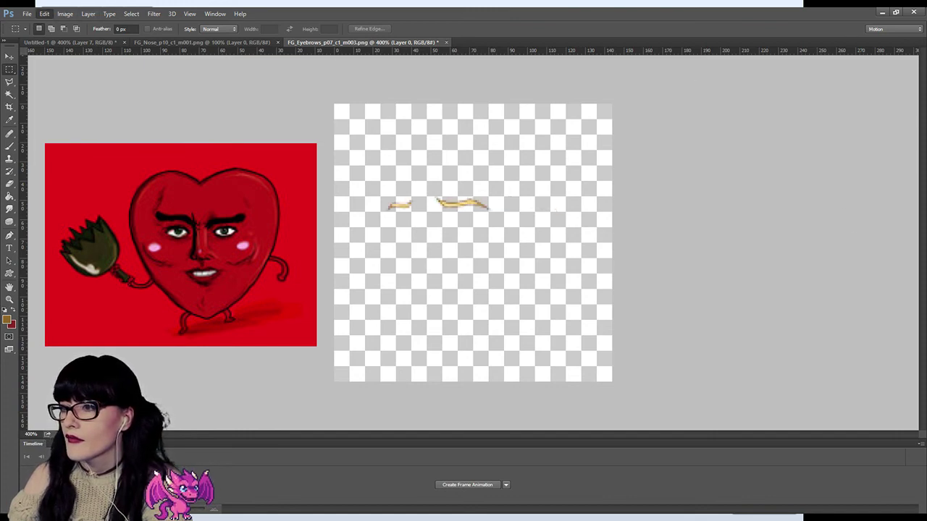
key("ctrl+shift+h")
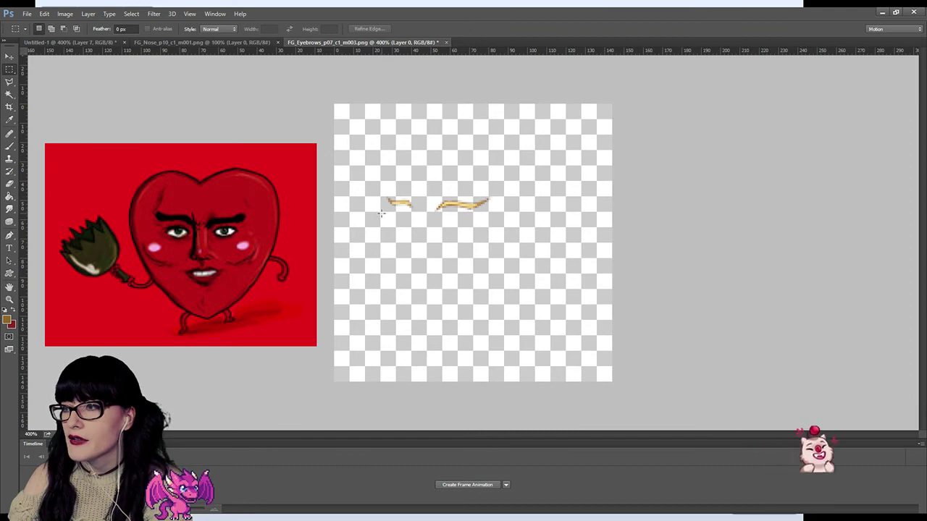
Copy the flipped eyebrows into the barrel document Untitled-1 as a new layer and move them up above the eyes.
key("ctrl+a")
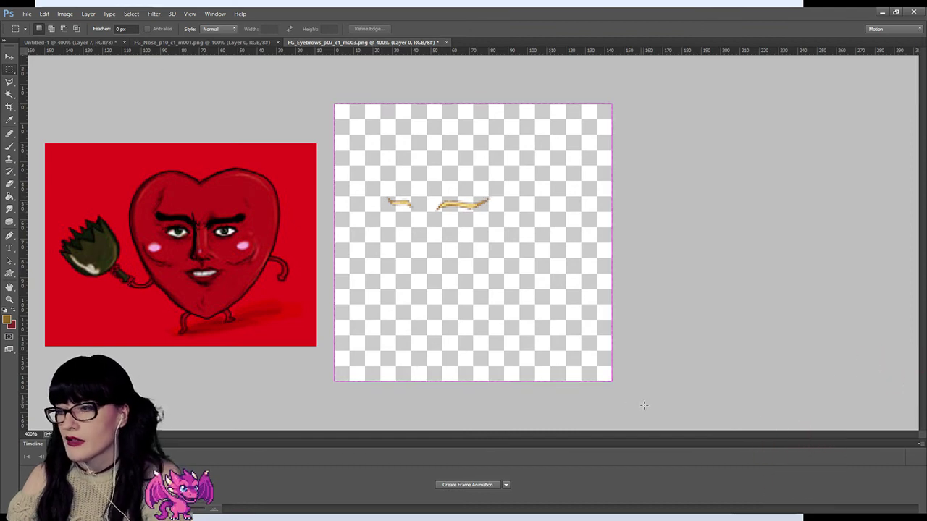
key("ctrl+d")
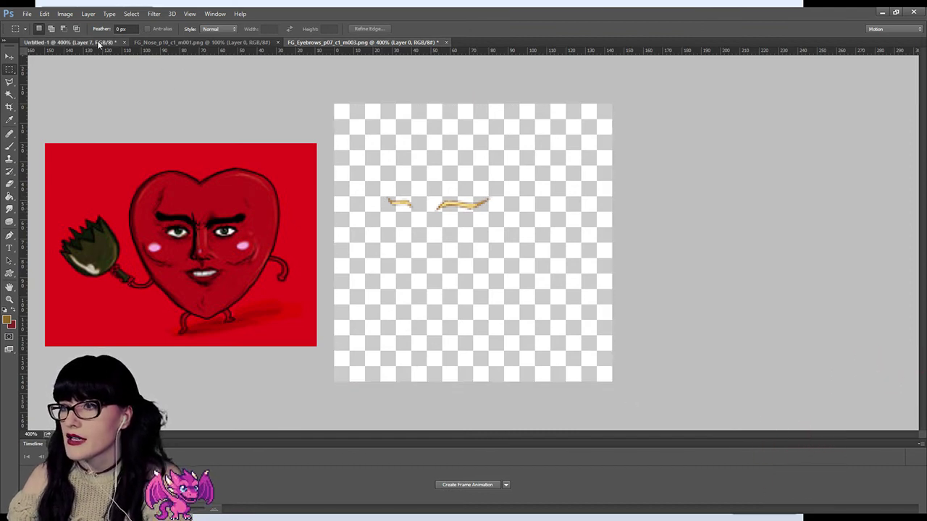
left_click(97, 41)
key("ctrl+v")
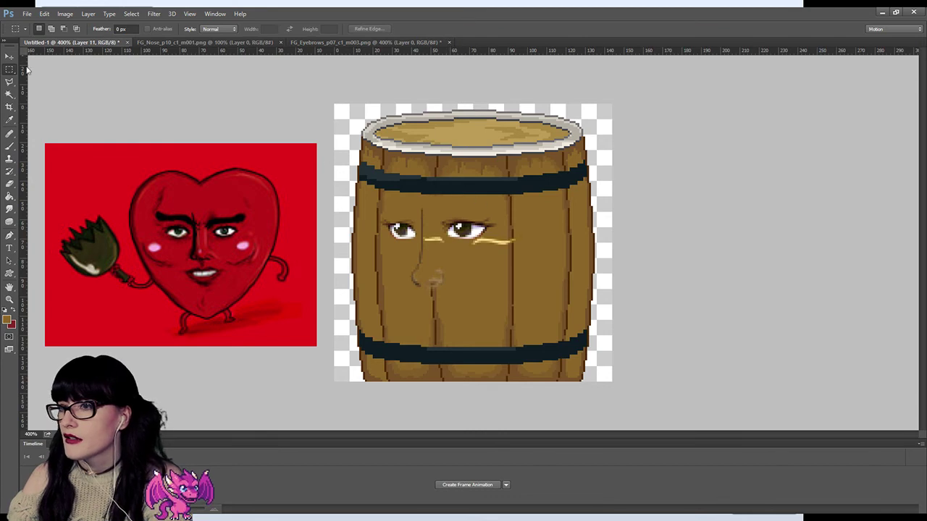
key("v")
left_click_drag(493, 244, 470, 219)
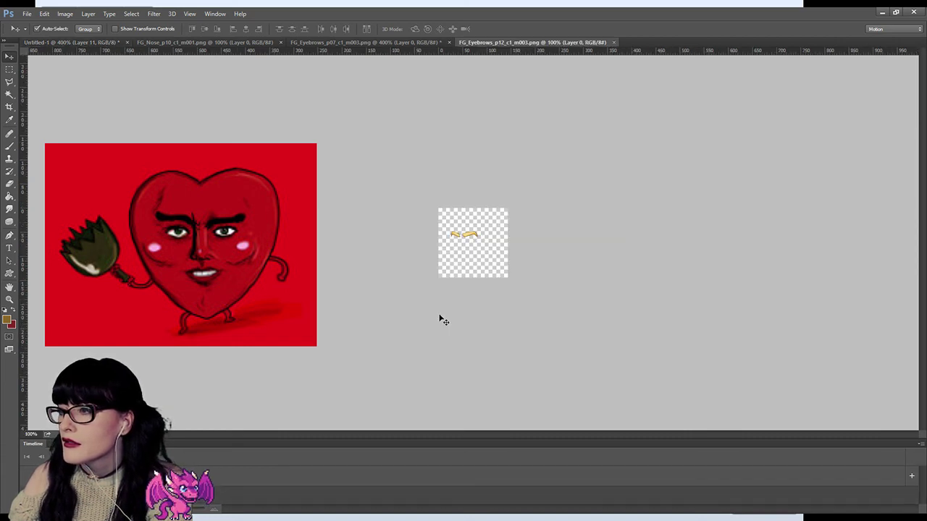
Copy the feathery eyebrows from FG_Eyebrows_p14_c1_m003.png into Untitled-1 as a new layer and place them above the barrel's eyes.
key("z")
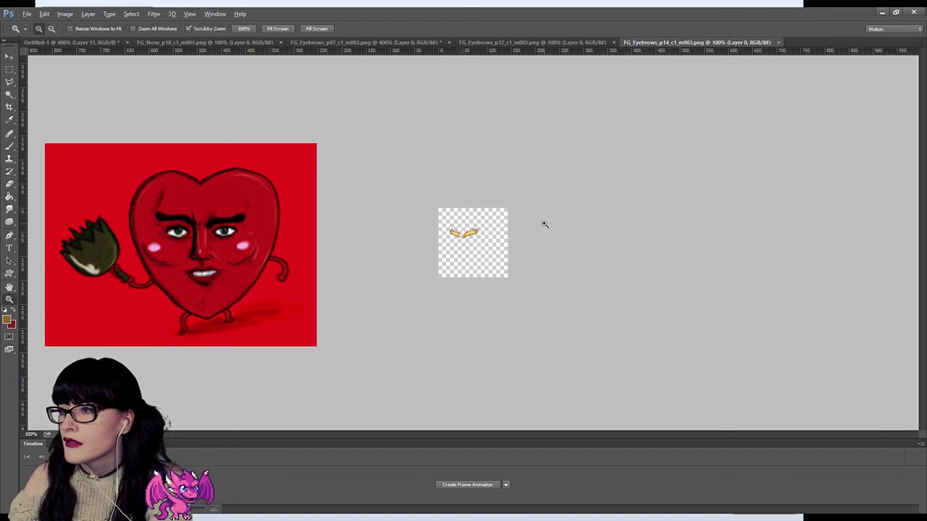
left_click(490, 234)
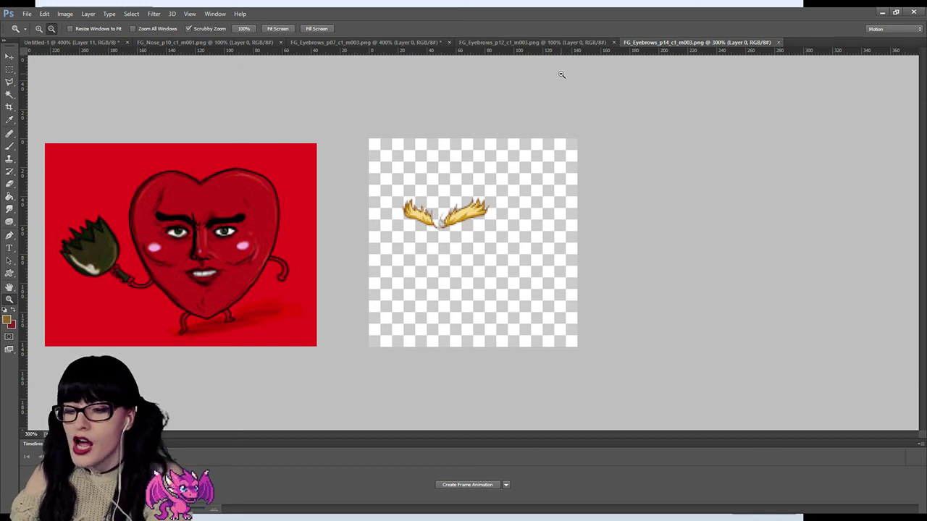
key("ctrl+a")
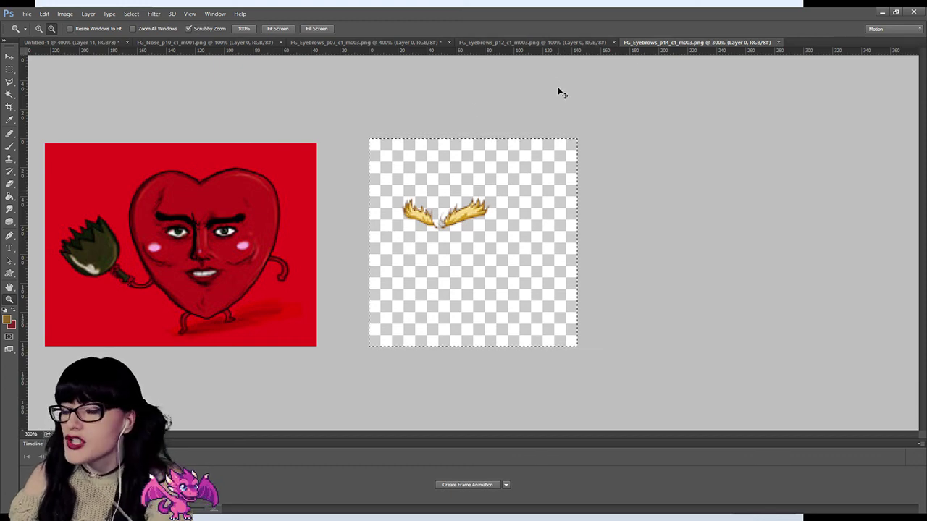
left_click(93, 42)
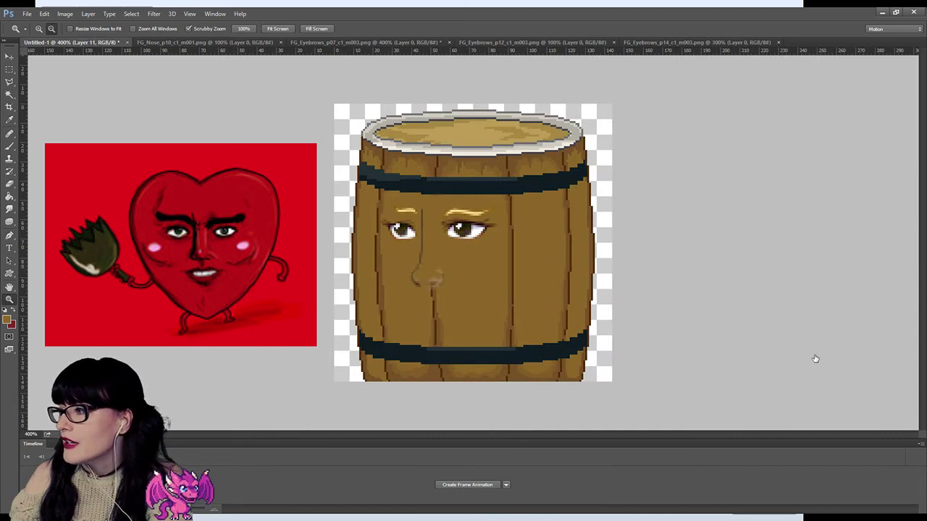
key("ctrl+v")
left_click(9, 56)
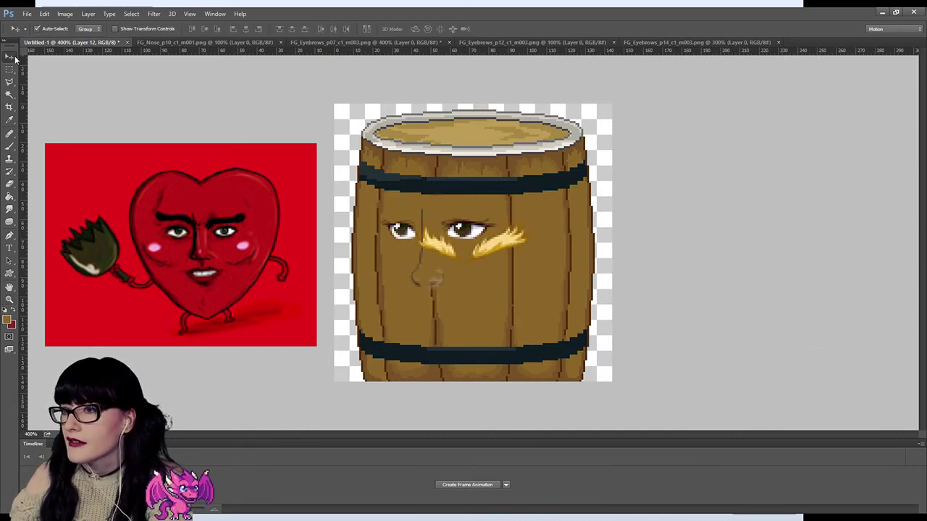
left_click_drag(499, 245, 461, 210)
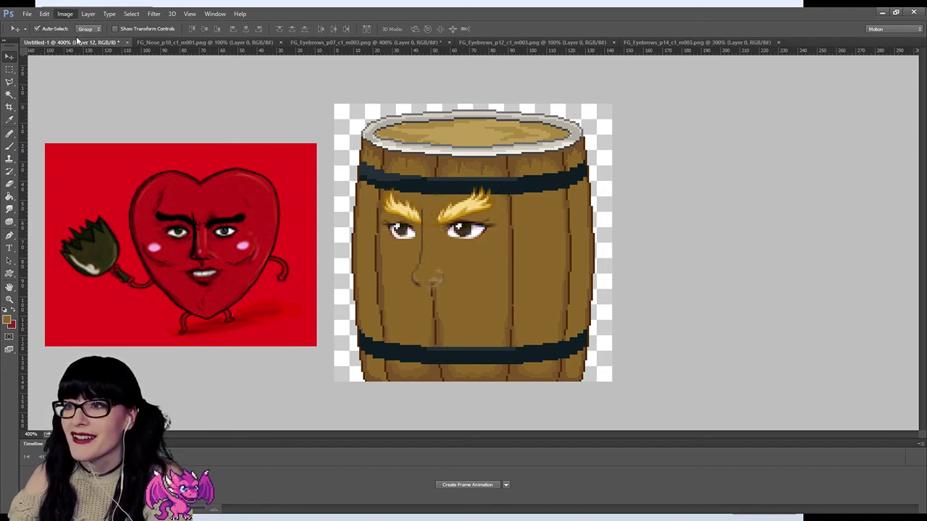
Recolour the feathery yellow eyebrows on Layer 12 to near-black to match the heart reference.
key("i")
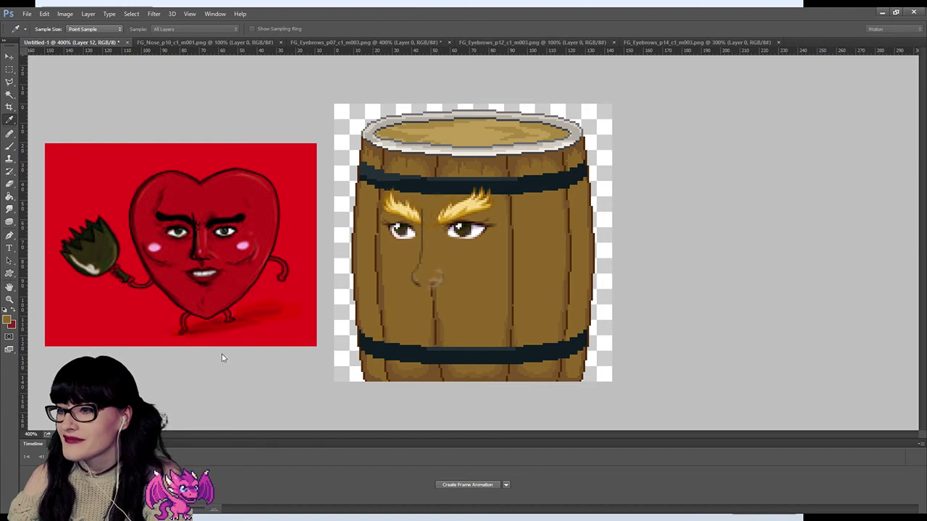
key("shift+alt+BackSpace")
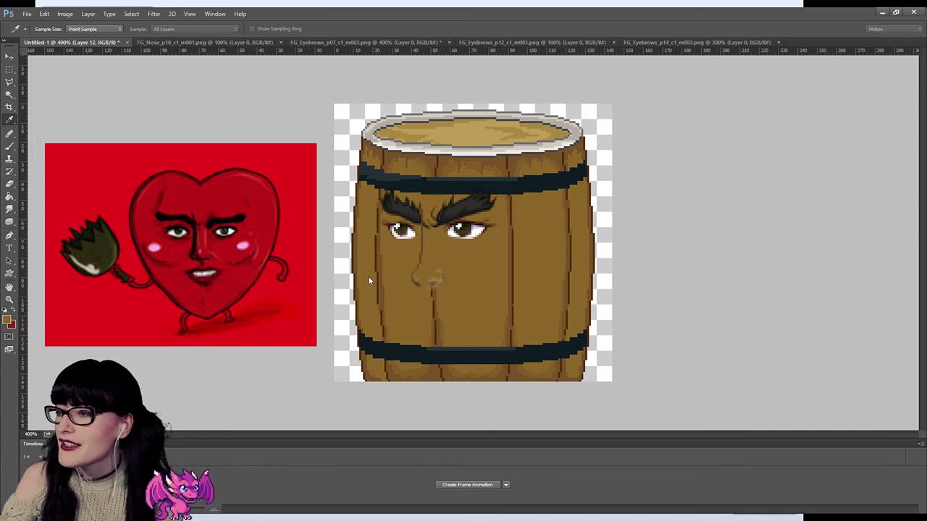
key("v")
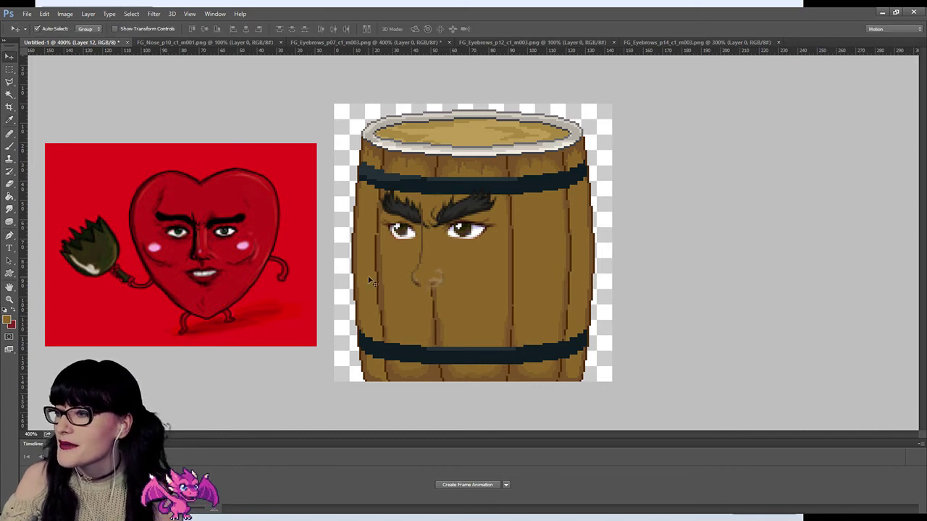
Copy the smooth eyebrows from FG_Eyebrows_p12_c1_m003.png and paste them into Untitled-1 as a new layer.
left_click(656, 43)
left_click(553, 42)
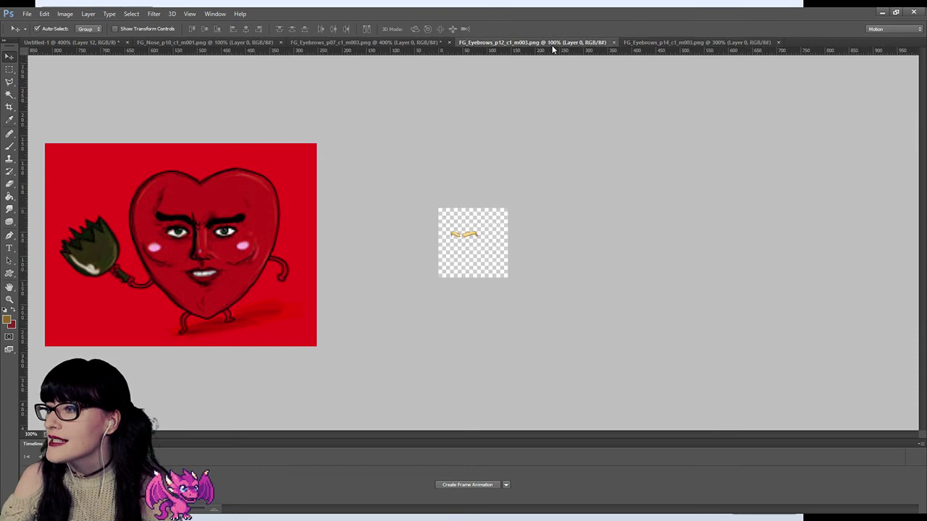
left_click(8, 299)
left_click(505, 224)
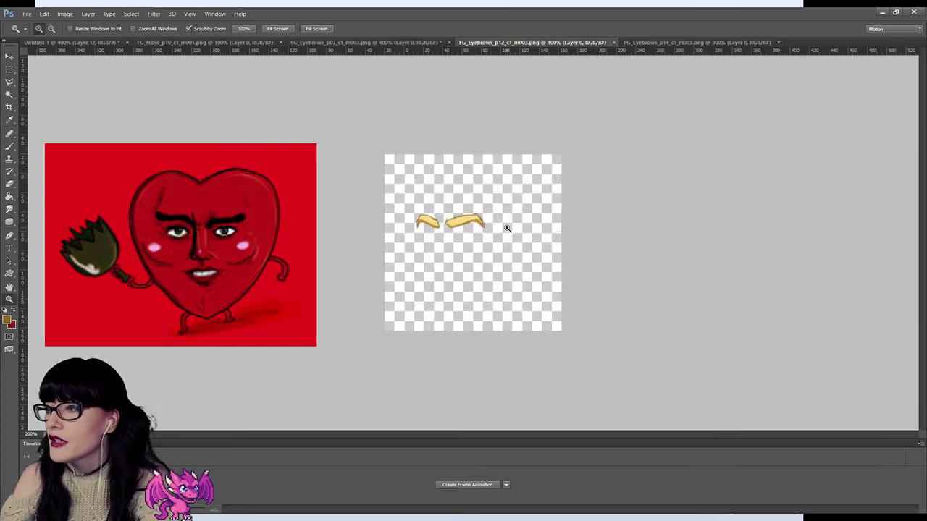
left_click(9, 69)
key("ctrl+a")
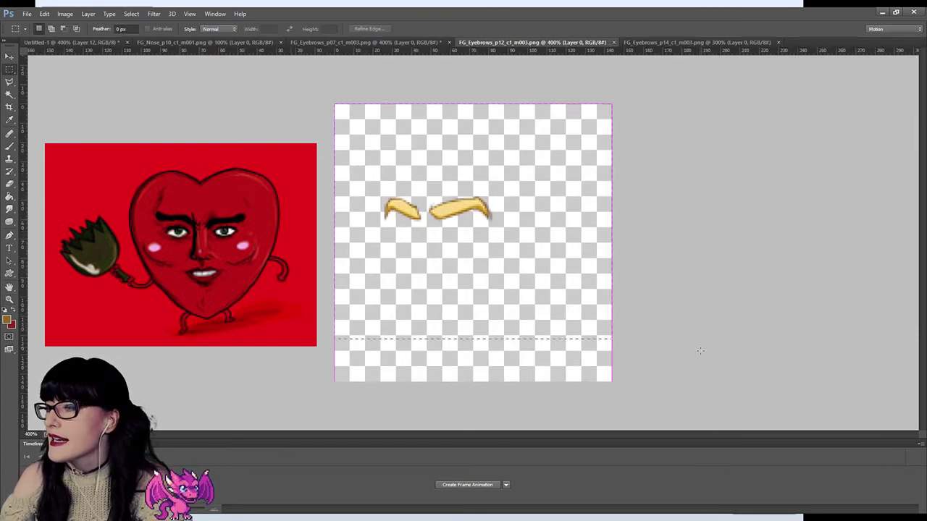
key("ctrl+c")
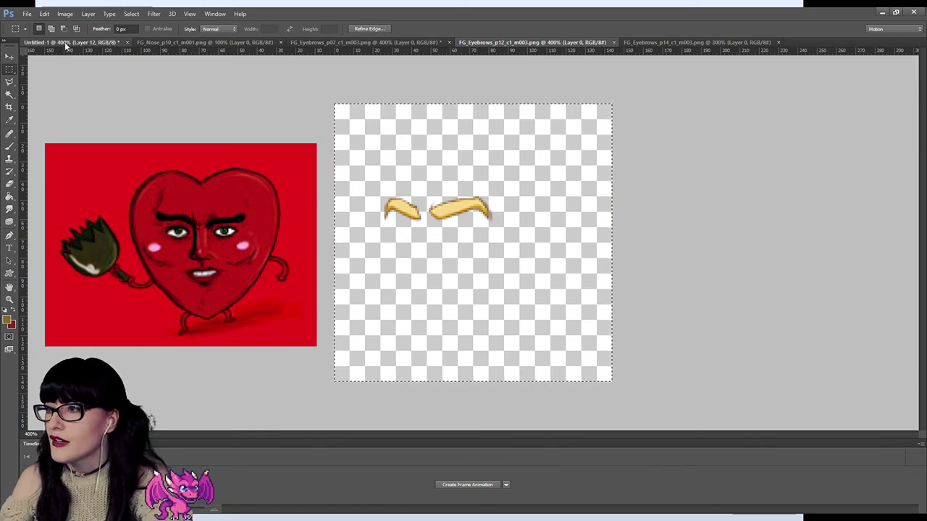
left_click(64, 42)
key("ctrl+v")
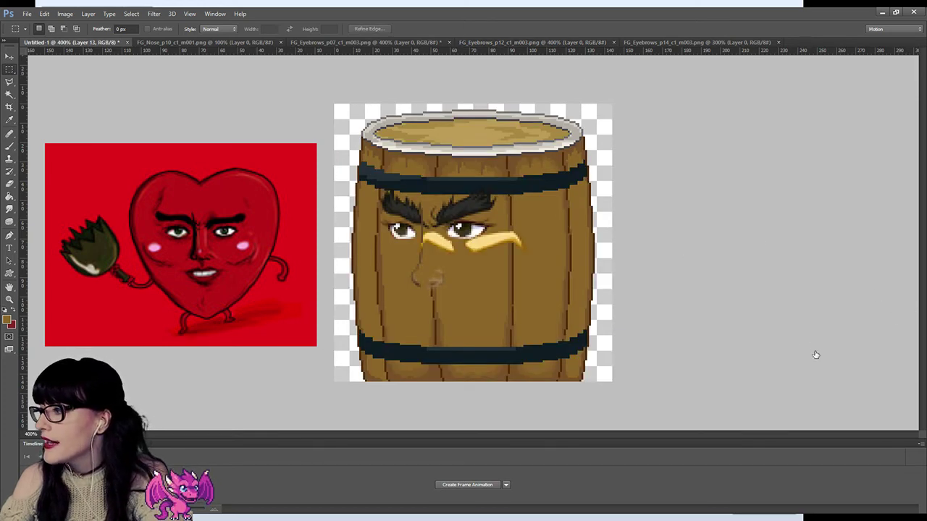
Hide the feathery black eyebrows and position the pasted smooth eyebrows just above the barrel's eyes.
key("Delete")
left_click(9, 56)
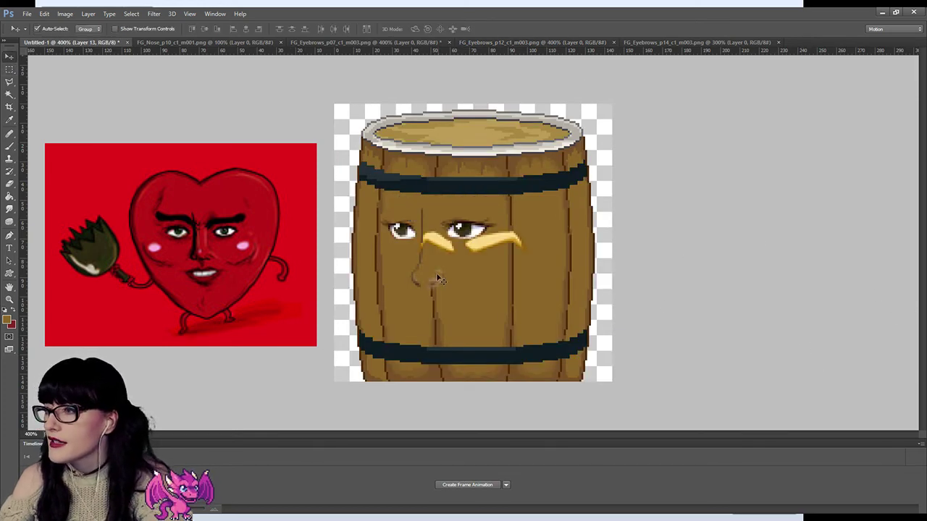
left_click_drag(504, 245, 466, 212)
key("Right")
key("Down")
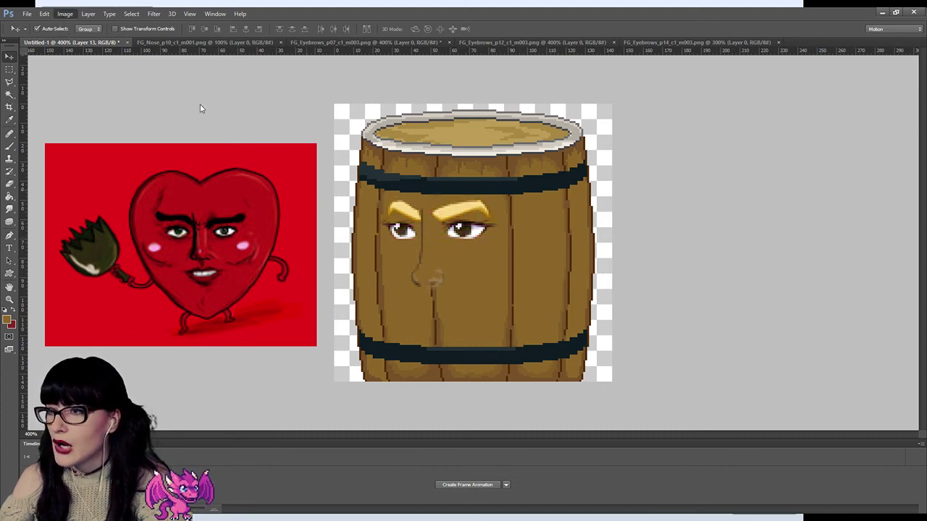
Desaturate and invert the smooth eyebrows on Layer 13 to make them near-black.
key("i")
key("shift+ctrl+u")
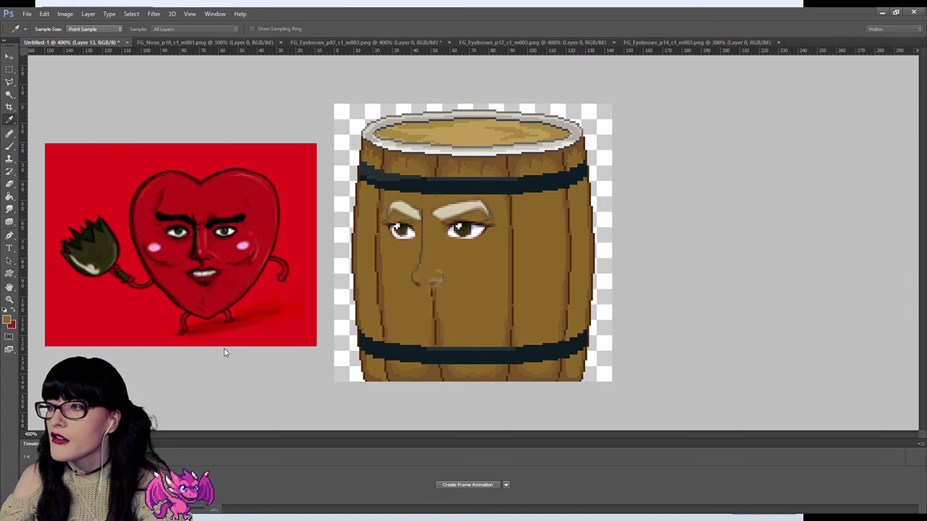
key("ctrl+i")
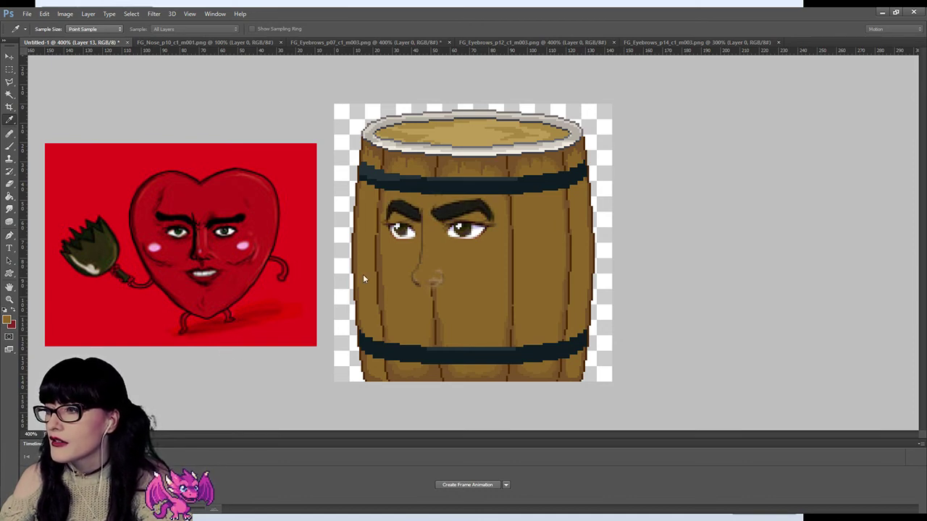
key("v")
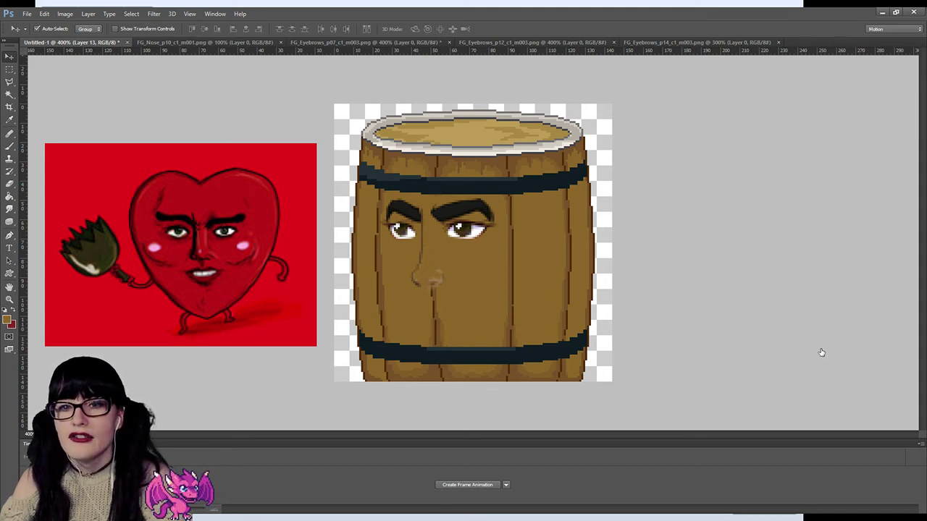
Compare the smooth black eyebrows with the feathery black ones on the barrel face.
key("ctrl+z")
key("ctrl+z")
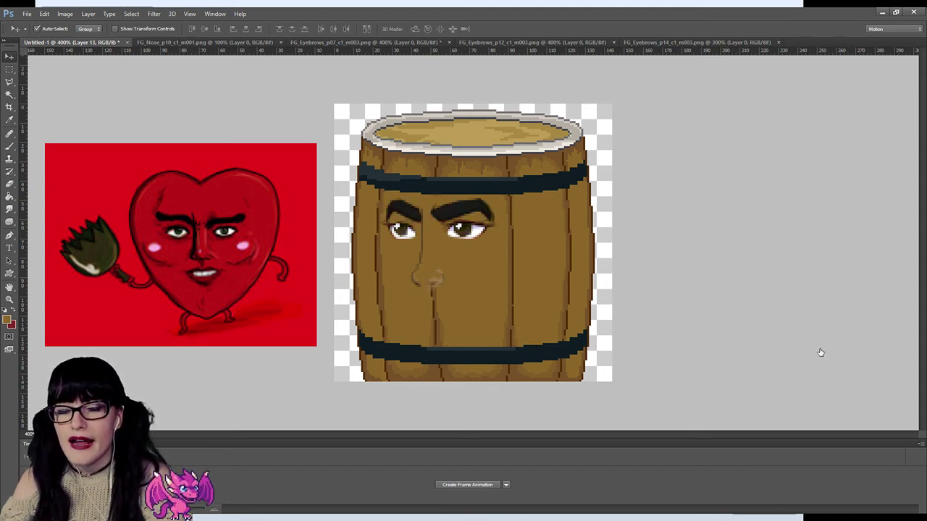
key("ctrl+alt+z")
key("ctrl+alt+z")
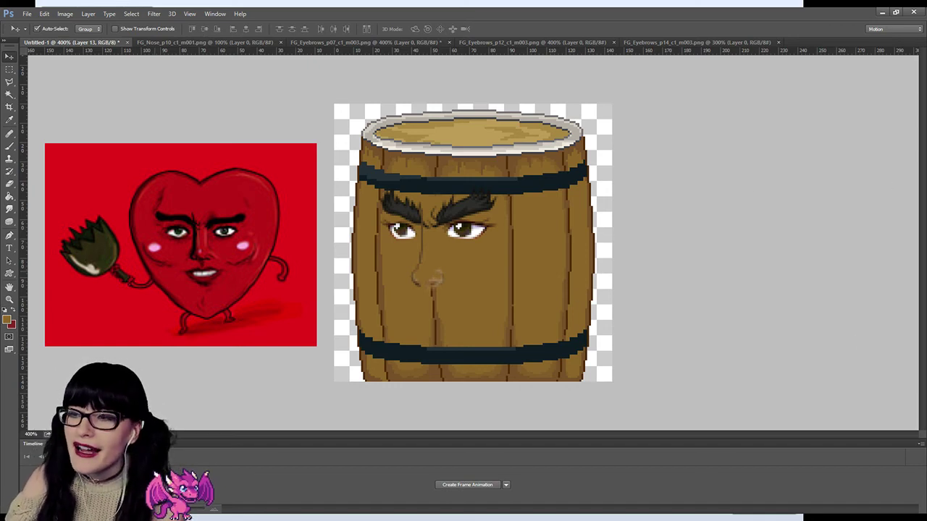
Try flipping the feathery eyebrows on Layer 12 vertically, revert the flip and switch back to the smooth eyebrows.
left_click(9, 299)
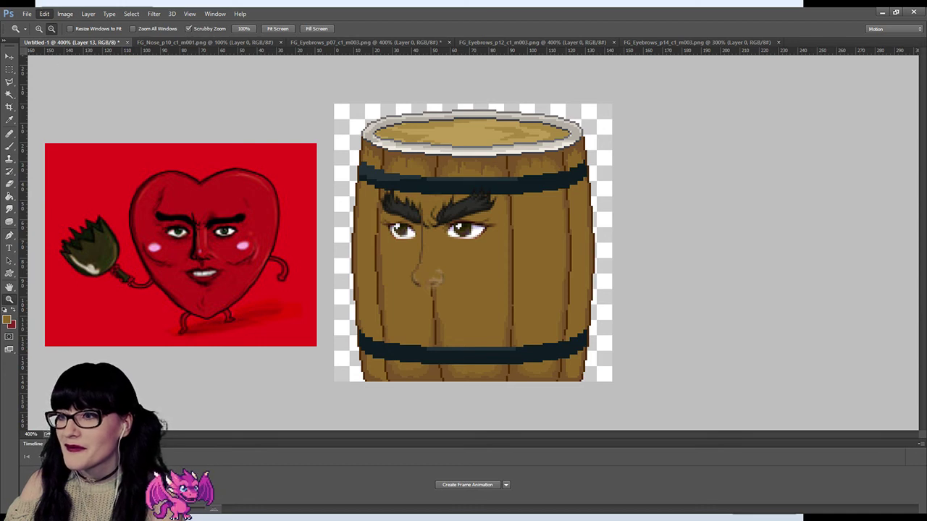
key("alt+[")
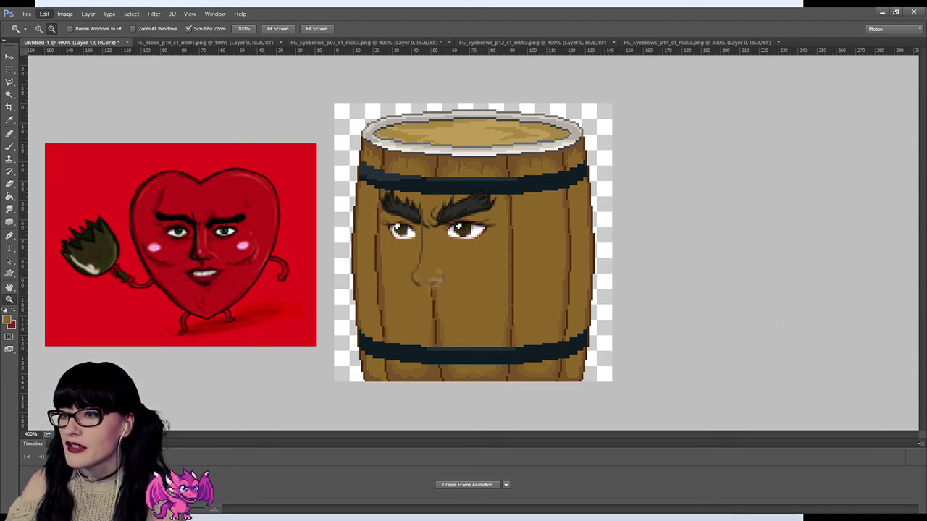
key("ctrl+[")
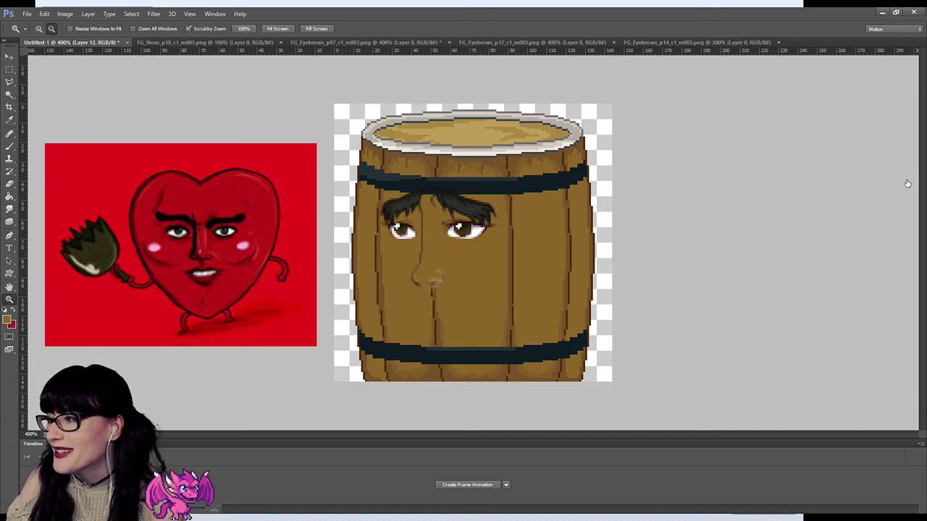
key("ctrl+v")
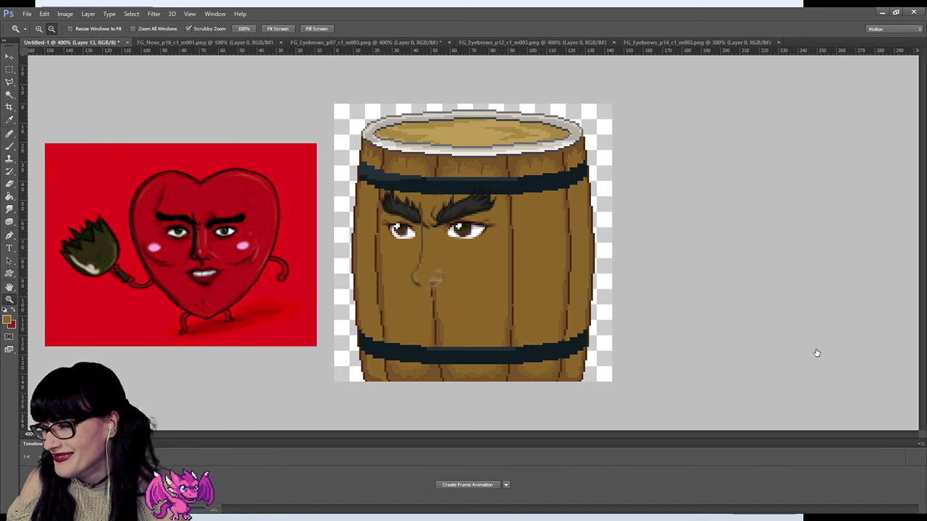
key("ctrl+z")
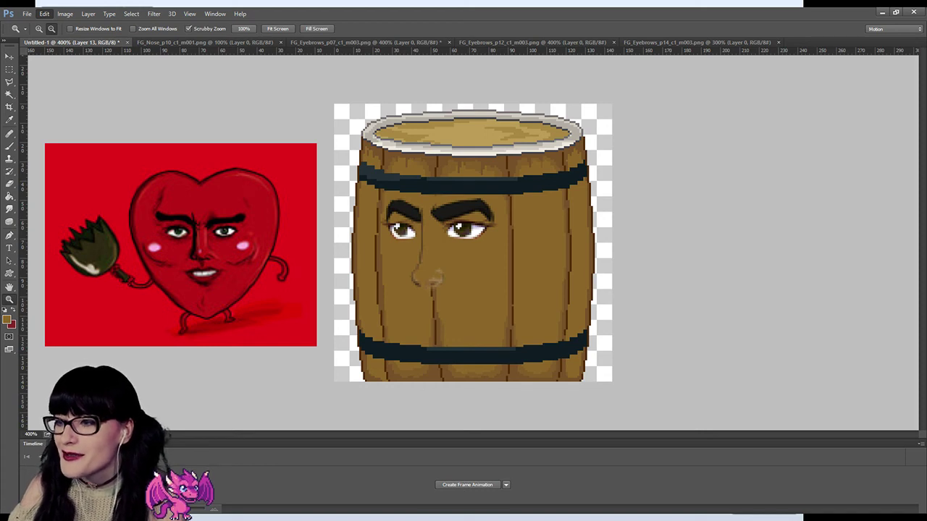
Flip the smooth black eyebrows on Layer 13 vertically and compare them with the unflipped version.
key("ctrl+t")
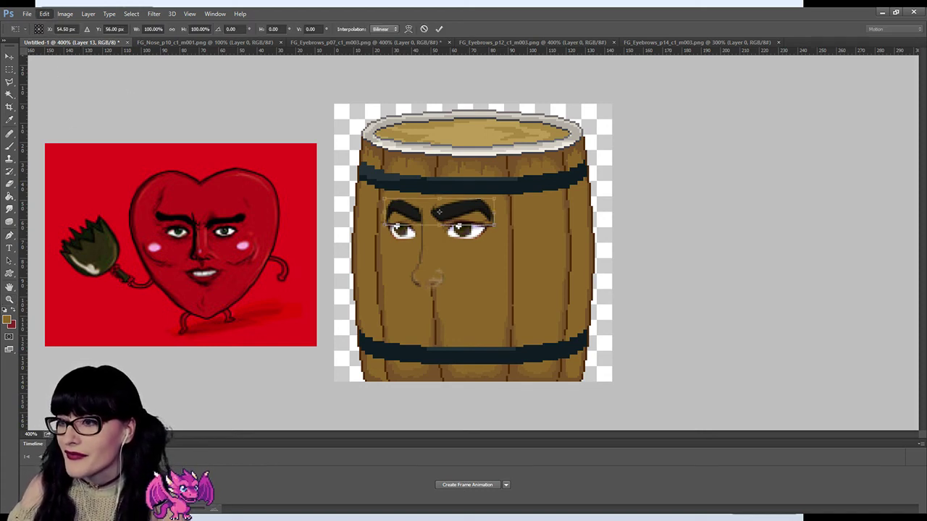
left_click(181, 377)
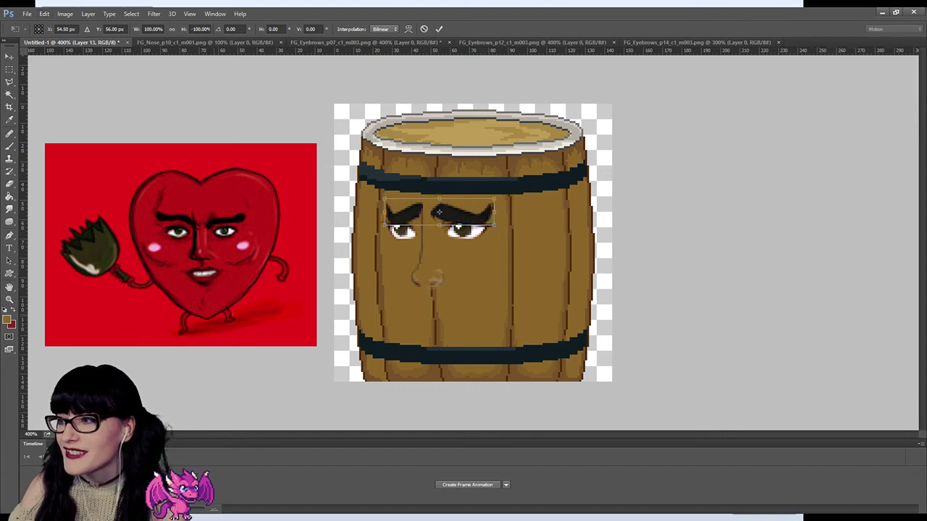
key("Return")
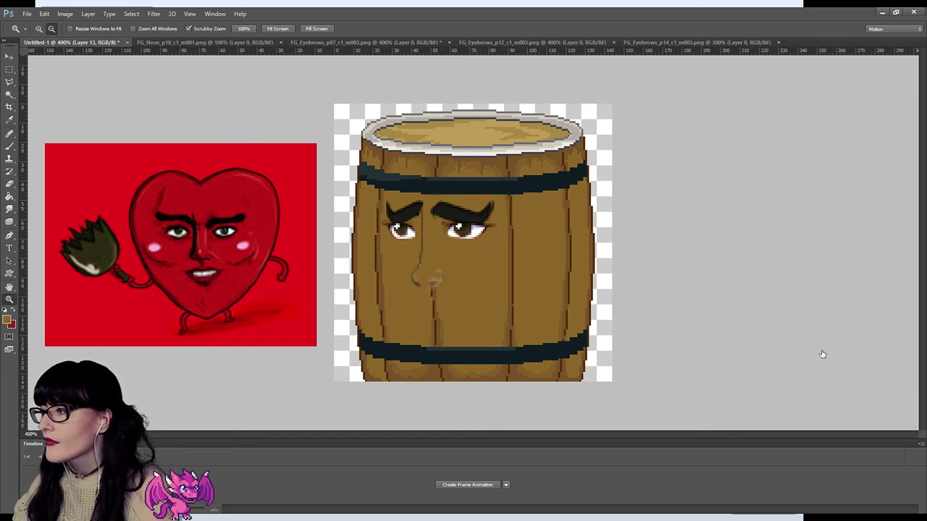
key("ctrl+z")
key("ctrl+z")
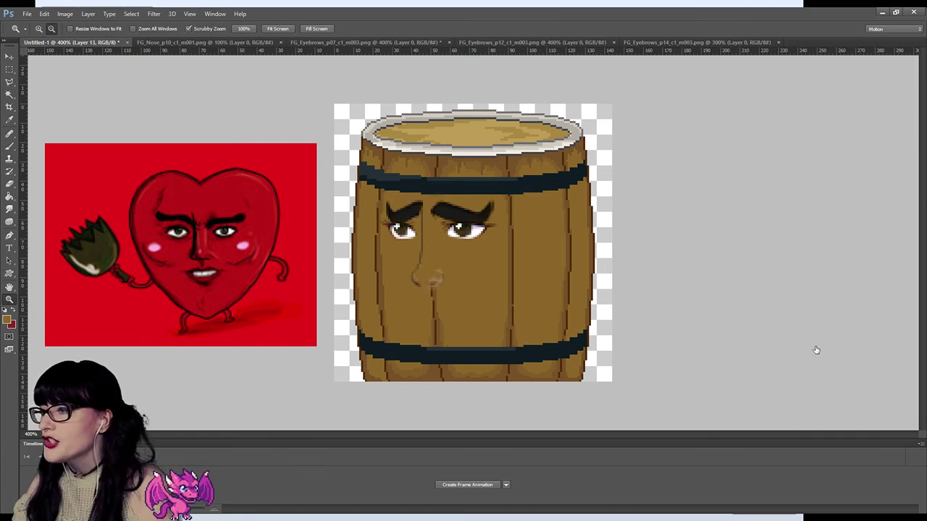
key("ctrl+z")
key("ctrl+z")
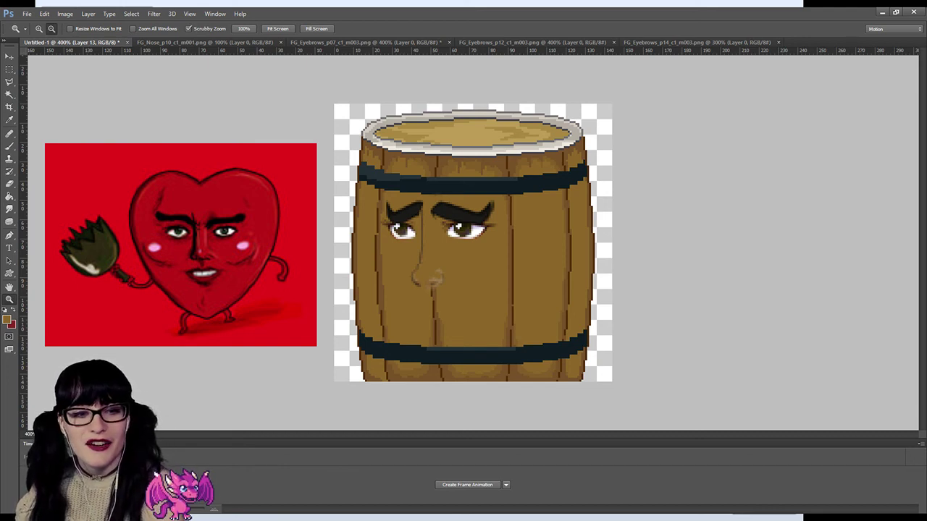
Rotate the eyebrow above the smaller eye about 19° clockwise and raise it slightly on the barrel face.
left_click(9, 70)
left_click_drag(399, 221, 426, 252)
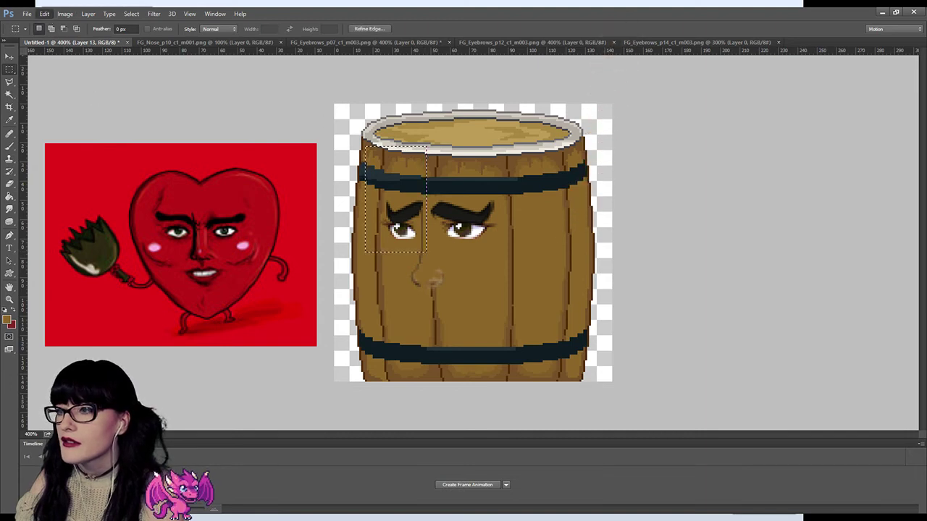
key("ctrl+t")
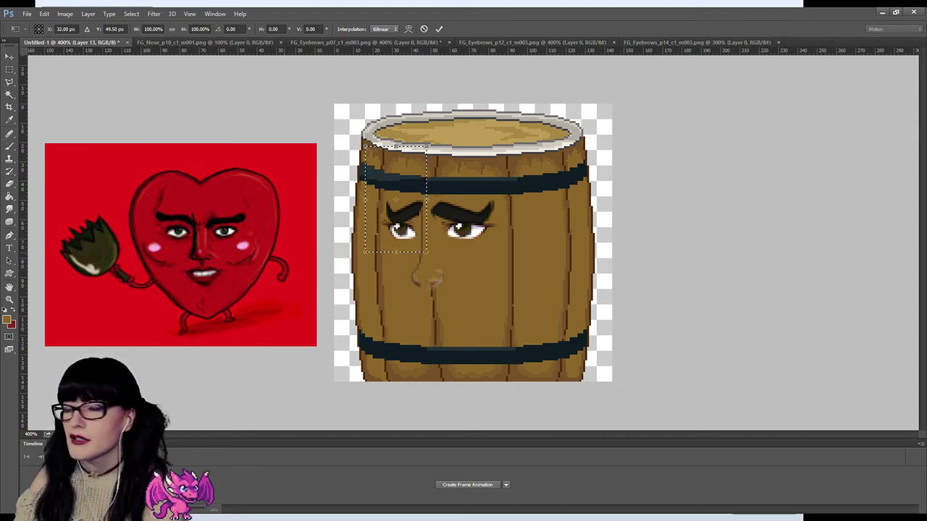
left_click_drag(409, 276, 428, 262)
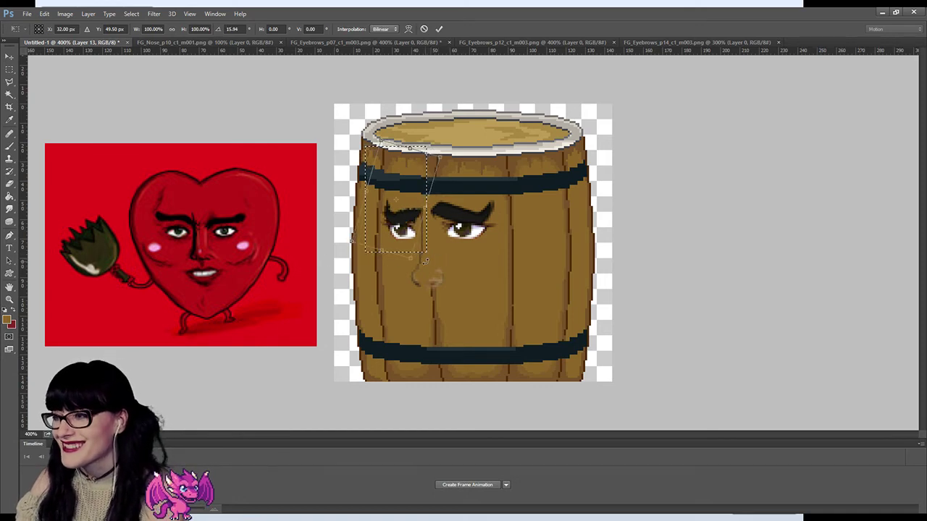
left_click_drag(409, 220, 402, 214)
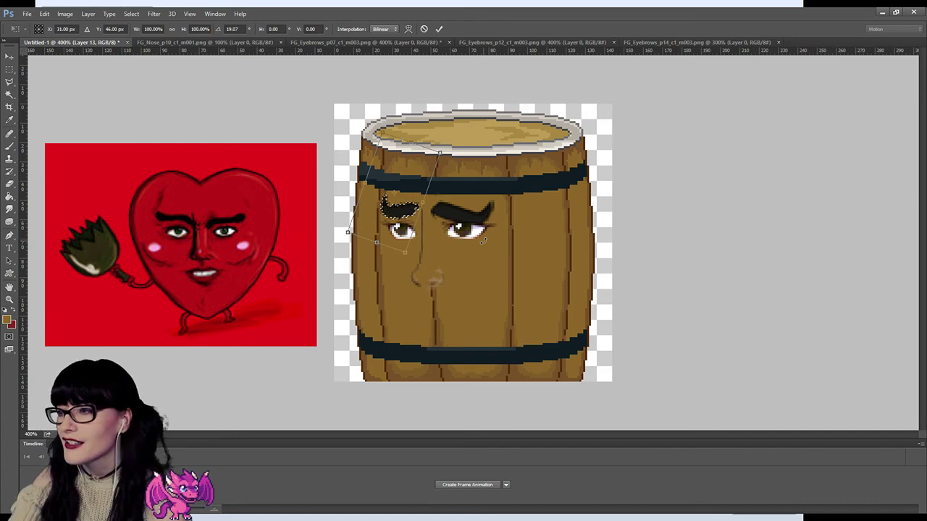
key("Up")
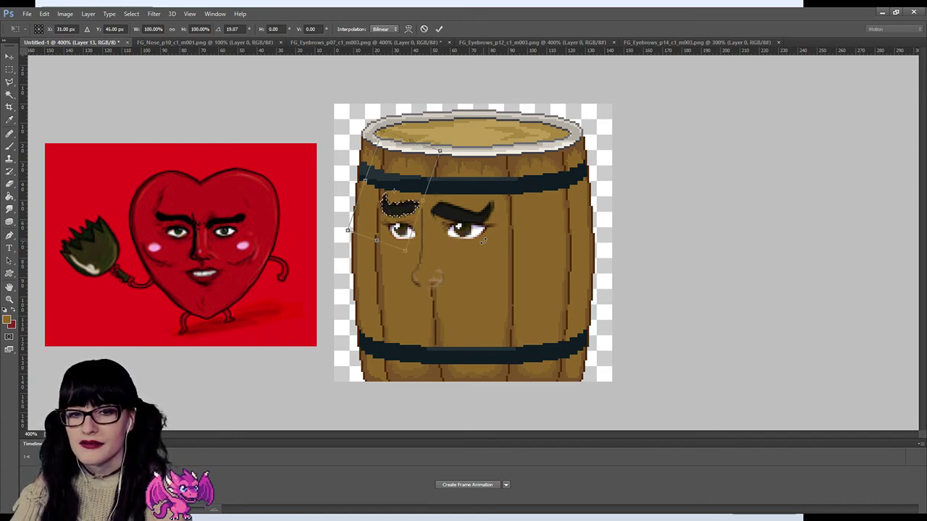
key("Return")
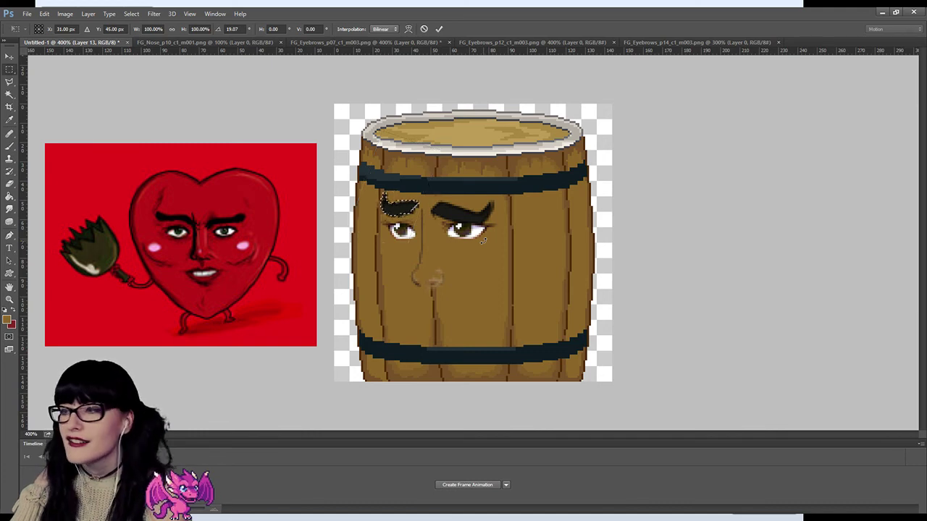
key("ctrl+d")
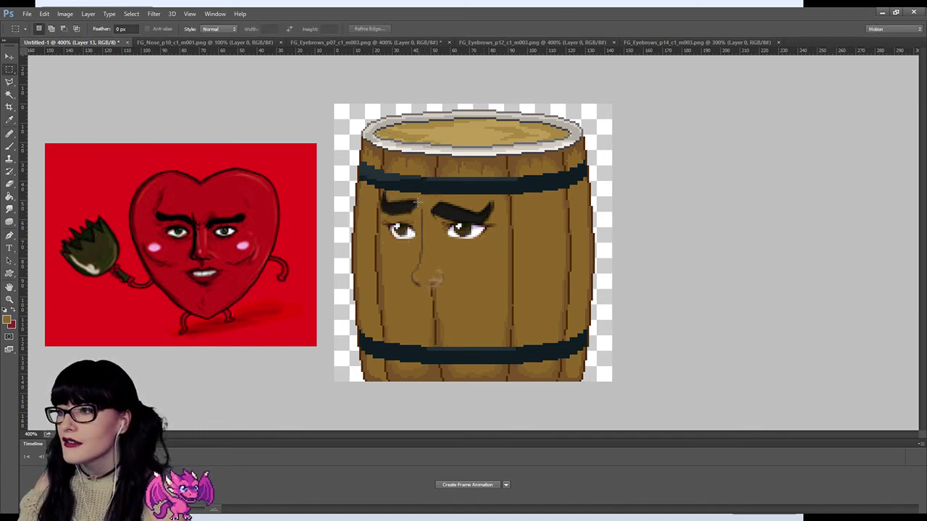
Rotate the smaller eye's eyebrow about another 5.7° clockwise to level it above the eye.
left_click_drag(372, 172, 423, 242)
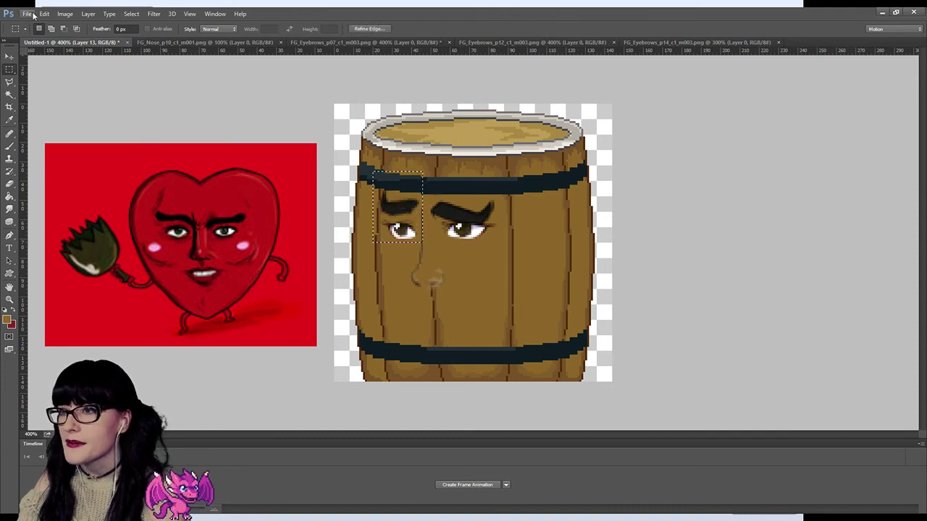
key("ctrl+t")
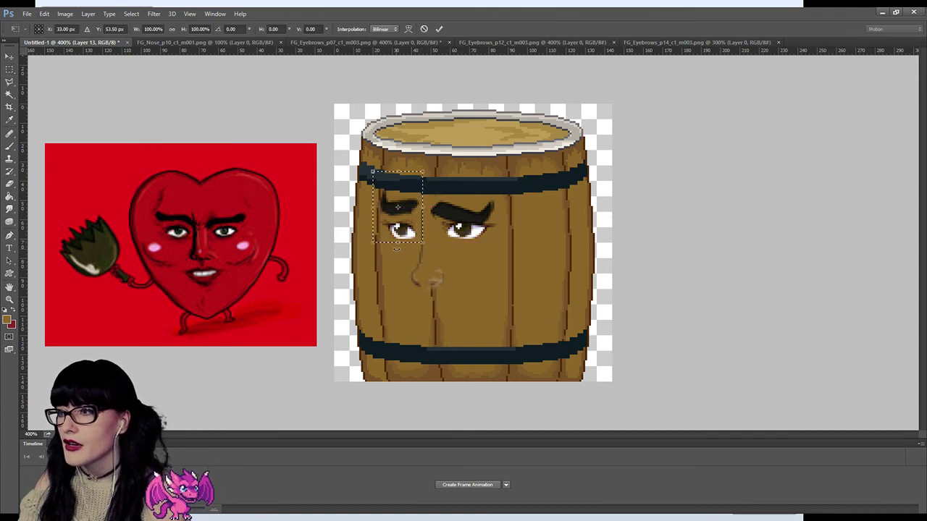
left_click_drag(398, 250, 394, 270)
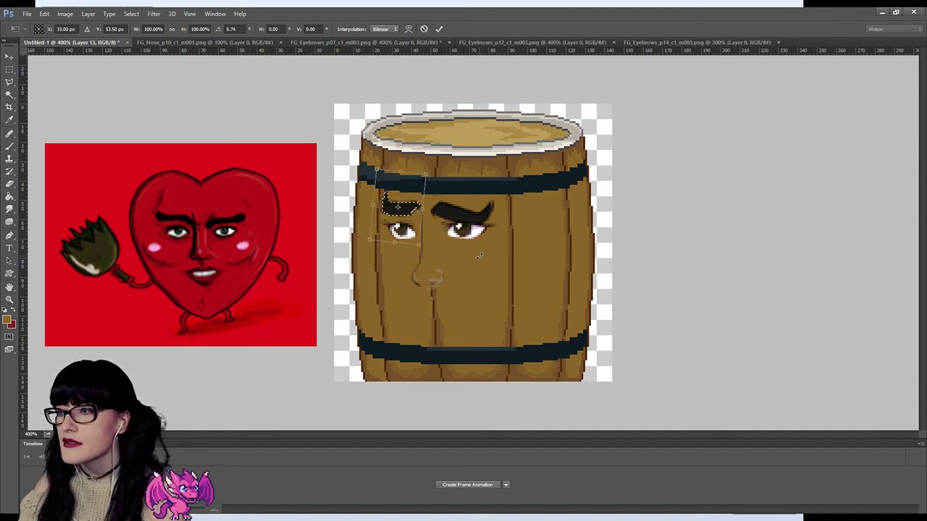
key("Return")
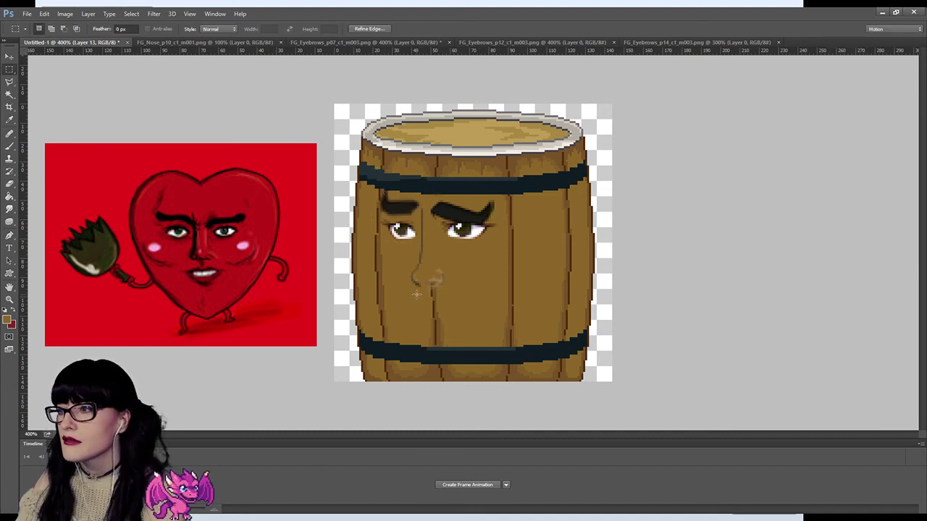
Rotate the larger eye's eyebrow about 13.5° counterclockwise and reposition it directly above that eye.
left_click(416, 199)
left_click_drag(518, 262, 496, 233)
key("ctrl+t")
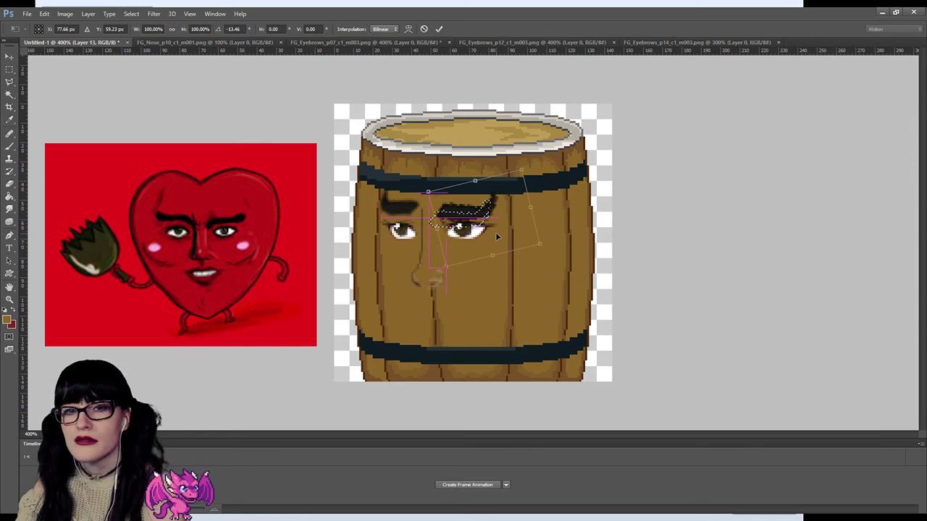
left_click_drag(496, 232, 507, 234)
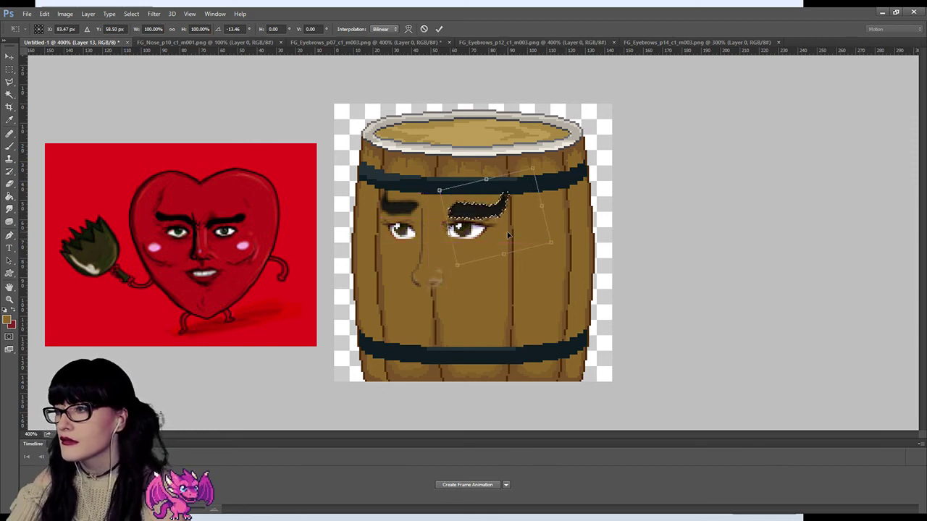
key("Return")
key("ctrl+d")
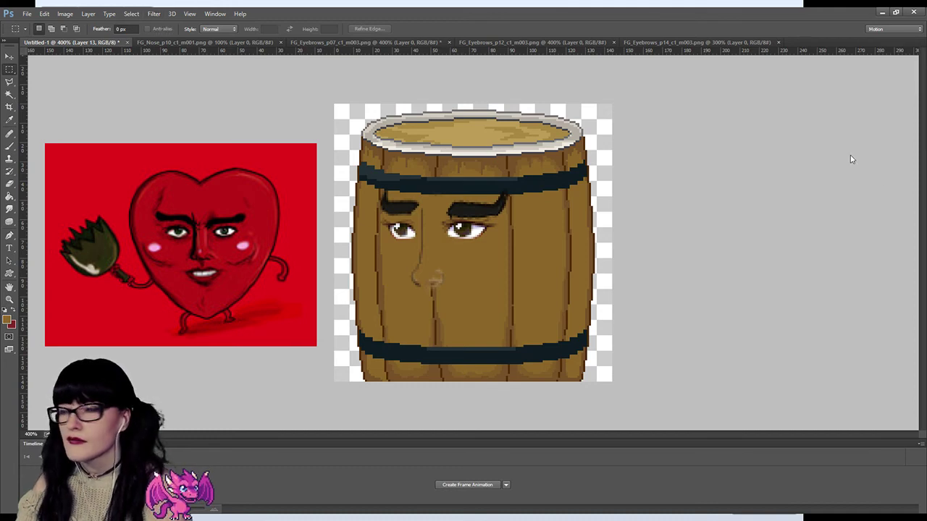
Sample the near-black eyebrow colour for the Brush and add a new layer for painting over the eyebrows.
left_click(9, 299)
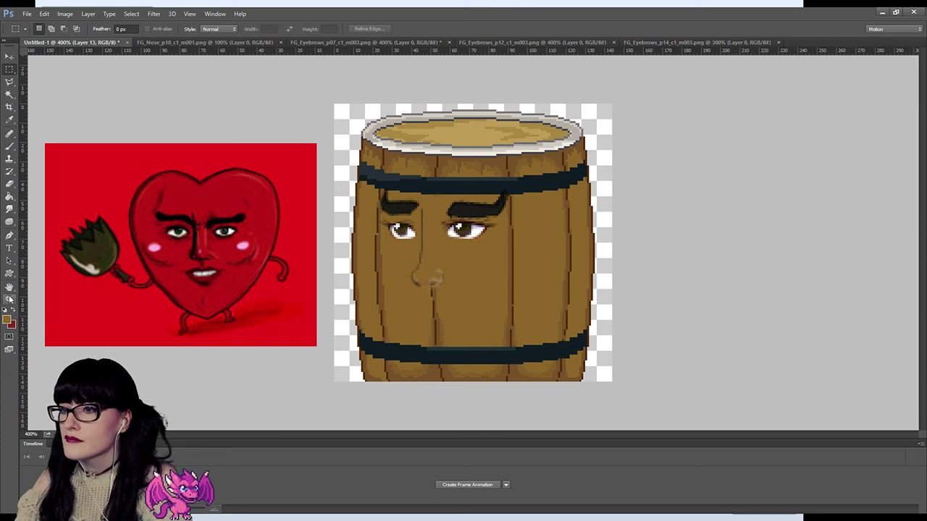
left_click(483, 197)
left_click(484, 199)
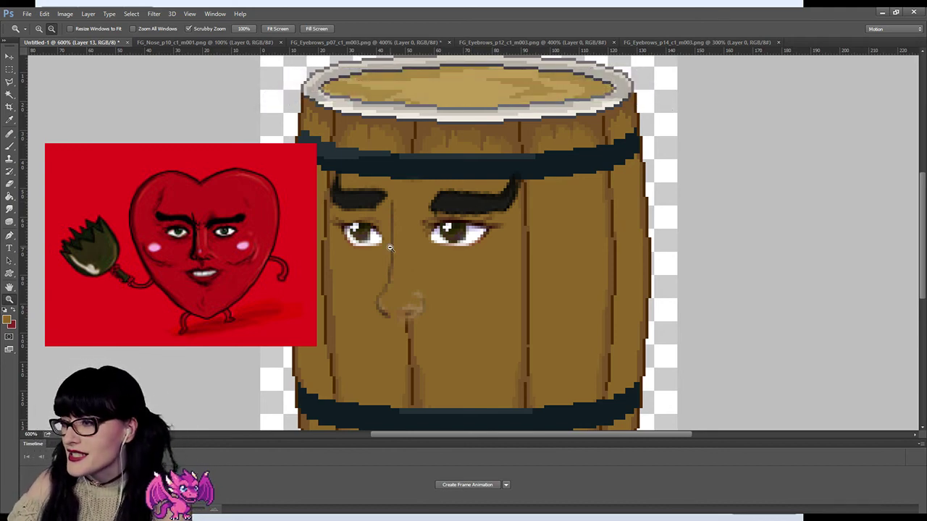
left_click(439, 198, "alt")
left_click_drag(438, 199, 431, 217)
left_click(466, 233)
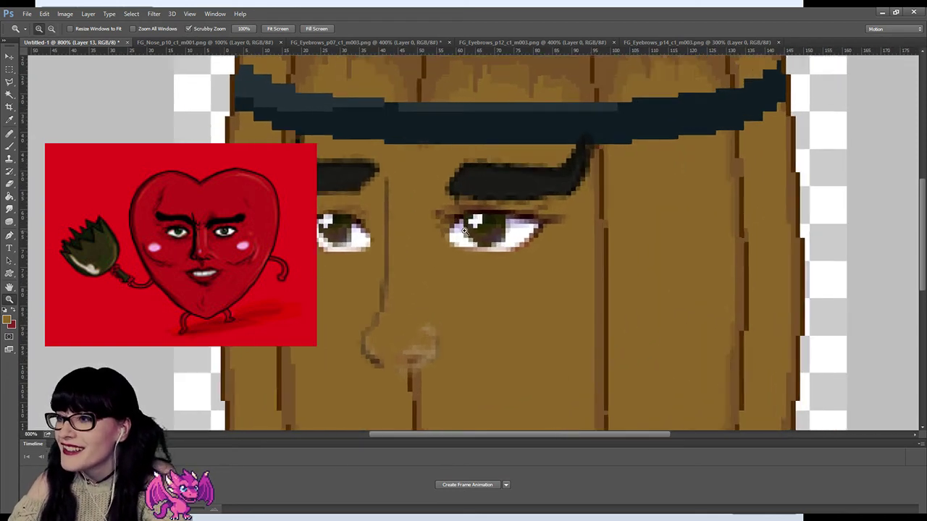
left_click(9, 119)
left_click(310, 169)
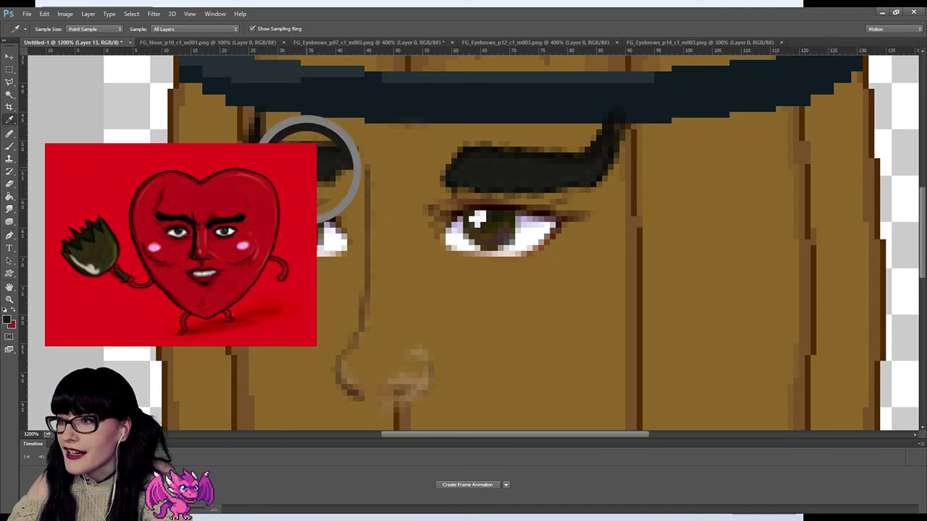
left_click(10, 146)
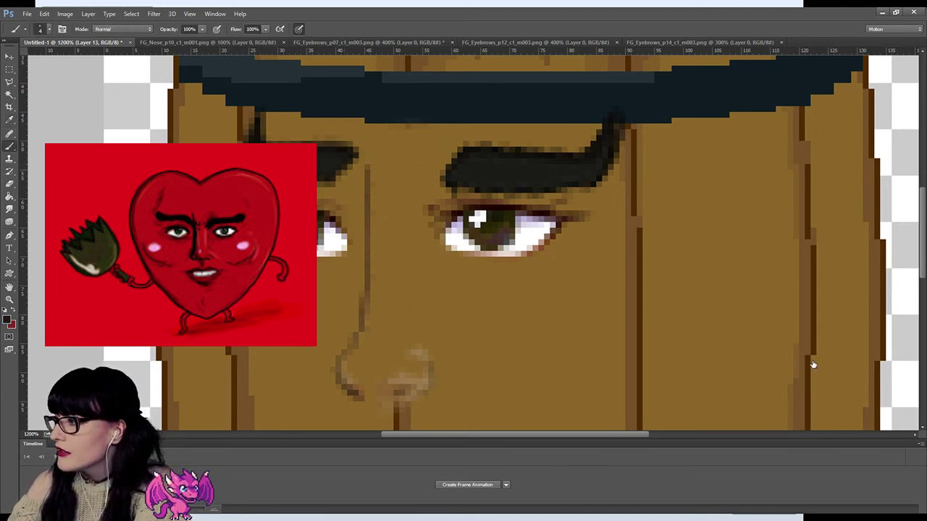
key("ctrl+shift+alt+n")
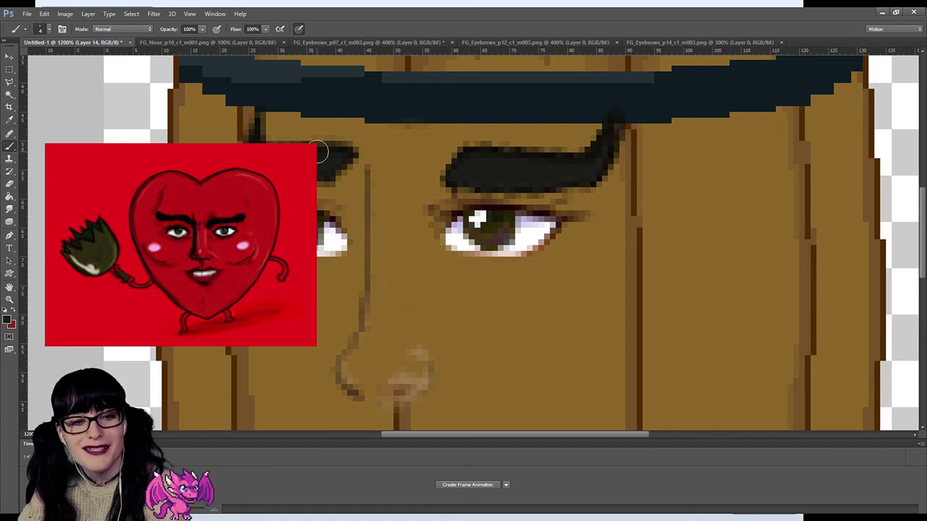
Paint the inner ends of both eyebrows fuller on Layer 14, reducing the brush size to 2 for the finer strokes.
mouse_move(319, 152)
left_mouse_down()
mouse_move(352, 165)
mouse_move(343, 166)
left_mouse_up()
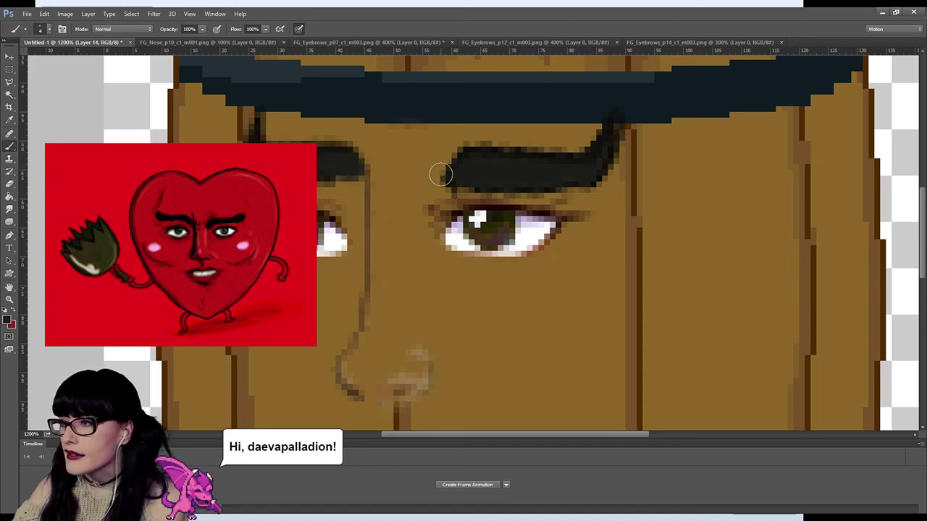
mouse_move(440, 174)
left_mouse_down()
mouse_move(463, 162)
mouse_move(440, 178)
mouse_move(455, 171)
left_mouse_up()
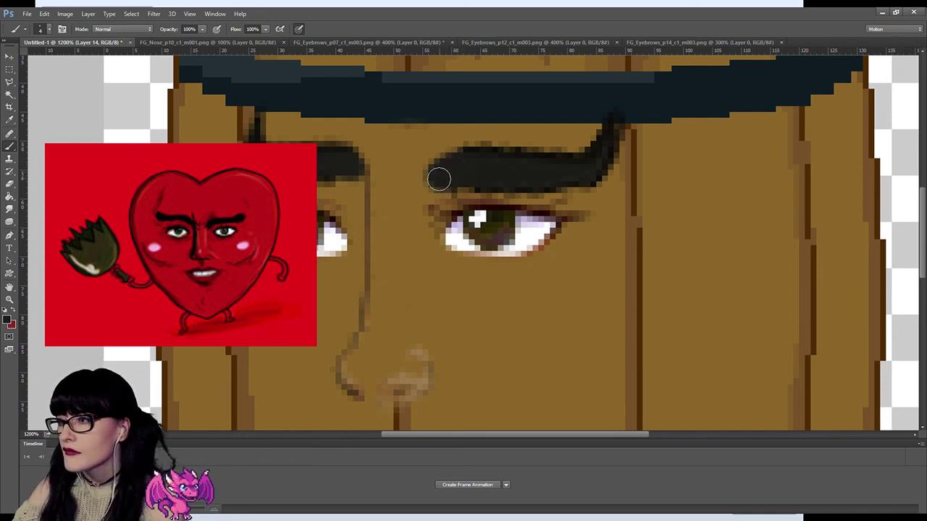
key("bracketleft")
key("bracketleft")
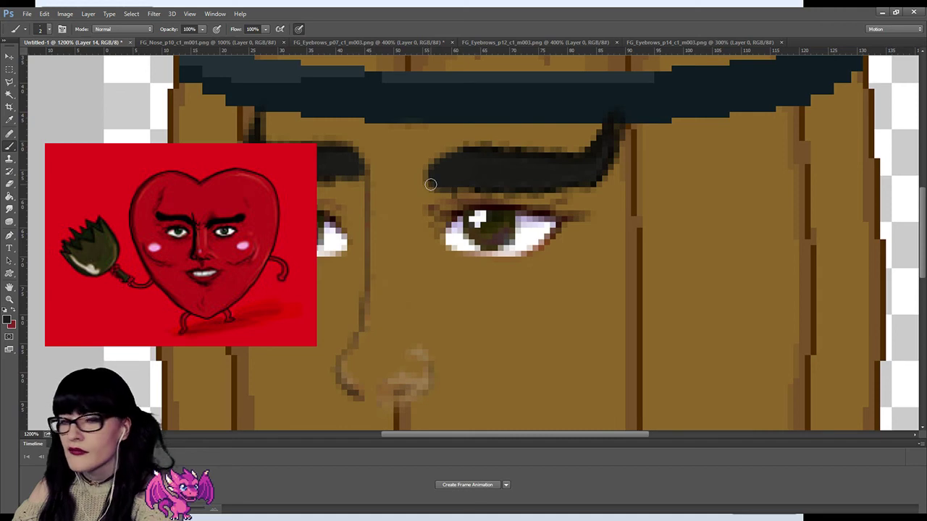
mouse_move(437, 176)
left_mouse_down()
mouse_move(425, 193)
mouse_move(434, 163)
left_mouse_up()
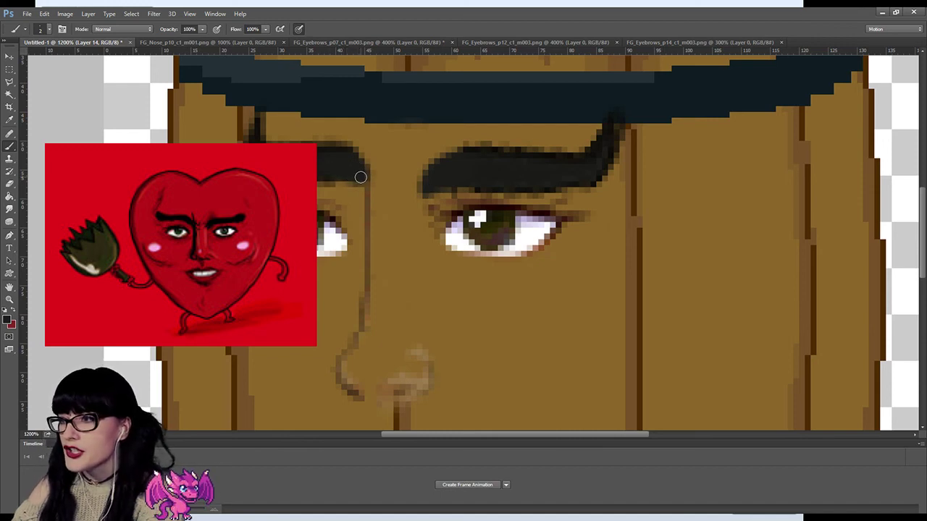
left_click(362, 178)
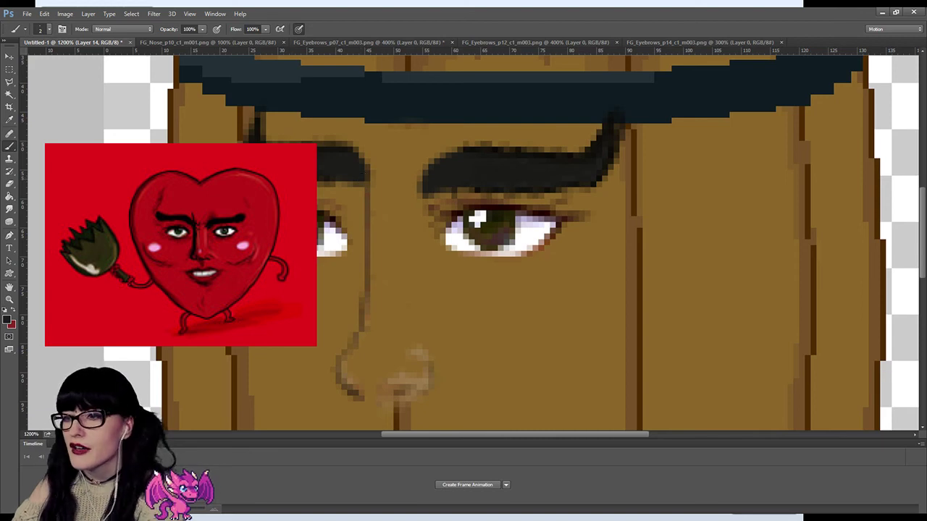
Check the eyebrows against the whole barrel face and extend their inner ends further toward the nose bridge on Layer 14.
key("z")
left_click(443, 214, "alt")
left_click(428, 220, "alt")
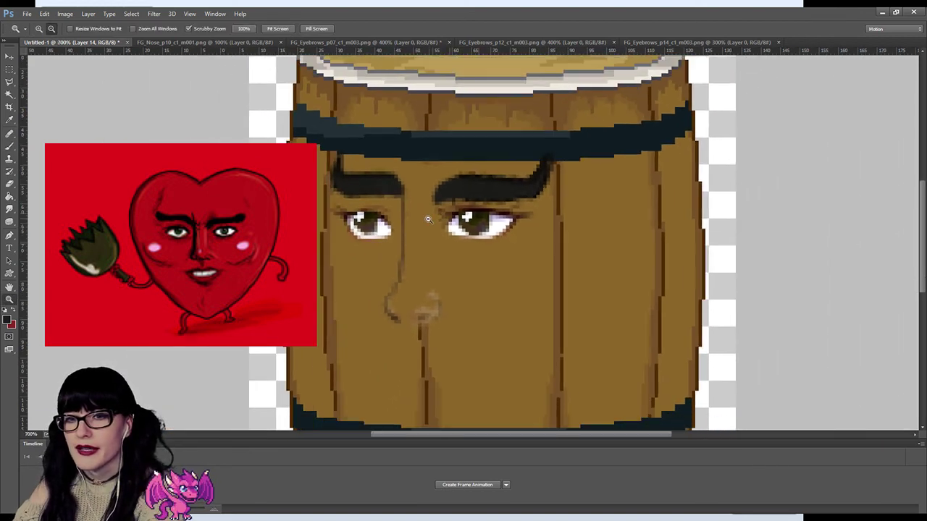
left_click(428, 220, "alt")
left_click(428, 219, "alt")
left_click(435, 236, "alt")
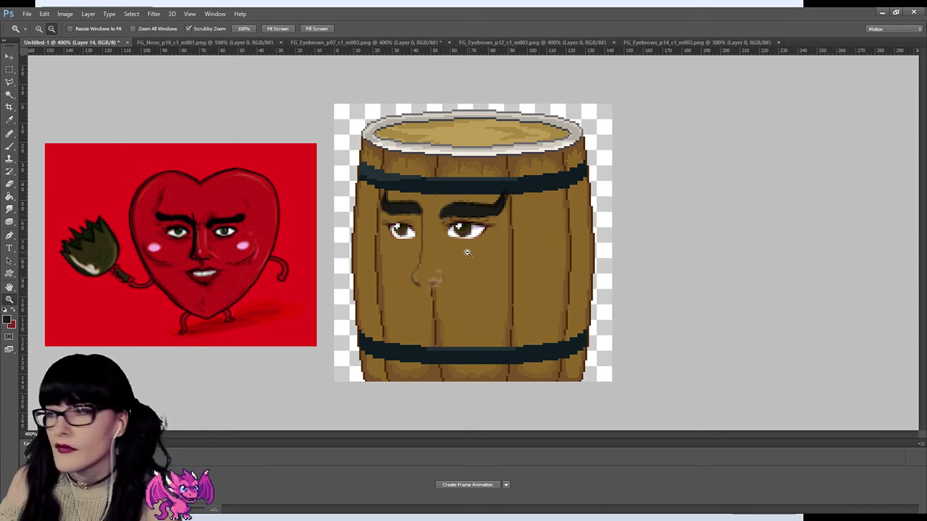
left_click(447, 217)
left_click(446, 218)
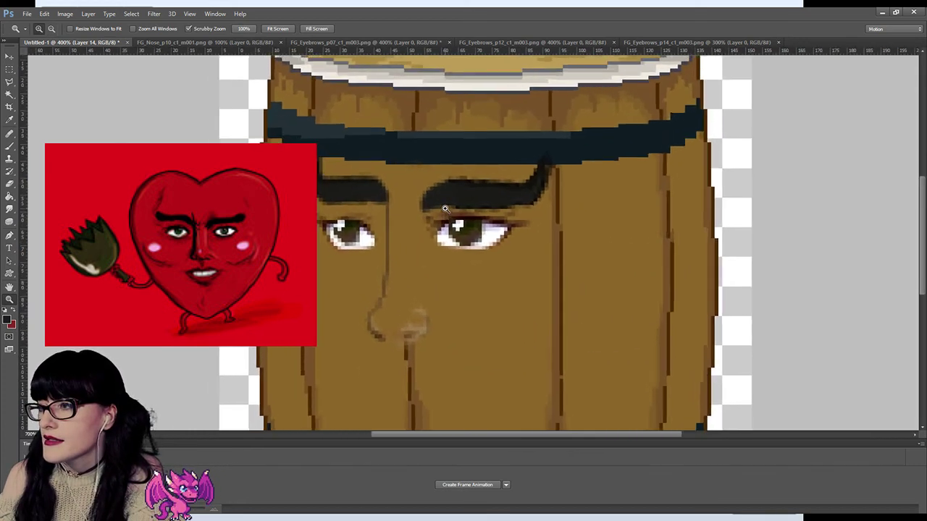
left_click(10, 147)
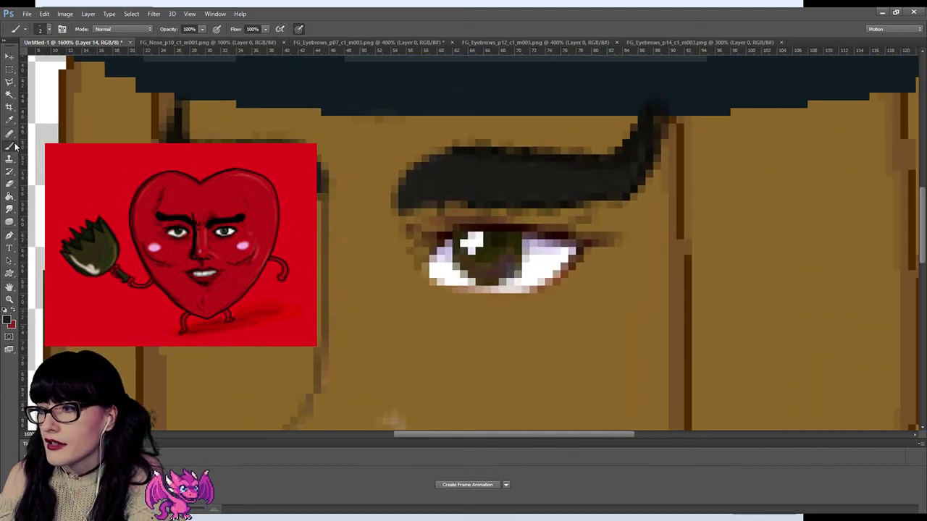
mouse_move(402, 184)
left_mouse_down()
mouse_move(437, 164)
mouse_move(388, 192)
left_mouse_up()
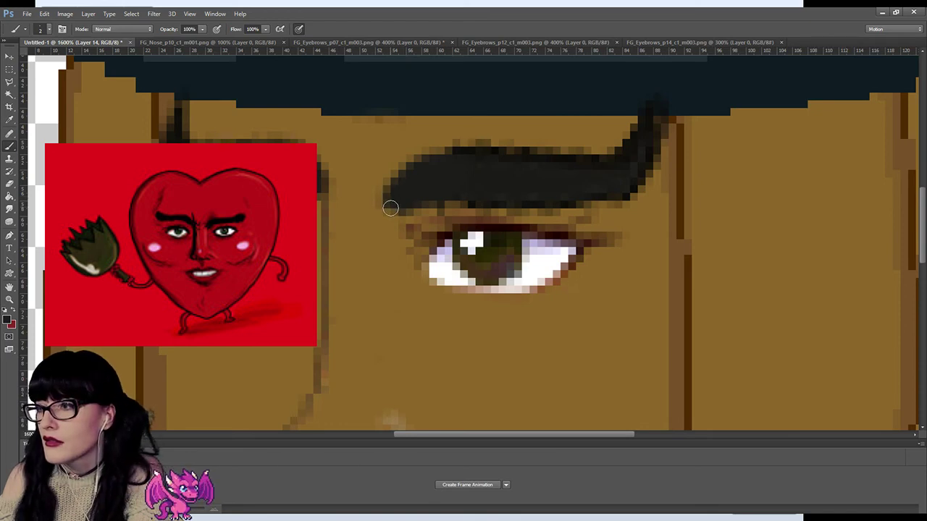
left_click_drag(391, 207, 387, 207)
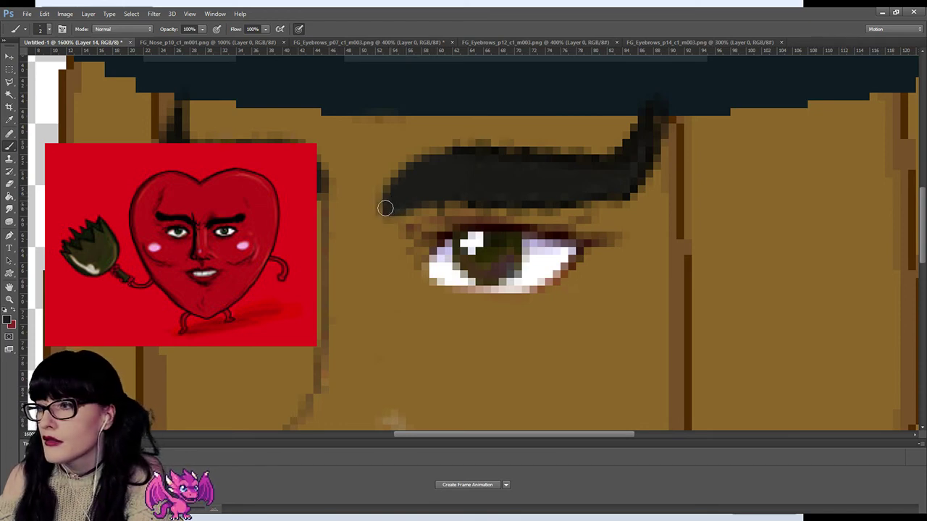
left_click(319, 177)
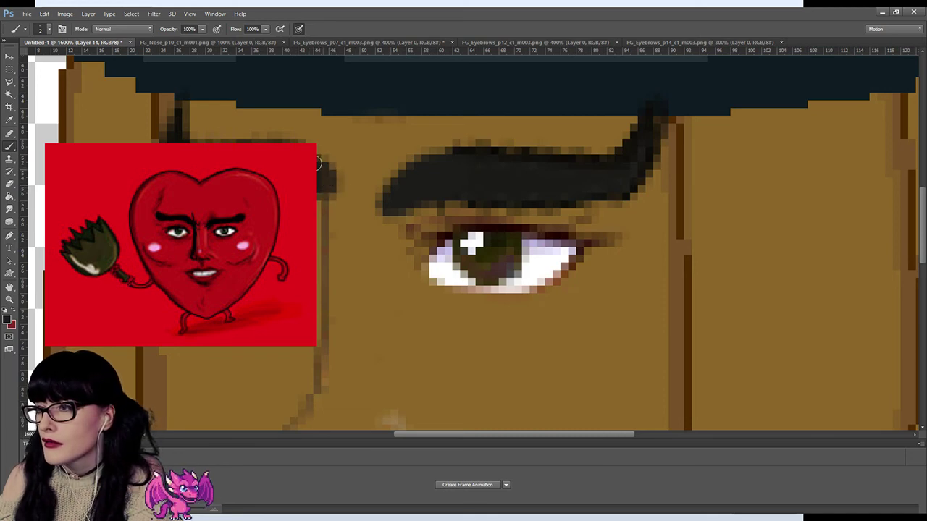
left_click_drag(328, 187, 319, 204)
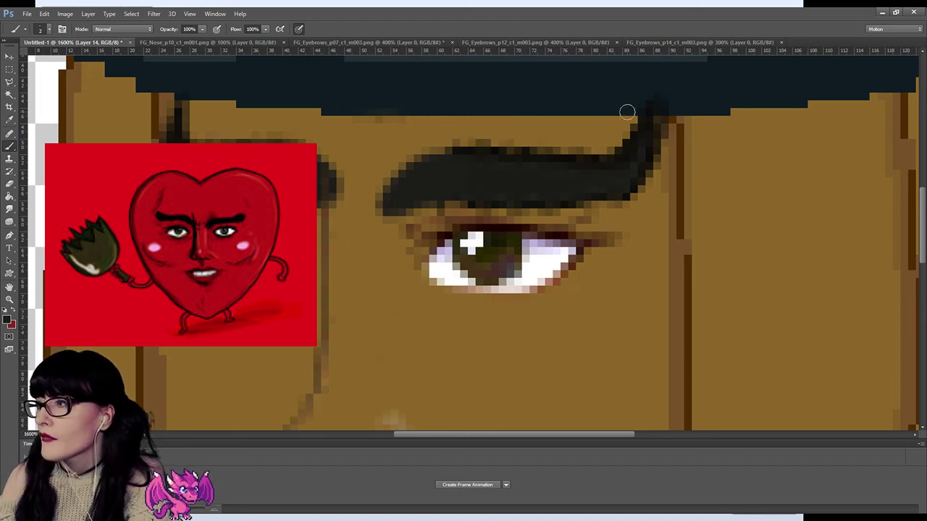
Erase the upturned outer tips of both eyebrows on Layer 13 and compare the trimmed and untrimmed shapes.
left_click(9, 183)
key("alt+bracketleft")
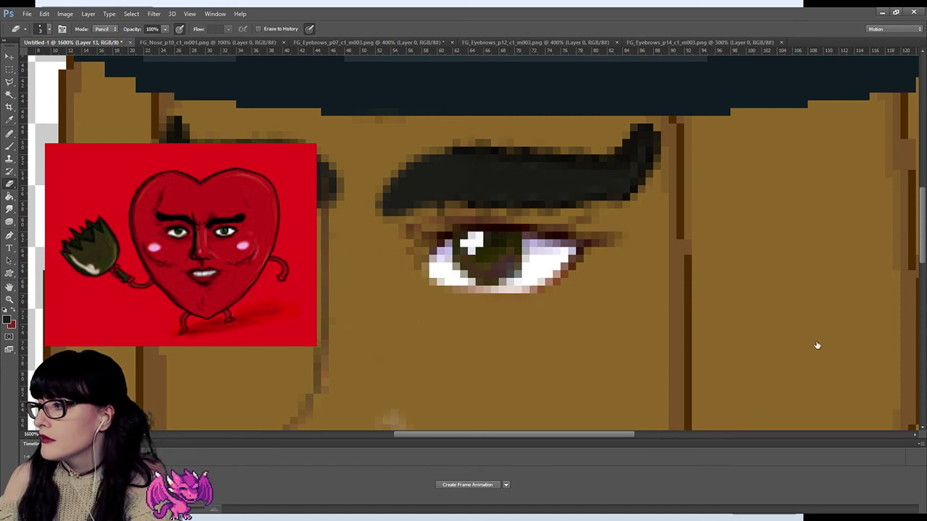
key("ctrl+z")
key("ctrl+z")
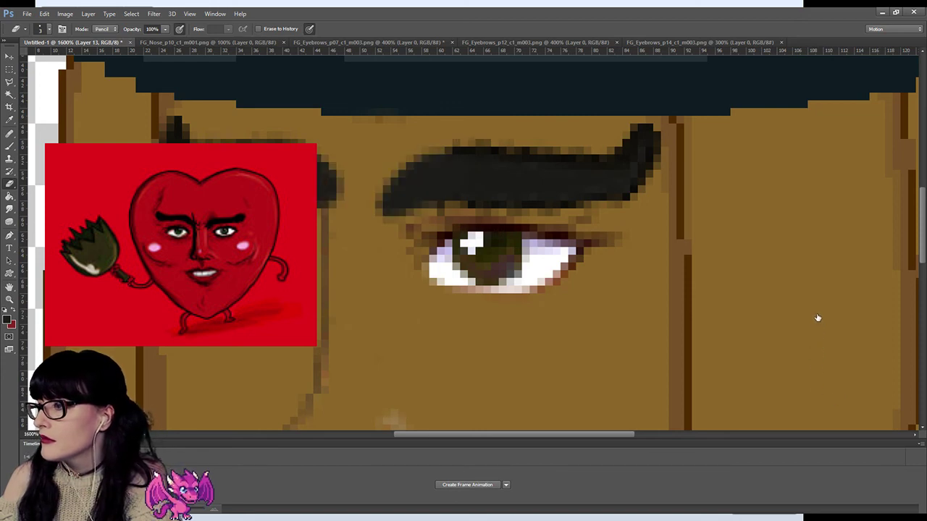
Check the untrimmed eyebrows against the whole barrel face and return to a close view of the eyebrow above the larger eye.
left_click(818, 318, "ctrl")
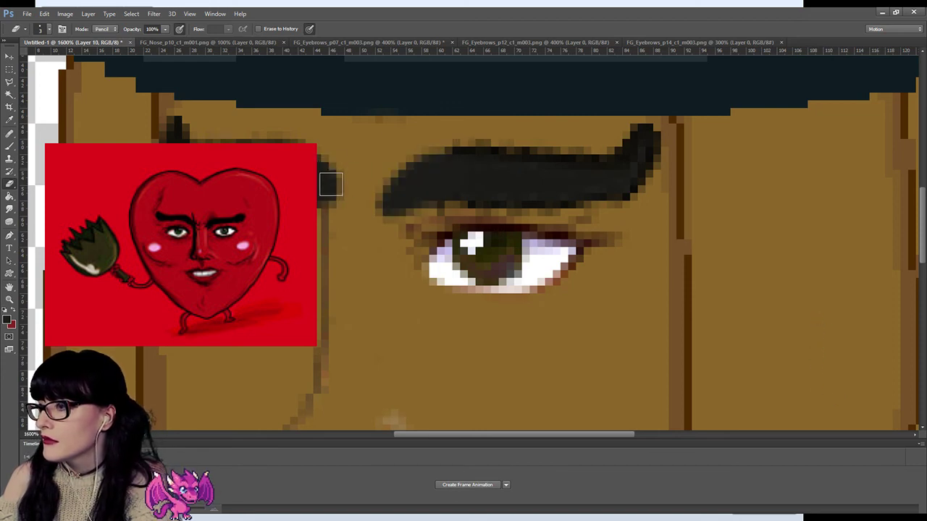
left_click(9, 299)
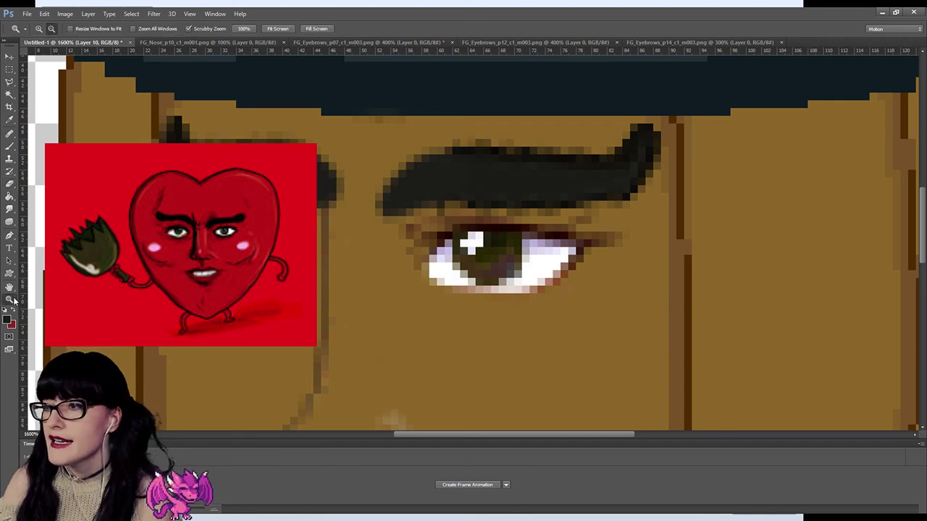
left_click_drag(483, 229, 478, 257)
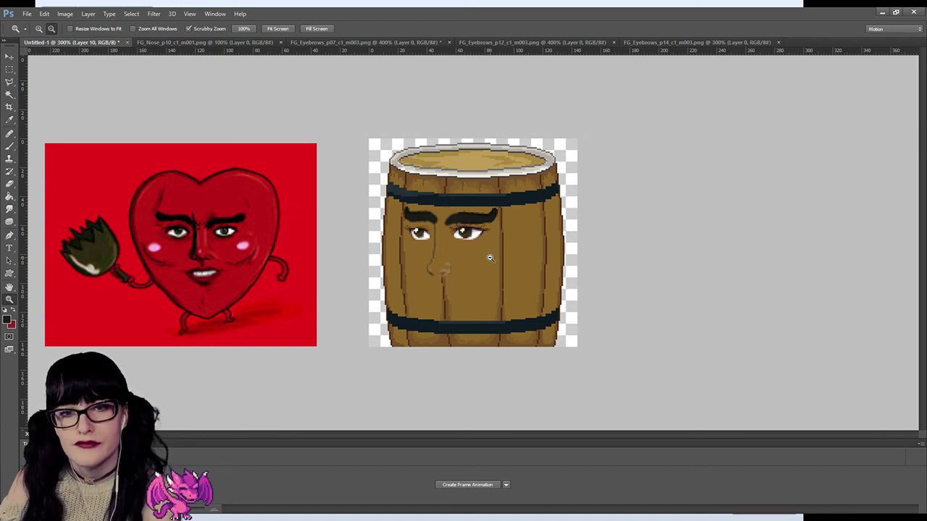
left_click_drag(472, 215, 431, 198)
left_click(449, 208, "alt")
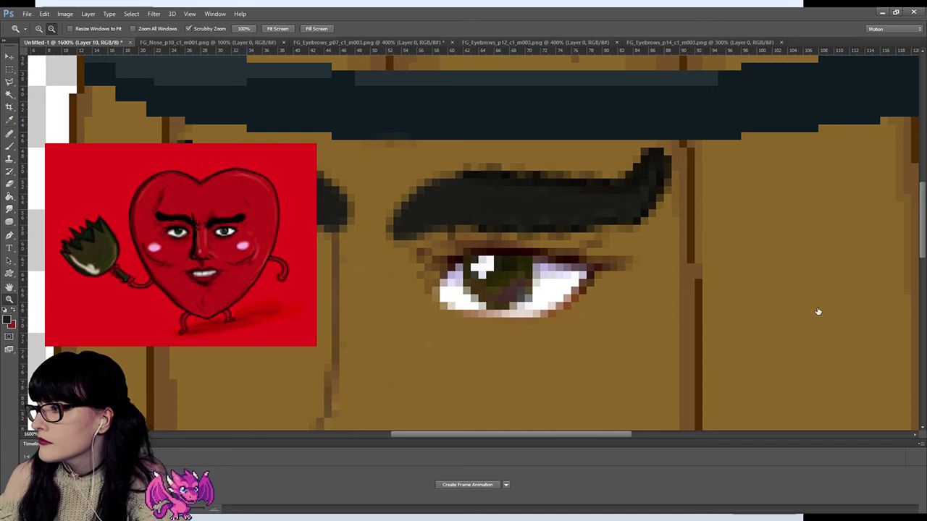
Compare the eyebrow shape with Layer 13 and Layer 14 hidden in turn, leaving both layers shown.
key("ctrl+alt+z")
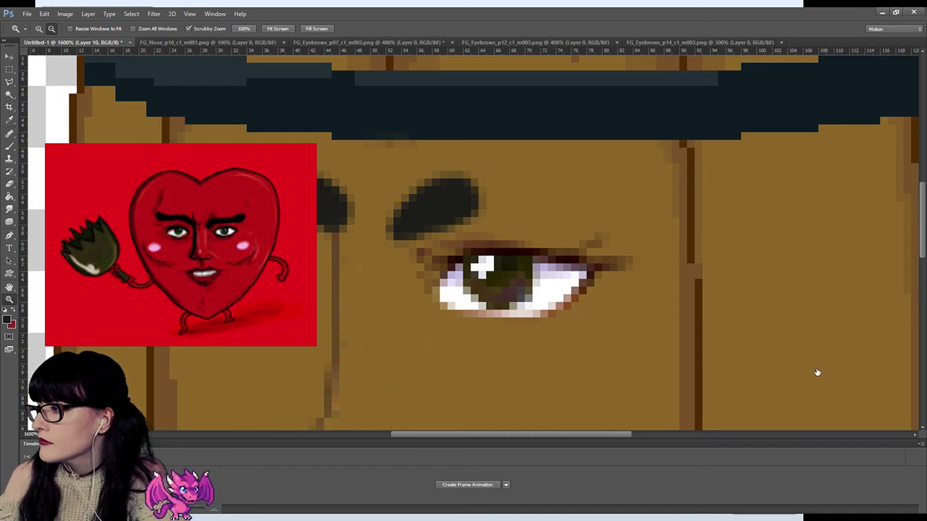
key("ctrl+shift+z")
key("ctrl+z")
key("ctrl+z")
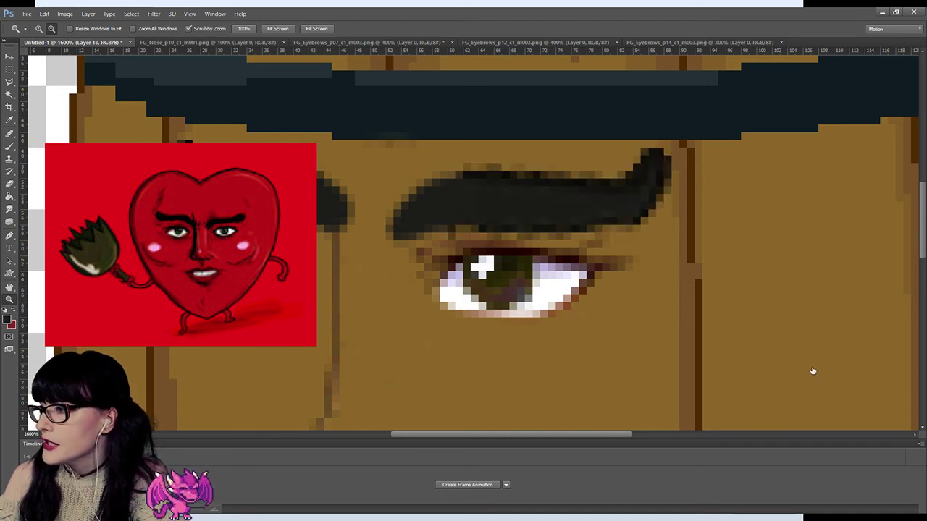
key("ctrl+alt+z")
key("ctrl+shift+z")
key("ctrl+alt+z")
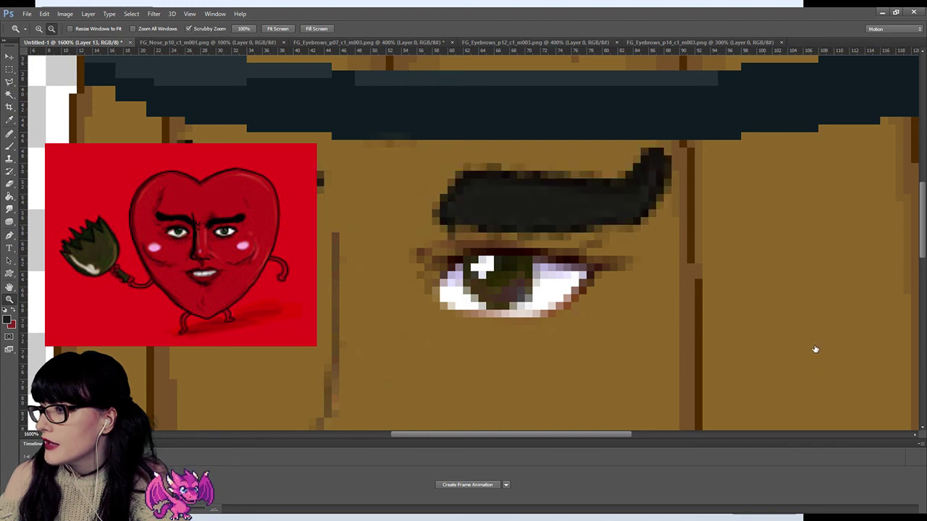
key("ctrl+shift+z")
Sample the darker outline colour of the eyebrow and retouch its inner upper edge on Layer 14 using the Pencil at size 1.
key("ctrl+shift+alt+n")
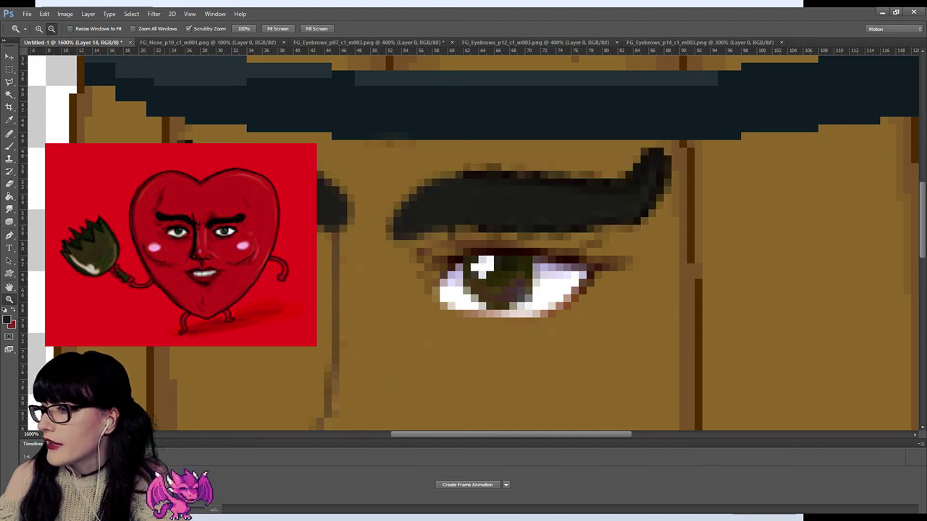
left_click(11, 123)
left_click(478, 166)
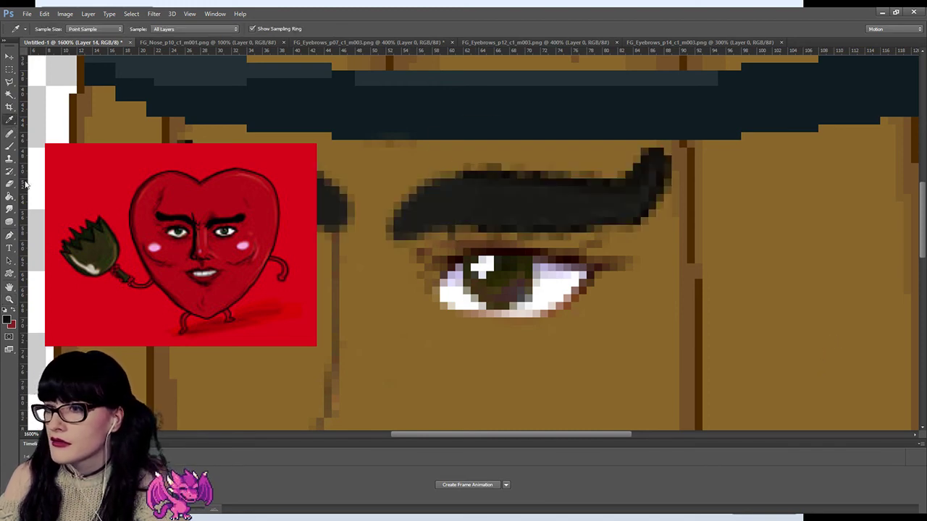
left_click(9, 144)
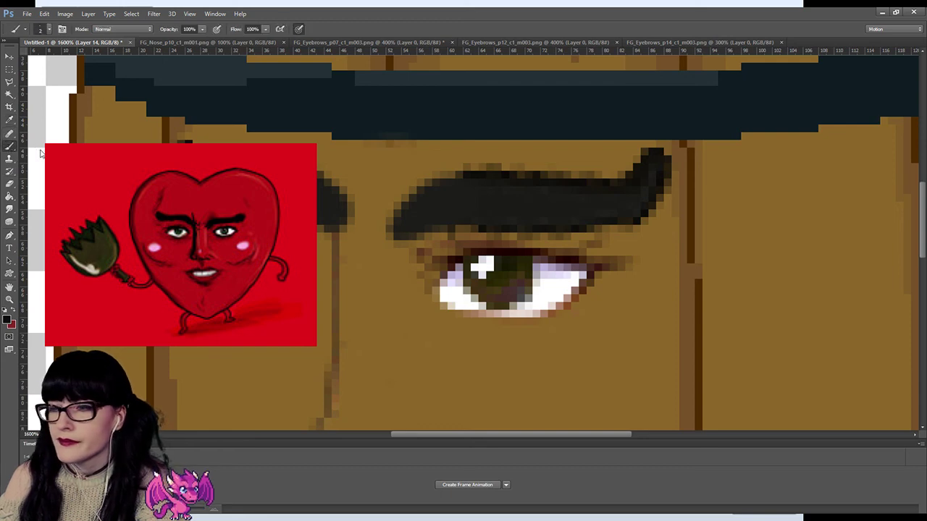
key("shift+b")
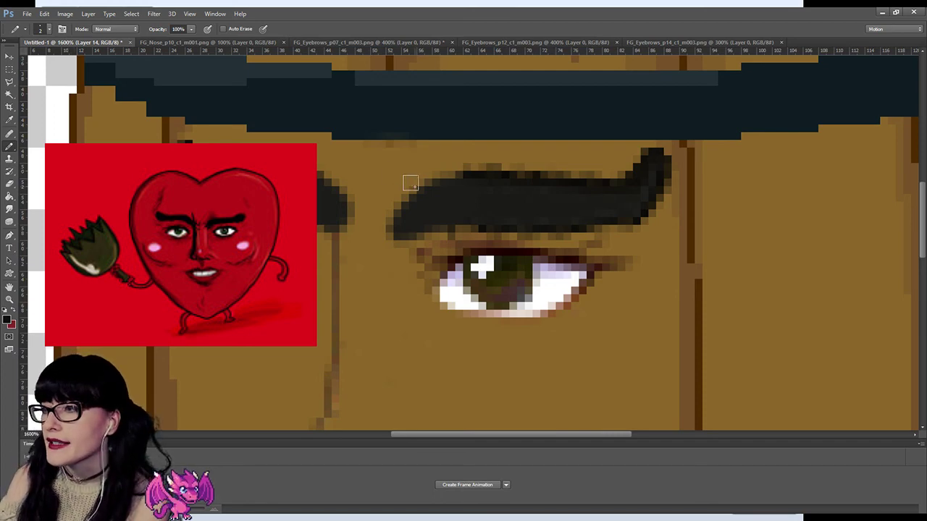
left_click(423, 191)
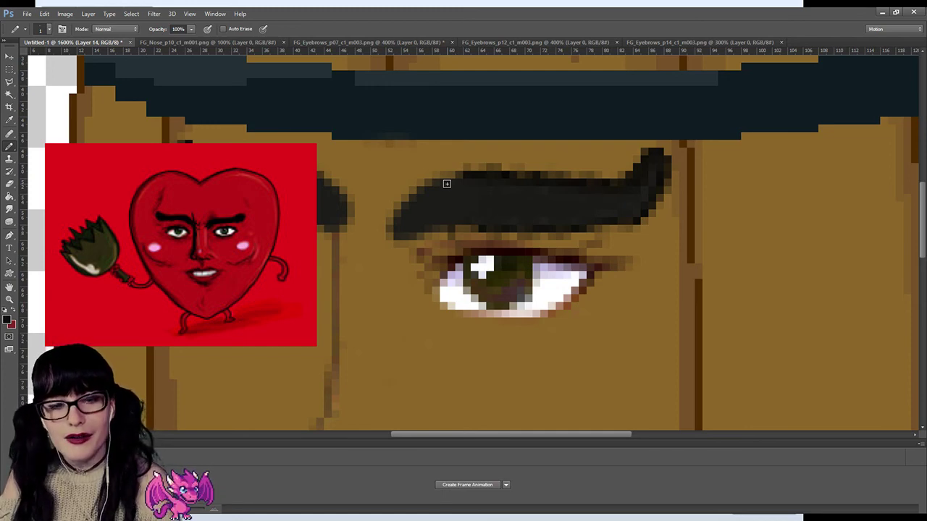
left_click(447, 184)
Review the eyebrows on the whole barrel and open the mouth image FG_Mouth_p23_c1_m001.png.
key("z")
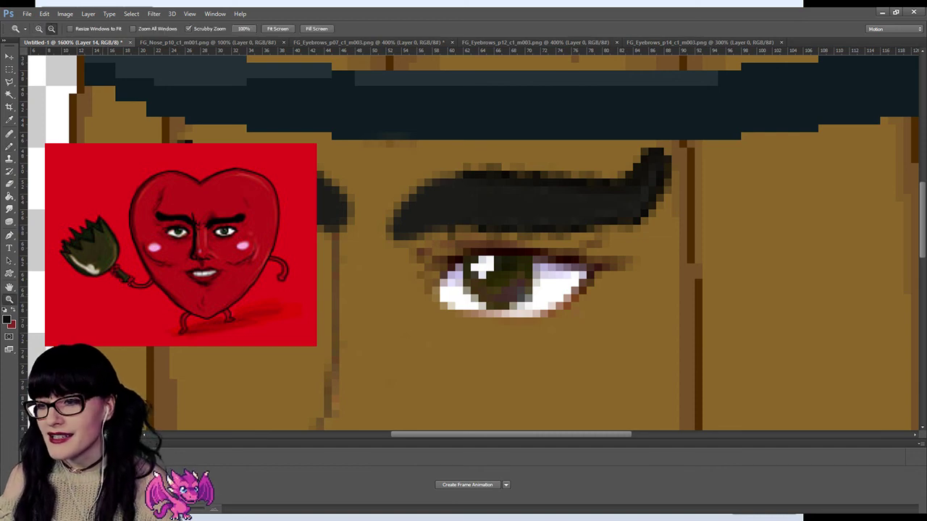
left_click(433, 261, "alt")
left_click(433, 260, "alt")
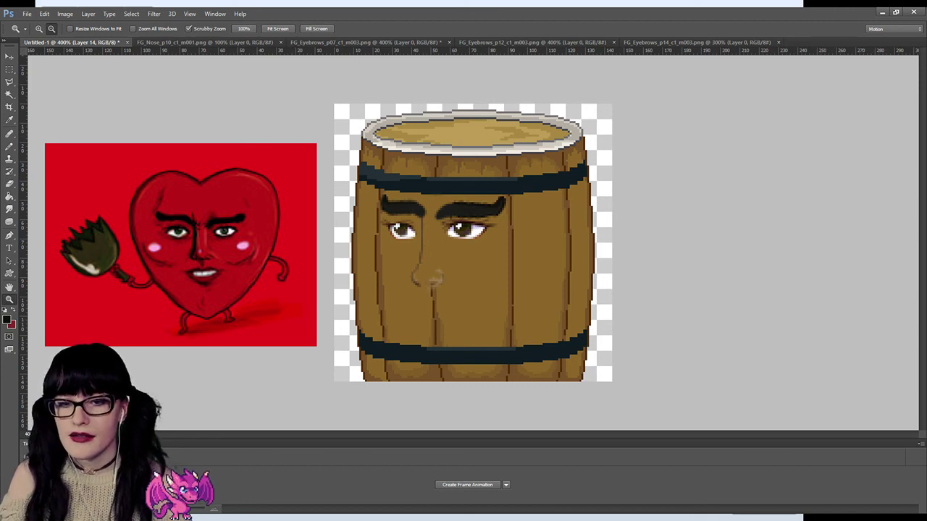
key("alt+Tab")
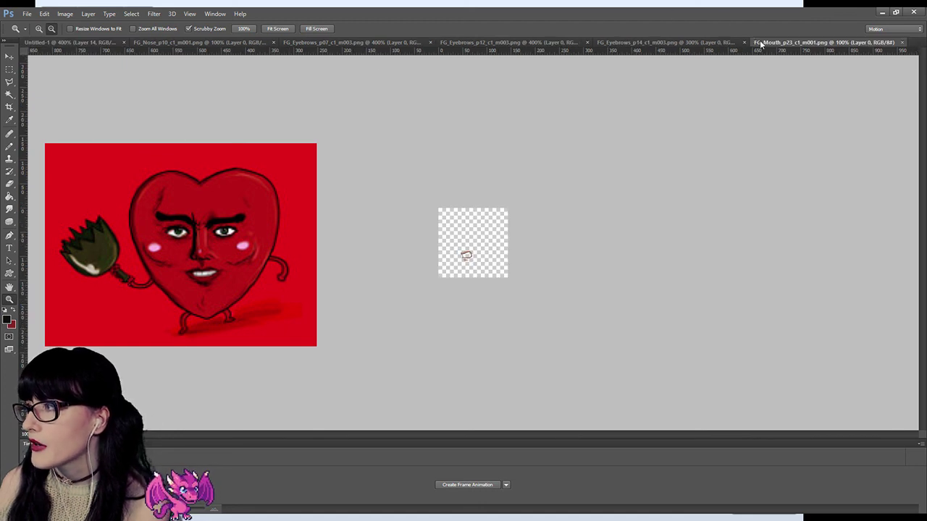
Switch to Discord and enlarge the voting-only-polls channel to read the hero poll and its closing time.
key("ctrl+w")
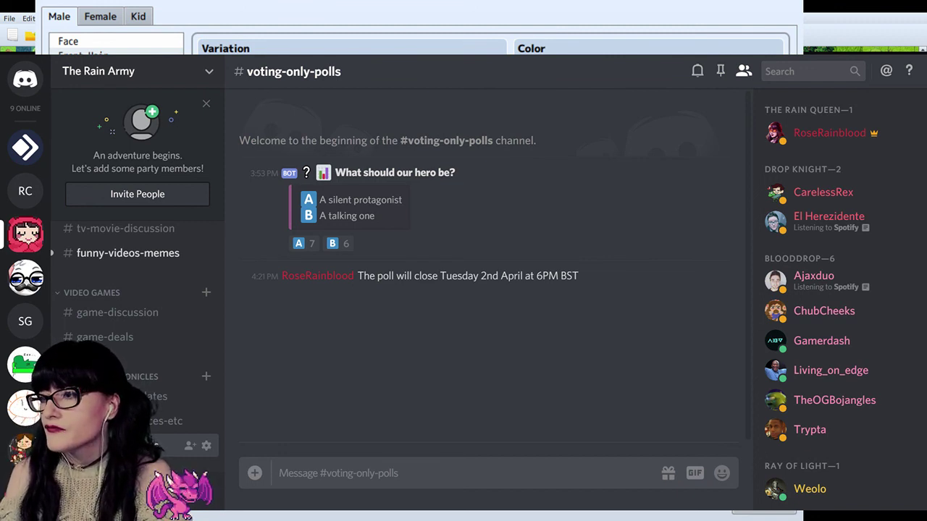
key("ctrl+equal")
key("ctrl+equal")
key("ctrl+minus")
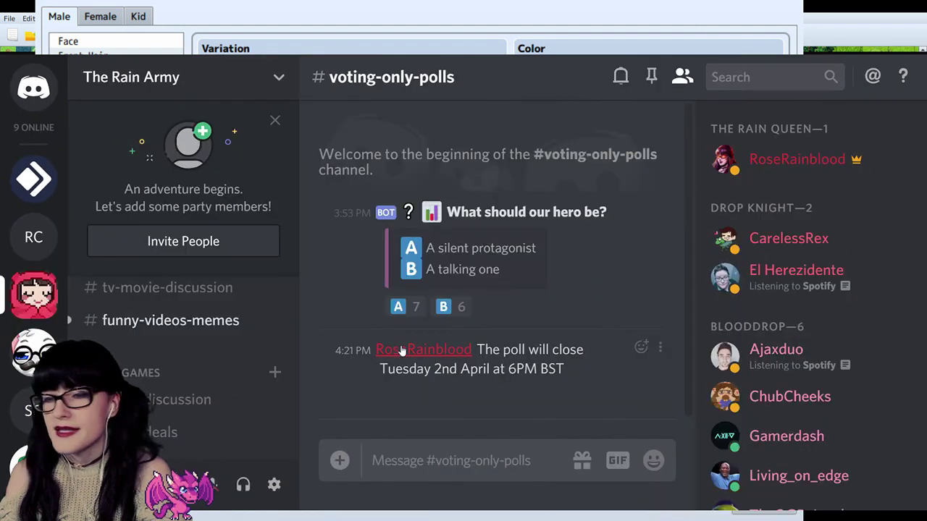
key("ctrl+minus")
key("ctrl+equal")
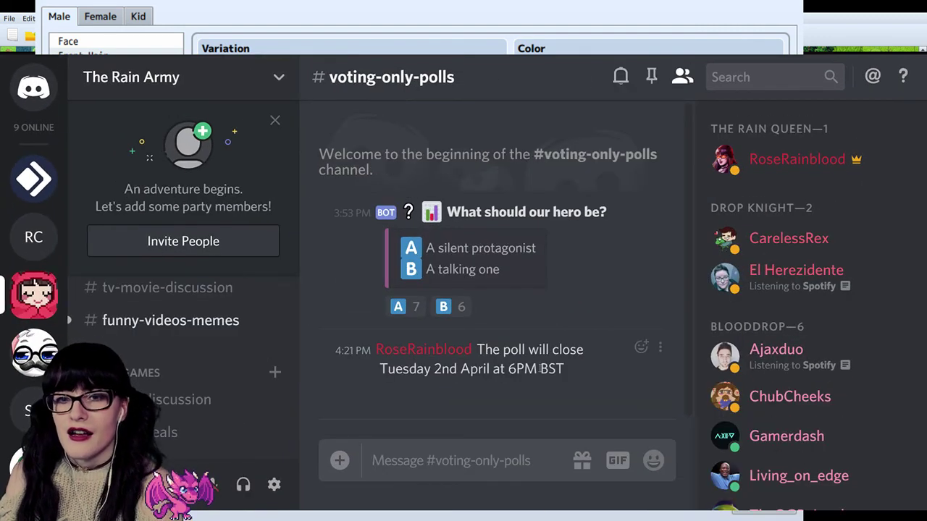